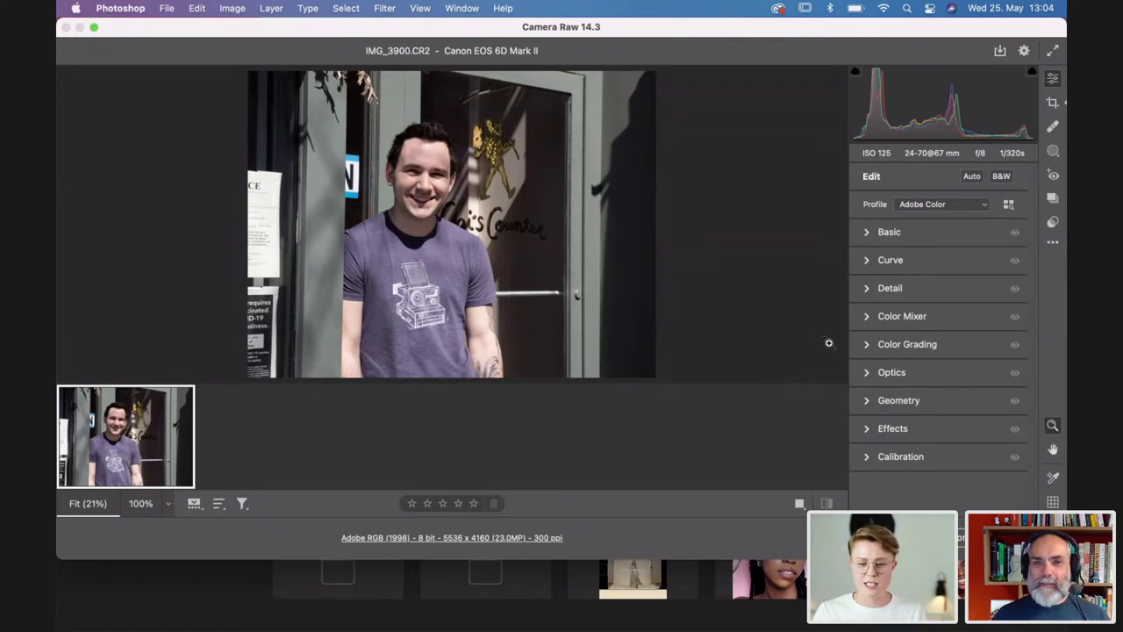
Enable chromatic aberration removal and lens profile corrections in the Optics settings.
{"action": "left_click", "coordinate": [866, 373]}
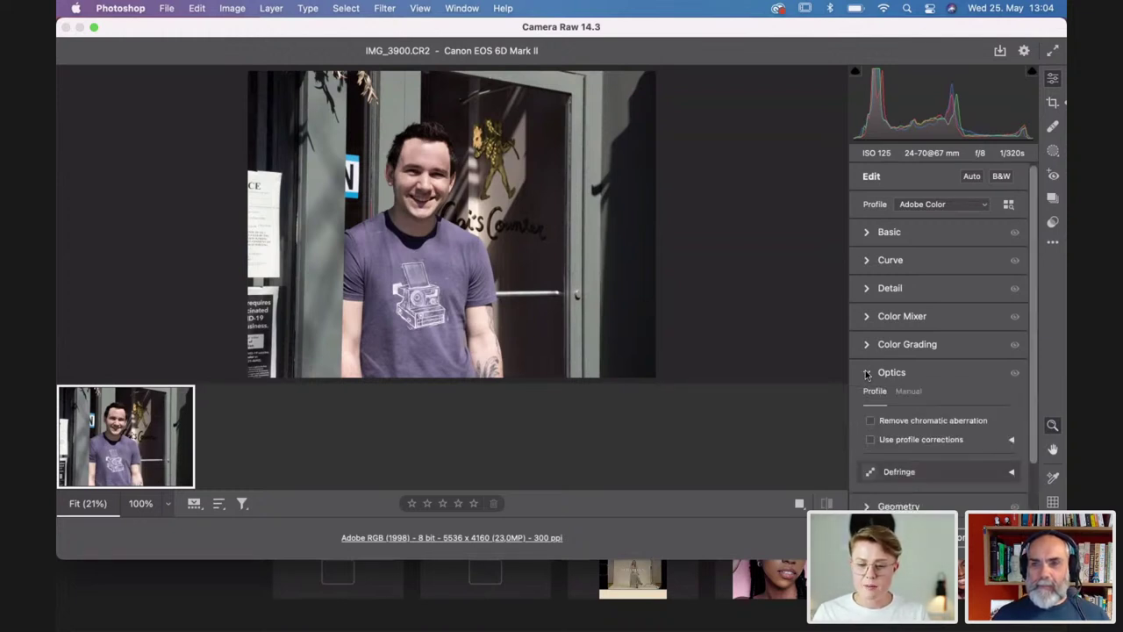
{"action": "left_click", "coordinate": [870, 420]}
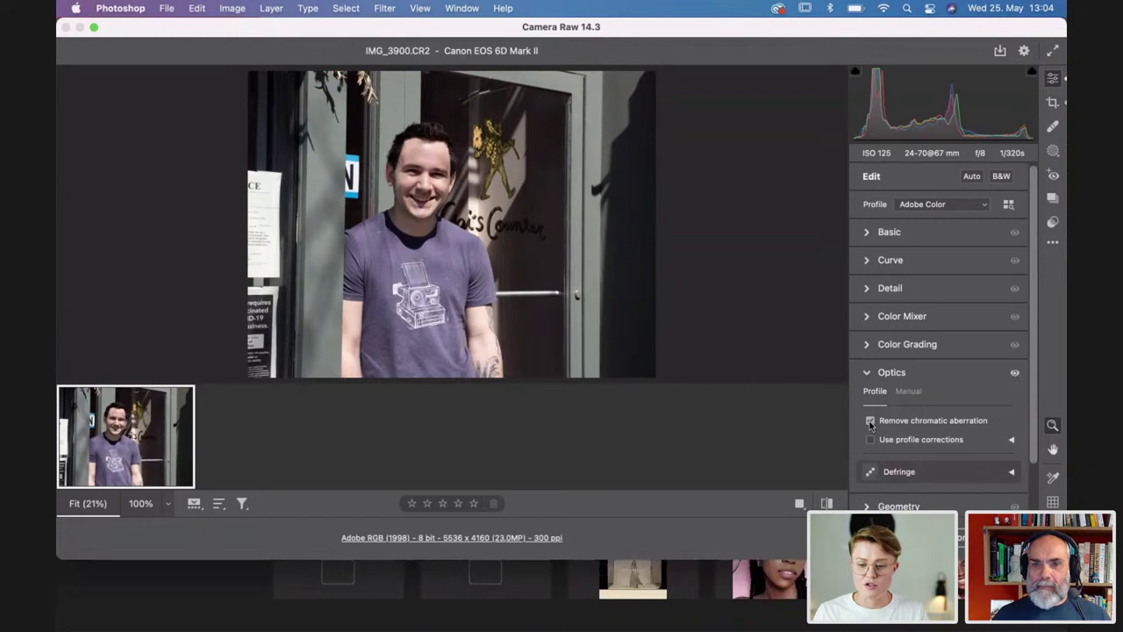
{"action": "left_click", "coordinate": [870, 440]}
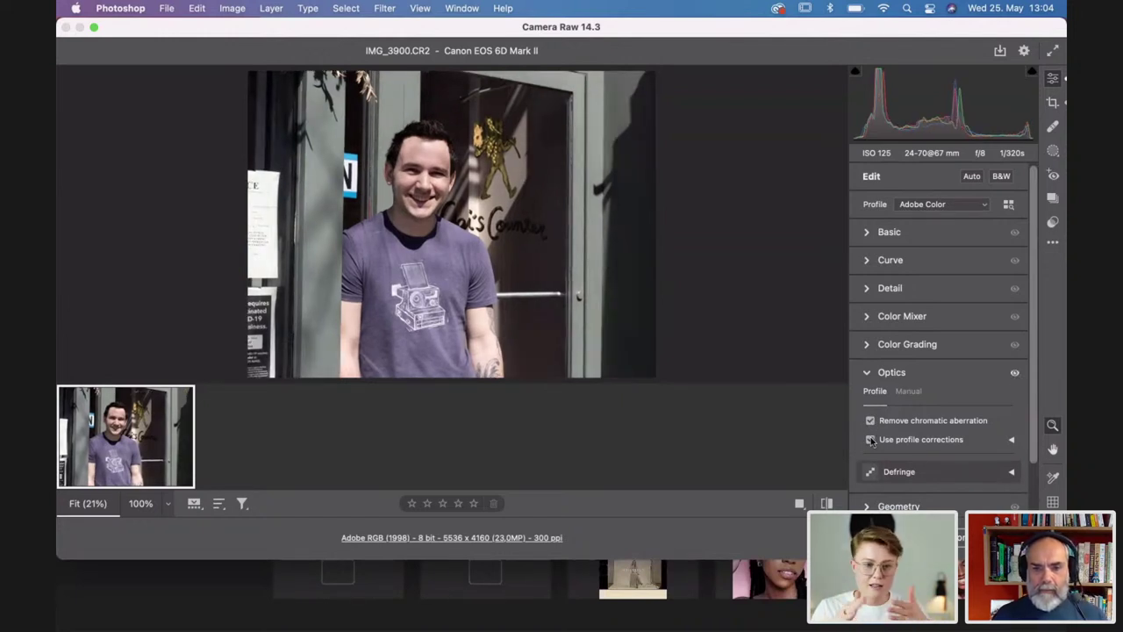
{"action": "left_click", "coordinate": [871, 440]}
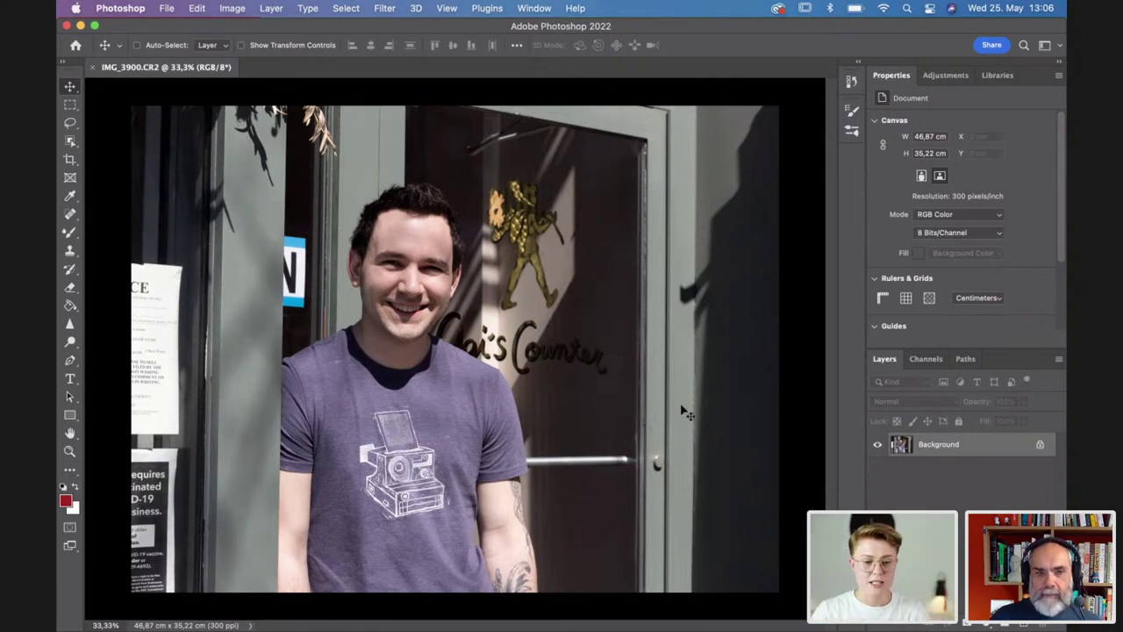
Add a Curves adjustment layer, raise its midtones from input 132 to output 148, and invert its mask to black.
{"action": "left_click", "coordinate": [984, 625]}
{"action": "left_click", "coordinate": [982, 387]}
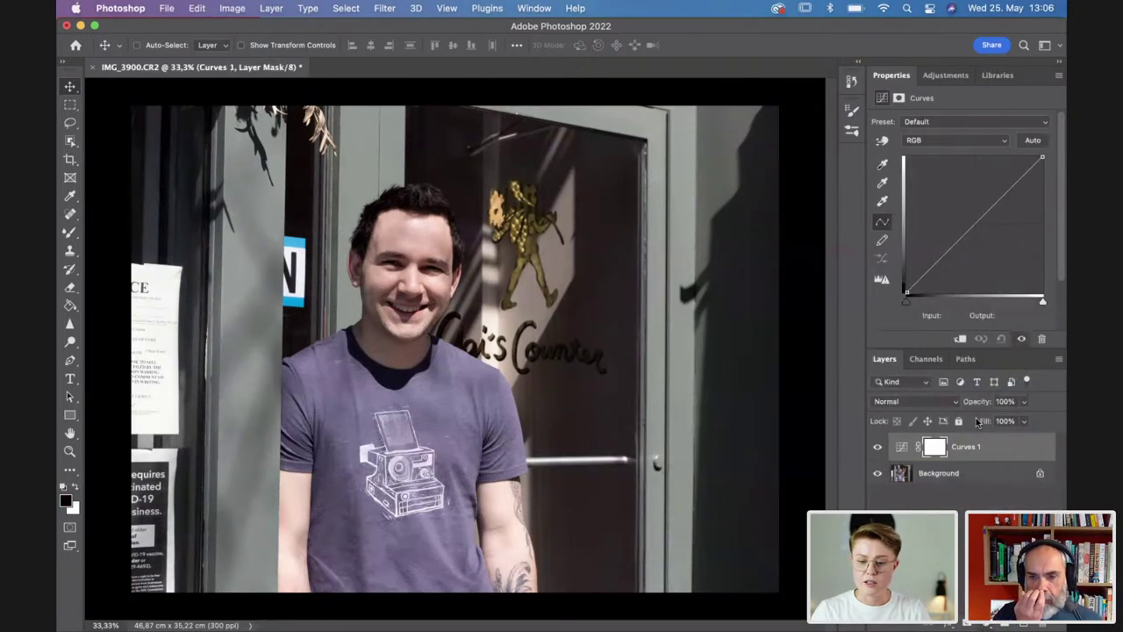
{"action": "left_click_drag", "start_coordinate": [975, 223], "coordinate": [976, 212]}
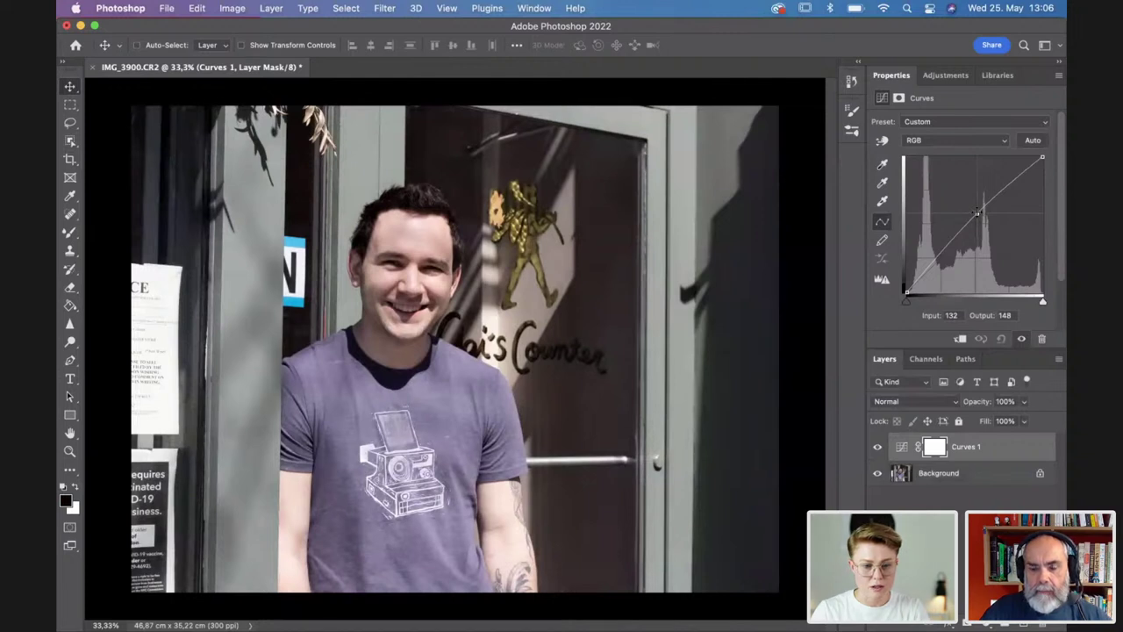
{"action": "key", "text": "super+i"}
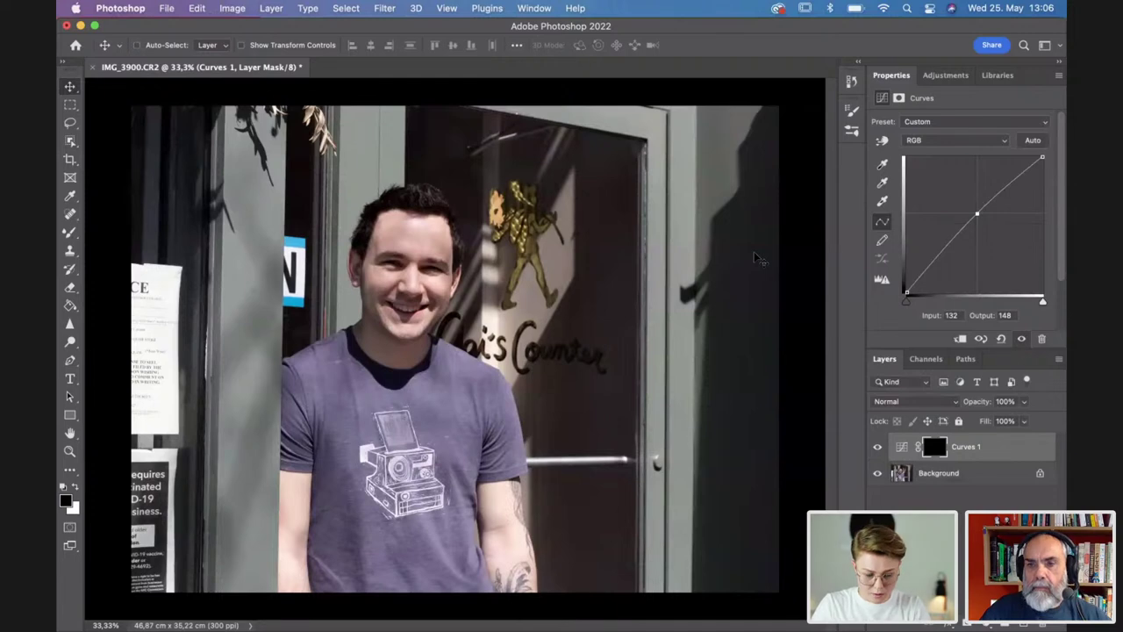
Set up the regular Brush tool with a size of 84 for close work on the man's face.
{"action": "key", "text": "super+plus"}
{"action": "key", "text": "super+plus"}
{"action": "scroll", "coordinate": [504, 235], "scroll_direction": "up", "scroll_amount": 3}
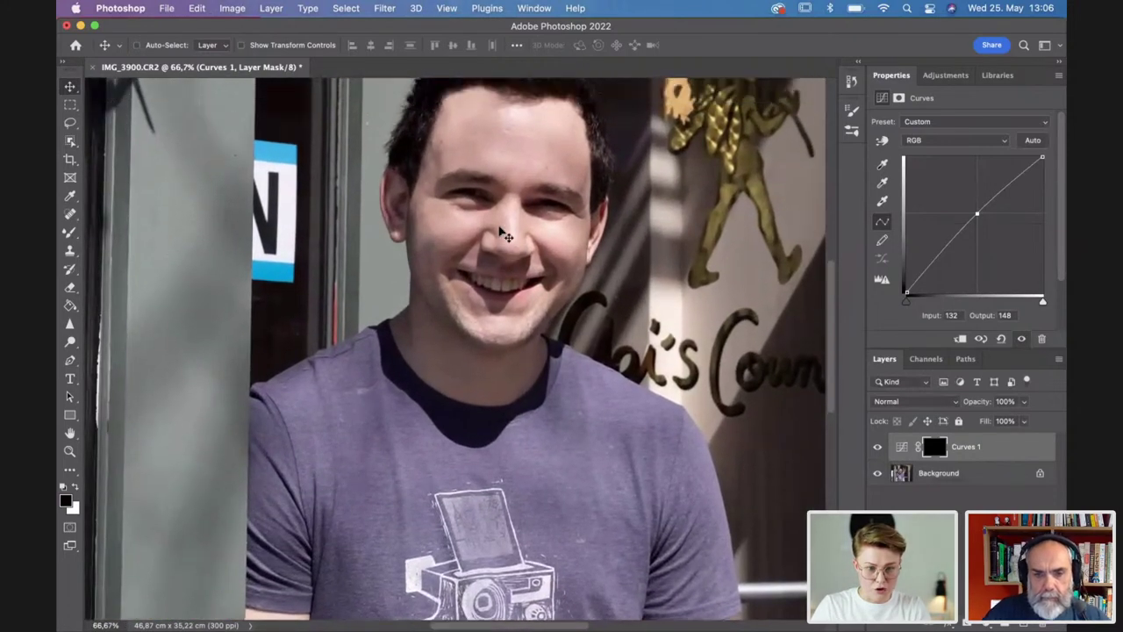
{"action": "key", "text": "super+plus"}
{"action": "scroll", "coordinate": [504, 236], "scroll_direction": "right", "scroll_amount": 2}
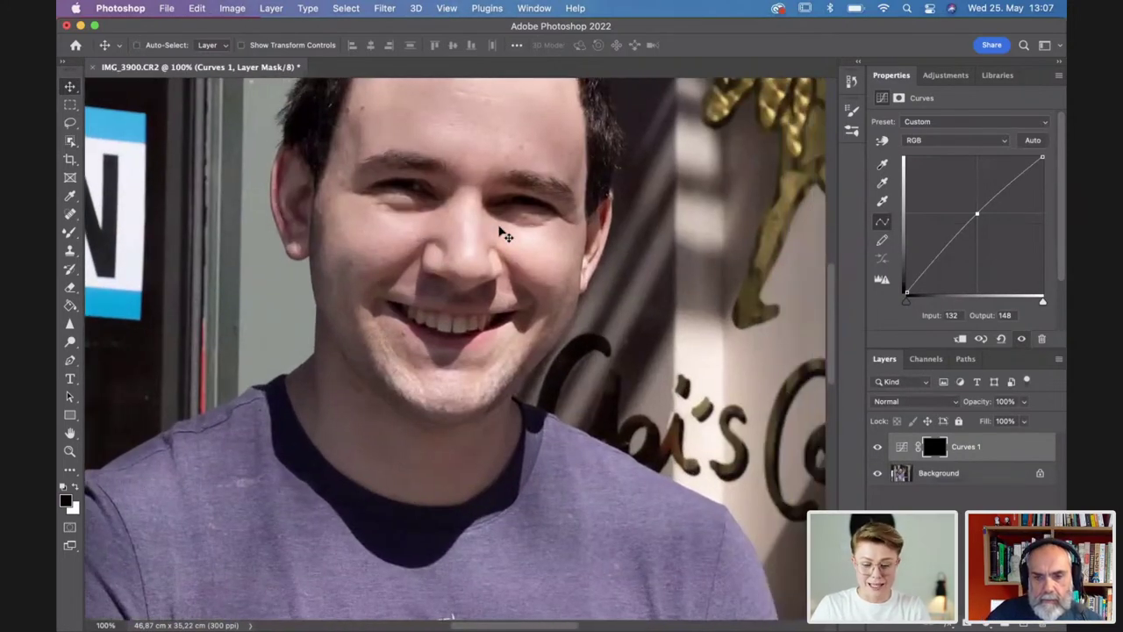
{"action": "key", "text": "super+plus"}
{"action": "scroll", "coordinate": [504, 235], "scroll_direction": "up", "scroll_amount": 5}
{"action": "scroll", "coordinate": [504, 235], "scroll_direction": "up", "scroll_amount": 1}
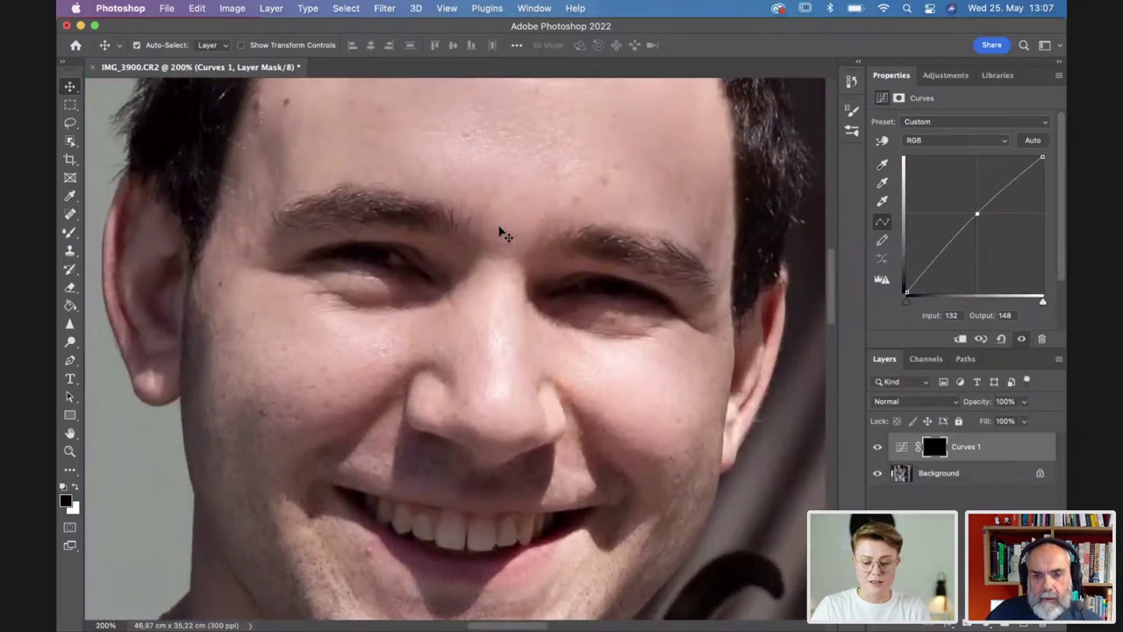
{"action": "key", "text": "super+minus"}
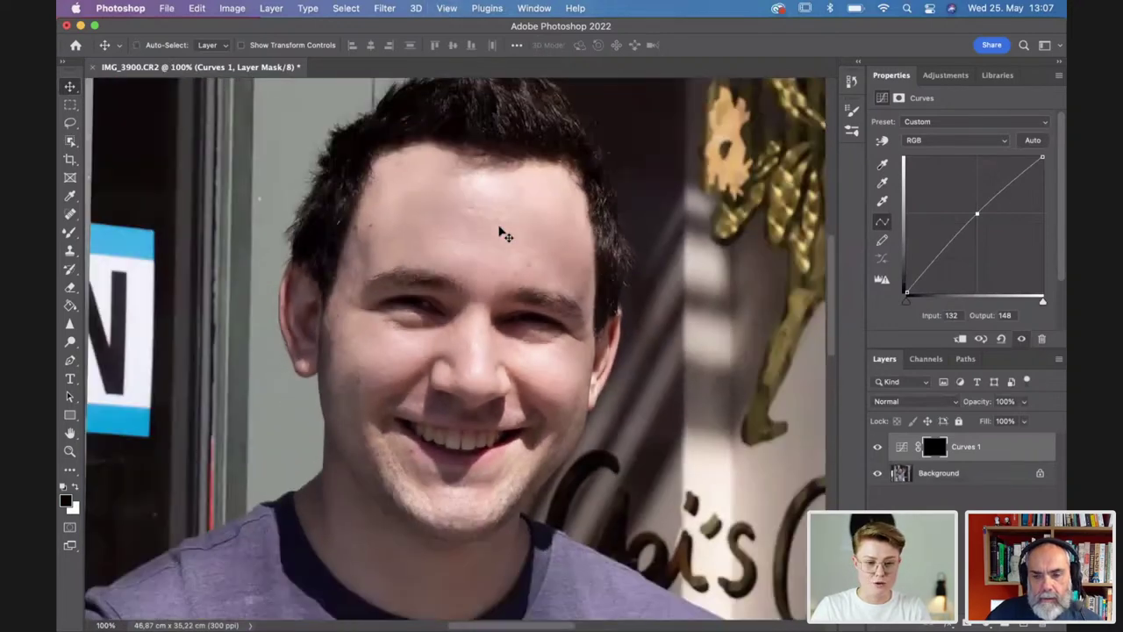
{"action": "left_click", "coordinate": [71, 232]}
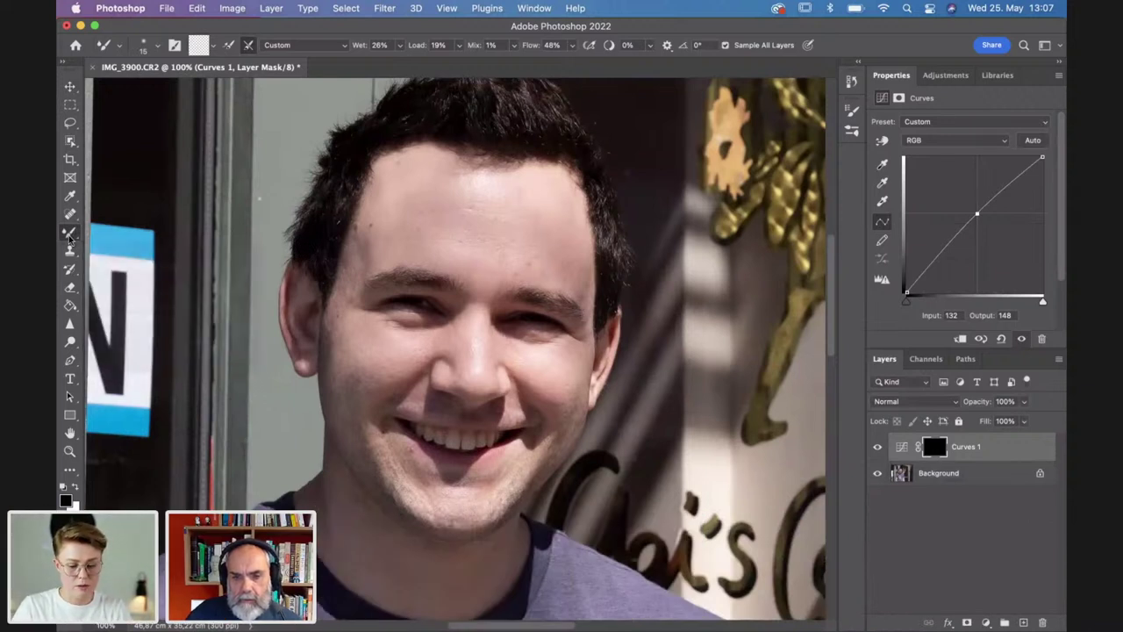
{"action": "key", "text": "shift+b"}
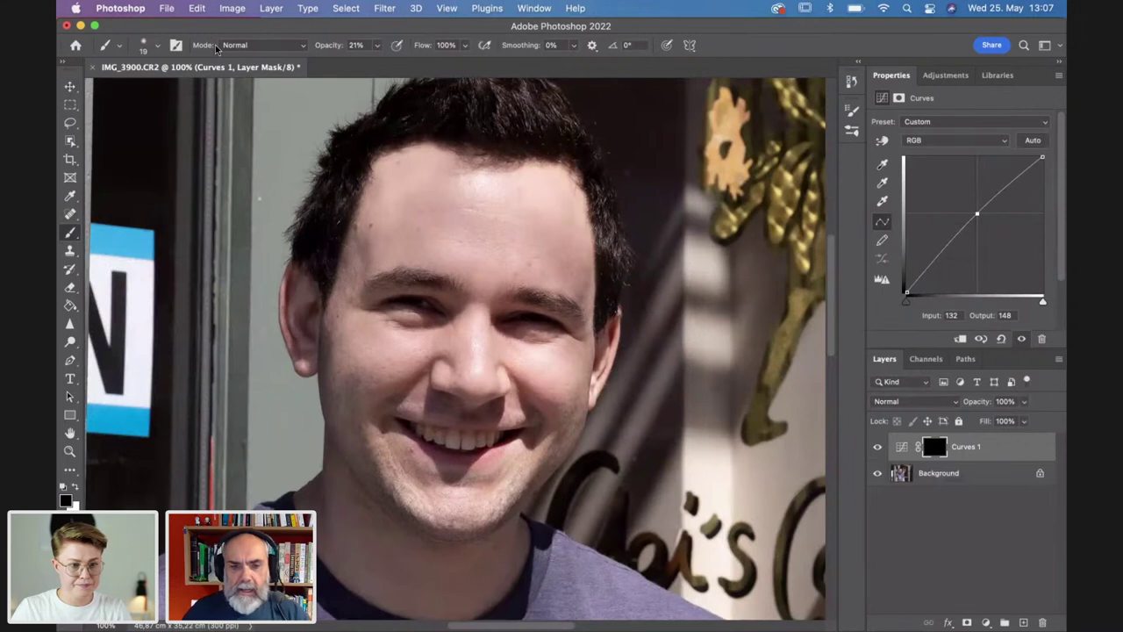
{"action": "left_click", "coordinate": [156, 46]}
{"action": "left_click_drag", "start_coordinate": [142, 90], "coordinate": [171, 90]}
{"action": "key", "text": "Return"}
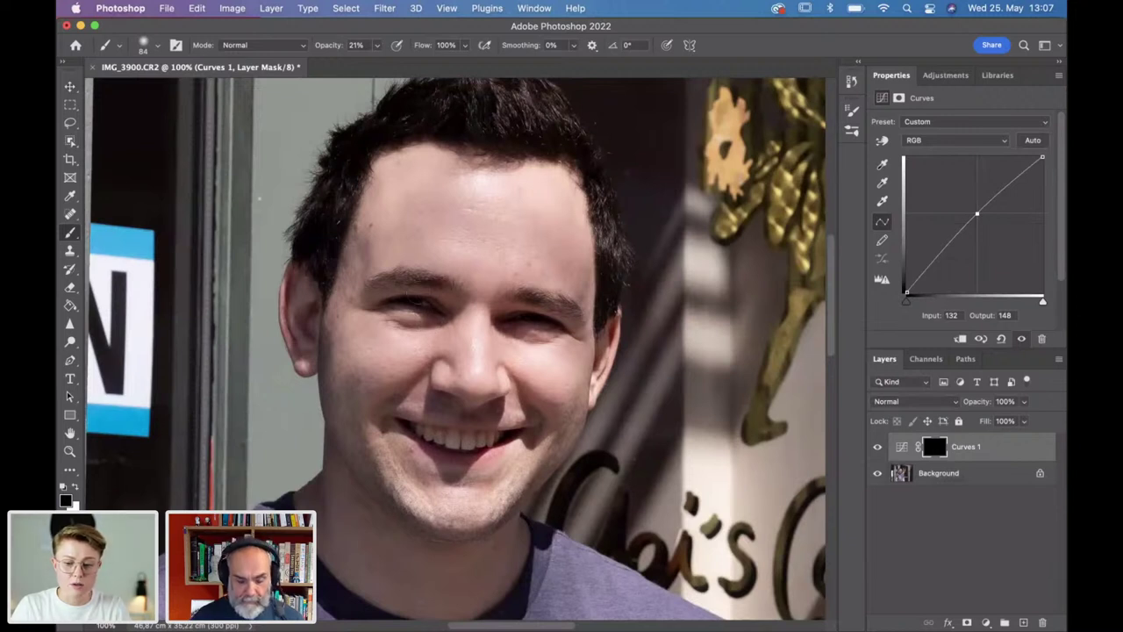
Paint white on the Curves 1 mask around the man's eyes at 36% brush opacity.
{"action": "left_click", "coordinate": [377, 45]}
{"action": "left_click", "coordinate": [377, 64]}
{"action": "left_click_drag", "start_coordinate": [378, 64], "coordinate": [386, 64]}
{"action": "left_click", "coordinate": [409, 350]}
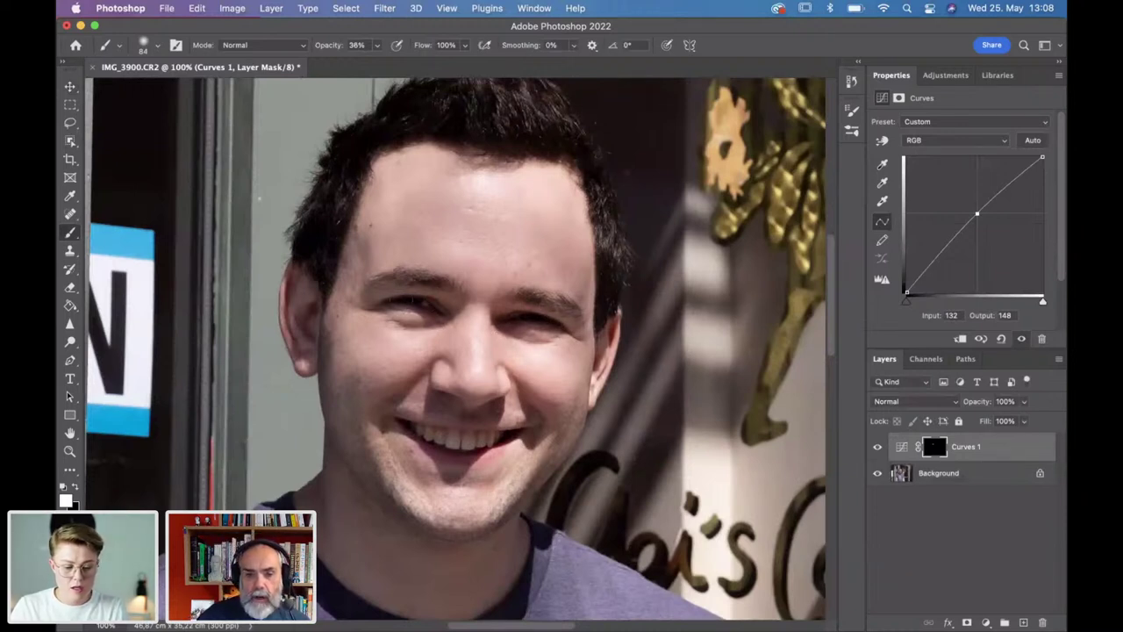
Compare the face with and without the Curves 1 layer to examine the brightening around the eyes.
{"action": "left_click", "coordinate": [877, 446]}
{"action": "left_click", "coordinate": [877, 446]}
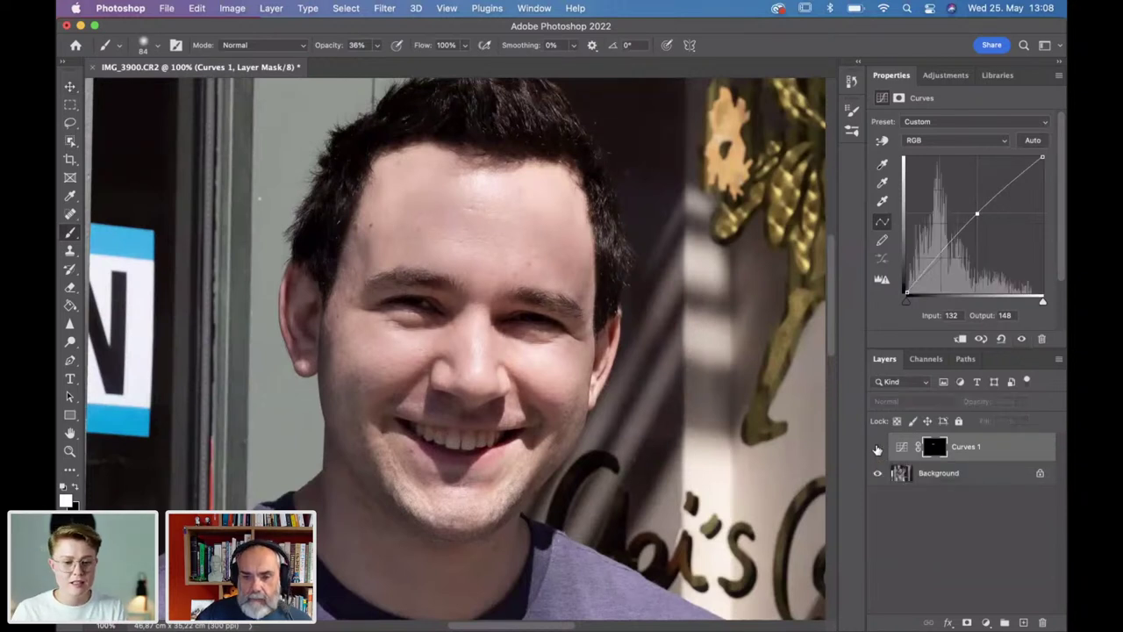
{"action": "left_click", "coordinate": [877, 446]}
{"action": "left_click", "coordinate": [878, 446]}
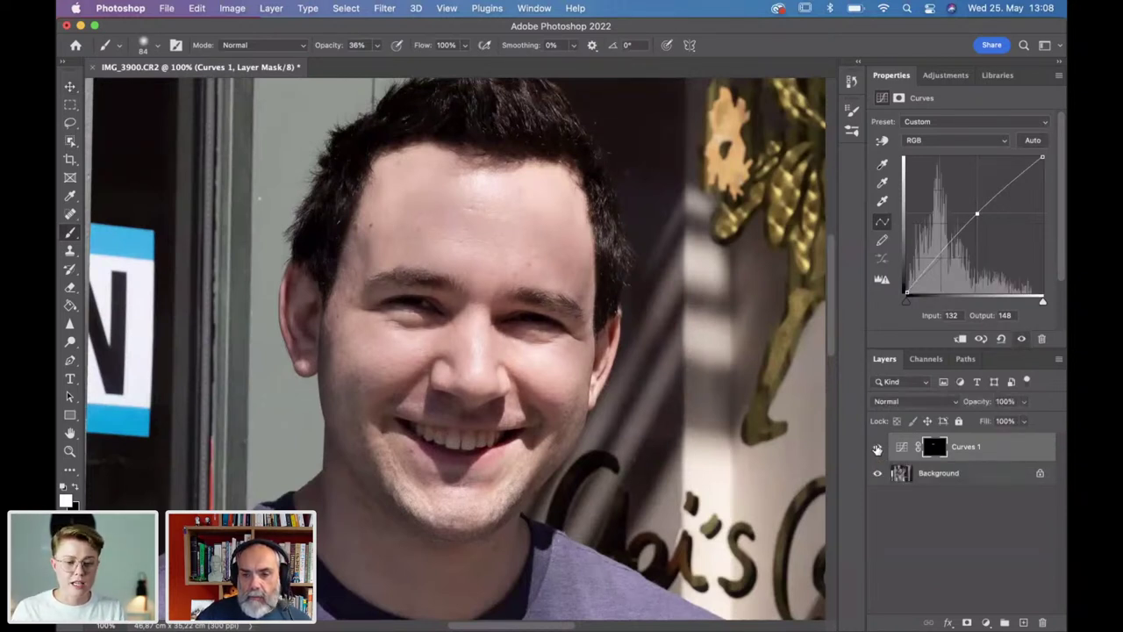
{"action": "left_click", "coordinate": [877, 447]}
{"action": "left_click", "coordinate": [878, 447]}
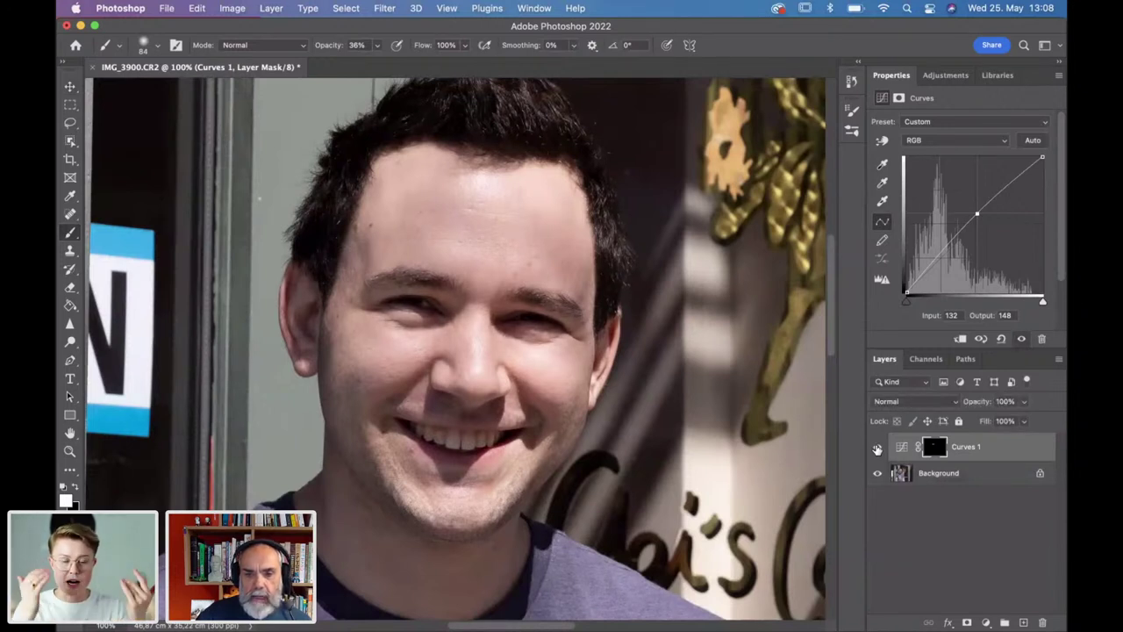
{"action": "left_click", "coordinate": [878, 447]}
{"action": "left_click", "coordinate": [877, 446]}
{"action": "left_click", "coordinate": [877, 447]}
{"action": "left_click", "coordinate": [877, 447]}
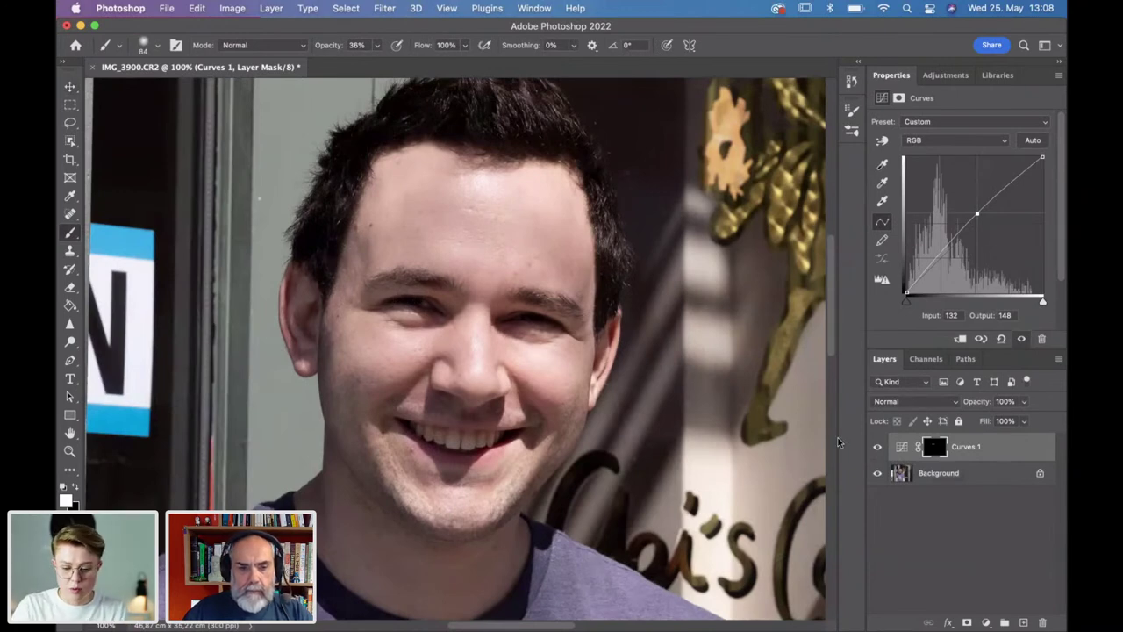
Crop the photo to a 5:4 landscape frame around the man, rotating the image slightly to straighten the door.
{"action": "key", "text": "super+0"}
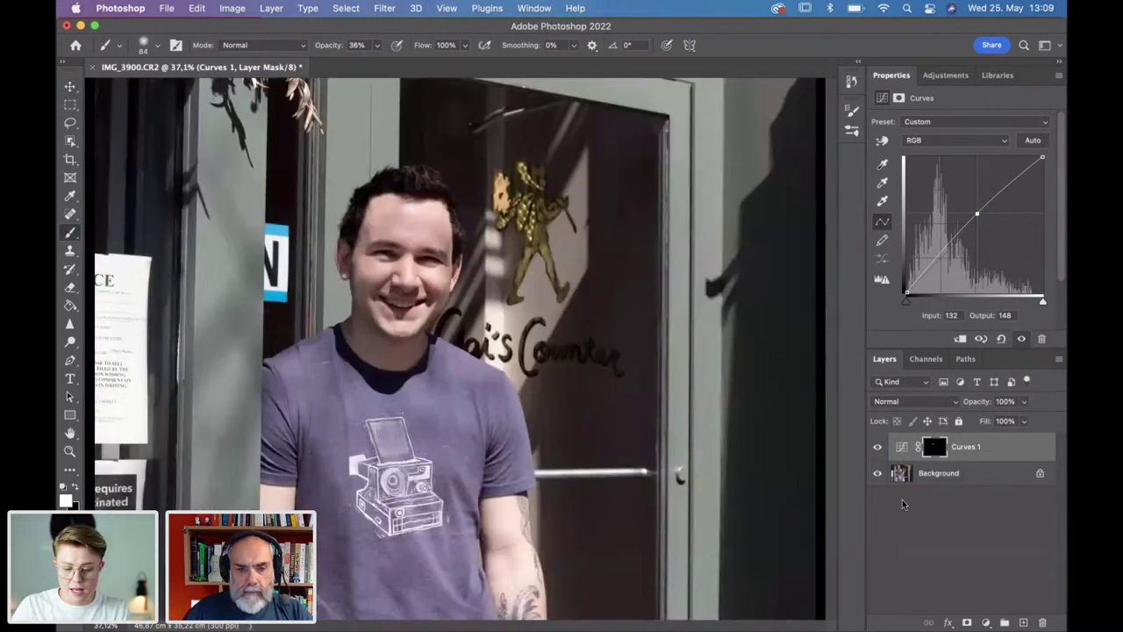
{"action": "key", "text": "super+minus"}
{"action": "key", "text": "super+minus"}
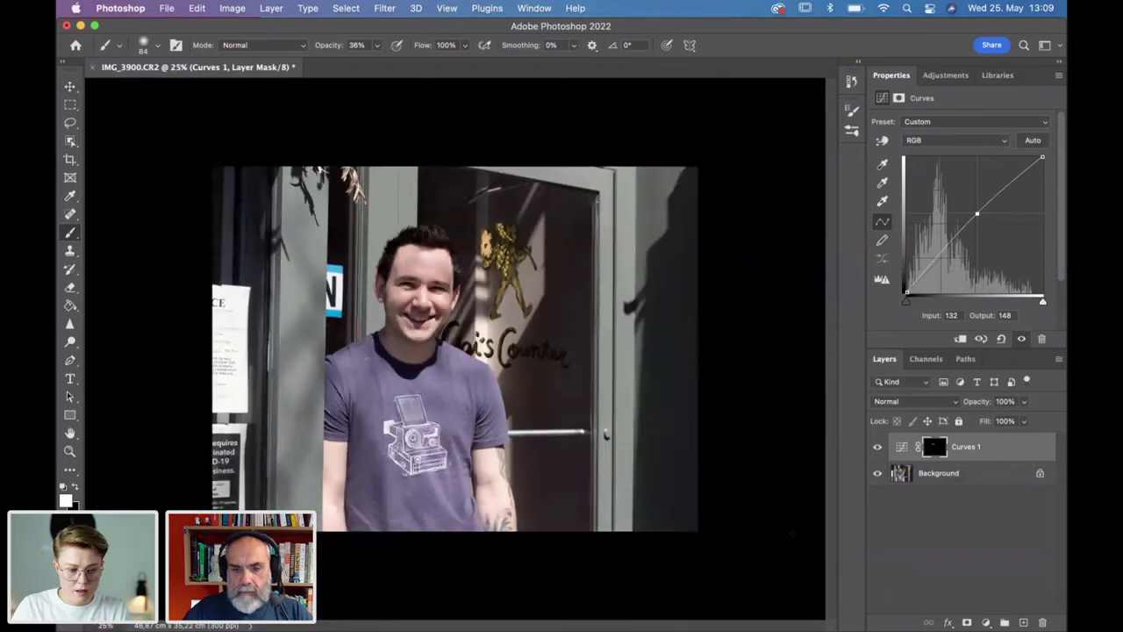
{"action": "left_click", "coordinate": [71, 159]}
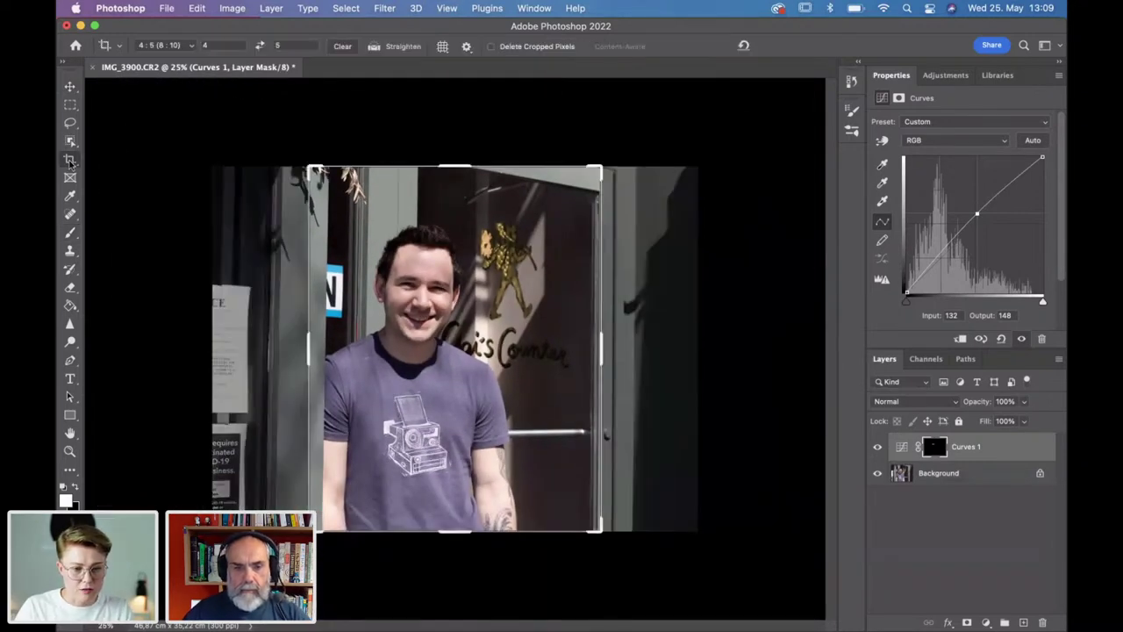
{"action": "left_click", "coordinate": [260, 47]}
{"action": "left_click_drag", "start_coordinate": [227, 346], "coordinate": [244, 345]}
{"action": "left_click_drag", "start_coordinate": [390, 375], "coordinate": [383, 377]}
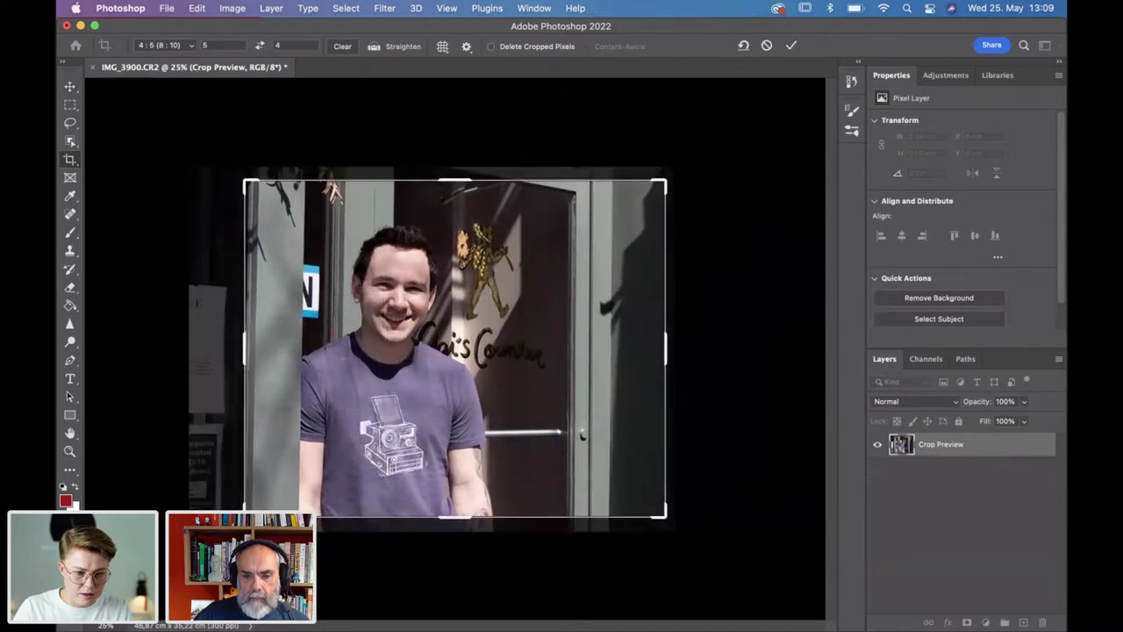
{"action": "left_click_drag", "start_coordinate": [263, 526], "coordinate": [254, 515]}
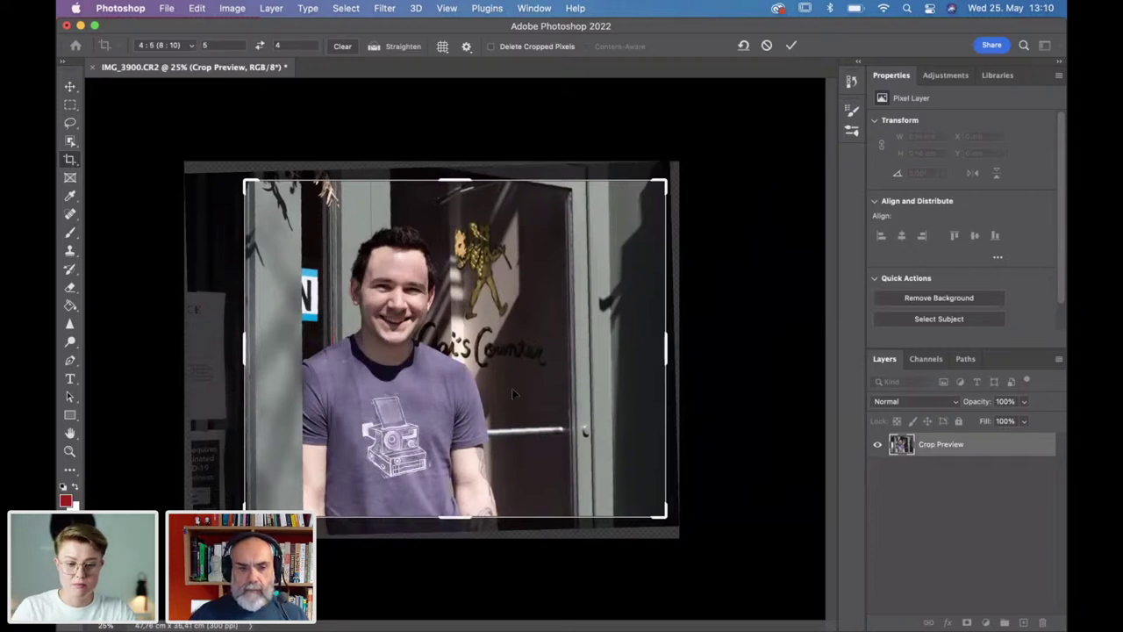
{"action": "key", "text": "Return"}
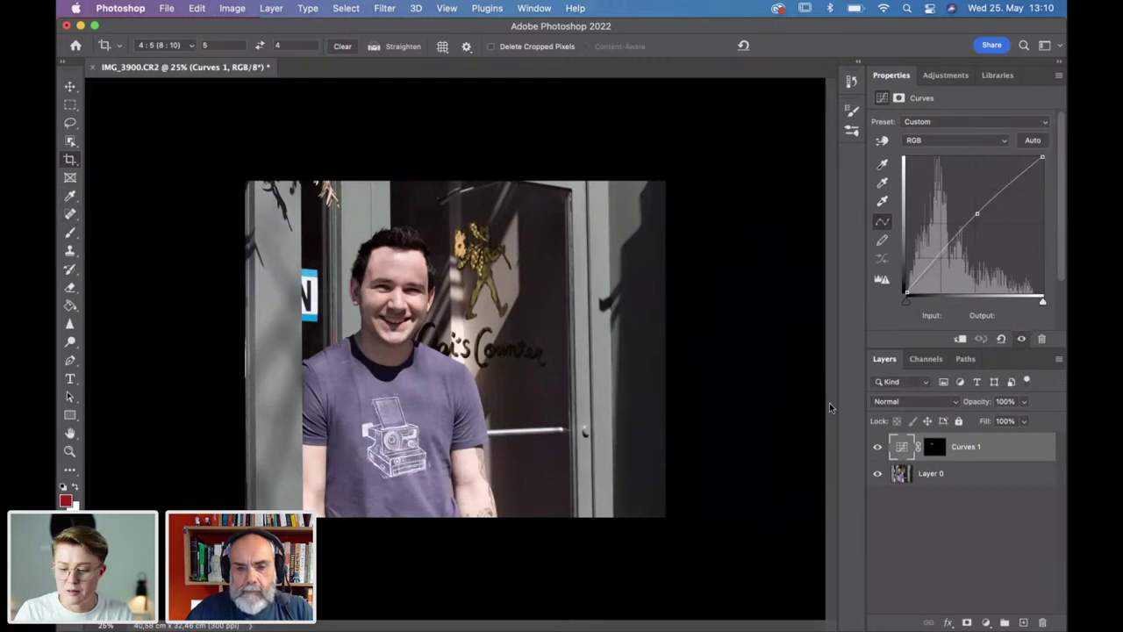
Add a second Curves adjustment layer and raise its highlights with a point at input 206, output 213.
{"action": "left_click", "coordinate": [988, 624]}
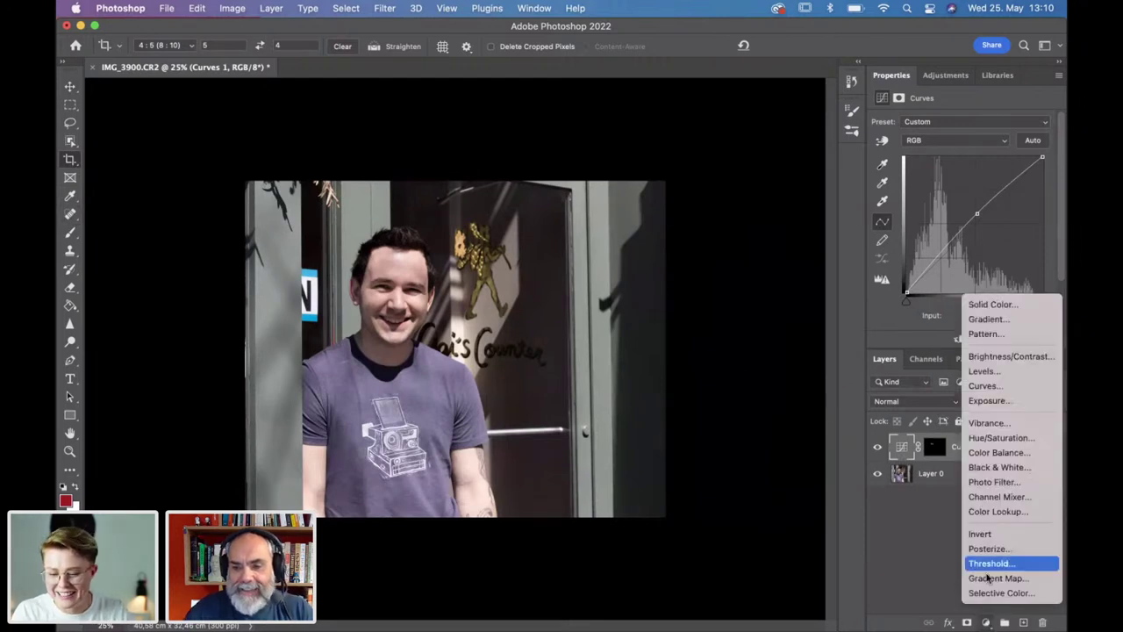
{"action": "left_click", "coordinate": [994, 383]}
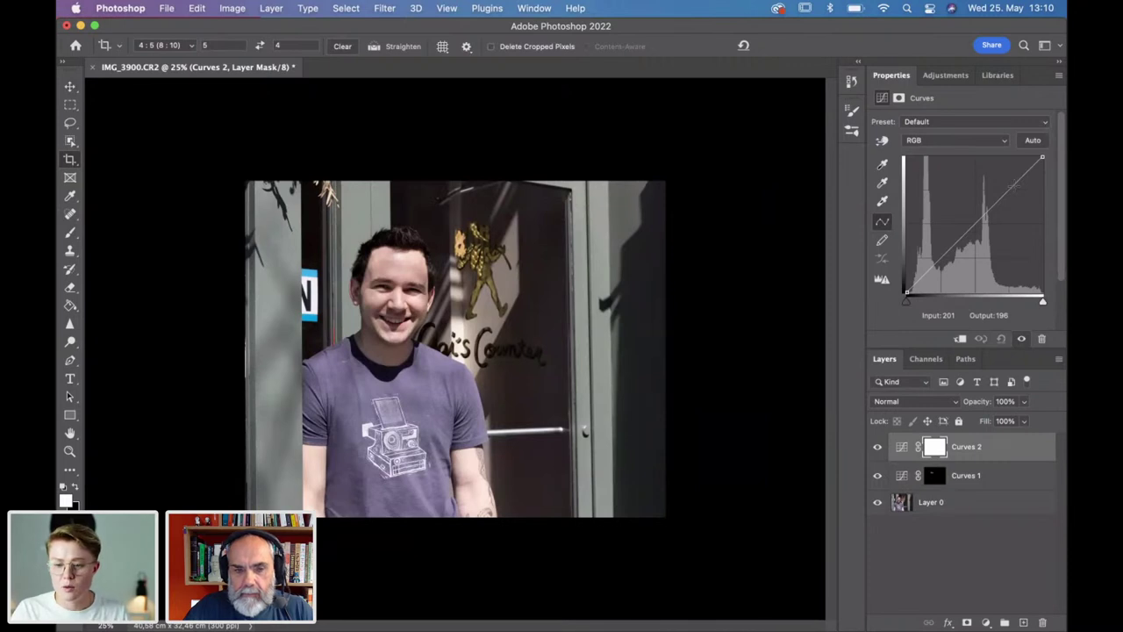
{"action": "left_click_drag", "start_coordinate": [1015, 186], "coordinate": [1016, 179]}
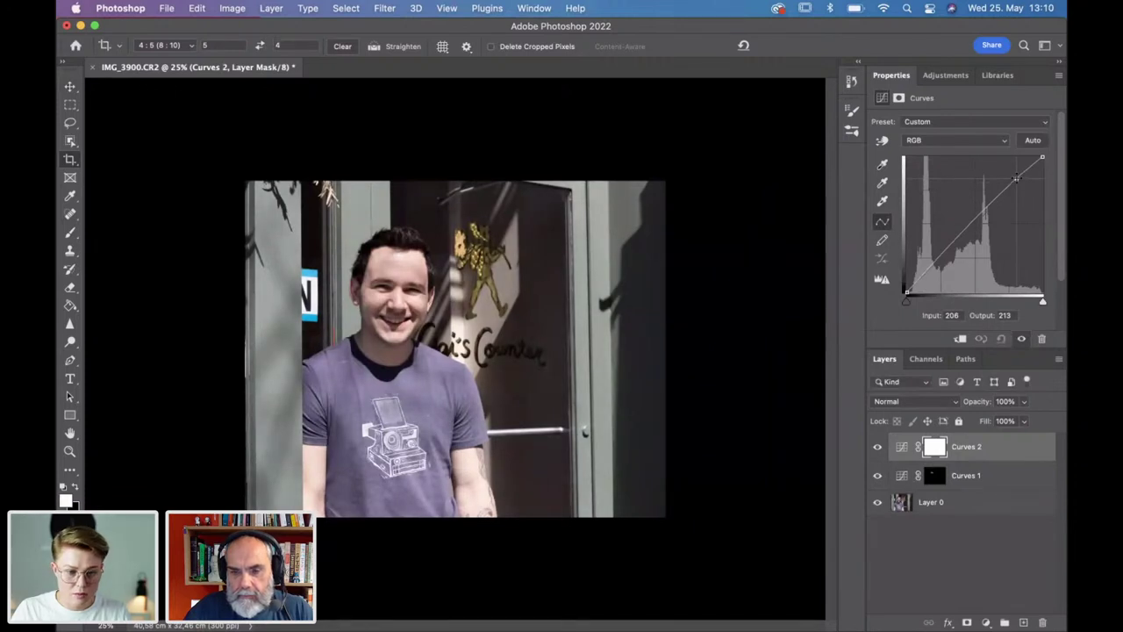
Add a slightly lowered midtone point at input 129 and a shadow point at input 45, output 41, to the Curves 2 curve.
{"action": "left_click", "coordinate": [975, 219]}
{"action": "key", "text": "Down"}
{"action": "key", "text": "Down"}
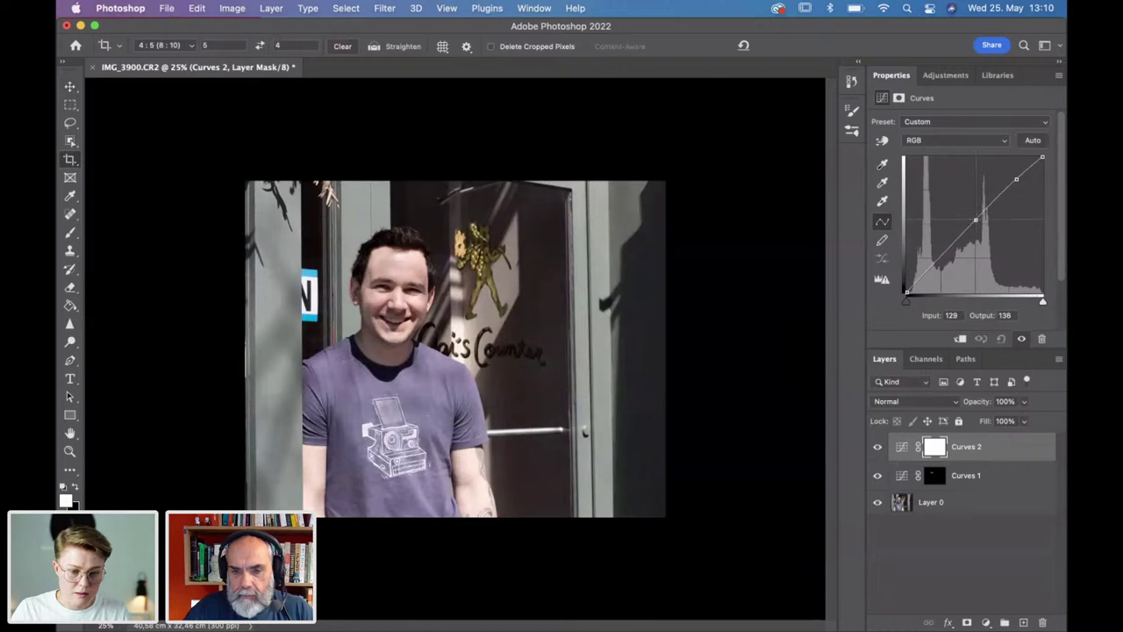
{"action": "key", "text": "Down"}
{"action": "key", "text": "Down"}
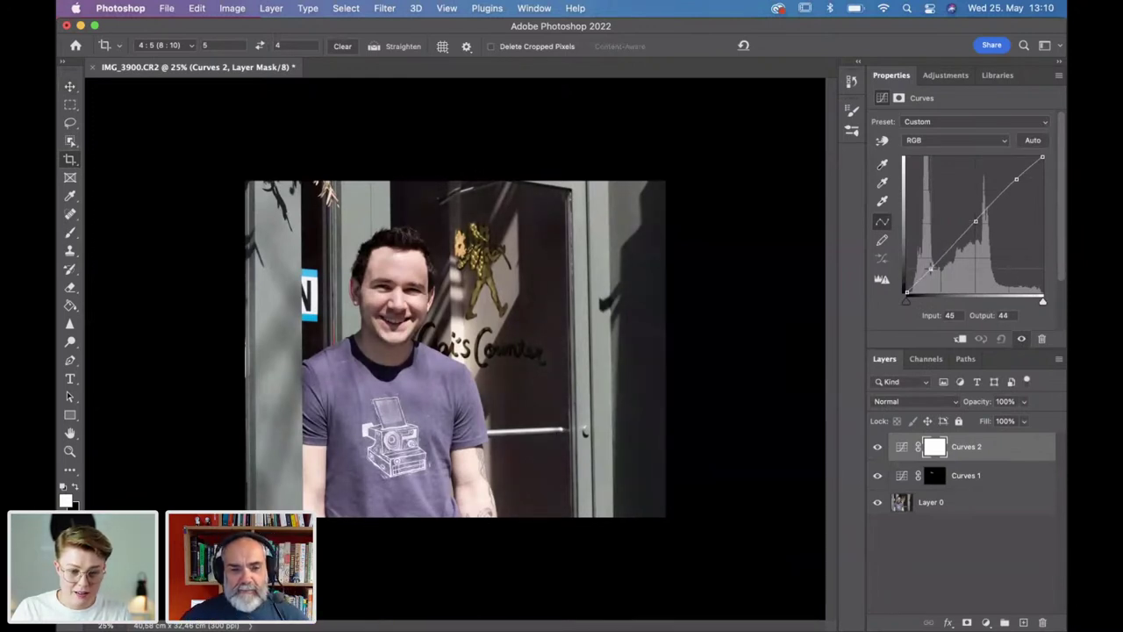
{"action": "left_click_drag", "start_coordinate": [931, 268], "coordinate": [932, 269]}
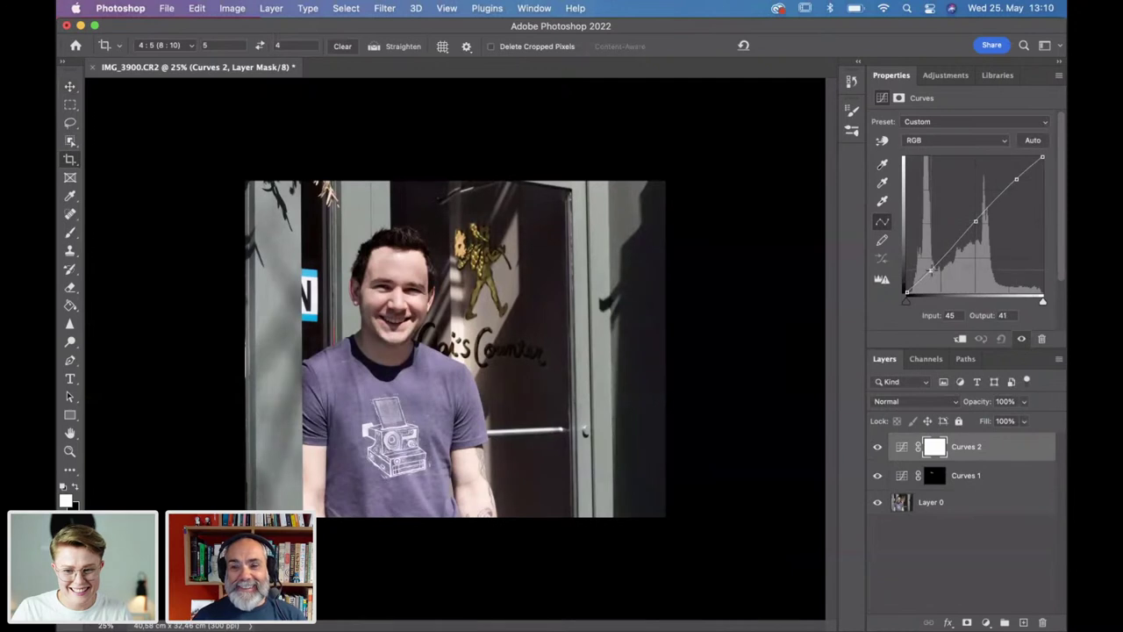
Raise the Curves 2 midtone point to output 137 and its highlight point to output 214.
{"action": "left_click", "coordinate": [975, 221]}
{"action": "left_click_drag", "start_coordinate": [975, 221], "coordinate": [975, 219]}
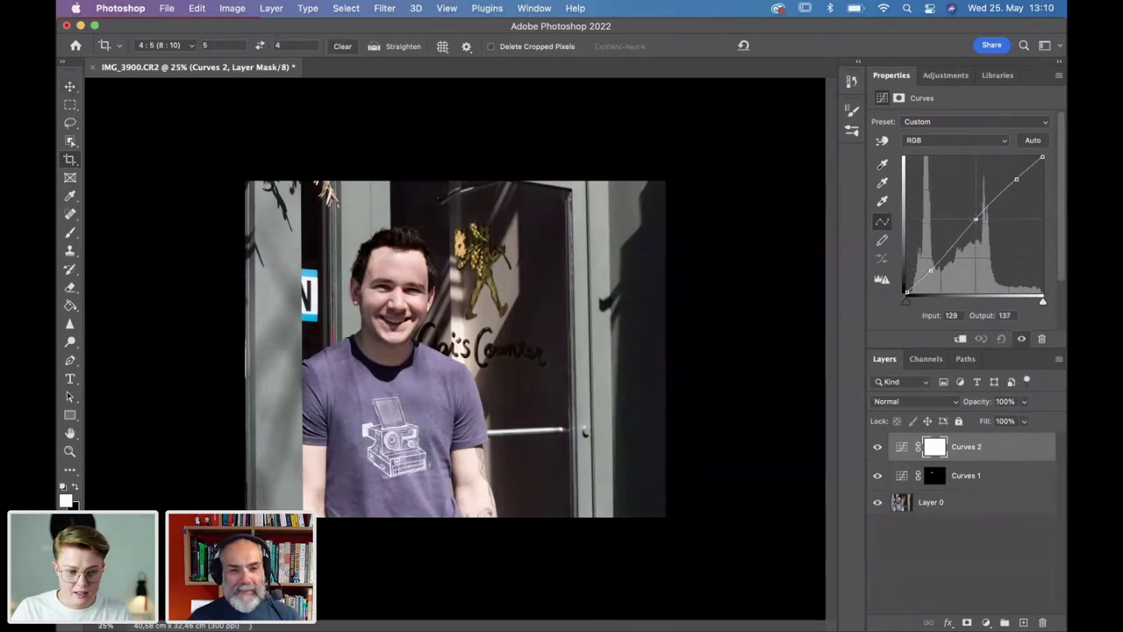
{"action": "left_click", "coordinate": [1016, 179]}
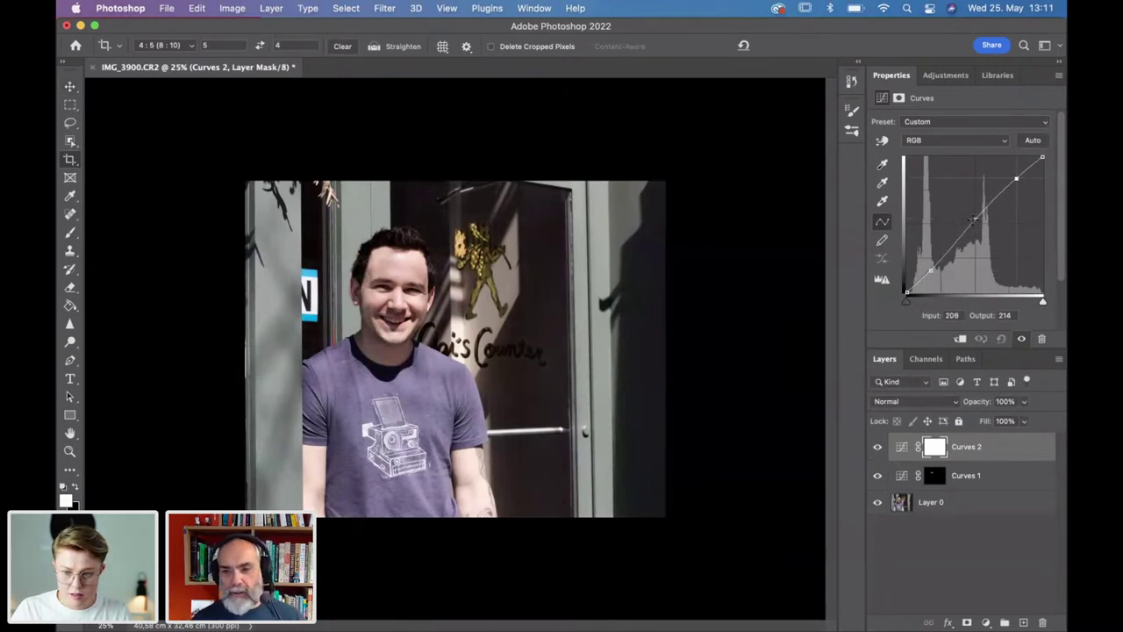
Lower the Curves 2 shadow point to output 40 and fine-tune the midtone point at input 129, output 137.
{"action": "left_click", "coordinate": [929, 271]}
{"action": "key", "text": "Up"}
{"action": "key", "text": "Up"}
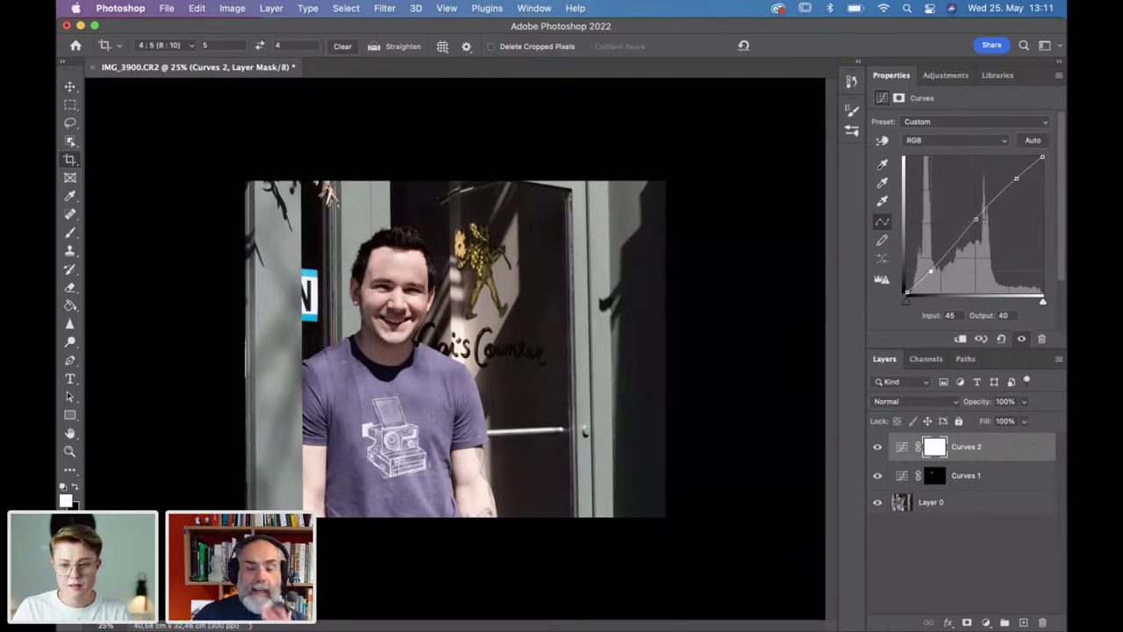
{"action": "left_click", "coordinate": [977, 219]}
{"action": "key", "text": "Left"}
{"action": "key", "text": "Left"}
{"action": "key", "text": "Left"}
{"action": "key", "text": "Left"}
{"action": "key", "text": "Down"}
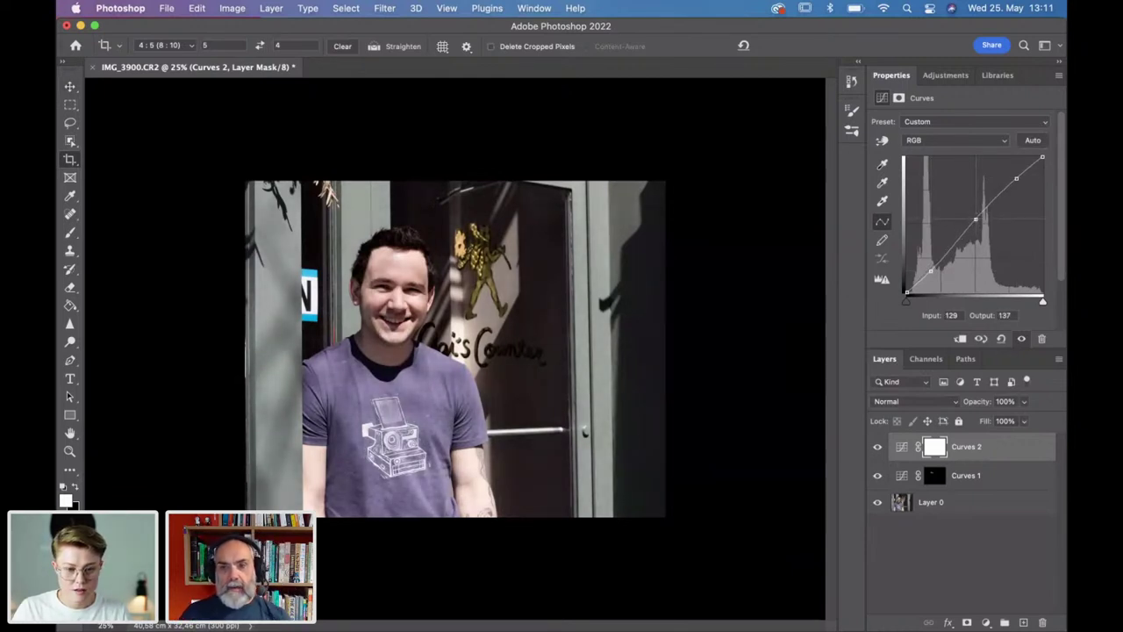
Adjust the Curves 2 curve by lowering its midtone point to input 128, output 132.
{"action": "left_click", "coordinate": [1014, 180]}
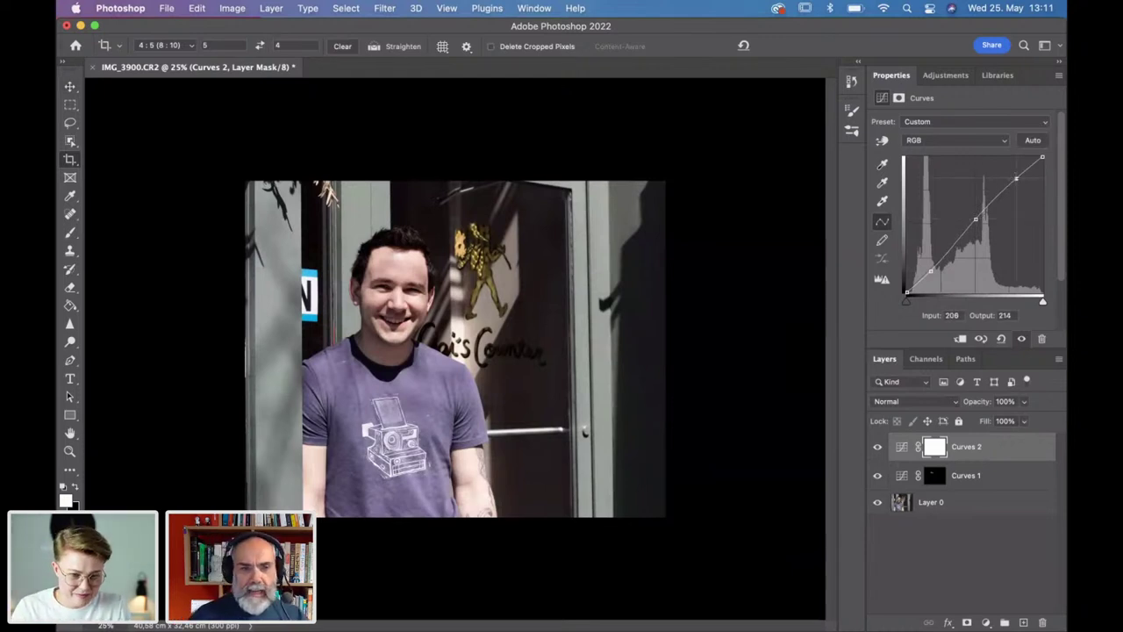
{"action": "left_click", "coordinate": [930, 273]}
{"action": "left_click_drag", "start_coordinate": [930, 273], "coordinate": [930, 271]}
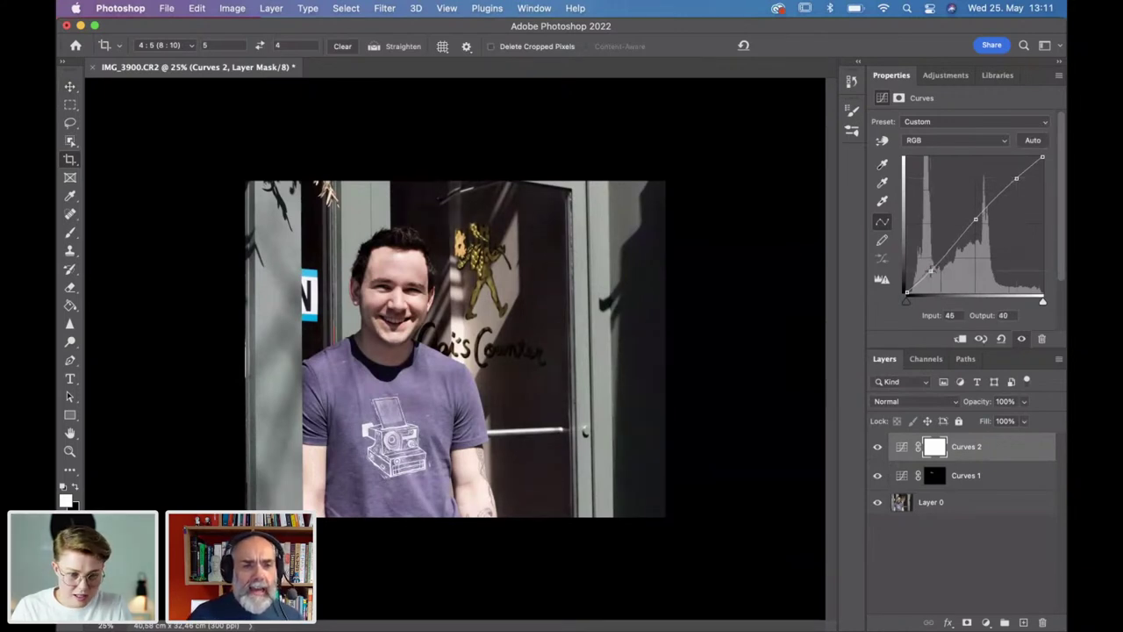
{"action": "left_click", "coordinate": [975, 221]}
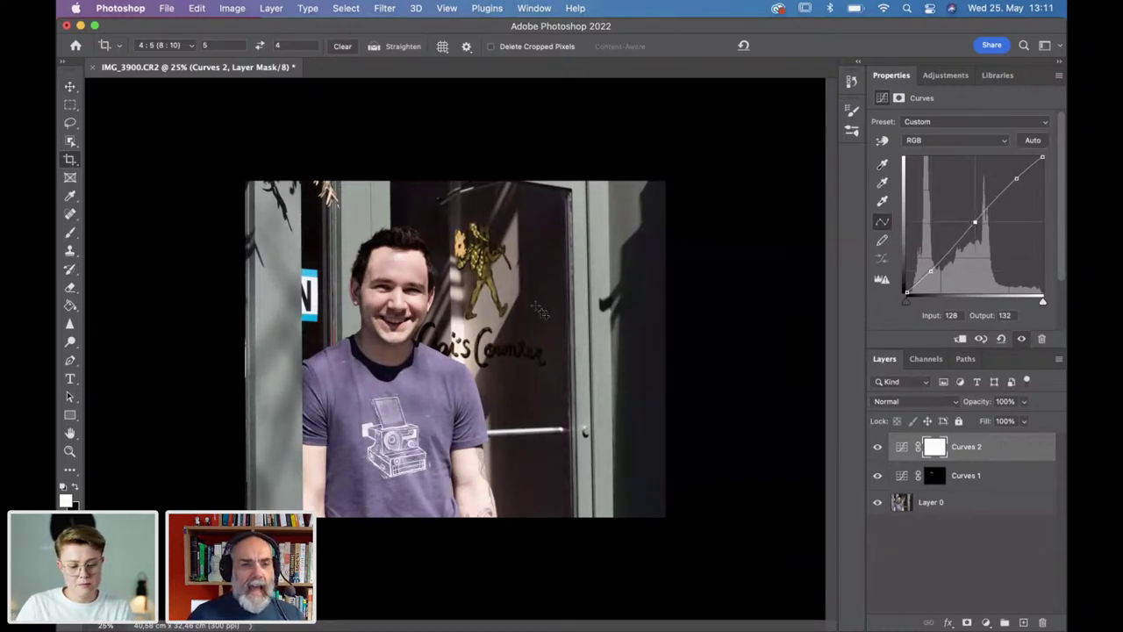
Paint black on the Curves 2 layer mask over the face with a brush at 36% opacity.
{"action": "scroll", "coordinate": [541, 312], "scroll_direction": "up", "scroll_amount": 3}
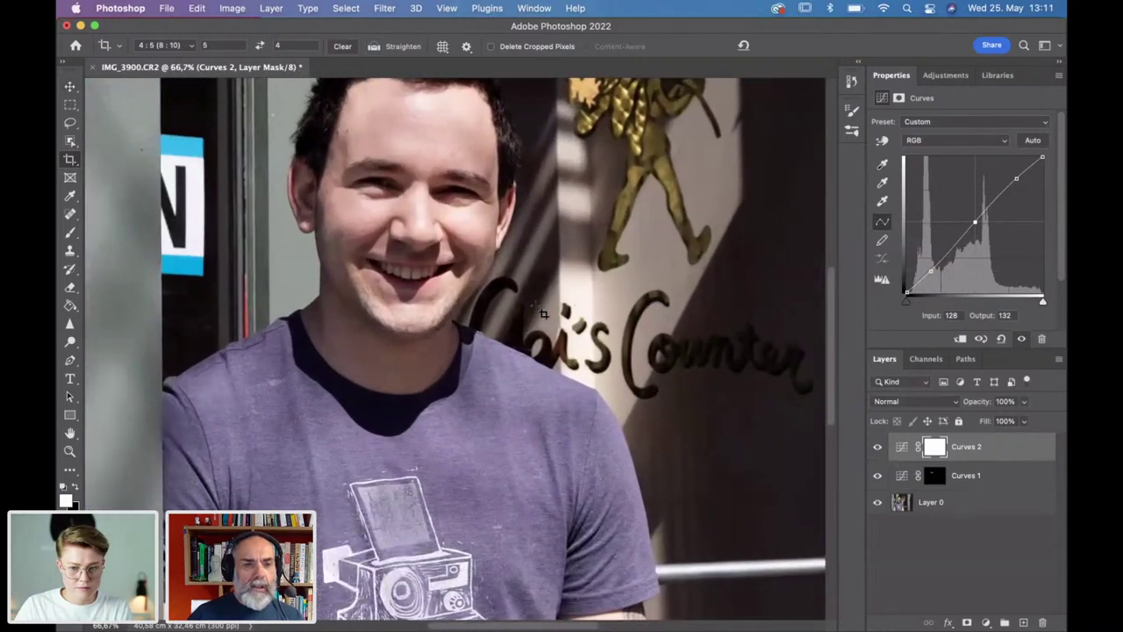
{"action": "scroll", "coordinate": [543, 313], "scroll_direction": "up", "scroll_amount": 3}
{"action": "scroll", "coordinate": [541, 311], "scroll_direction": "up", "scroll_amount": 2}
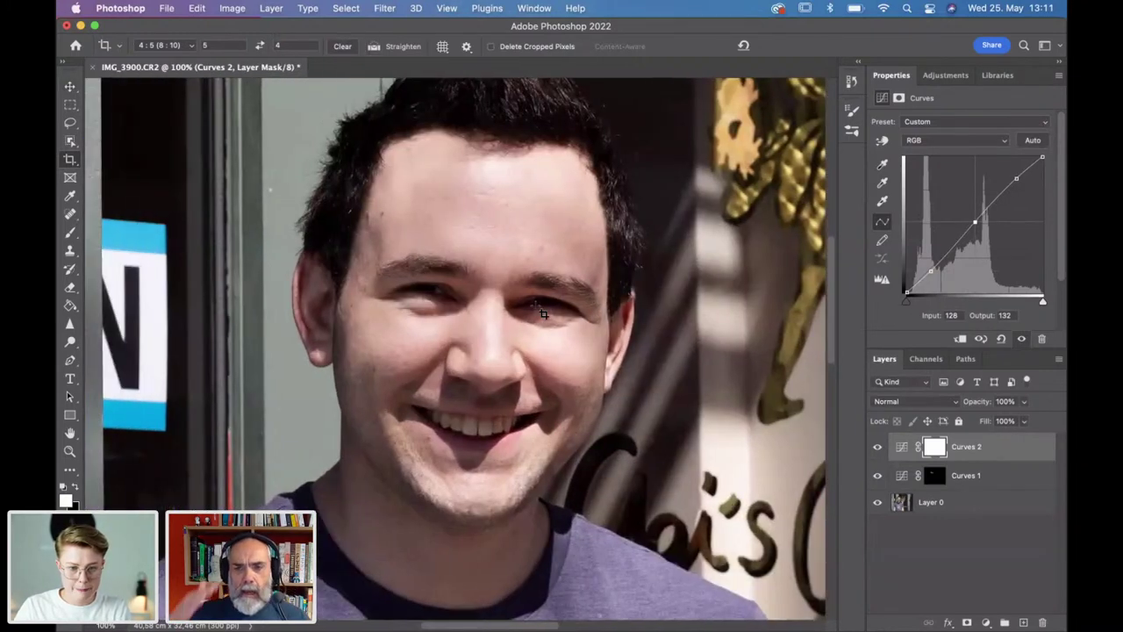
{"action": "key", "text": "super+plus"}
{"action": "key", "text": "super+minus"}
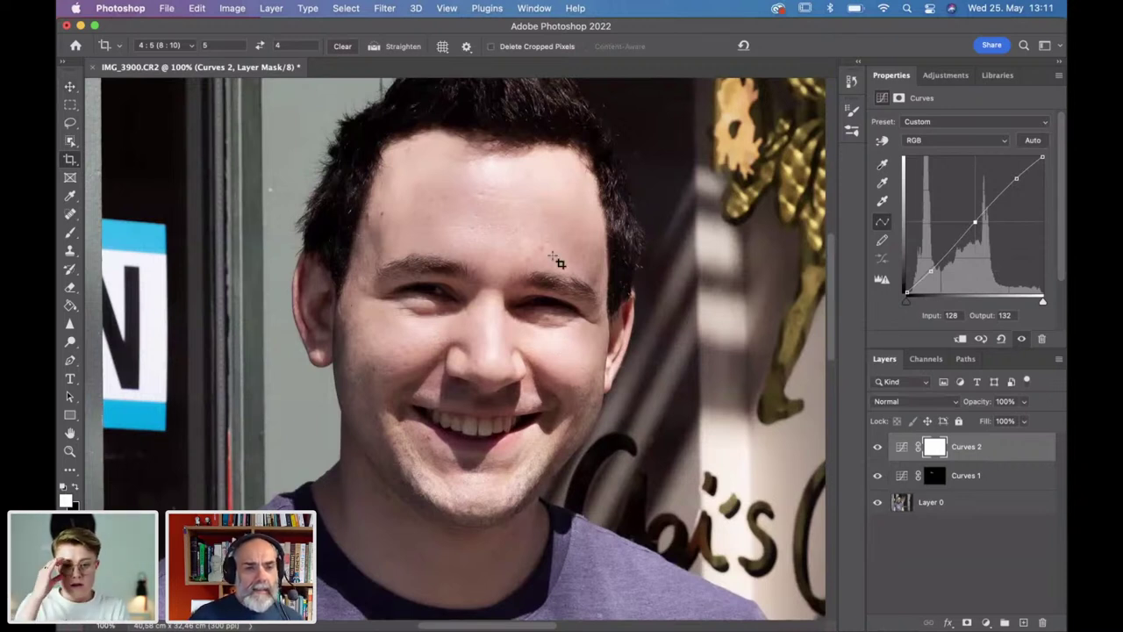
{"action": "key", "text": "b"}
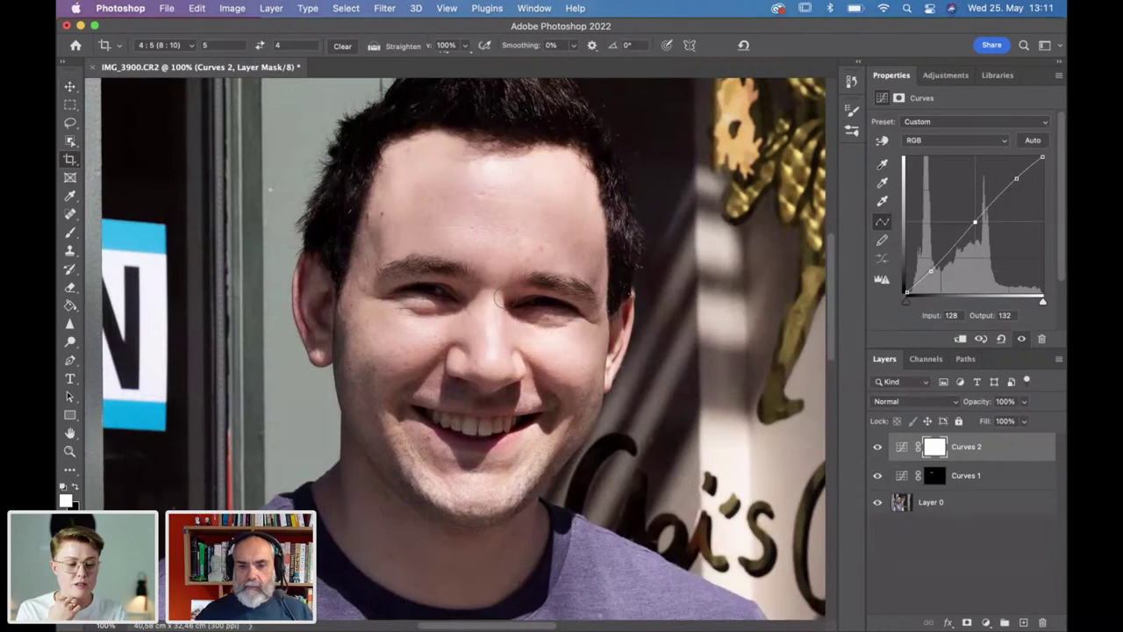
{"action": "key", "text": "b"}
{"action": "key", "text": "x"}
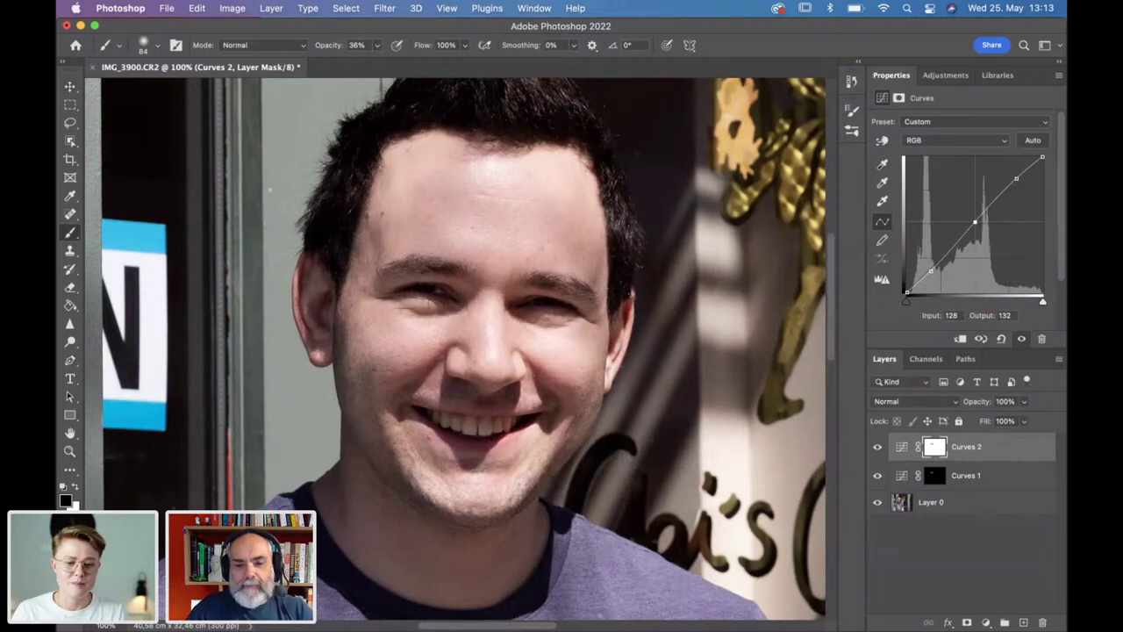
Add a Color Balance adjustment layer and set its shadows to +3 on Cyan–Red and +3 on Yellow–Blue.
{"action": "scroll", "coordinate": [441, 312], "scroll_direction": "down", "scroll_amount": 5}
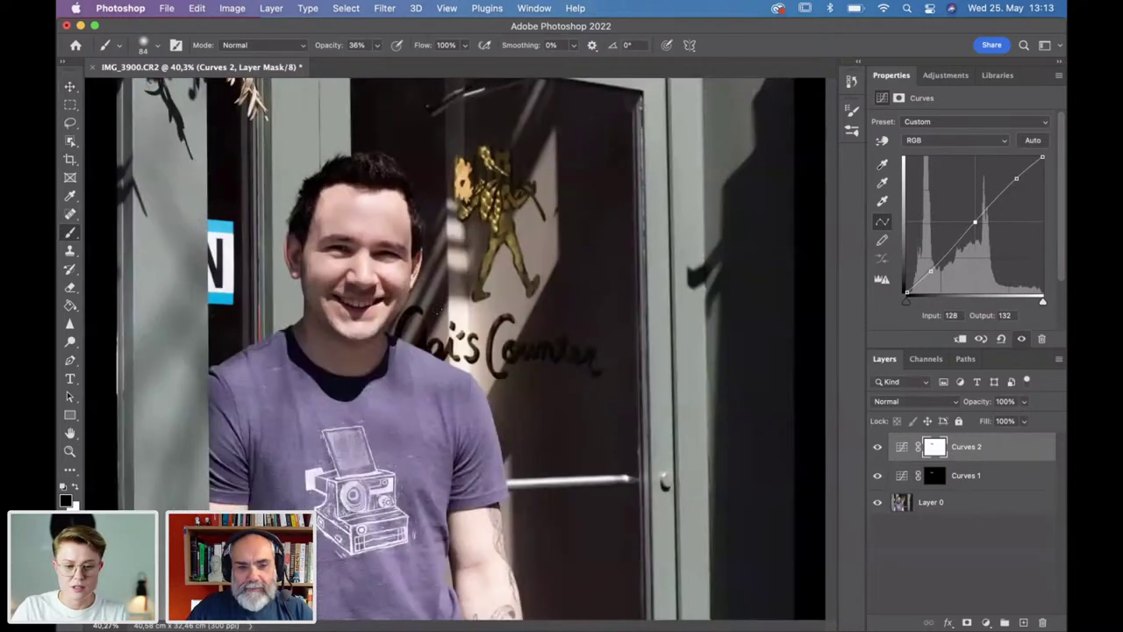
{"action": "key", "text": "super+minus"}
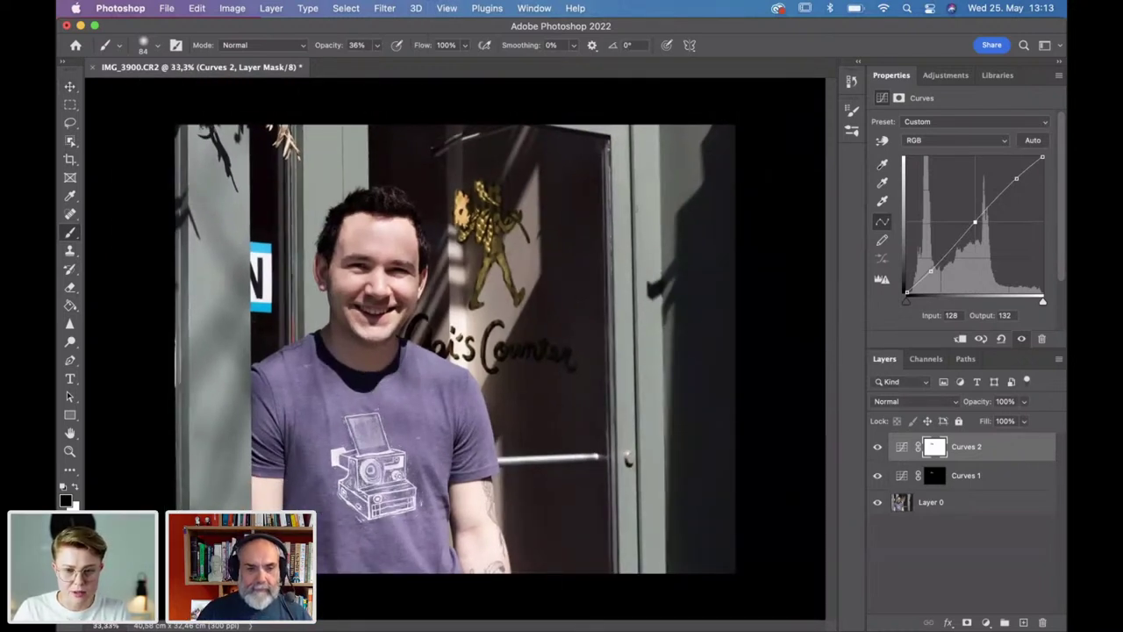
{"action": "left_click", "coordinate": [985, 622]}
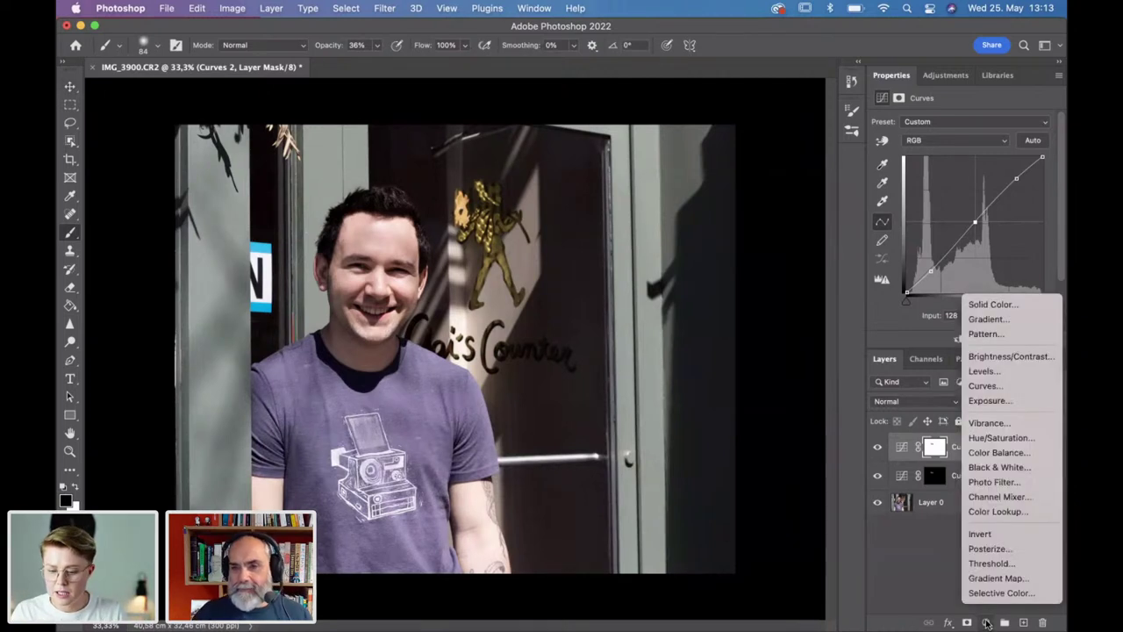
{"action": "left_click", "coordinate": [1000, 454]}
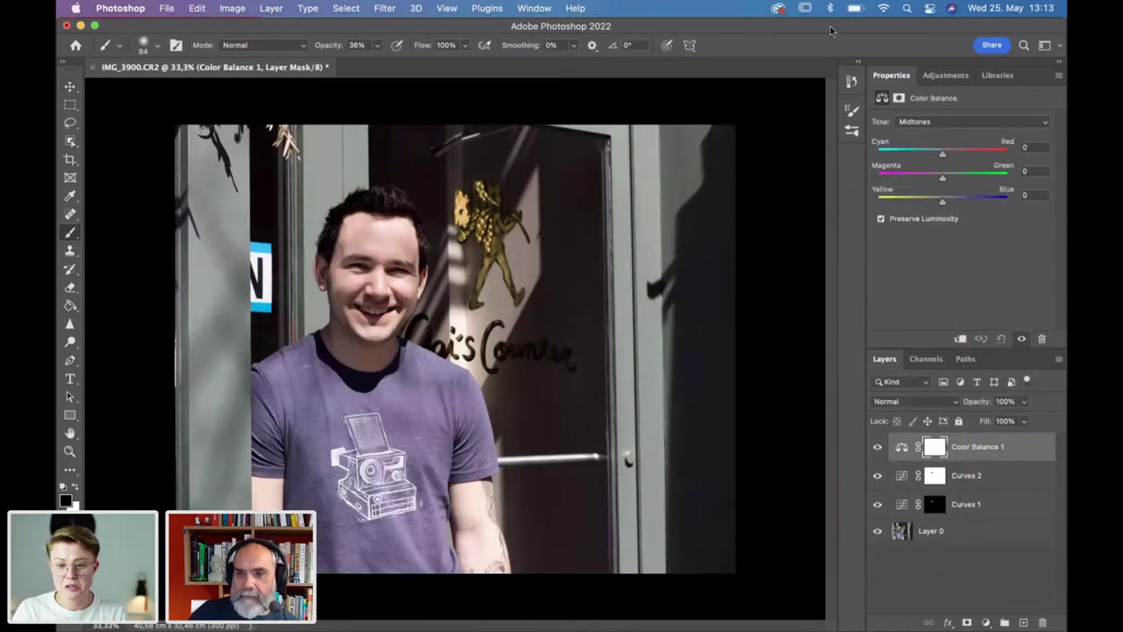
{"action": "left_click", "coordinate": [938, 123]}
{"action": "left_click", "coordinate": [939, 114]}
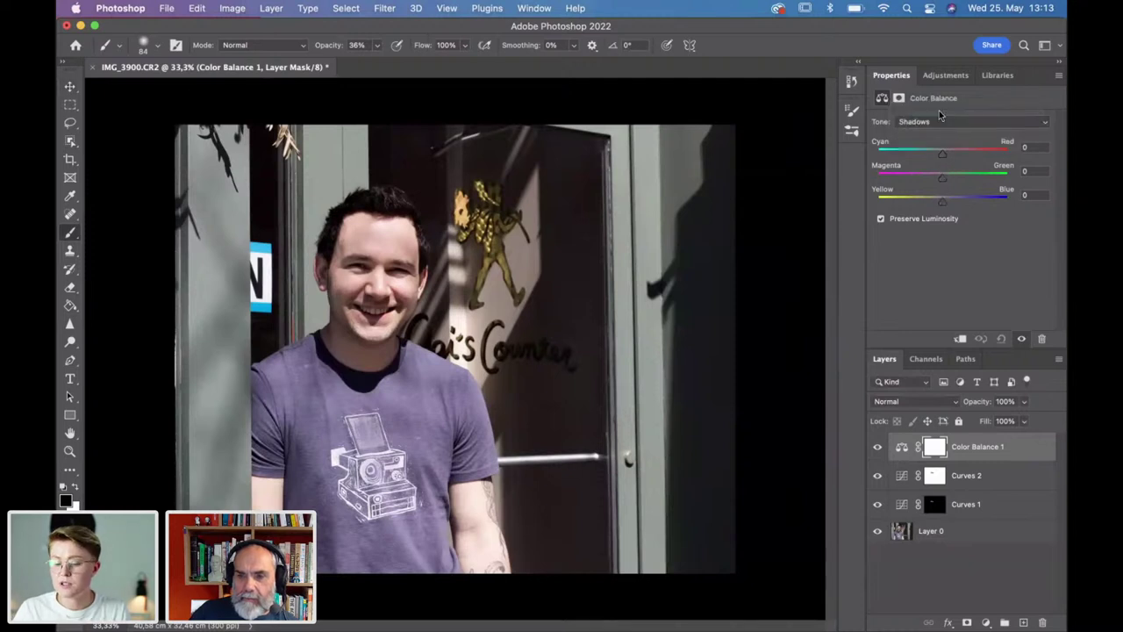
{"action": "left_click_drag", "start_coordinate": [943, 155], "coordinate": [944, 157]}
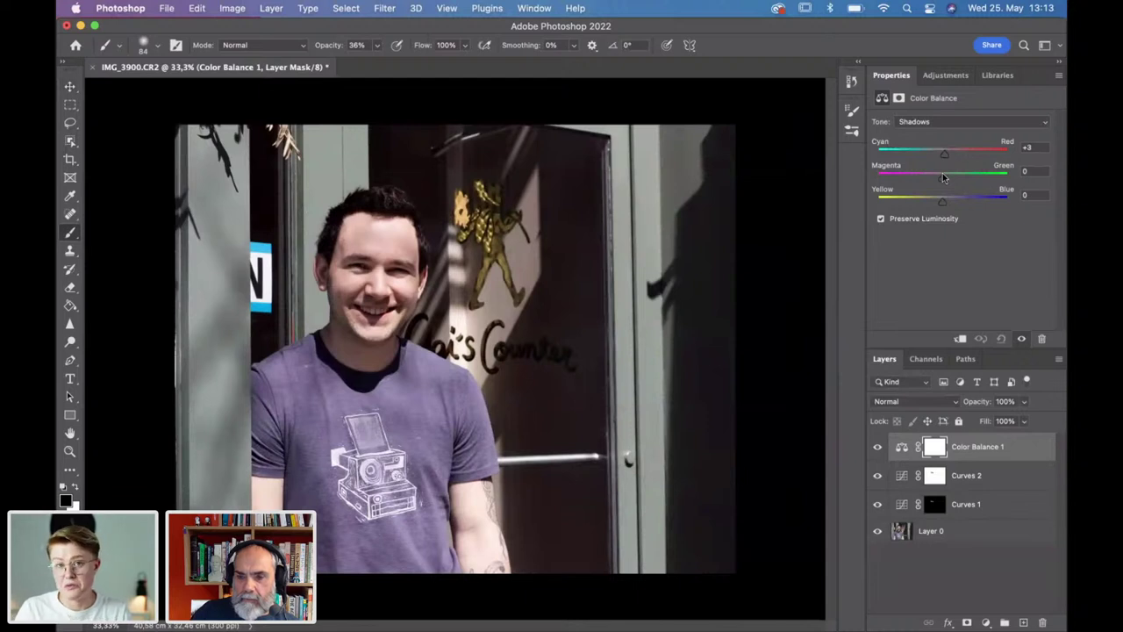
{"action": "left_click_drag", "start_coordinate": [943, 182], "coordinate": [943, 181]}
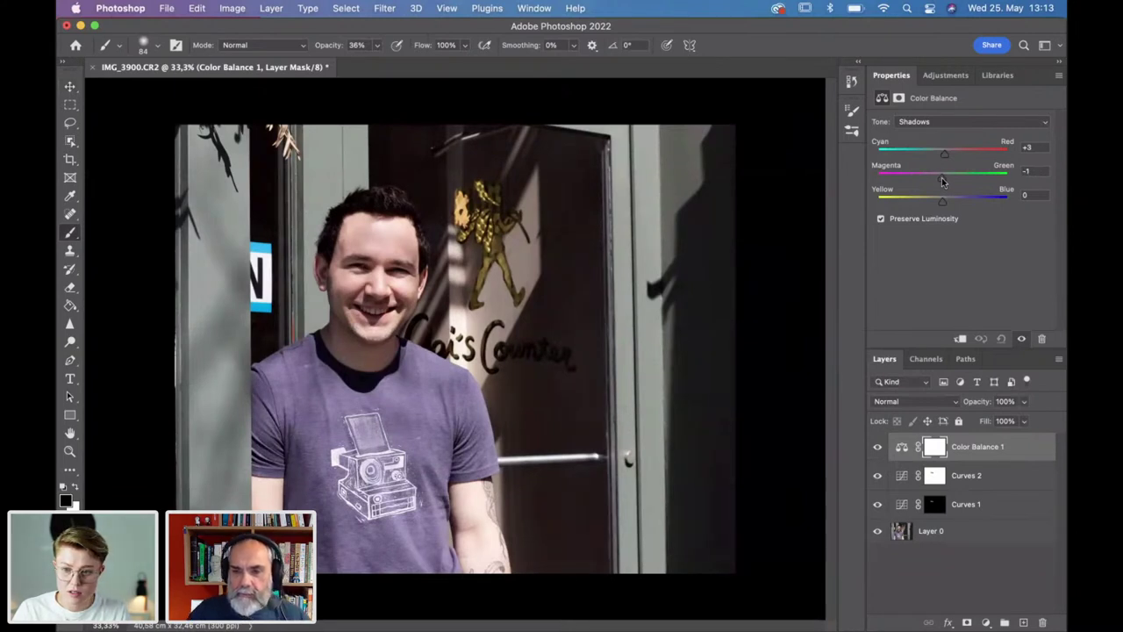
{"action": "left_click_drag", "start_coordinate": [943, 203], "coordinate": [945, 204]}
Set the Color Balance midtones to +1 Cyan–Red and -6 Yellow–Blue, and compare the image with and without the layer.
{"action": "left_click", "coordinate": [948, 126]}
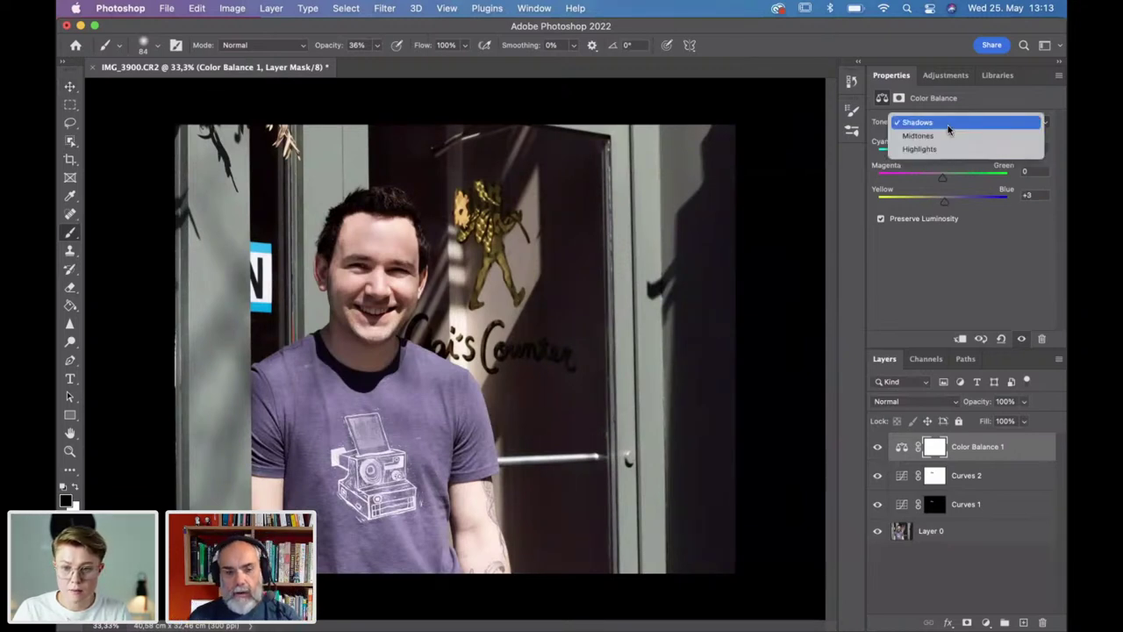
{"action": "left_click", "coordinate": [948, 132]}
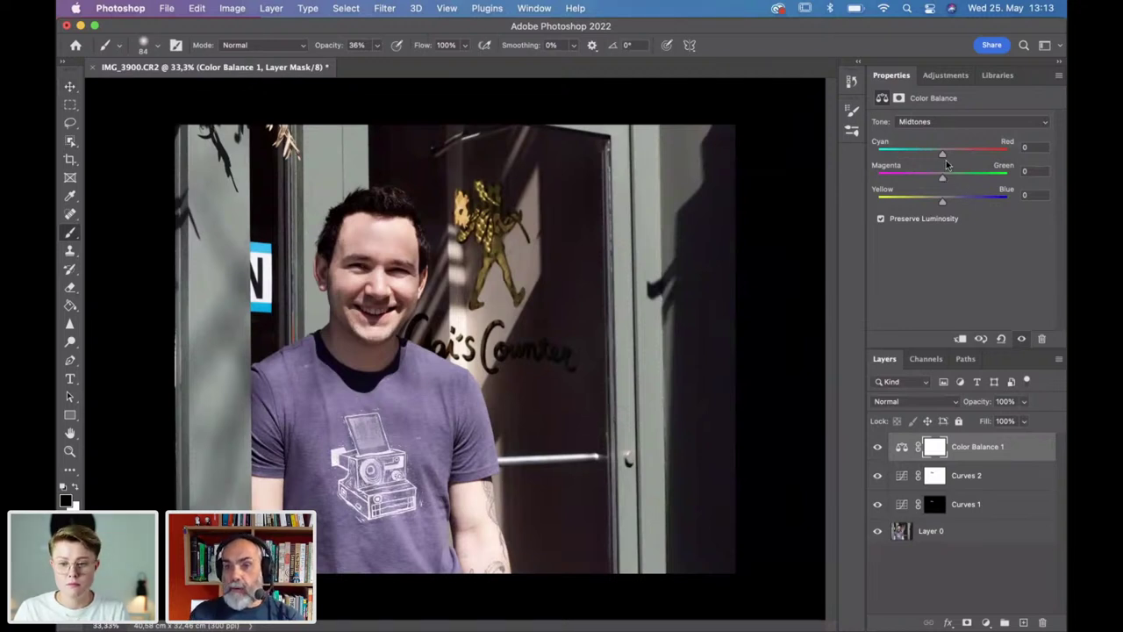
{"action": "left_click_drag", "start_coordinate": [941, 156], "coordinate": [943, 159]}
{"action": "left_click_drag", "start_coordinate": [943, 204], "coordinate": [938, 203]}
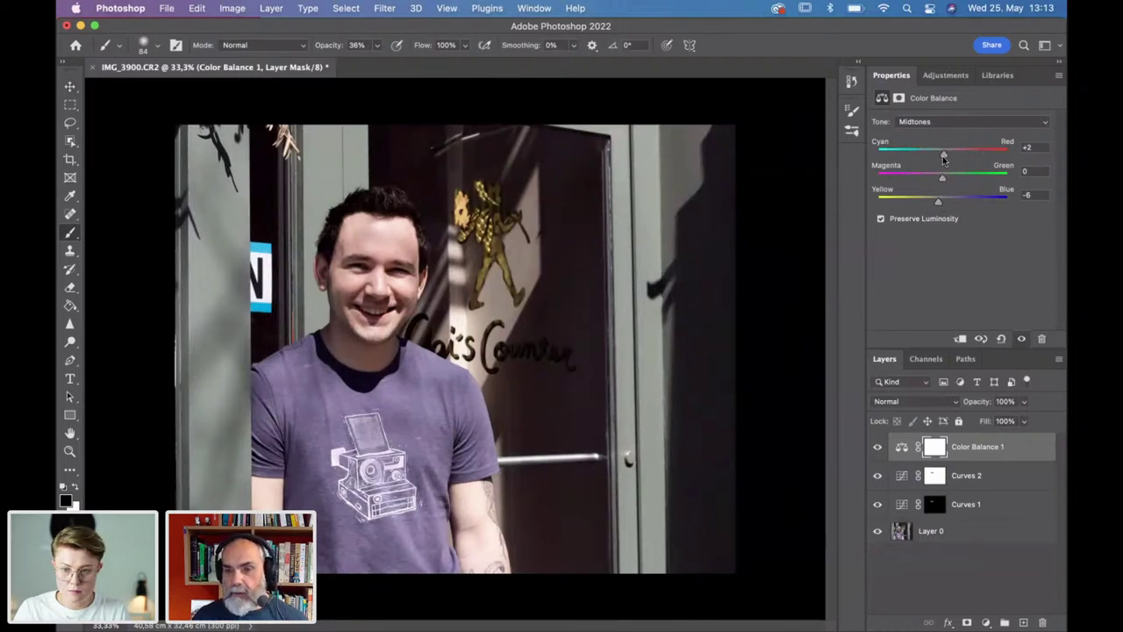
{"action": "left_click_drag", "start_coordinate": [944, 157], "coordinate": [945, 159]}
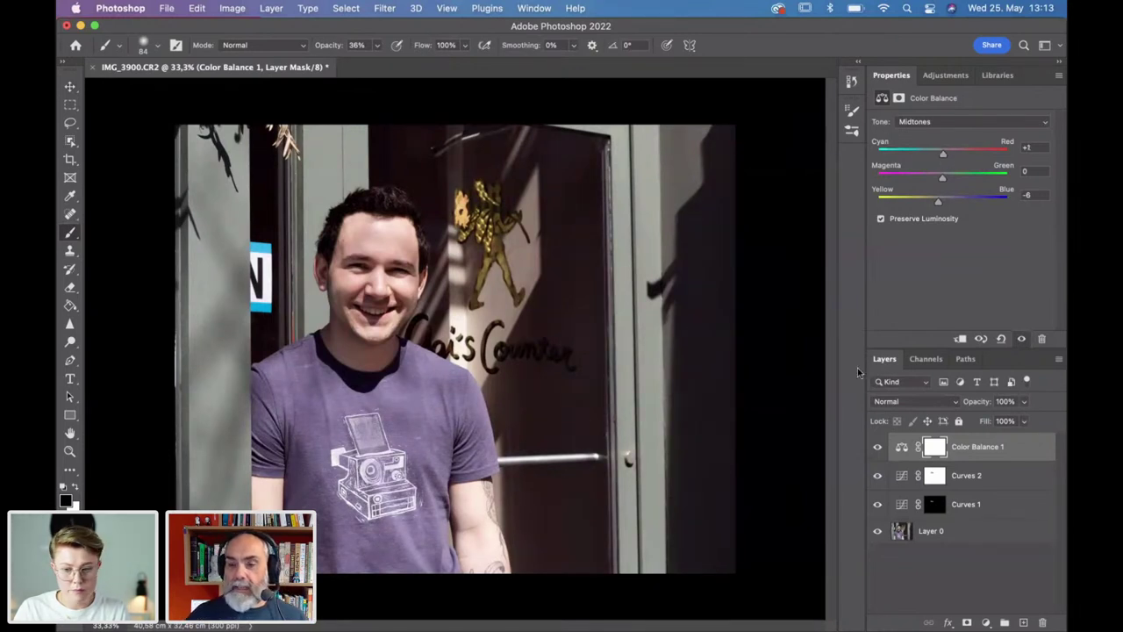
{"action": "left_click", "coordinate": [878, 448]}
{"action": "left_click", "coordinate": [877, 449]}
{"action": "left_click", "coordinate": [877, 448]}
{"action": "left_click", "coordinate": [877, 449]}
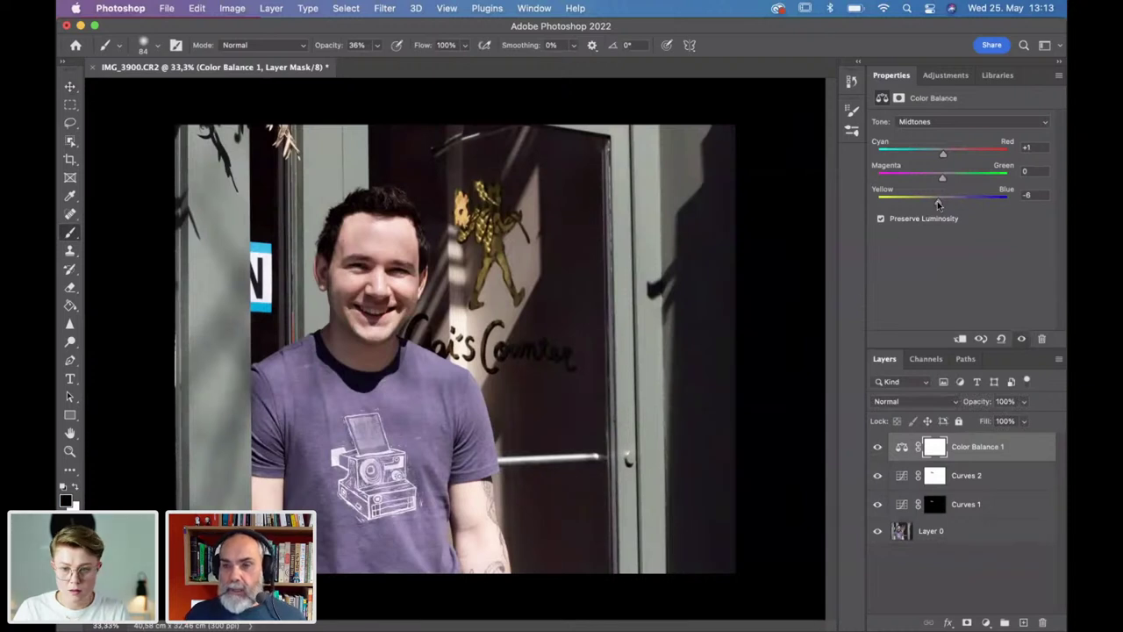
Strengthen the Color Balance midtones to +4 on Cyan–Red and -10 on Yellow–Blue.
{"action": "left_click_drag", "start_coordinate": [938, 204], "coordinate": [936, 204]}
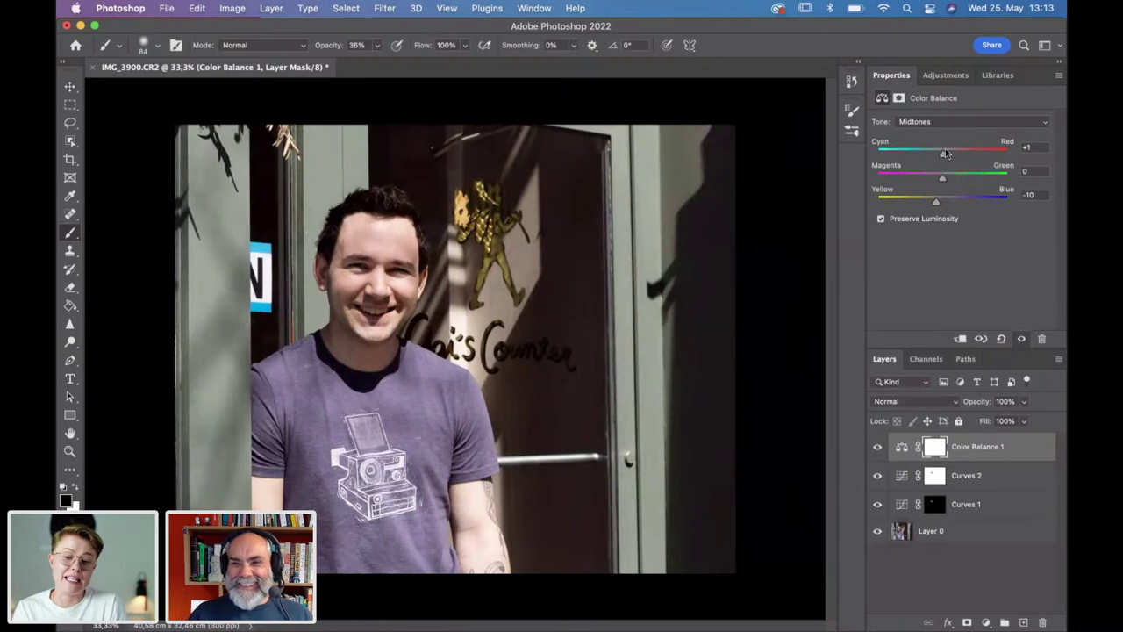
{"action": "left_click_drag", "start_coordinate": [943, 155], "coordinate": [945, 157]}
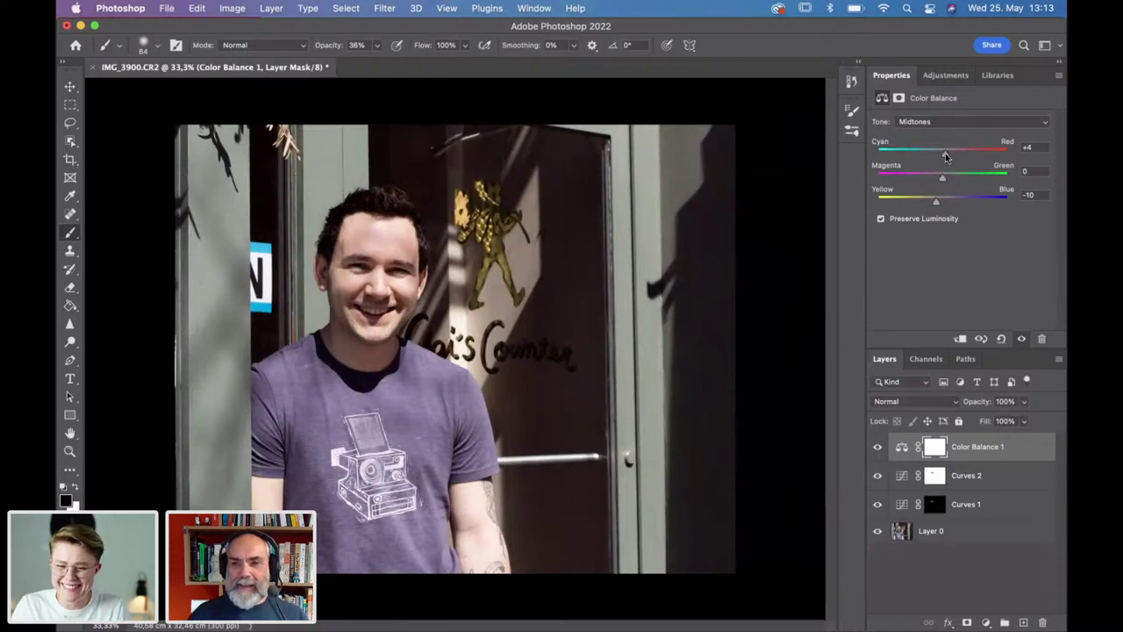
{"action": "mouse_move", "coordinate": [946, 156]}
{"action": "left_mouse_down"}
{"action": "mouse_move", "coordinate": [889, 156]}
{"action": "mouse_move", "coordinate": [945, 156]}
{"action": "left_mouse_up"}
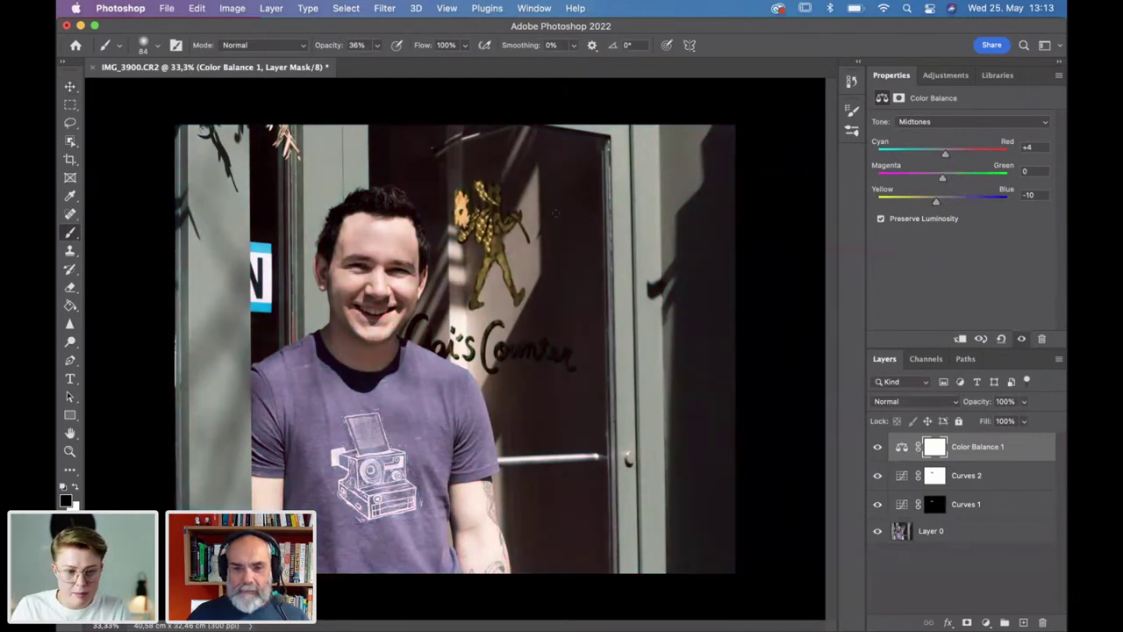
Compare the photo with and without the Color Balance layer and with all adjustment layers hidden and shown.
{"action": "left_click", "coordinate": [877, 446]}
{"action": "left_click", "coordinate": [877, 447]}
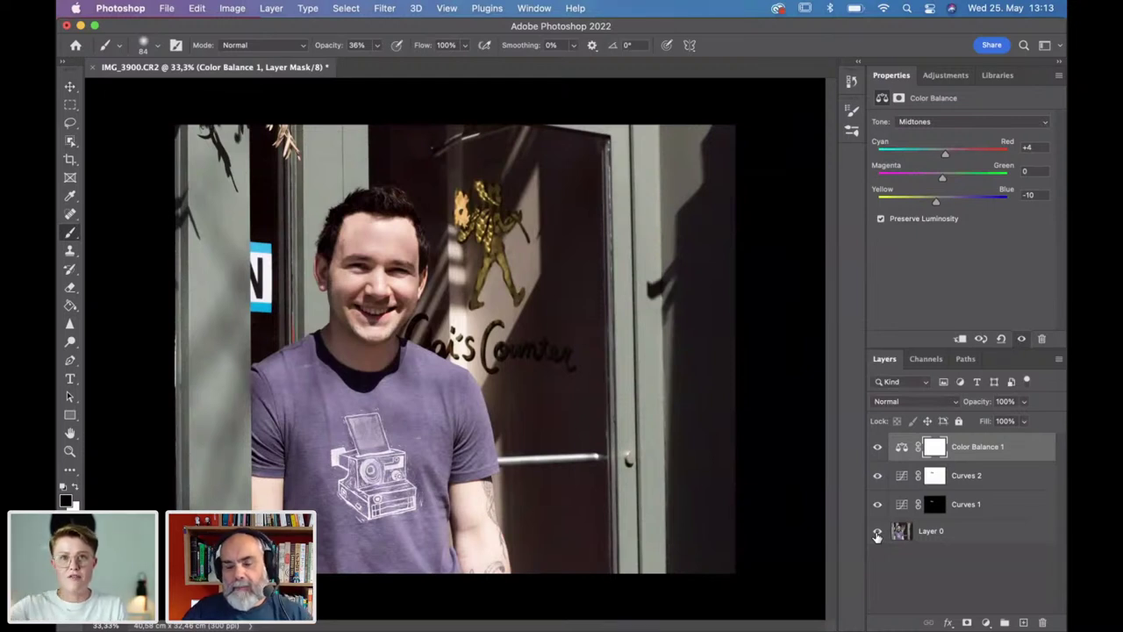
{"action": "left_click", "coordinate": [878, 534], "text": "alt"}
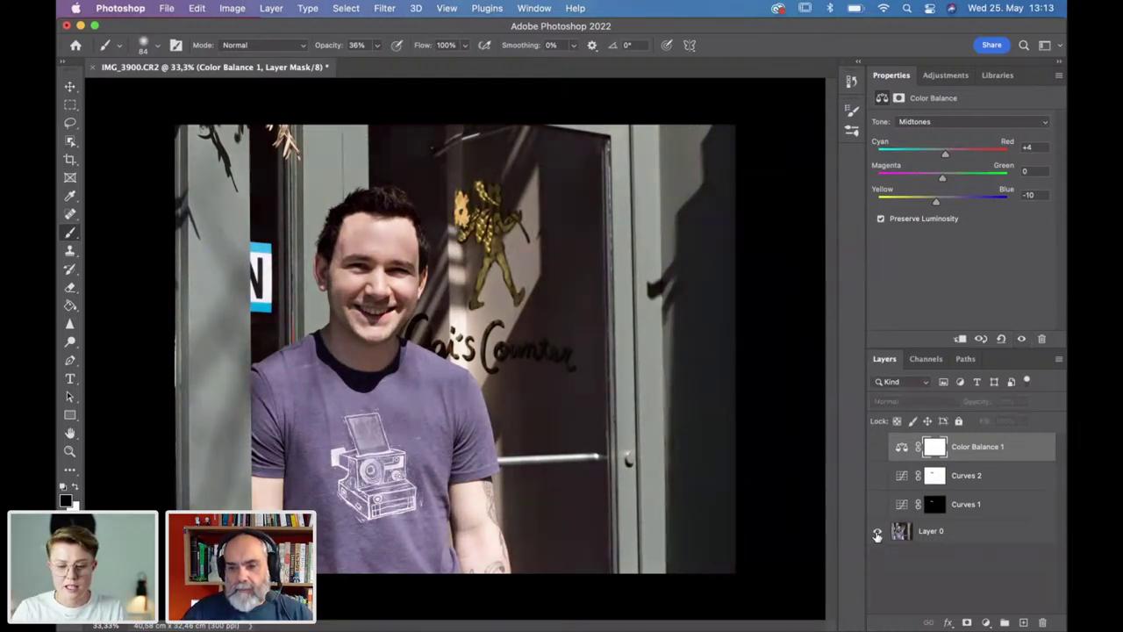
{"action": "left_click", "coordinate": [877, 534], "text": "alt"}
{"action": "left_click", "coordinate": [877, 534], "text": "alt"}
{"action": "left_click", "coordinate": [877, 534], "text": "alt"}
{"action": "left_click", "coordinate": [877, 534], "text": "alt"}
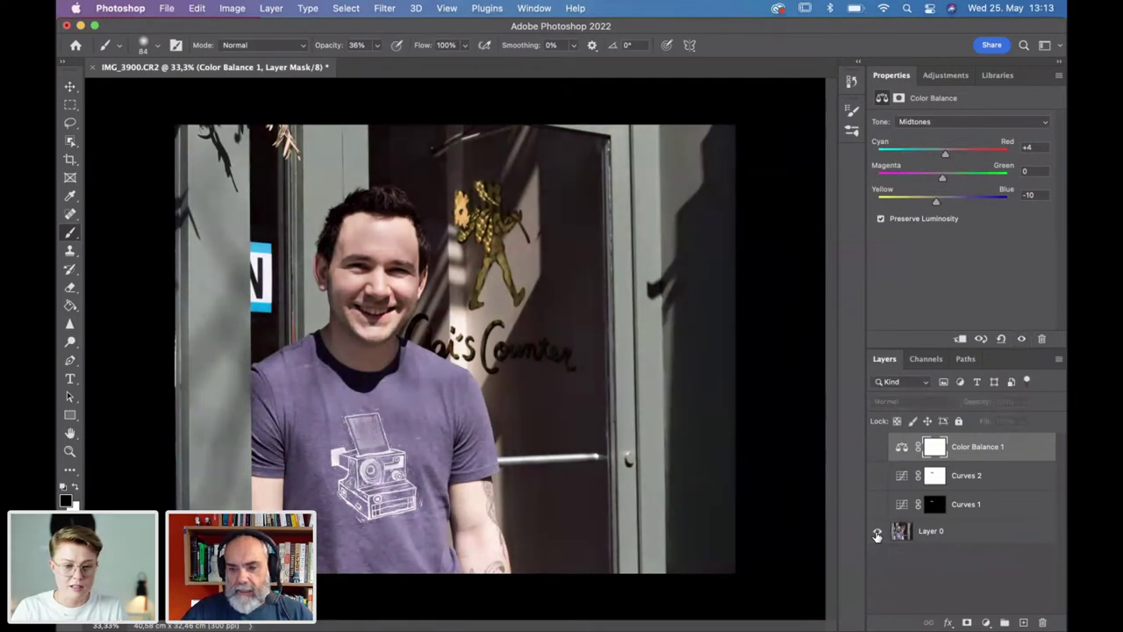
{"action": "left_click", "coordinate": [877, 534], "text": "alt"}
{"action": "left_click", "coordinate": [877, 535], "text": "alt"}
{"action": "left_click", "coordinate": [877, 534], "text": "alt"}
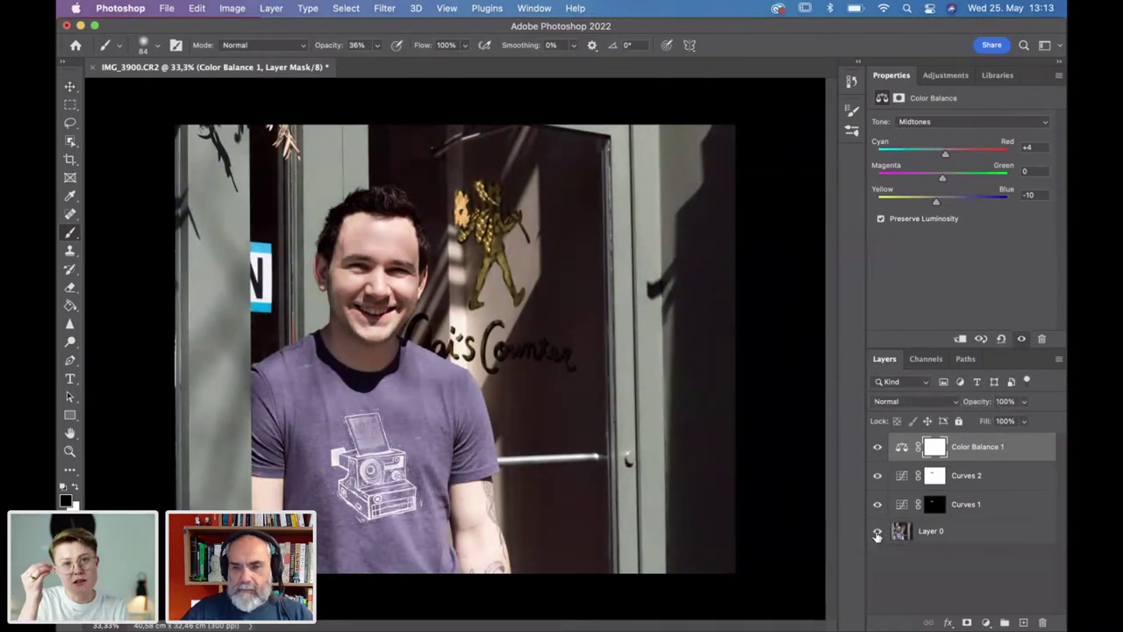
{"action": "left_click", "coordinate": [877, 534], "text": "alt"}
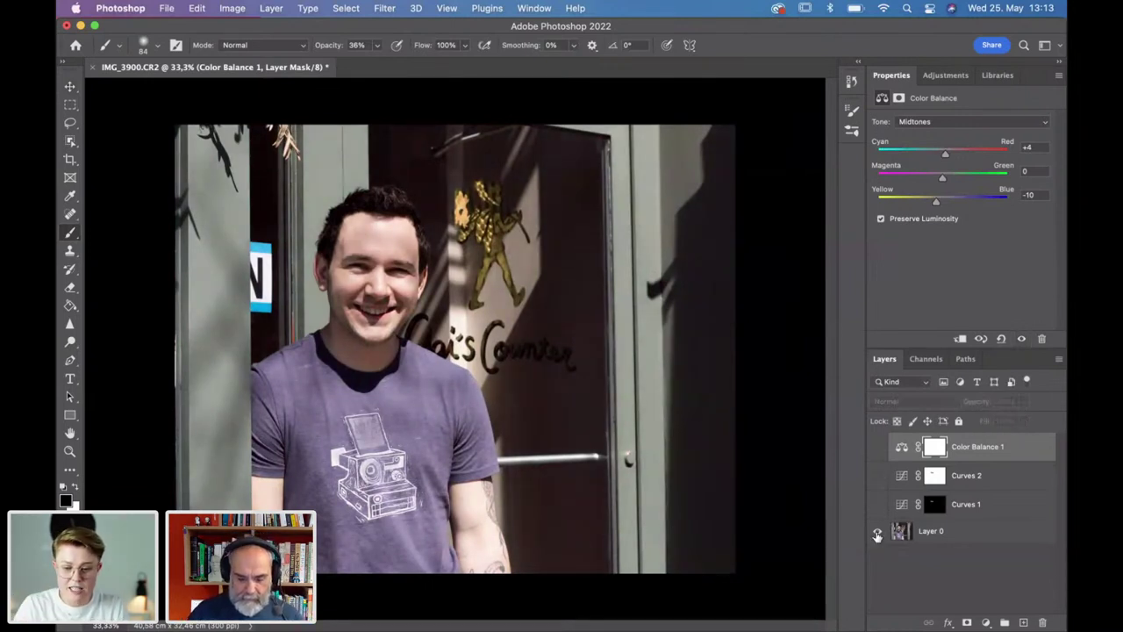
{"action": "left_click", "coordinate": [878, 534], "text": "alt"}
{"action": "left_click", "coordinate": [878, 534], "text": "alt"}
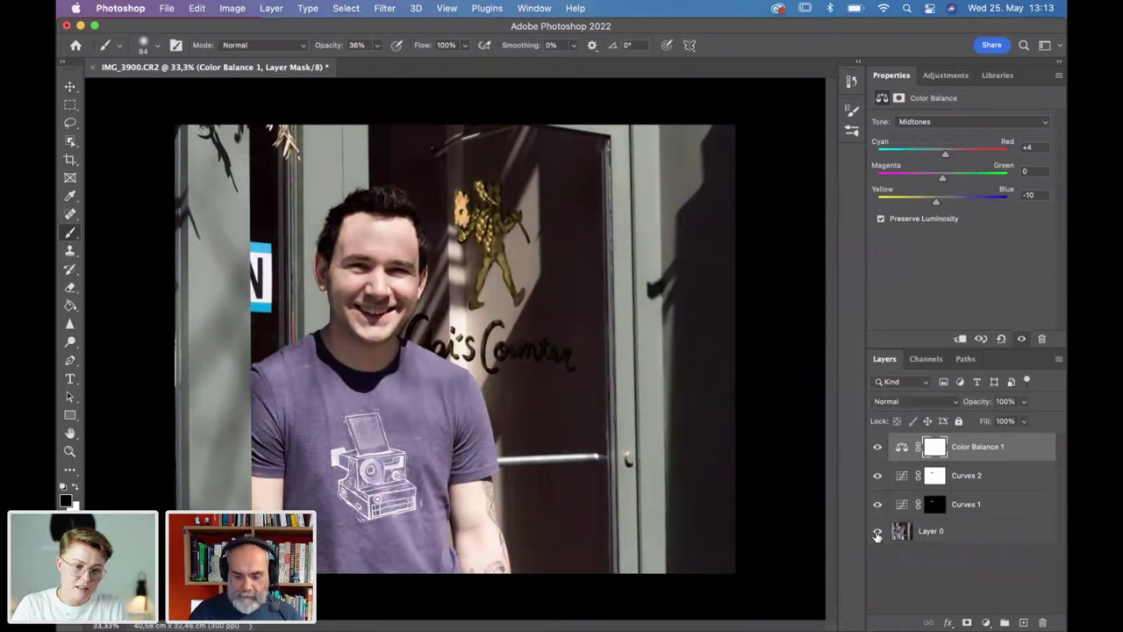
{"action": "left_click", "coordinate": [878, 535], "text": "alt"}
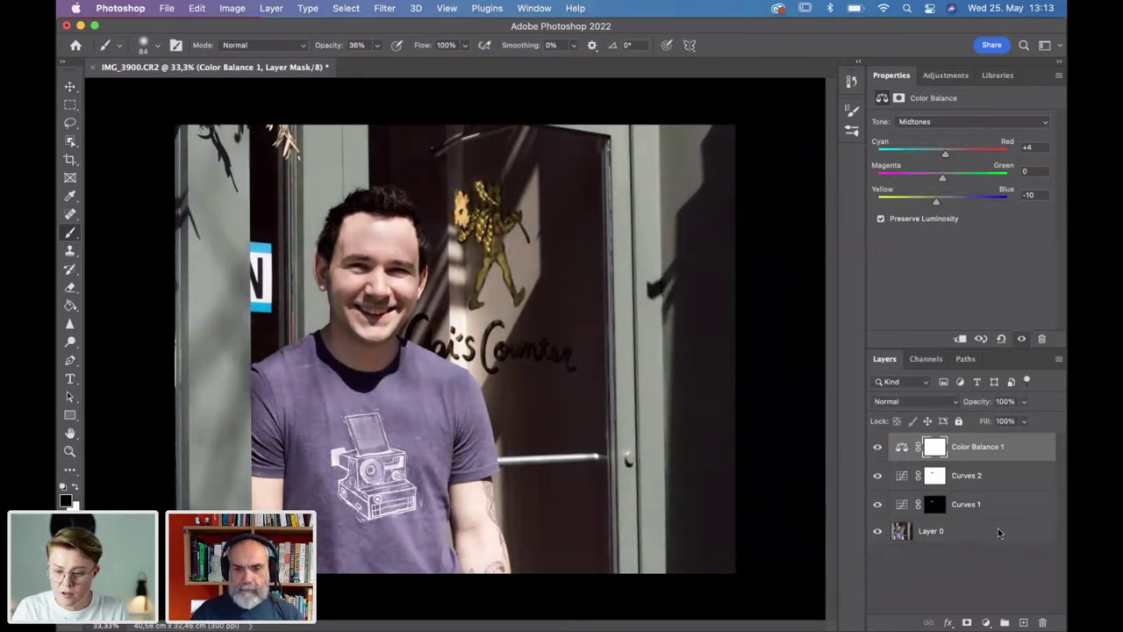
Add a Selective Color adjustment layer and set its greens to cyan +1% and magenta -1%.
{"action": "left_click", "coordinate": [986, 622]}
{"action": "left_click", "coordinate": [988, 596]}
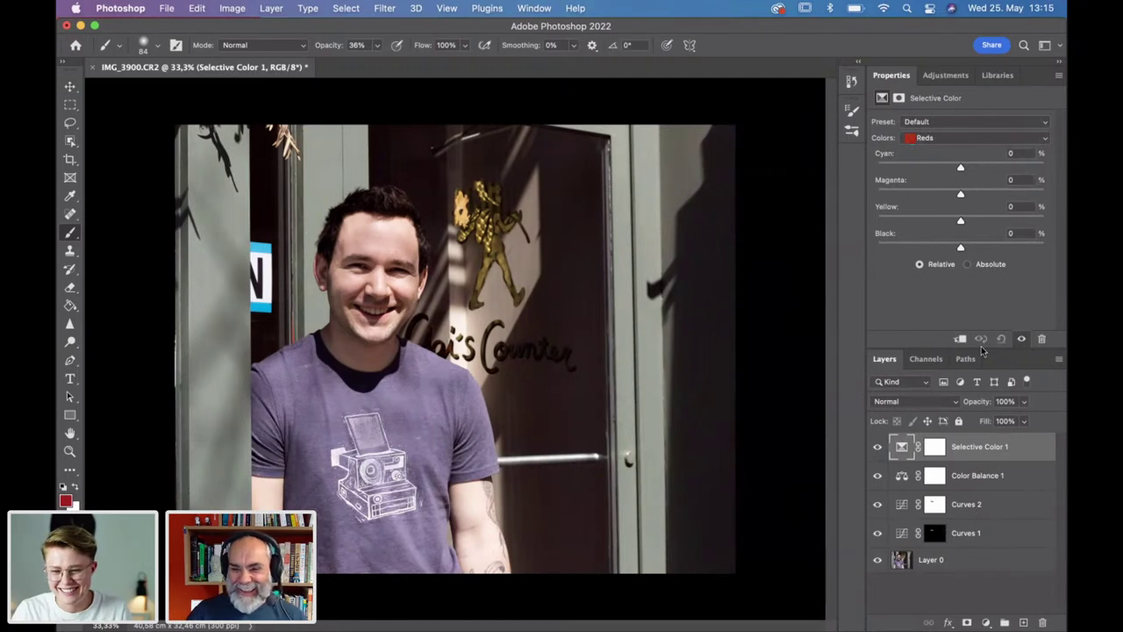
{"action": "left_click", "coordinate": [963, 141]}
{"action": "left_click", "coordinate": [958, 159]}
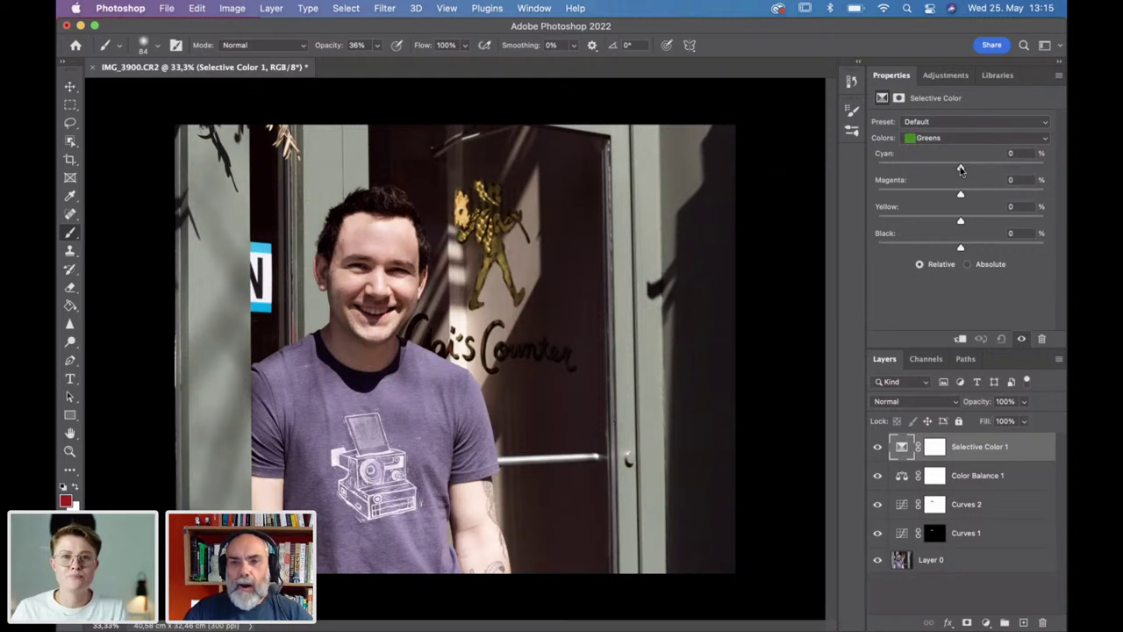
{"action": "left_click_drag", "start_coordinate": [960, 168], "coordinate": [961, 169]}
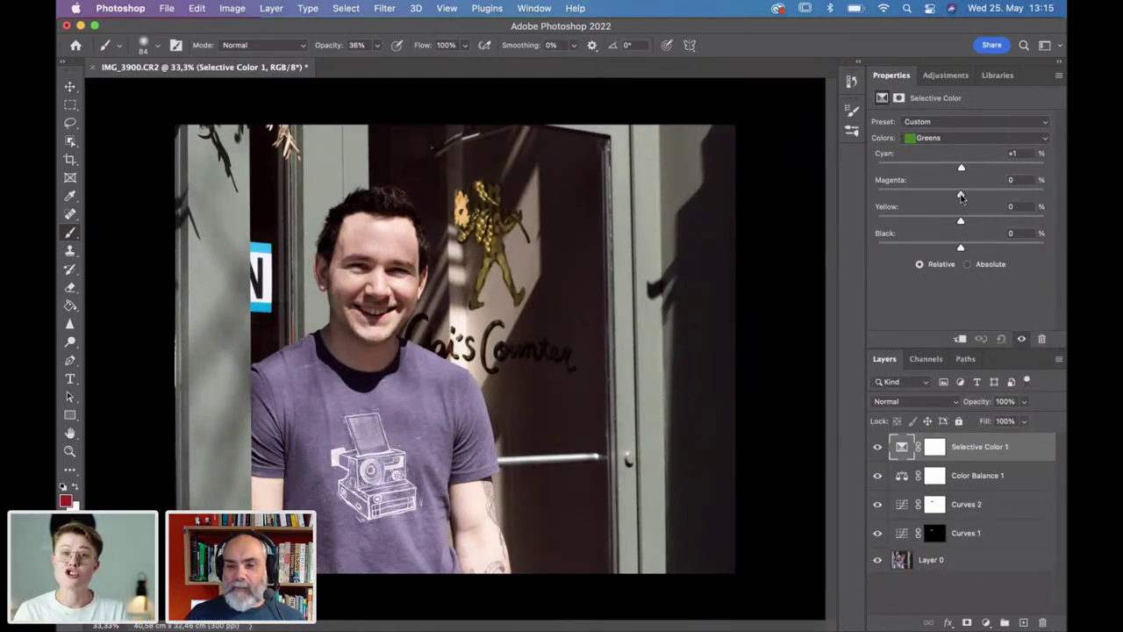
{"action": "mouse_move", "coordinate": [961, 196]}
{"action": "left_mouse_down"}
{"action": "mouse_move", "coordinate": [989, 198]}
{"action": "mouse_move", "coordinate": [940, 206]}
{"action": "mouse_move", "coordinate": [959, 204]}
{"action": "left_mouse_up"}
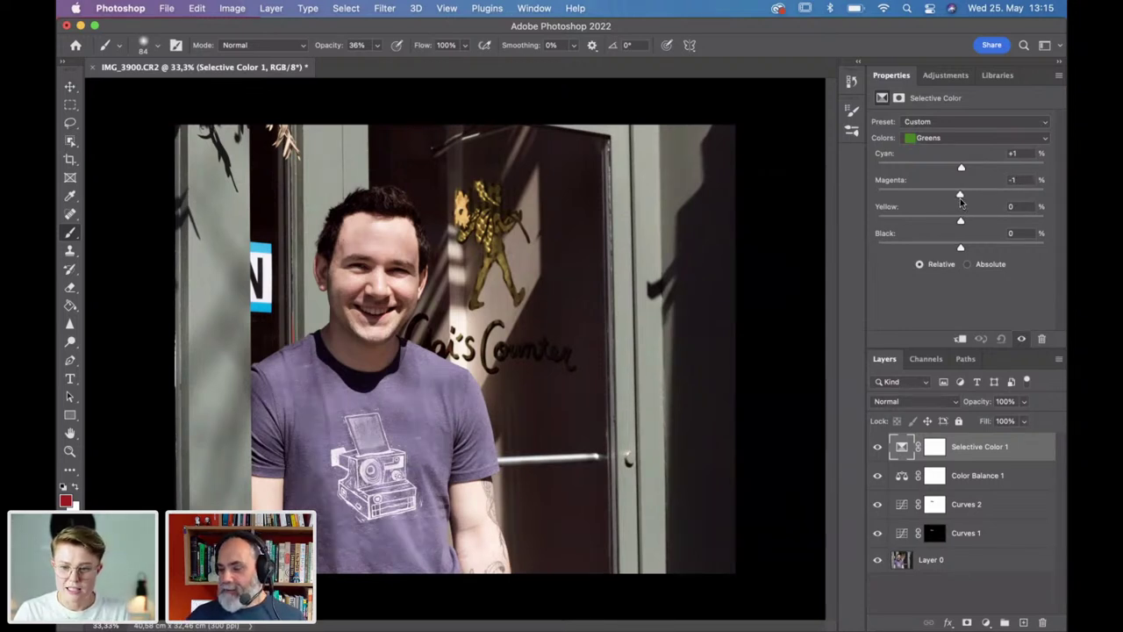
Set the Selective Color neutrals to cyan -3%, magenta +1%, yellow +5% and black -4%.
{"action": "left_click", "coordinate": [958, 141]}
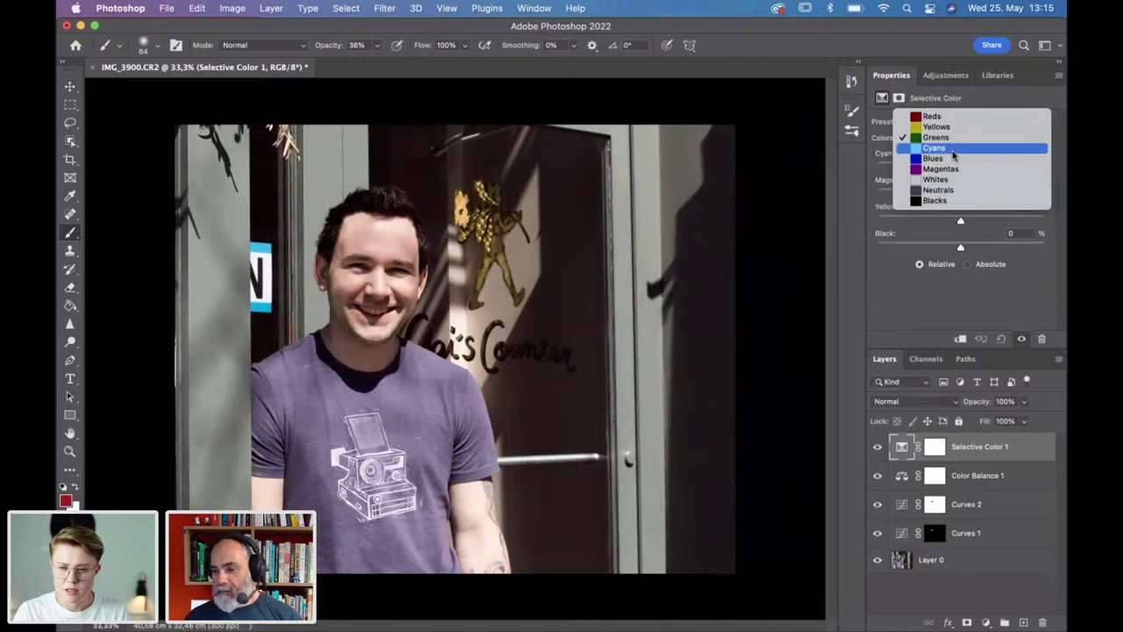
{"action": "left_click", "coordinate": [954, 189]}
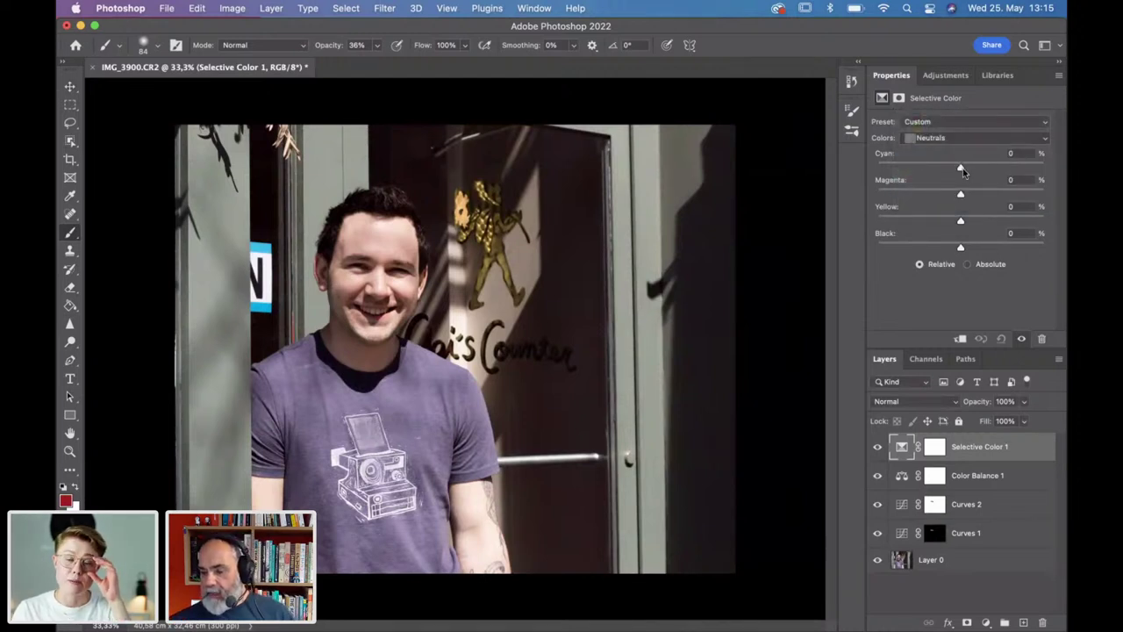
{"action": "left_click_drag", "start_coordinate": [962, 171], "coordinate": [959, 170]}
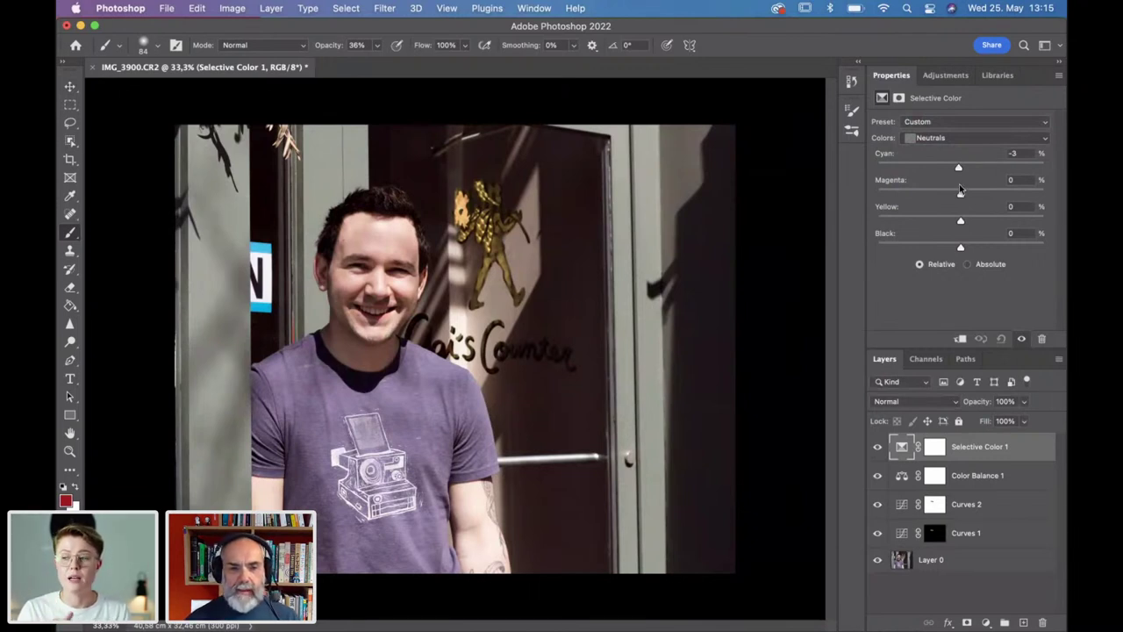
{"action": "left_click_drag", "start_coordinate": [959, 192], "coordinate": [962, 197]}
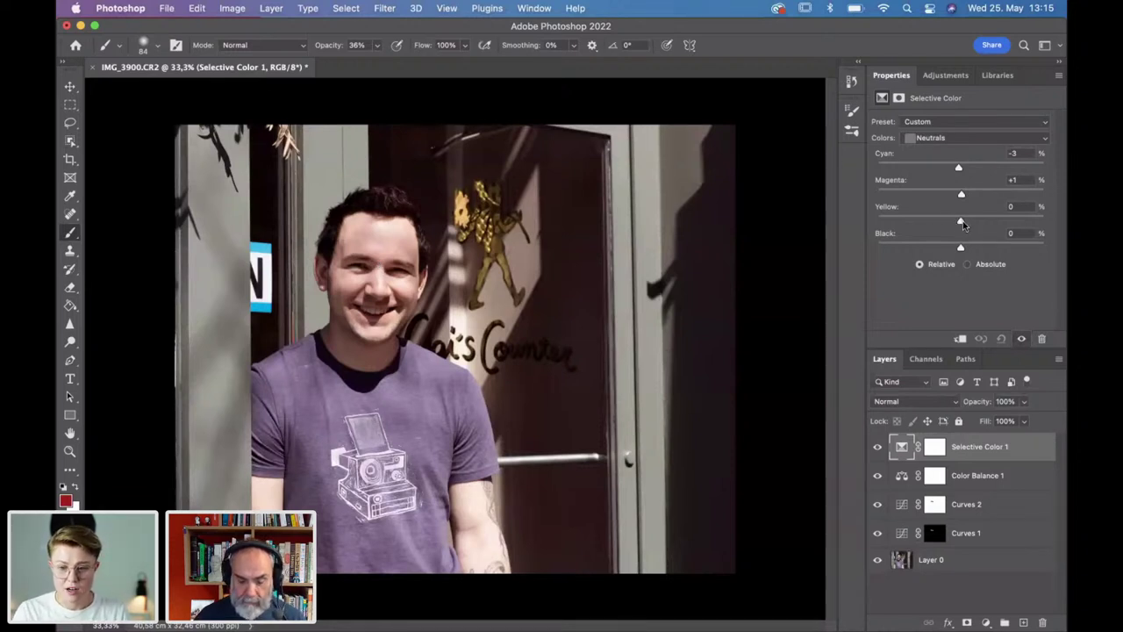
{"action": "left_click_drag", "start_coordinate": [960, 222], "coordinate": [957, 251]}
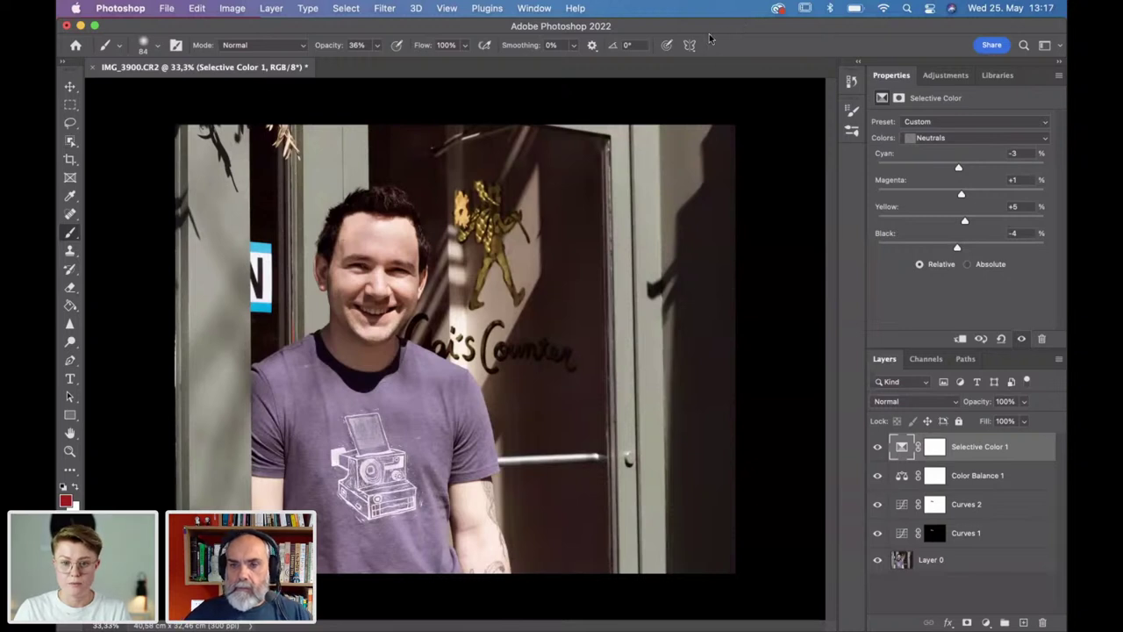
Compare the graded portrait with the original by hiding all adjustment layers and showing them again.
{"action": "left_click", "coordinate": [877, 561], "text": "alt"}
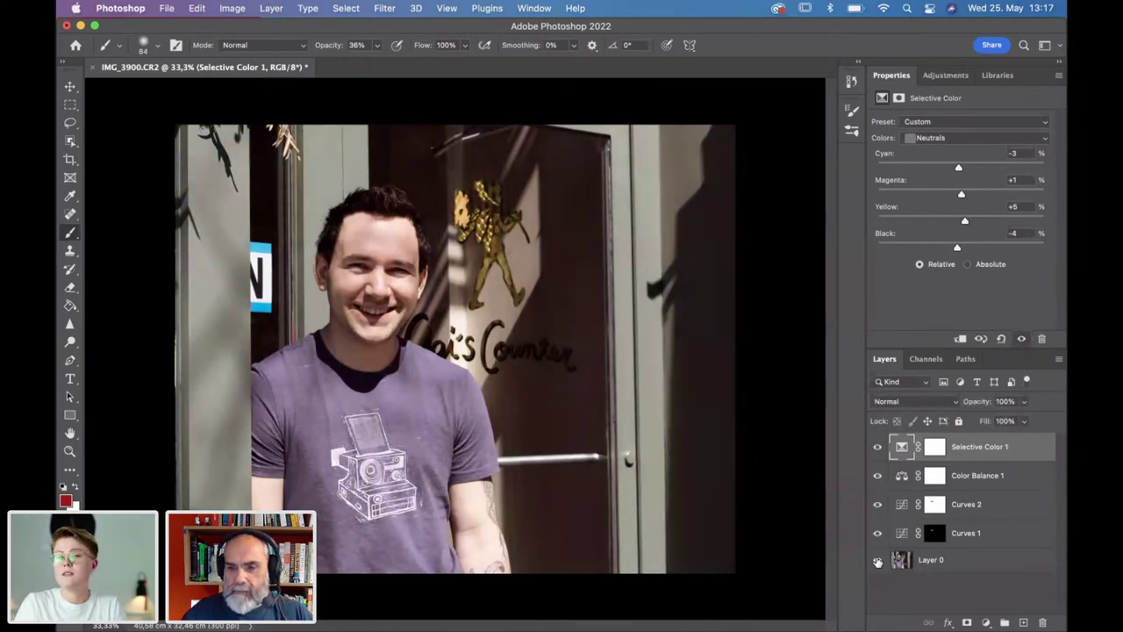
{"action": "left_click", "coordinate": [877, 562], "text": "alt"}
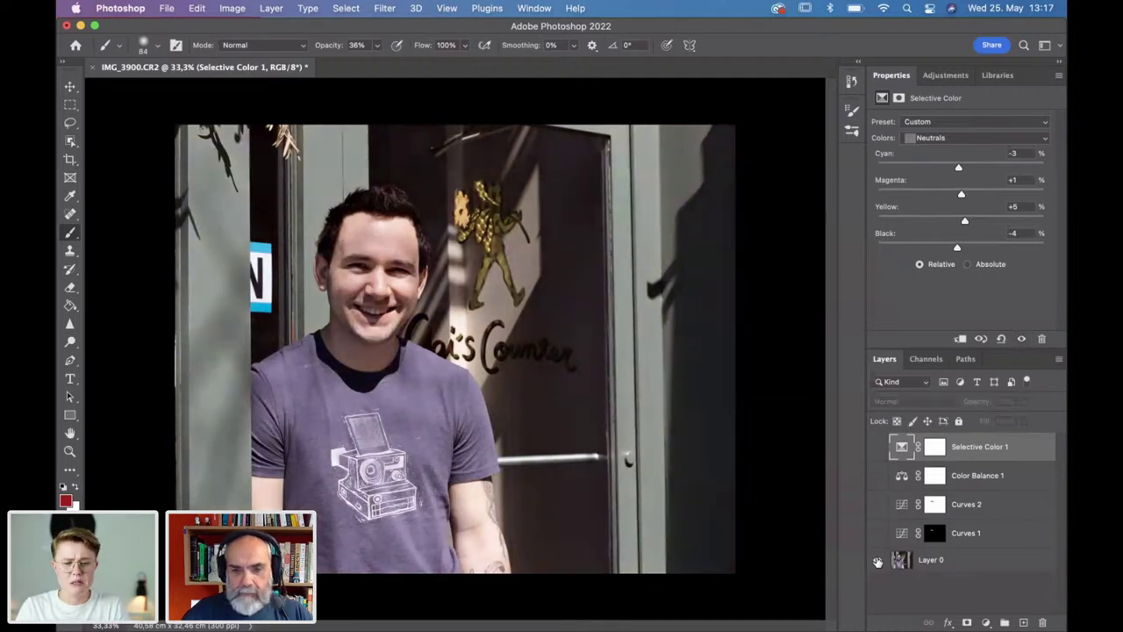
{"action": "left_click", "coordinate": [878, 561], "text": "alt"}
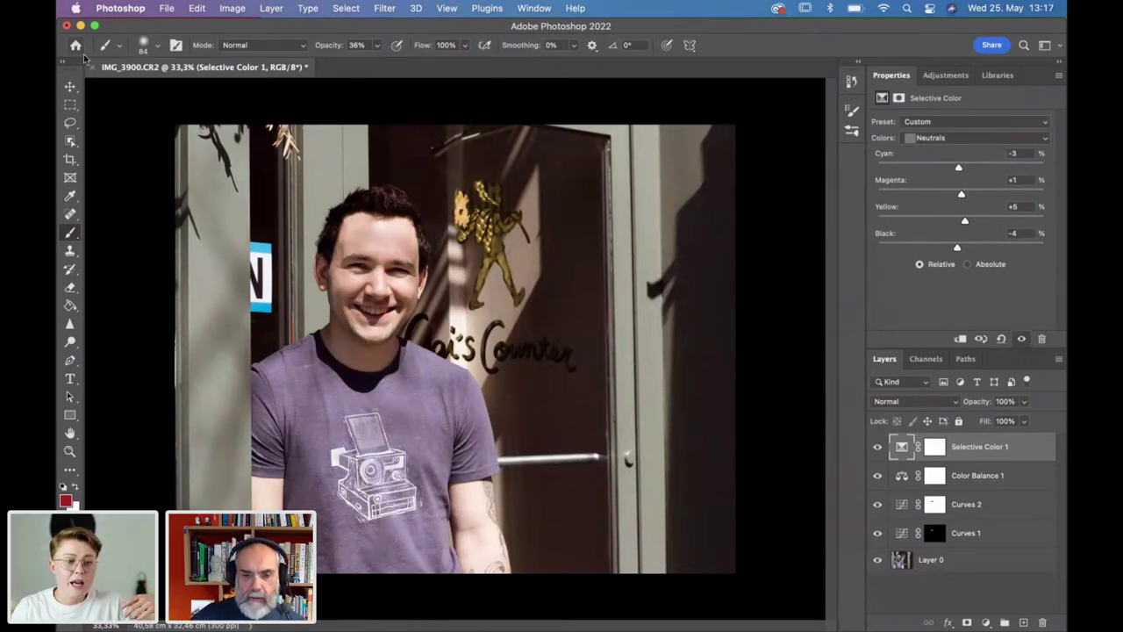
Save the portrait to Creative Cloud as IMG_3900 in the Queer Food Stories folder.
{"action": "key", "text": "super+s"}
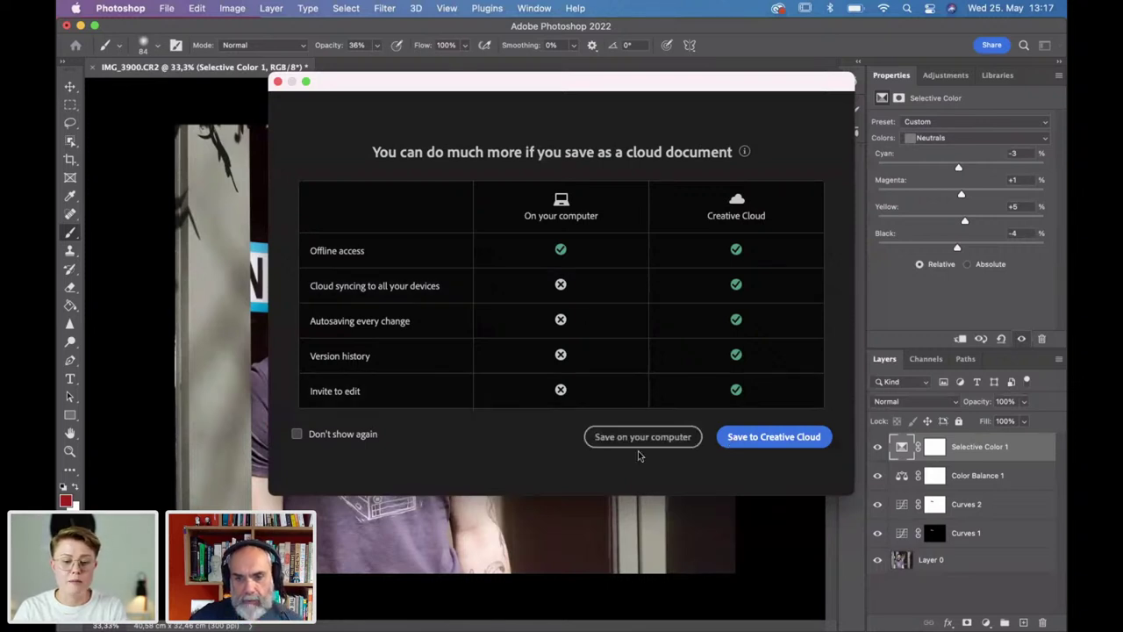
{"action": "left_click", "coordinate": [744, 438]}
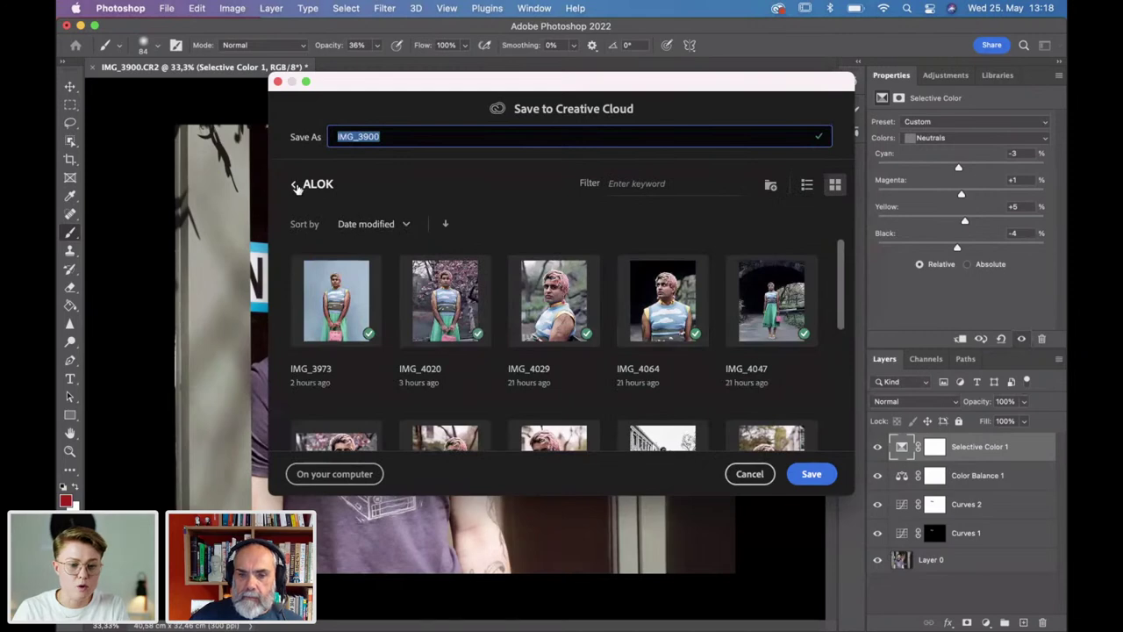
{"action": "left_click", "coordinate": [297, 186]}
{"action": "left_click", "coordinate": [340, 326]}
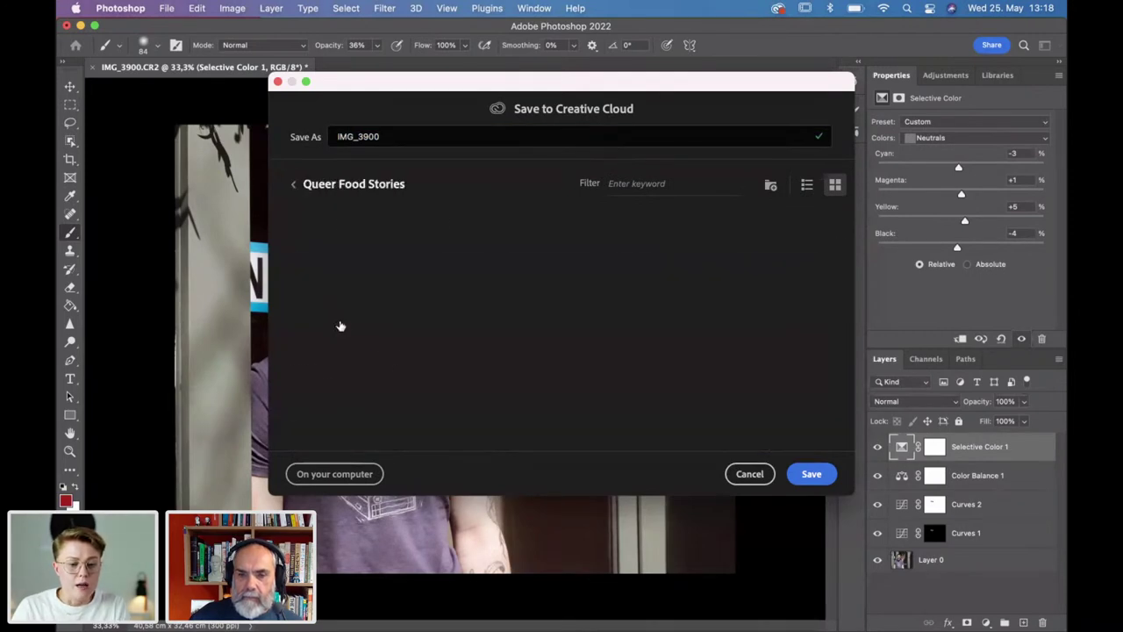
{"action": "scroll", "coordinate": [466, 283], "scroll_direction": "down", "scroll_amount": 3}
{"action": "scroll", "coordinate": [561, 316], "scroll_direction": "up", "scroll_amount": 3}
{"action": "scroll", "coordinate": [662, 351], "scroll_direction": "down", "scroll_amount": 3}
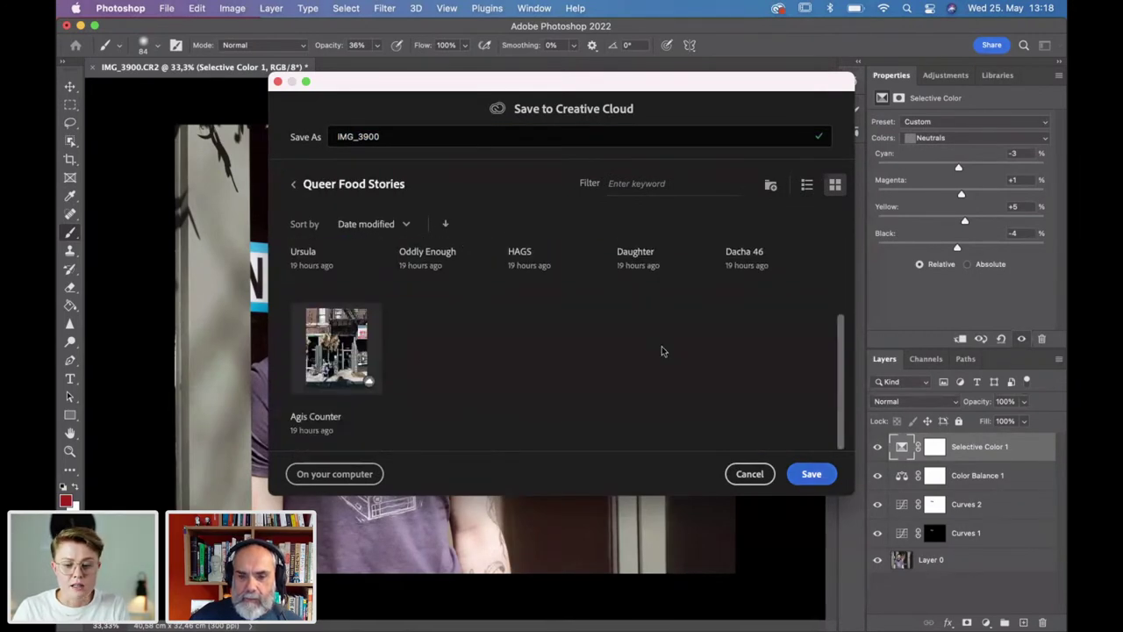
{"action": "left_click", "coordinate": [811, 474]}
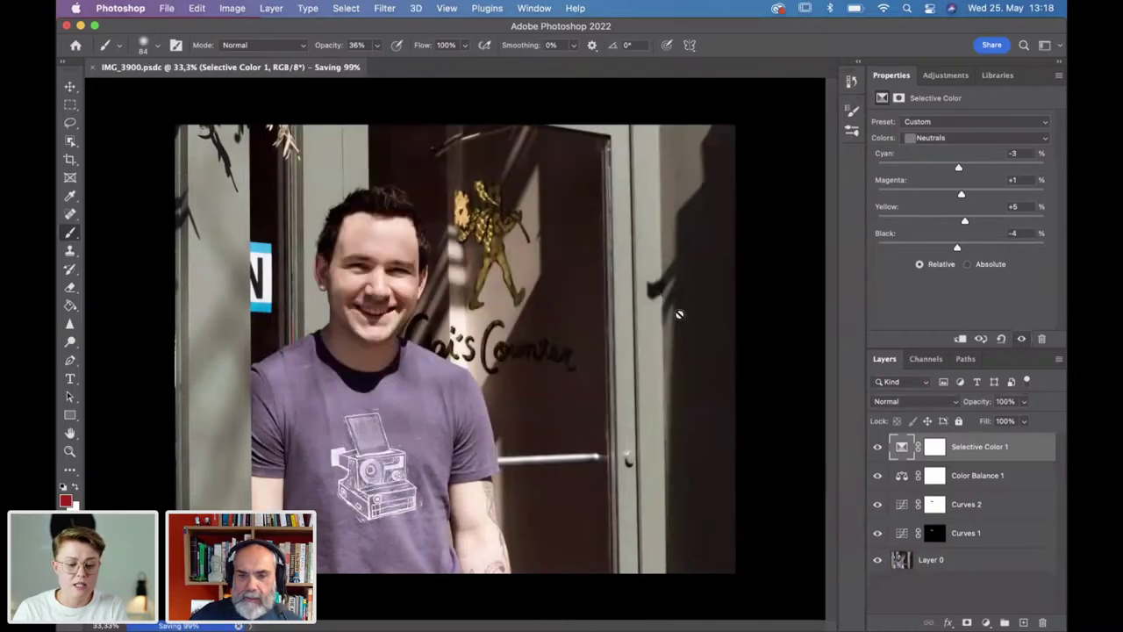
Switch to Finder and preview IMG_3908.CR2 and IMG_3966.CR2 in the Queer Food Stories_Portraits folder.
{"action": "mouse_move", "coordinate": [561, 629]}
{"action": "left_click", "coordinate": [202, 601]}
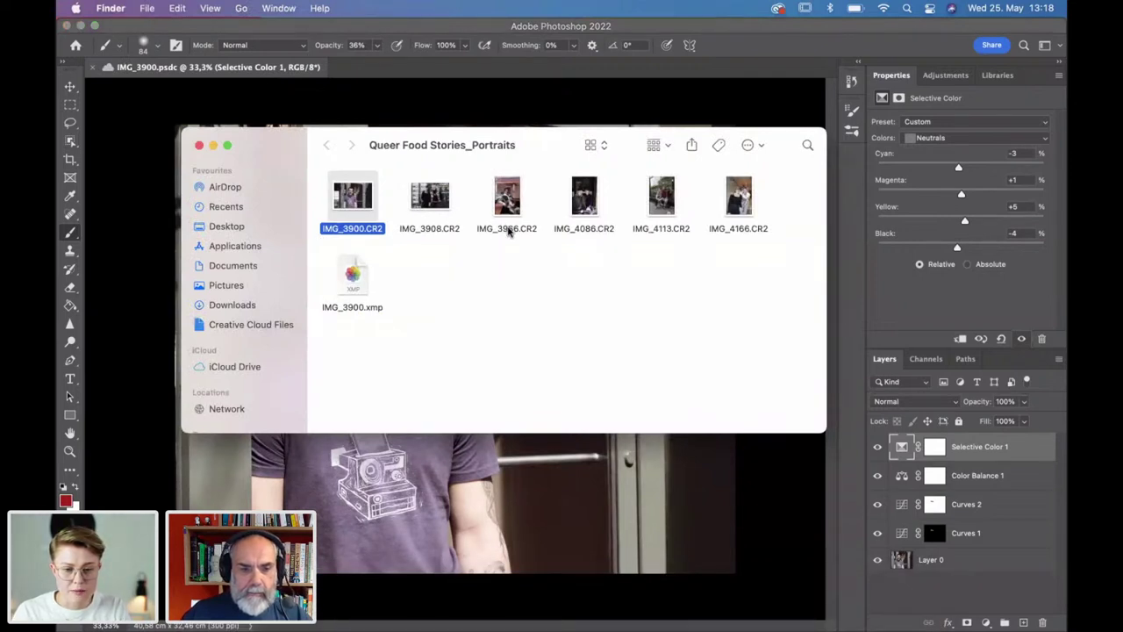
{"action": "left_click", "coordinate": [444, 230]}
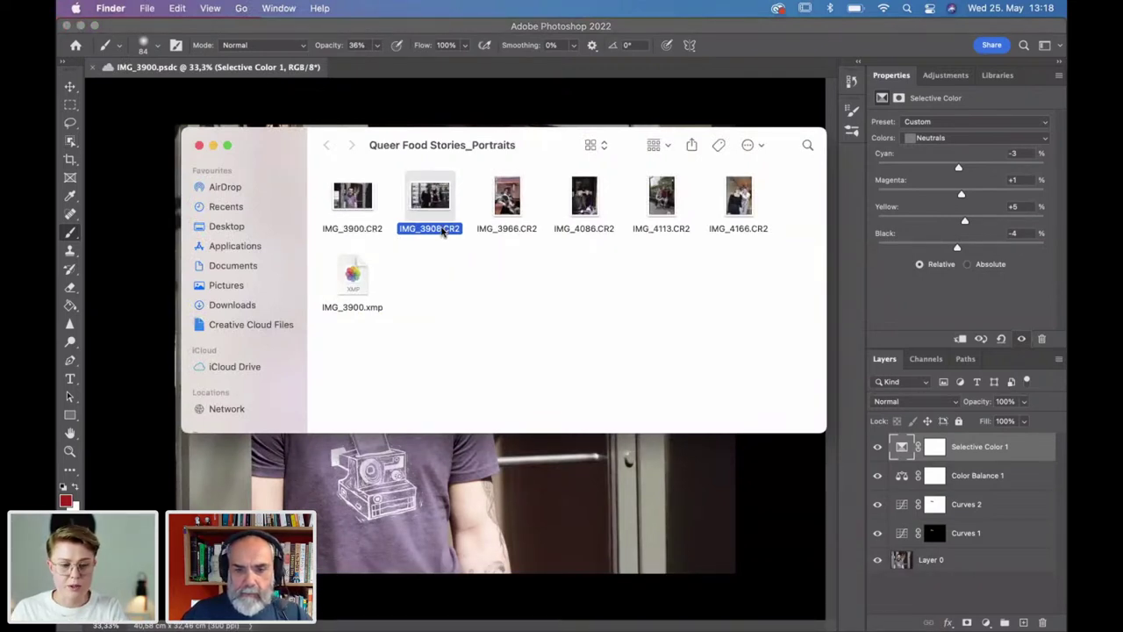
{"action": "key", "text": "space"}
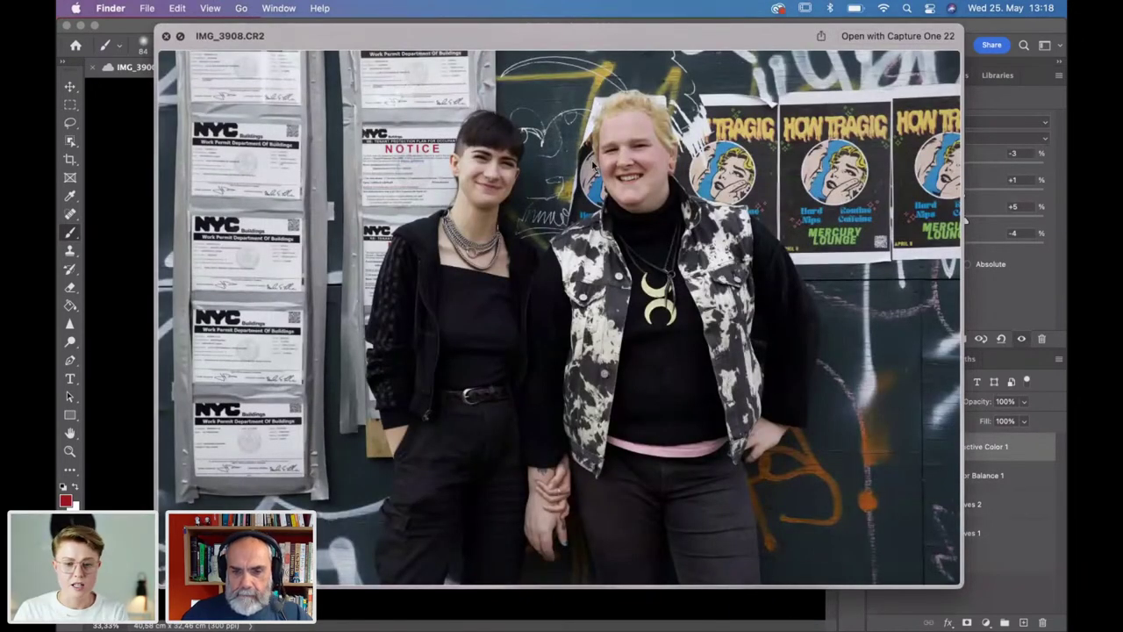
{"action": "key", "text": "space"}
{"action": "key", "text": "Right"}
{"action": "key", "text": "Right"}
{"action": "key", "text": "Right"}
{"action": "key", "text": "space"}
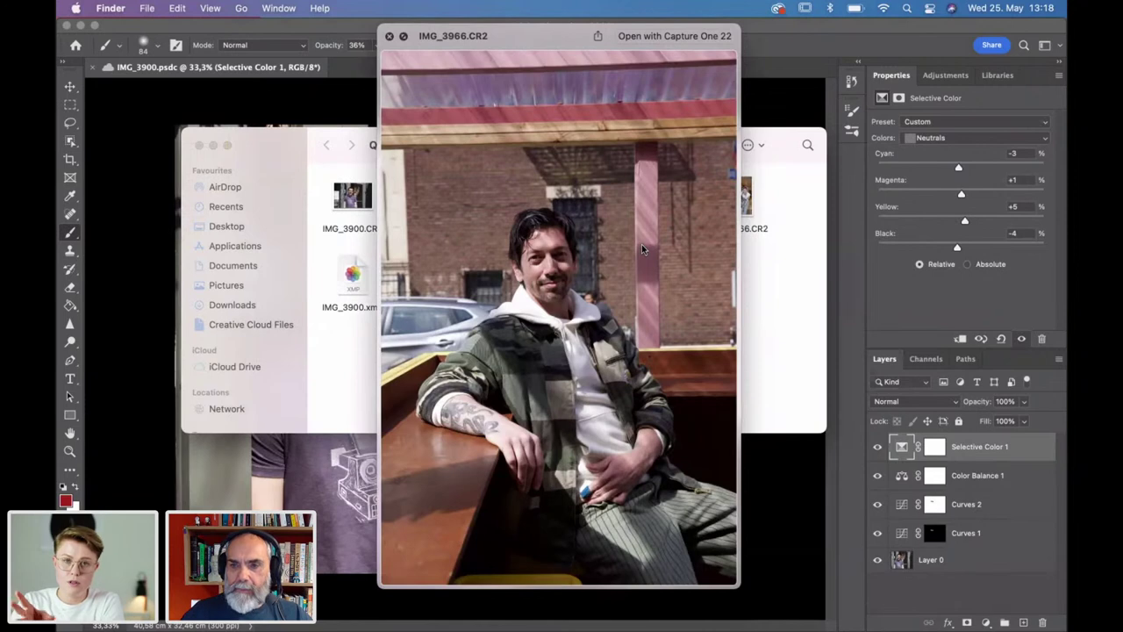
{"action": "key", "text": "space"}
Preview the raw portraits IMG_4086.CR2 and IMG_4166.CR2.
{"action": "key", "text": "Right"}
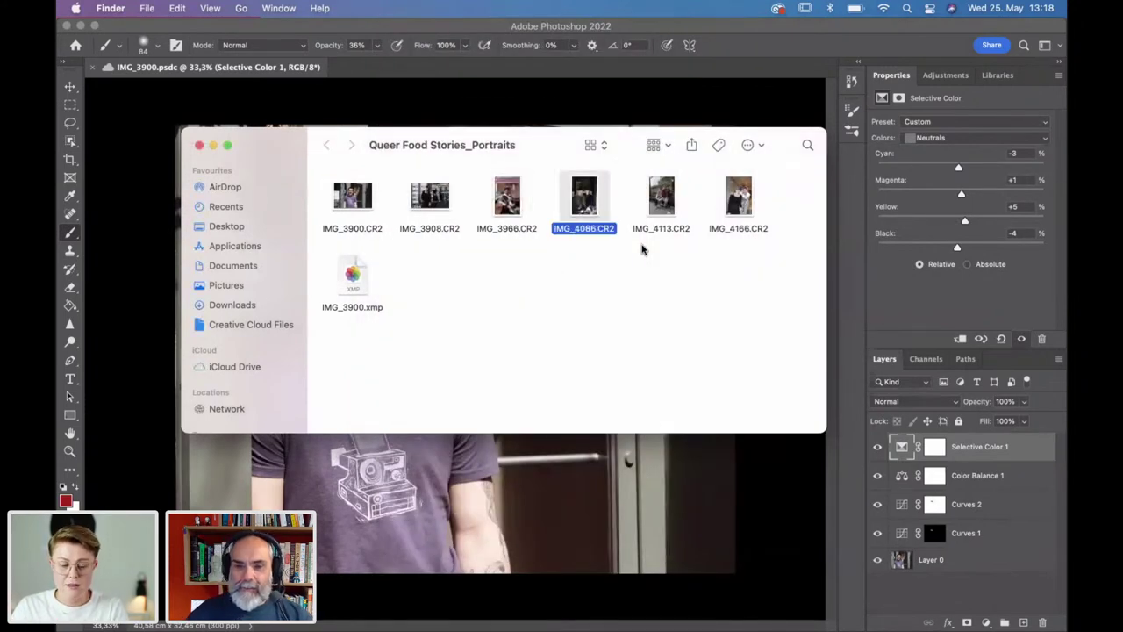
{"action": "key", "text": "space"}
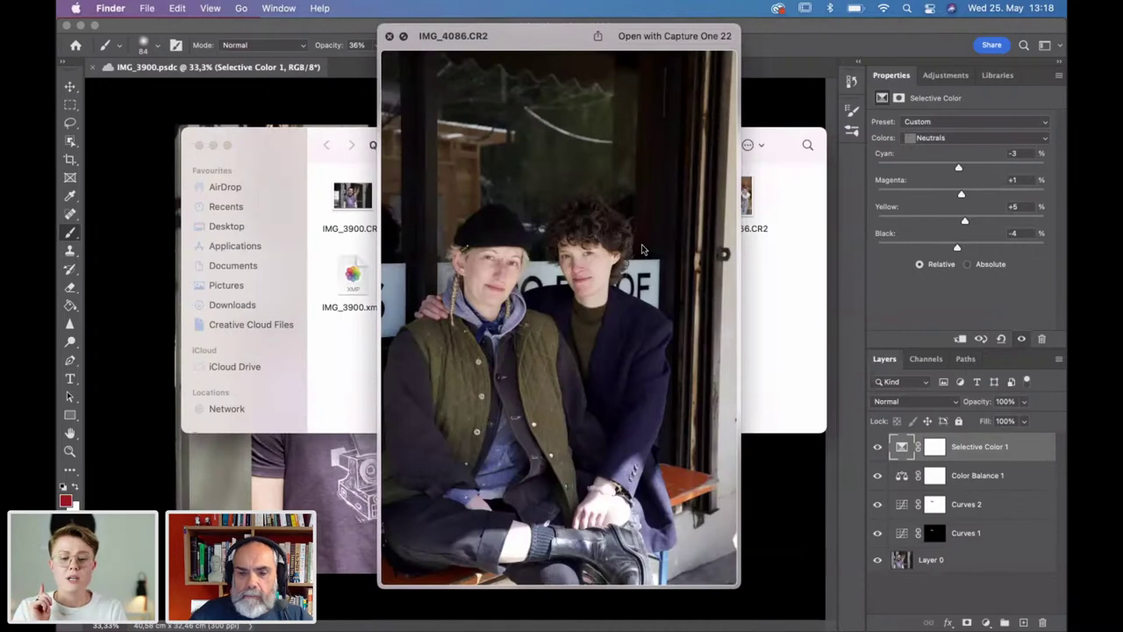
{"action": "key", "text": "space"}
{"action": "key", "text": "Right"}
{"action": "key", "text": "Right"}
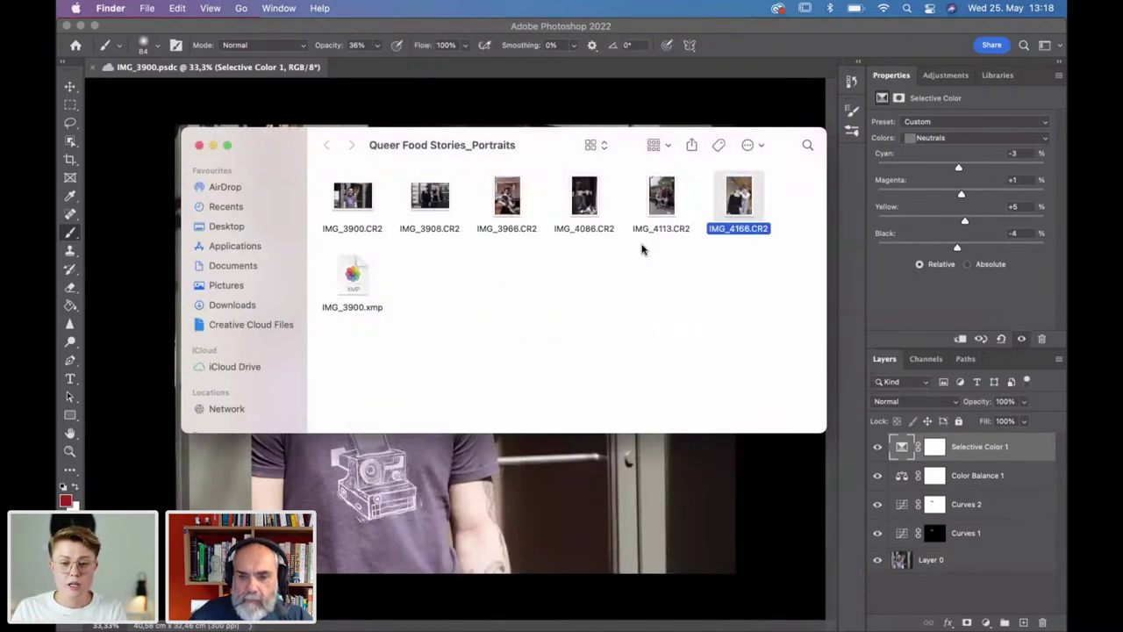
{"action": "key", "text": "space"}
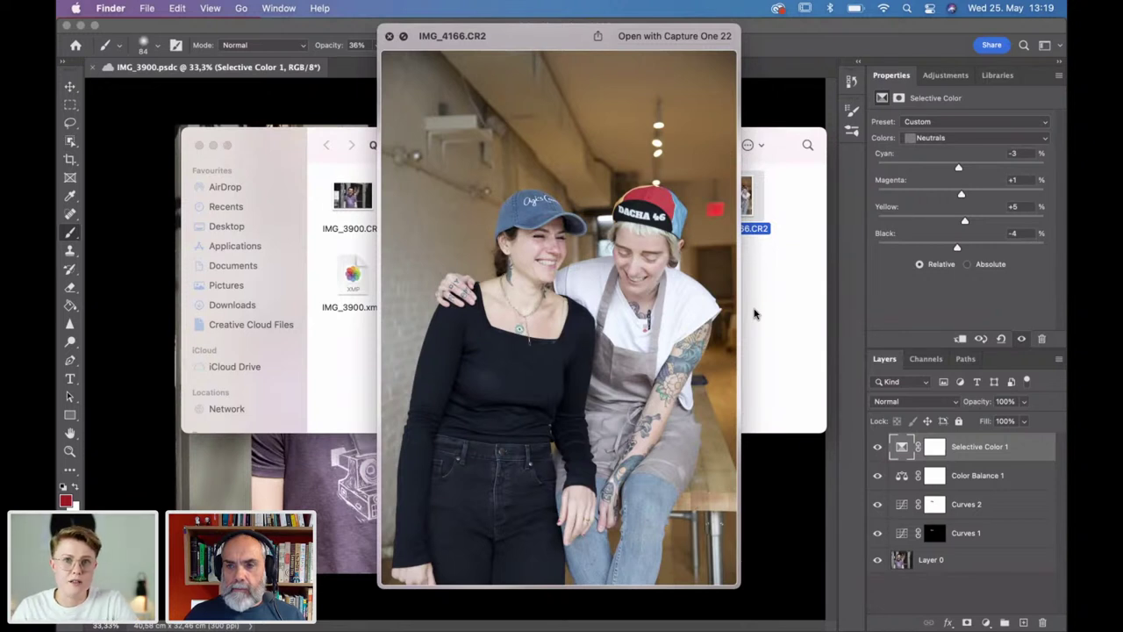
{"action": "key", "text": "space"}
Go back to IMG_4113.CR2 and preview the portrait of the two people on the bench.
{"action": "key", "text": "Left"}
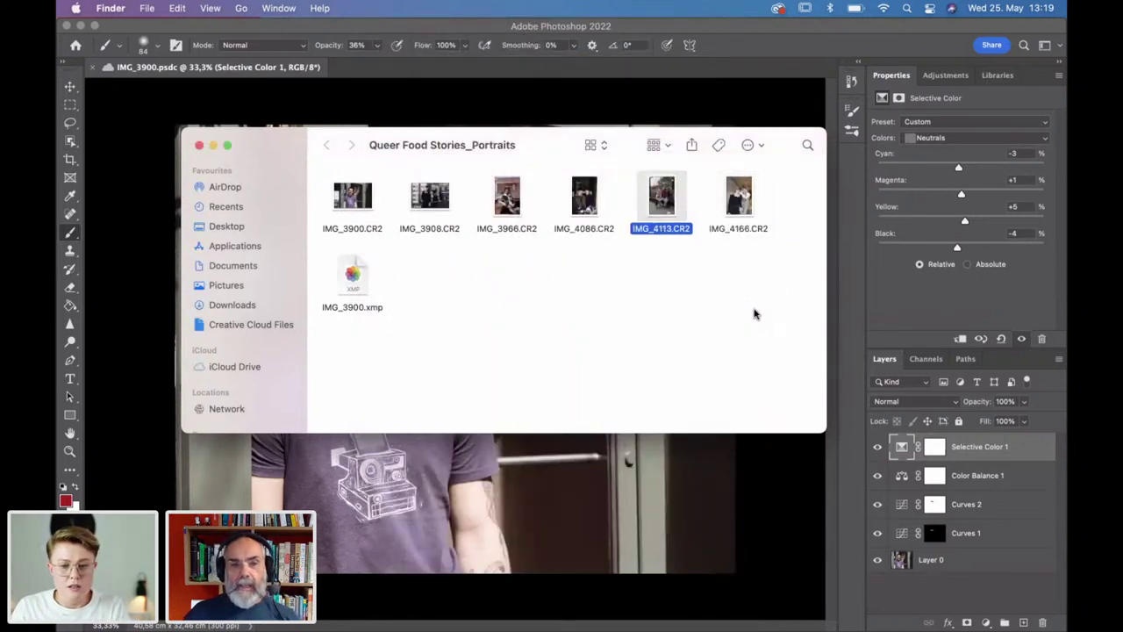
{"action": "key", "text": "Right"}
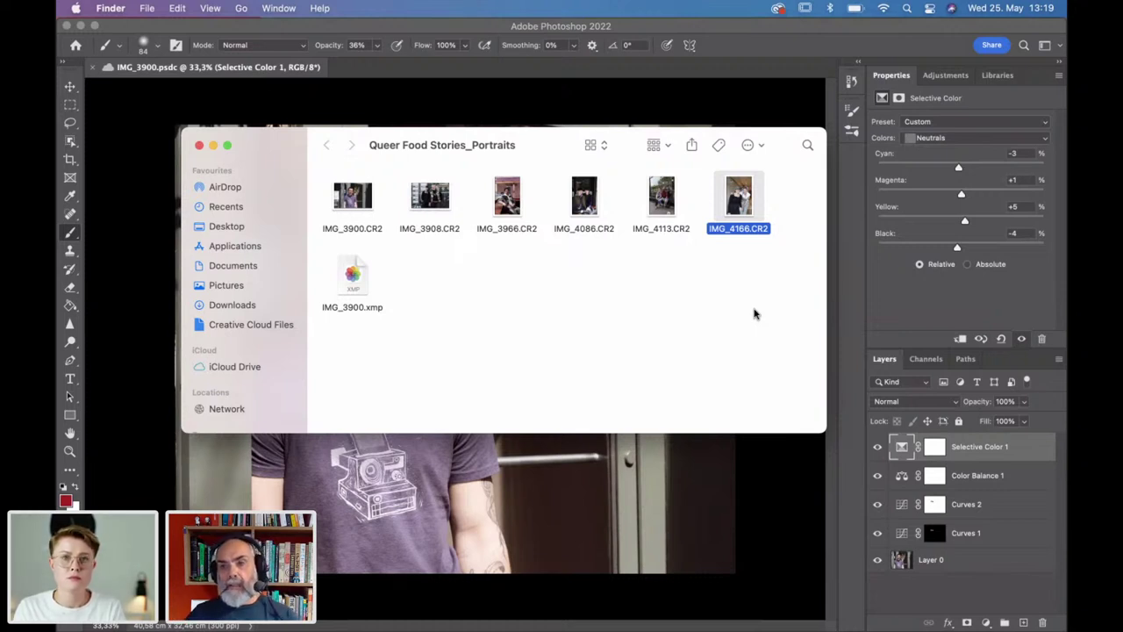
{"action": "key", "text": "Left"}
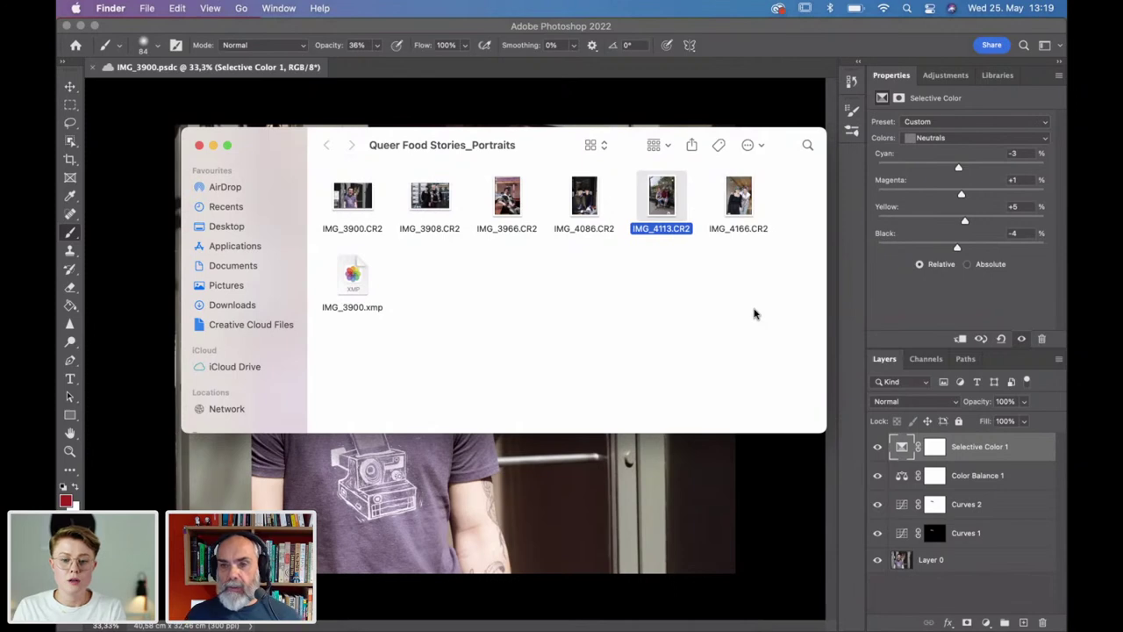
{"action": "key", "text": "space"}
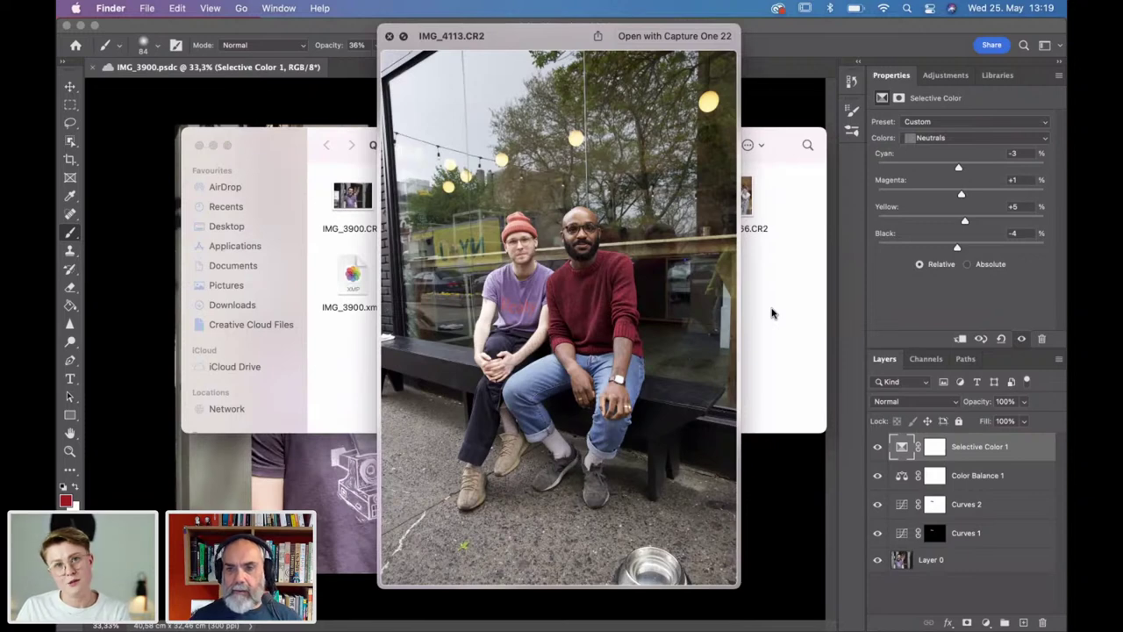
{"action": "key", "text": "space"}
Open IMG_4113.CR2 in Adobe Photoshop 2022 and enable removal of chromatic aberration in Camera Raw.
{"action": "right_click", "coordinate": [658, 234]}
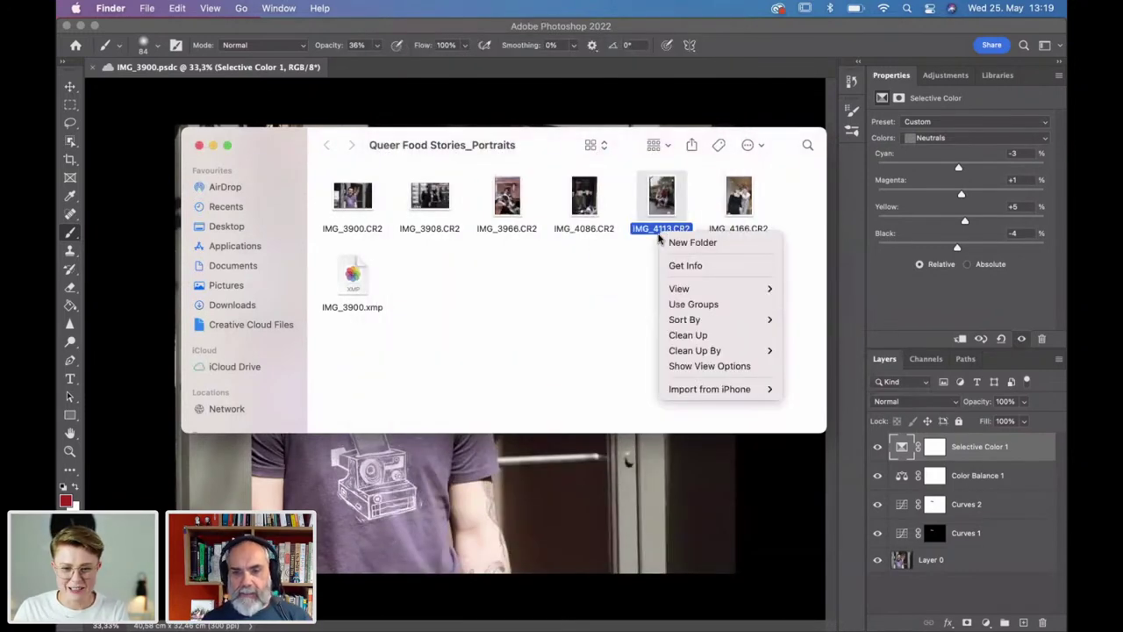
{"action": "right_click", "coordinate": [646, 232]}
{"action": "mouse_move", "coordinate": [677, 251]}
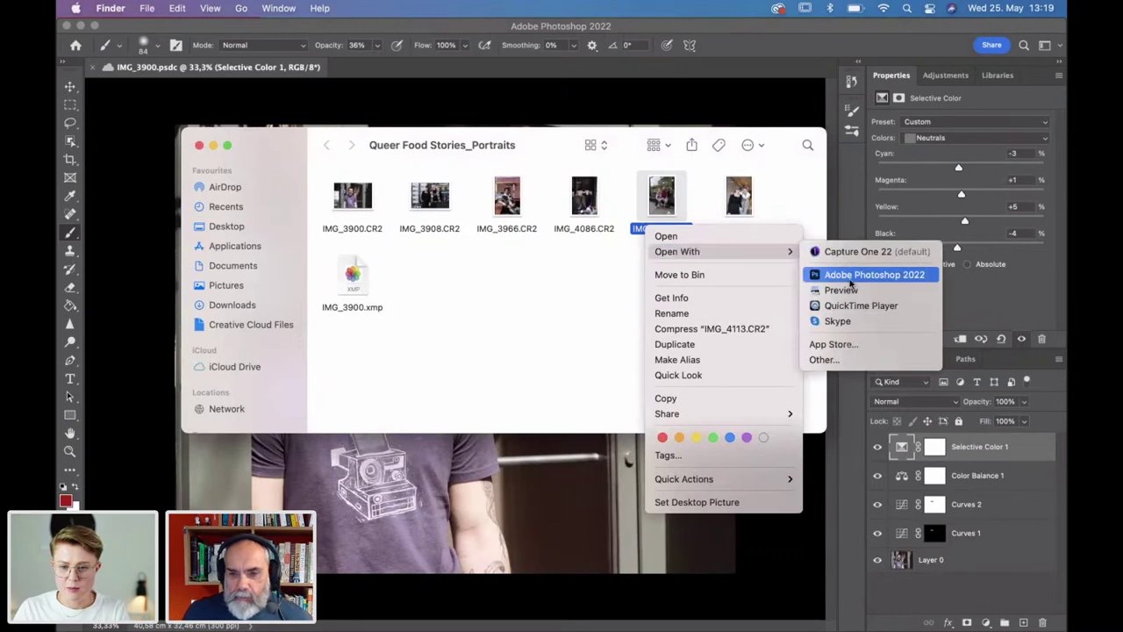
{"action": "left_click", "coordinate": [851, 275]}
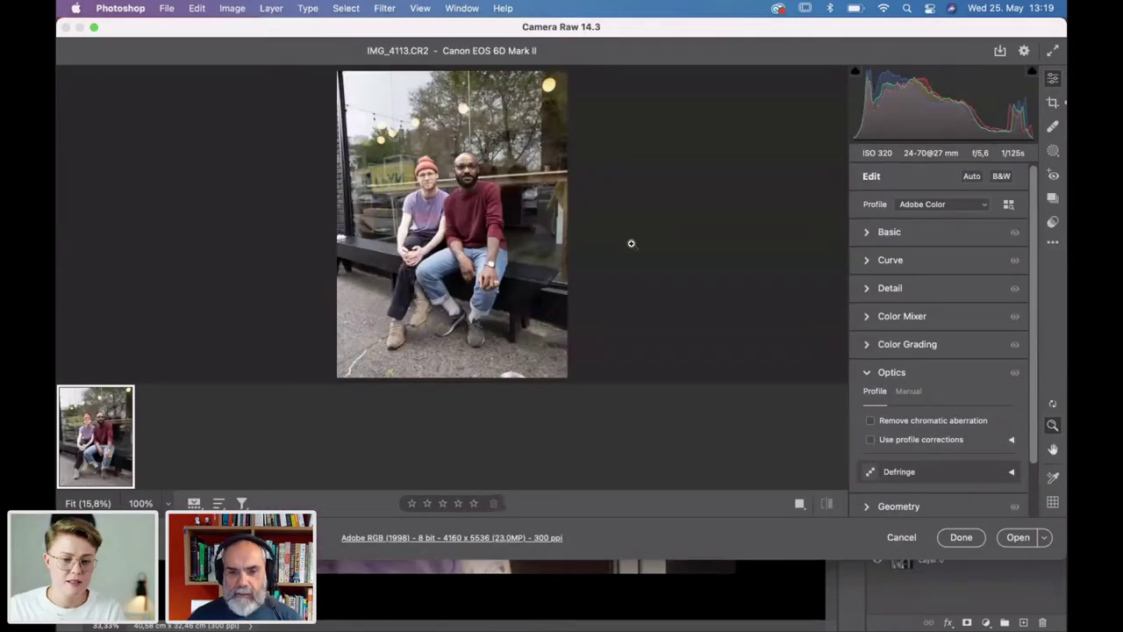
{"action": "left_click", "coordinate": [871, 420]}
In the Basic adjustments, set Highlights to +7, Shadows to -22 and Whites to -3.
{"action": "left_click", "coordinate": [866, 232]}
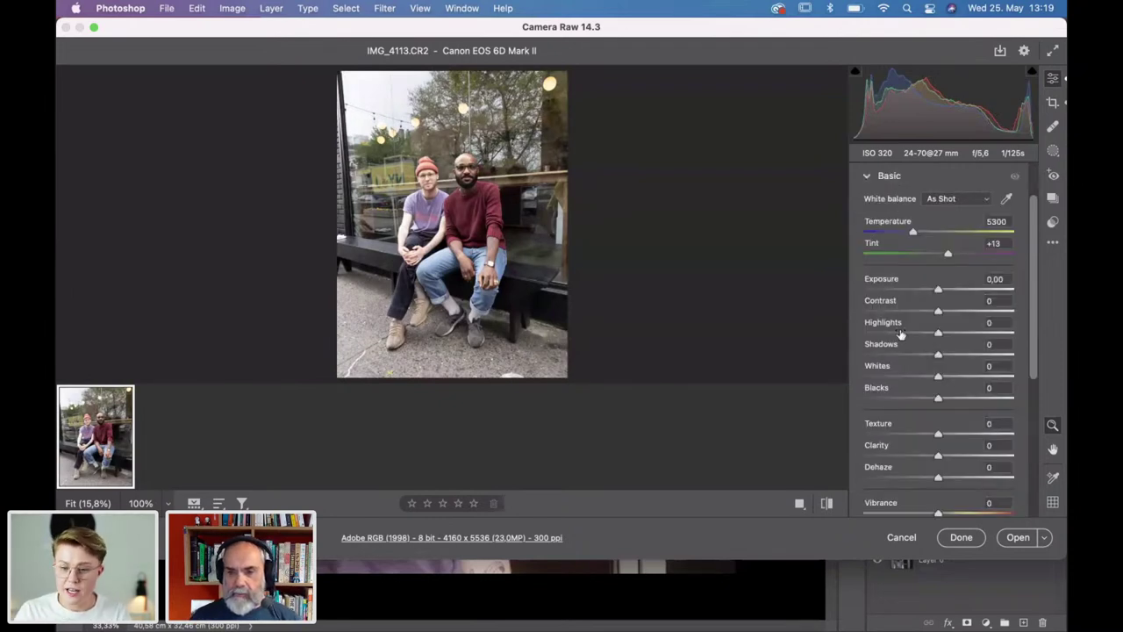
{"action": "scroll", "coordinate": [925, 267], "scroll_direction": "down", "scroll_amount": 2}
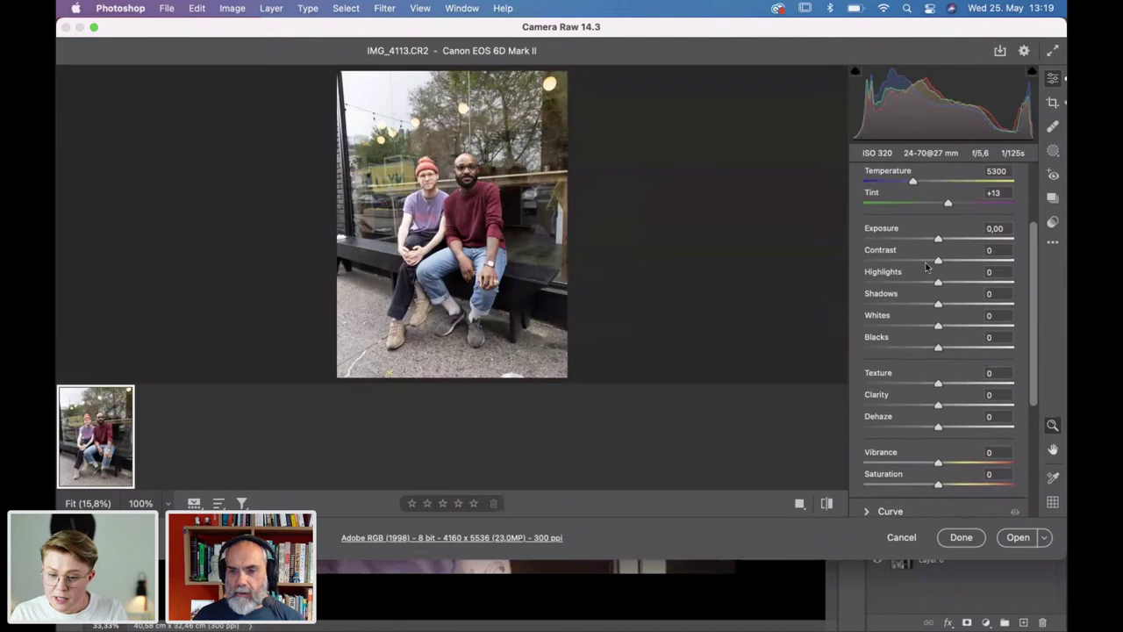
{"action": "scroll", "coordinate": [926, 266], "scroll_direction": "up", "scroll_amount": 1}
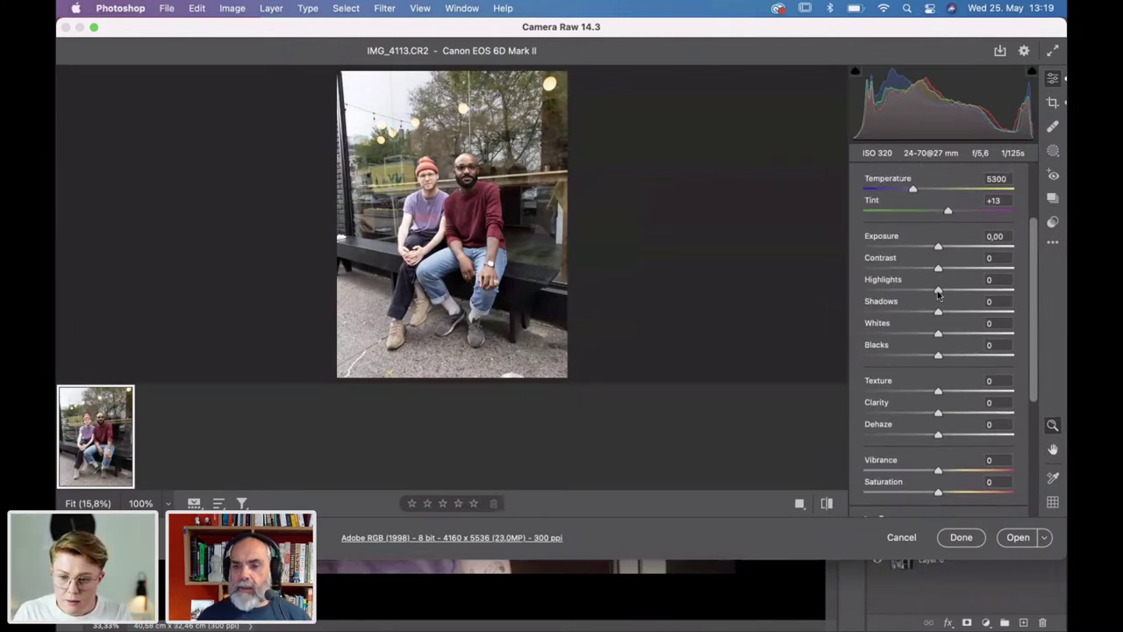
{"action": "left_click_drag", "start_coordinate": [939, 293], "coordinate": [943, 294]}
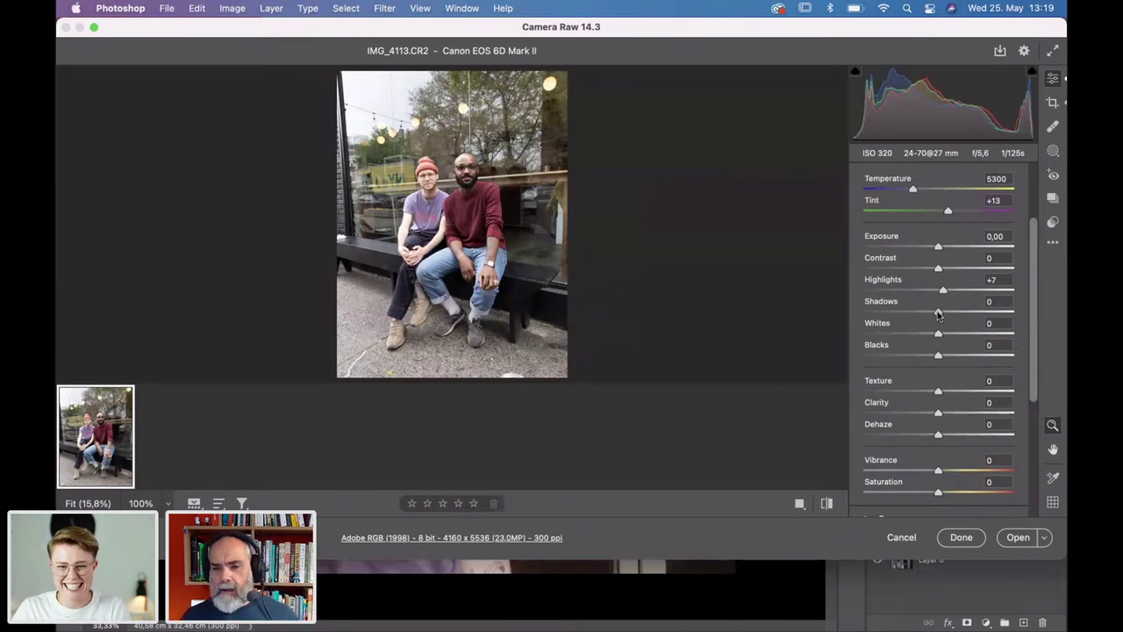
{"action": "mouse_move", "coordinate": [937, 313]}
{"action": "left_mouse_down"}
{"action": "mouse_move", "coordinate": [921, 314]}
{"action": "mouse_move", "coordinate": [947, 335]}
{"action": "mouse_move", "coordinate": [935, 335]}
{"action": "left_mouse_up"}
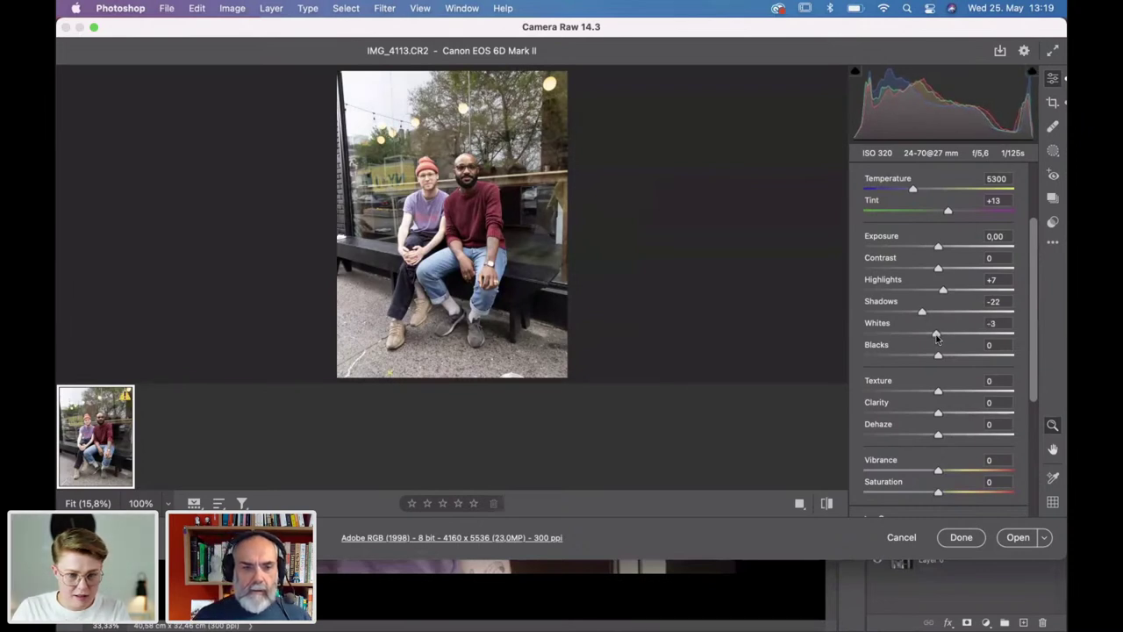
{"action": "scroll", "coordinate": [939, 360], "scroll_direction": "down", "scroll_amount": 10}
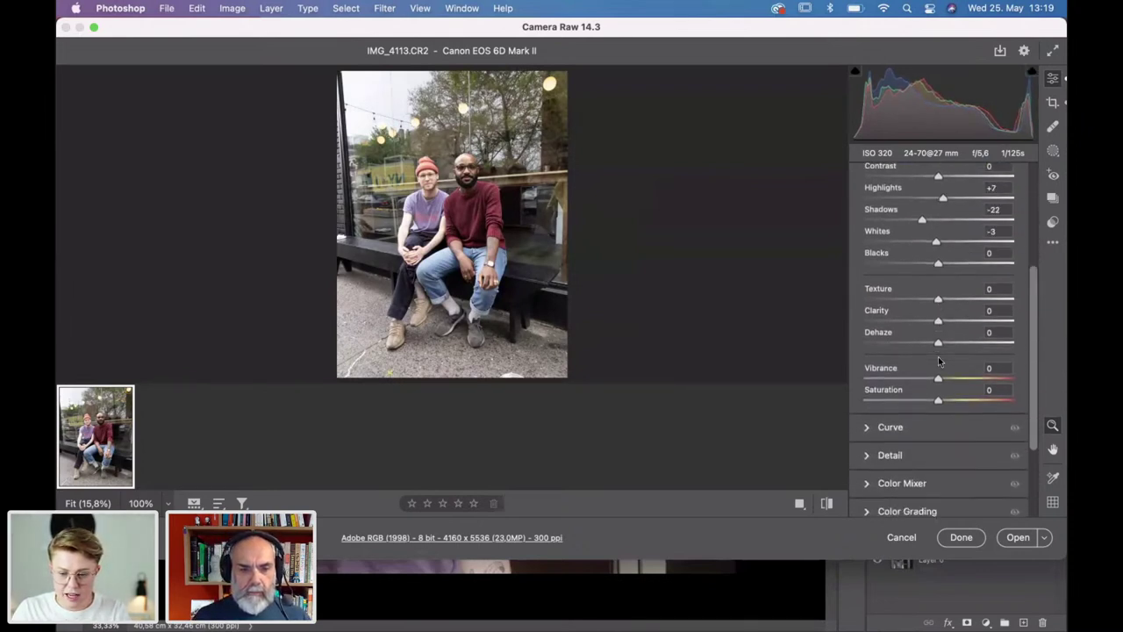
{"action": "scroll", "coordinate": [939, 361], "scroll_direction": "up", "scroll_amount": 10}
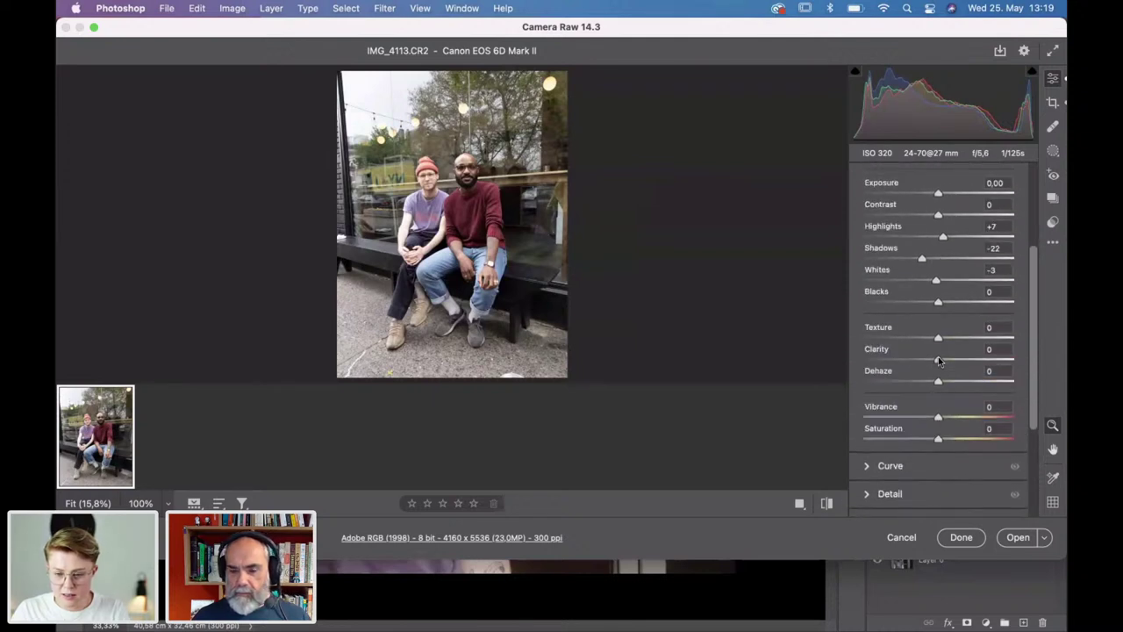
Crop the photo slightly at its upper corner and set the crop's aspect ratio to 4 x 3.
{"action": "left_click_drag", "start_coordinate": [710, 562], "coordinate": [712, 627]}
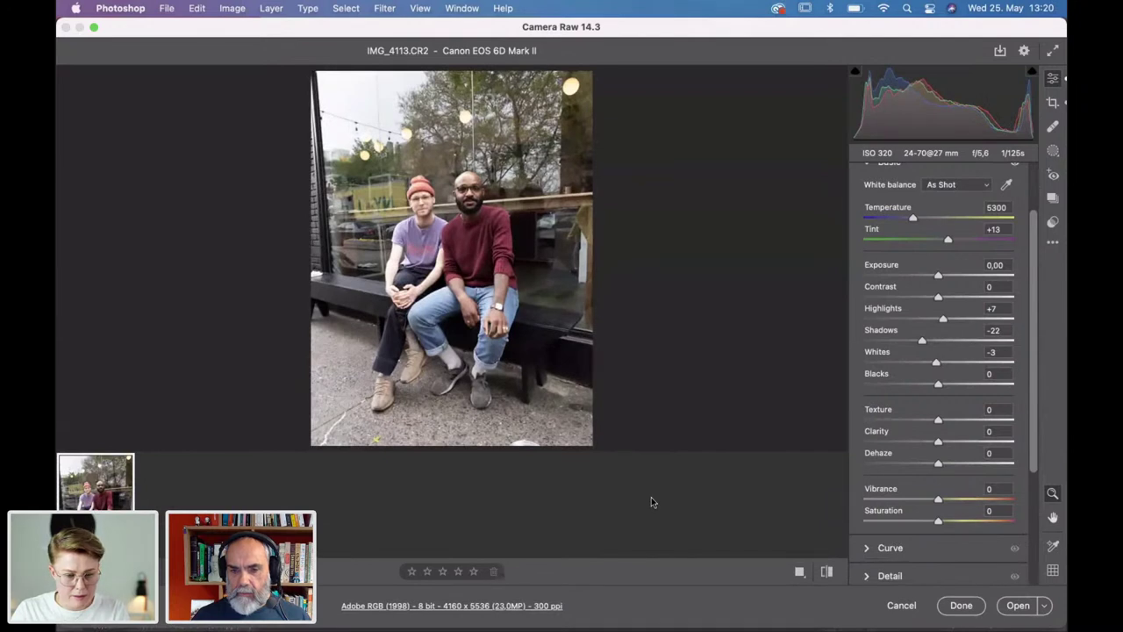
{"action": "scroll", "coordinate": [947, 290], "scroll_direction": "up", "scroll_amount": 2}
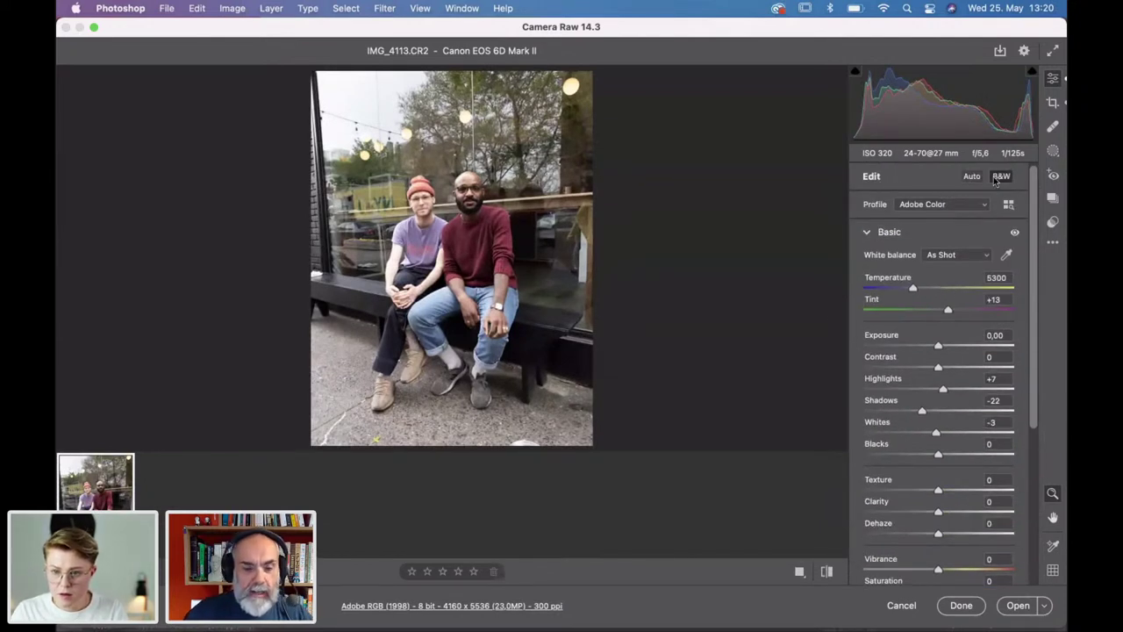
{"action": "left_click", "coordinate": [1051, 103]}
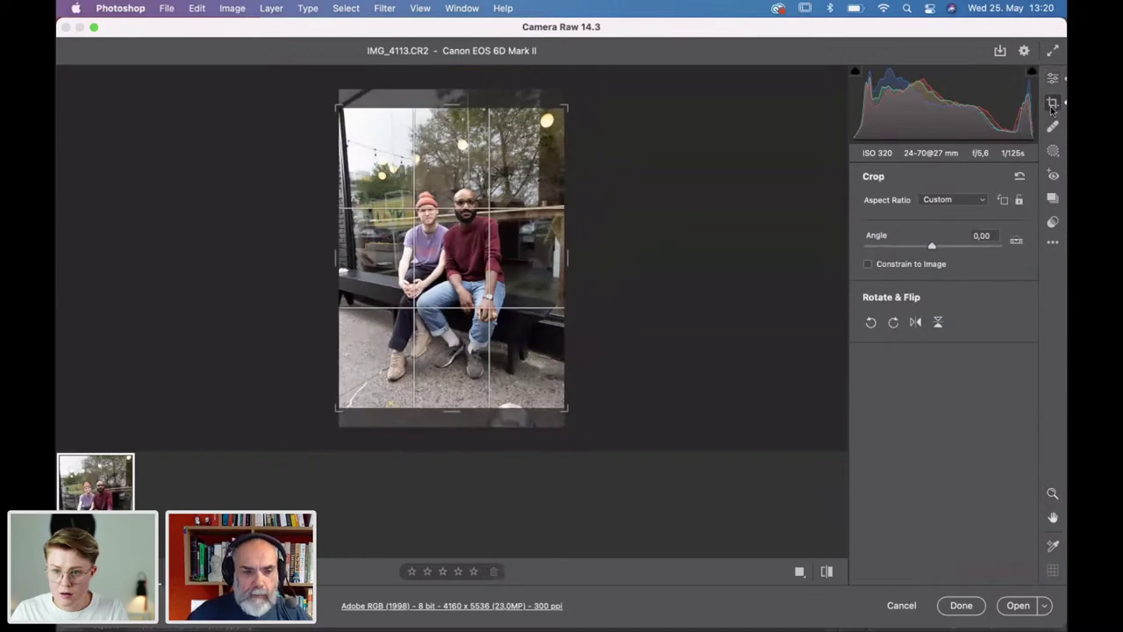
{"action": "left_click", "coordinate": [954, 200]}
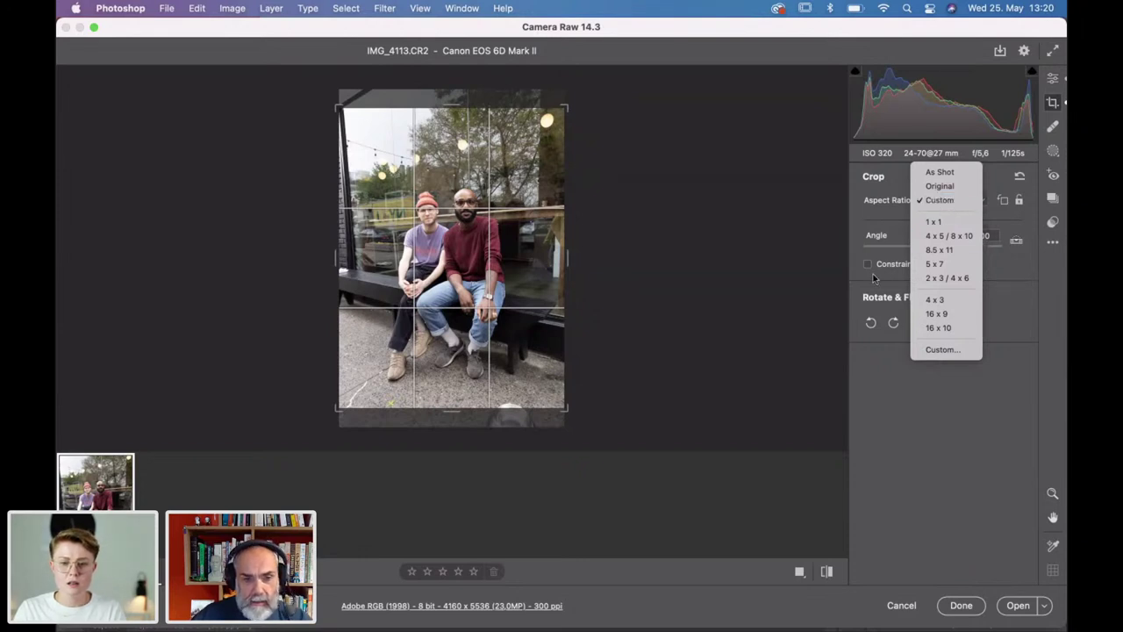
{"action": "left_click", "coordinate": [912, 380]}
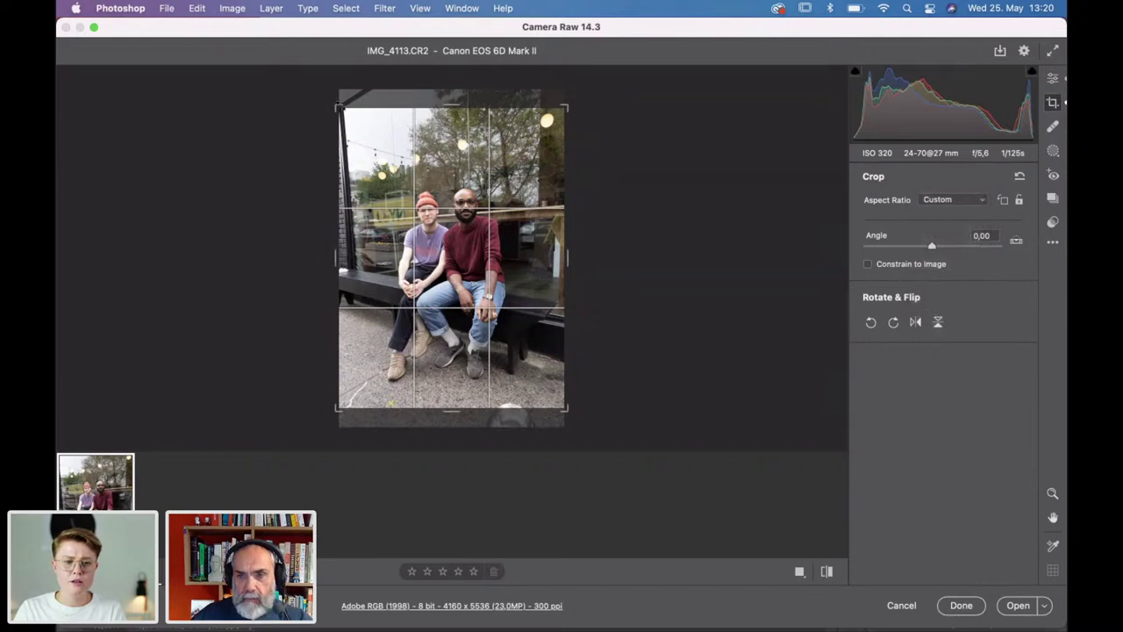
{"action": "left_click_drag", "start_coordinate": [340, 108], "coordinate": [347, 113]}
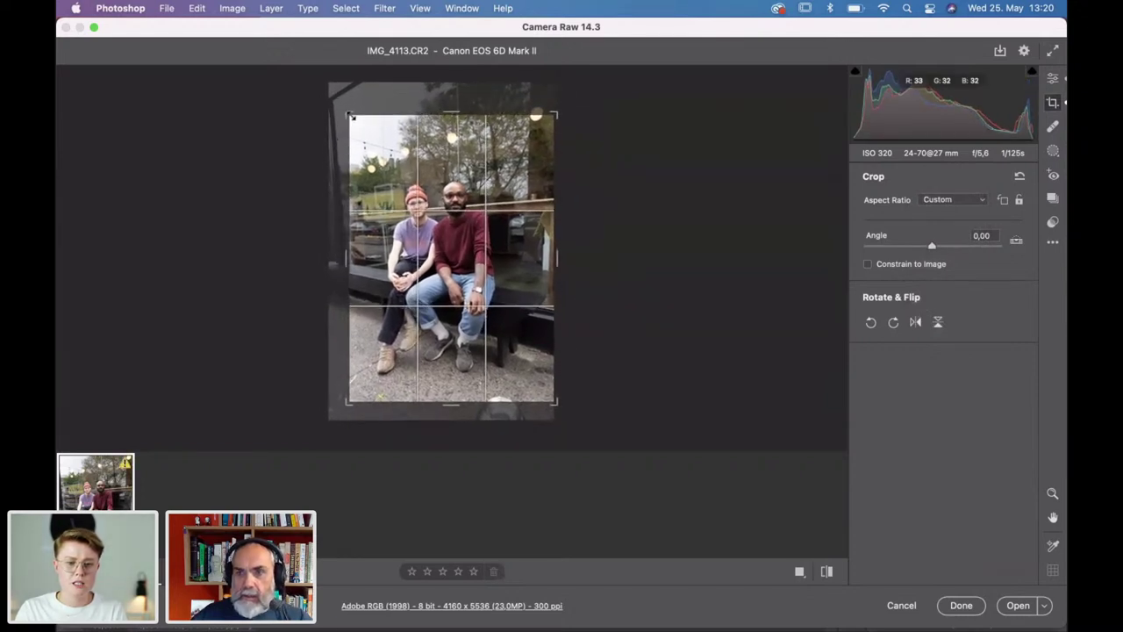
{"action": "left_click", "coordinate": [960, 205]}
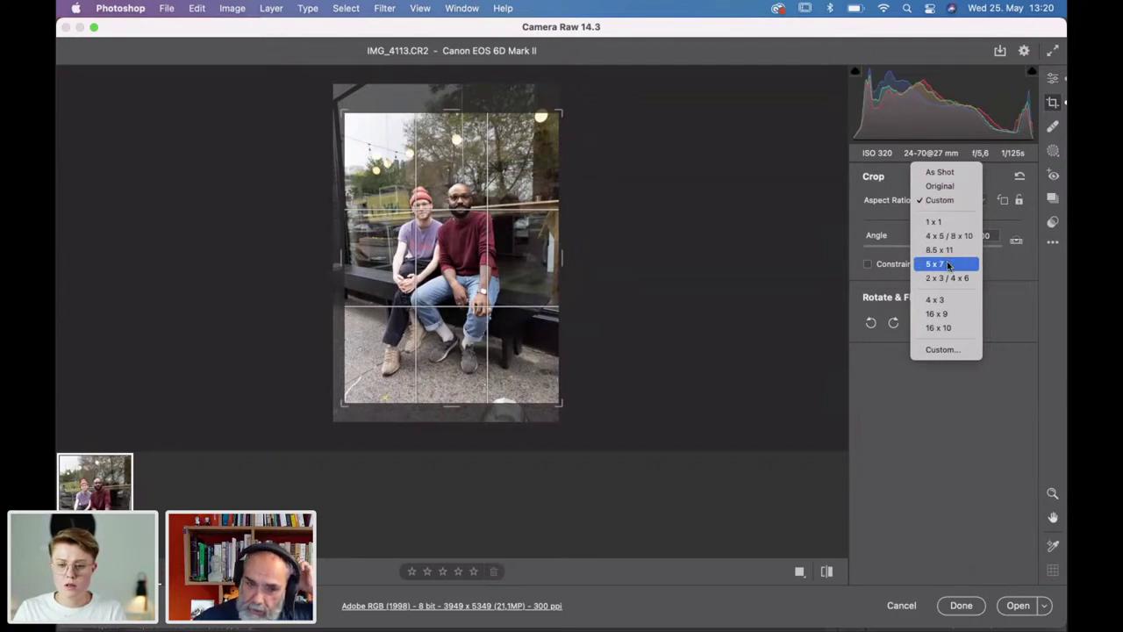
{"action": "left_click", "coordinate": [938, 299]}
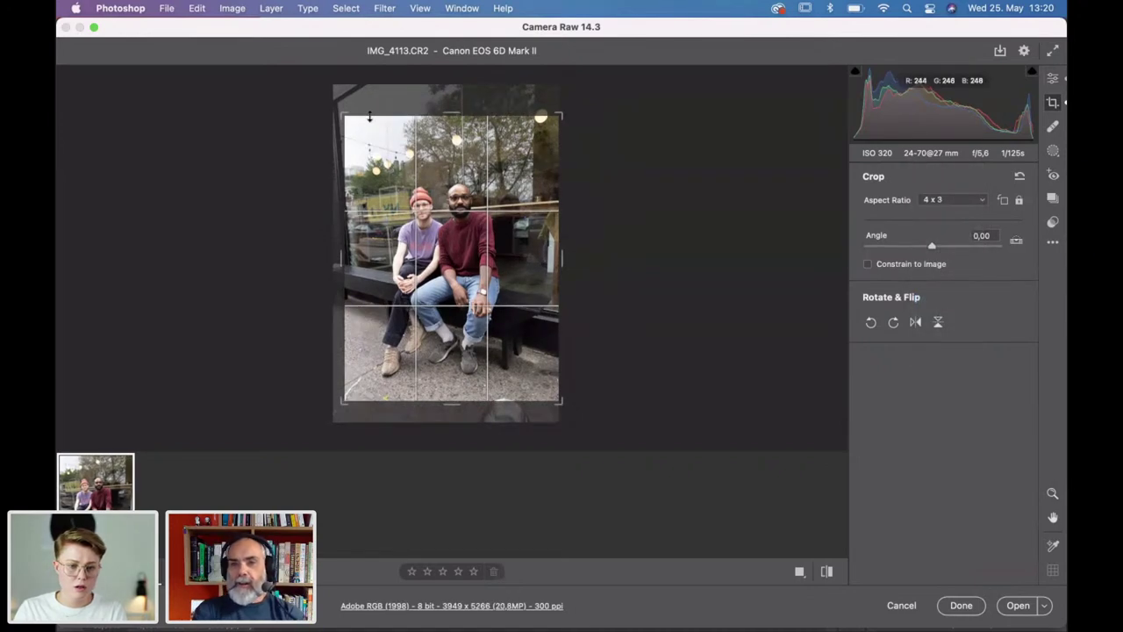
Tighten and reposition the 4 x 3 crop around the two seated people to about 3697 x 4929 pixels, and apply it.
{"action": "left_click_drag", "start_coordinate": [449, 221], "coordinate": [456, 236]}
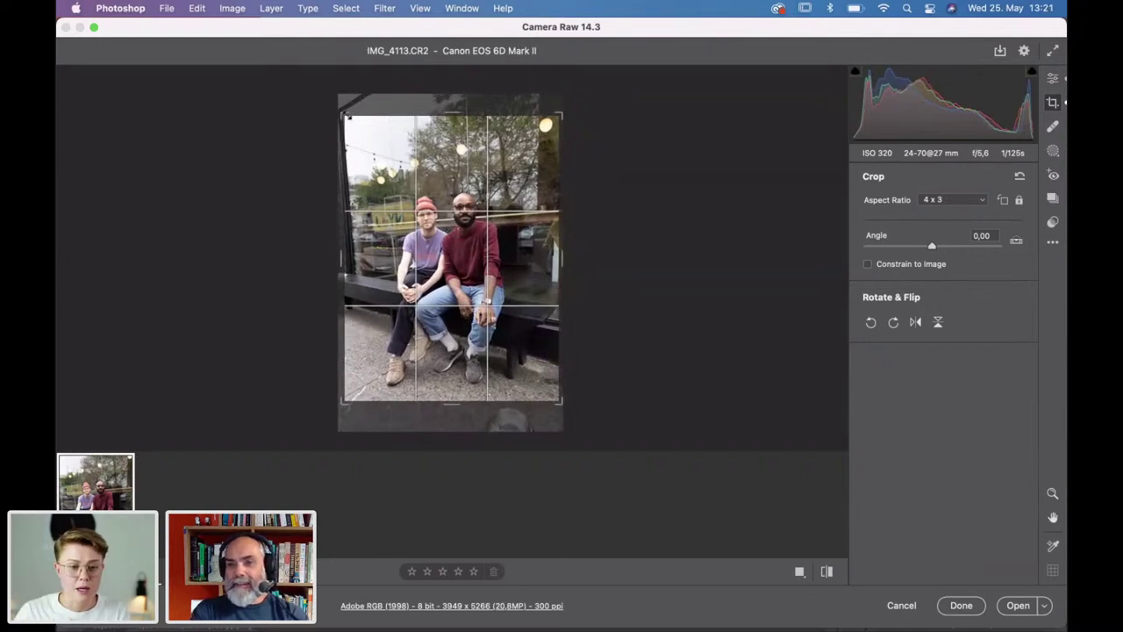
{"action": "left_click_drag", "start_coordinate": [348, 116], "coordinate": [352, 127]}
{"action": "left_click_drag", "start_coordinate": [451, 241], "coordinate": [463, 250]}
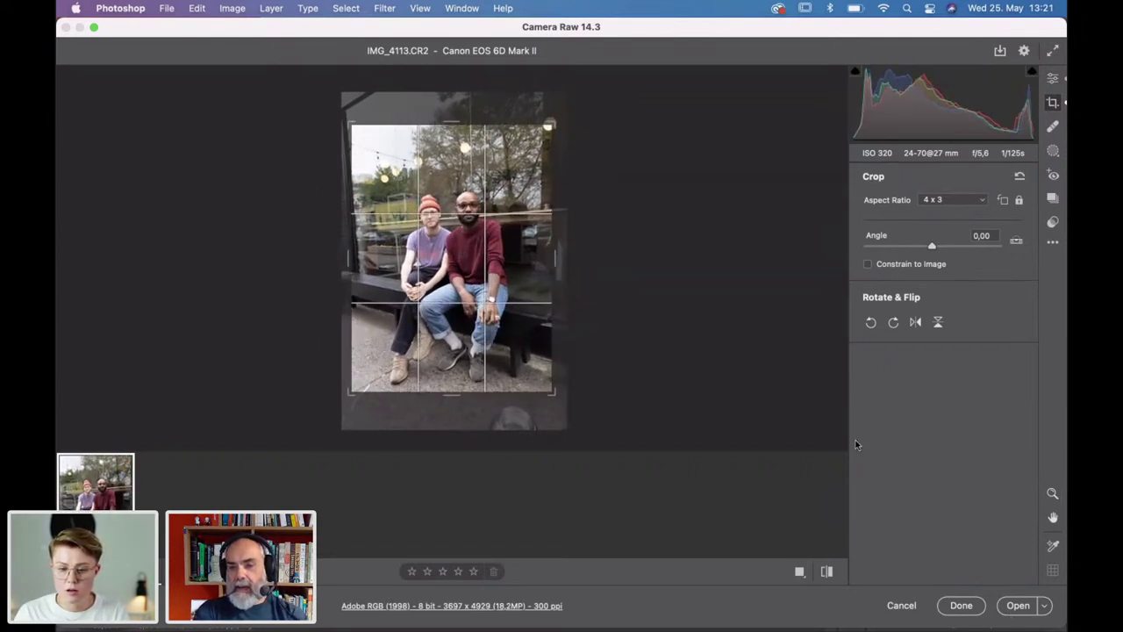
{"action": "key", "text": "Return"}
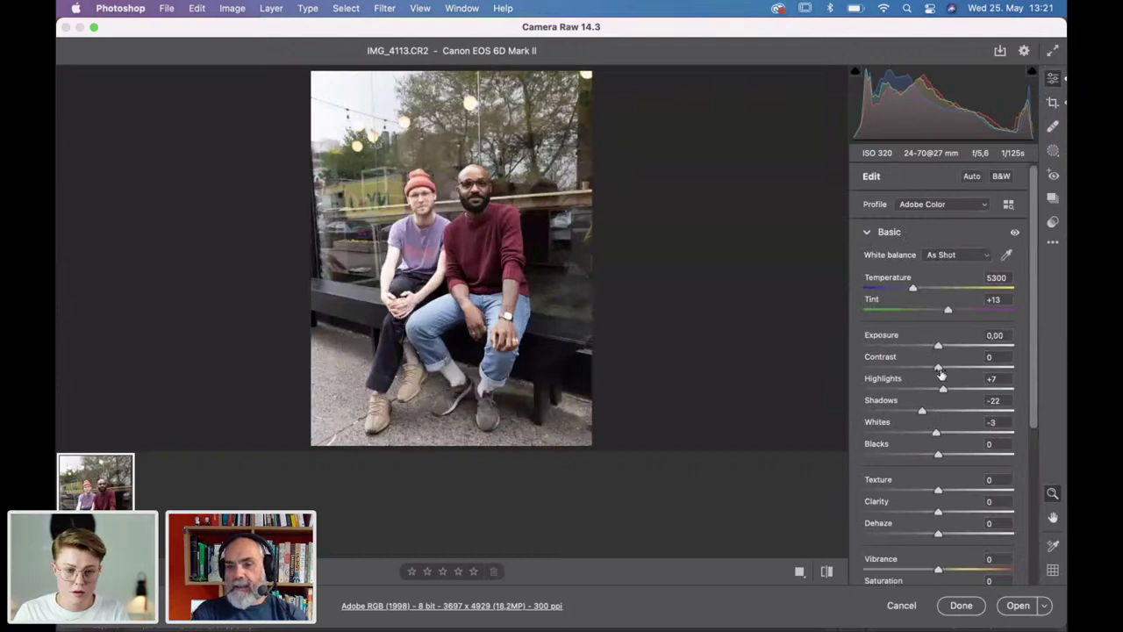
In the Basic adjustments, set Whites to +6 and Contrast to +9.
{"action": "scroll", "coordinate": [940, 373], "scroll_direction": "down", "scroll_amount": 5}
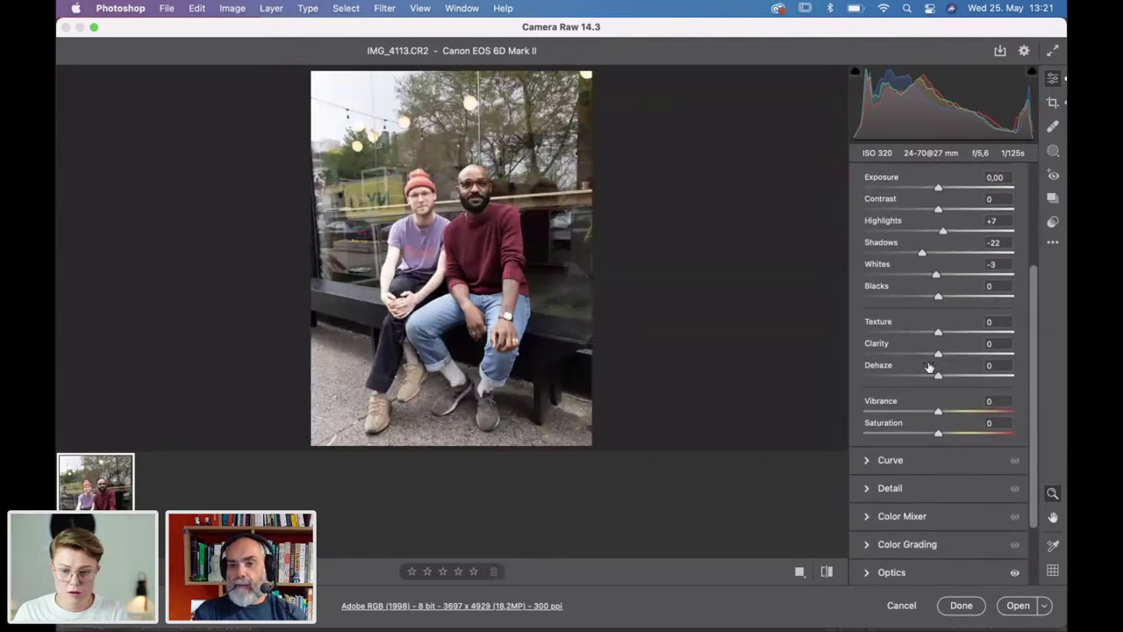
{"action": "scroll", "coordinate": [933, 366], "scroll_direction": "up", "scroll_amount": 1}
{"action": "mouse_move", "coordinate": [935, 303]}
{"action": "left_mouse_down"}
{"action": "mouse_move", "coordinate": [957, 306]}
{"action": "mouse_move", "coordinate": [943, 304]}
{"action": "left_mouse_up"}
{"action": "scroll", "coordinate": [940, 259], "scroll_direction": "up", "scroll_amount": 1}
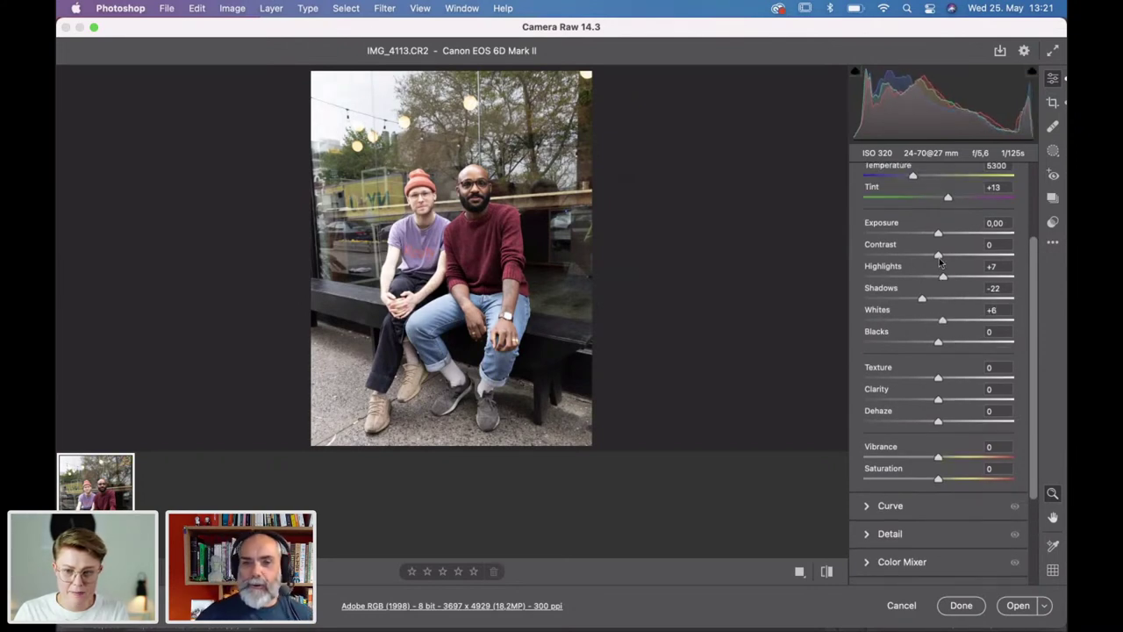
{"action": "left_click_drag", "start_coordinate": [938, 259], "coordinate": [945, 258]}
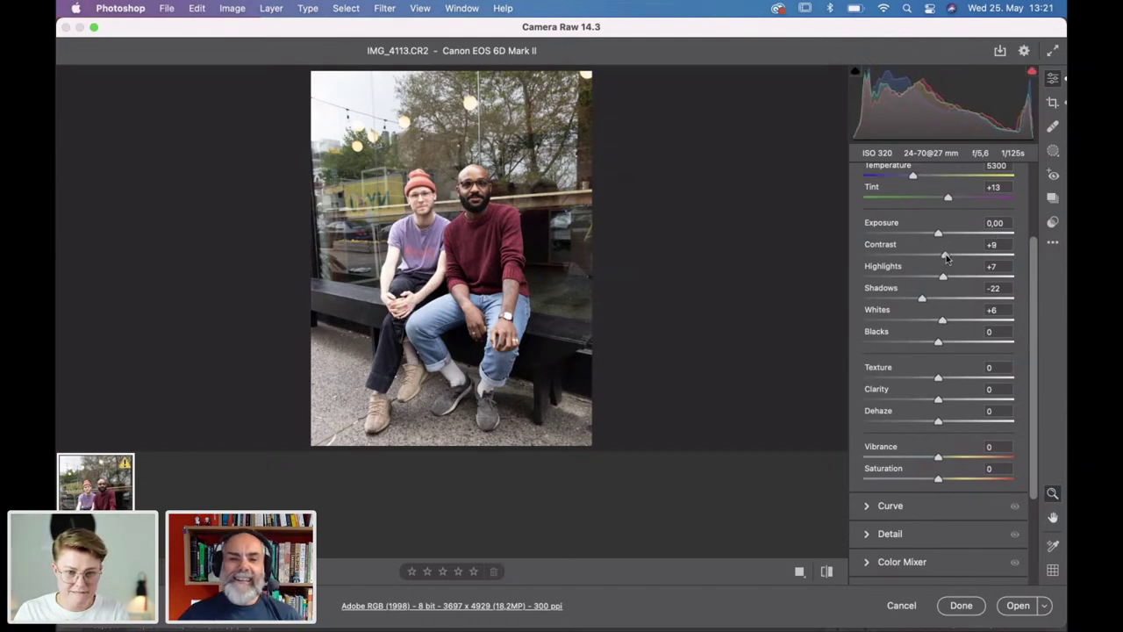
In the parametric Curve, set Highlights to +12, Lights to +9 and Darks to +8.
{"action": "scroll", "coordinate": [945, 256], "scroll_direction": "down", "scroll_amount": 4}
{"action": "scroll", "coordinate": [944, 254], "scroll_direction": "down", "scroll_amount": 2}
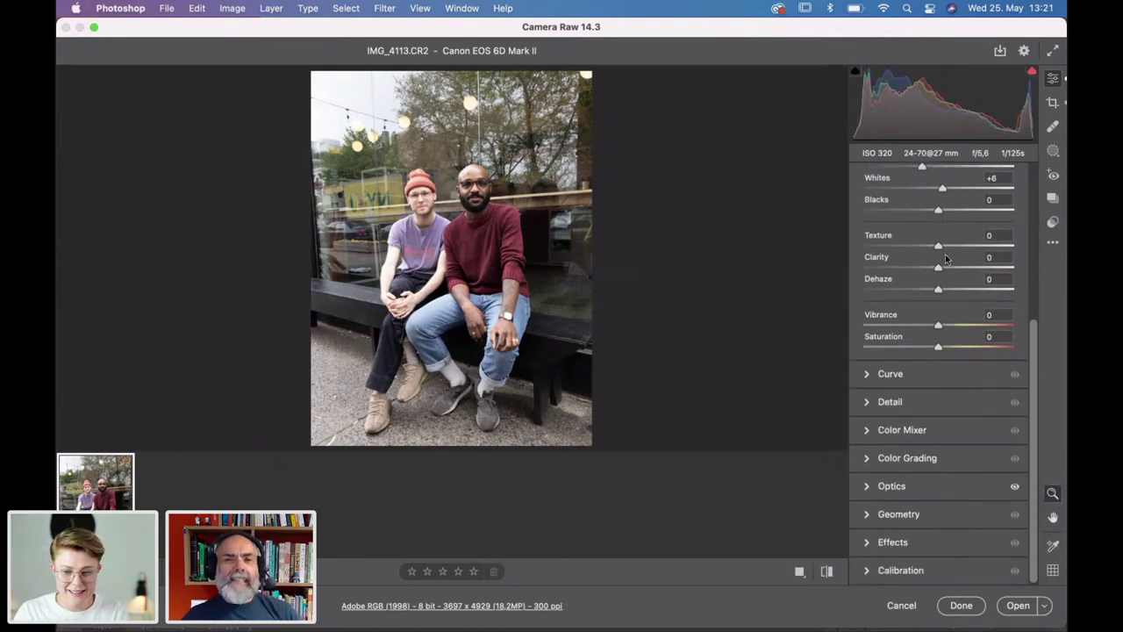
{"action": "left_click", "coordinate": [869, 375]}
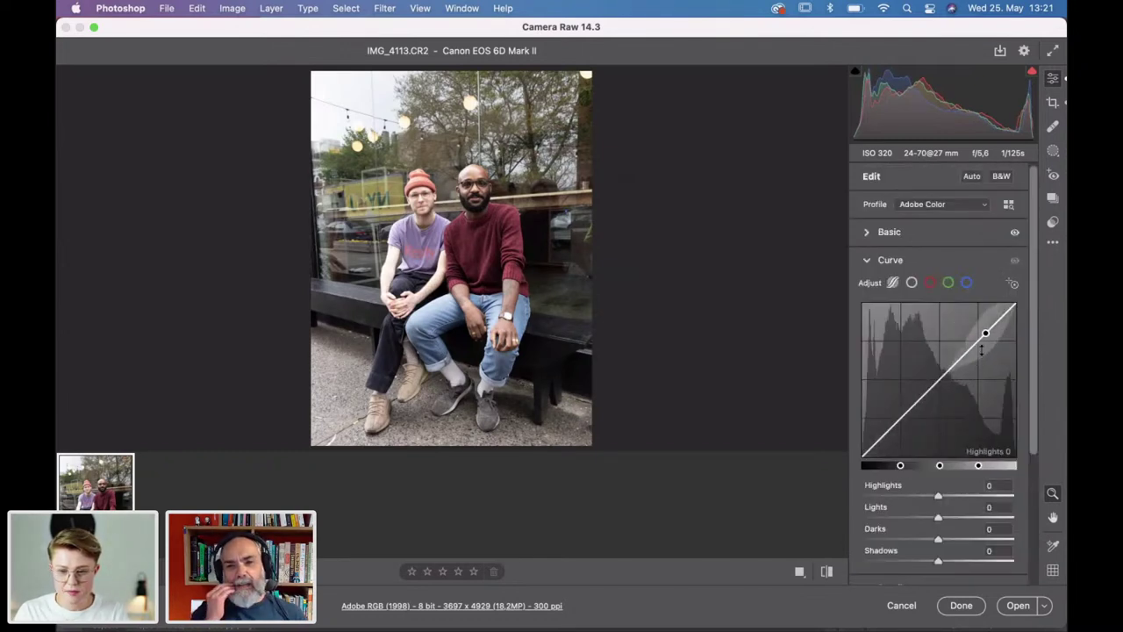
{"action": "scroll", "coordinate": [975, 334], "scroll_direction": "down", "scroll_amount": 5}
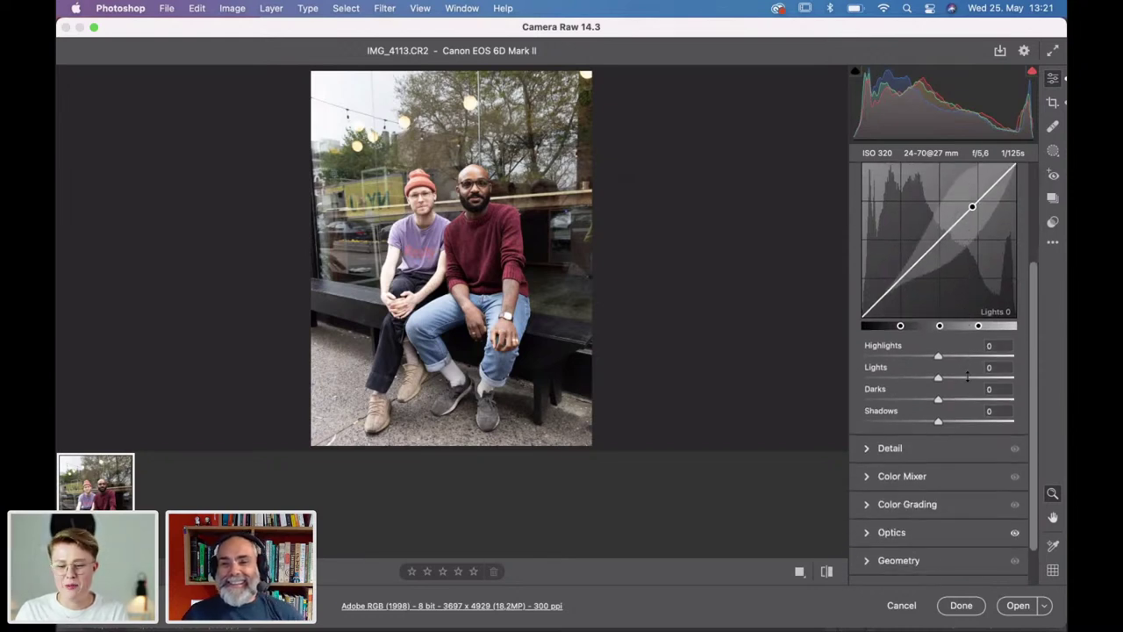
{"action": "scroll", "coordinate": [903, 344], "scroll_direction": "up", "scroll_amount": 4}
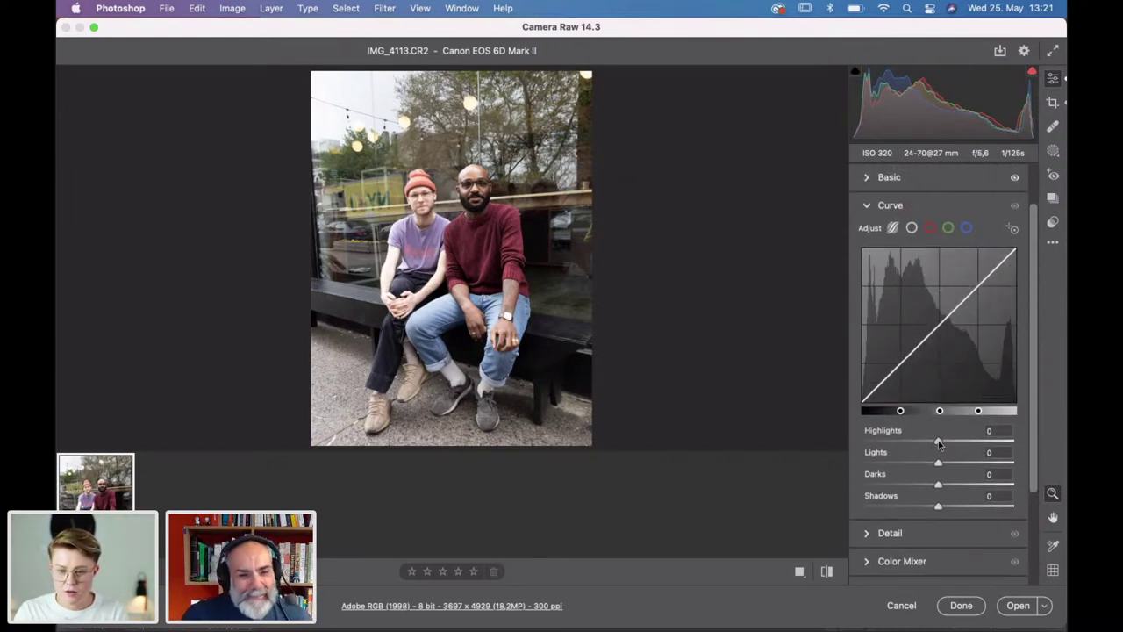
{"action": "left_click_drag", "start_coordinate": [938, 443], "coordinate": [948, 443]}
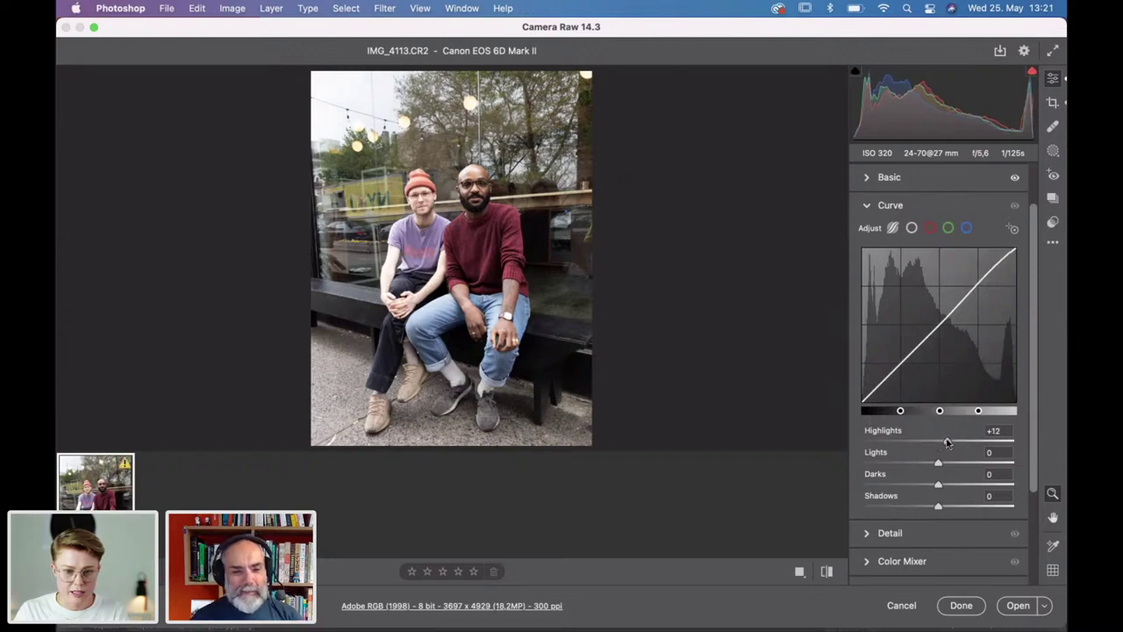
{"action": "scroll", "coordinate": [938, 483], "scroll_direction": "down", "scroll_amount": 1}
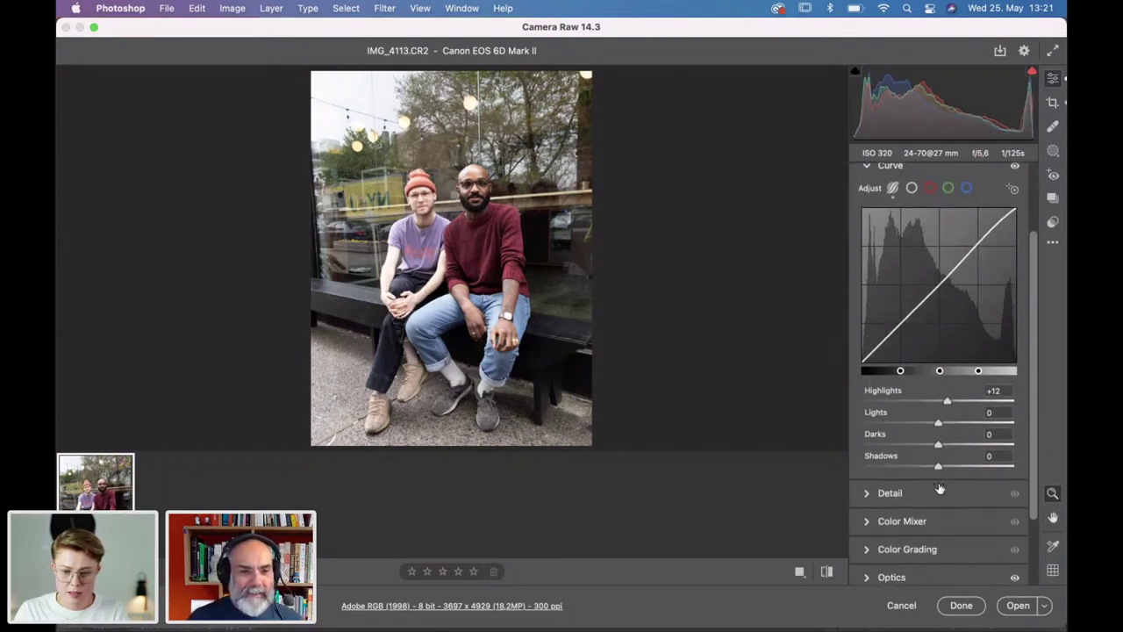
{"action": "left_click_drag", "start_coordinate": [937, 426], "coordinate": [949, 425]}
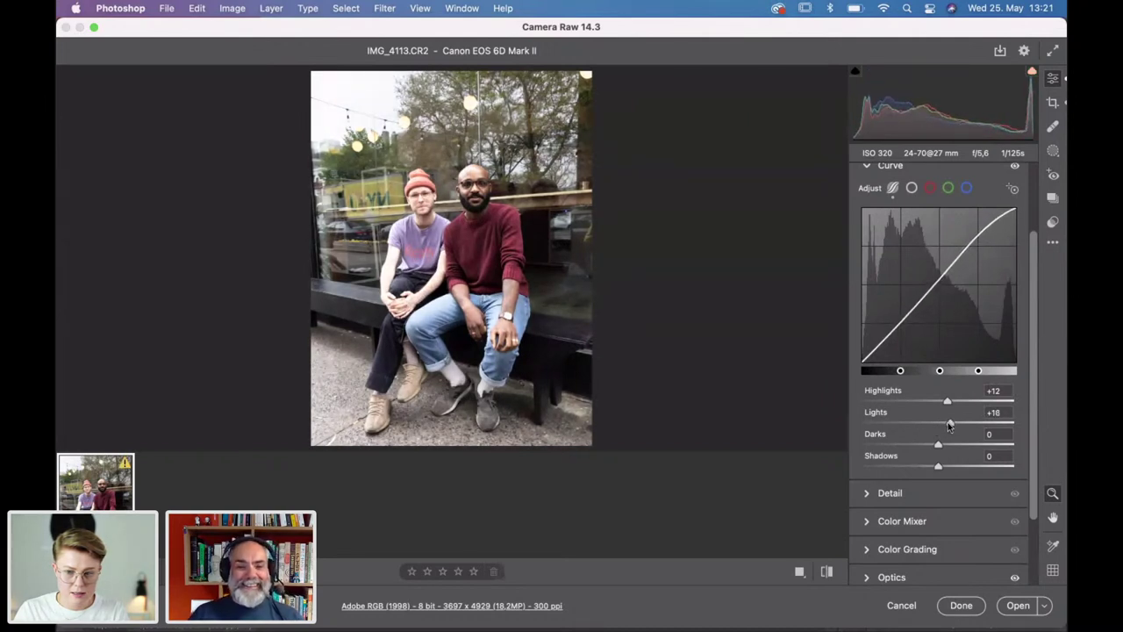
{"action": "left_click_drag", "start_coordinate": [938, 448], "coordinate": [944, 425]}
{"action": "scroll", "coordinate": [912, 421], "scroll_direction": "down", "scroll_amount": 3}
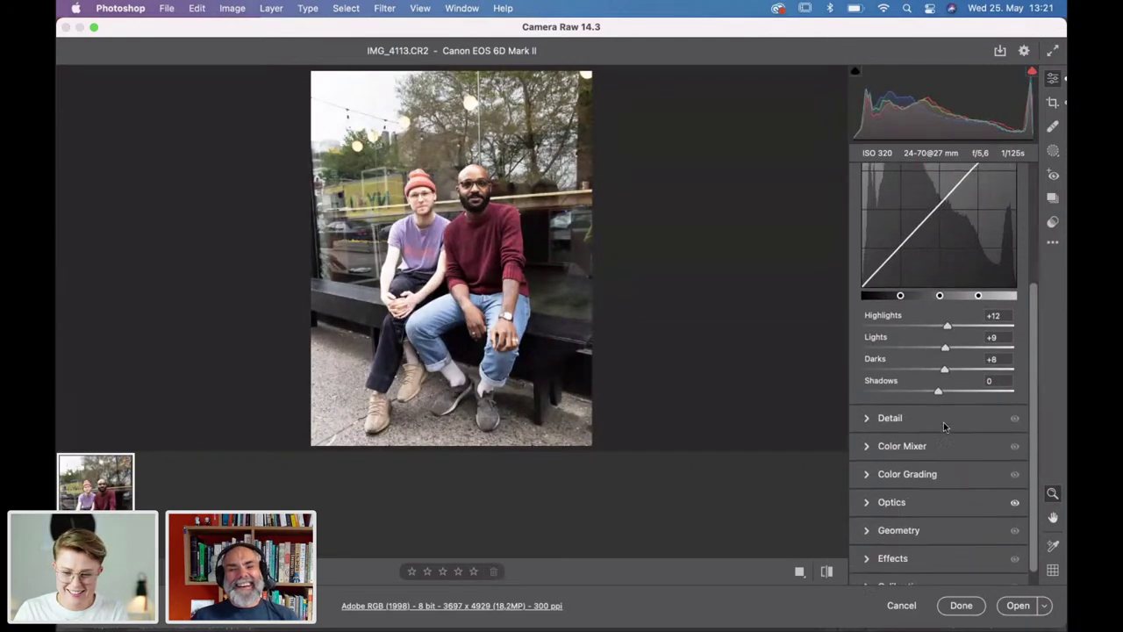
{"action": "left_click", "coordinate": [867, 409]}
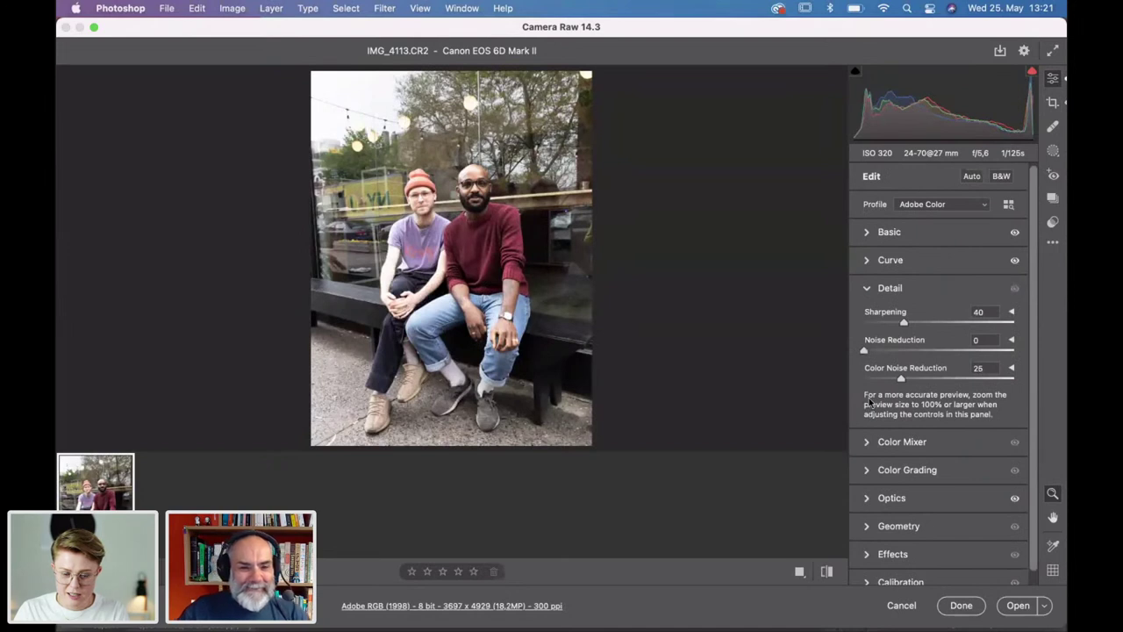
{"action": "left_click", "coordinate": [866, 289]}
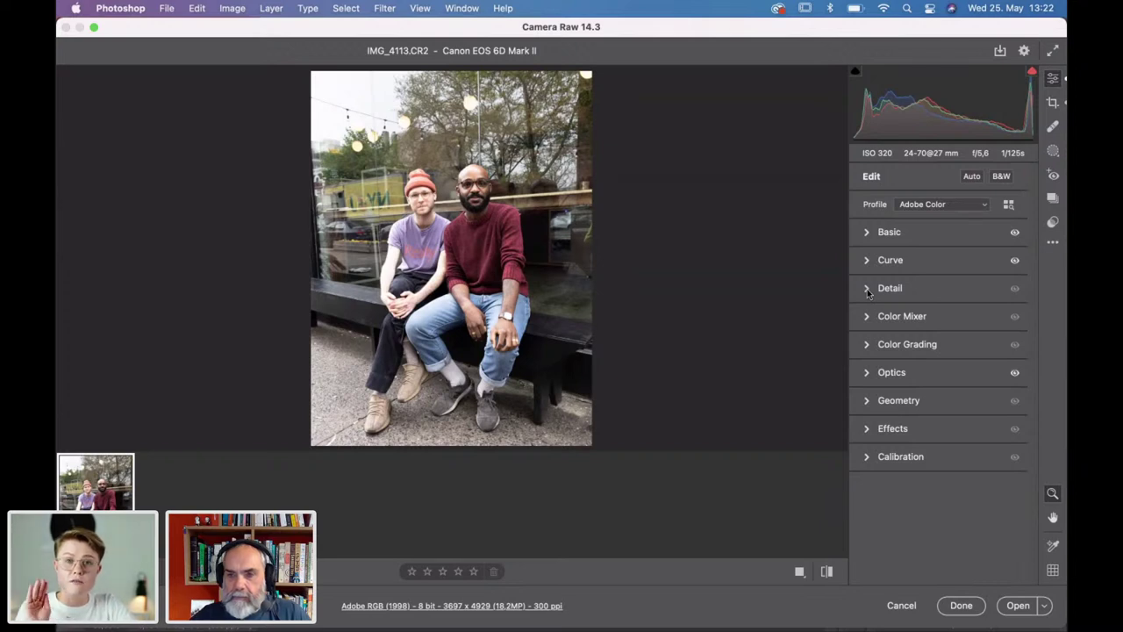
{"action": "left_click", "coordinate": [867, 344]}
{"action": "left_click", "coordinate": [865, 217]}
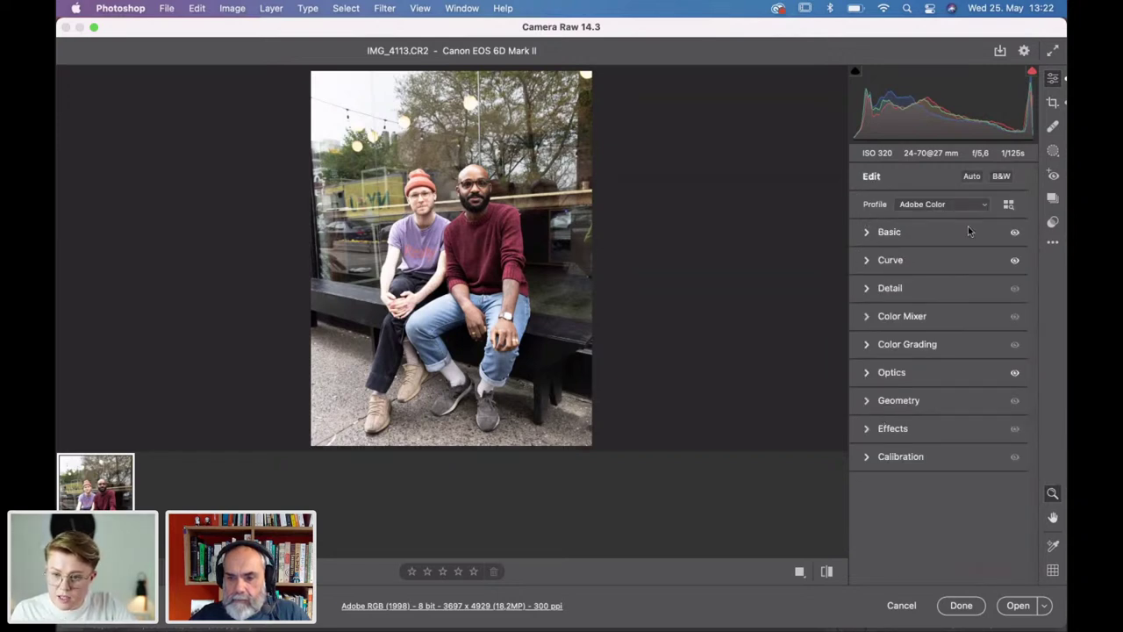
Compare the portrait with and without the Basic adjustments, and with all Camera Raw edits switched off and on.
{"action": "left_click", "coordinate": [1014, 233]}
{"action": "left_click", "coordinate": [1014, 233]}
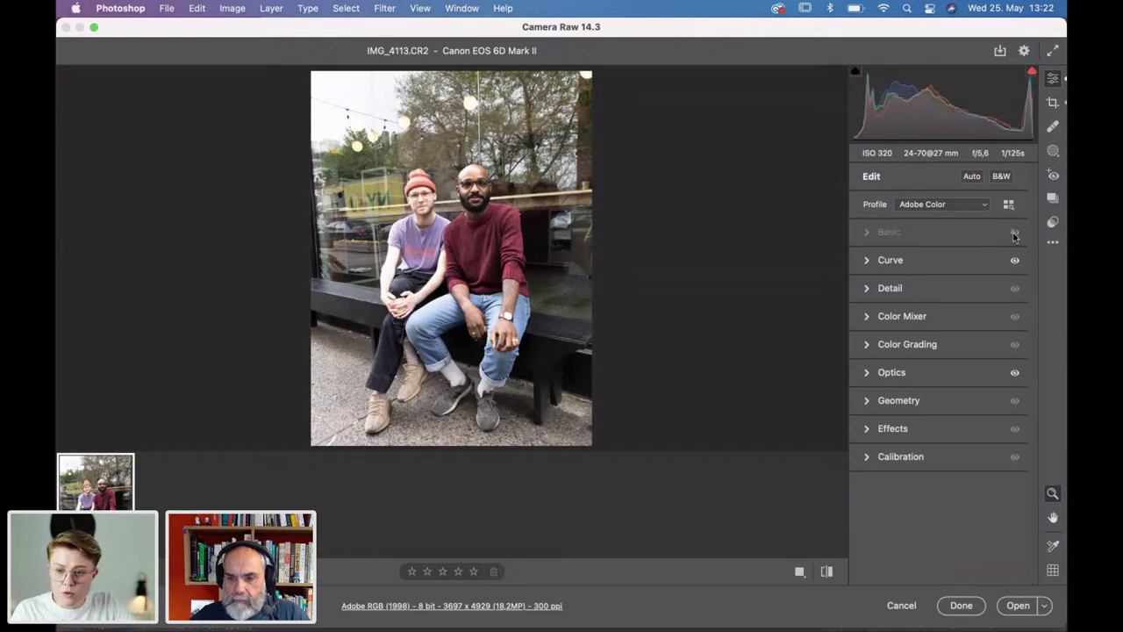
{"action": "left_click", "coordinate": [1014, 233]}
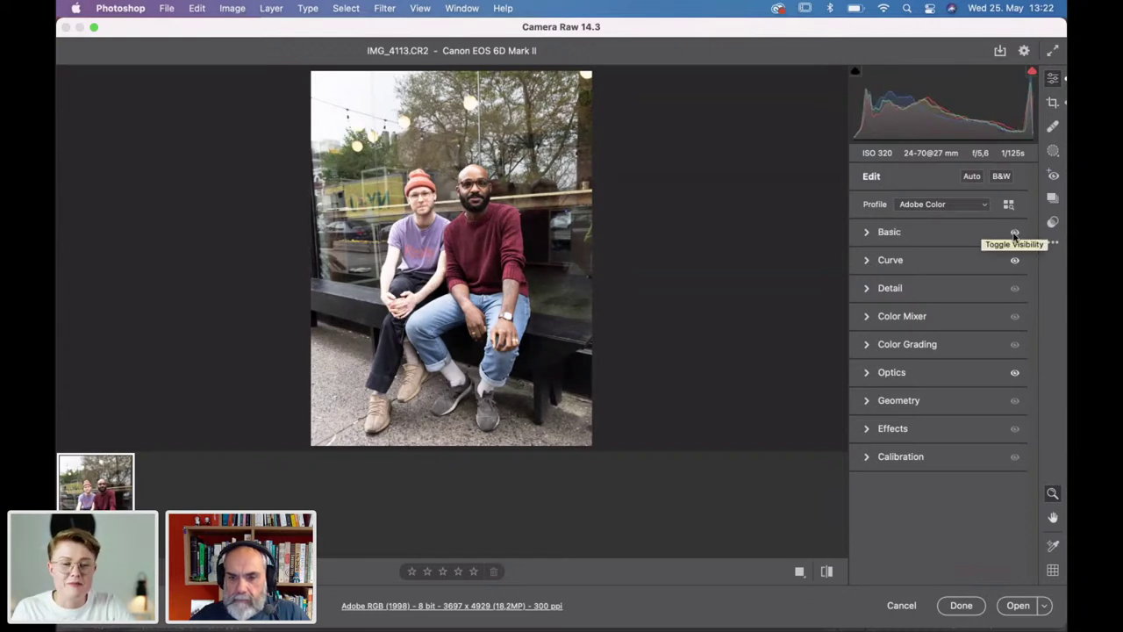
{"action": "left_click", "coordinate": [1014, 234]}
{"action": "left_click", "coordinate": [1014, 234]}
{"action": "left_click", "coordinate": [1014, 233]}
{"action": "left_click", "coordinate": [1014, 233]}
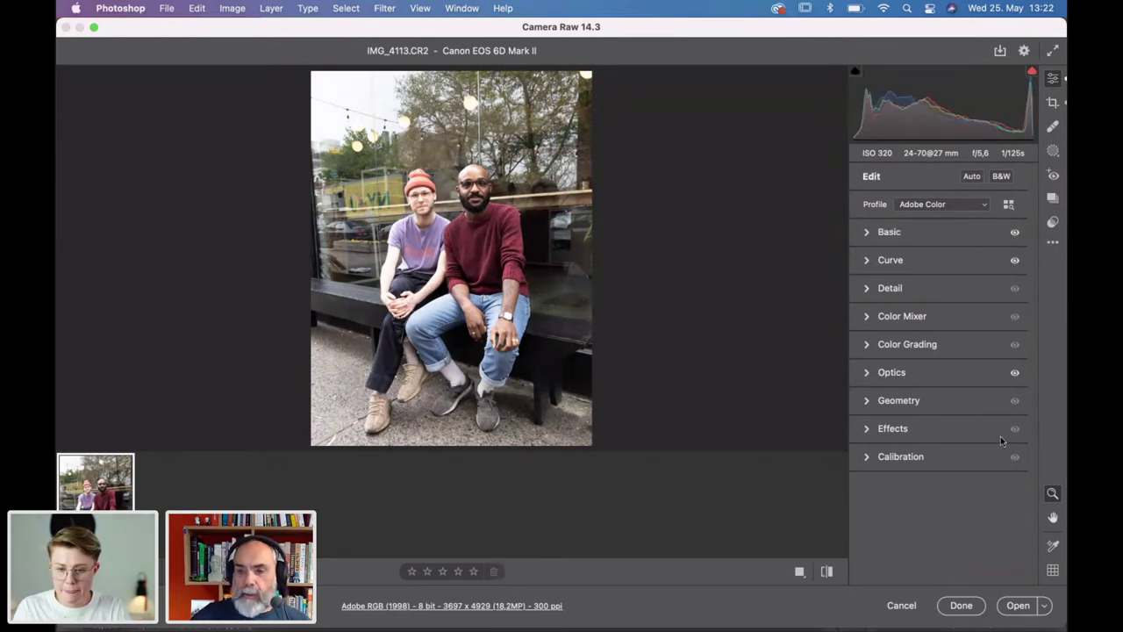
{"action": "key", "text": "p"}
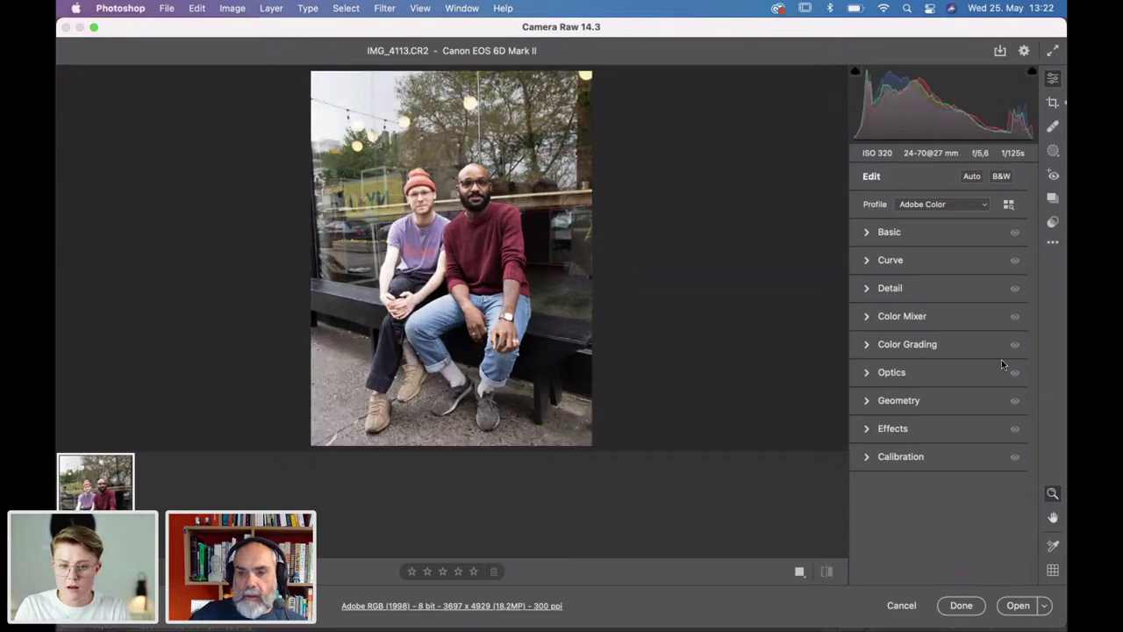
{"action": "key", "text": "p"}
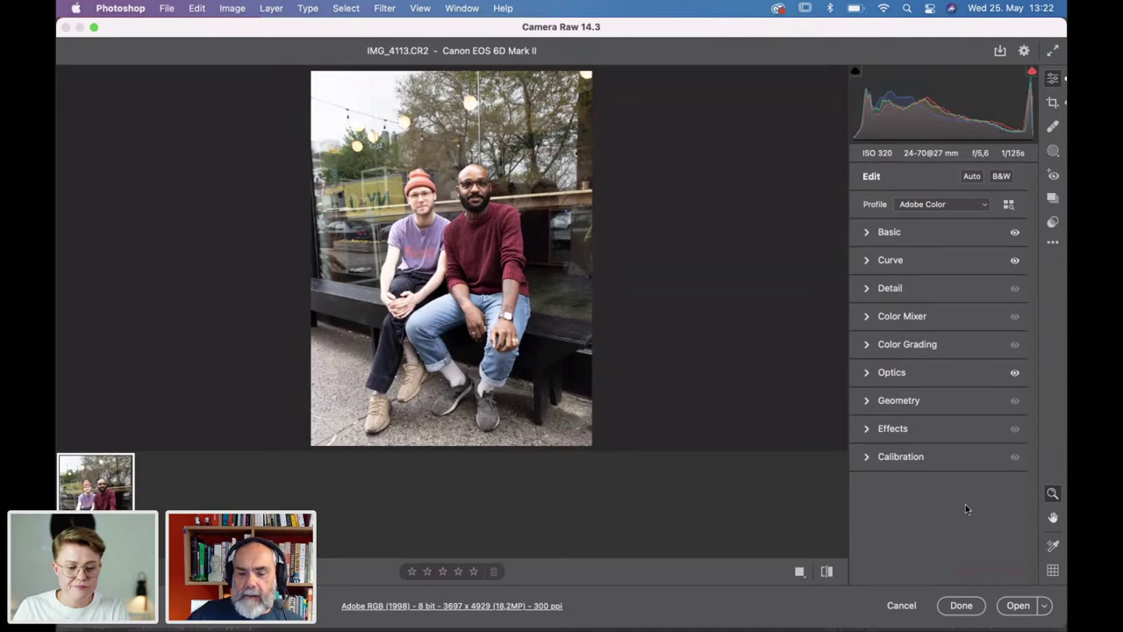
Open the developed portrait in Photoshop and add a Curves adjustment layer with a midtone point at input 138, output 126.
{"action": "left_click", "coordinate": [1016, 605]}
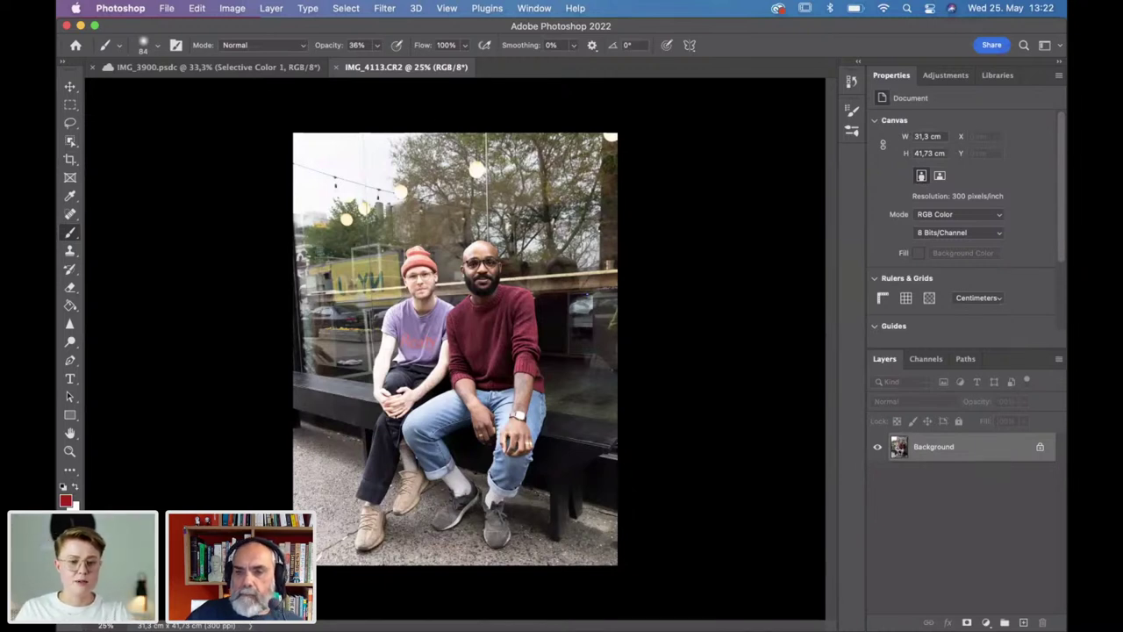
{"action": "mouse_move", "coordinate": [992, 624]}
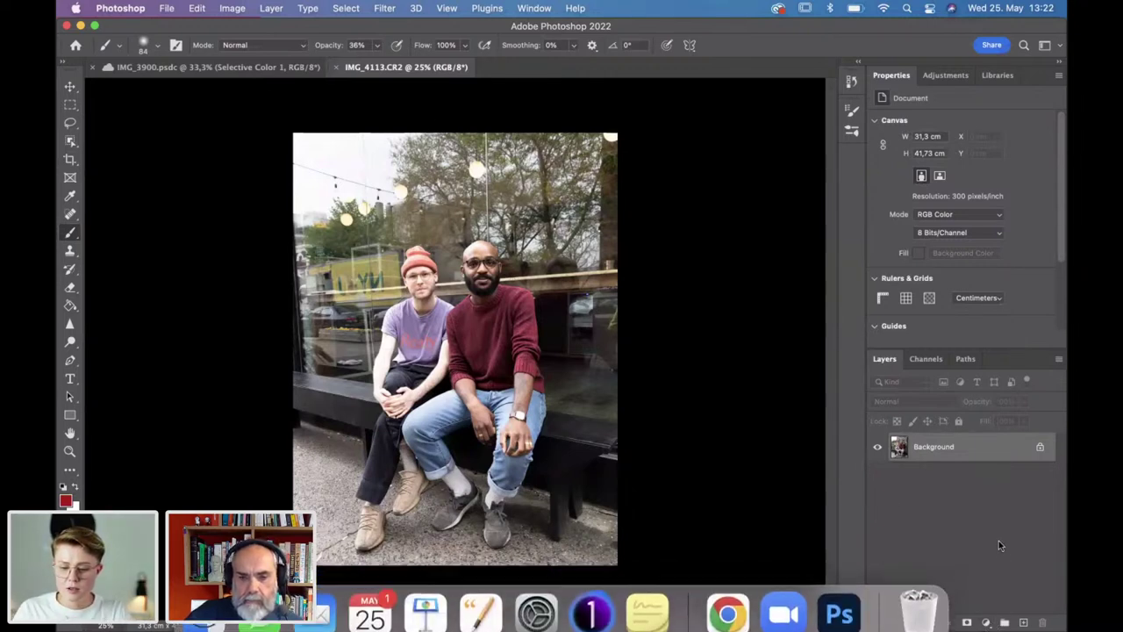
{"action": "left_click", "coordinate": [986, 622]}
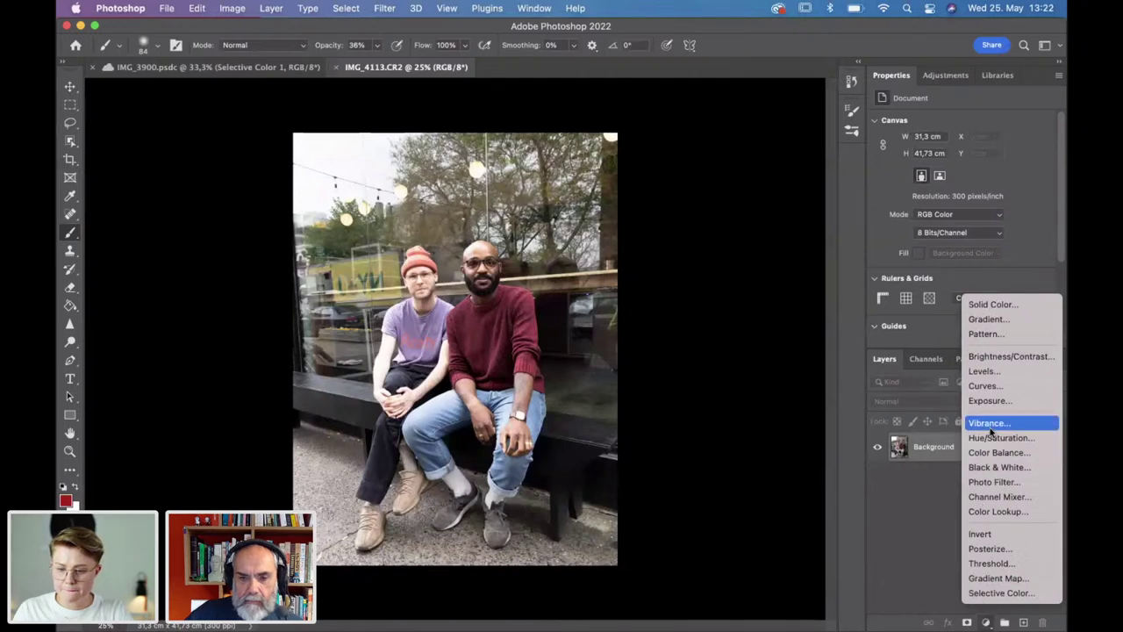
{"action": "left_click", "coordinate": [992, 388]}
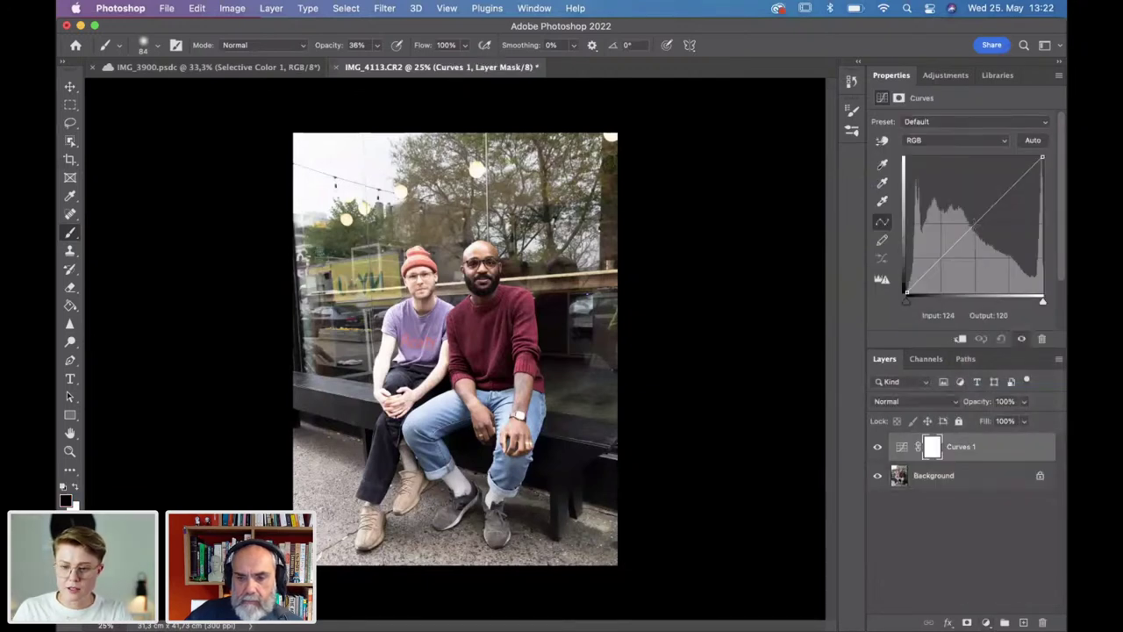
{"action": "left_click", "coordinate": [974, 228]}
{"action": "left_click_drag", "start_coordinate": [975, 228], "coordinate": [979, 225]}
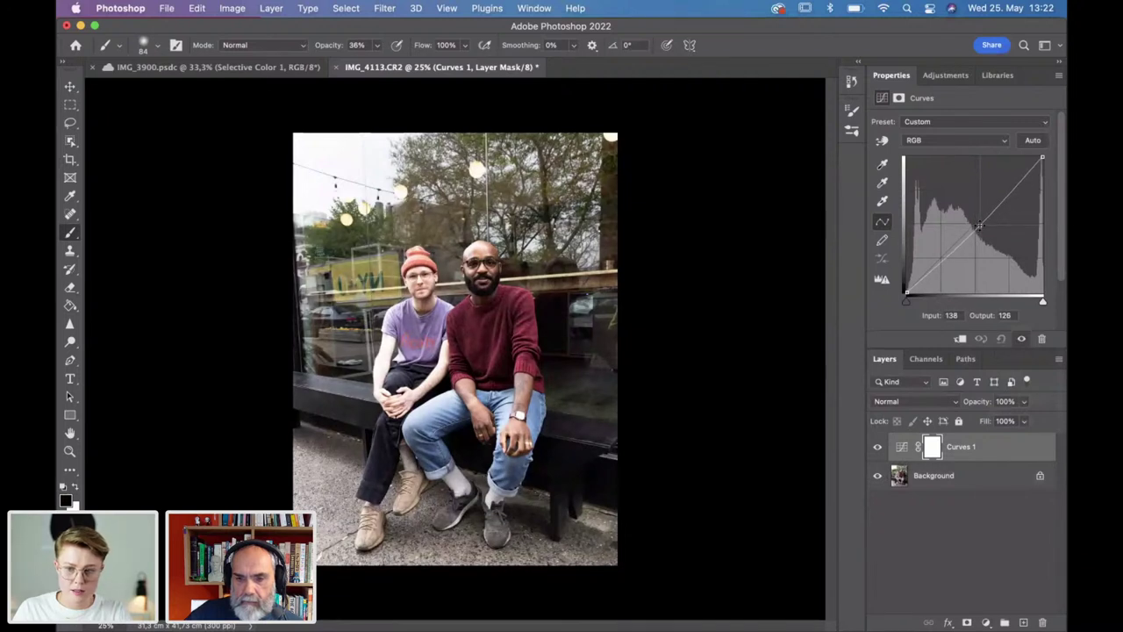
Invert the Curves 1 mask and paint the darkening onto the men's skin with a 140 px soft round brush at 36% opacity.
{"action": "key", "text": "super+i"}
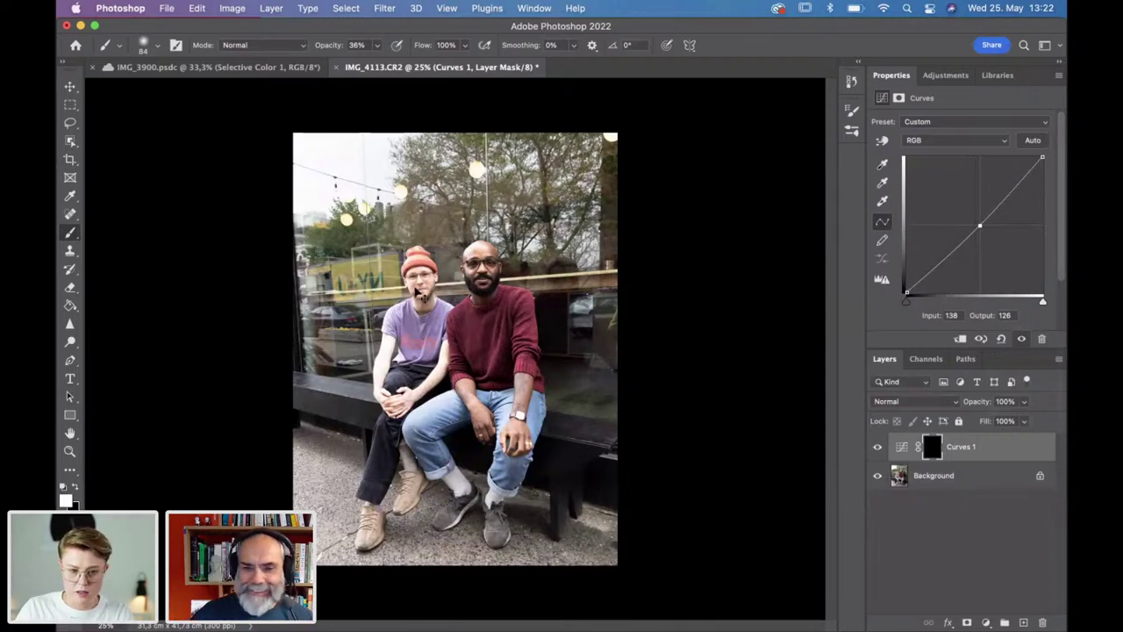
{"action": "scroll", "coordinate": [420, 294], "scroll_direction": "up", "scroll_amount": 3}
{"action": "scroll", "coordinate": [415, 288], "scroll_direction": "left", "scroll_amount": 3}
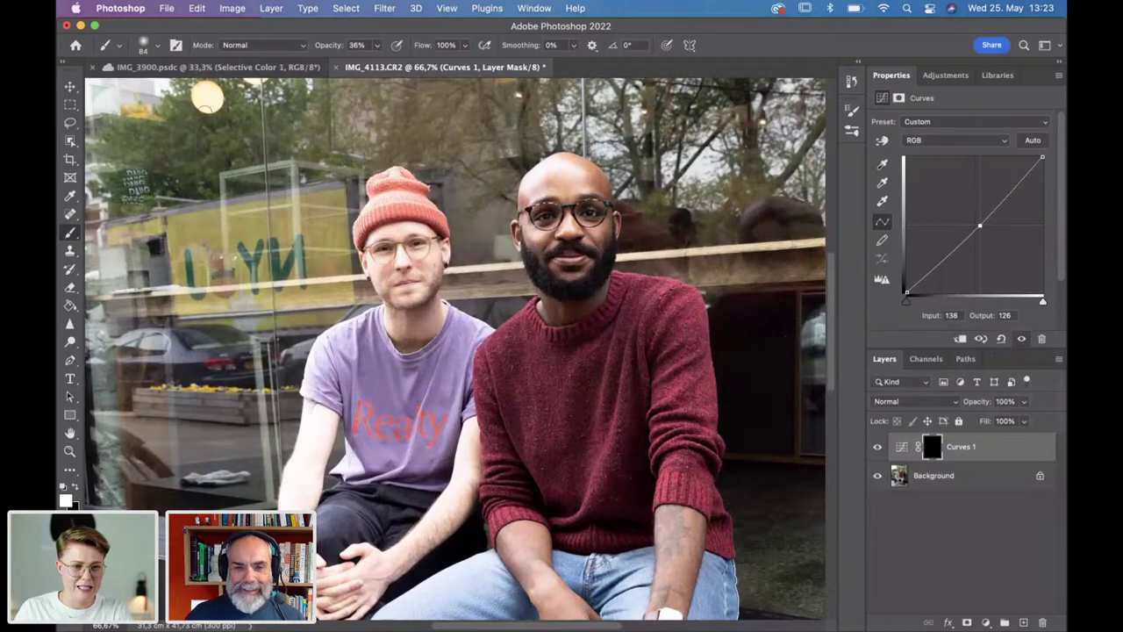
{"action": "left_click", "coordinate": [156, 46]}
{"action": "left_click_drag", "start_coordinate": [175, 90], "coordinate": [189, 90]}
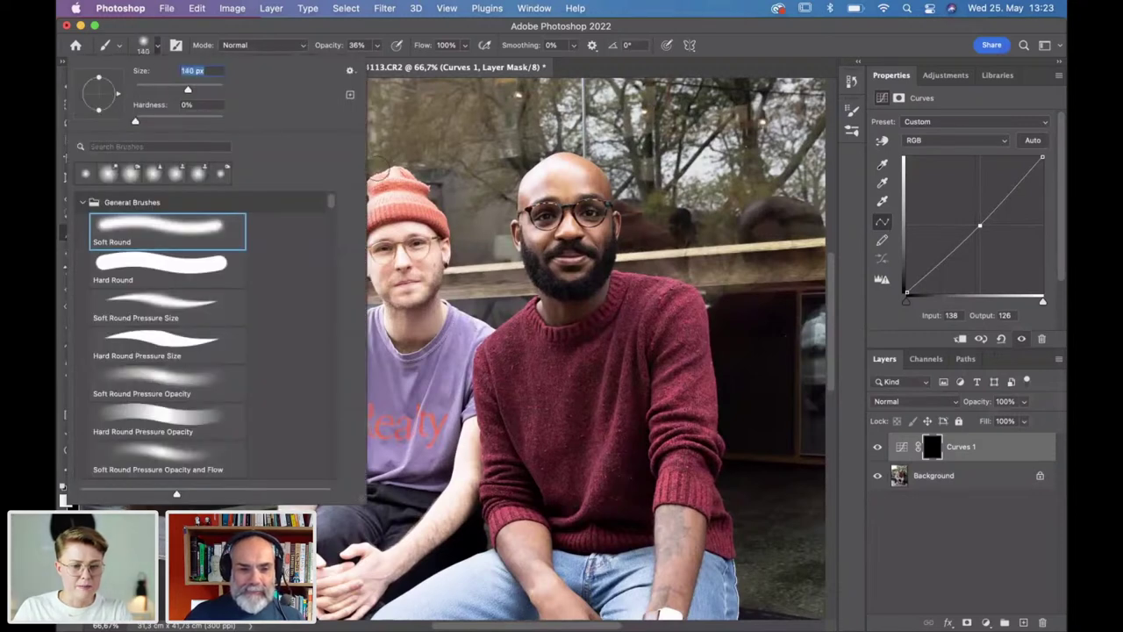
{"action": "left_click", "coordinate": [421, 254]}
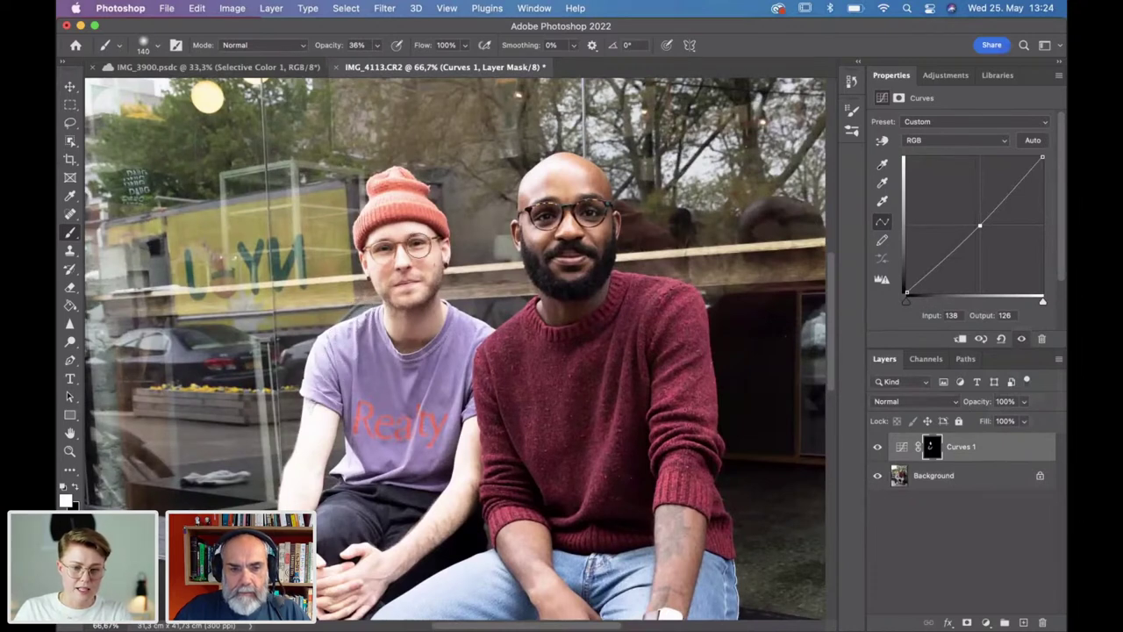
Compare the portrait with the Curves 1 layer hidden and shown.
{"action": "left_click", "coordinate": [877, 450]}
{"action": "left_click", "coordinate": [878, 450]}
{"action": "left_click", "coordinate": [877, 450]}
{"action": "left_click", "coordinate": [878, 450]}
{"action": "left_click", "coordinate": [877, 450]}
{"action": "left_click", "coordinate": [877, 450]}
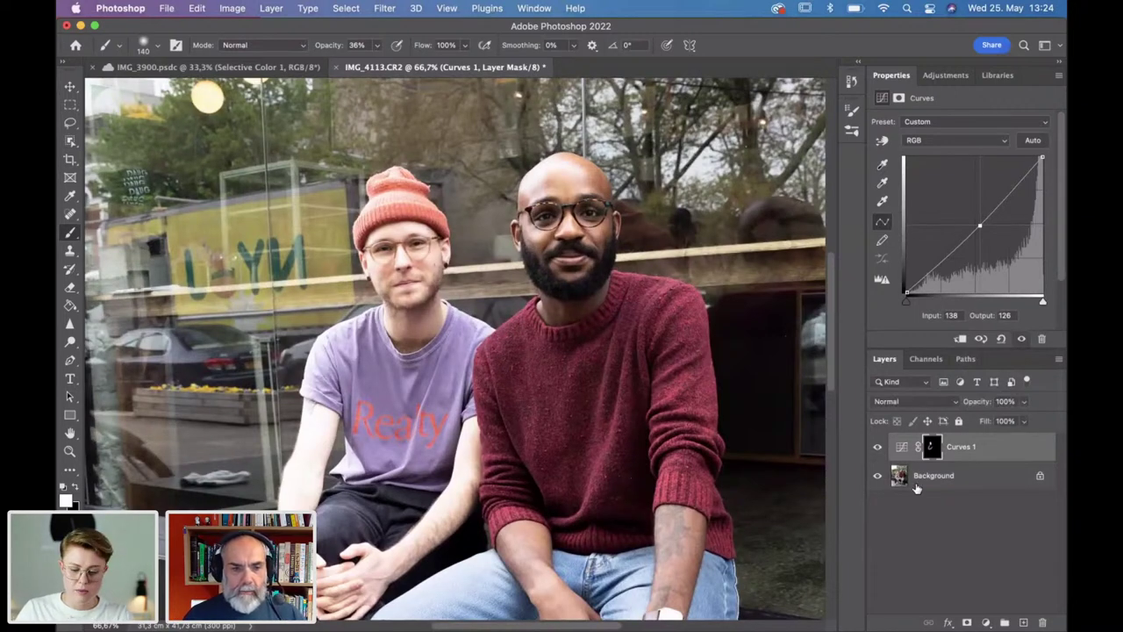
Add a second Curves layer with points at input 194/output 194, input 124/output 129 and input 43/output 37.
{"action": "key", "text": "super+0"}
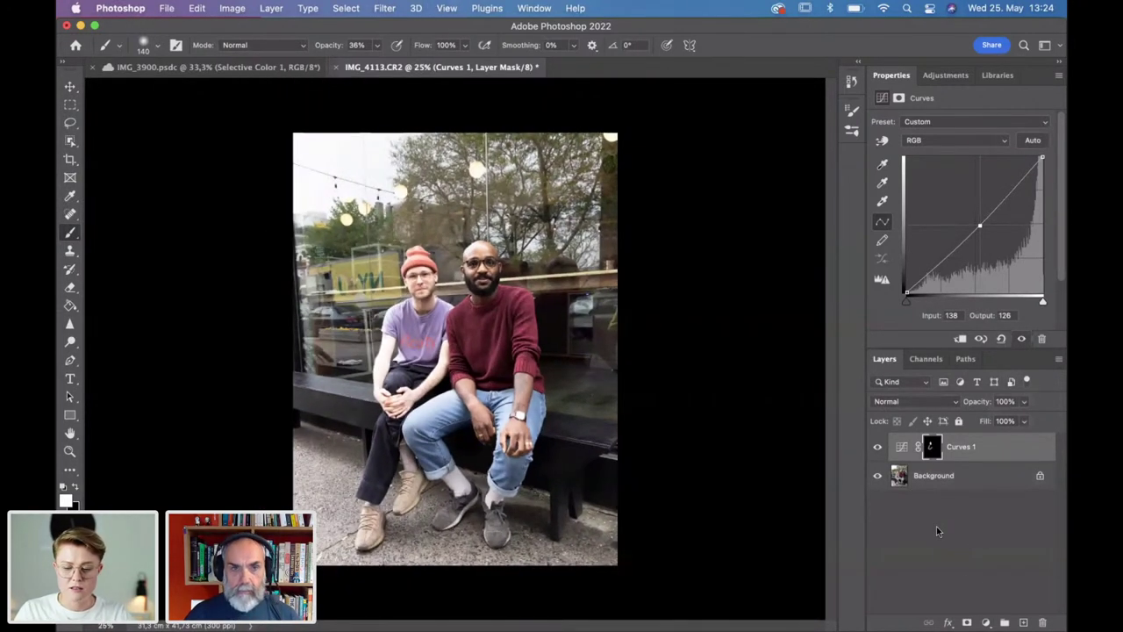
{"action": "left_click", "coordinate": [986, 623]}
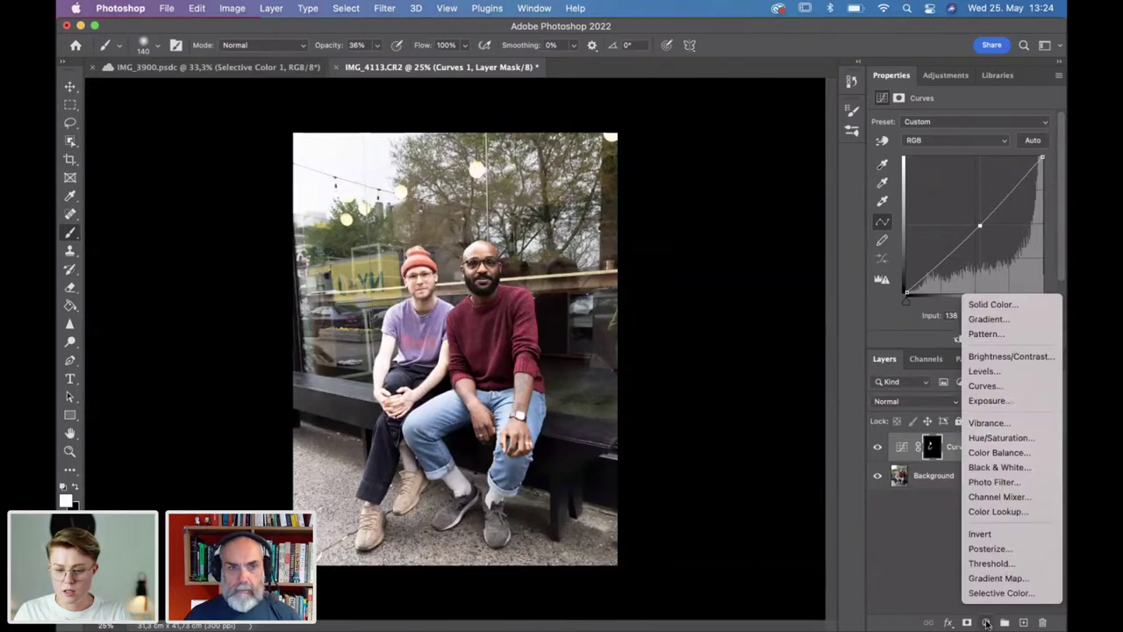
{"action": "left_click", "coordinate": [986, 386]}
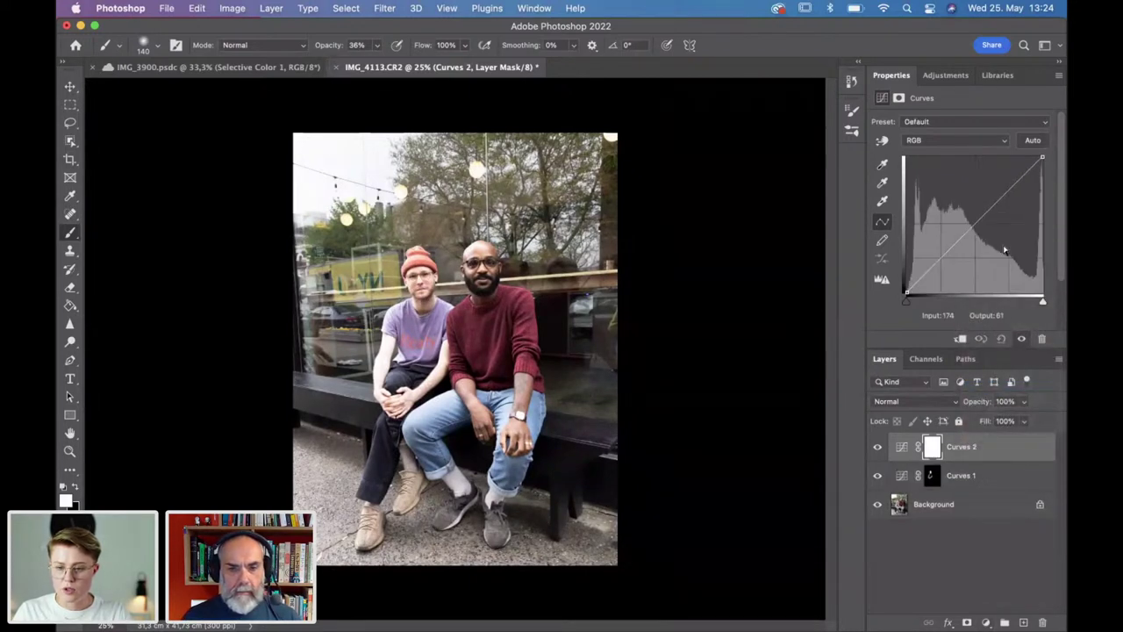
{"action": "left_click", "coordinate": [1010, 189]}
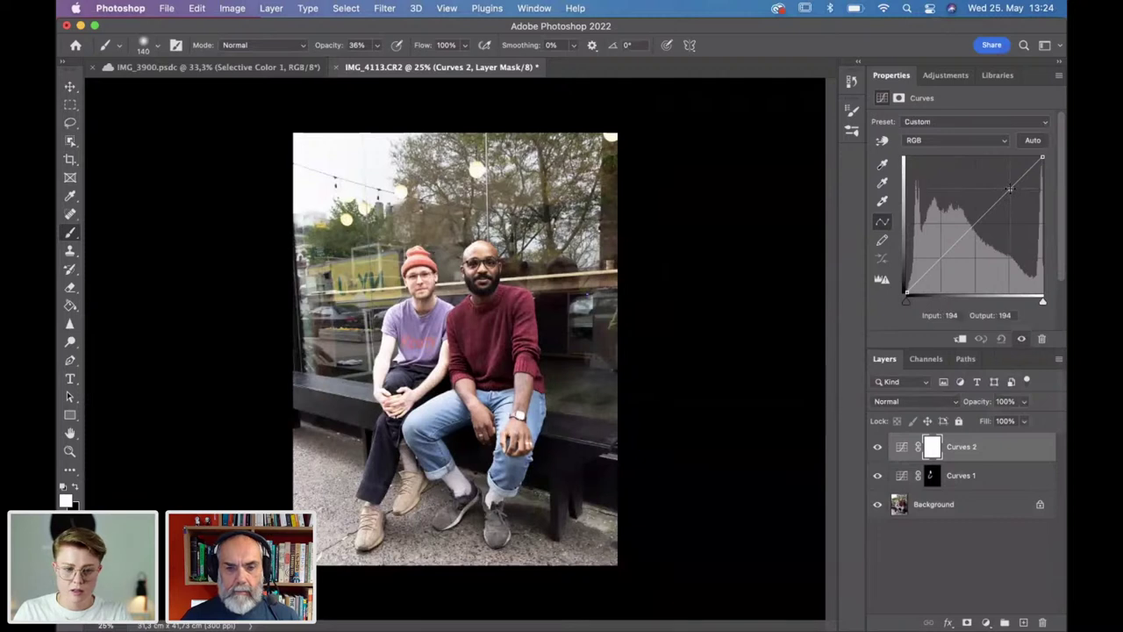
{"action": "left_click", "coordinate": [972, 225]}
{"action": "left_click_drag", "start_coordinate": [972, 225], "coordinate": [972, 224]}
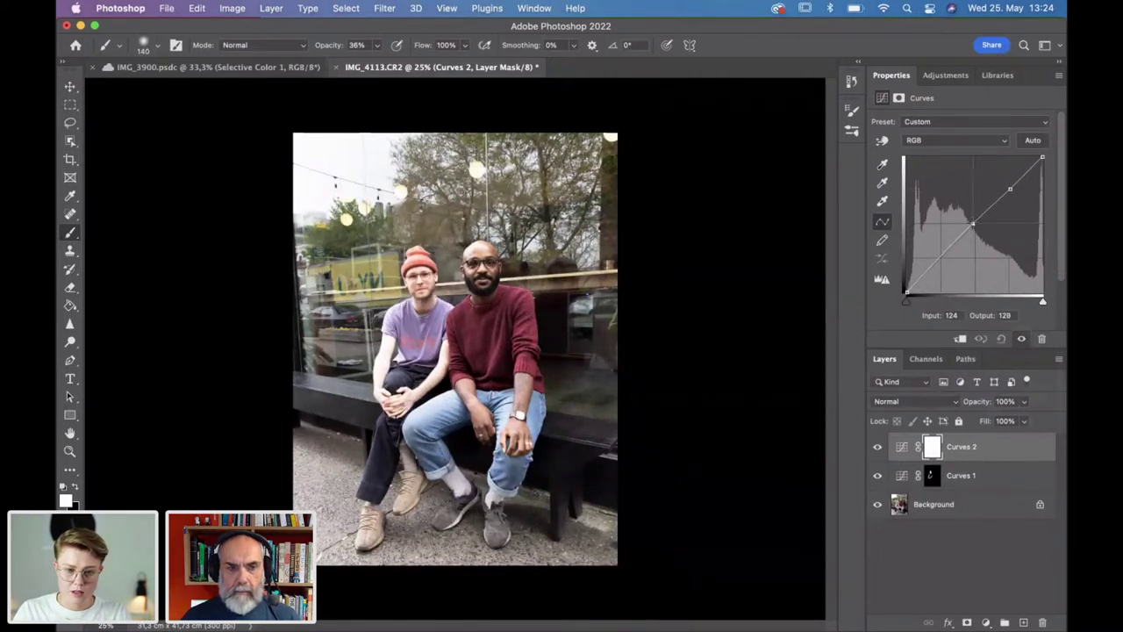
{"action": "left_click", "coordinate": [928, 269]}
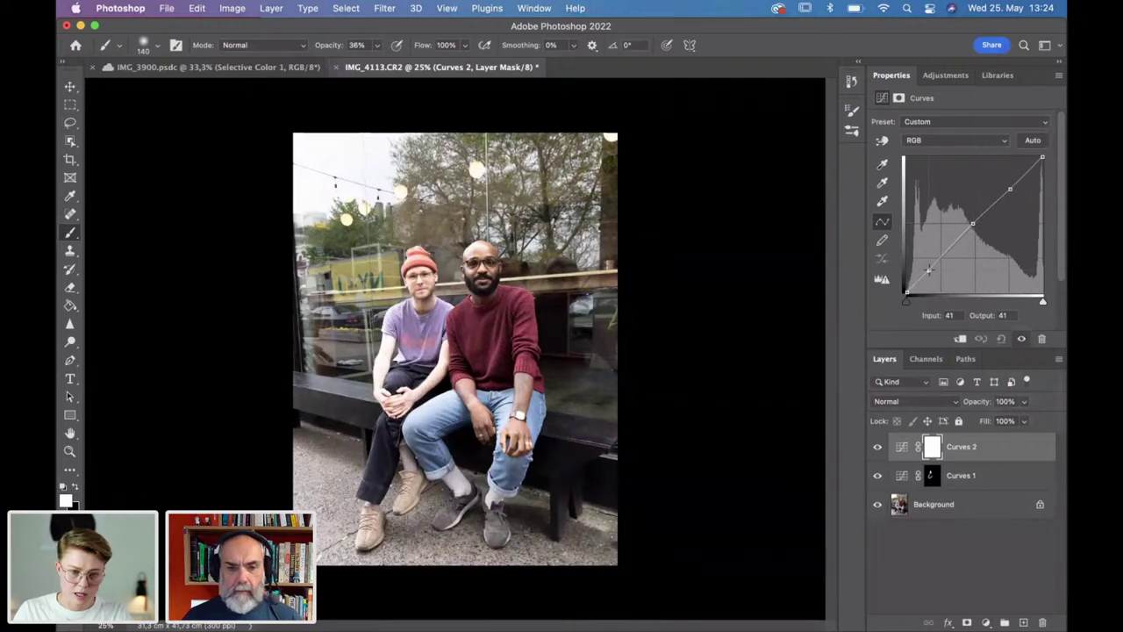
{"action": "left_click_drag", "start_coordinate": [928, 269], "coordinate": [930, 273]}
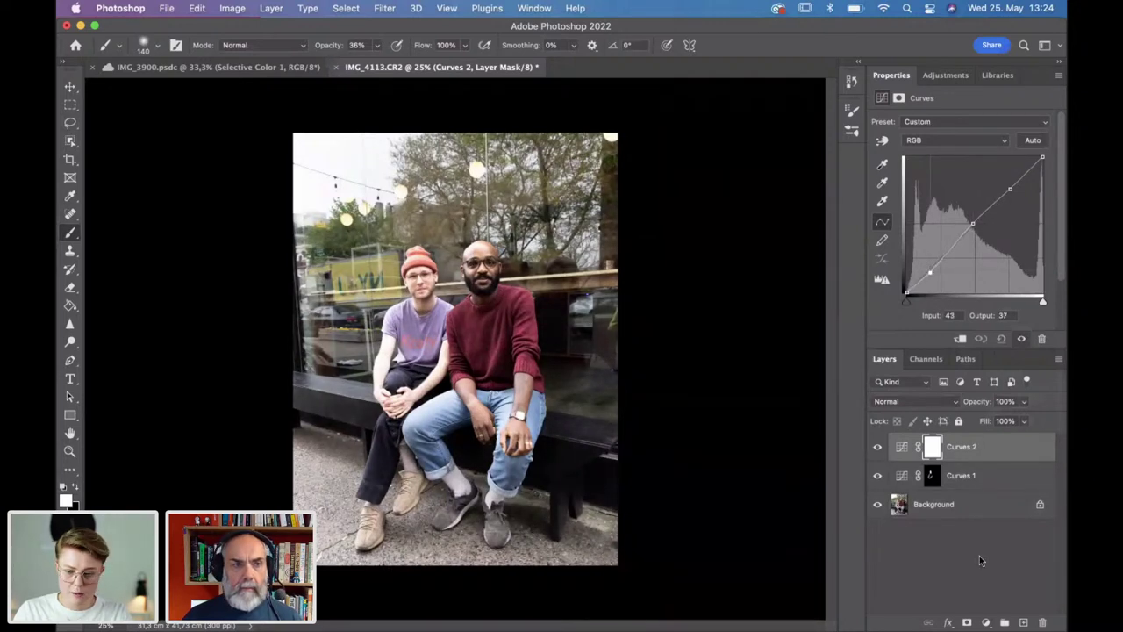
Add a Color Balance layer and set its Midtones to Cyan-Red +5 and Yellow-Blue -11.
{"action": "left_click", "coordinate": [986, 622]}
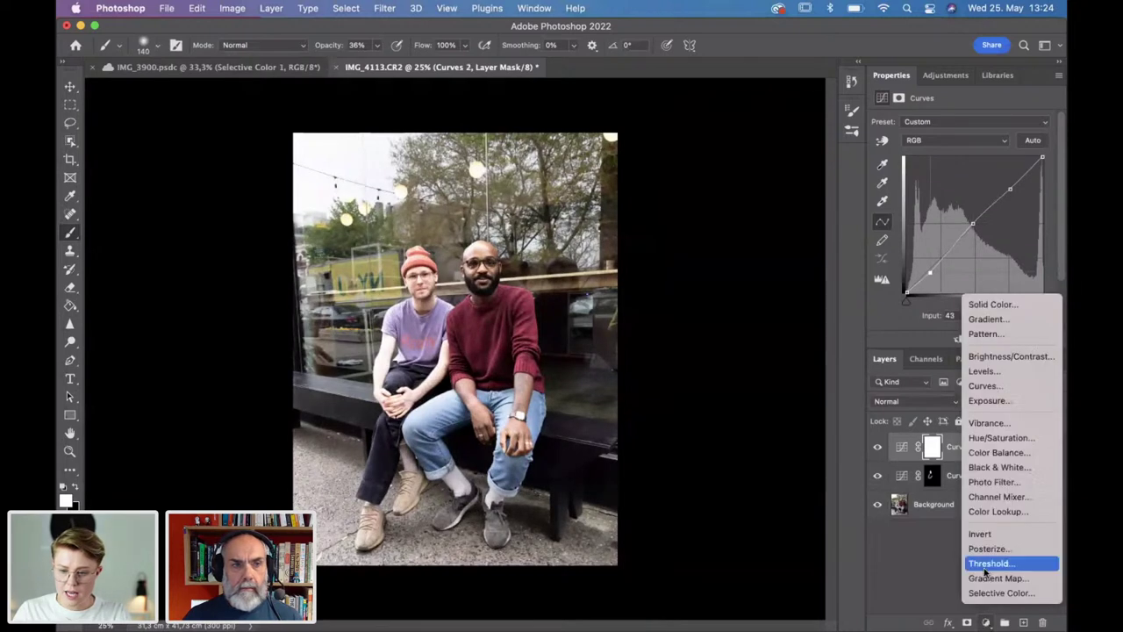
{"action": "left_click", "coordinate": [995, 453]}
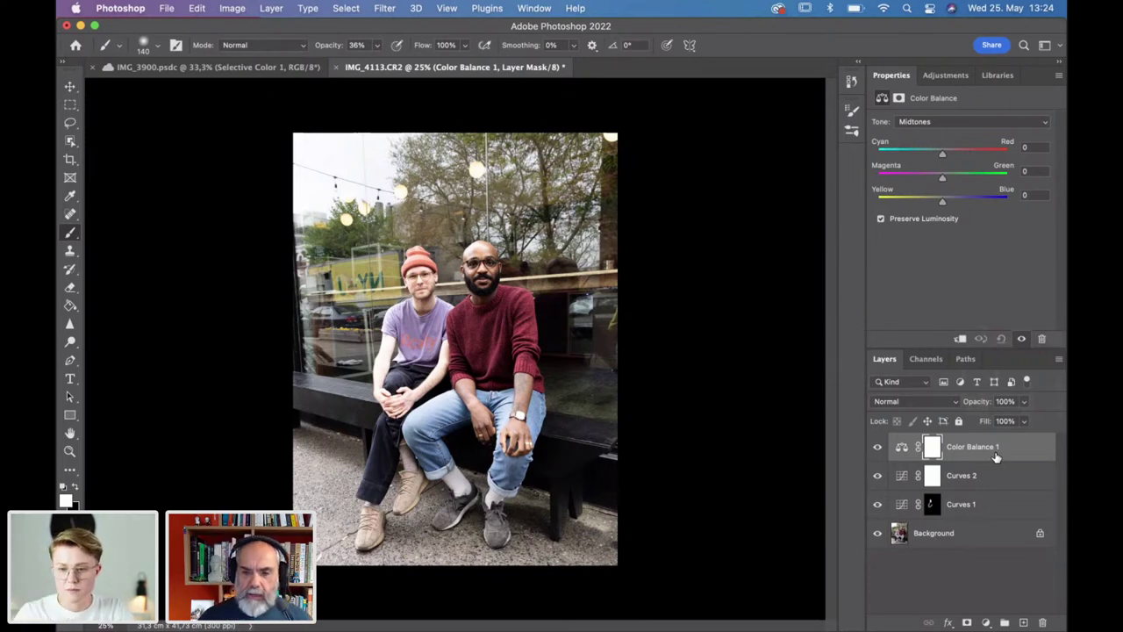
{"action": "left_click_drag", "start_coordinate": [944, 202], "coordinate": [936, 203]}
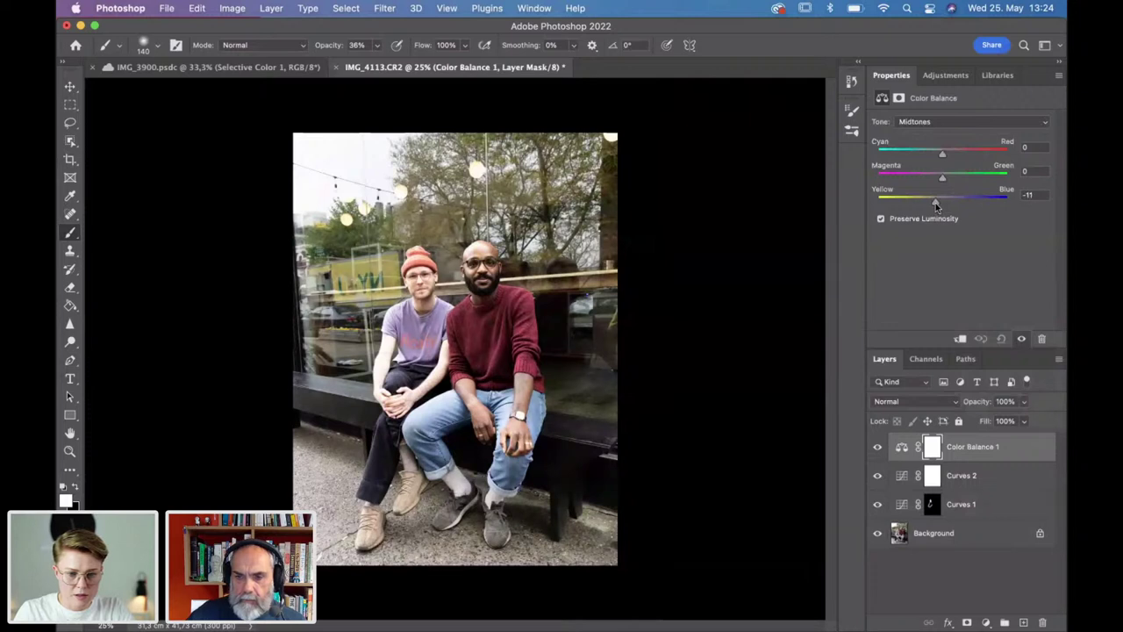
{"action": "left_click_drag", "start_coordinate": [933, 203], "coordinate": [936, 205]}
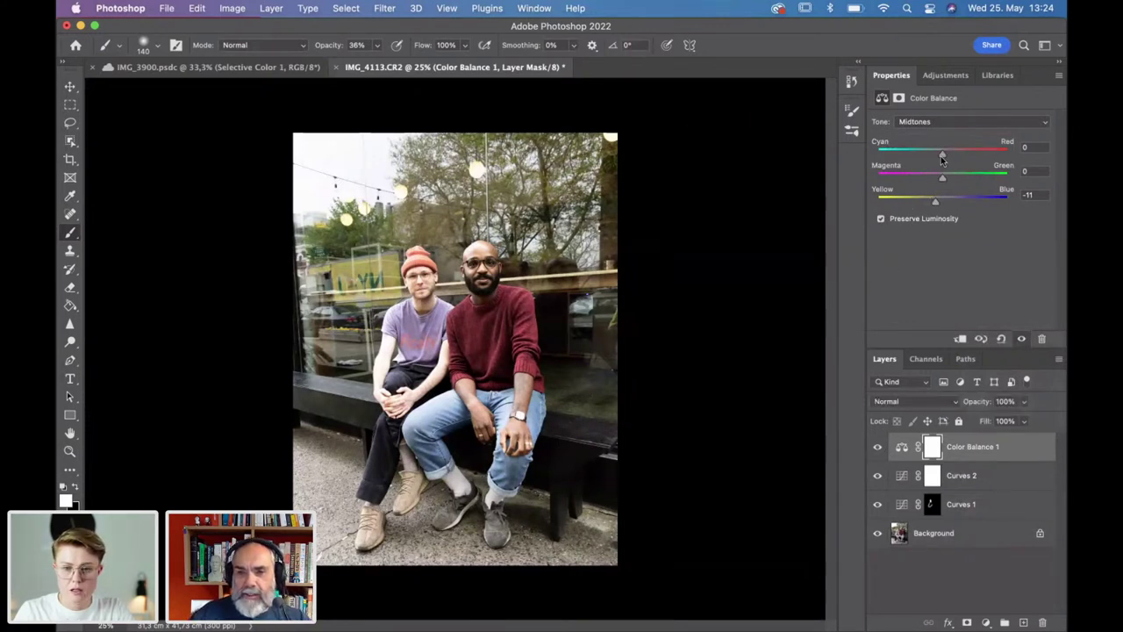
{"action": "left_click_drag", "start_coordinate": [942, 158], "coordinate": [947, 159]}
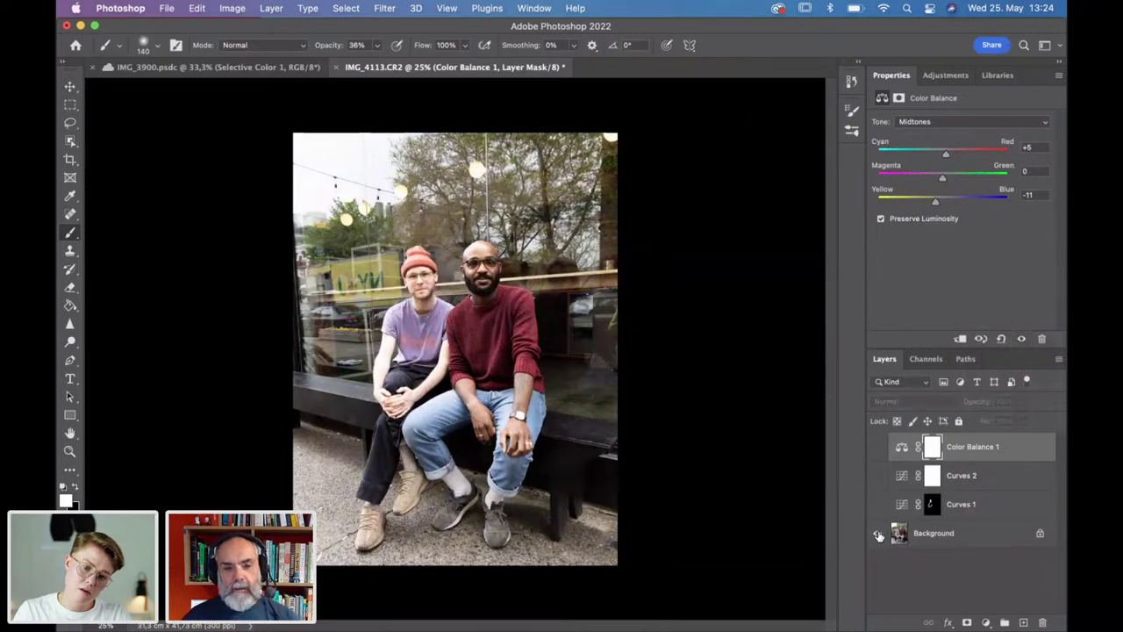
Compare the color look of IMG_4113 with the finished IMG_3900 portrait by switching between the two documents.
{"action": "left_click", "coordinate": [154, 69]}
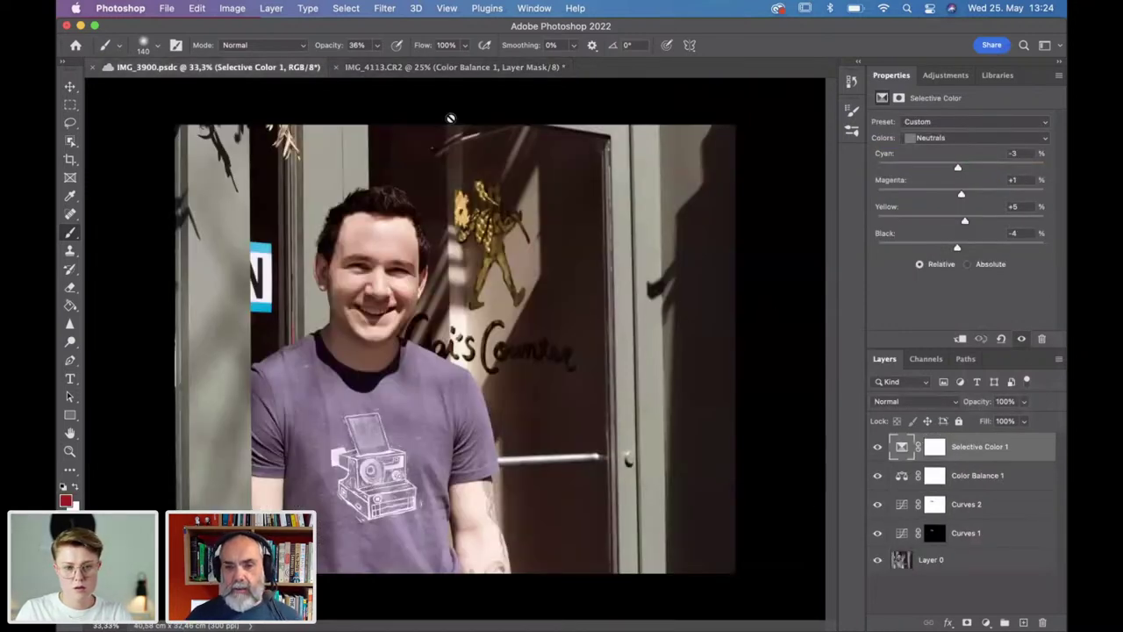
{"action": "left_click", "coordinate": [433, 68]}
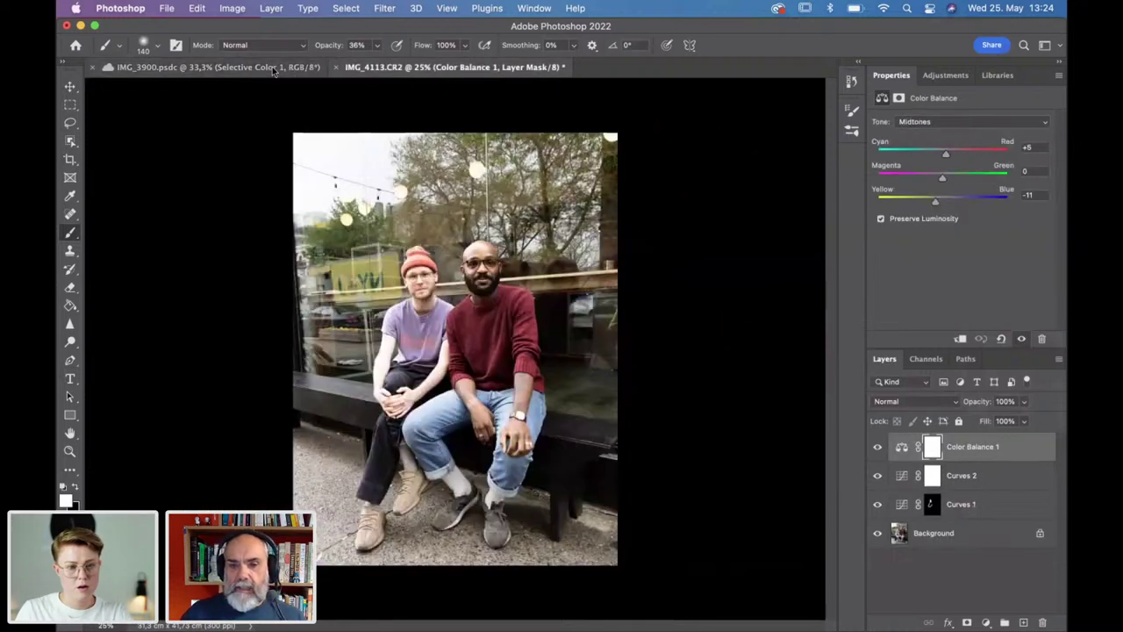
{"action": "left_click", "coordinate": [276, 71]}
{"action": "left_click", "coordinate": [466, 70]}
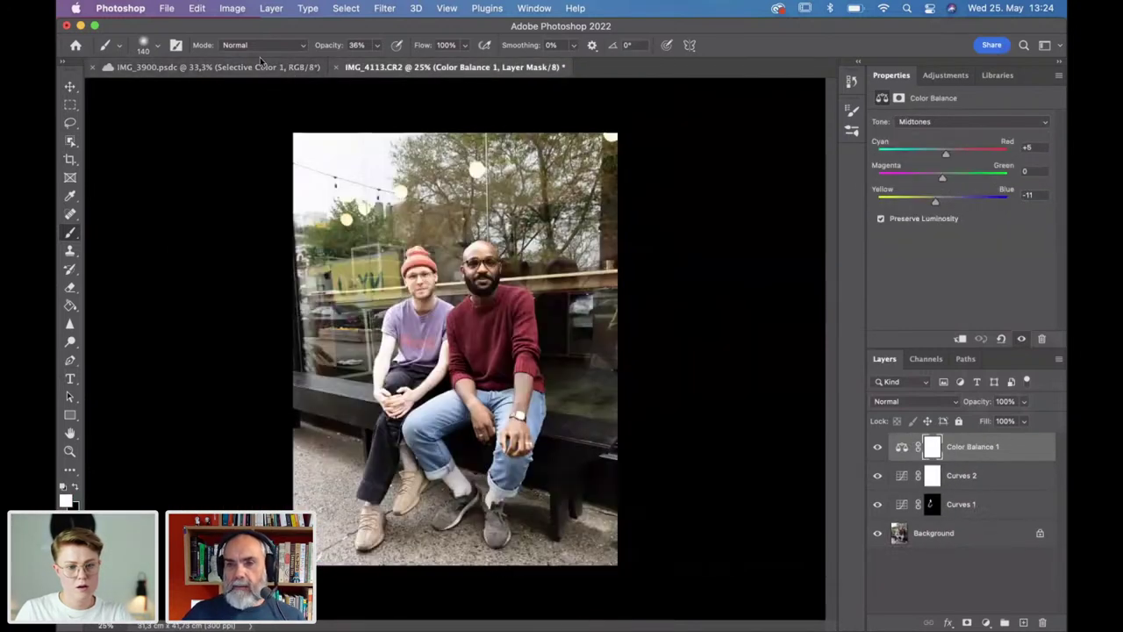
{"action": "left_click", "coordinate": [246, 68]}
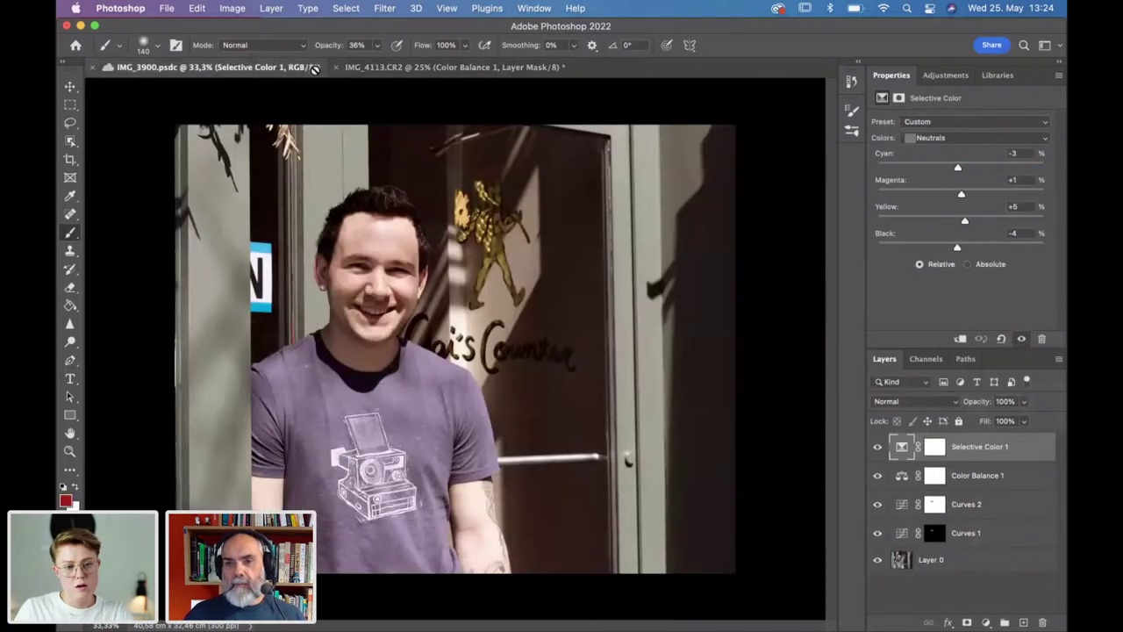
{"action": "left_click", "coordinate": [436, 71]}
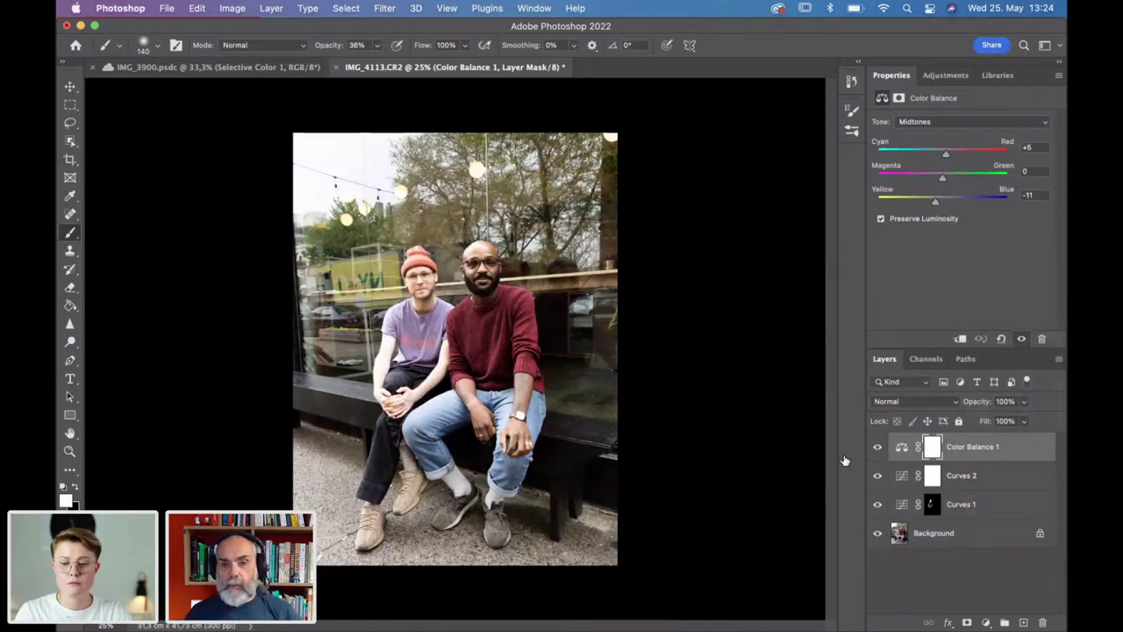
{"action": "left_click", "coordinate": [194, 67]}
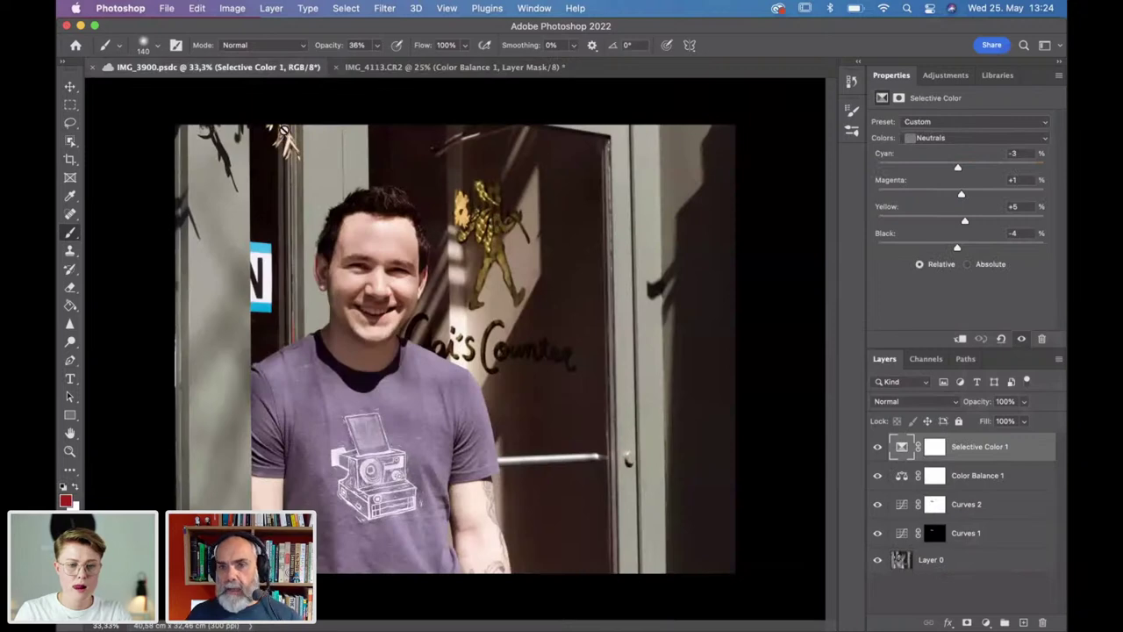
{"action": "left_click", "coordinate": [387, 70]}
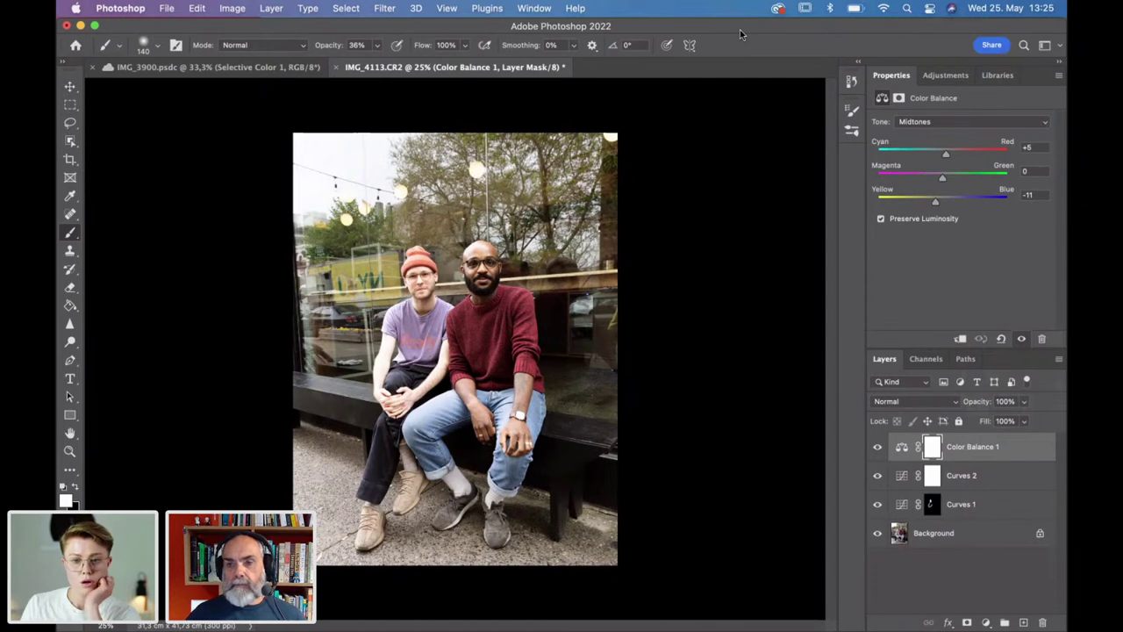
Review the Curves 2 and Color Balance 1 settings of IMG_4113 and check the photo once more against IMG_3900.
{"action": "left_click", "coordinate": [915, 561]}
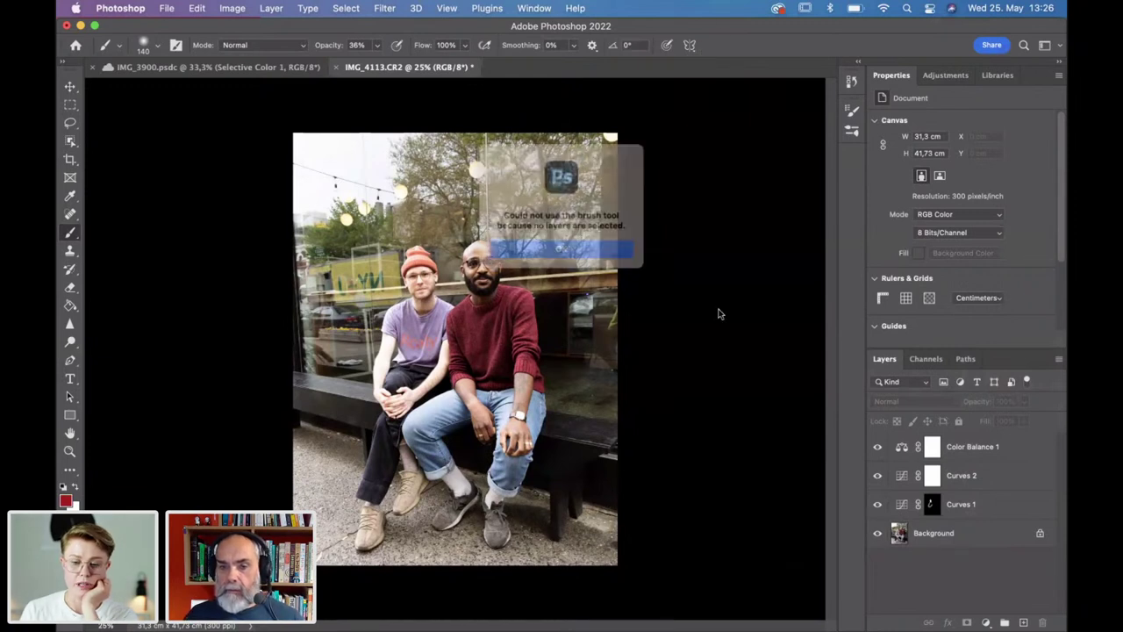
{"action": "left_click", "coordinate": [613, 257]}
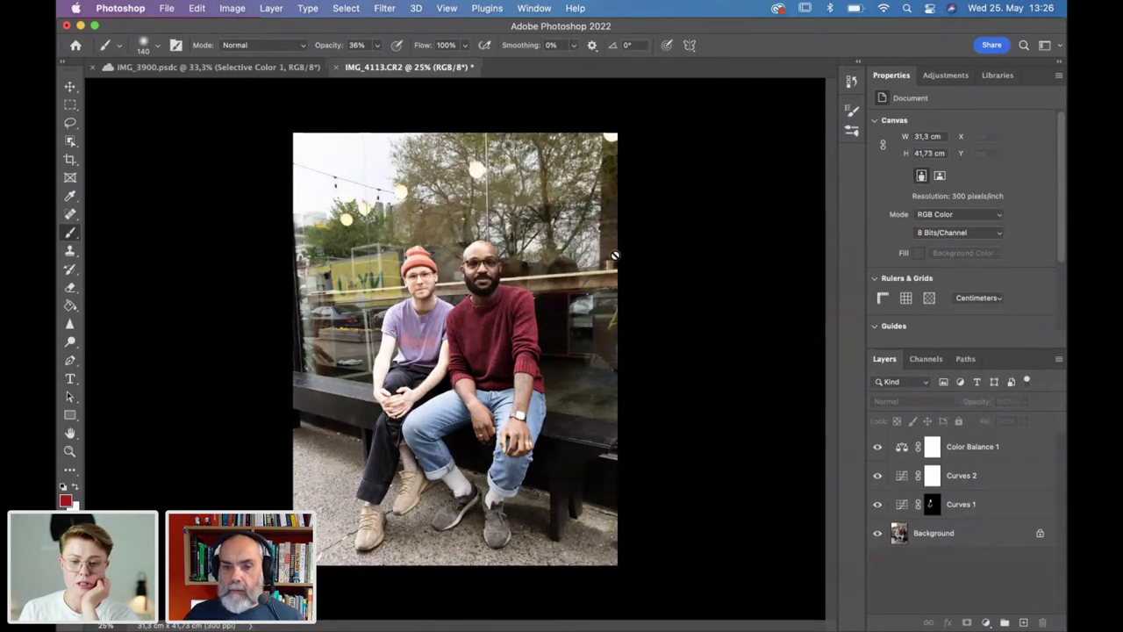
{"action": "left_click", "coordinate": [956, 481]}
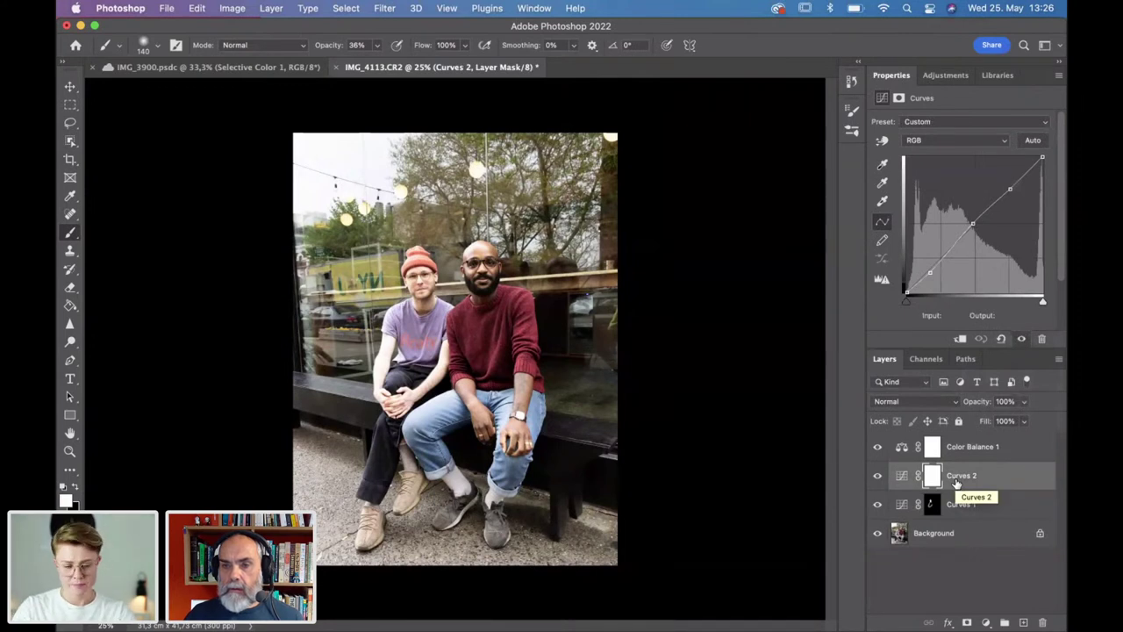
{"action": "left_click", "coordinate": [974, 453]}
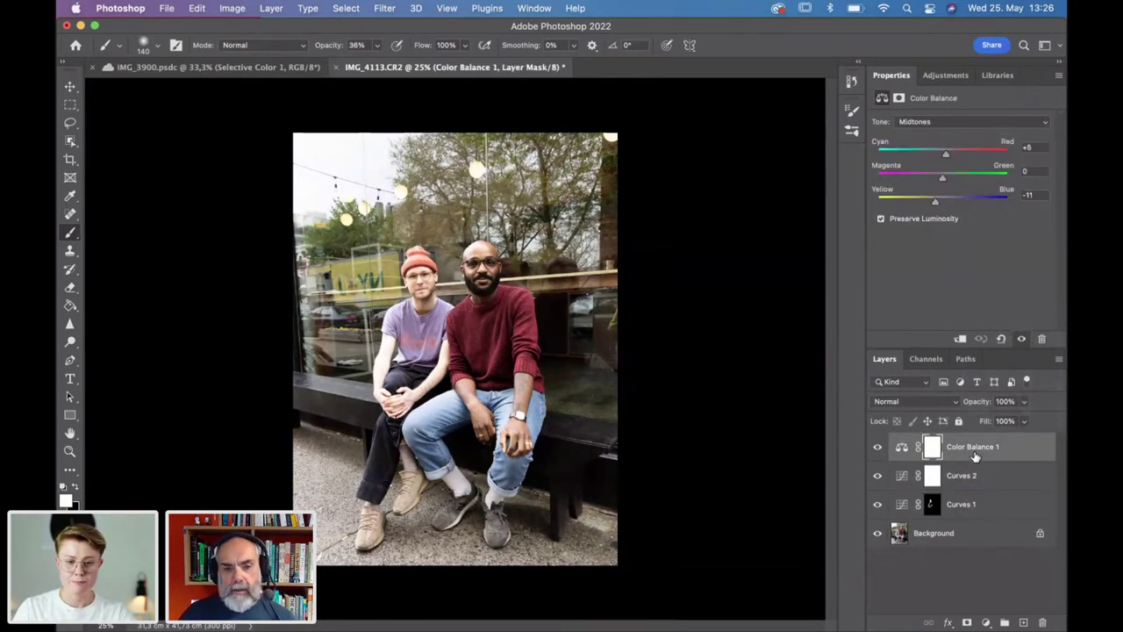
{"action": "left_click", "coordinate": [219, 68]}
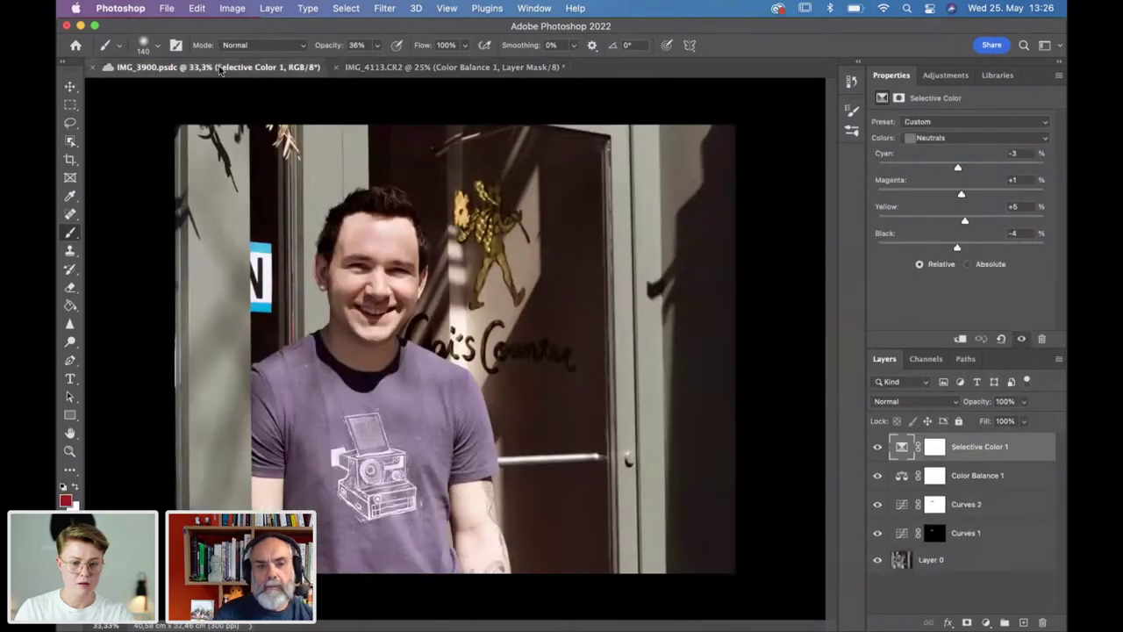
{"action": "left_click", "coordinate": [422, 66]}
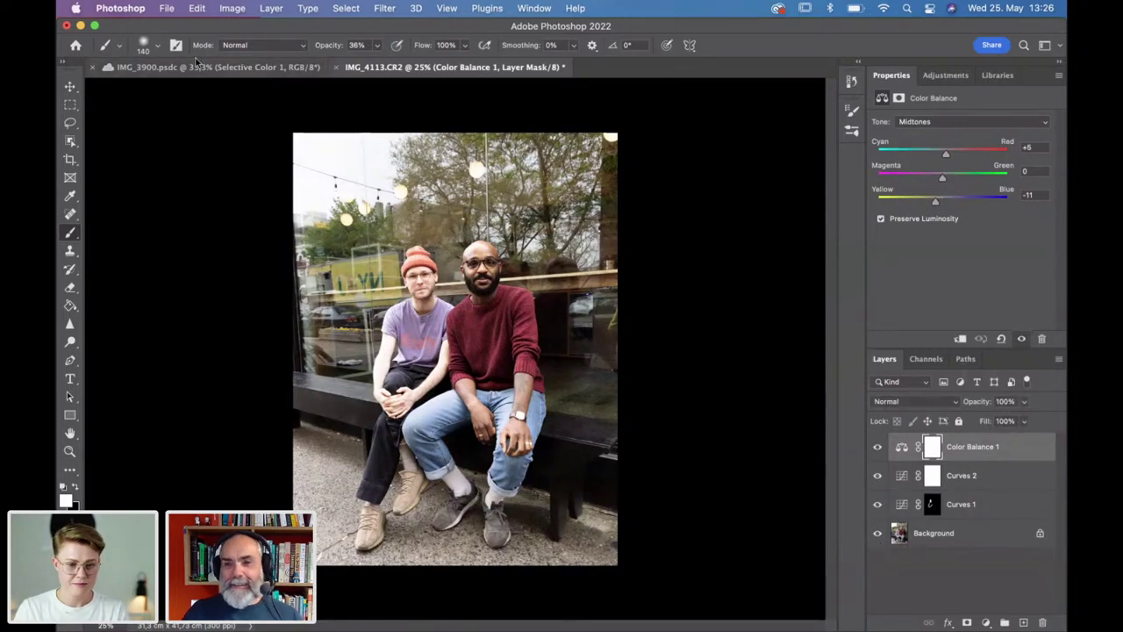
Review the Midtones settings of the Color Balance 1 layer in IMG_3900 and save that document.
{"action": "left_click", "coordinate": [235, 74]}
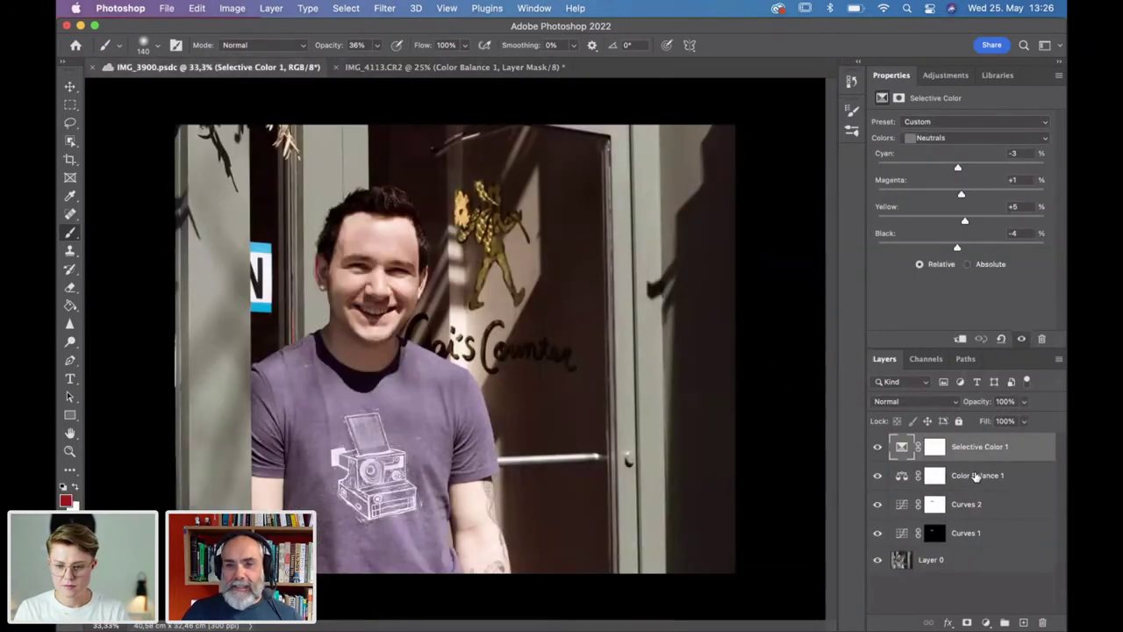
{"action": "left_click", "coordinate": [973, 476]}
{"action": "left_click_drag", "start_coordinate": [936, 201], "coordinate": [936, 205]}
{"action": "key", "text": "ctrl+s"}
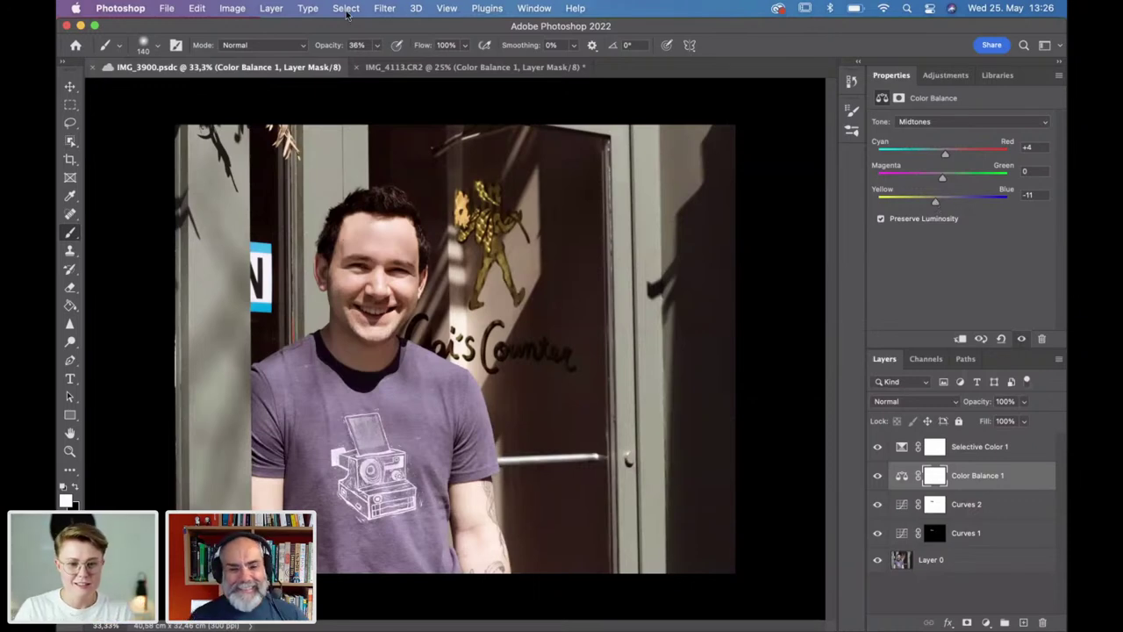
Compare the overall color look of IMG_4113 and IMG_3900 by alternating between the two documents.
{"action": "left_click", "coordinate": [410, 71]}
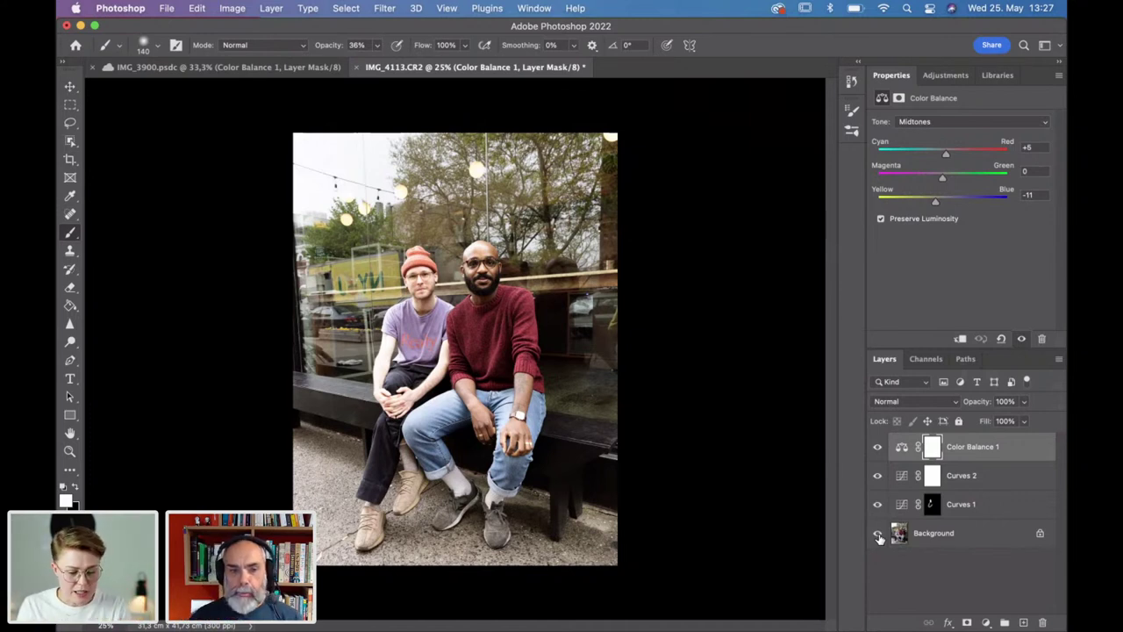
{"action": "left_click", "coordinate": [277, 71]}
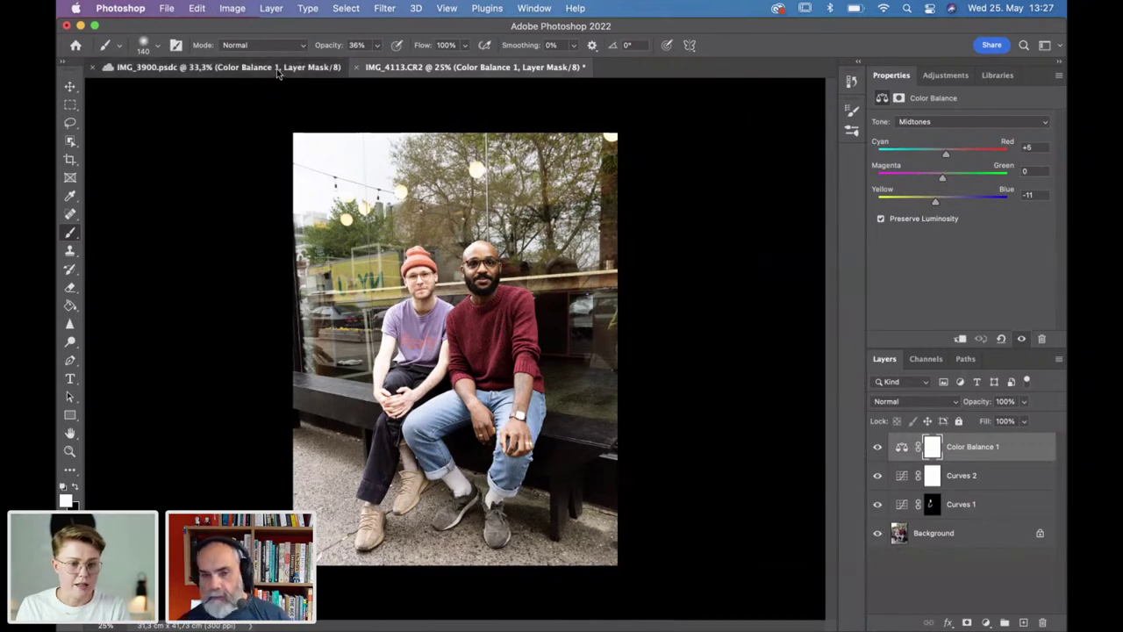
{"action": "left_click", "coordinate": [446, 70]}
{"action": "left_click", "coordinate": [297, 70]}
{"action": "left_click", "coordinate": [445, 70]}
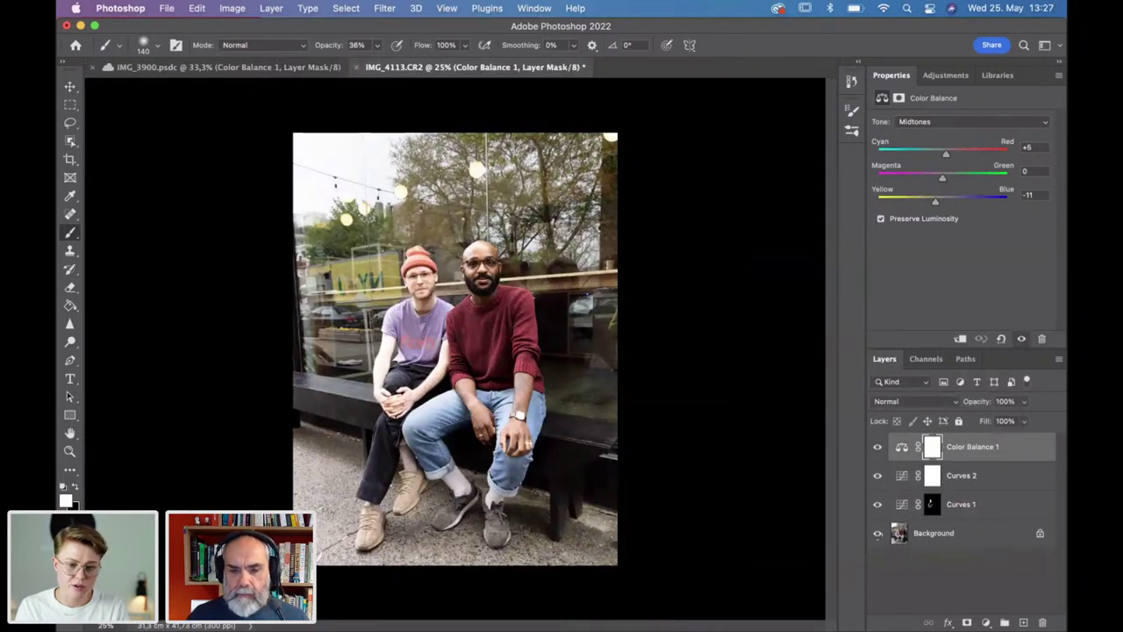
Crop IMG_4113 to a 4:5 portrait format of about 30.22 x 37.78 cm, framing both seated men.
{"action": "left_click", "coordinate": [71, 160]}
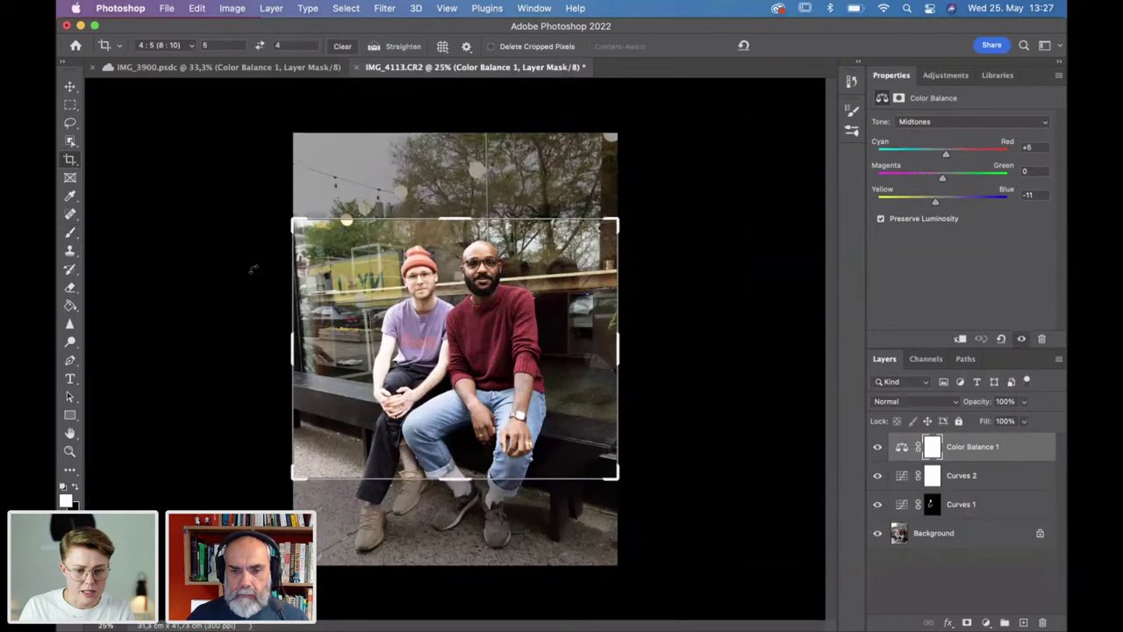
{"action": "left_click", "coordinate": [260, 46]}
{"action": "left_click_drag", "start_coordinate": [291, 343], "coordinate": [300, 344]}
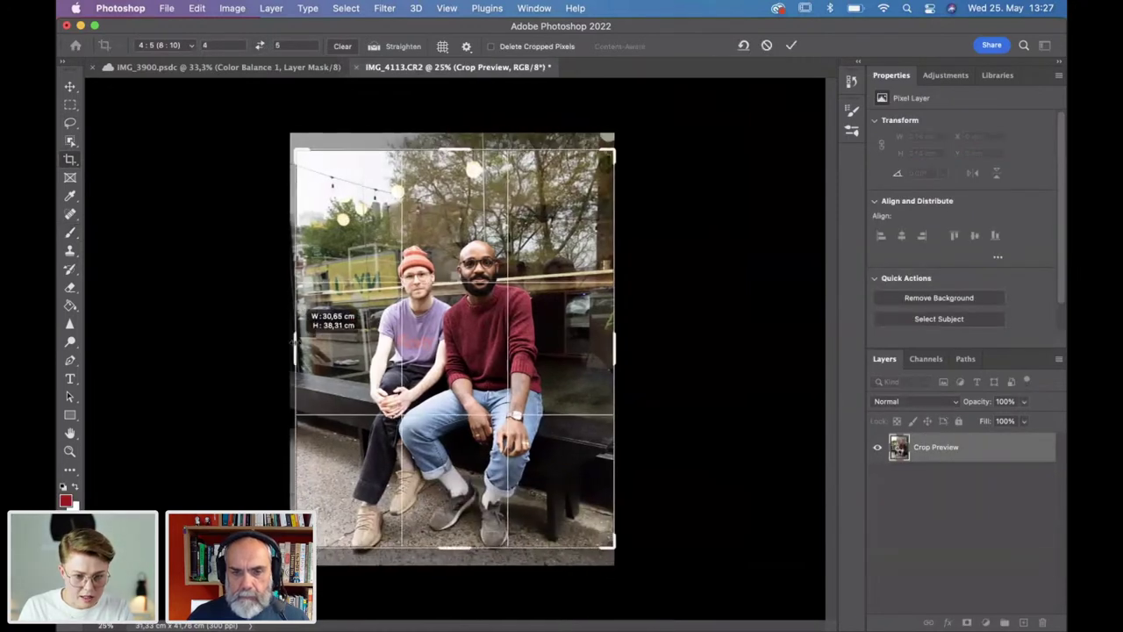
{"action": "left_click_drag", "start_coordinate": [455, 336], "coordinate": [456, 331]}
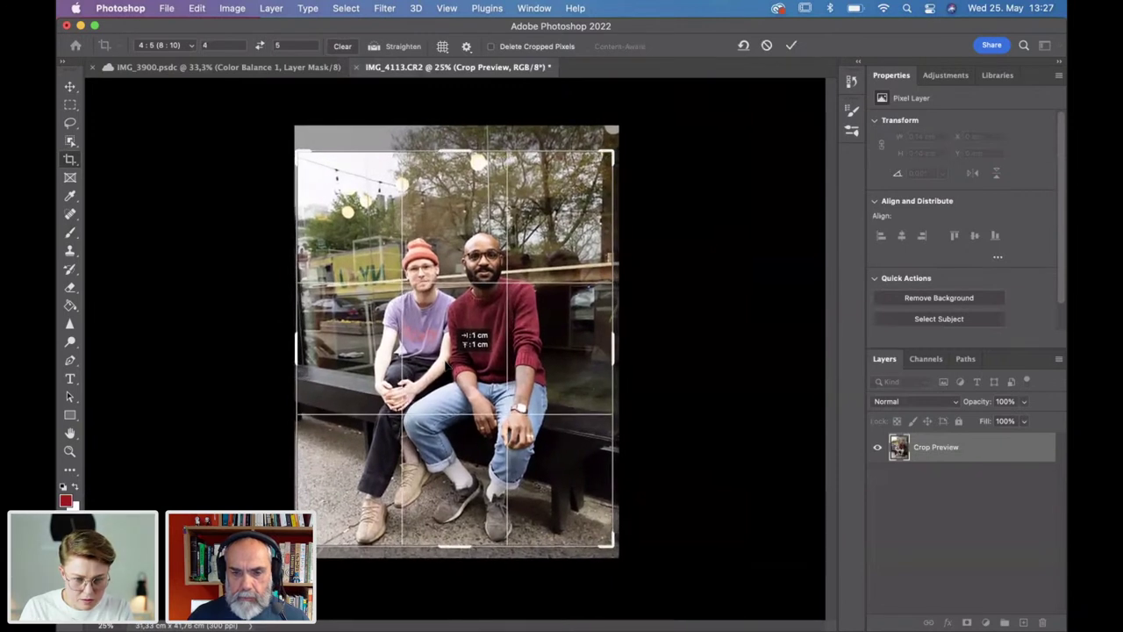
{"action": "left_click_drag", "start_coordinate": [447, 364], "coordinate": [447, 364]}
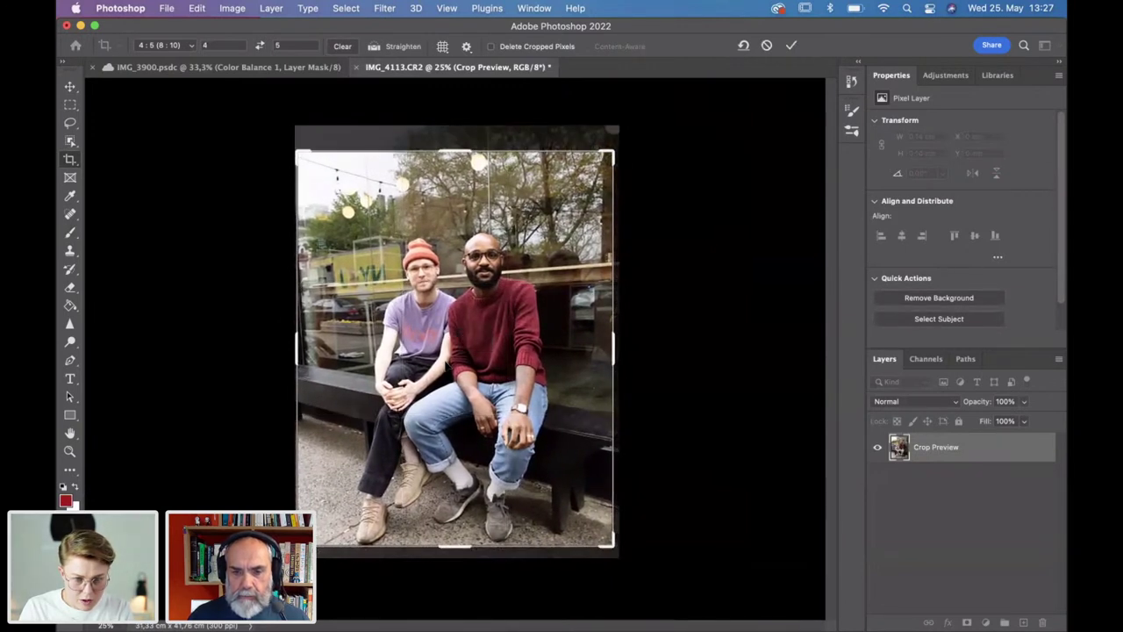
{"action": "left_click_drag", "start_coordinate": [611, 351], "coordinate": [611, 351]}
{"action": "left_click_drag", "start_coordinate": [542, 370], "coordinate": [548, 363]}
{"action": "key", "text": "Return"}
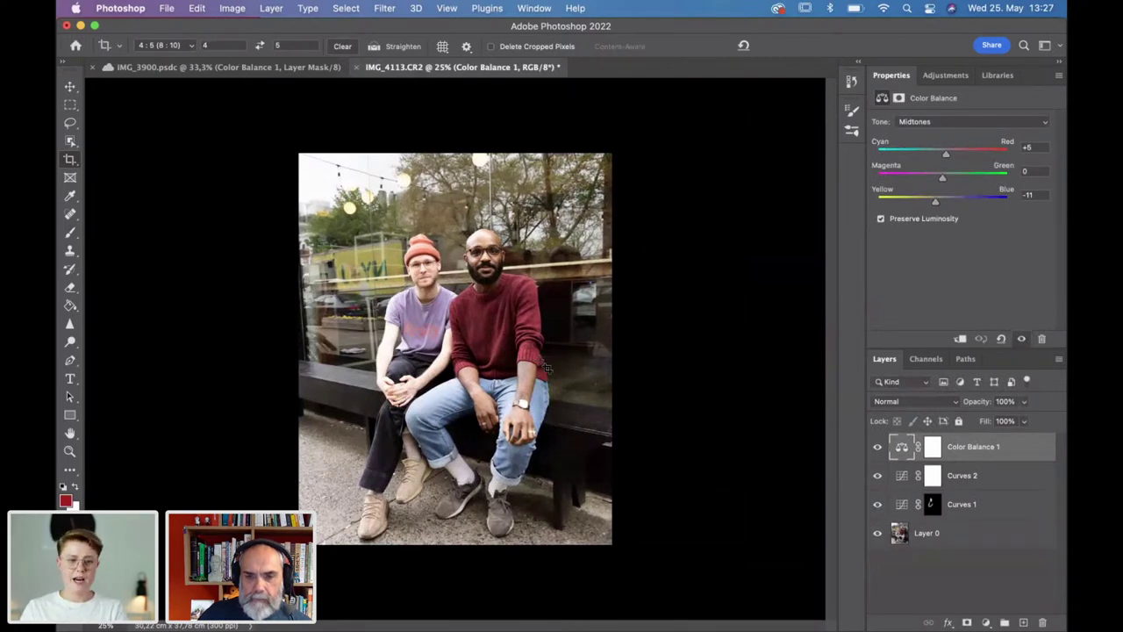
Preview a 4:5 portrait crop on IMG_3900 without applying it, and clear the fixed crop ratio back in IMG_4113.
{"action": "left_click", "coordinate": [246, 67]}
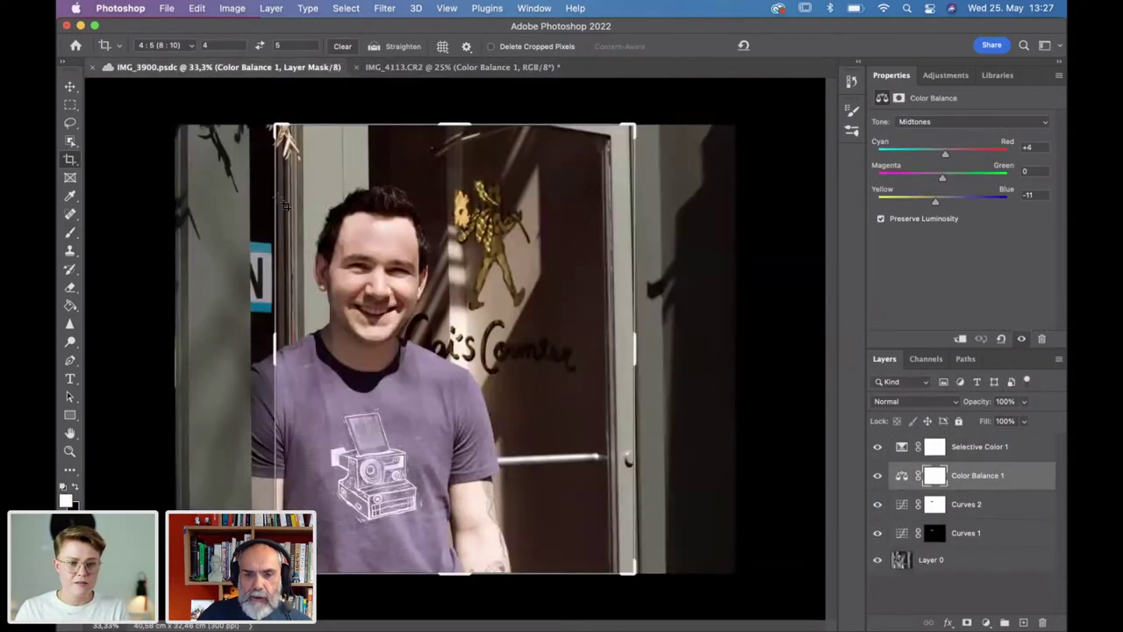
{"action": "left_click", "coordinate": [260, 46]}
{"action": "left_click", "coordinate": [436, 70]}
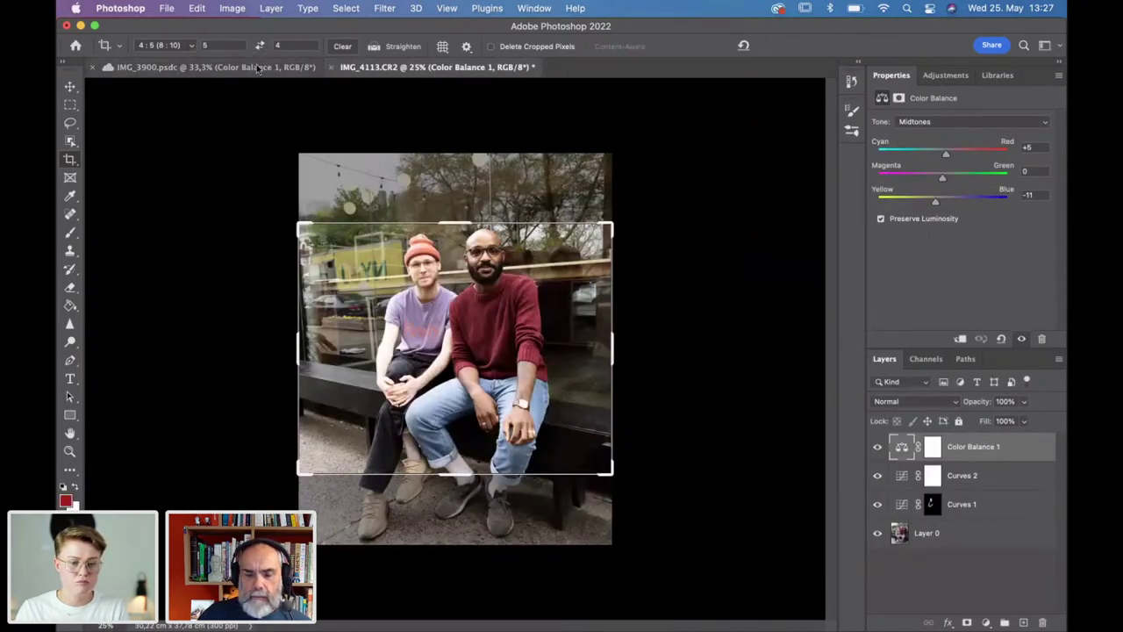
{"action": "left_click", "coordinate": [342, 47]}
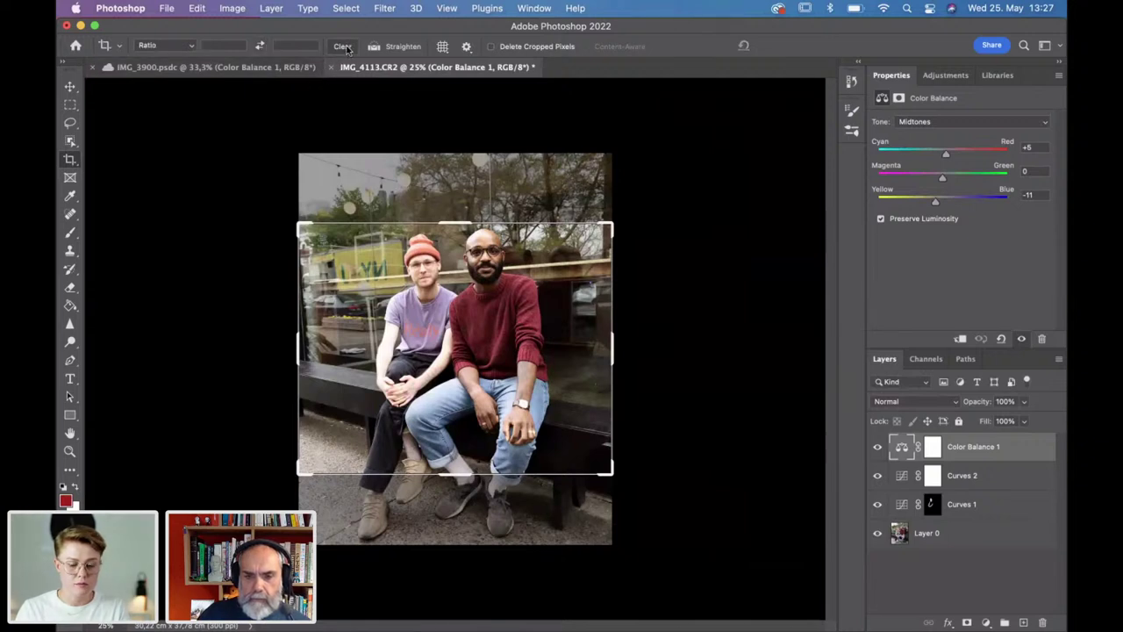
{"action": "left_click", "coordinate": [259, 46]}
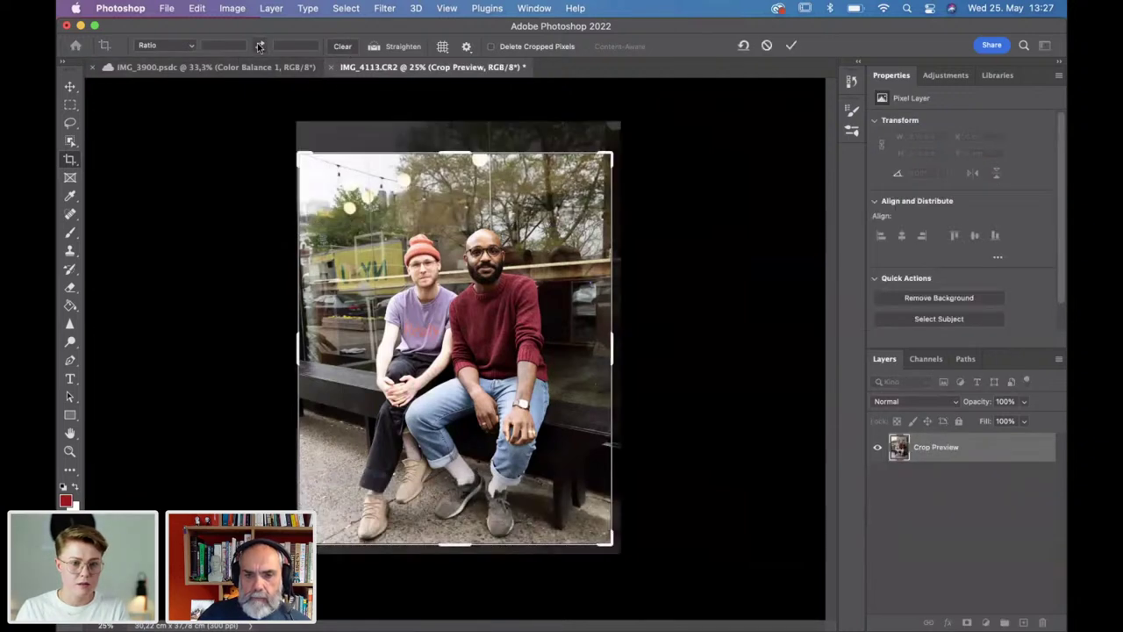
{"action": "key", "text": "Return"}
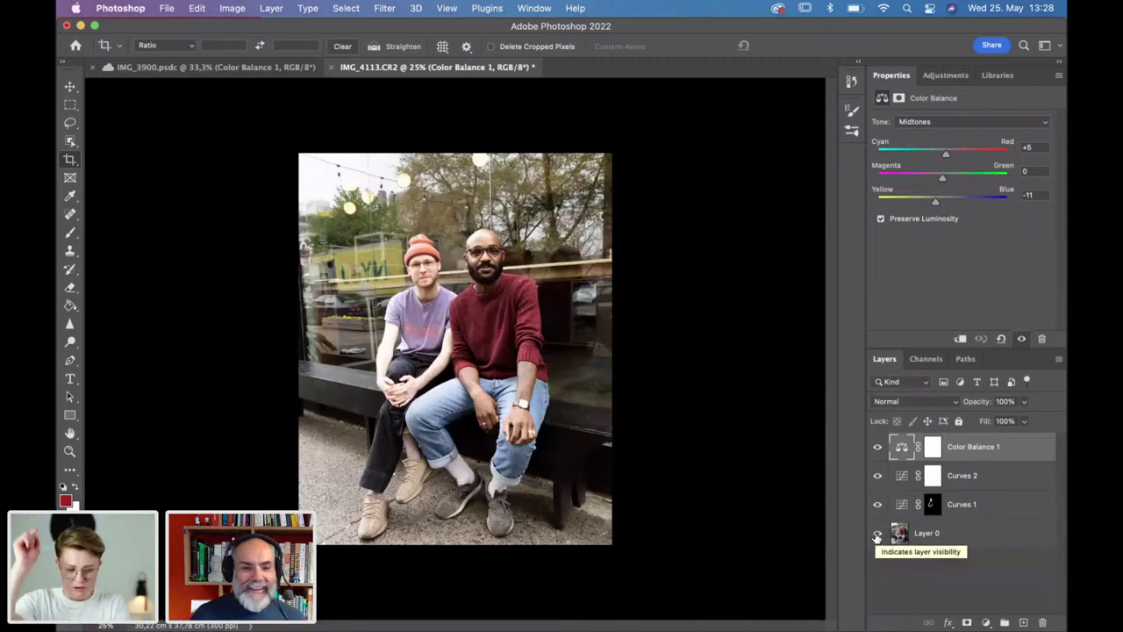
Compare IMG_4113 with and without its adjustment layers and against IMG_3900, leaving the crop as it is.
{"action": "left_click", "coordinate": [876, 534]}
{"action": "left_click", "coordinate": [876, 534]}
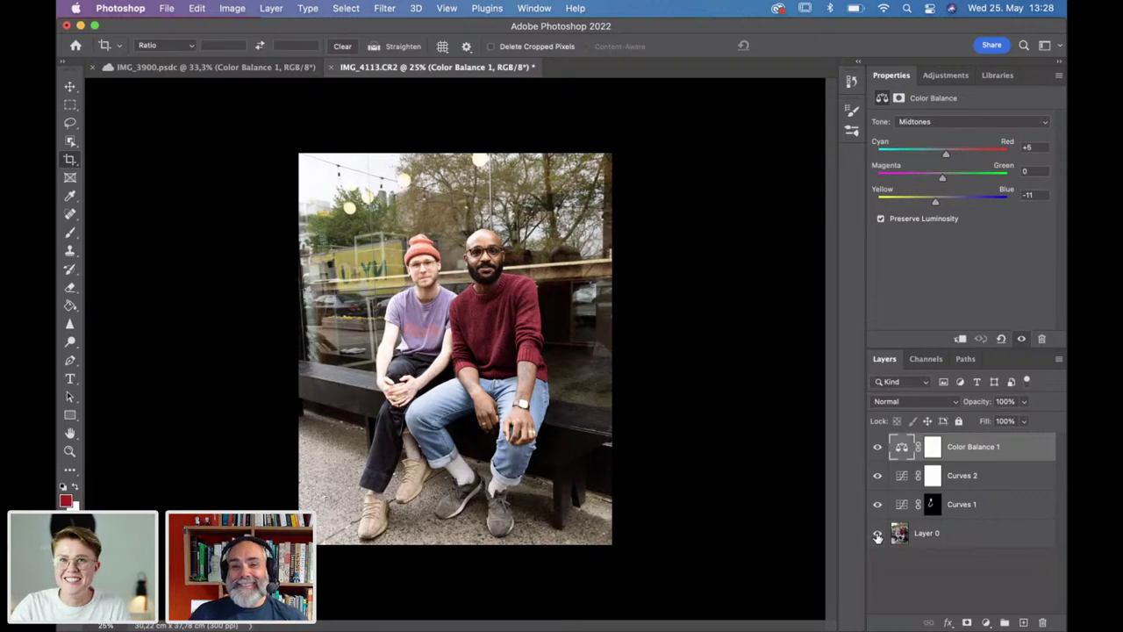
{"action": "left_click", "coordinate": [283, 69]}
{"action": "left_click", "coordinate": [387, 68]}
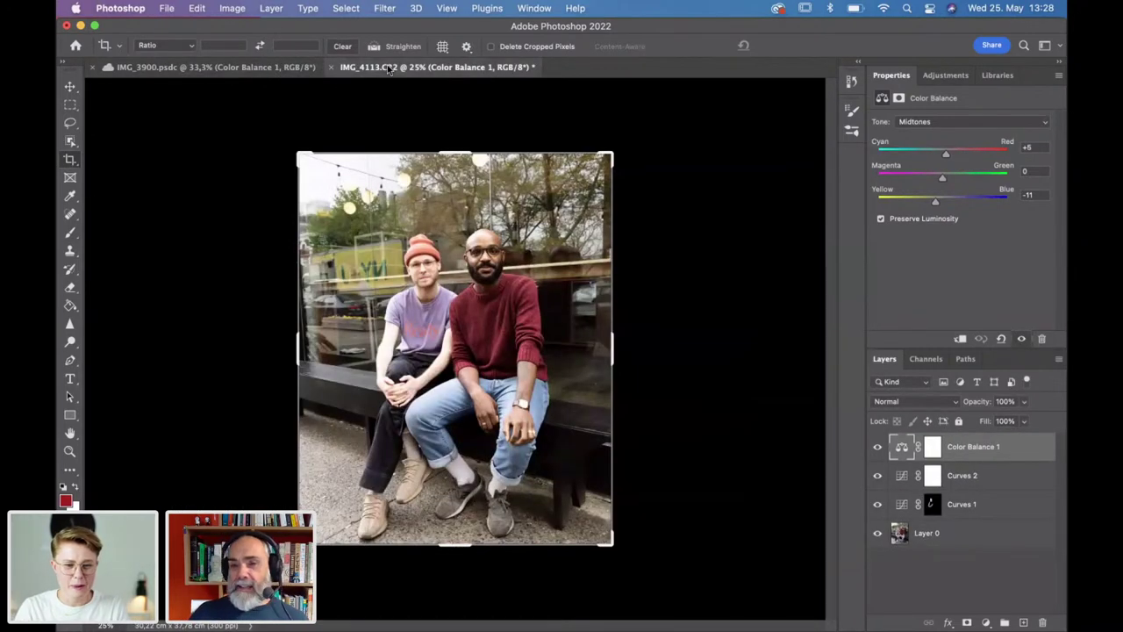
{"action": "left_click", "coordinate": [703, 311]}
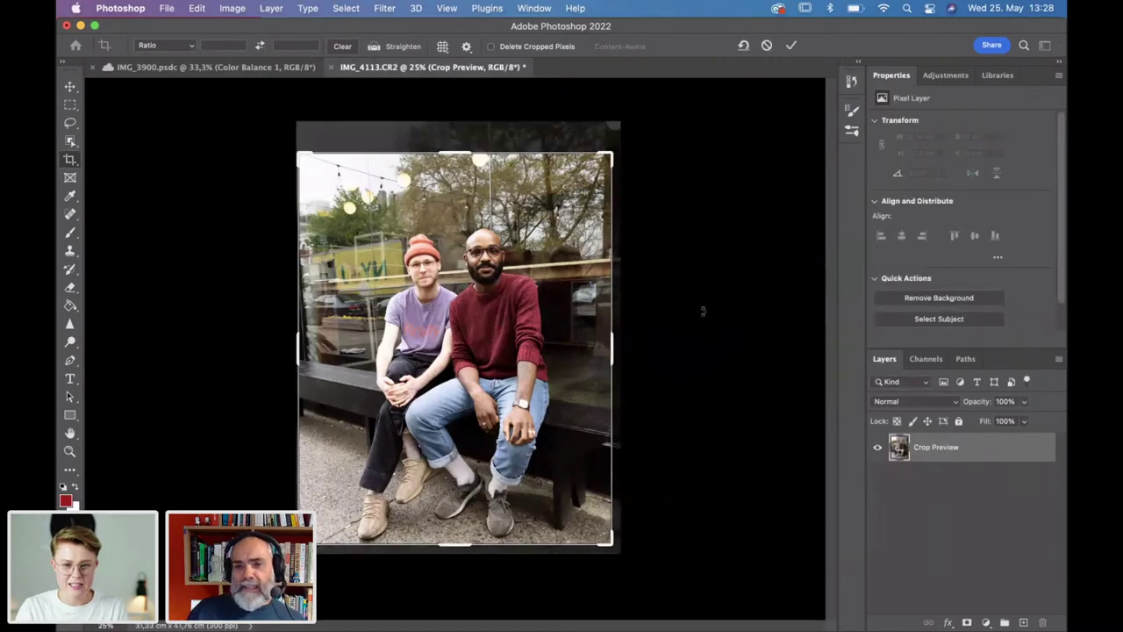
{"action": "key", "text": "Escape"}
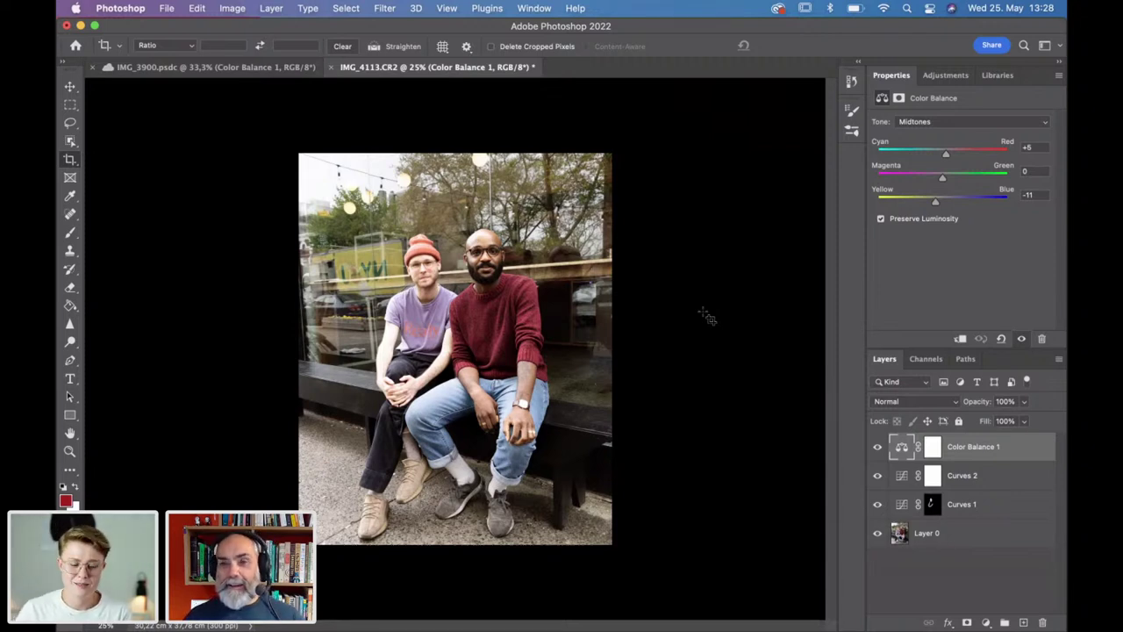
Switch to Finder and open IMG_3966.CR2 from the Queer Food Stories_Portraits folder in Photoshop's Camera Raw.
{"action": "left_click", "coordinate": [211, 597]}
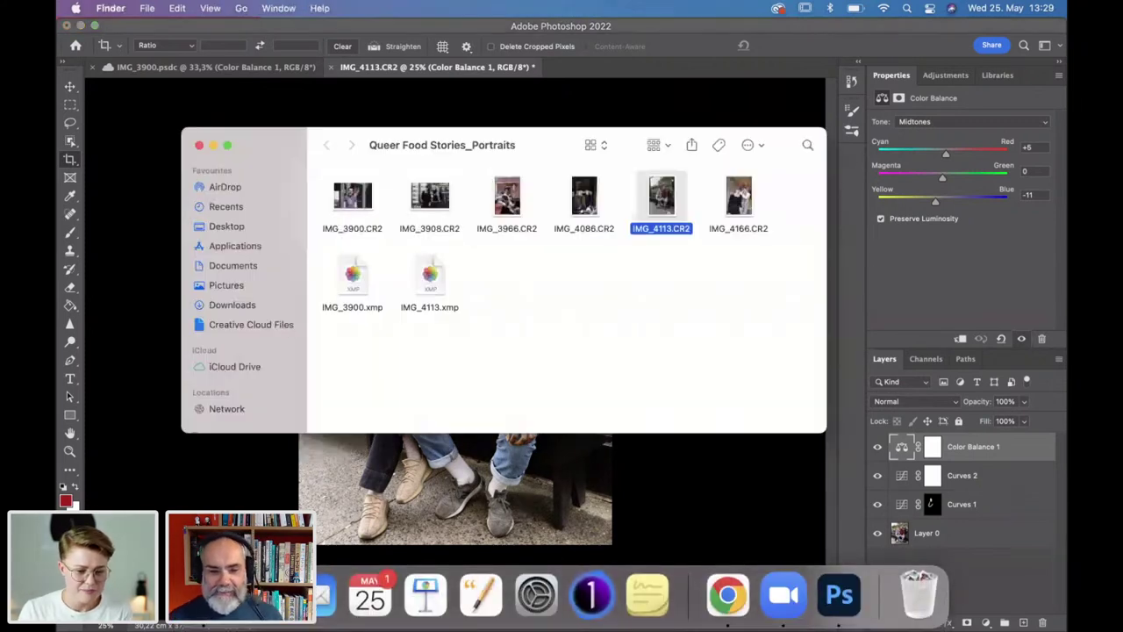
{"action": "left_click", "coordinate": [607, 284]}
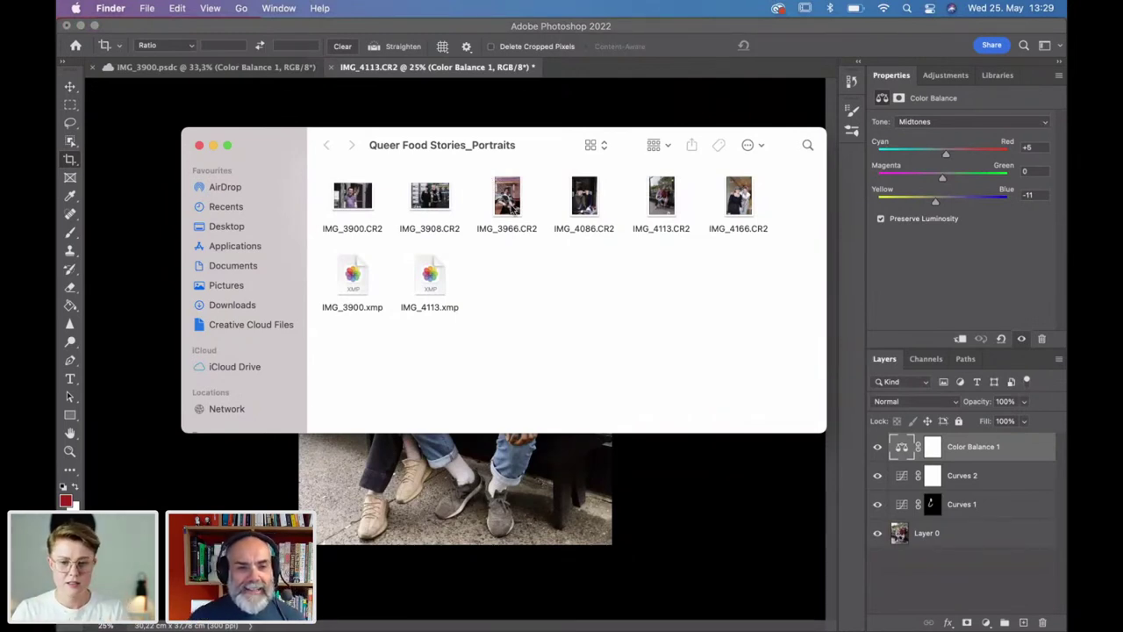
{"action": "right_click", "coordinate": [511, 207]}
{"action": "mouse_move", "coordinate": [541, 231]}
{"action": "left_click", "coordinate": [716, 254]}
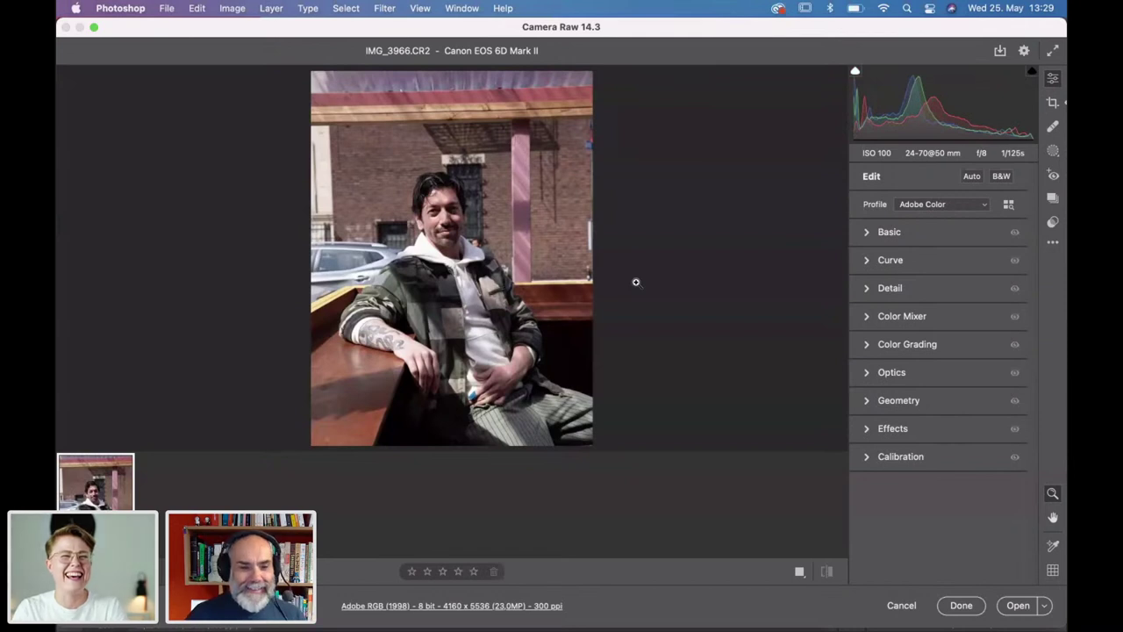
Enable chromatic aberration removal and lens profile corrections for IMG_3966.
{"action": "left_click", "coordinate": [870, 374]}
{"action": "left_click", "coordinate": [869, 422]}
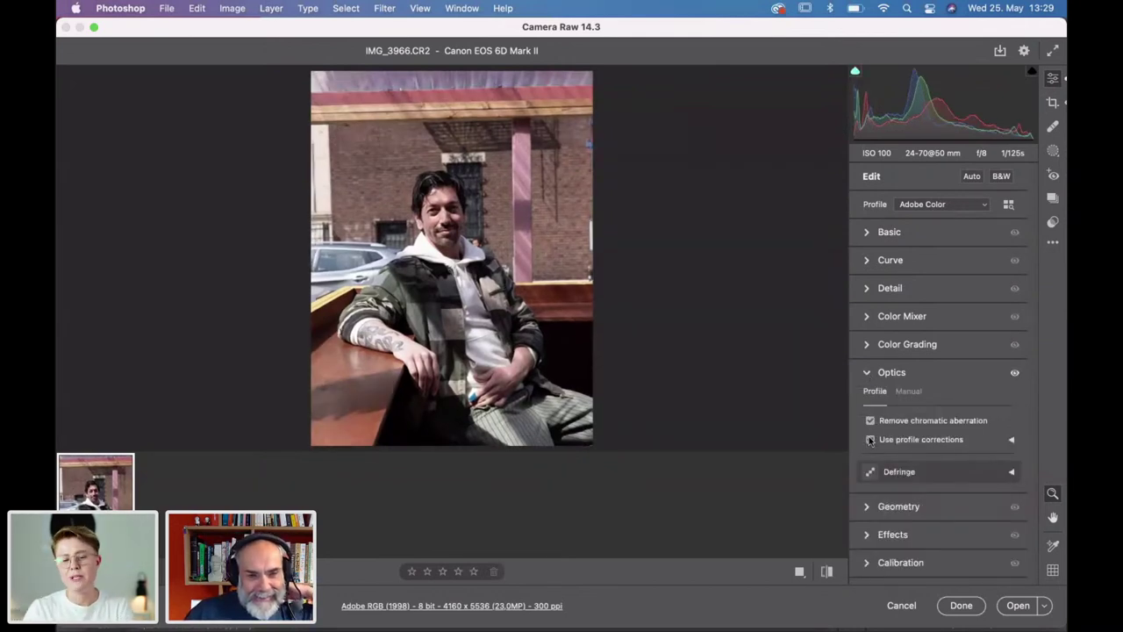
{"action": "left_click", "coordinate": [871, 440]}
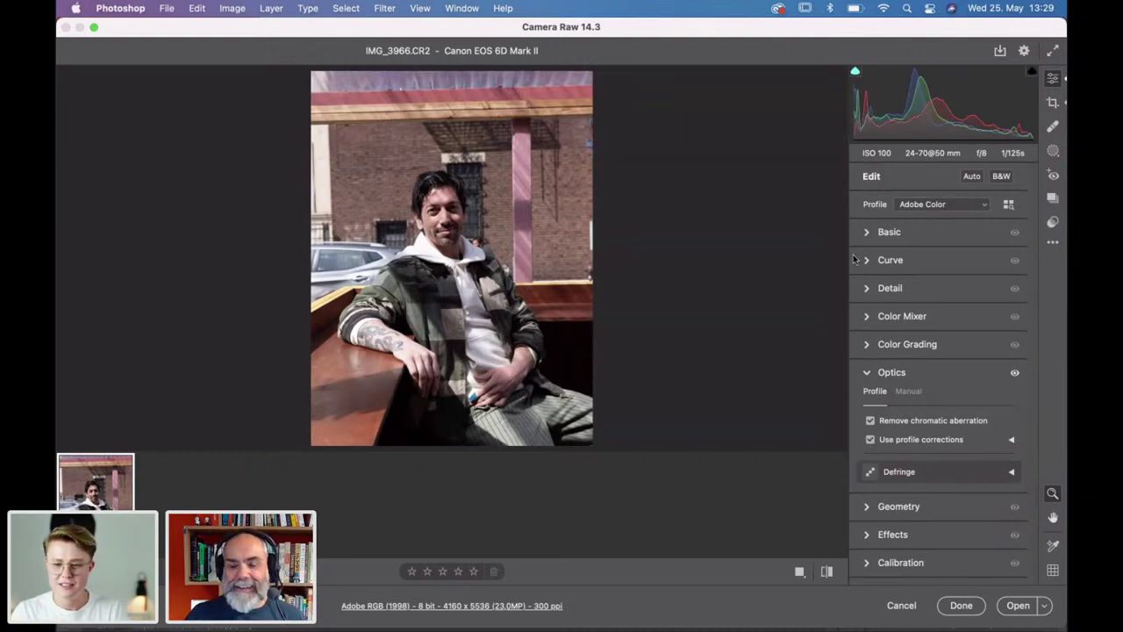
Set the basic tones of IMG_3966 to Highlights +9, Shadows +1, Whites +8 and Blacks -3.
{"action": "left_click", "coordinate": [866, 234]}
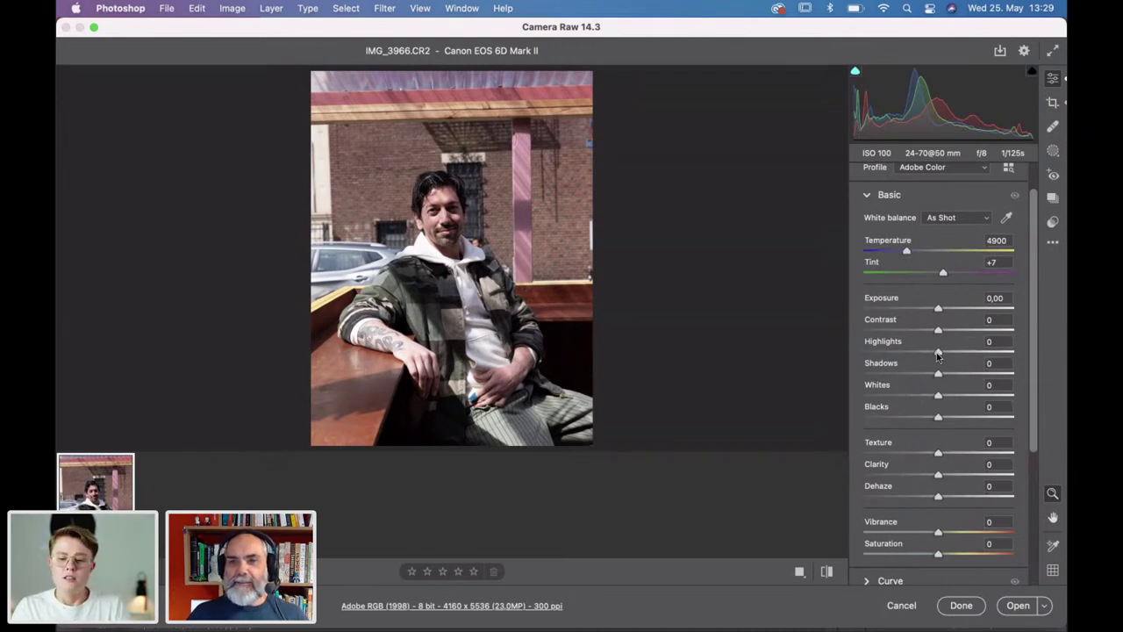
{"action": "left_click_drag", "start_coordinate": [938, 355], "coordinate": [938, 375]}
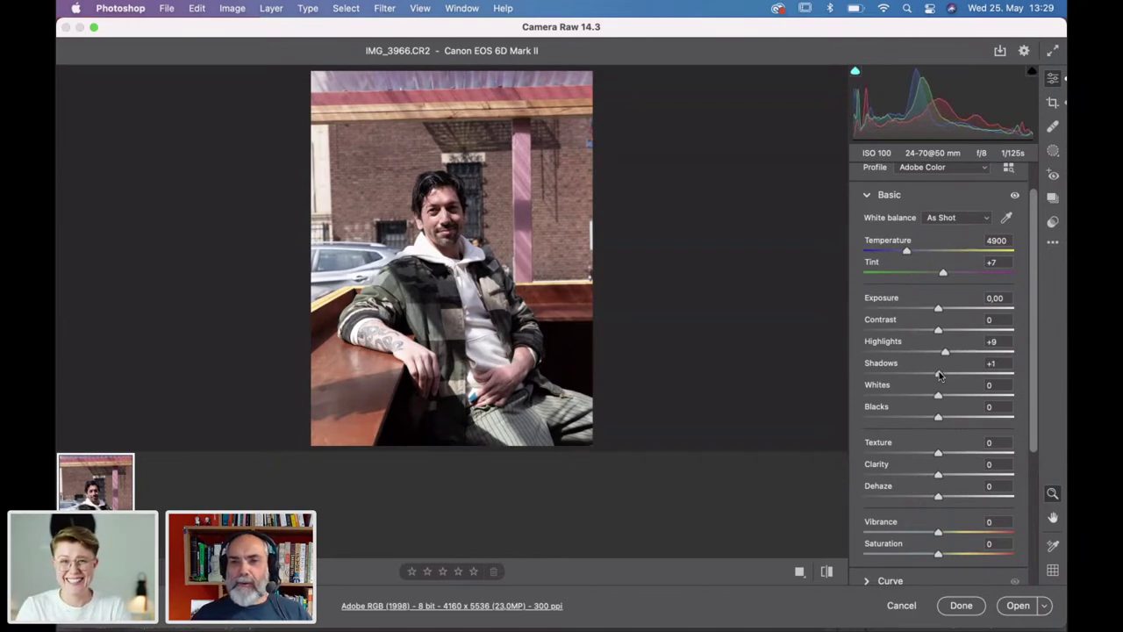
{"action": "left_click_drag", "start_coordinate": [938, 395], "coordinate": [942, 422]}
{"action": "left_click", "coordinate": [943, 396]}
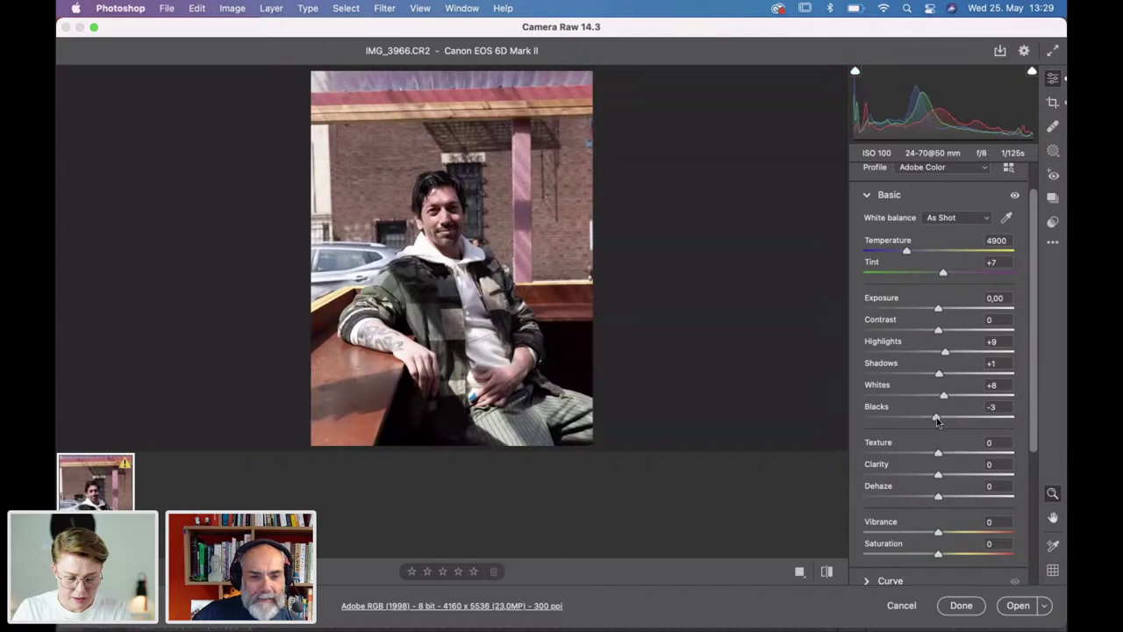
Try small Texture and Clarity changes on IMG_3966, such as Texture -1 and Clarity +4, and return both to 0.
{"action": "scroll", "coordinate": [971, 387], "scroll_direction": "down", "scroll_amount": 3}
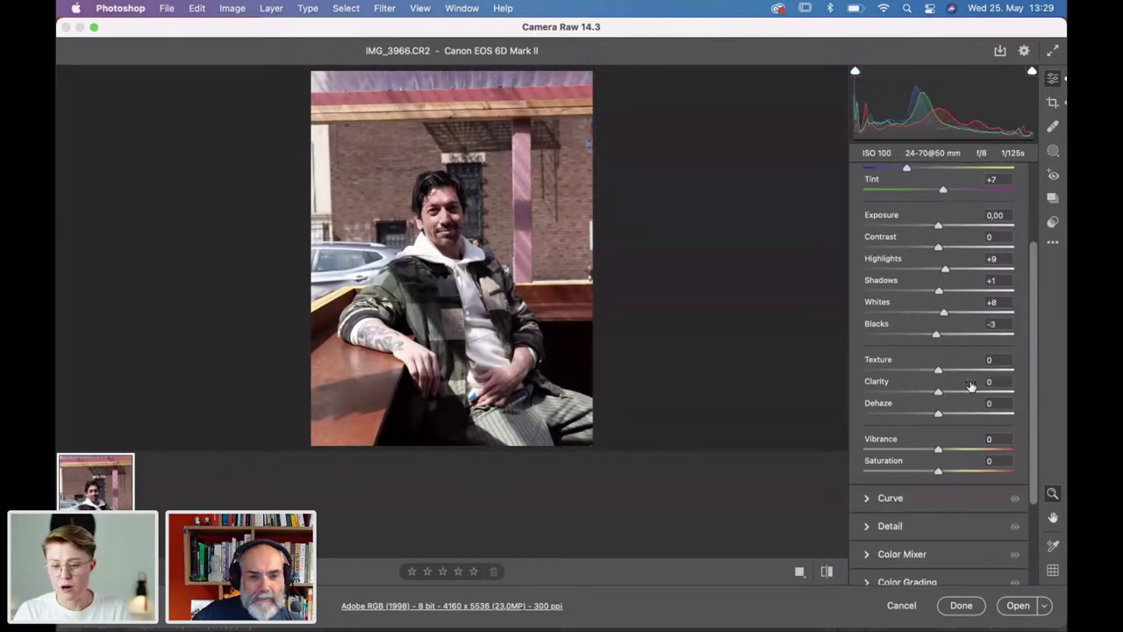
{"action": "scroll", "coordinate": [971, 387], "scroll_direction": "down", "scroll_amount": 4}
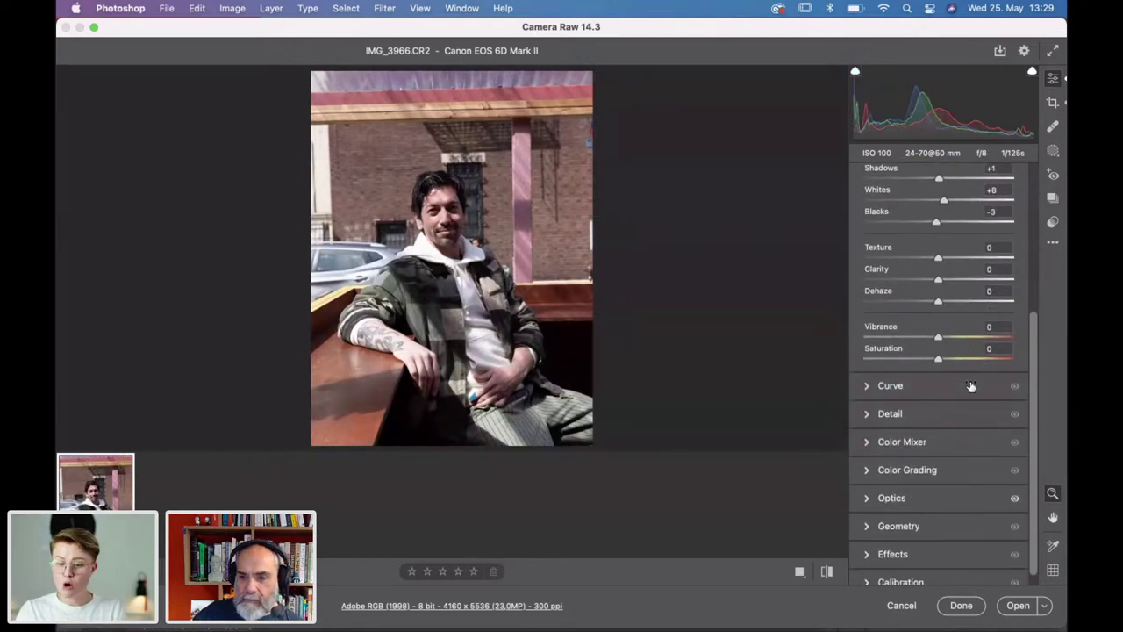
{"action": "scroll", "coordinate": [971, 387], "scroll_direction": "down", "scroll_amount": 1}
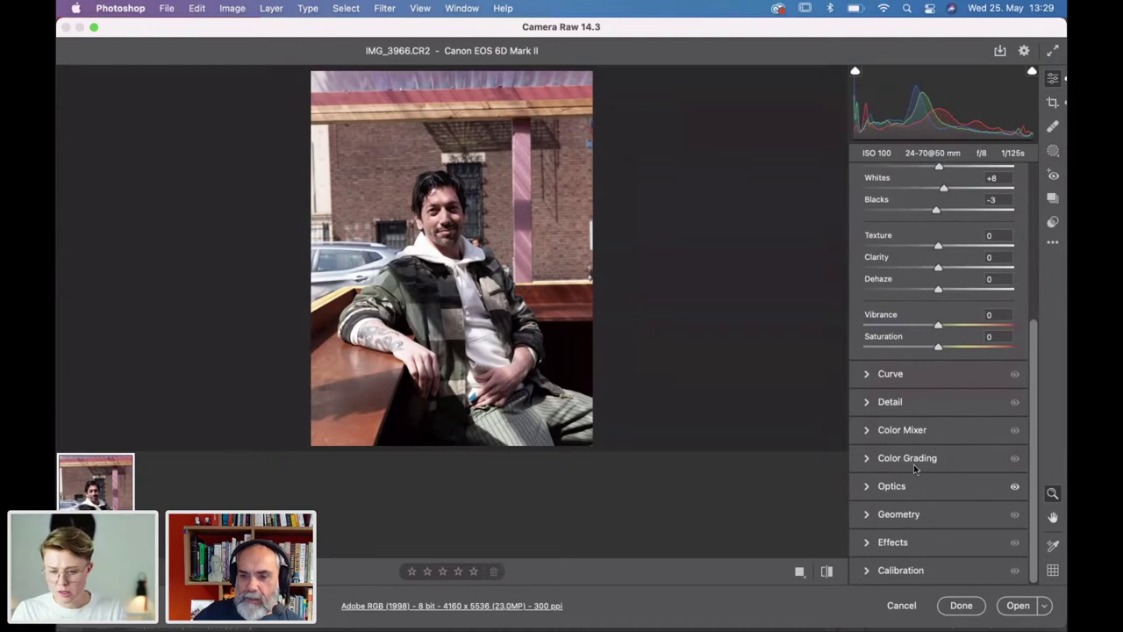
{"action": "scroll", "coordinate": [919, 469], "scroll_direction": "up", "scroll_amount": 6}
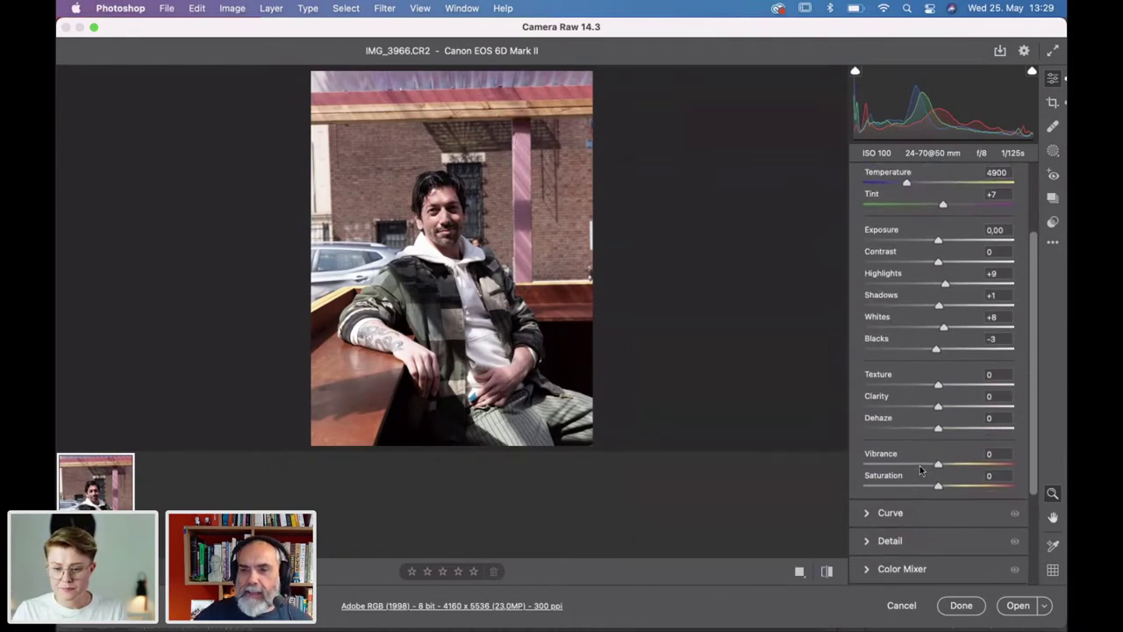
{"action": "scroll", "coordinate": [919, 470], "scroll_direction": "up", "scroll_amount": 3}
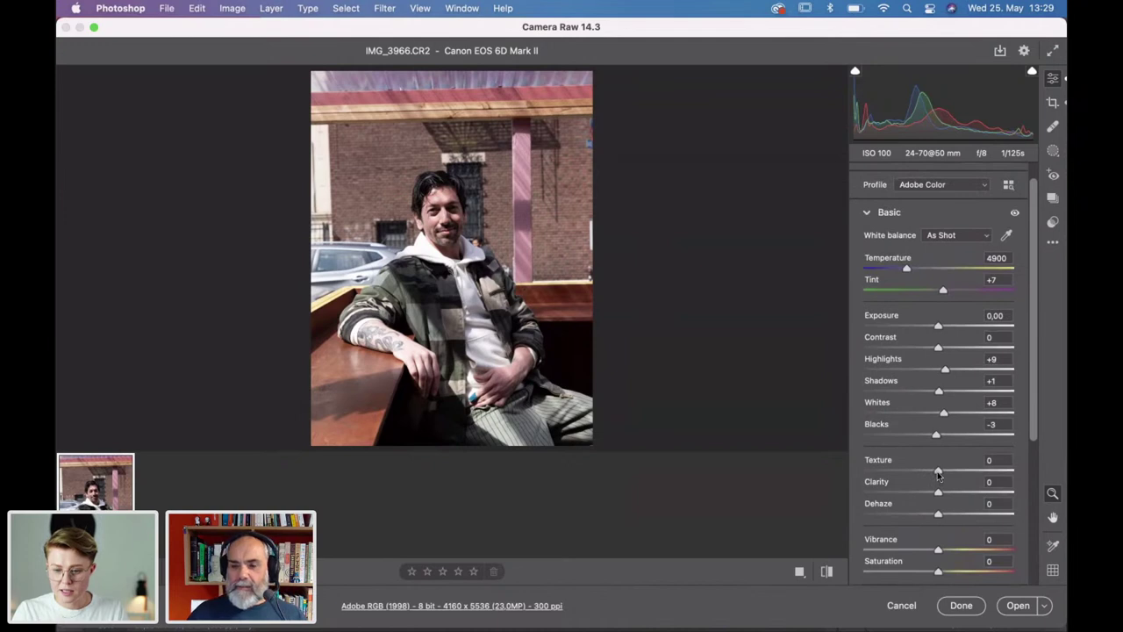
{"action": "mouse_move", "coordinate": [938, 474]}
{"action": "left_mouse_down"}
{"action": "mouse_move", "coordinate": [971, 476]}
{"action": "mouse_move", "coordinate": [937, 474]}
{"action": "left_mouse_up"}
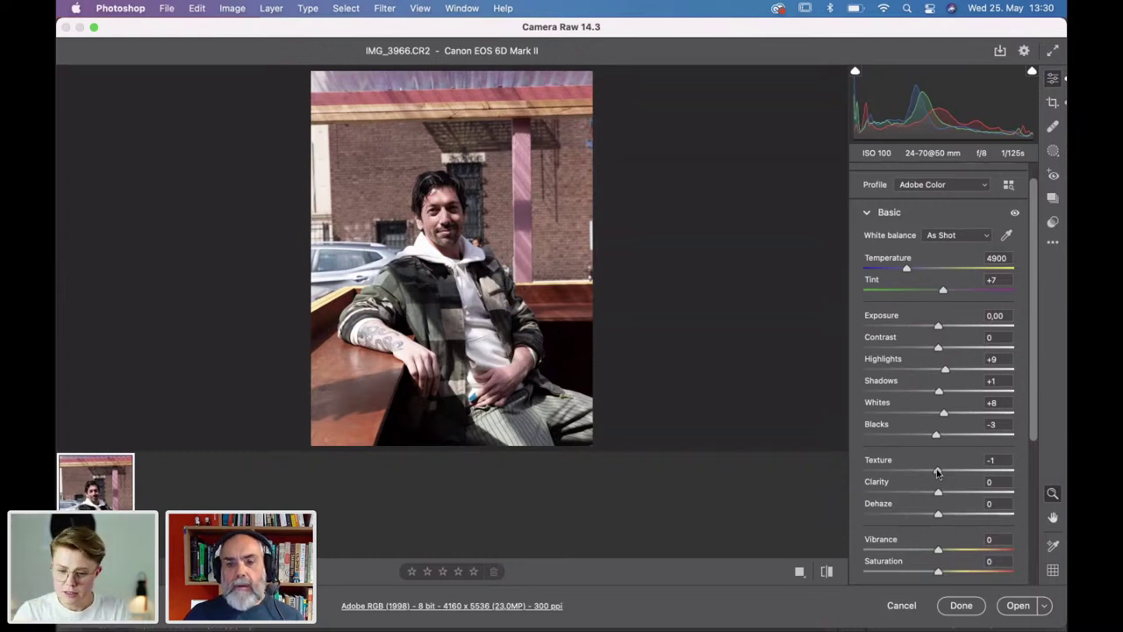
{"action": "left_click_drag", "start_coordinate": [936, 471], "coordinate": [936, 472]}
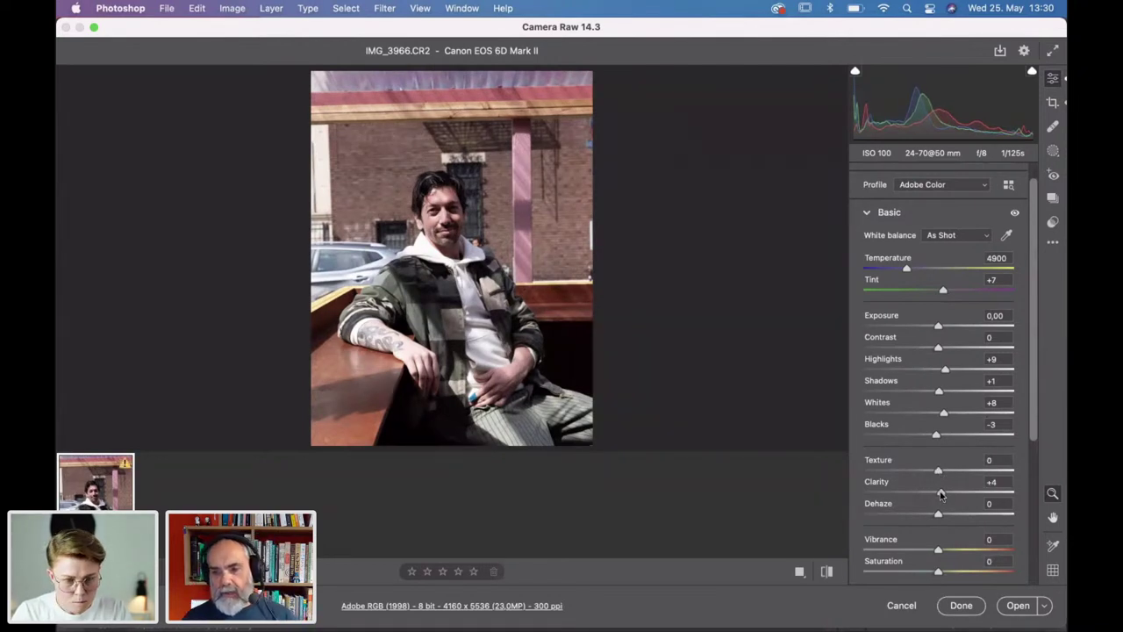
{"action": "mouse_move", "coordinate": [937, 494]}
{"action": "left_mouse_down"}
{"action": "mouse_move", "coordinate": [1031, 494]}
{"action": "mouse_move", "coordinate": [937, 492]}
{"action": "left_mouse_up"}
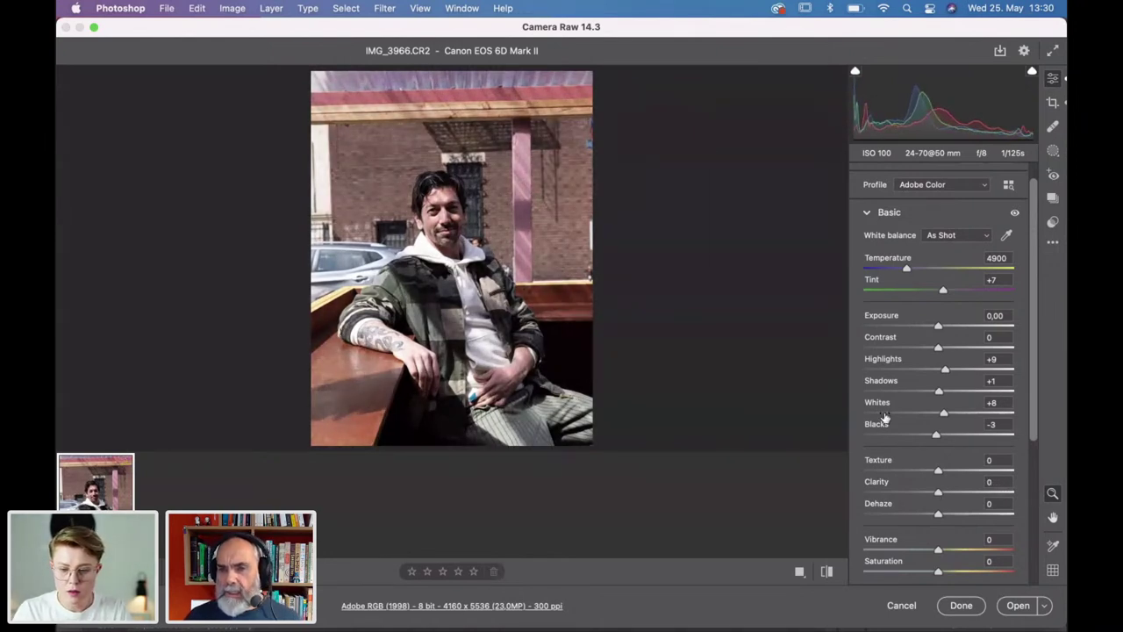
Shape the parametric tone curve of IMG_3966 with Highlights +11, Lights +12, Darks -2 and Shadows -2.
{"action": "scroll", "coordinate": [929, 426], "scroll_direction": "down", "scroll_amount": 5}
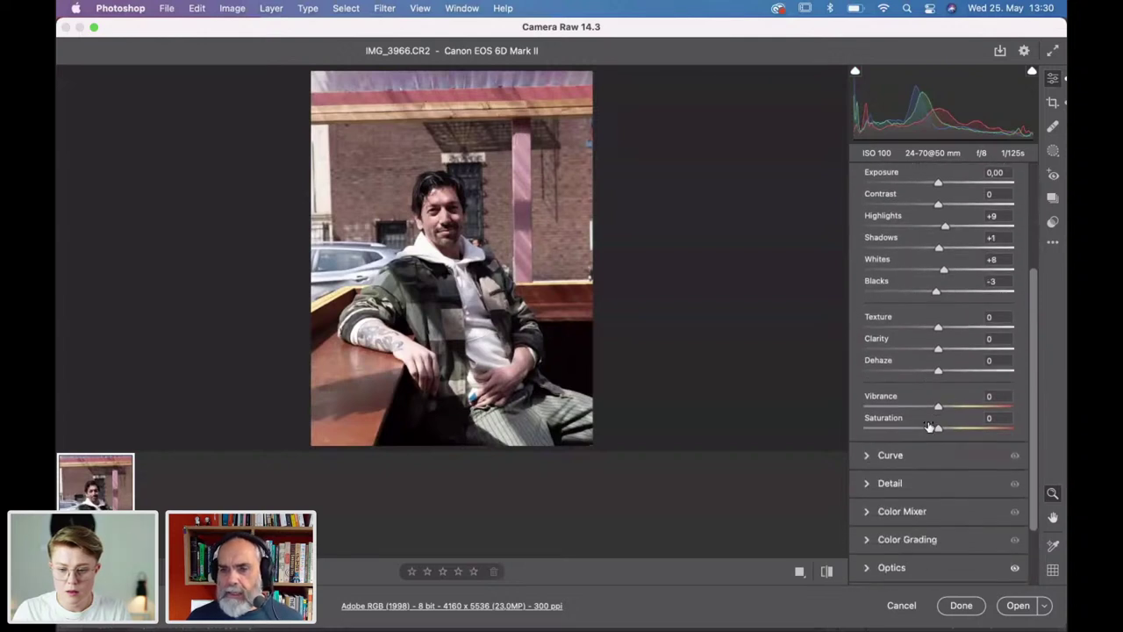
{"action": "scroll", "coordinate": [929, 427], "scroll_direction": "down", "scroll_amount": 3}
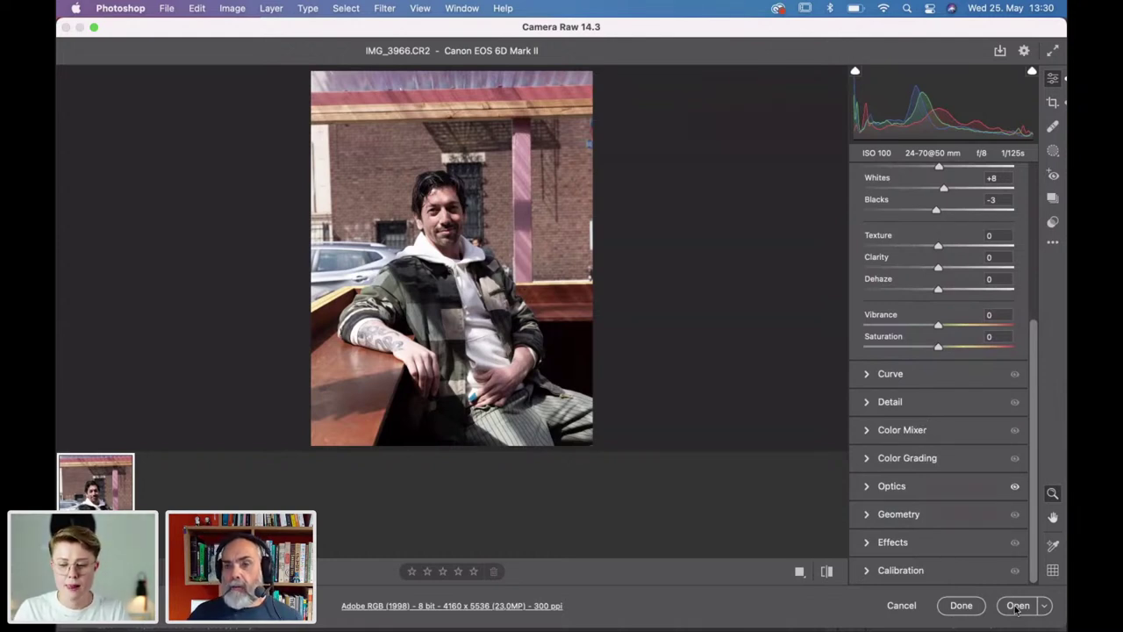
{"action": "left_click", "coordinate": [866, 374]}
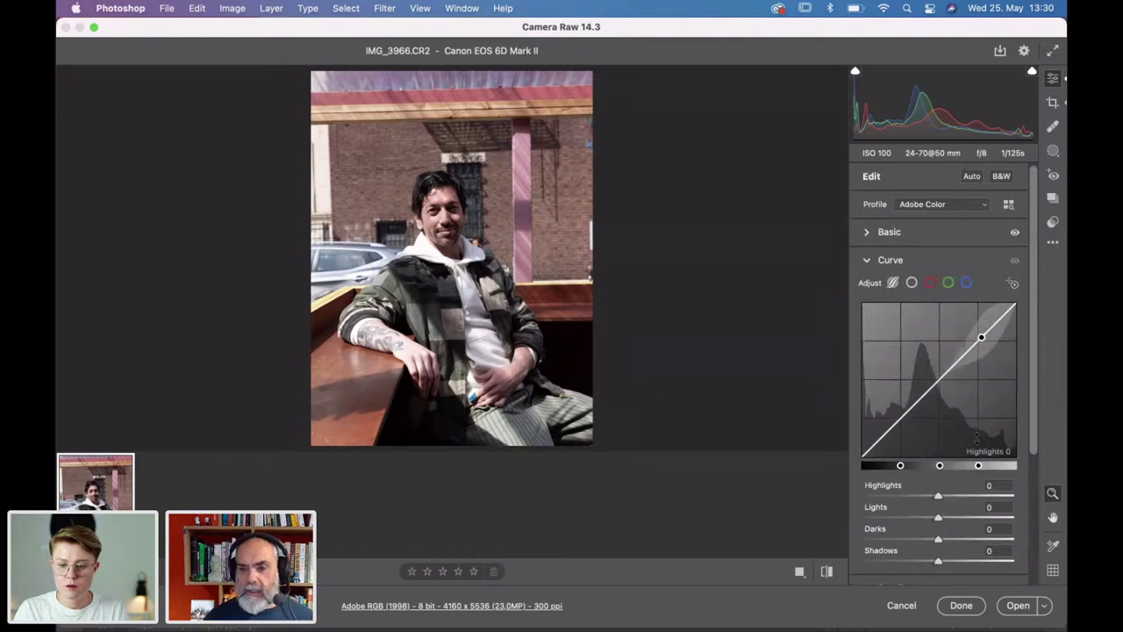
{"action": "left_click_drag", "start_coordinate": [939, 496], "coordinate": [937, 542]}
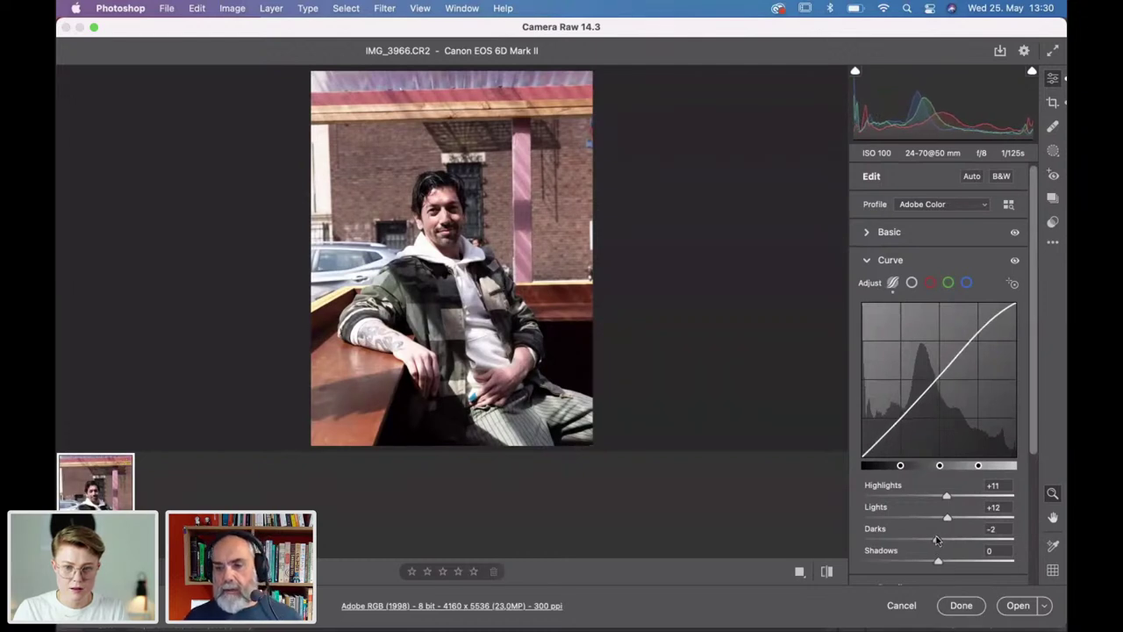
{"action": "scroll", "coordinate": [995, 368], "scroll_direction": "down", "scroll_amount": 2}
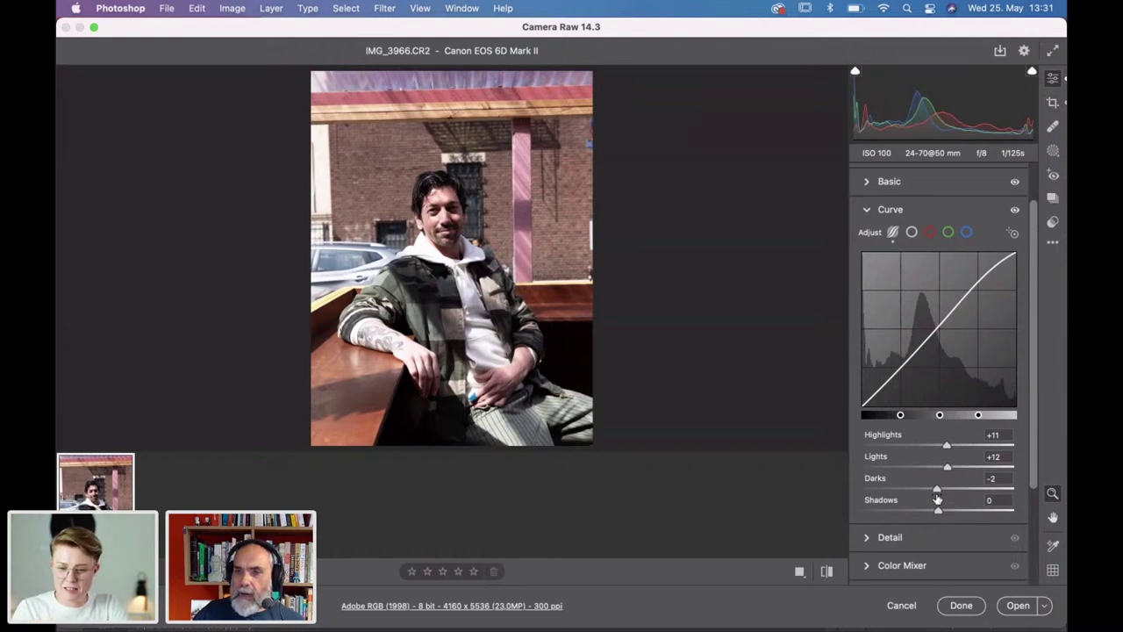
{"action": "left_click_drag", "start_coordinate": [937, 513], "coordinate": [936, 513]}
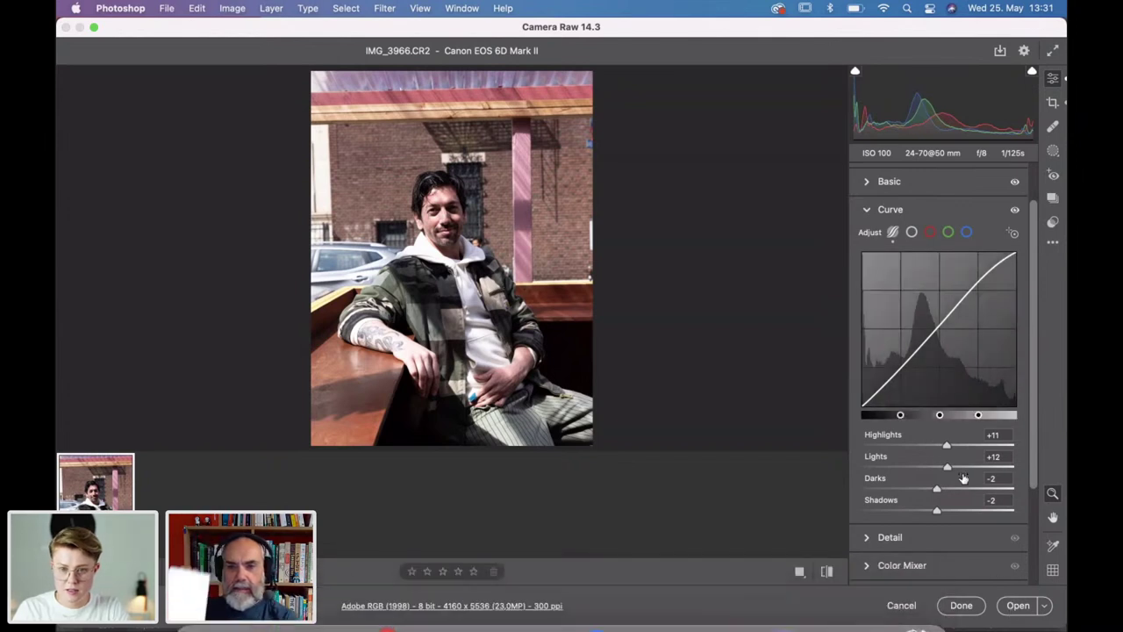
Open the developed IMG_3966 in Photoshop and crop it at the 4:5 (8:10) ratio to about 33.7 × 42.2 cm.
{"action": "left_click", "coordinate": [1011, 609]}
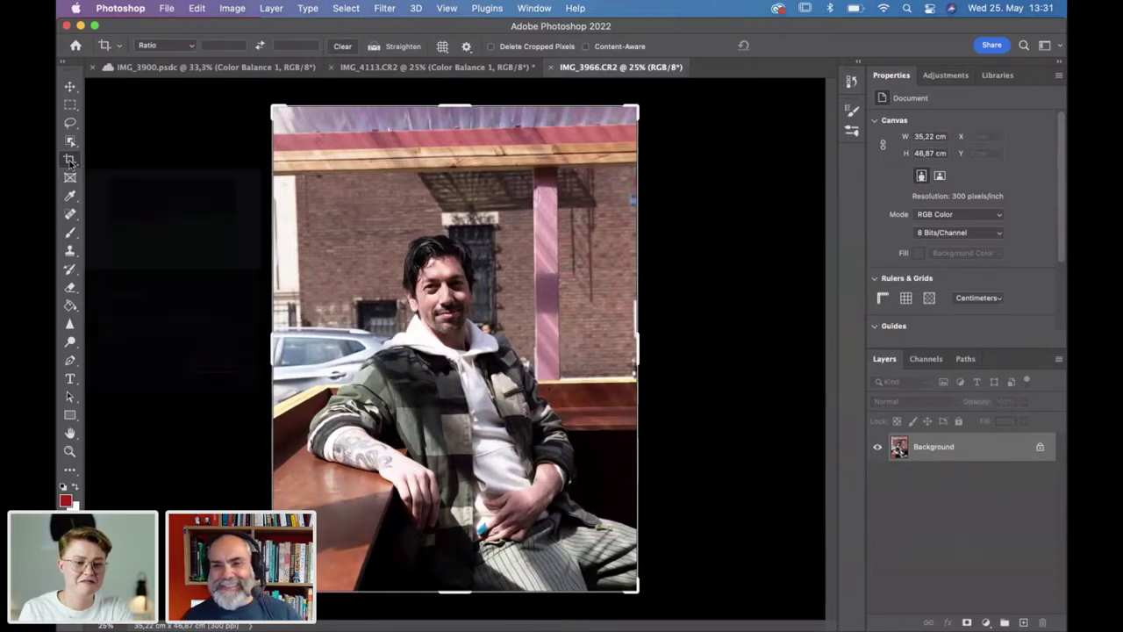
{"action": "left_click", "coordinate": [193, 45]}
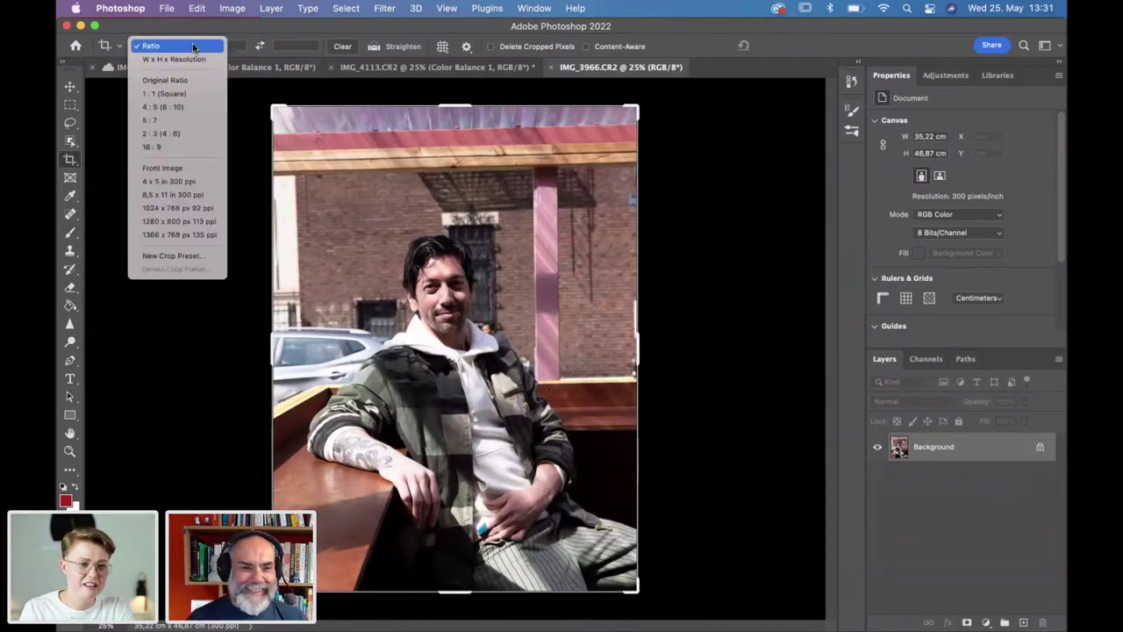
{"action": "left_click", "coordinate": [175, 107]}
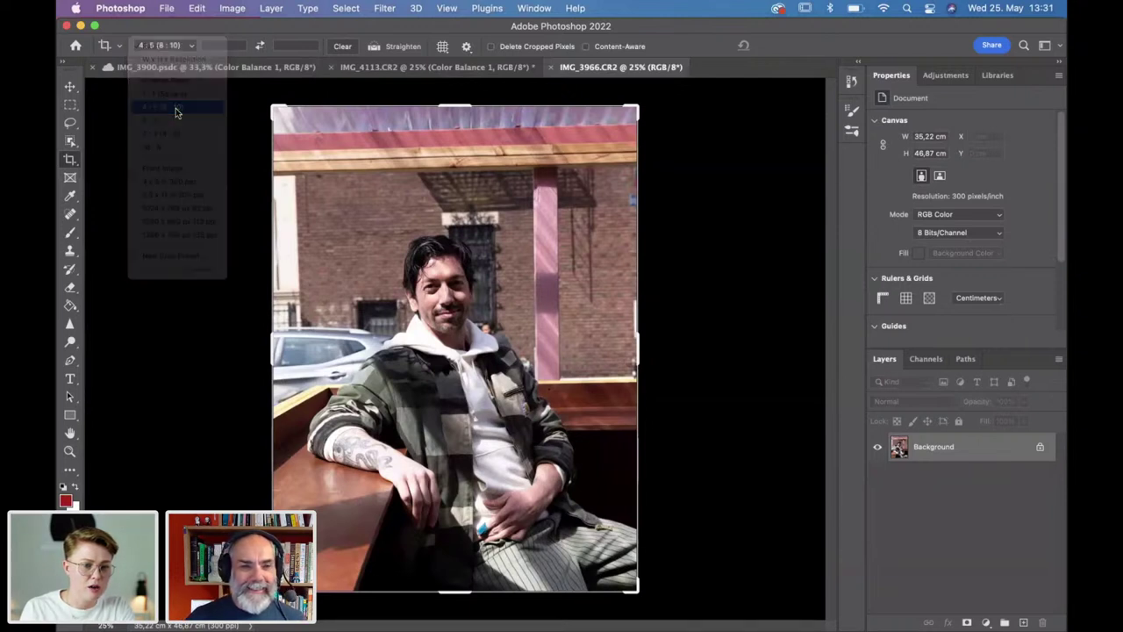
{"action": "left_click_drag", "start_coordinate": [386, 447], "coordinate": [403, 424]}
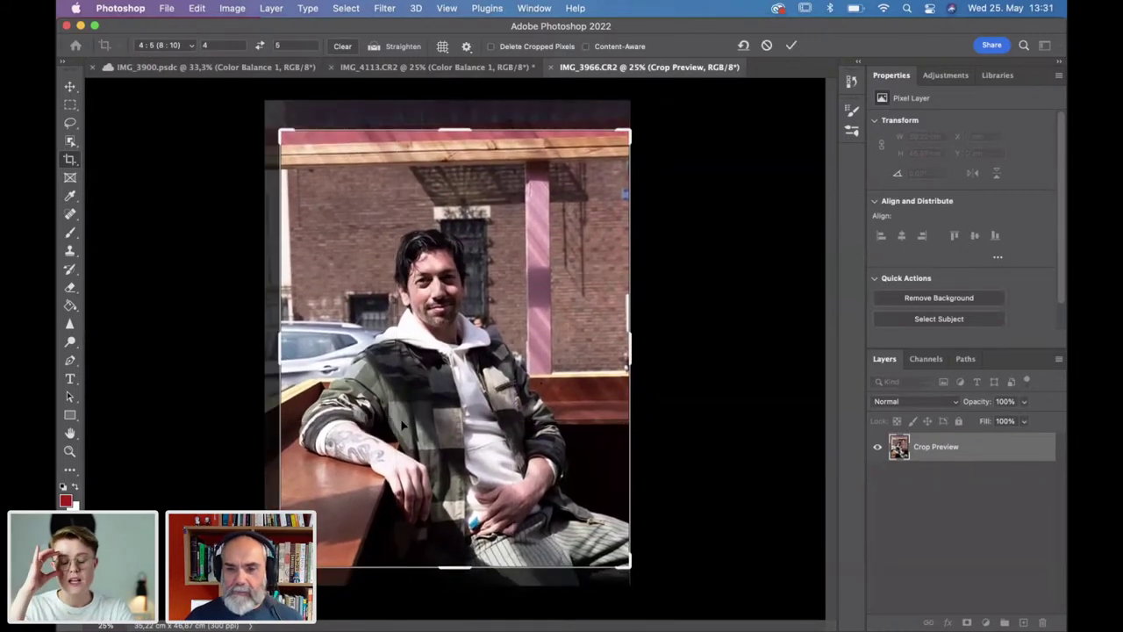
{"action": "key", "text": "Return"}
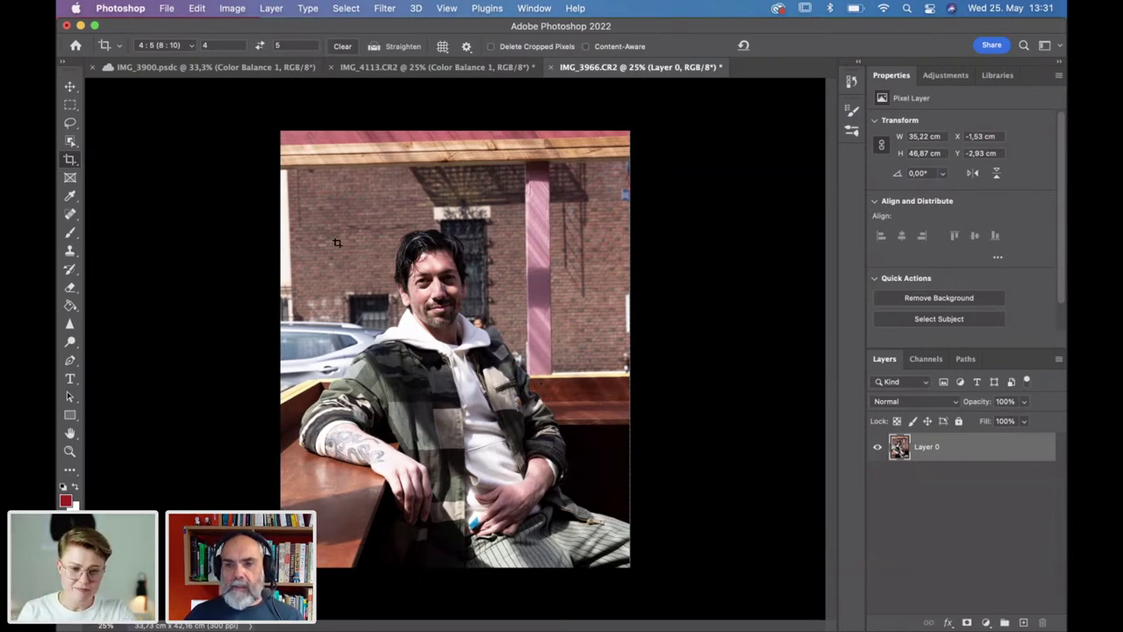
Tighten the 4:5 crop around the seated man to about 29.8 × 37.2 cm, cutting off the wooden beam above him.
{"action": "left_click", "coordinate": [71, 158]}
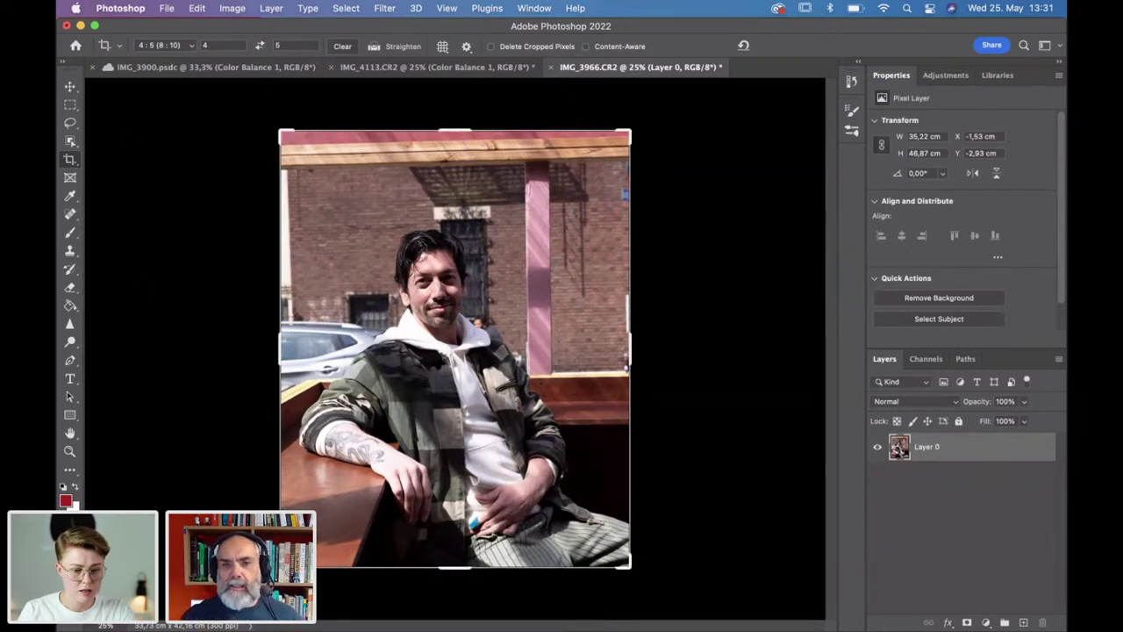
{"action": "left_click_drag", "start_coordinate": [455, 351], "coordinate": [448, 343]}
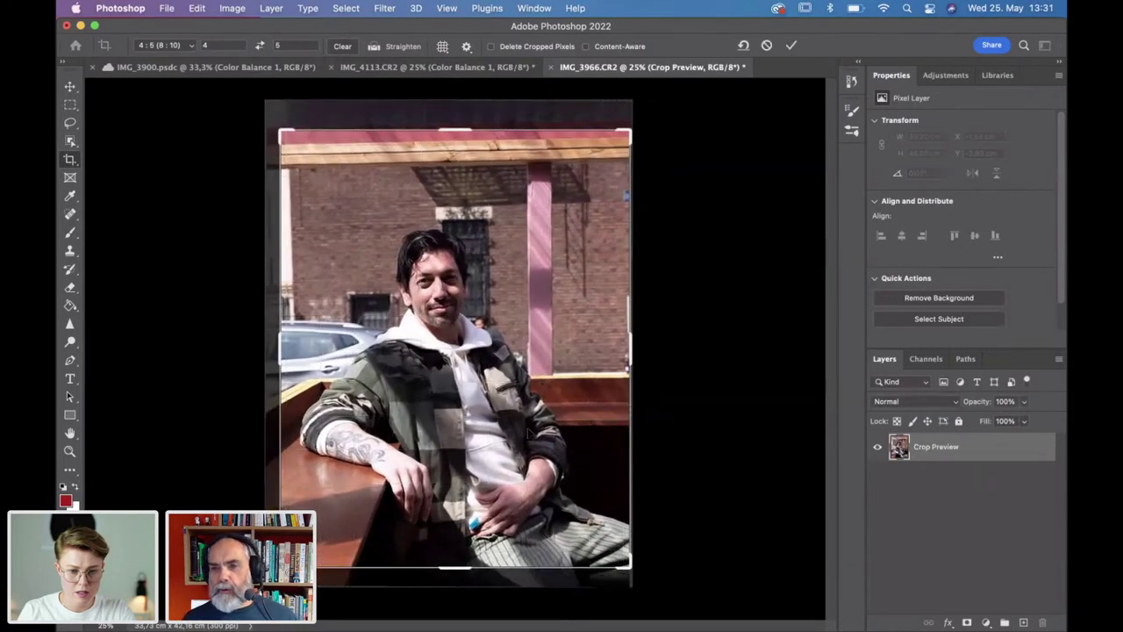
{"action": "left_click_drag", "start_coordinate": [630, 354], "coordinate": [633, 333]}
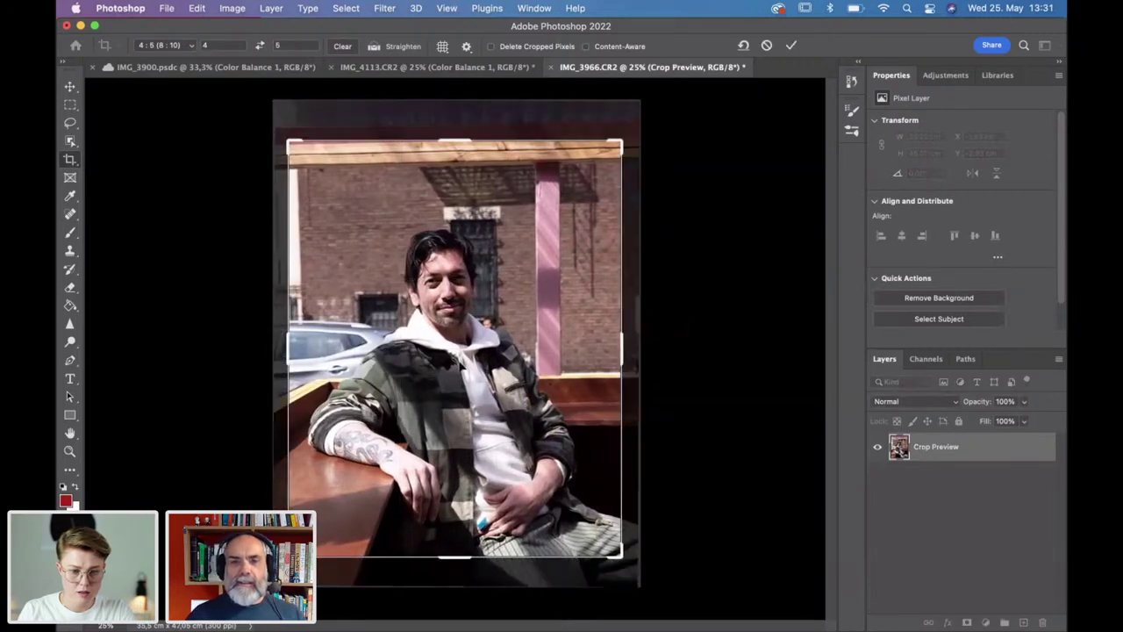
{"action": "mouse_move", "coordinate": [472, 333]}
{"action": "left_mouse_down"}
{"action": "mouse_move", "coordinate": [454, 332]}
{"action": "mouse_move", "coordinate": [472, 333]}
{"action": "mouse_move", "coordinate": [472, 317]}
{"action": "left_mouse_up"}
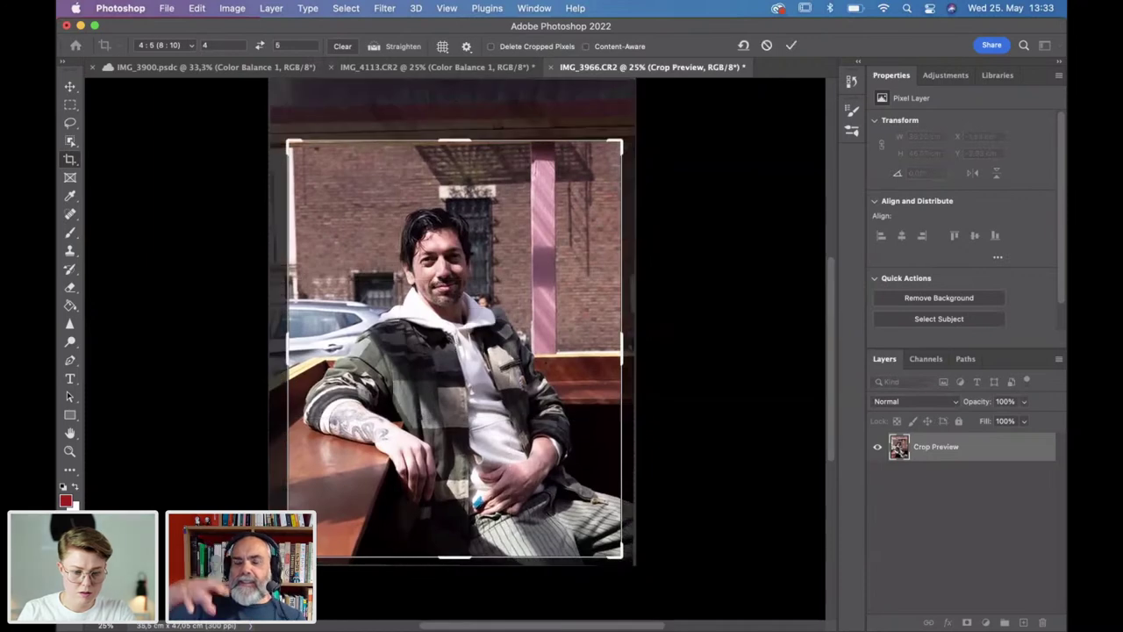
{"action": "left_click_drag", "start_coordinate": [288, 555], "coordinate": [301, 539]}
{"action": "left_click_drag", "start_coordinate": [386, 452], "coordinate": [396, 449]}
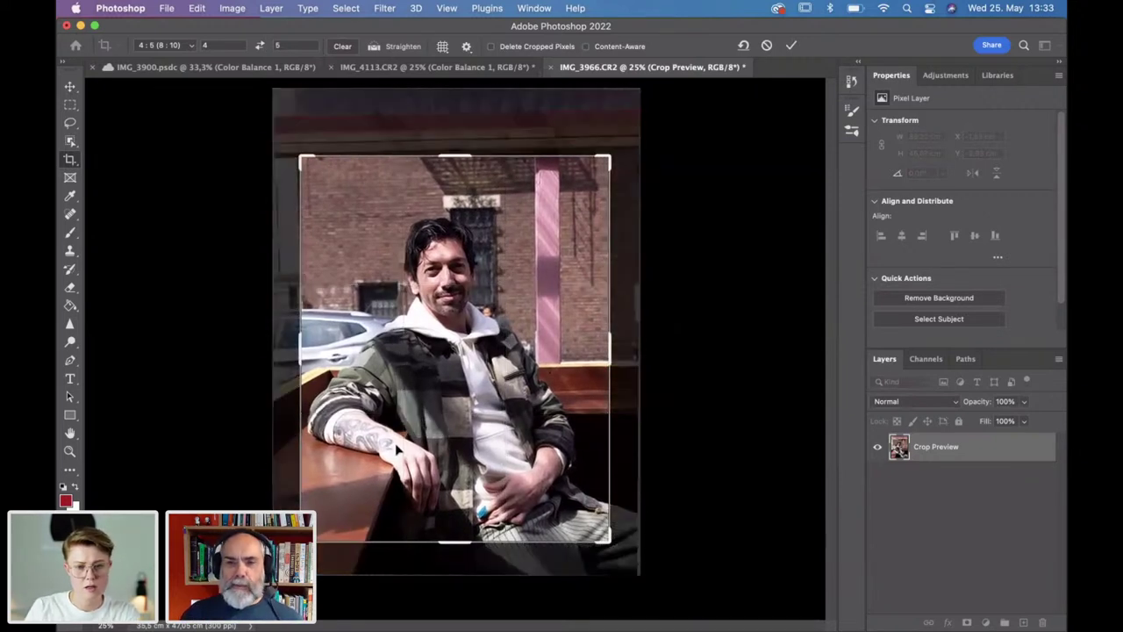
{"action": "left_click_drag", "start_coordinate": [457, 558], "coordinate": [455, 558]}
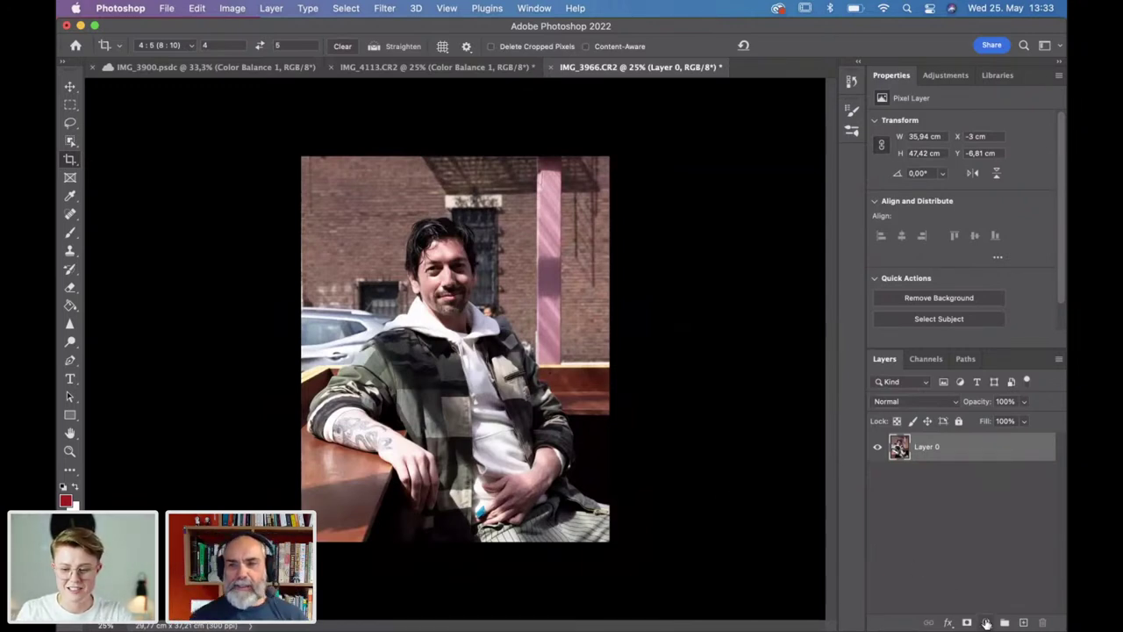
Add a brightening Curves adjustment layer with a midpoint at Input 131, Output 148, and invert its mask to black.
{"action": "left_click", "coordinate": [986, 623]}
{"action": "left_click", "coordinate": [984, 384]}
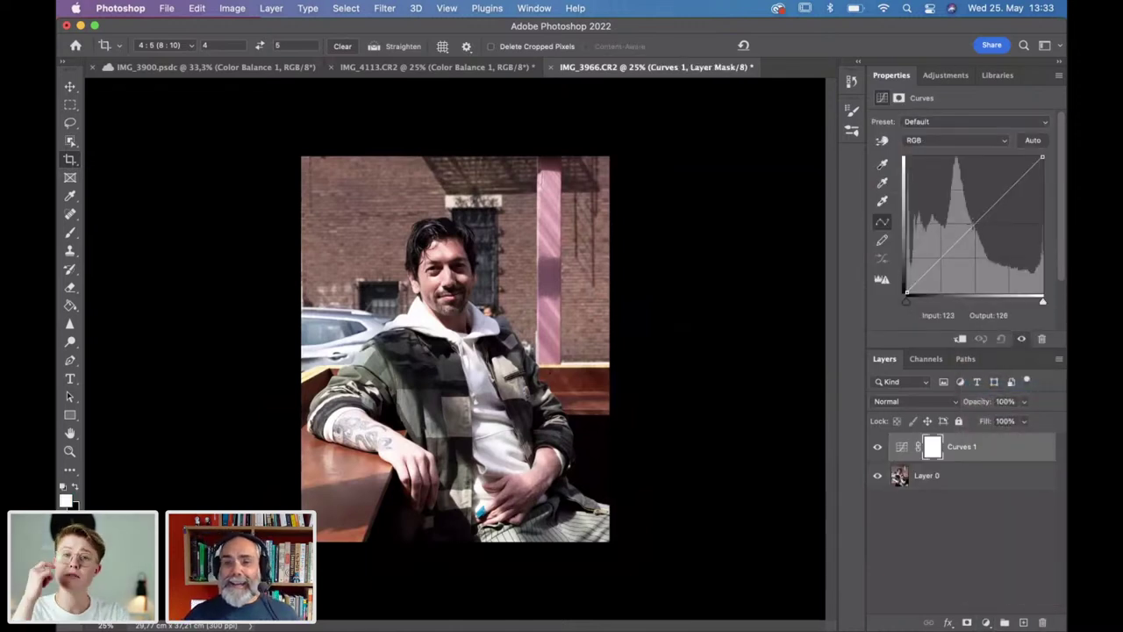
{"action": "left_click_drag", "start_coordinate": [971, 225], "coordinate": [975, 213]}
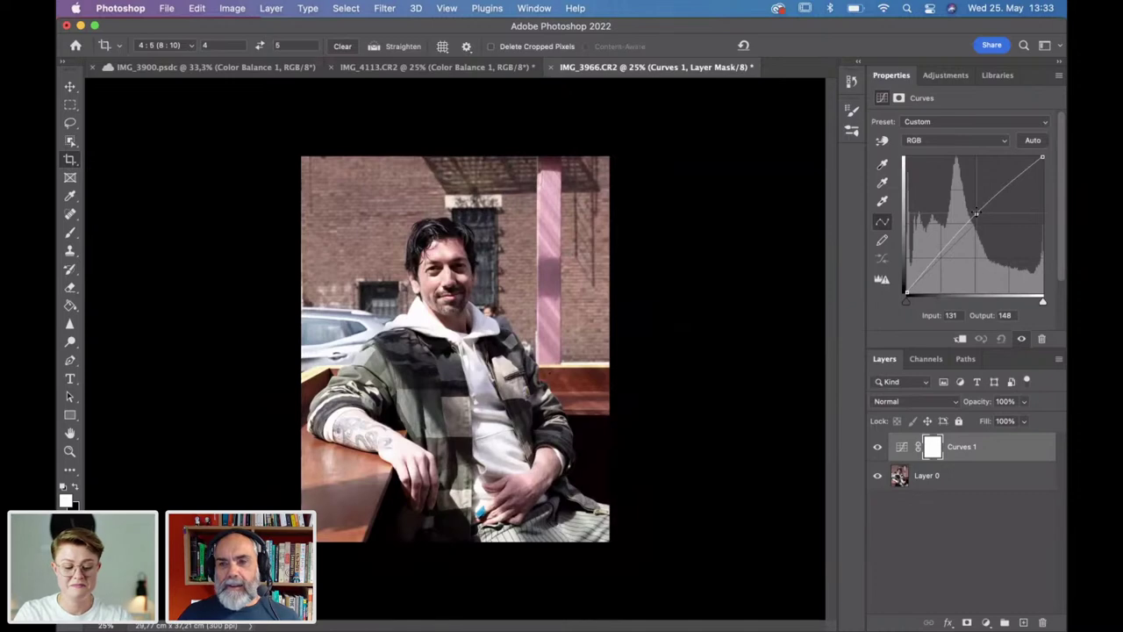
{"action": "key", "text": "super+i"}
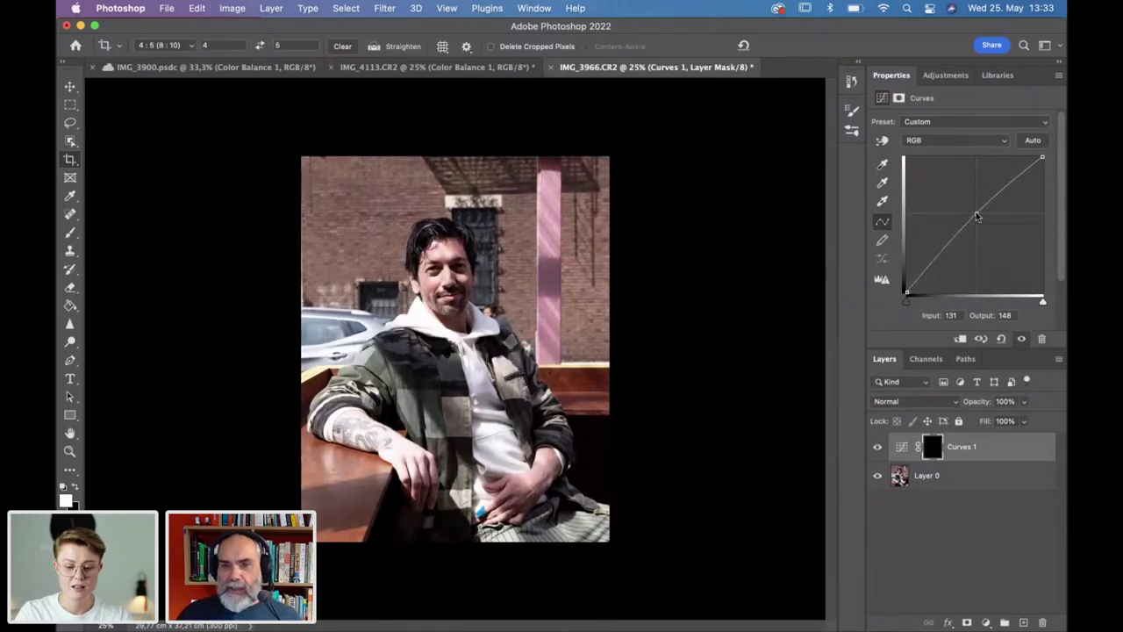
Brighten parts of the man's face by painting white on the Curves mask with a 140 px brush at 36% opacity.
{"action": "key", "text": "super+plus"}
{"action": "key", "text": "super+plus"}
{"action": "key", "text": "super+plus"}
{"action": "key", "text": "super+plus"}
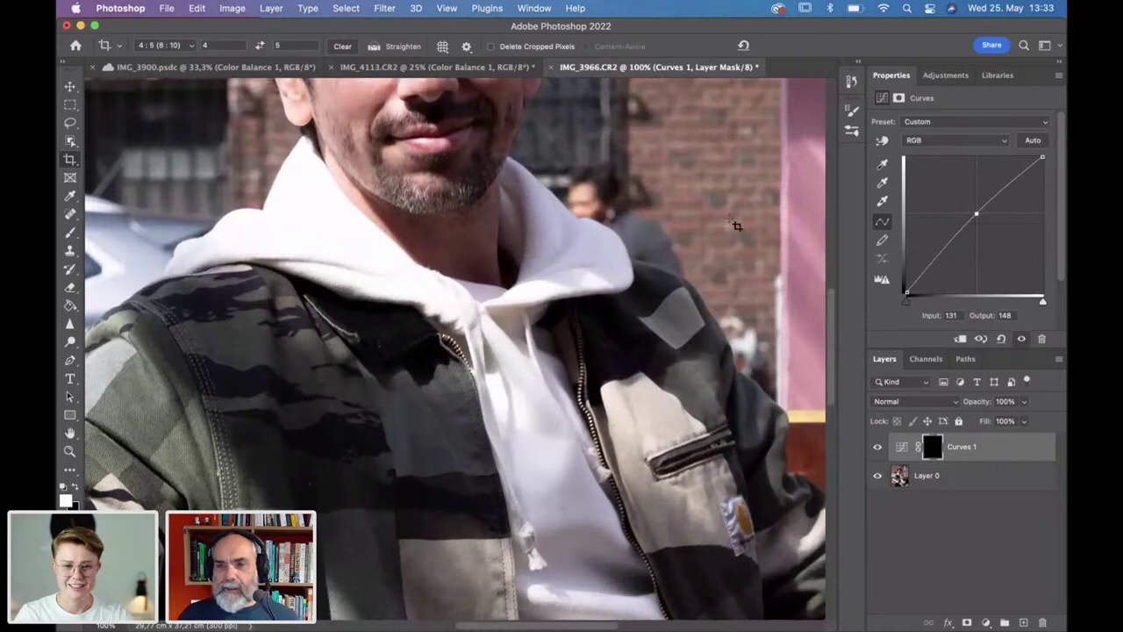
{"action": "scroll", "coordinate": [735, 225], "scroll_direction": "up", "scroll_amount": 5}
{"action": "scroll", "coordinate": [735, 225], "scroll_direction": "left", "scroll_amount": 4}
{"action": "scroll", "coordinate": [736, 226], "scroll_direction": "down", "scroll_amount": 2}
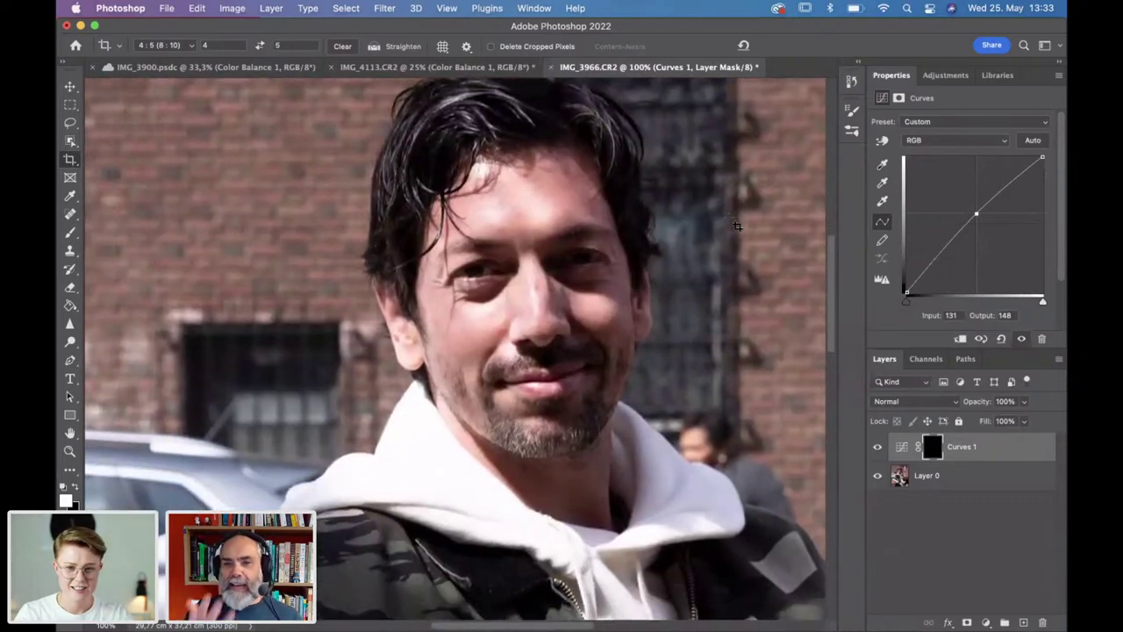
{"action": "key", "text": "b"}
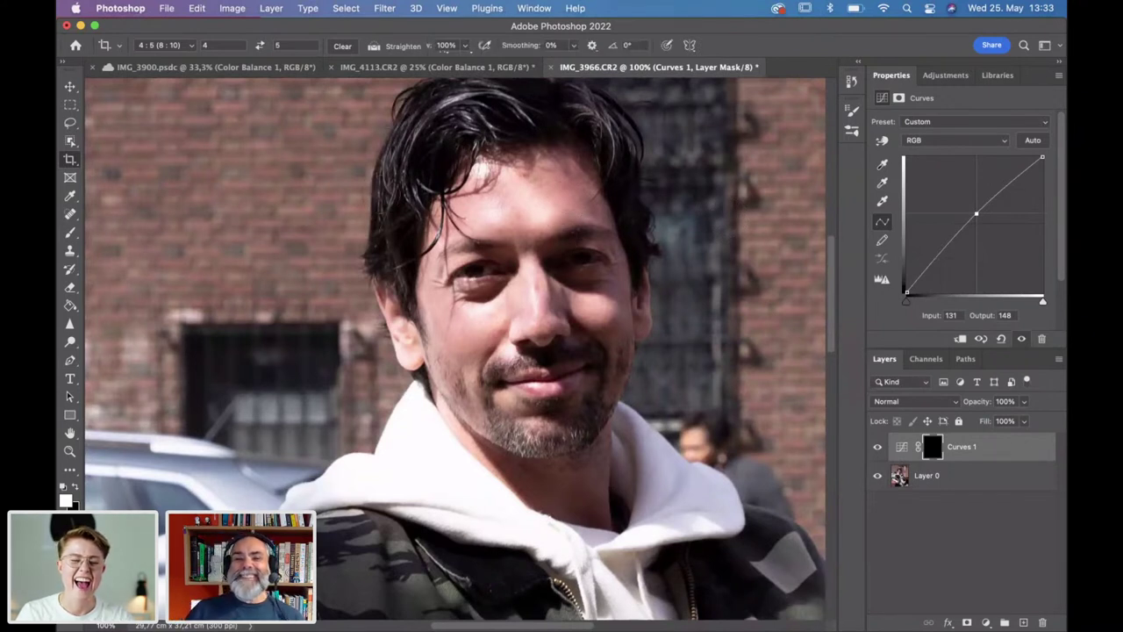
{"action": "key", "text": "b"}
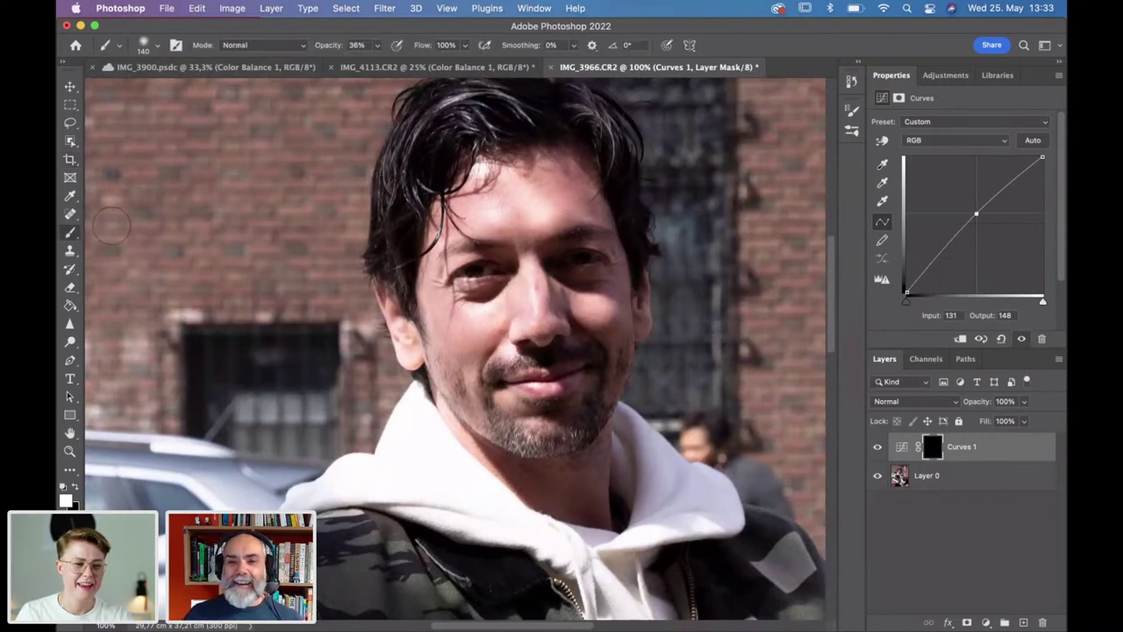
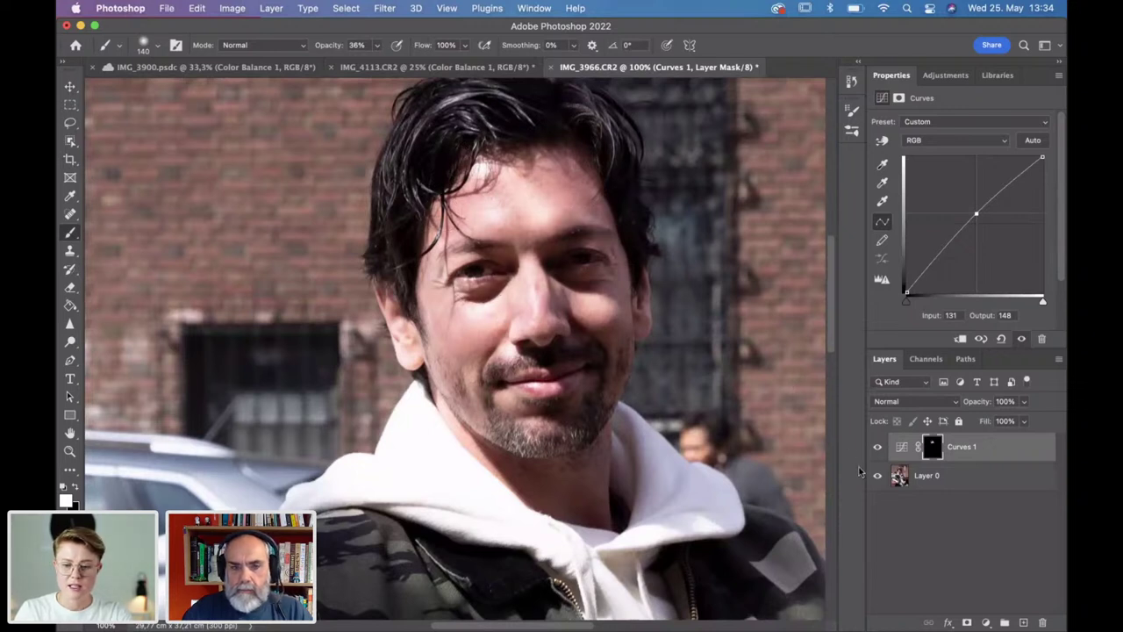
Compare the portrait with and without the Curves layer to check how the face brightening looks up close and overall.
{"action": "left_click", "coordinate": [877, 447]}
{"action": "left_click", "coordinate": [877, 447]}
{"action": "left_click", "coordinate": [877, 447]}
{"action": "left_click", "coordinate": [877, 449]}
{"action": "left_click", "coordinate": [877, 449]}
{"action": "left_click", "coordinate": [877, 449]}
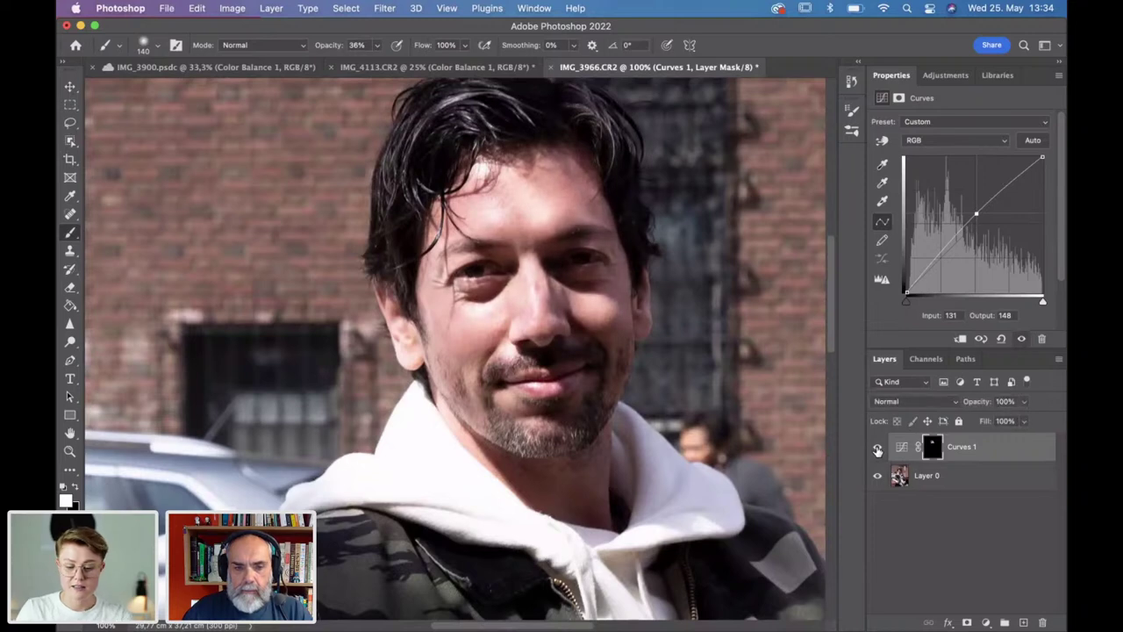
{"action": "left_click", "coordinate": [877, 449]}
{"action": "left_click", "coordinate": [877, 449]}
{"action": "key", "text": "super+plus"}
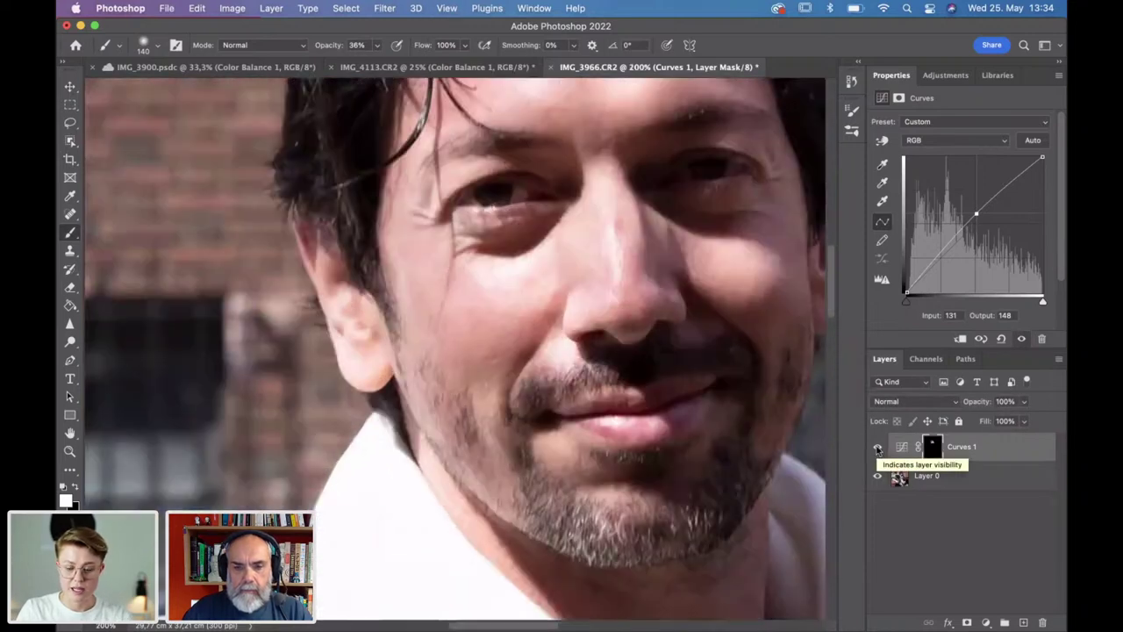
{"action": "key", "text": "super+0"}
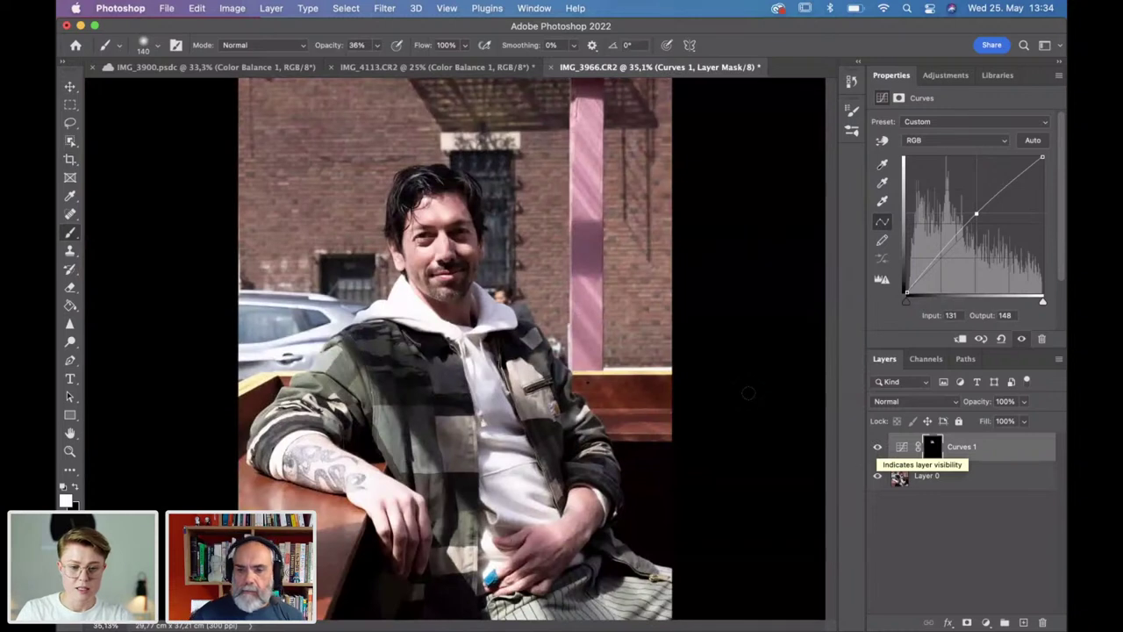
Examine the skin and light transitions on the man's face at 100% and 200%, and return to the full image.
{"action": "left_click", "coordinate": [985, 622]}
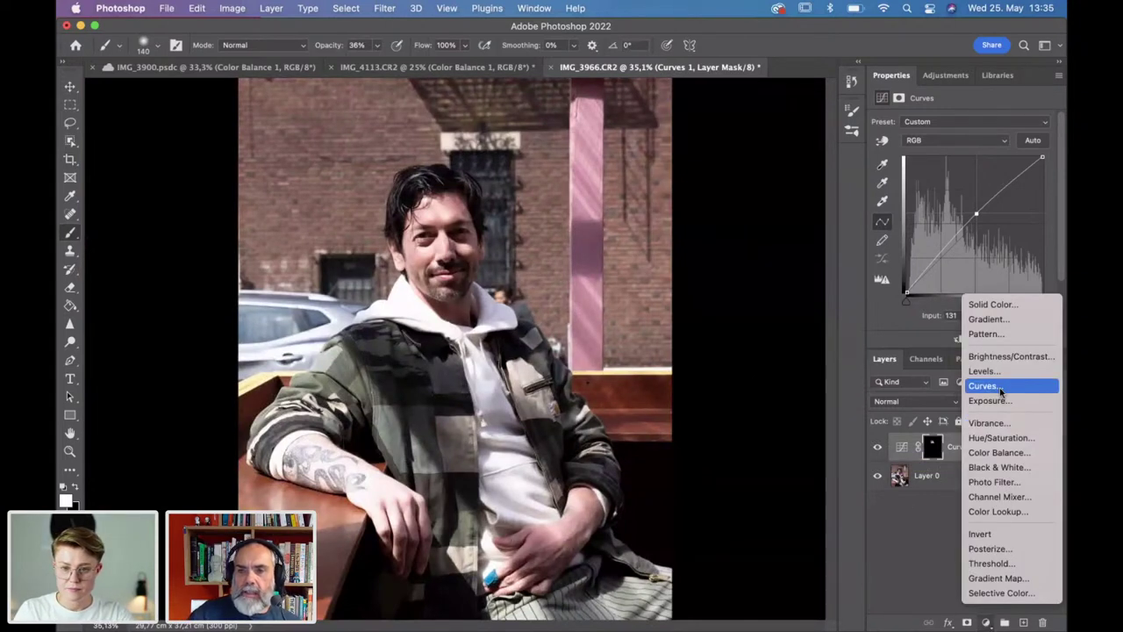
{"action": "left_click", "coordinate": [905, 535]}
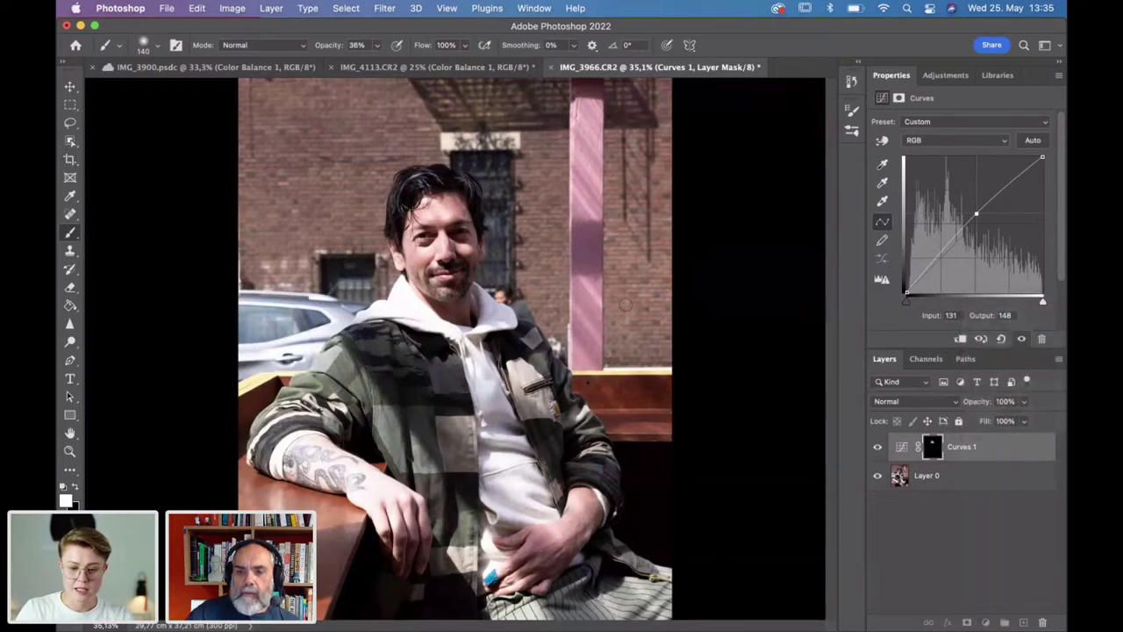
{"action": "key", "text": "super+1"}
{"action": "scroll", "coordinate": [625, 303], "scroll_direction": "up", "scroll_amount": 5}
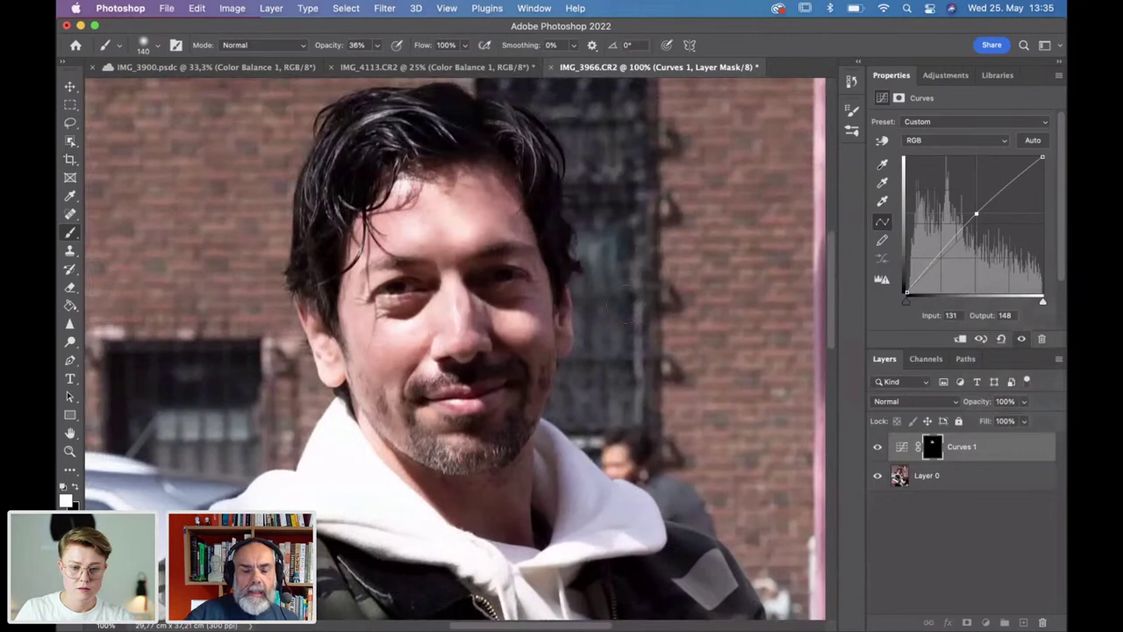
{"action": "scroll", "coordinate": [626, 304], "scroll_direction": "left", "scroll_amount": 2}
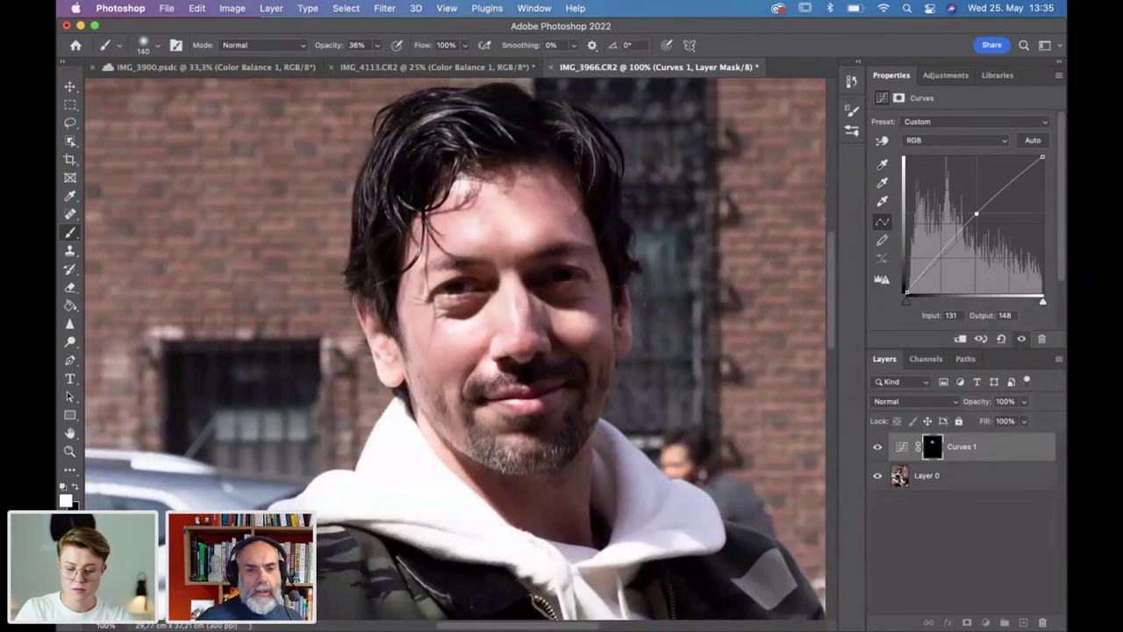
{"action": "key", "text": "super+plus"}
{"action": "key", "text": "super+minus"}
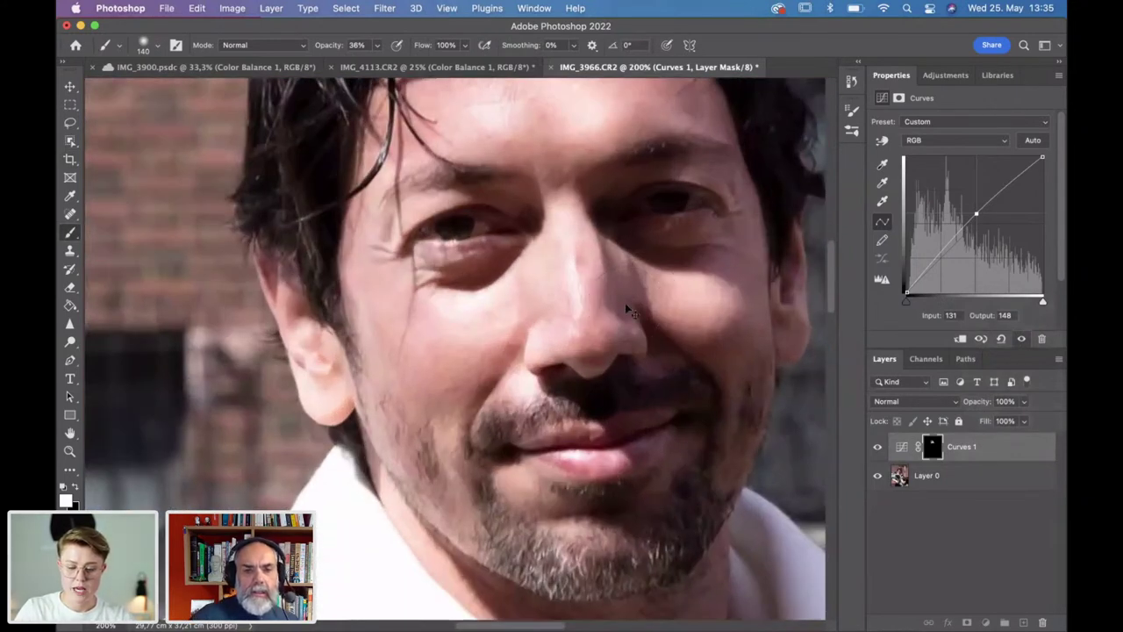
{"action": "key", "text": "super+0"}
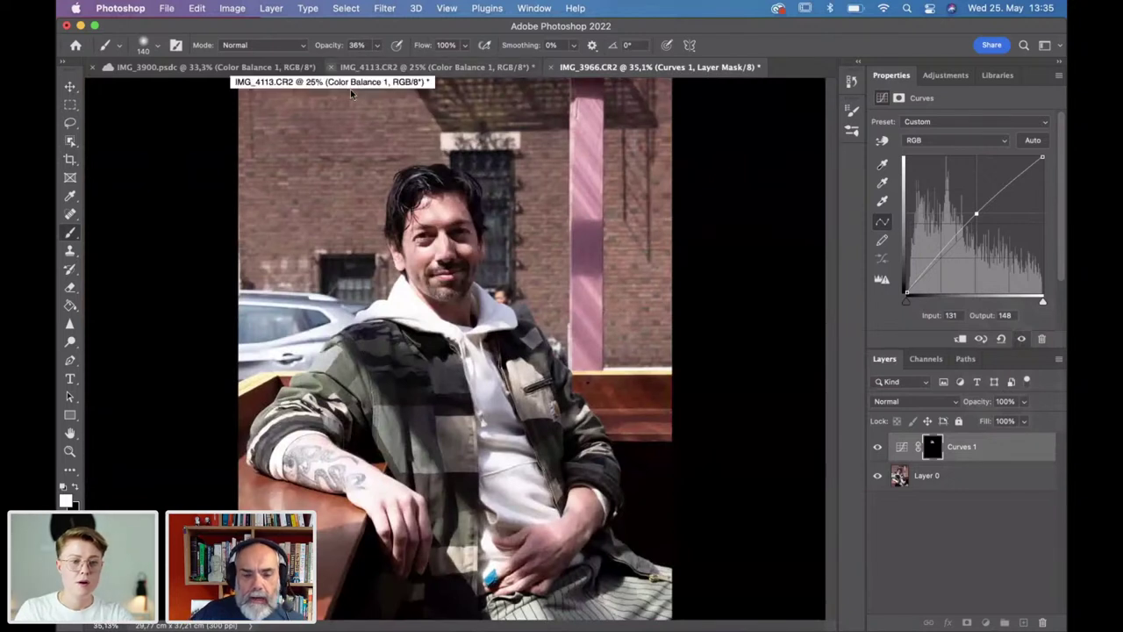
{"action": "left_click", "coordinate": [232, 9]}
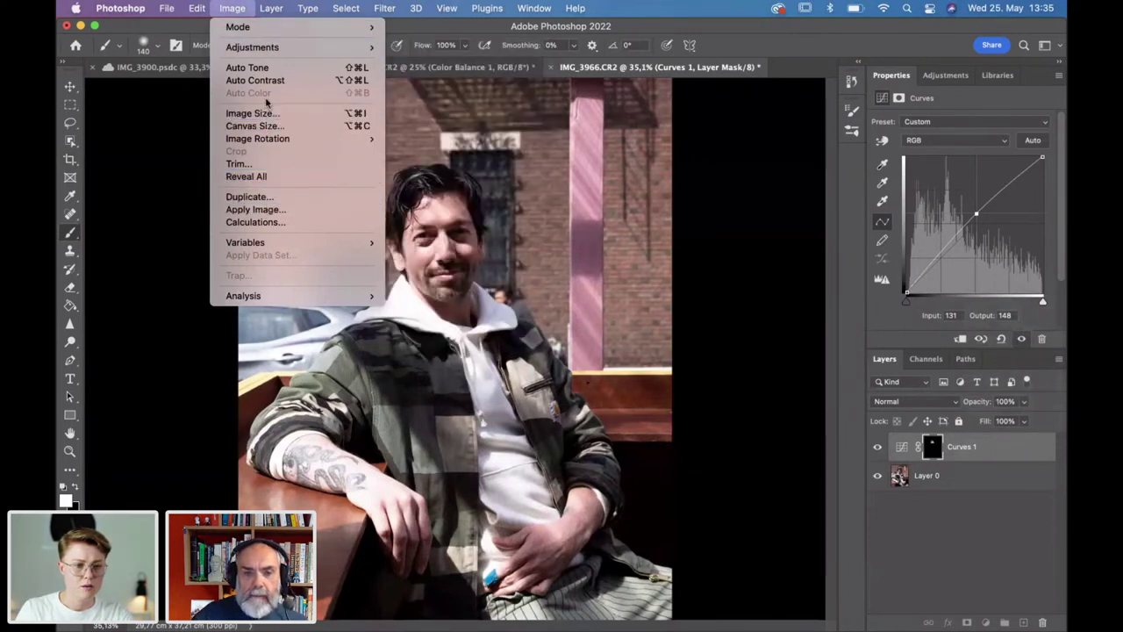
{"action": "mouse_move", "coordinate": [268, 50]}
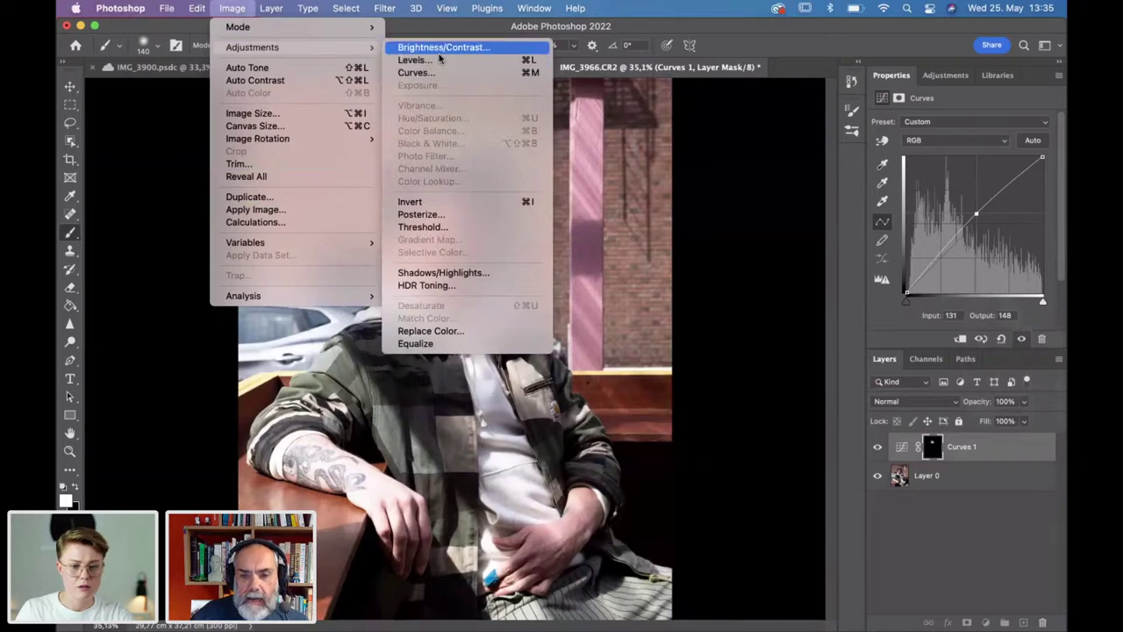
{"action": "left_click", "coordinate": [447, 275]}
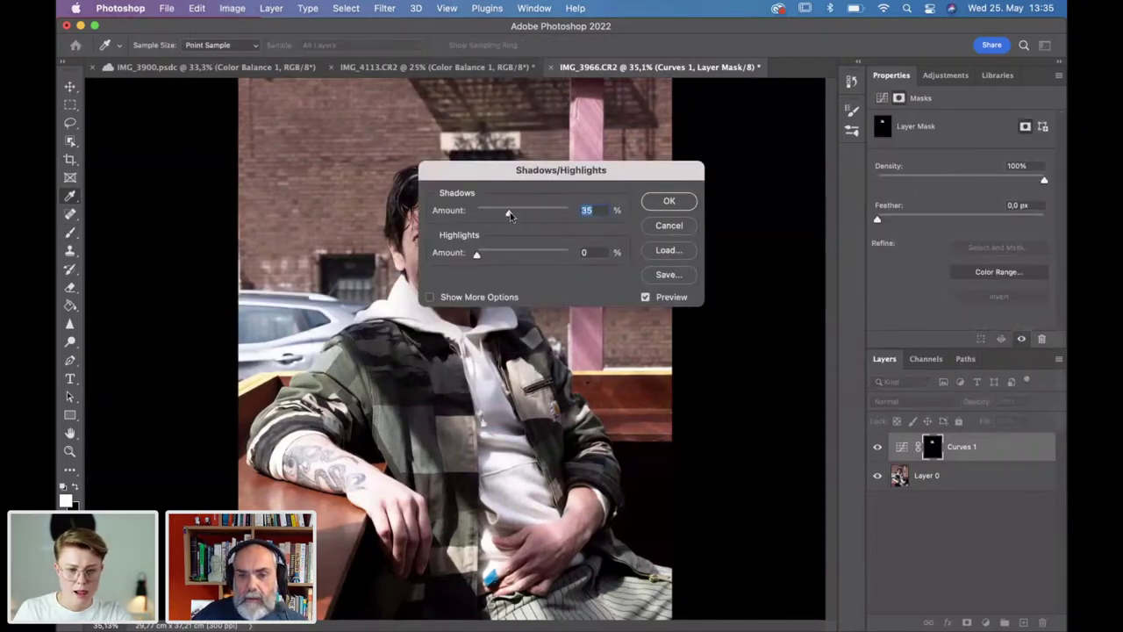
{"action": "left_click_drag", "start_coordinate": [512, 170], "coordinate": [601, 364]}
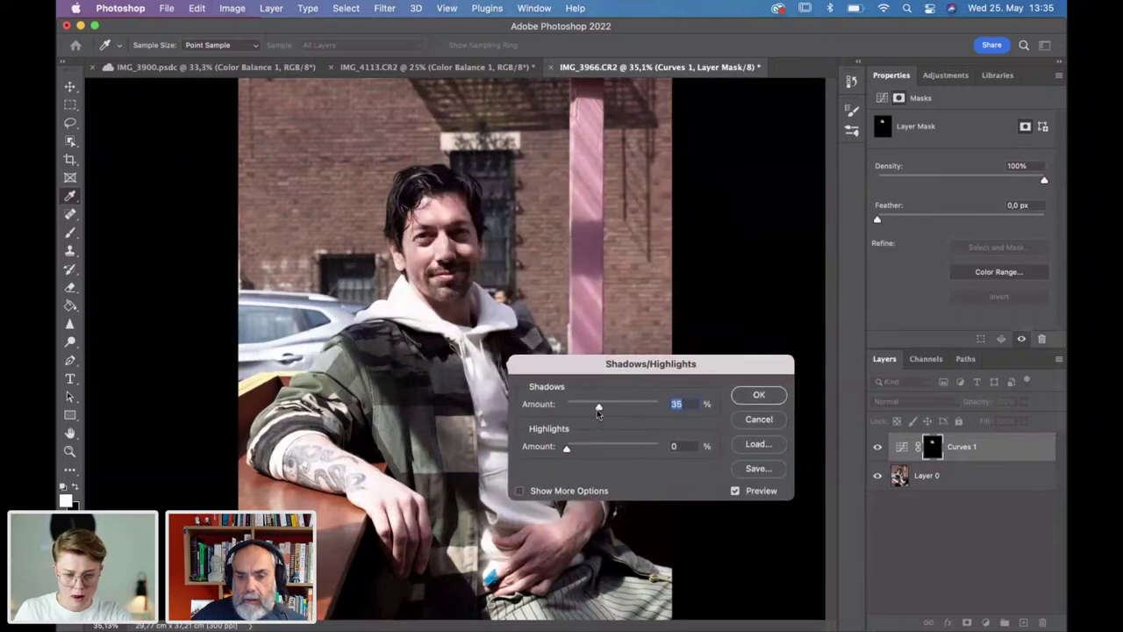
{"action": "left_click_drag", "start_coordinate": [599, 408], "coordinate": [653, 407]}
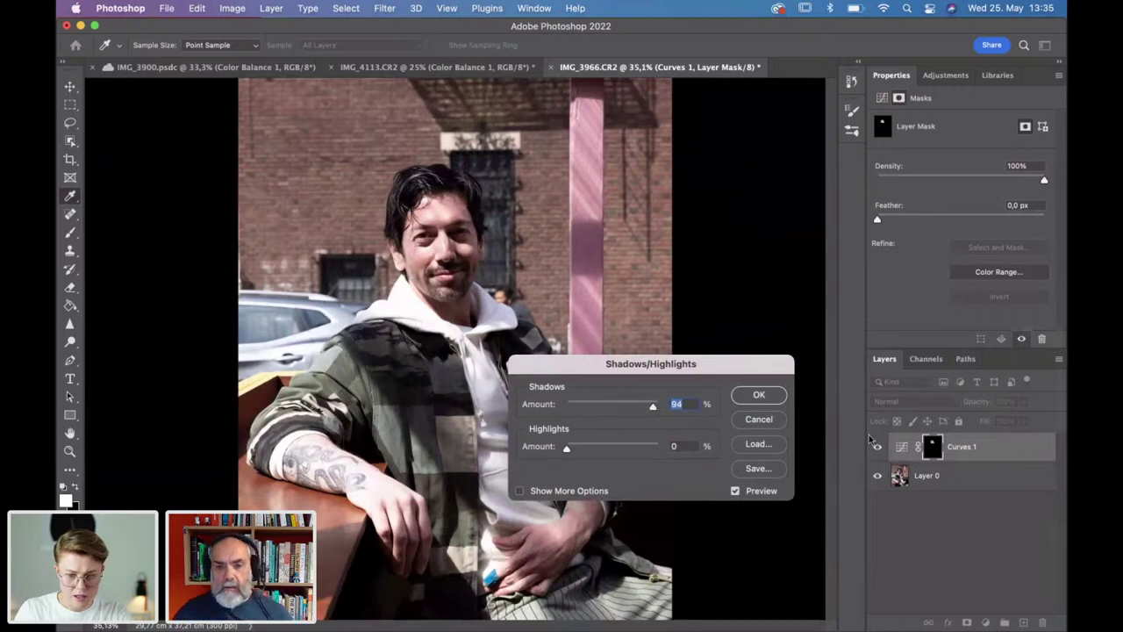
{"action": "left_click", "coordinate": [758, 420]}
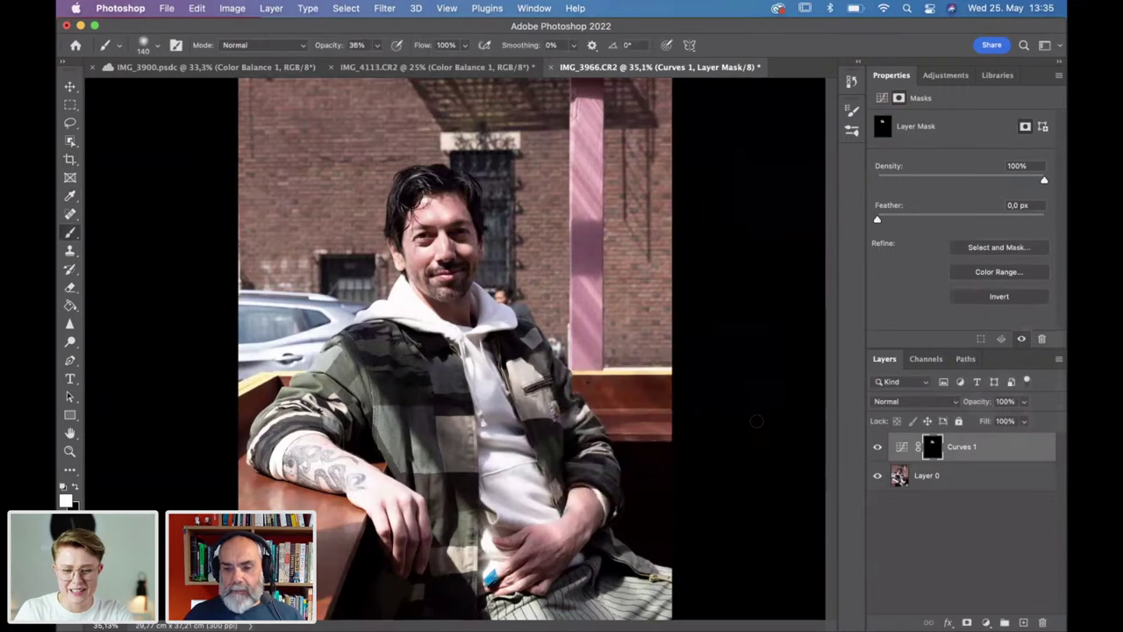
Start a Shadows/Highlights correction on Layer 0 and set its shadow amount to 49%.
{"action": "left_click", "coordinate": [952, 476]}
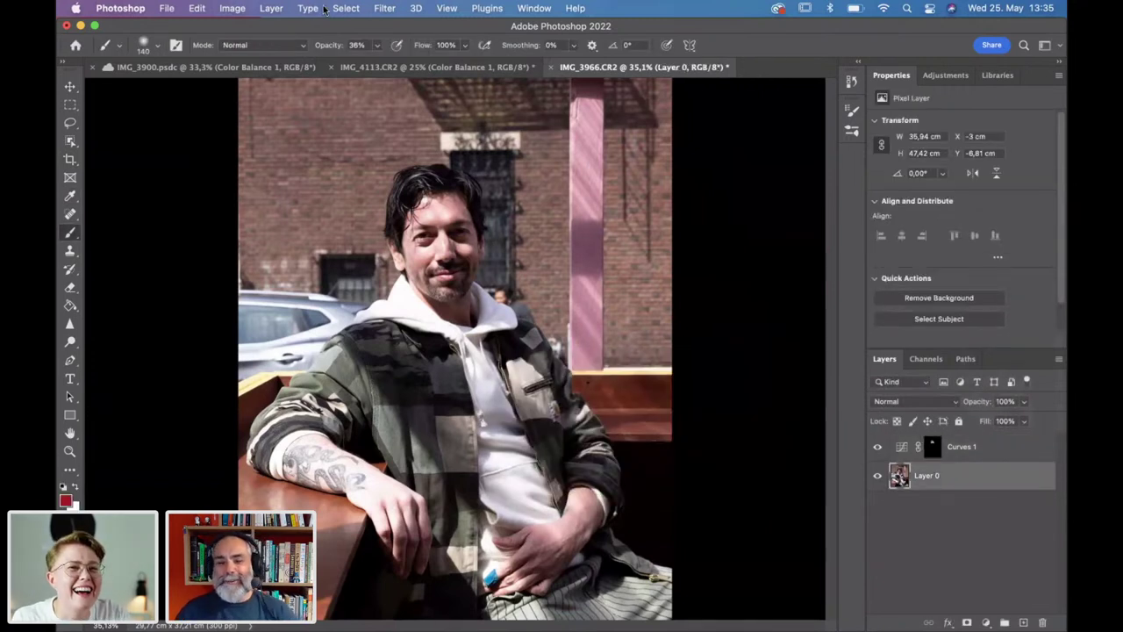
{"action": "left_click", "coordinate": [232, 8]}
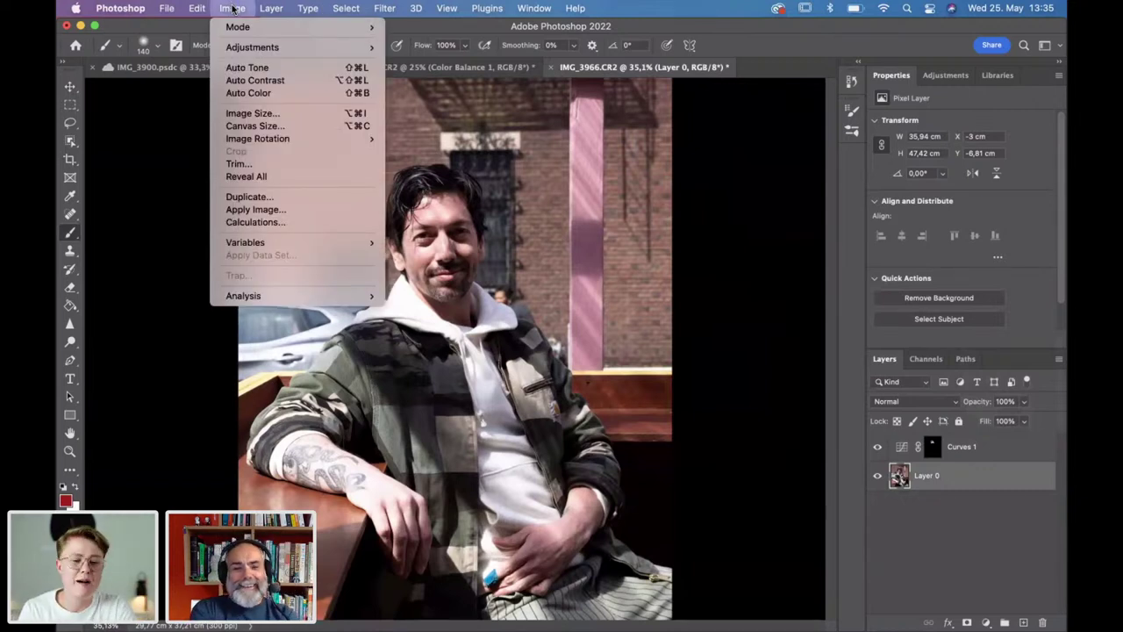
{"action": "mouse_move", "coordinate": [295, 48]}
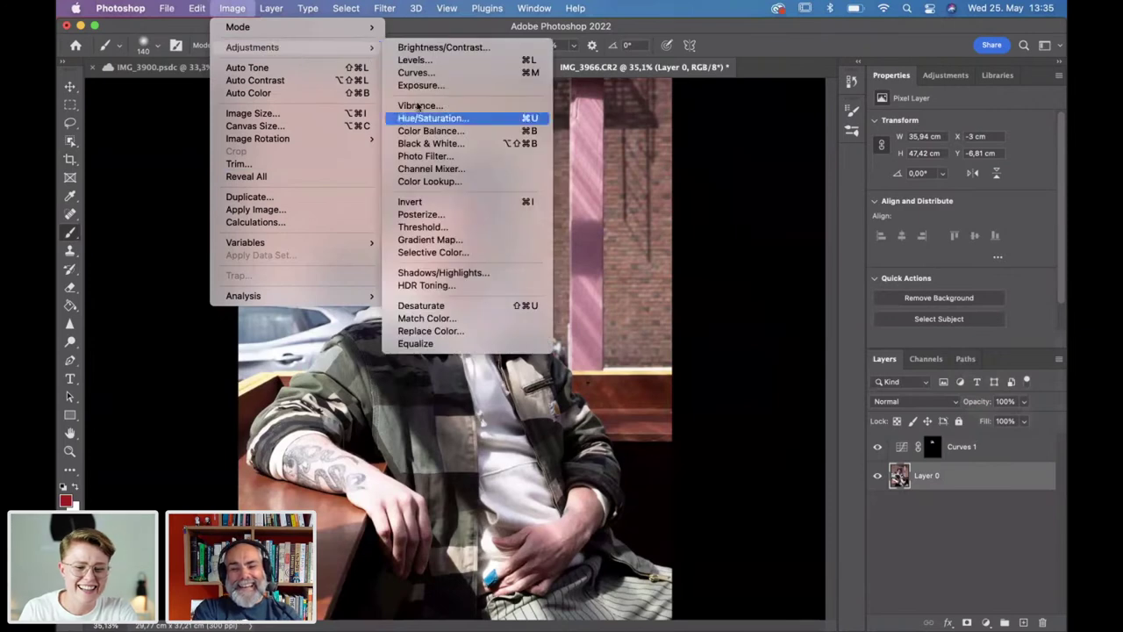
{"action": "left_click", "coordinate": [439, 273]}
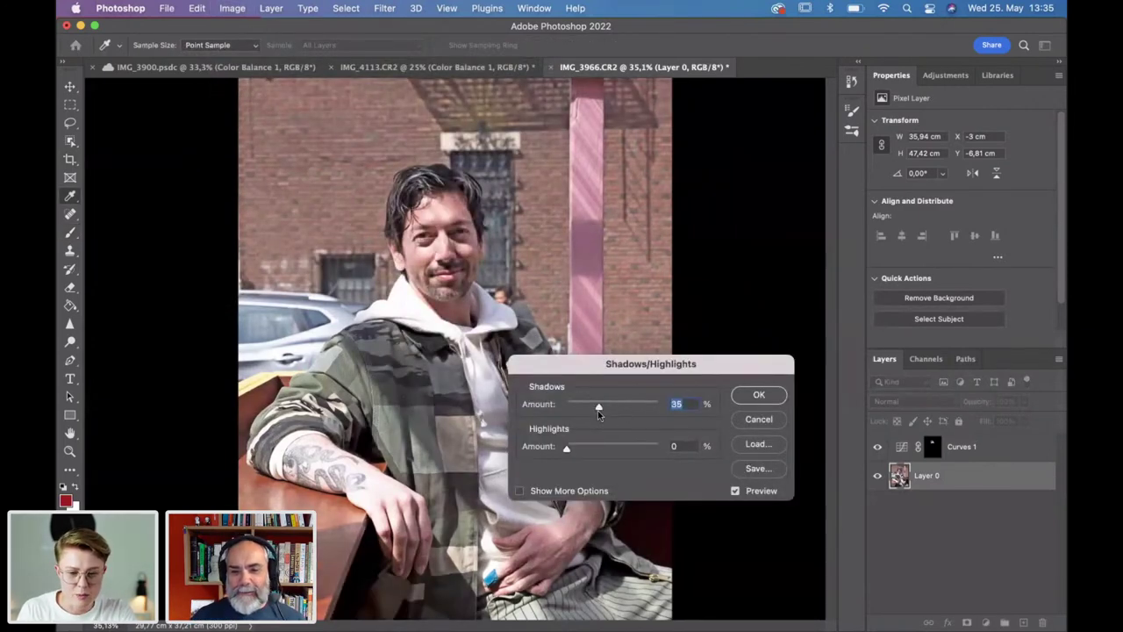
{"action": "mouse_move", "coordinate": [597, 410]}
{"action": "left_mouse_down"}
{"action": "mouse_move", "coordinate": [586, 411]}
{"action": "mouse_move", "coordinate": [611, 408]}
{"action": "mouse_move", "coordinate": [579, 408]}
{"action": "left_mouse_up"}
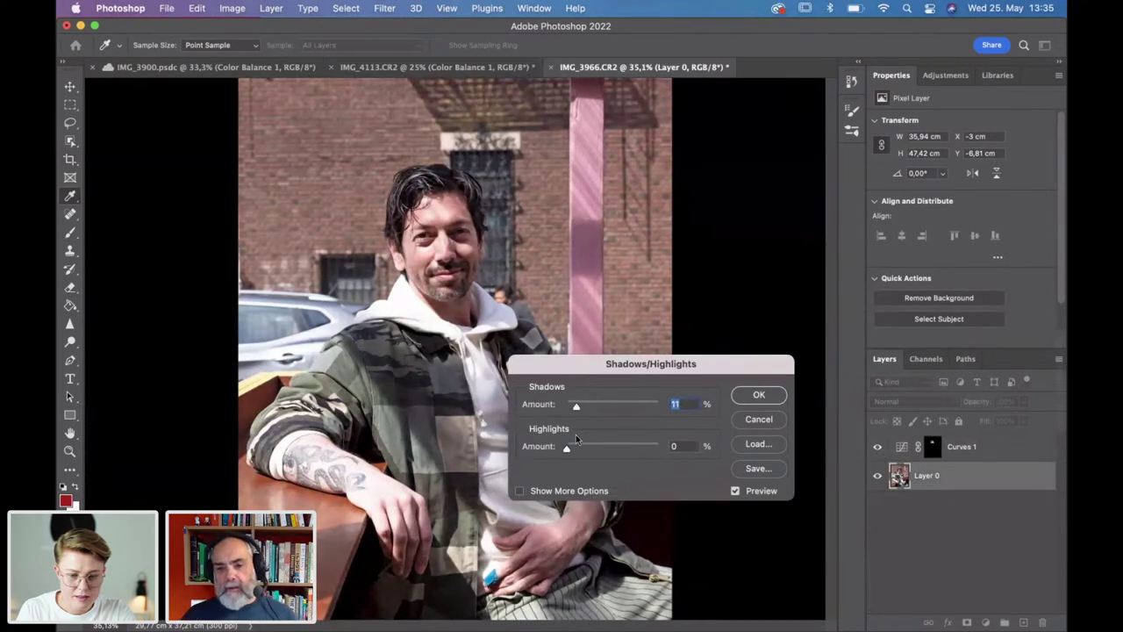
{"action": "mouse_move", "coordinate": [567, 448]}
{"action": "left_mouse_down"}
{"action": "mouse_move", "coordinate": [593, 447]}
{"action": "mouse_move", "coordinate": [559, 448]}
{"action": "left_mouse_up"}
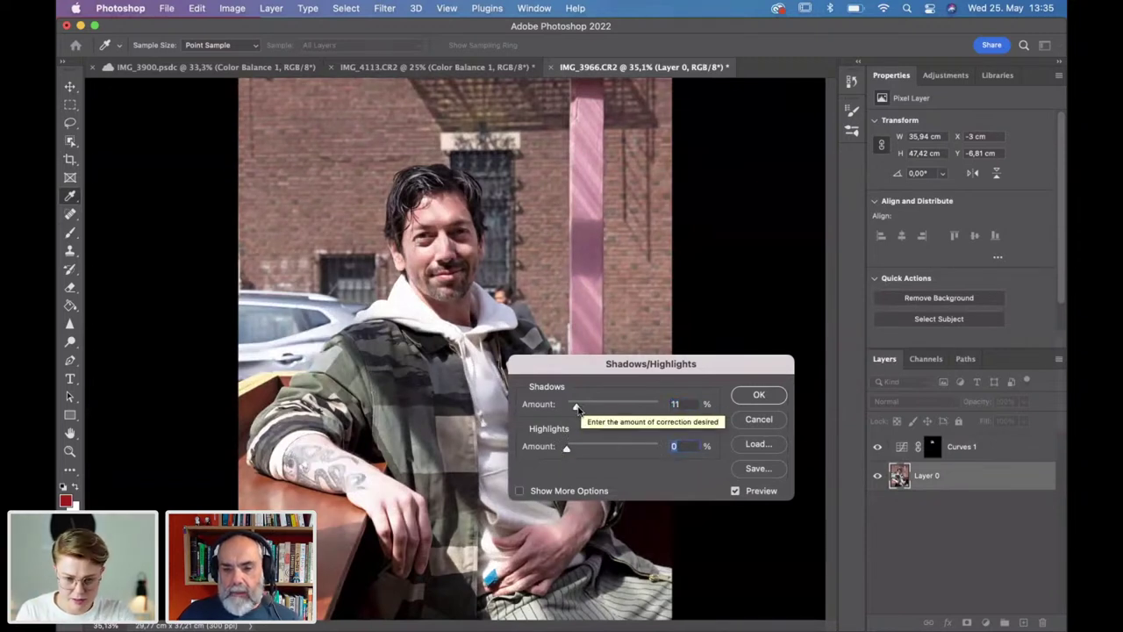
{"action": "left_click_drag", "start_coordinate": [576, 408], "coordinate": [588, 409]}
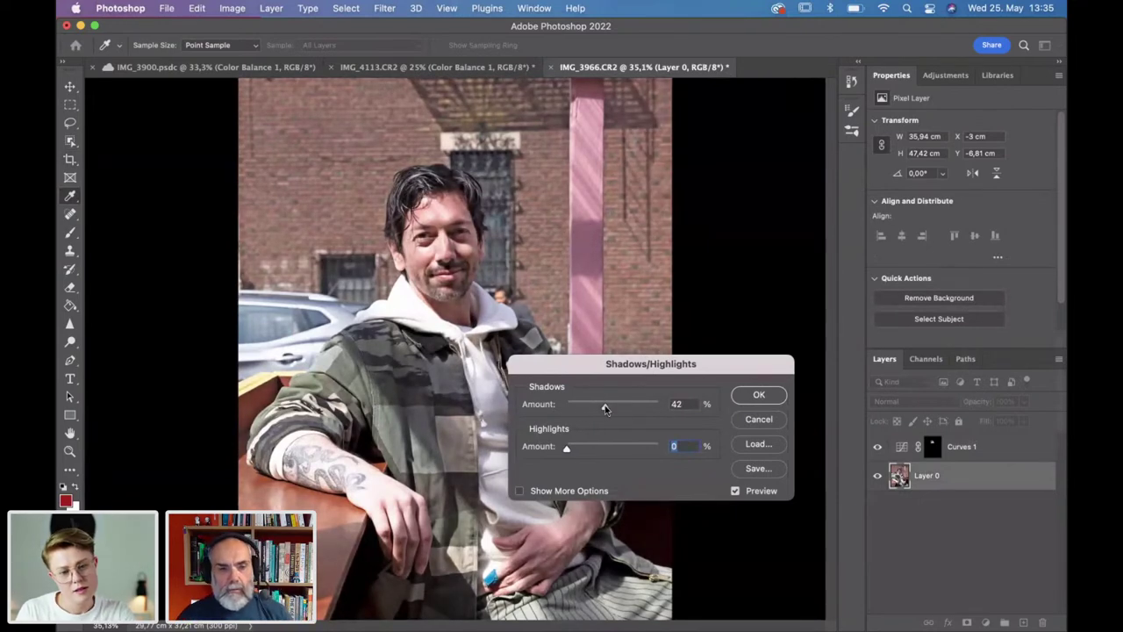
{"action": "mouse_move", "coordinate": [603, 408]}
{"action": "left_mouse_down"}
{"action": "mouse_move", "coordinate": [662, 409]}
{"action": "mouse_move", "coordinate": [612, 405]}
{"action": "left_mouse_up"}
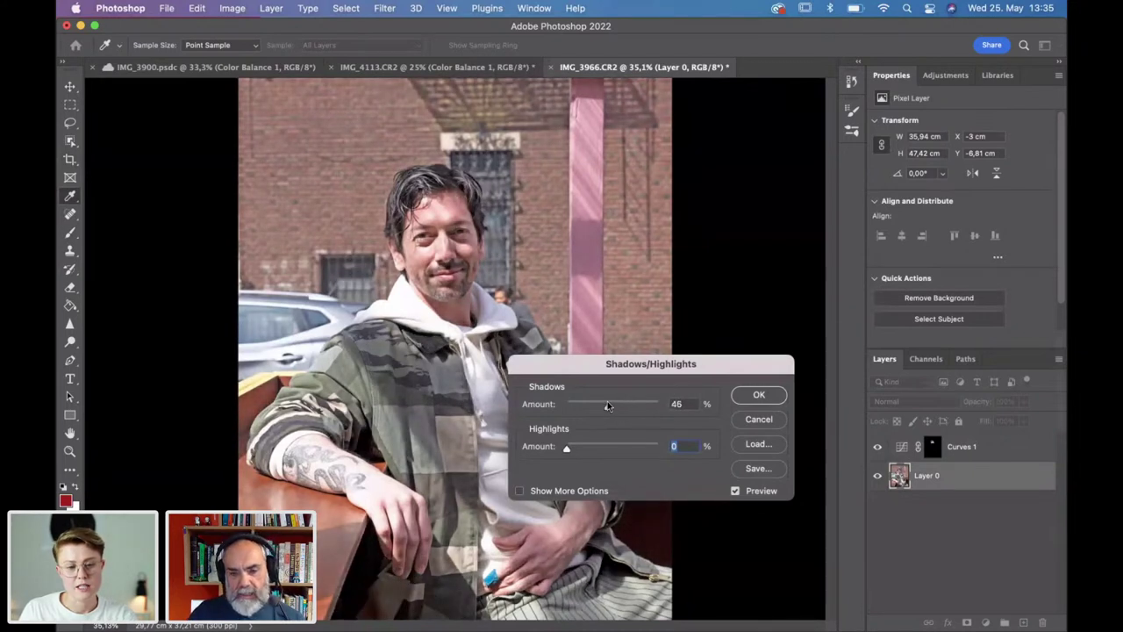
{"action": "left_click_drag", "start_coordinate": [611, 406], "coordinate": [611, 404]}
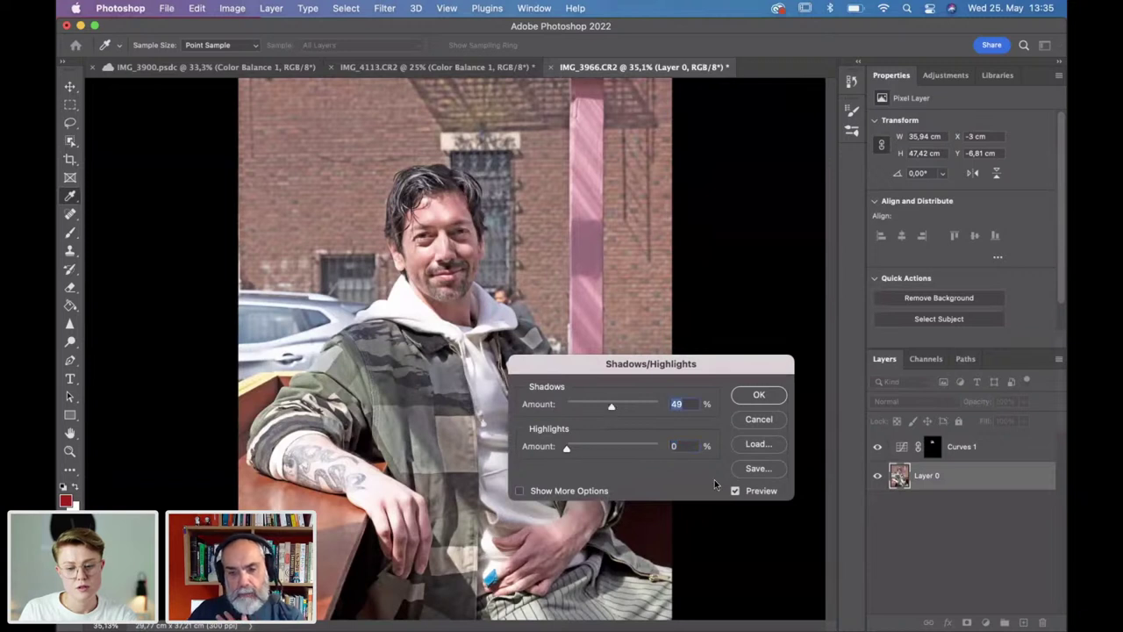
Show more Shadows/Highlights options and set shadow amount to 34%, shadow radius to 34 px, highlight radius to 31 px and color to +40.
{"action": "left_click", "coordinate": [524, 492]}
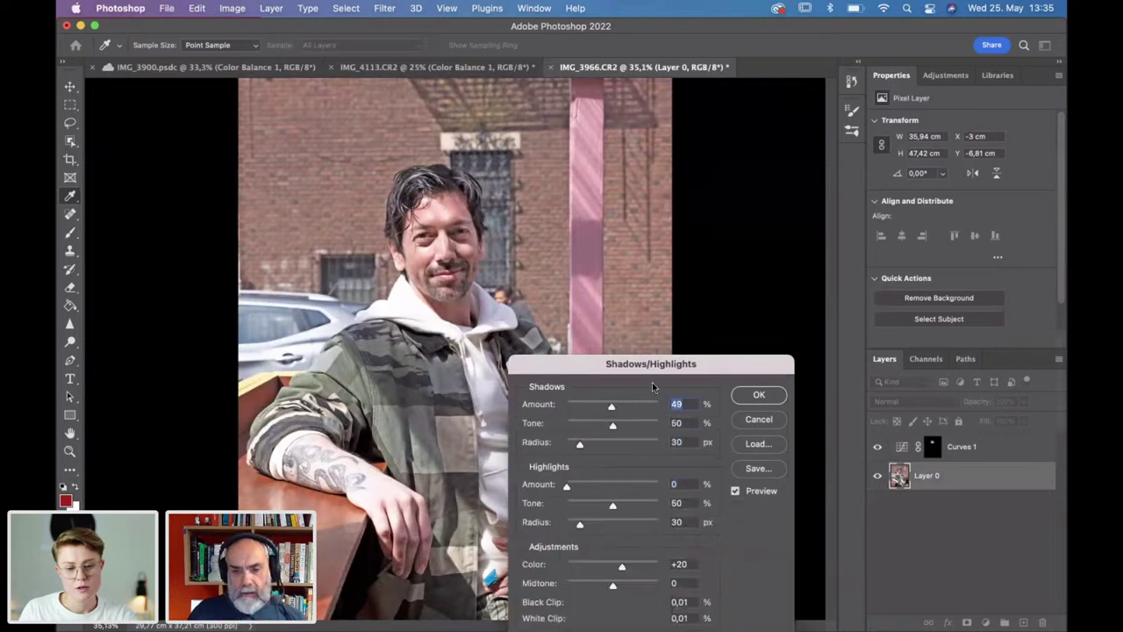
{"action": "left_click_drag", "start_coordinate": [650, 365], "coordinate": [706, 213]}
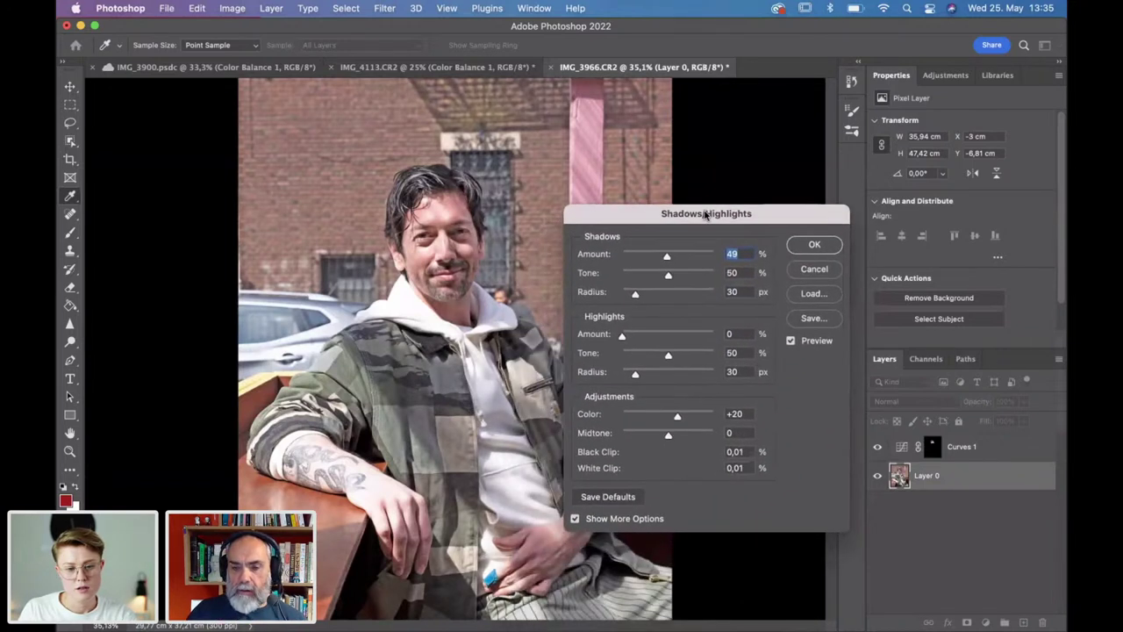
{"action": "left_click_drag", "start_coordinate": [669, 261], "coordinate": [651, 260]}
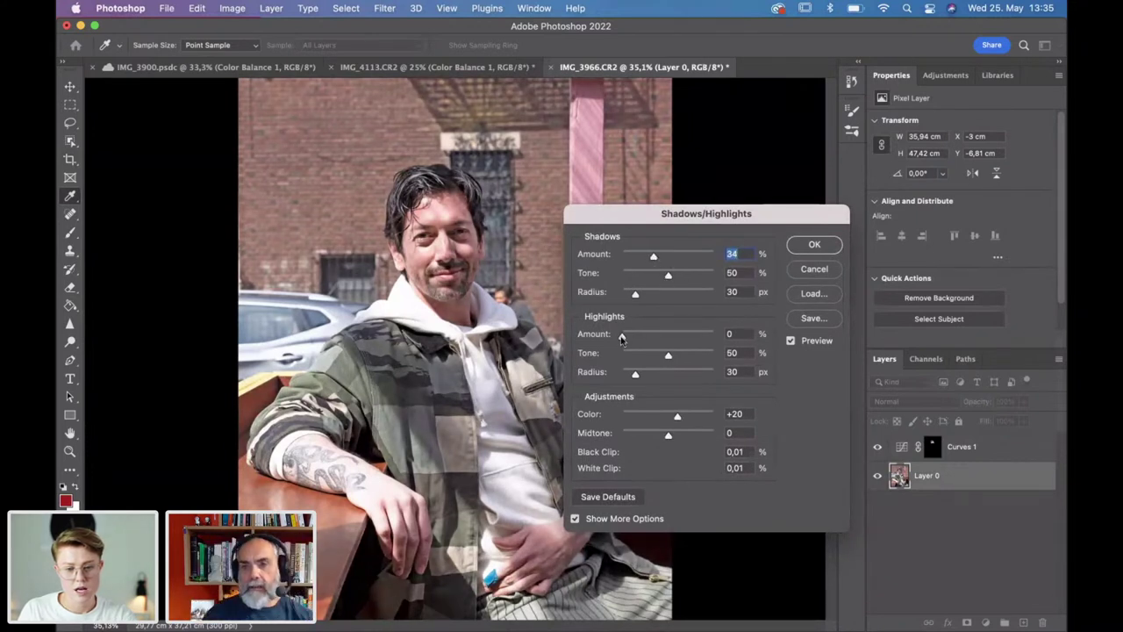
{"action": "left_click_drag", "start_coordinate": [644, 337], "coordinate": [614, 337]}
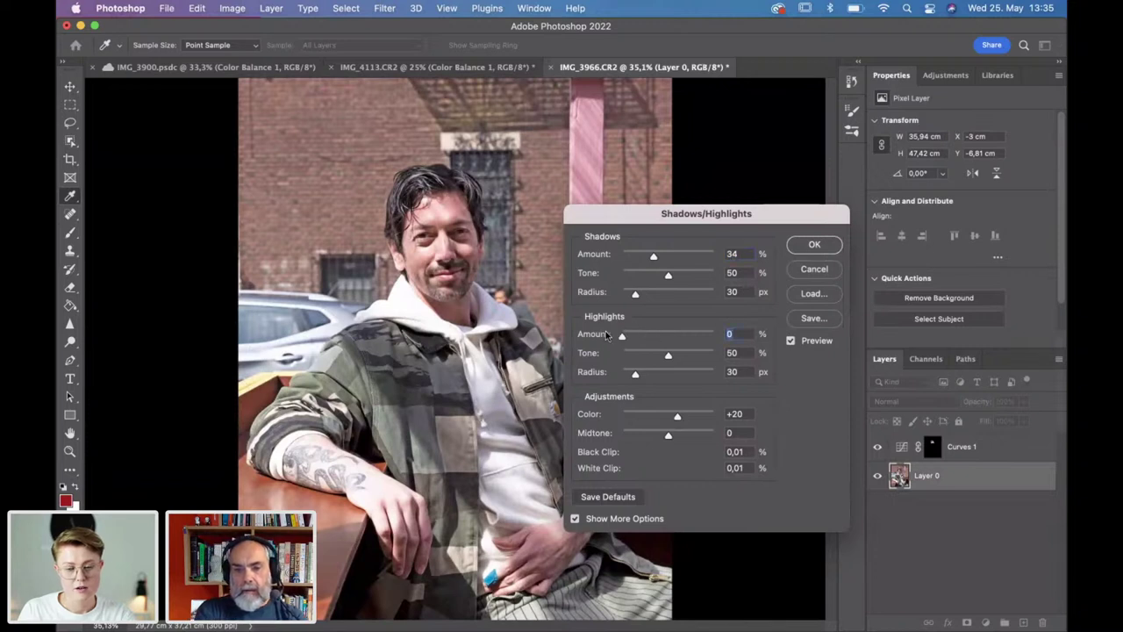
{"action": "mouse_move", "coordinate": [681, 419]}
{"action": "left_mouse_down"}
{"action": "mouse_move", "coordinate": [670, 419]}
{"action": "mouse_move", "coordinate": [687, 417]}
{"action": "left_mouse_up"}
{"action": "left_click_drag", "start_coordinate": [648, 374], "coordinate": [637, 375]}
{"action": "mouse_move", "coordinate": [635, 294]}
{"action": "left_mouse_down"}
{"action": "mouse_move", "coordinate": [674, 298]}
{"action": "mouse_move", "coordinate": [638, 297]}
{"action": "left_mouse_up"}
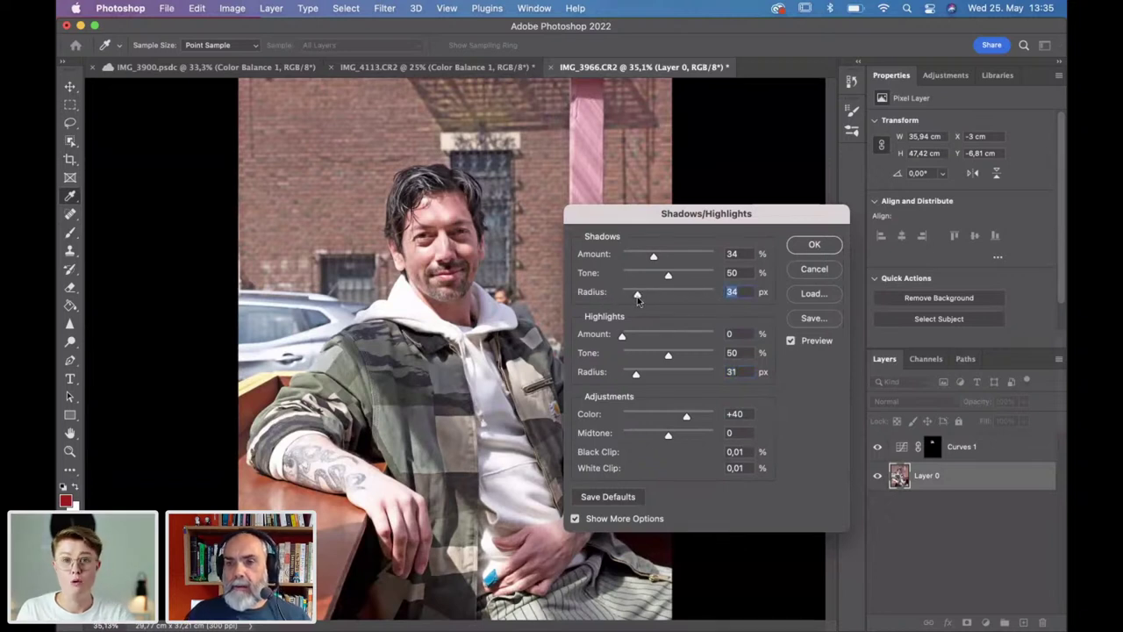
Set the shadow tone to 40% and the shadow amount to 26%, and apply the Shadows/Highlights correction.
{"action": "mouse_move", "coordinate": [653, 256]}
{"action": "left_mouse_down"}
{"action": "mouse_move", "coordinate": [641, 259]}
{"action": "mouse_move", "coordinate": [658, 273]}
{"action": "left_mouse_up"}
{"action": "left_click", "coordinate": [644, 257]}
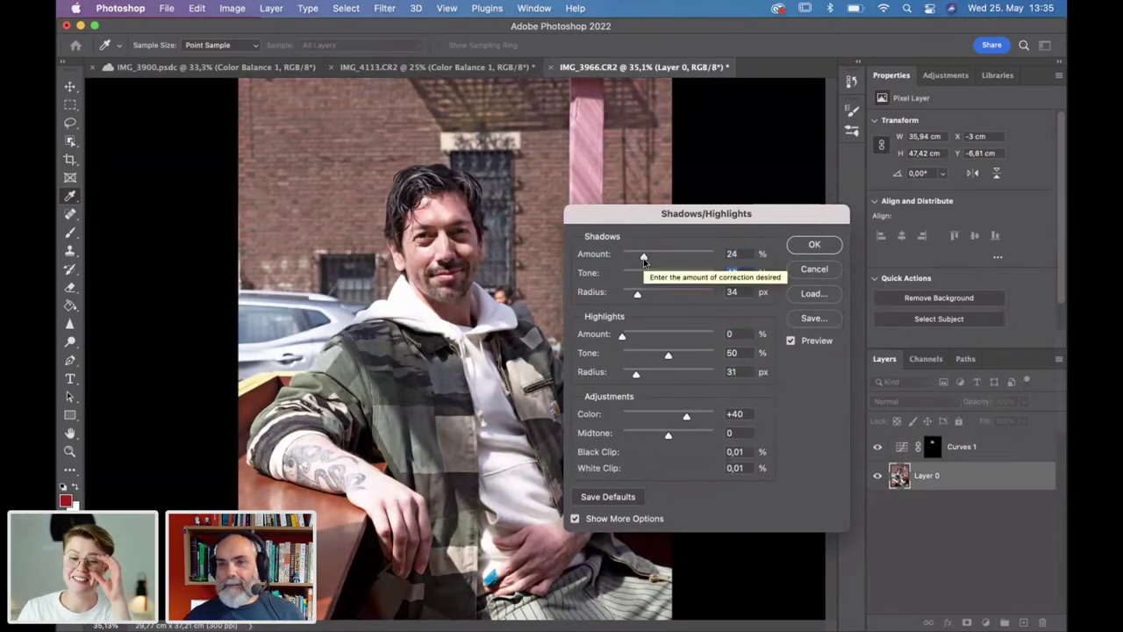
{"action": "left_click_drag", "start_coordinate": [644, 257], "coordinate": [646, 257]}
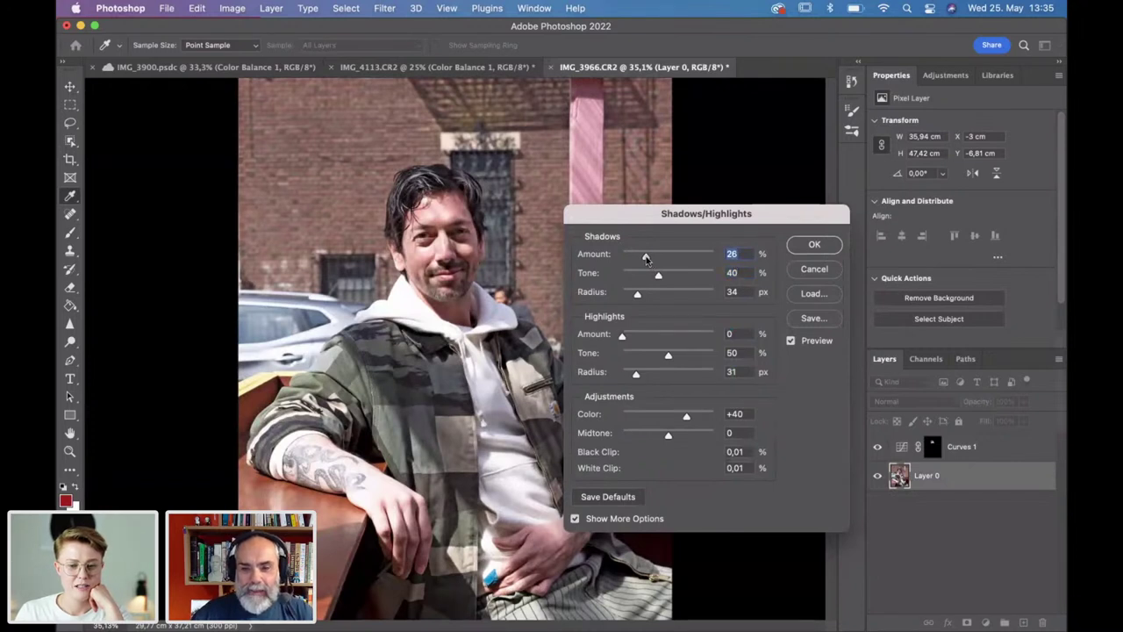
{"action": "left_click", "coordinate": [798, 245]}
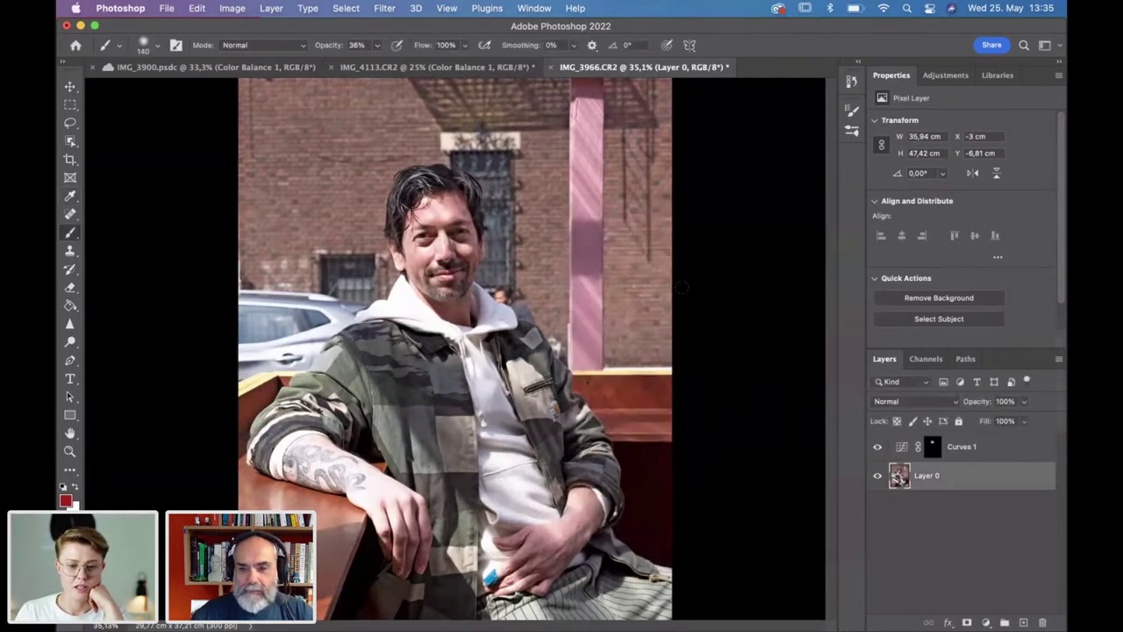
Compare IMG_3966 with the finished portraits IMG_4113 and IMG_3900 for a consistent look, and return to IMG_3966.
{"action": "left_click", "coordinate": [486, 71]}
{"action": "left_click", "coordinate": [274, 69]}
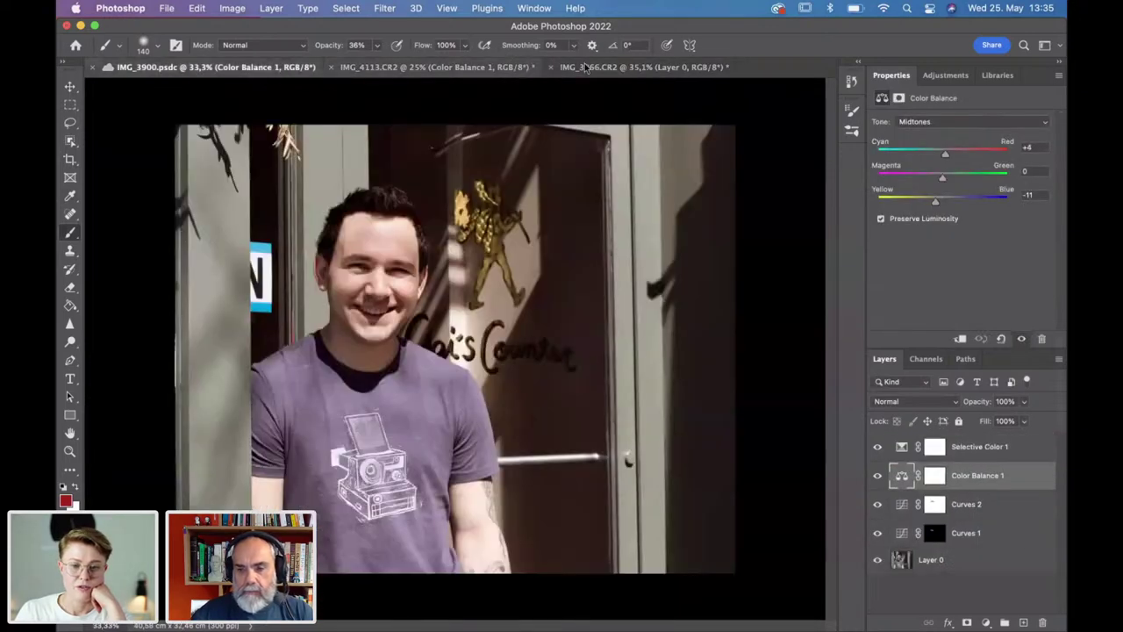
{"action": "left_click", "coordinate": [596, 68]}
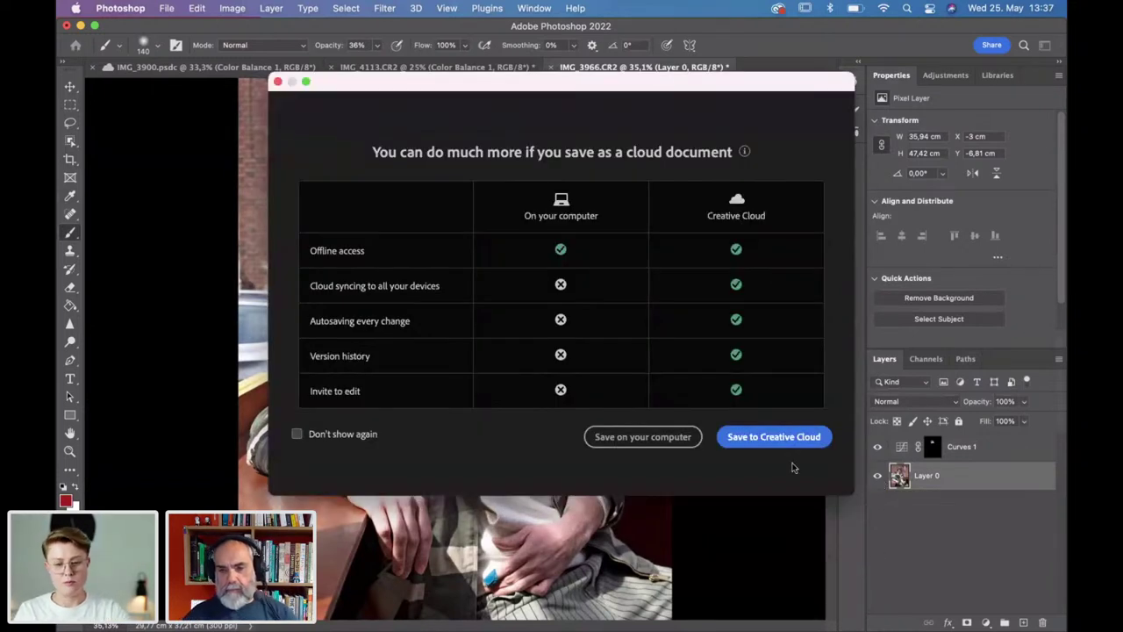
Save IMG_3966 and IMG_4113 as Creative Cloud documents in the Queer Food Stories folder under their existing names.
{"action": "left_click", "coordinate": [763, 436]}
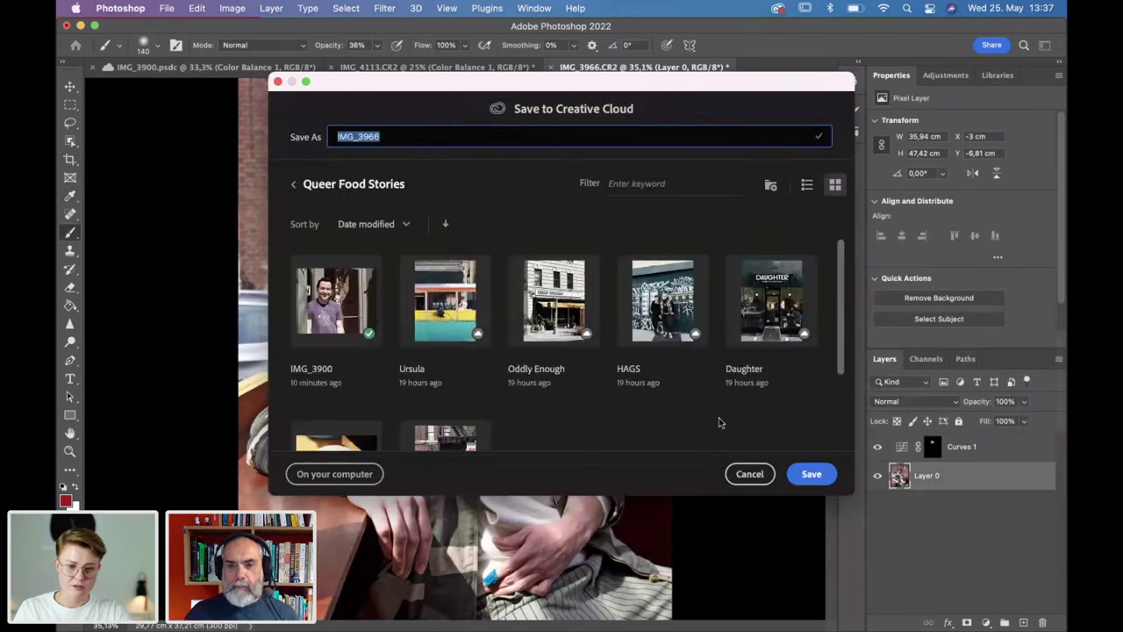
{"action": "left_click", "coordinate": [812, 476]}
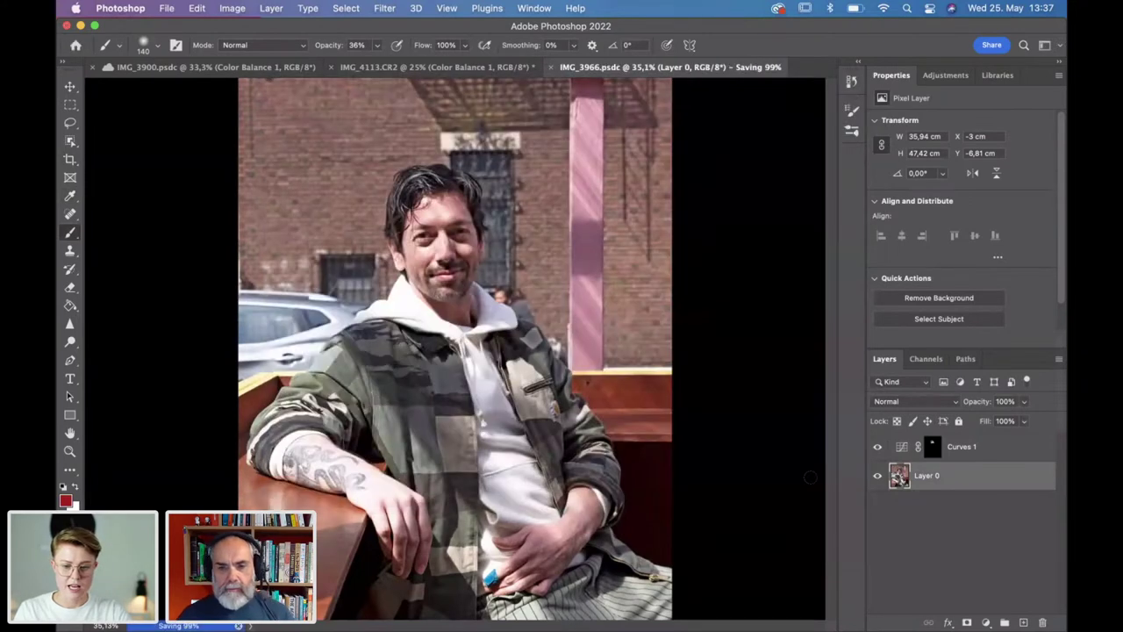
{"action": "left_click", "coordinate": [362, 69]}
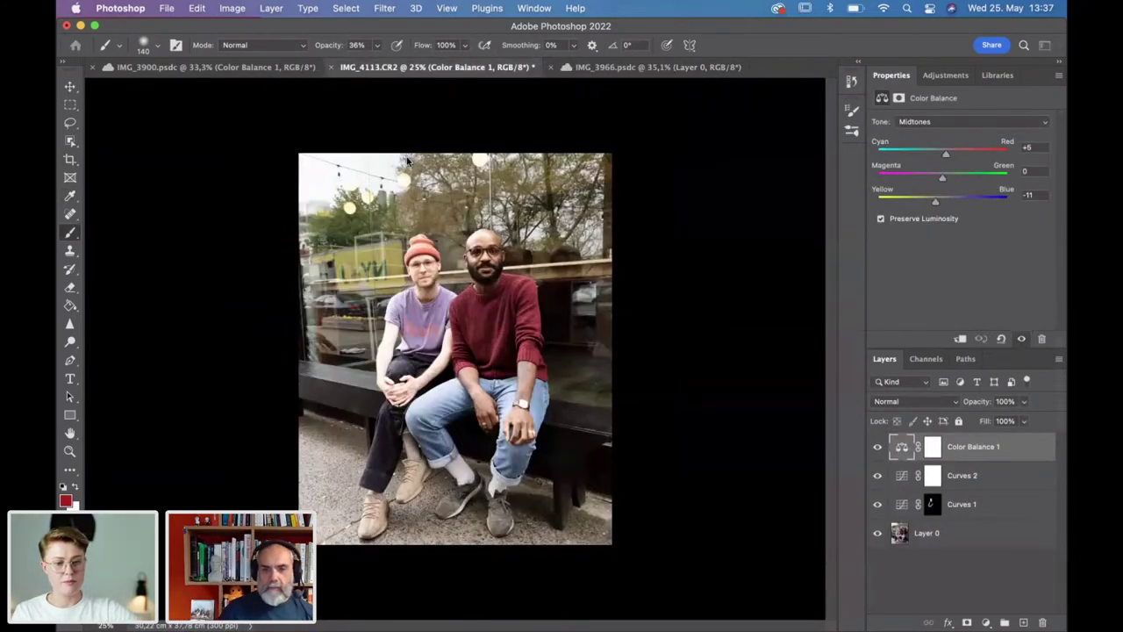
{"action": "key", "text": "super+s"}
{"action": "left_click", "coordinate": [742, 438]}
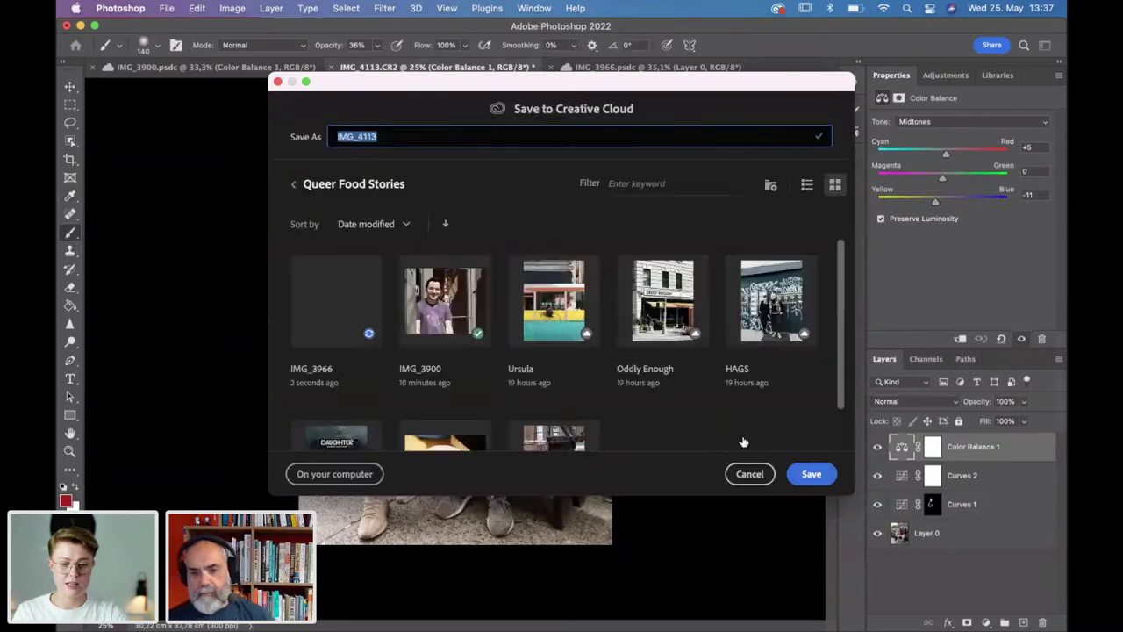
{"action": "left_click", "coordinate": [810, 475]}
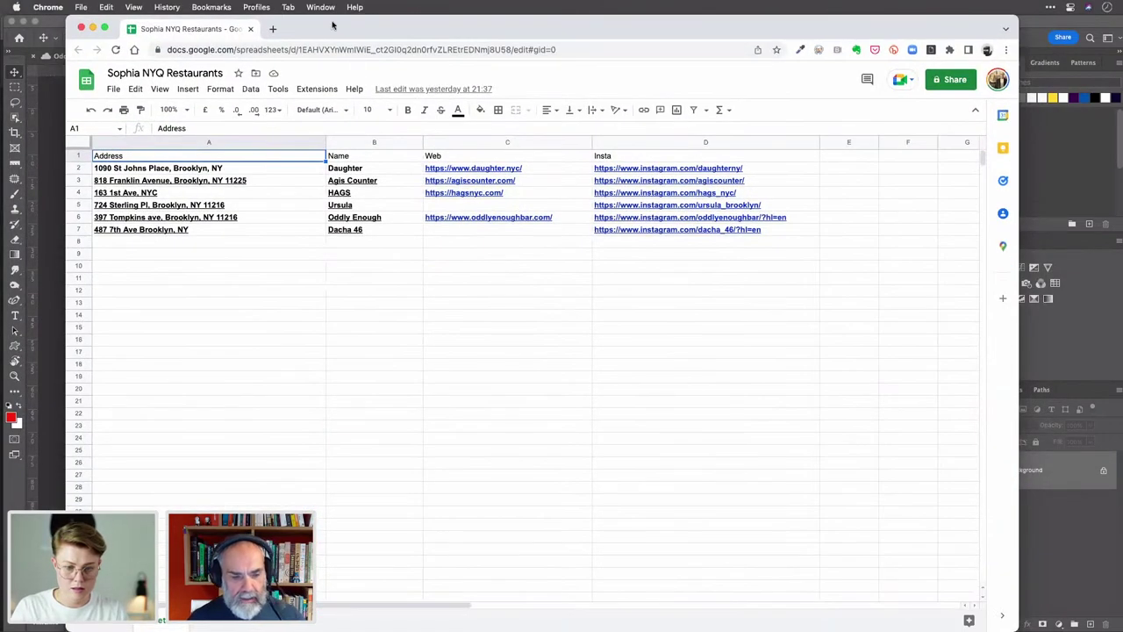
Enlarge the browser window with the Sophia NYQ Restaurants spreadsheet and set the sheet's zoom to 125%.
{"action": "left_click", "coordinate": [104, 29]}
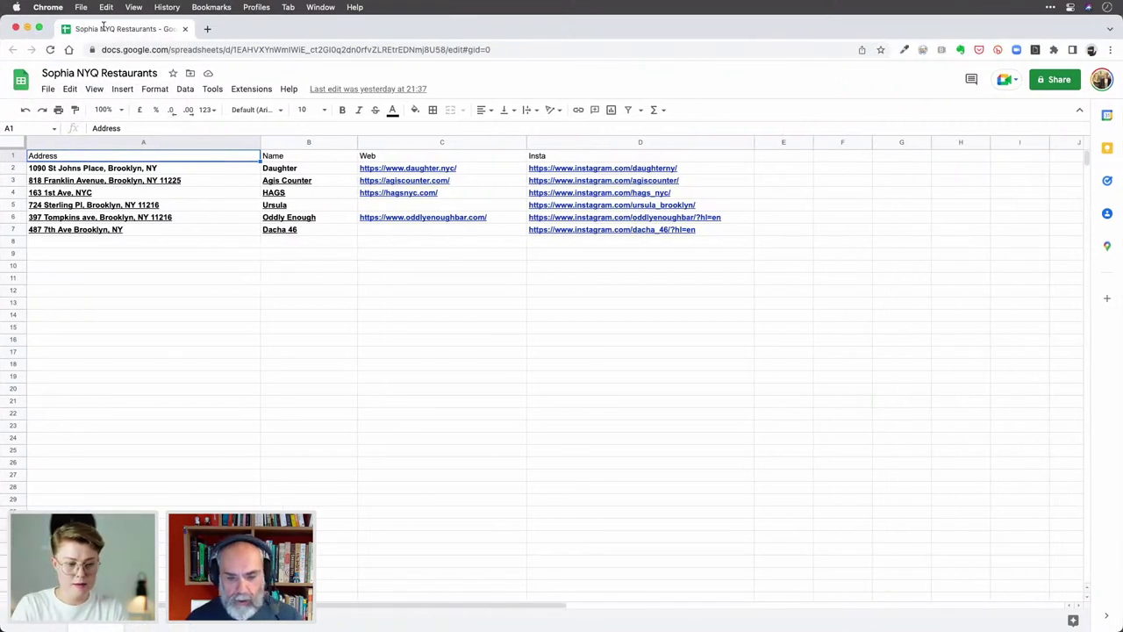
{"action": "left_click", "coordinate": [121, 110]}
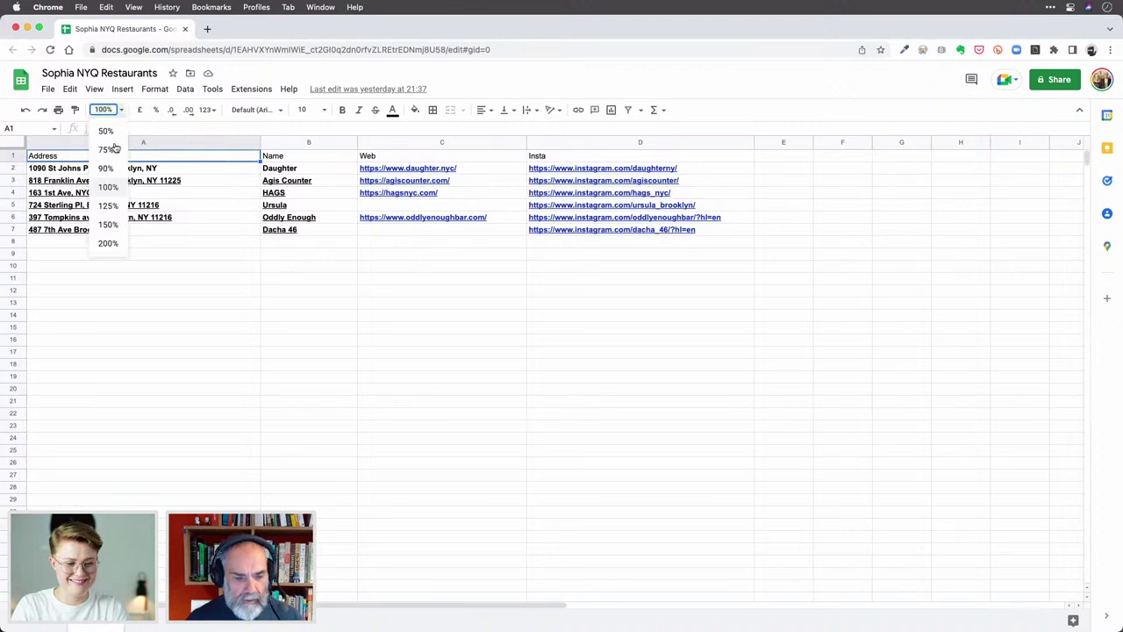
{"action": "left_click", "coordinate": [108, 206]}
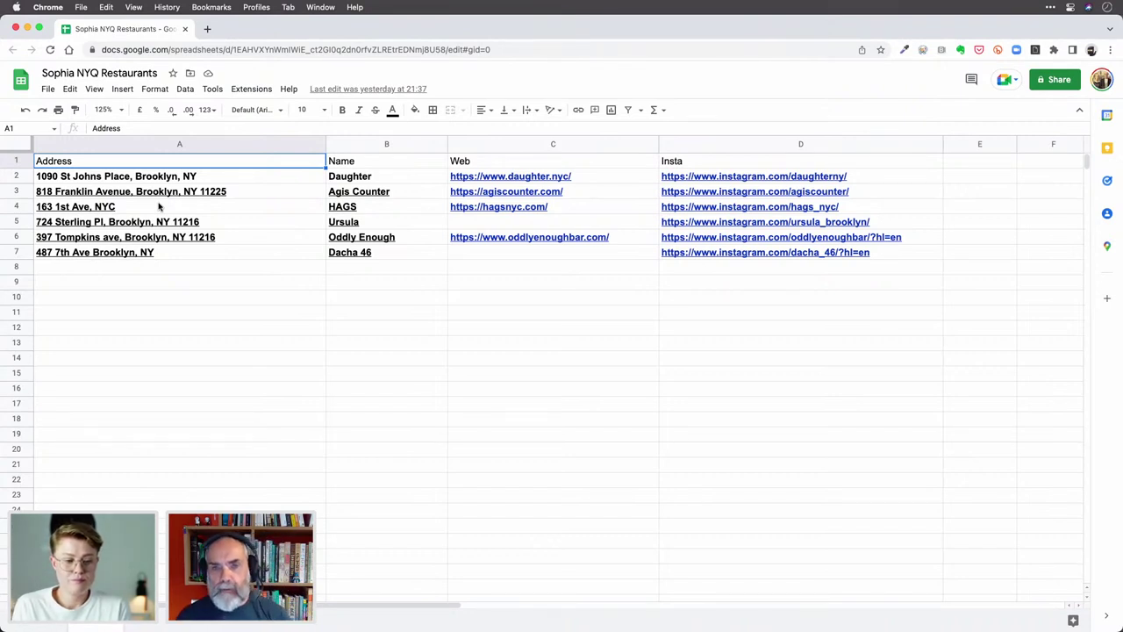
{"action": "left_click", "coordinate": [218, 179]}
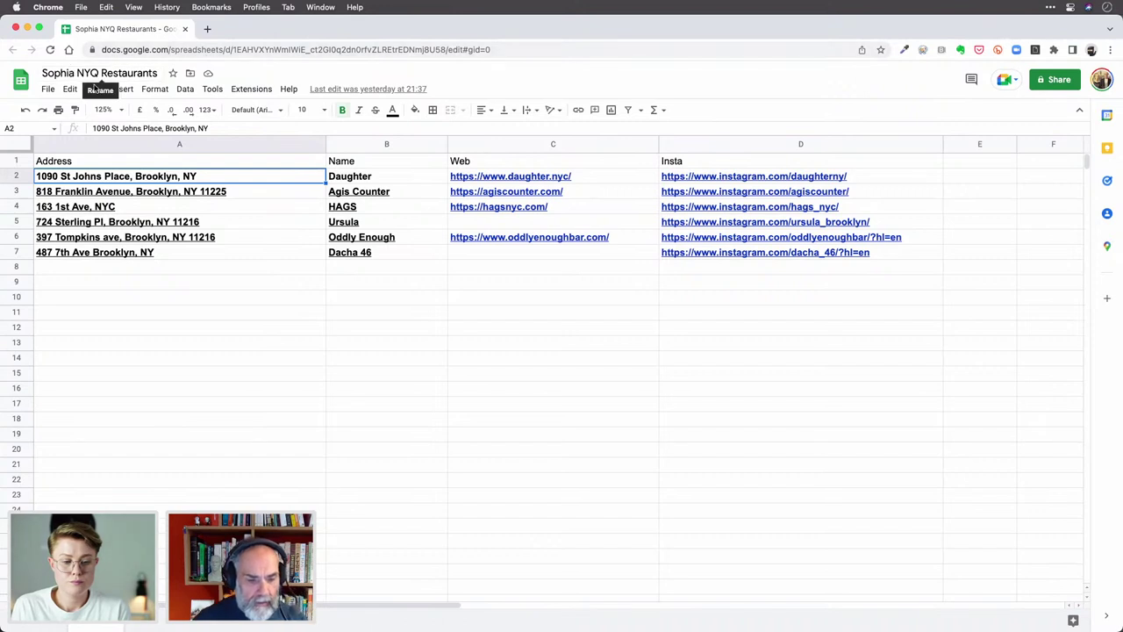
{"action": "left_click", "coordinate": [48, 89]}
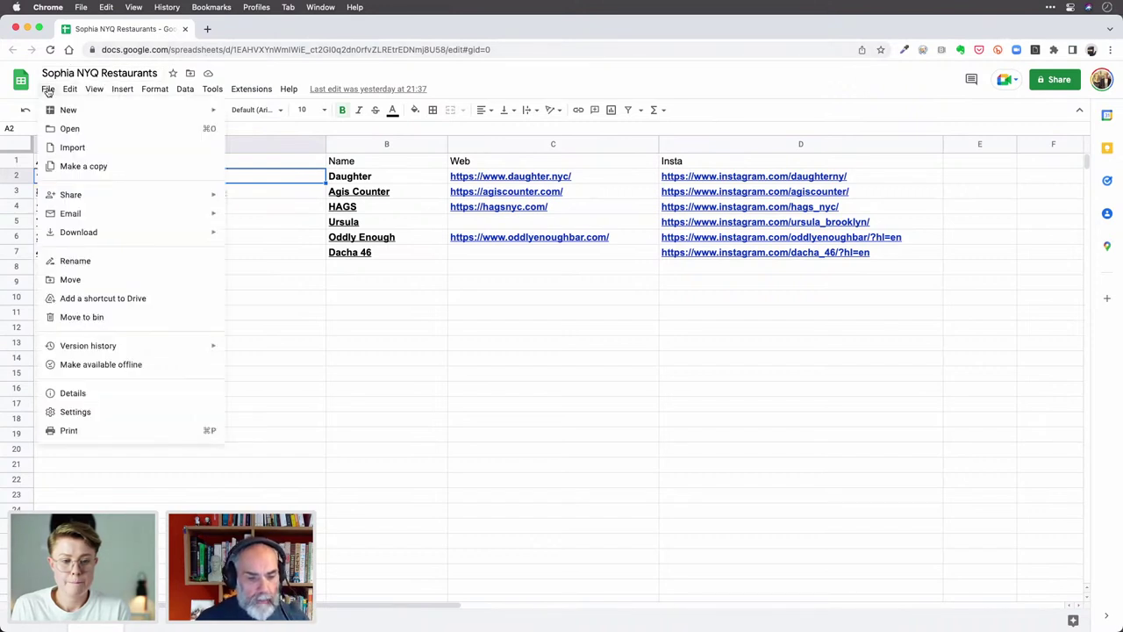
{"action": "left_click", "coordinate": [88, 130]}
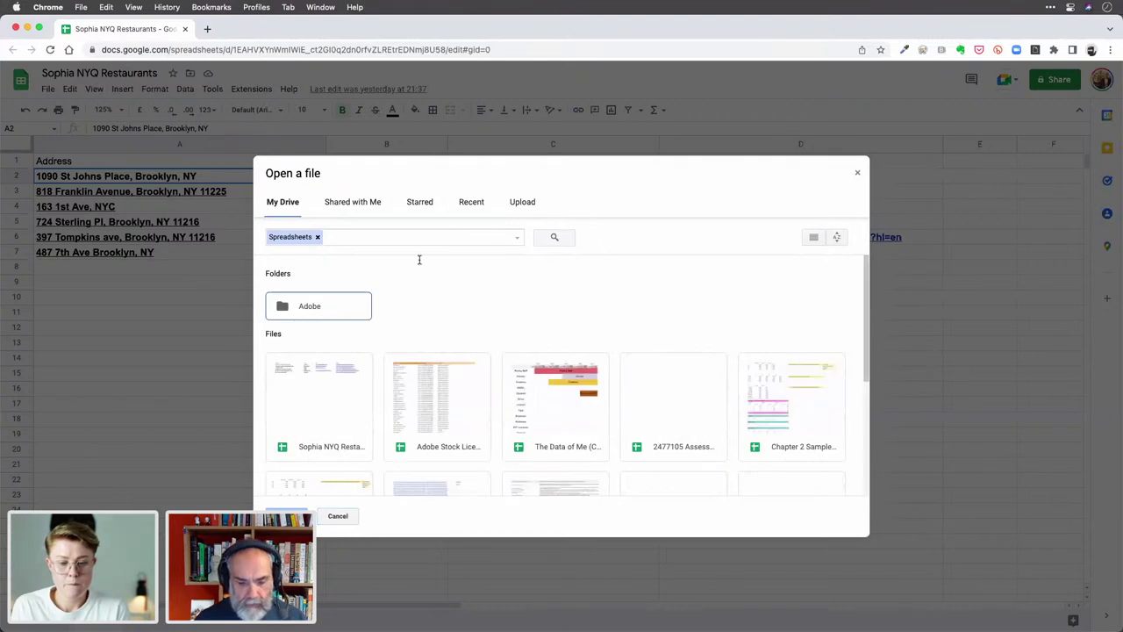
{"action": "left_click", "coordinate": [522, 202]}
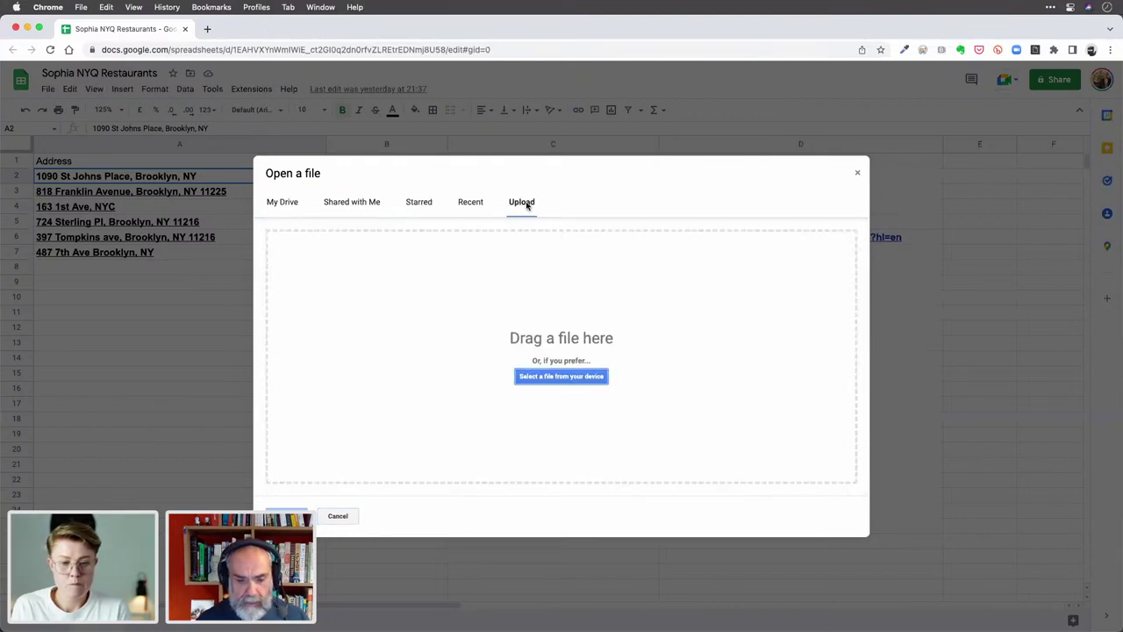
{"action": "left_click", "coordinate": [580, 375]}
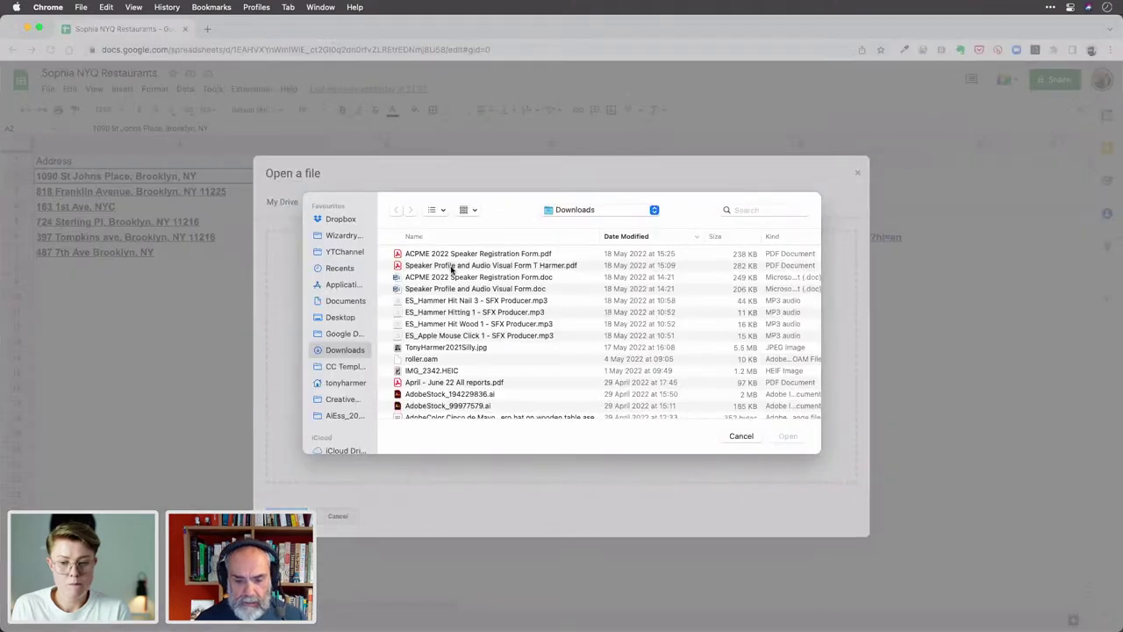
{"action": "left_click", "coordinate": [588, 210]}
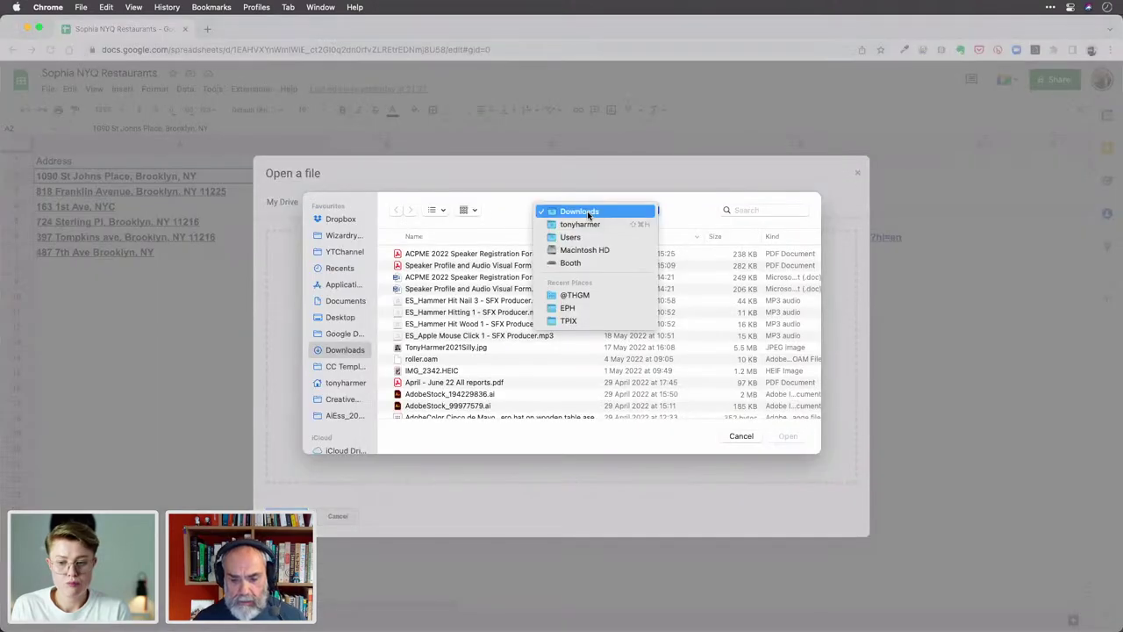
{"action": "left_click", "coordinate": [584, 295]}
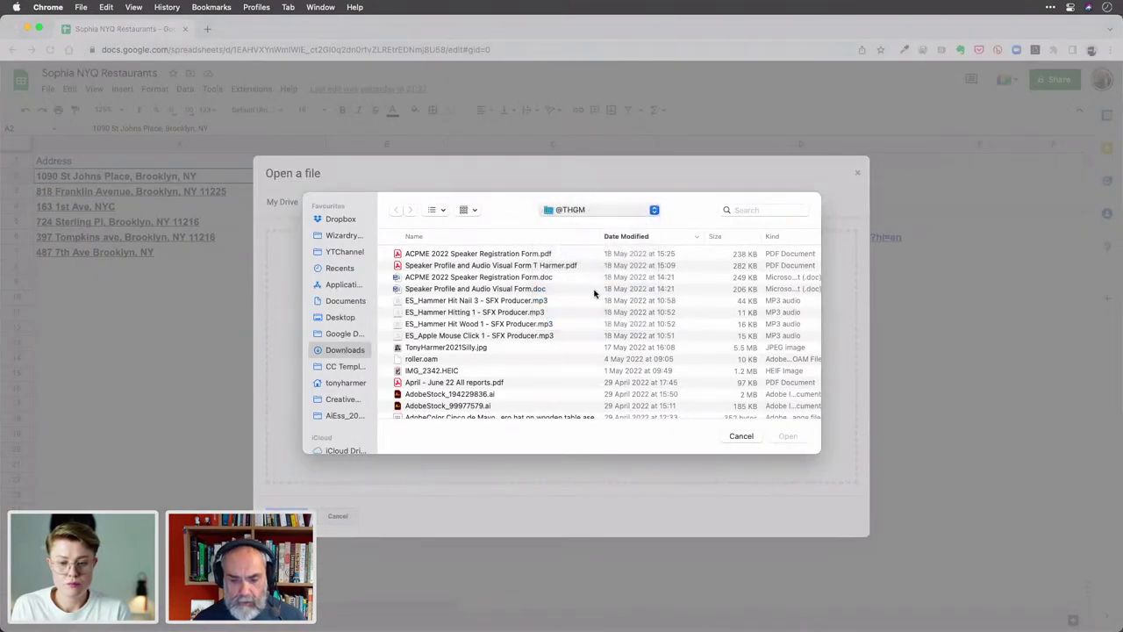
{"action": "left_click", "coordinate": [420, 254]}
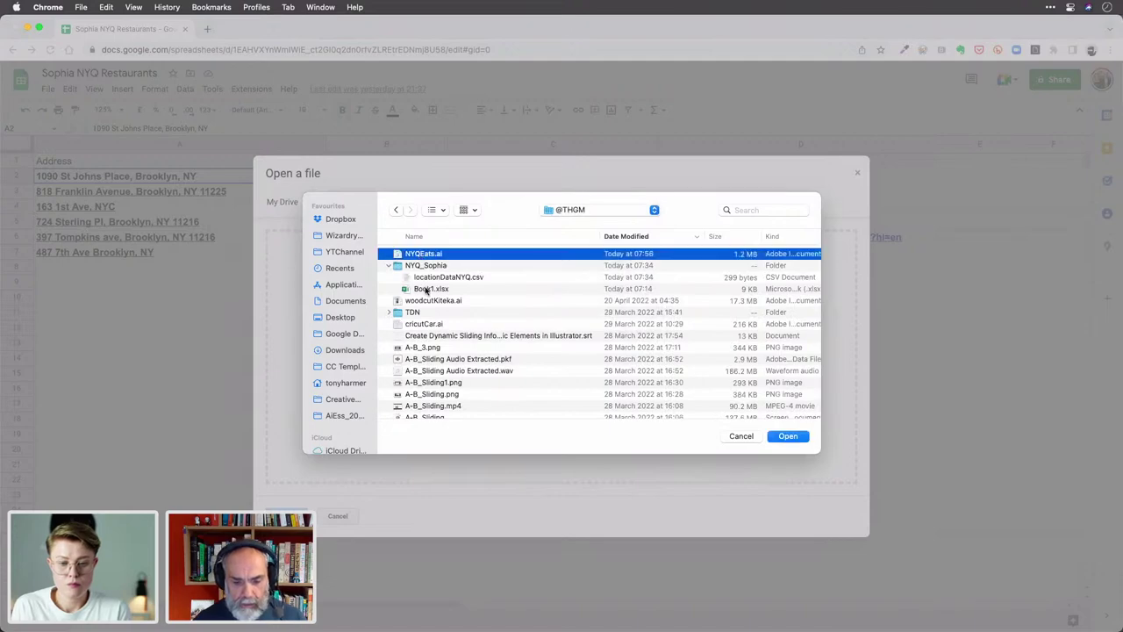
{"action": "left_click", "coordinate": [427, 290]}
{"action": "left_click", "coordinate": [439, 279]}
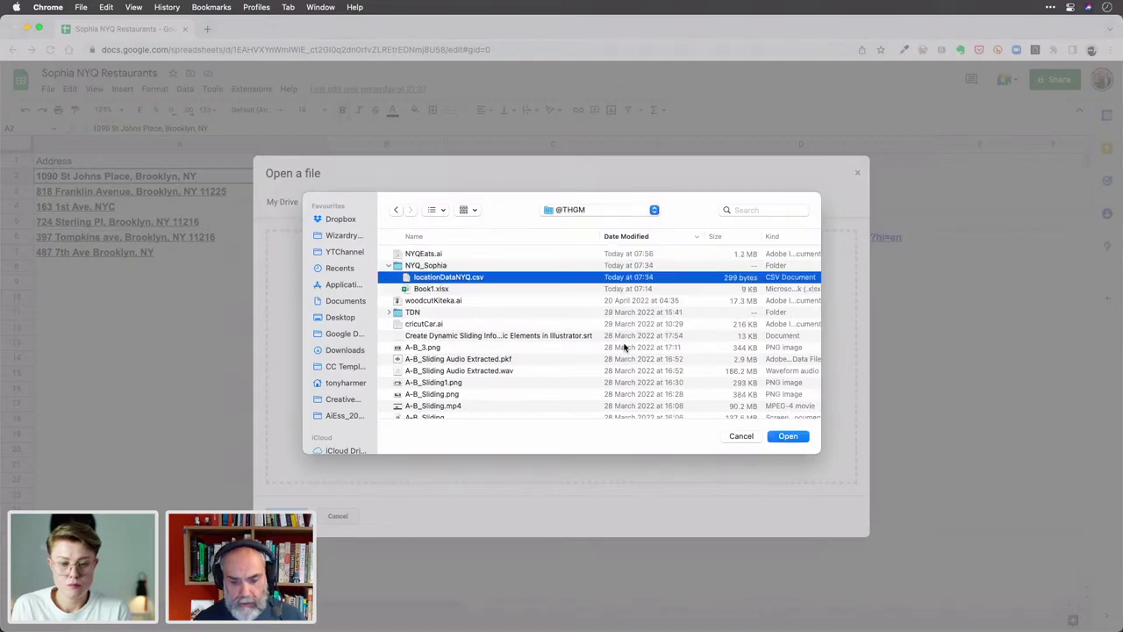
{"action": "left_click", "coordinate": [789, 435]}
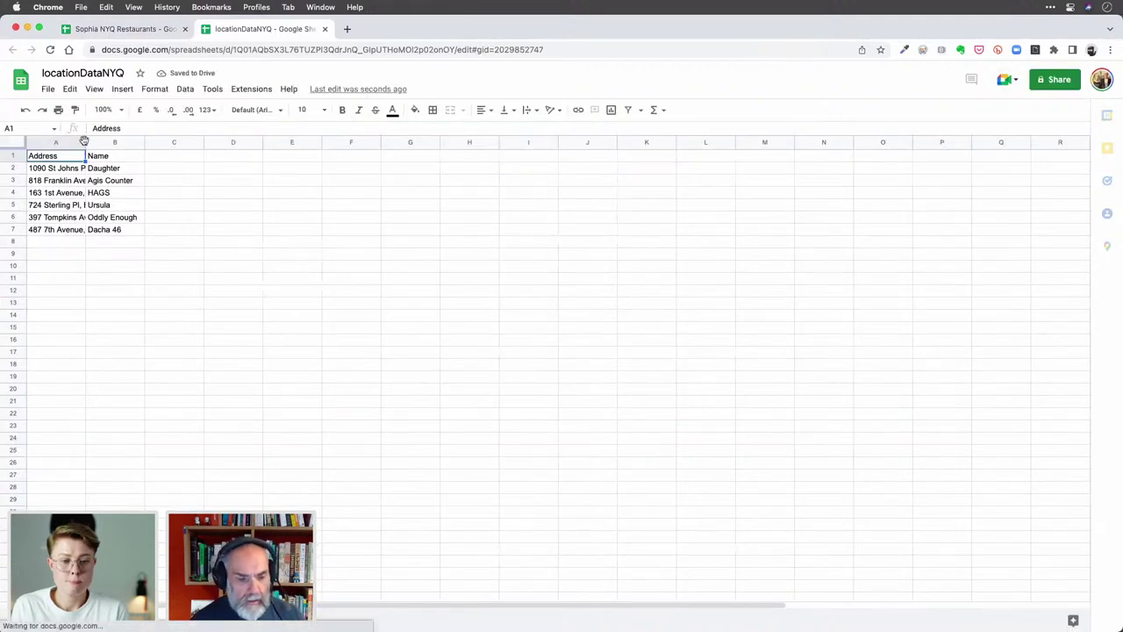
Widen the Address and Name columns in locationDataNYQ, and compare the addresses with those in the Sophia NYQ Restaurants sheet.
{"action": "left_click_drag", "start_coordinate": [86, 142], "coordinate": [347, 142]}
{"action": "left_click_drag", "start_coordinate": [220, 142], "coordinate": [248, 142]}
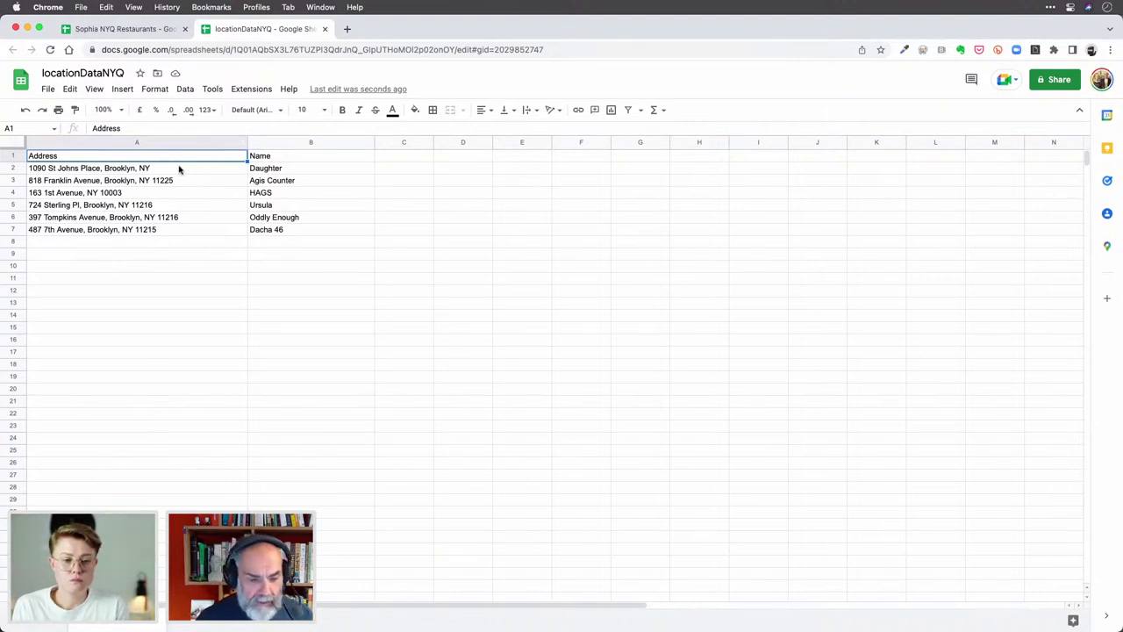
{"action": "left_click", "coordinate": [138, 32]}
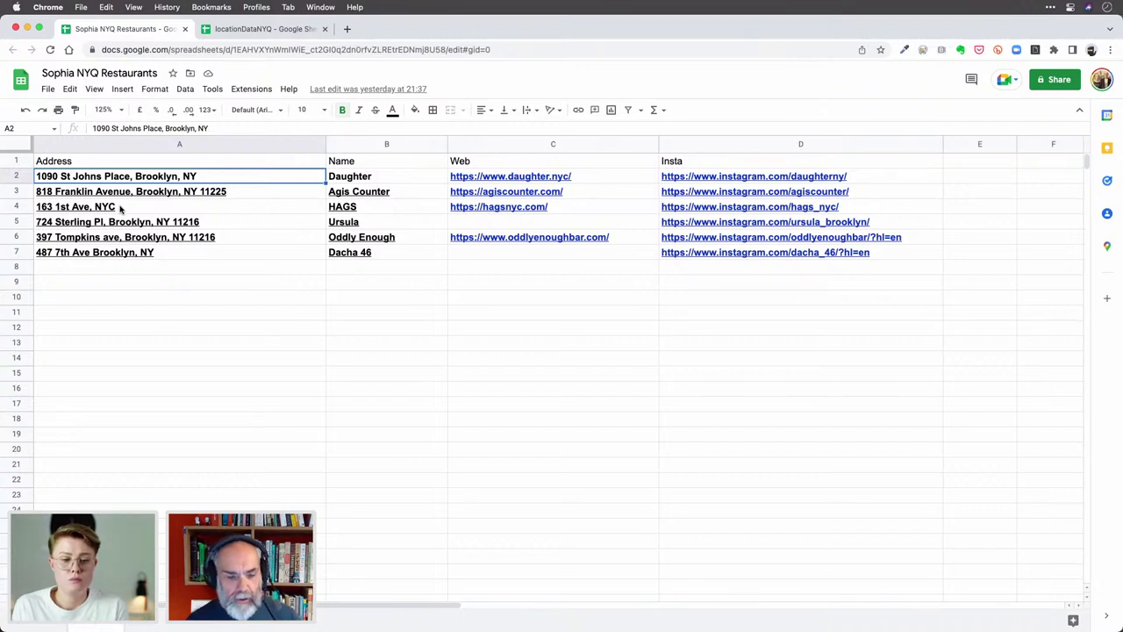
{"action": "left_click", "coordinate": [257, 30]}
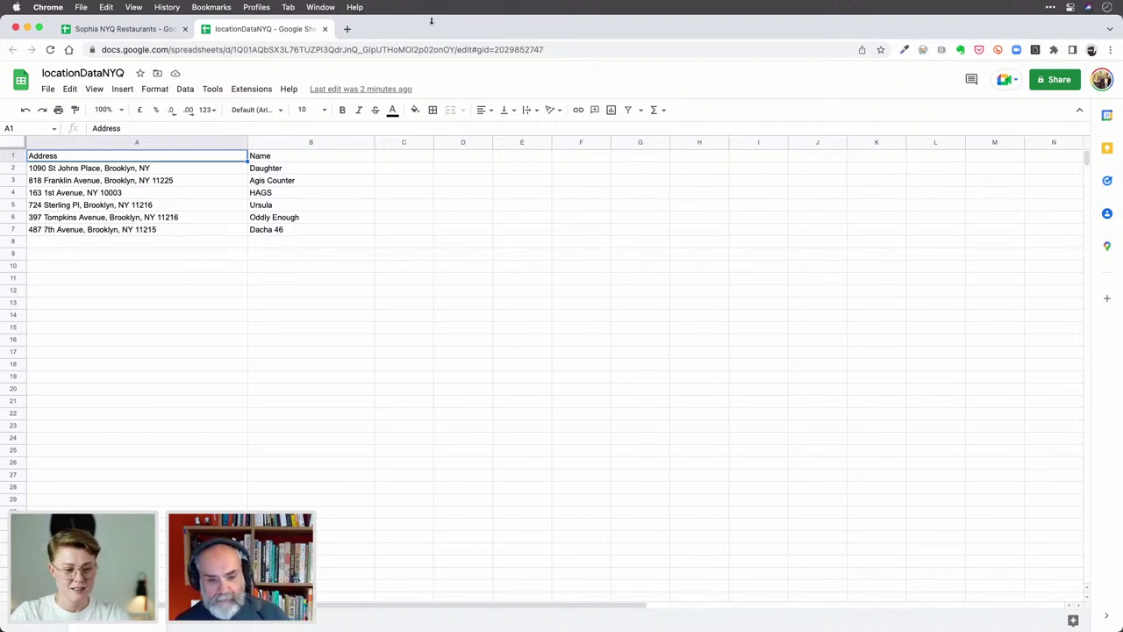
Switch to Illustrator and try to use the Mapboards window of the ArcGIS Maps extension, dismissing the mapboard options.
{"action": "key", "text": "super+Tab"}
{"action": "key", "text": "super+Tab"}
{"action": "key", "text": "super+Tab"}
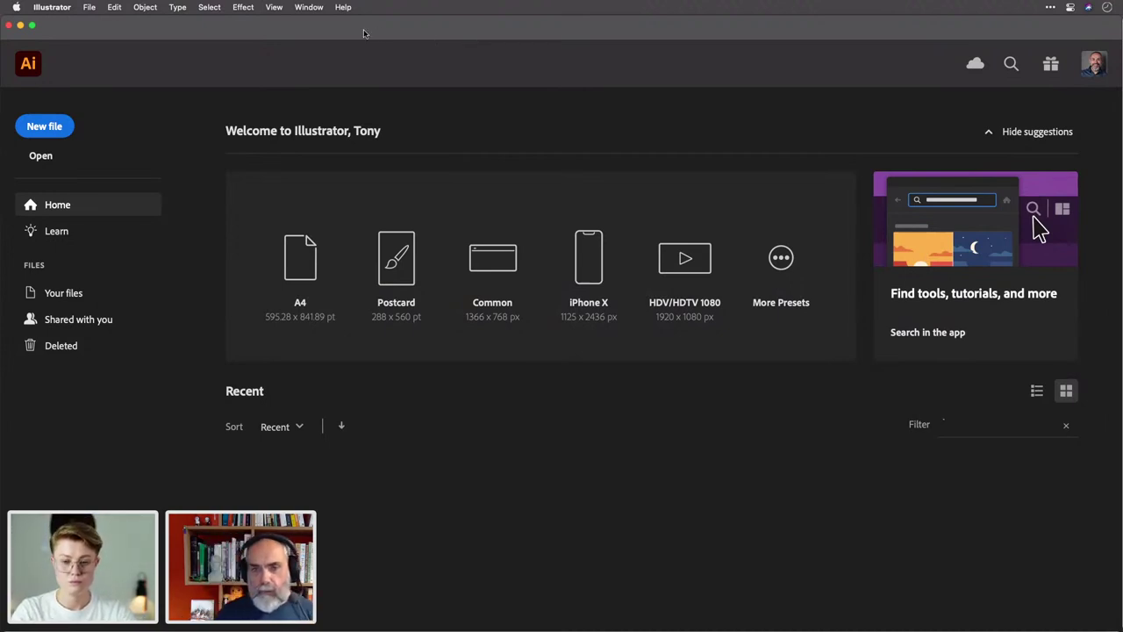
{"action": "left_click", "coordinate": [312, 7]}
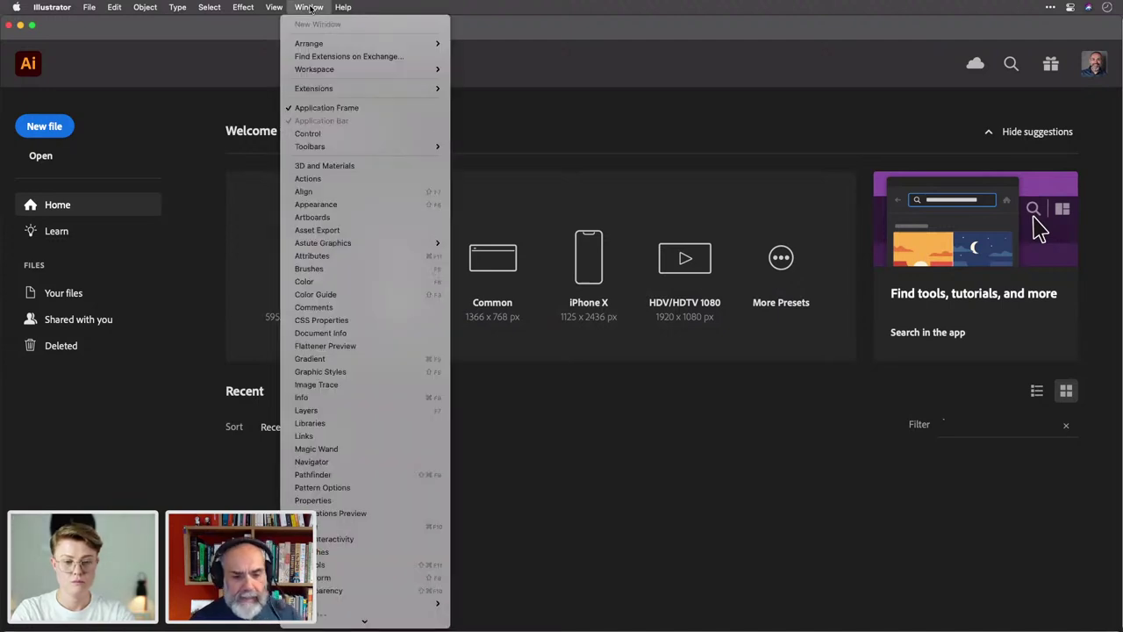
{"action": "mouse_move", "coordinate": [337, 88]}
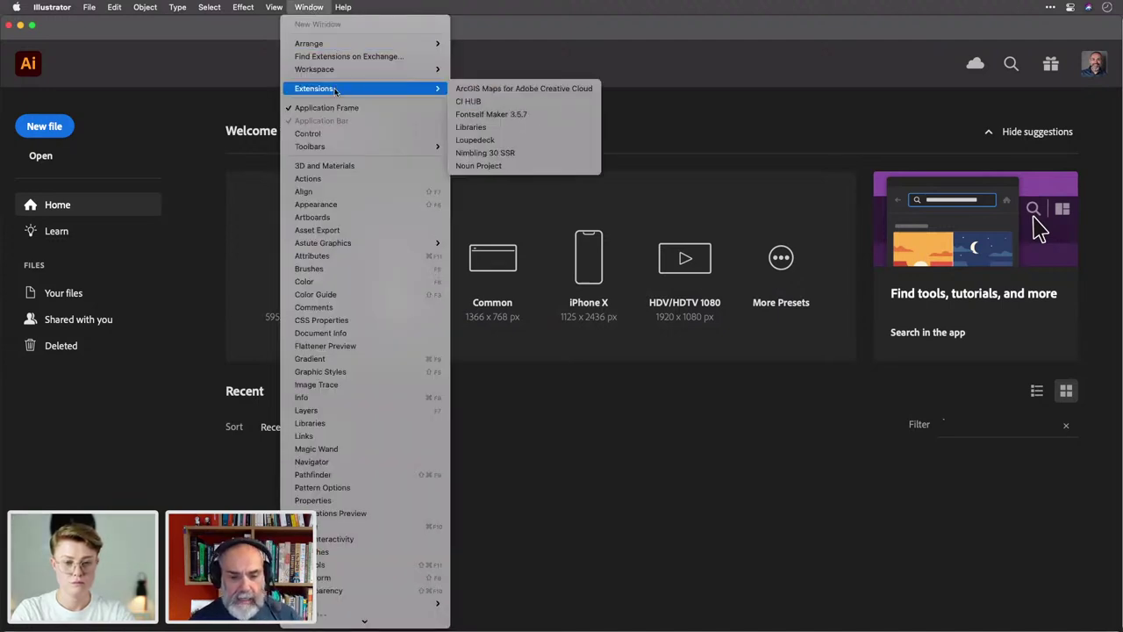
{"action": "left_click", "coordinate": [489, 88]}
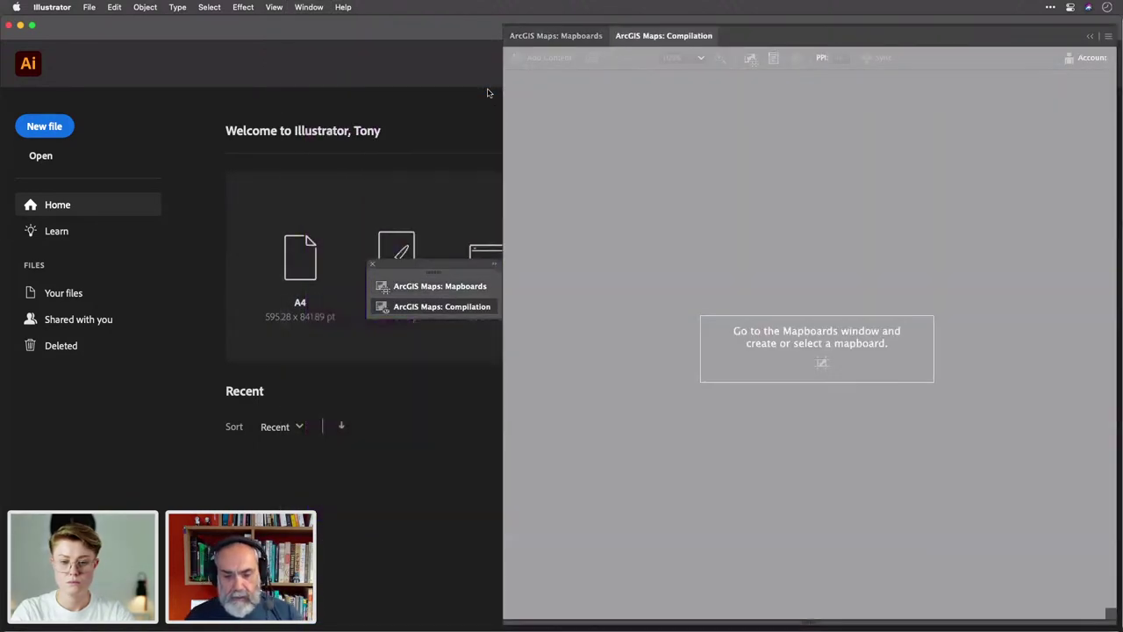
{"action": "left_click", "coordinate": [563, 36]}
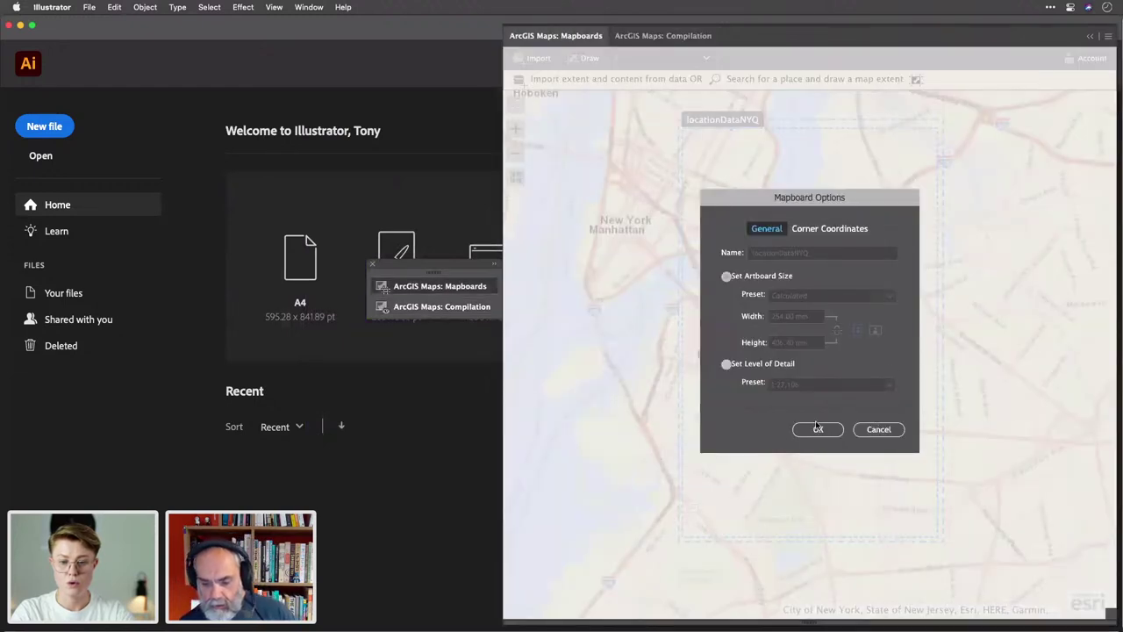
{"action": "left_click", "coordinate": [878, 429]}
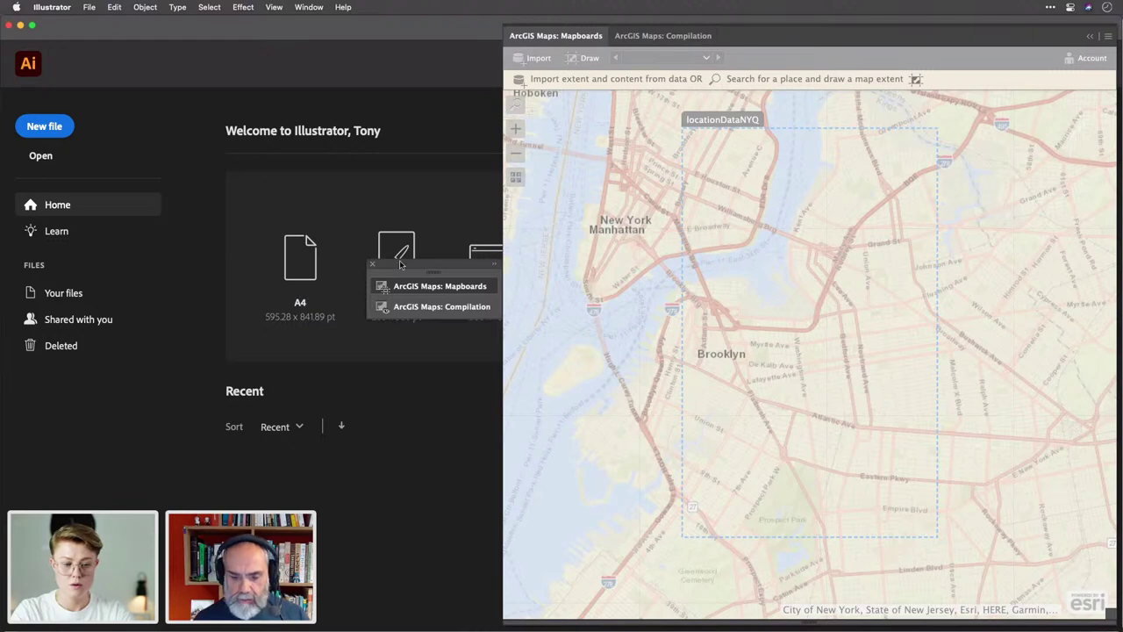
{"action": "left_click", "coordinate": [427, 309]}
{"action": "left_click", "coordinate": [439, 286]}
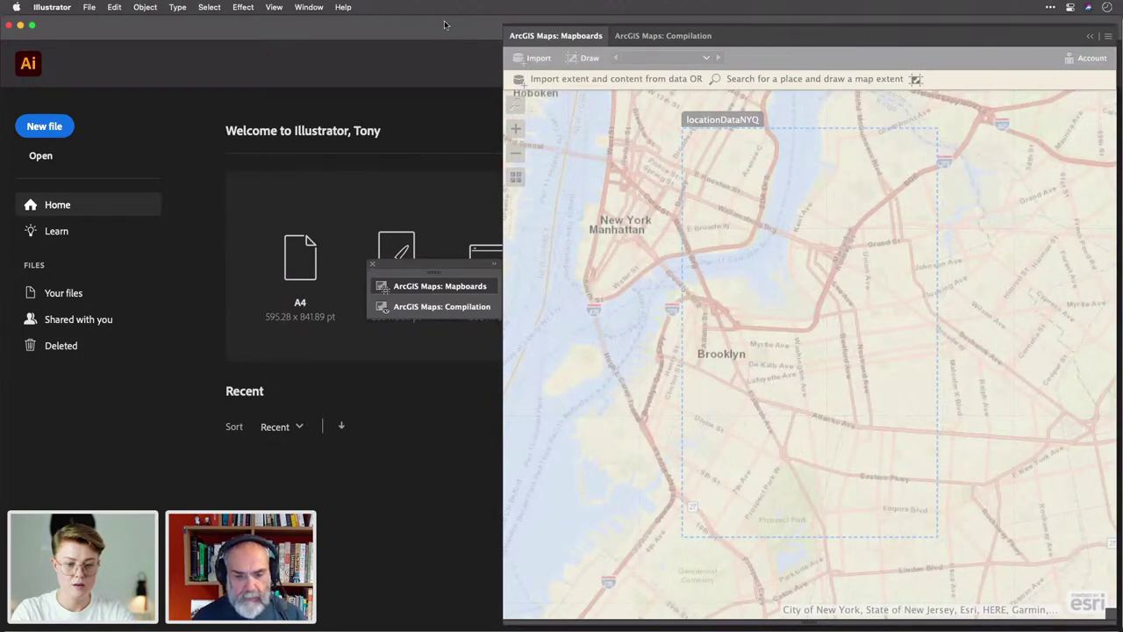
Relaunch Illustrator and return to its home screen.
{"action": "key", "text": "super+Tab"}
{"action": "key", "text": "super+space"}
{"action": "type", "text": "illustrator"}
{"action": "key", "text": "Return"}
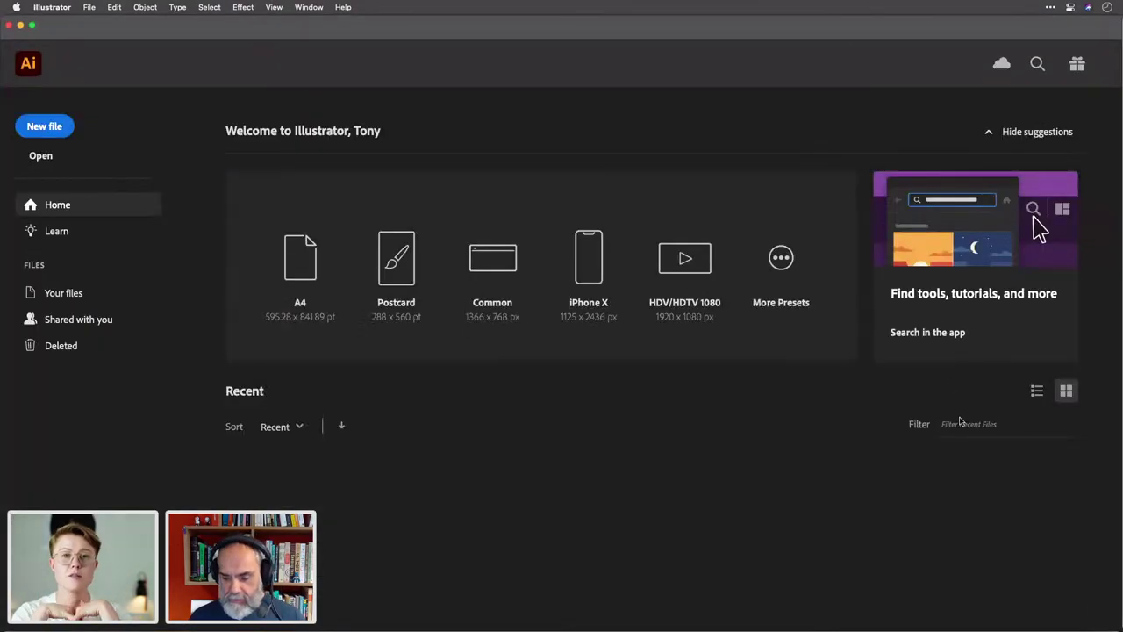
{"action": "left_click", "coordinate": [965, 424]}
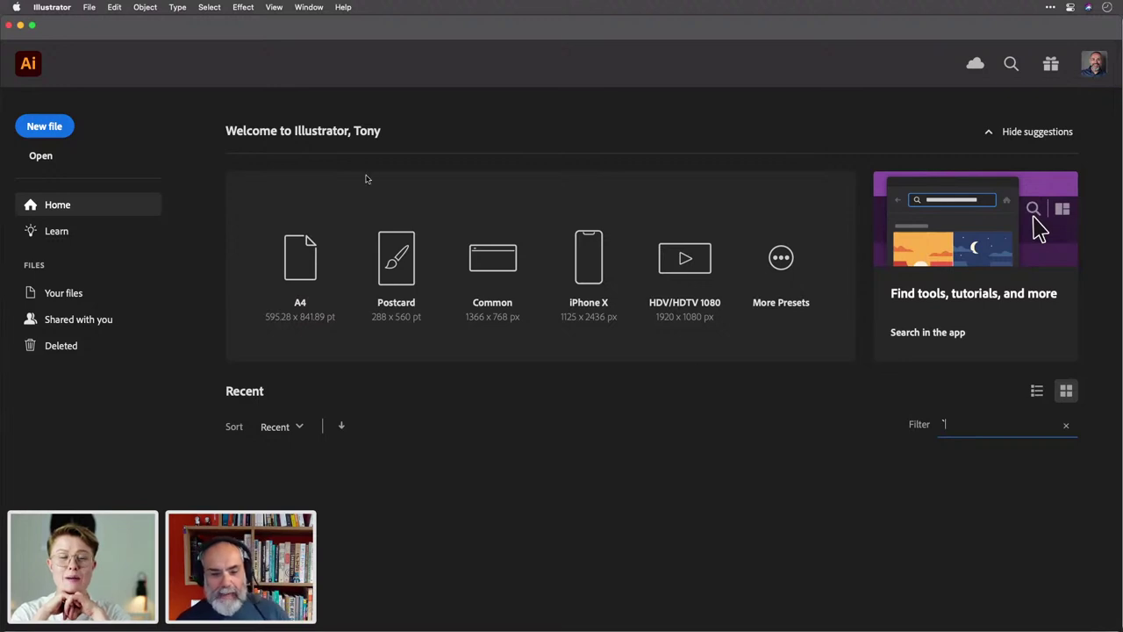
Open the ArcGIS Maps for Adobe Creative Cloud extension and group its windows together, with Mapboards placed before Compilation.
{"action": "left_click", "coordinate": [311, 8]}
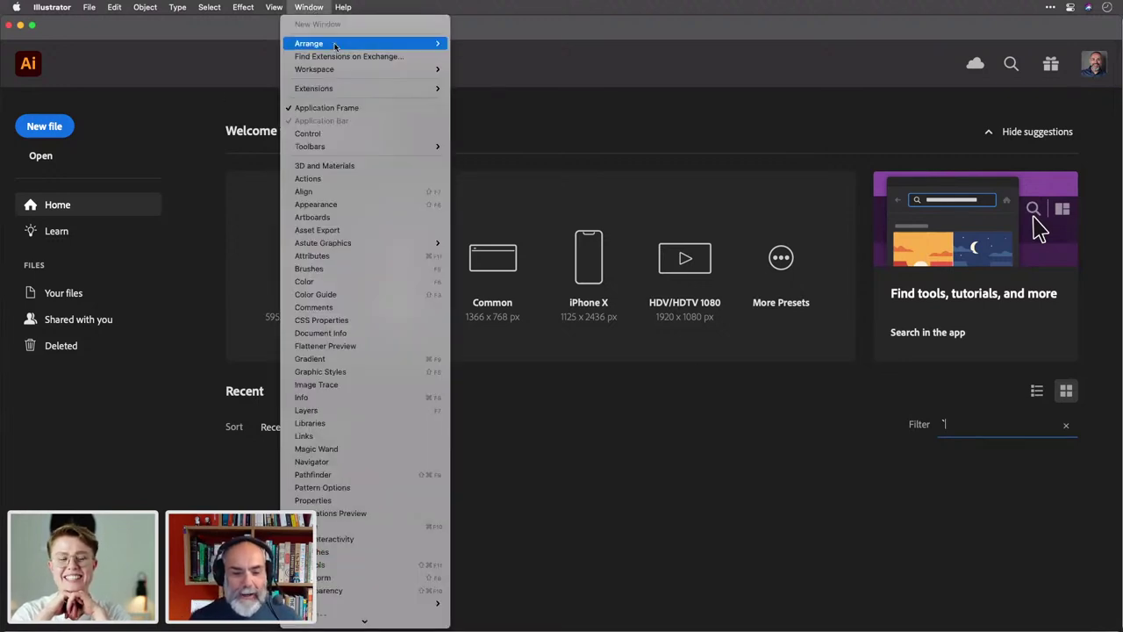
{"action": "mouse_move", "coordinate": [337, 93]}
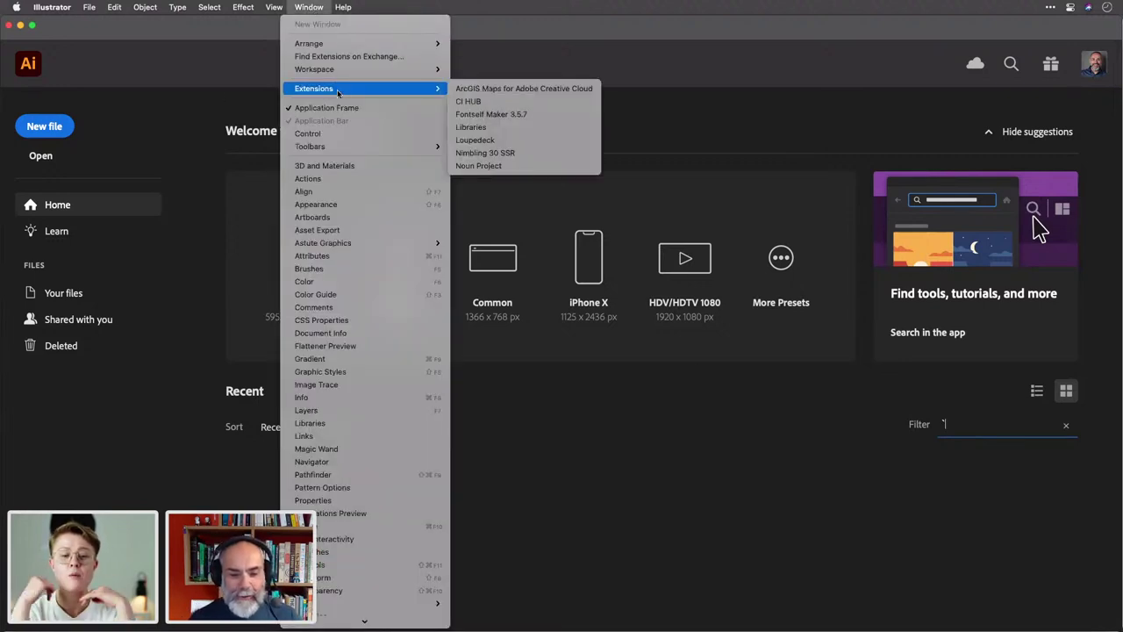
{"action": "left_click", "coordinate": [485, 89]}
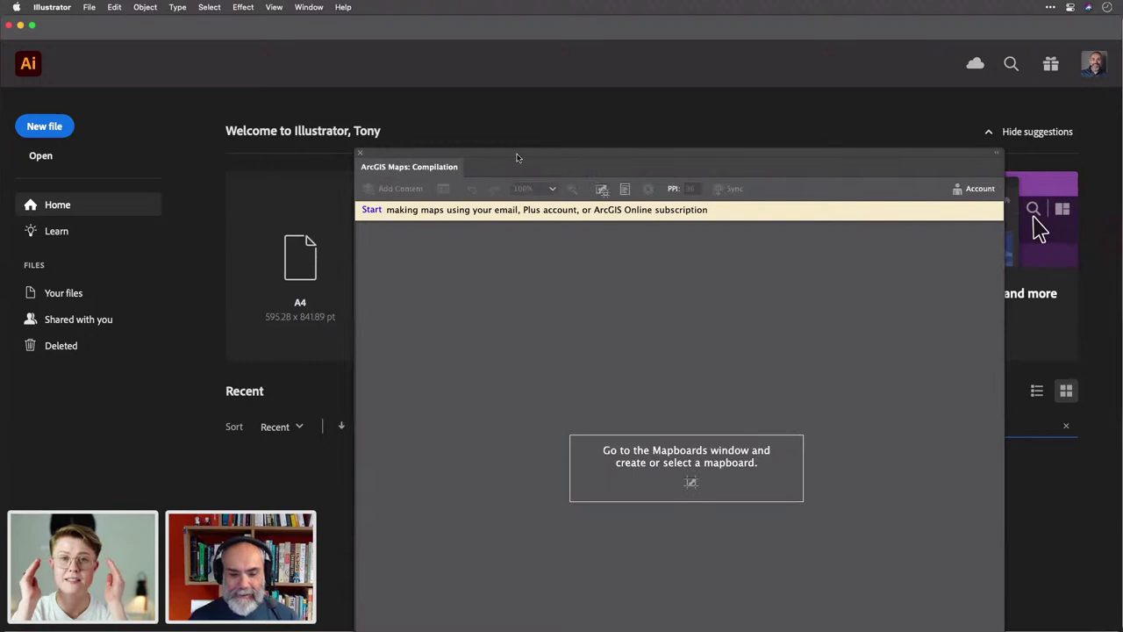
{"action": "left_click_drag", "start_coordinate": [521, 156], "coordinate": [588, 42]}
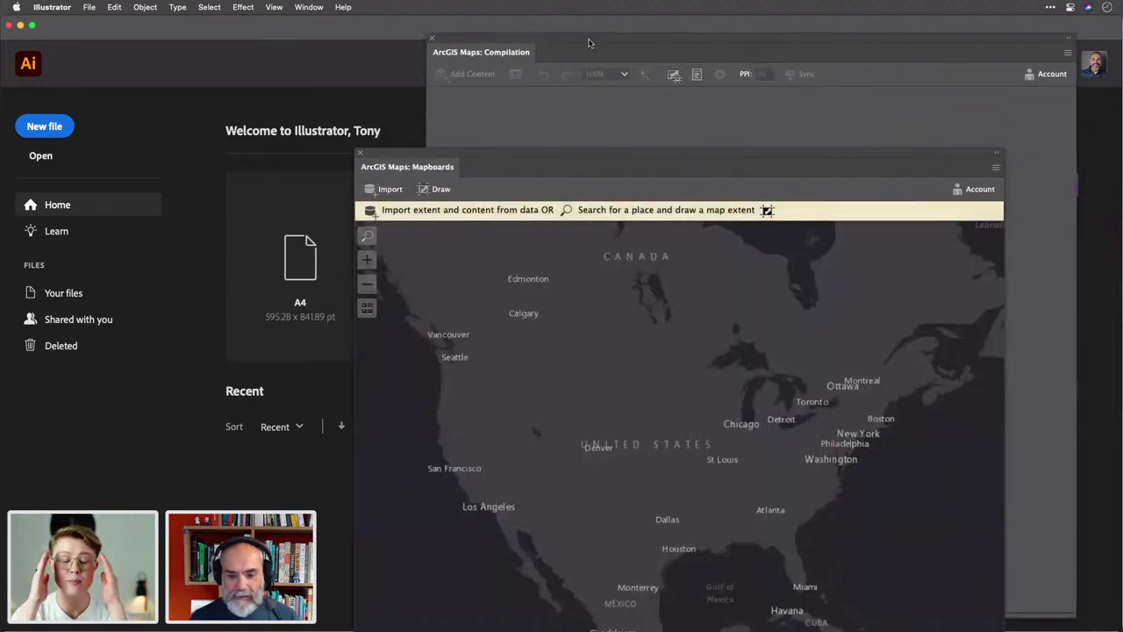
{"action": "left_click_drag", "start_coordinate": [424, 164], "coordinate": [570, 56]}
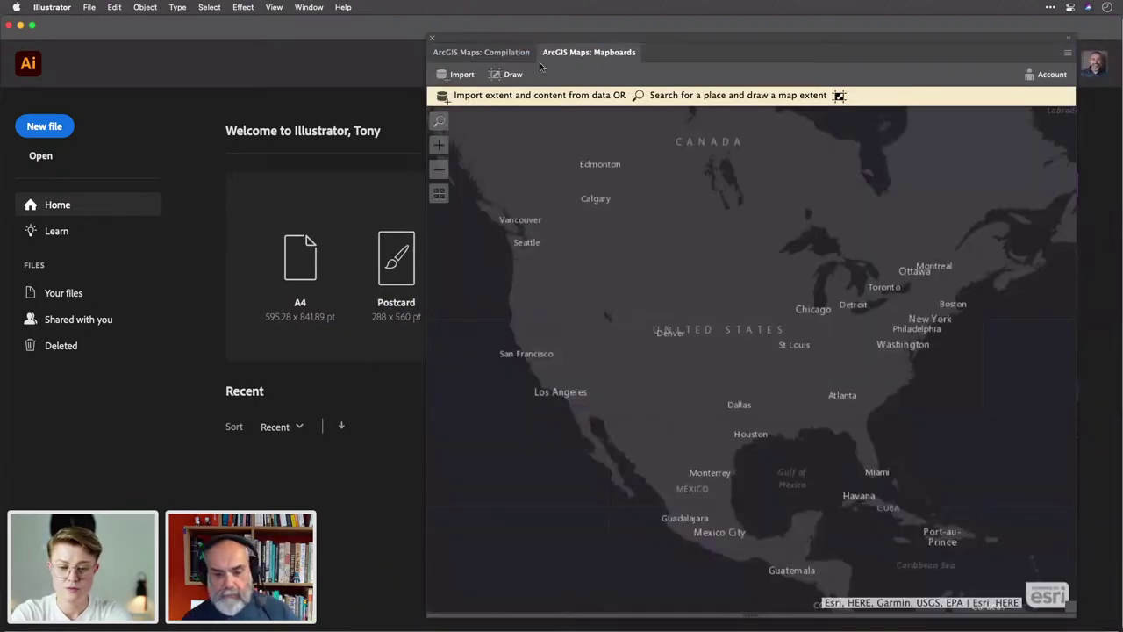
{"action": "left_click_drag", "start_coordinate": [485, 57], "coordinate": [629, 55]}
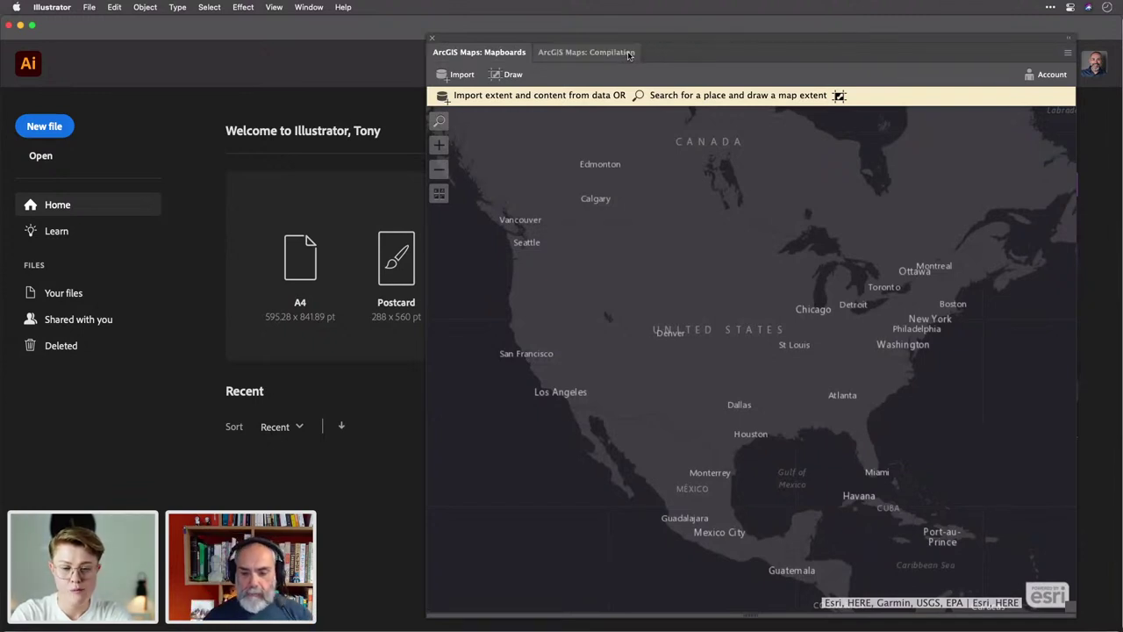
{"action": "left_click_drag", "start_coordinate": [675, 38], "coordinate": [614, 31]}
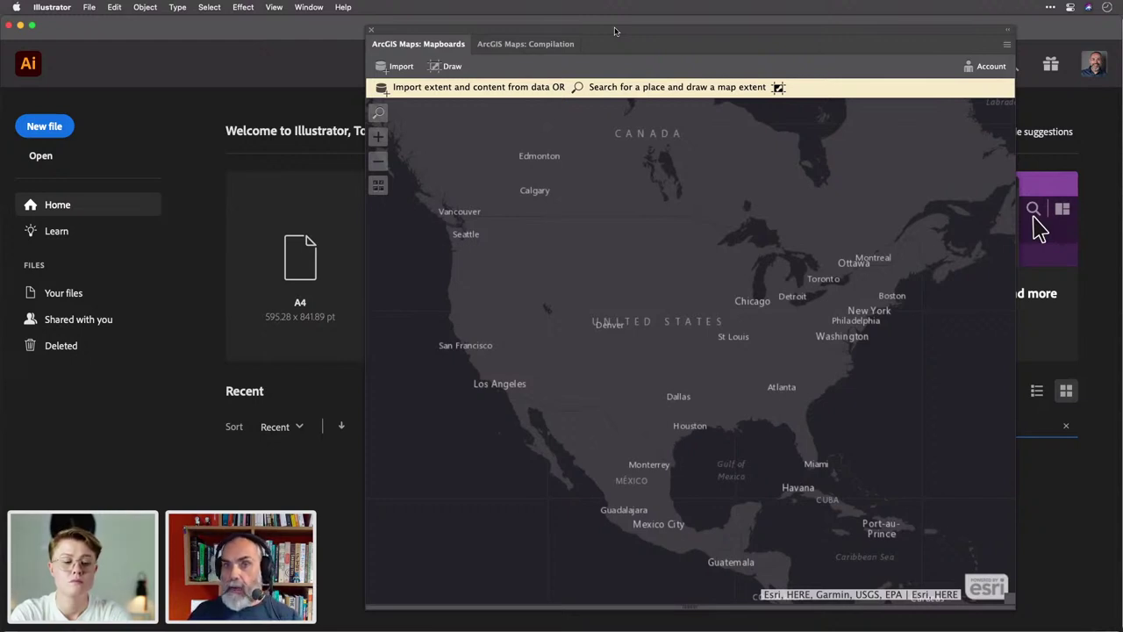
{"action": "left_click_drag", "start_coordinate": [616, 30], "coordinate": [604, 28]}
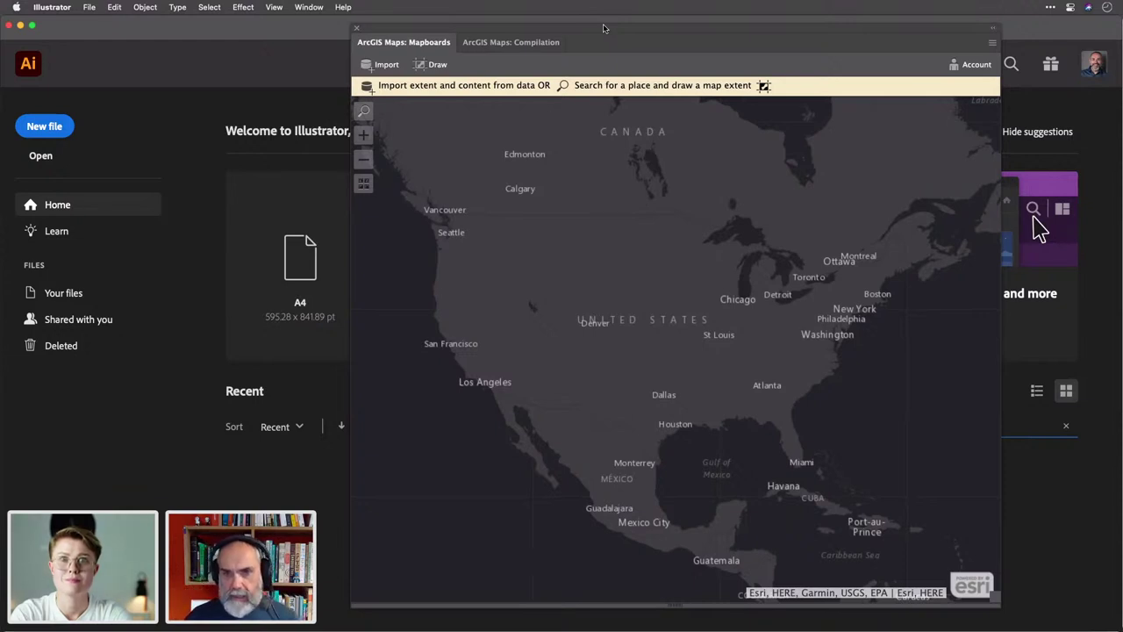
{"action": "mouse_move", "coordinate": [605, 32]}
{"action": "left_mouse_down"}
{"action": "mouse_move", "coordinate": [600, 22]}
{"action": "mouse_move", "coordinate": [605, 36]}
{"action": "left_mouse_up"}
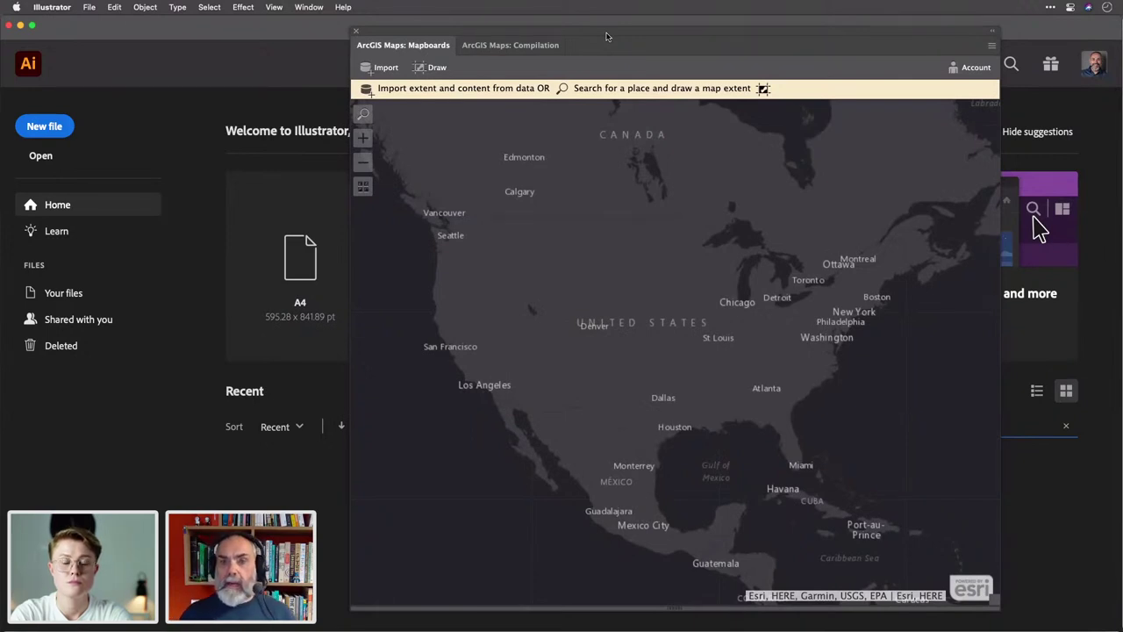
{"action": "left_click_drag", "start_coordinate": [606, 36], "coordinate": [612, 31]}
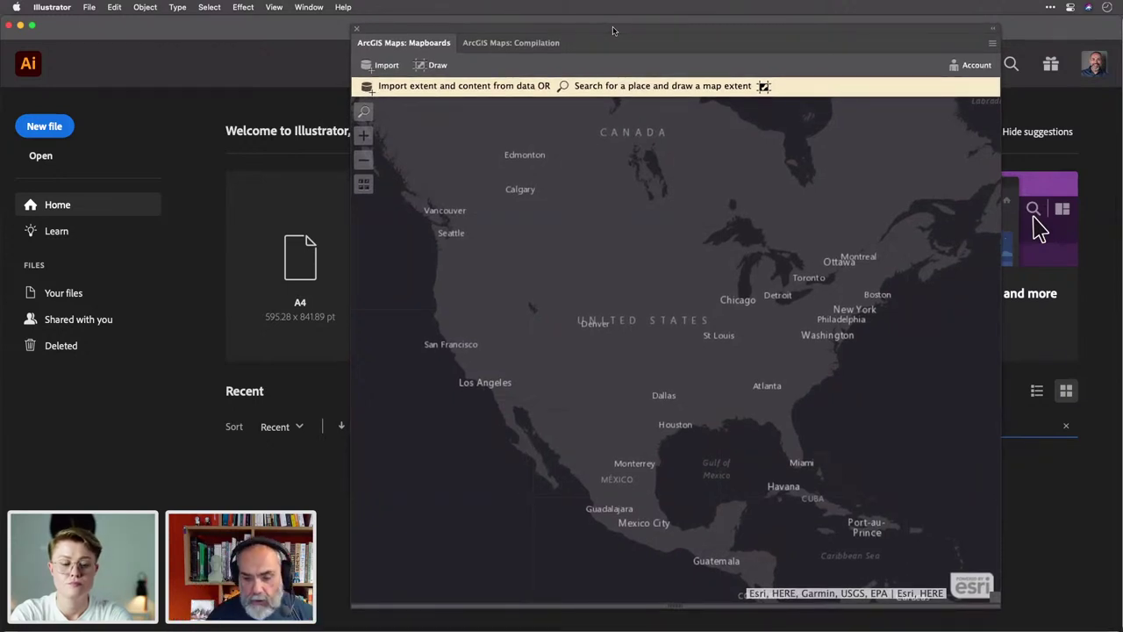
Zoom the Mapboards map out until the whole world is in view.
{"action": "left_click", "coordinate": [365, 162]}
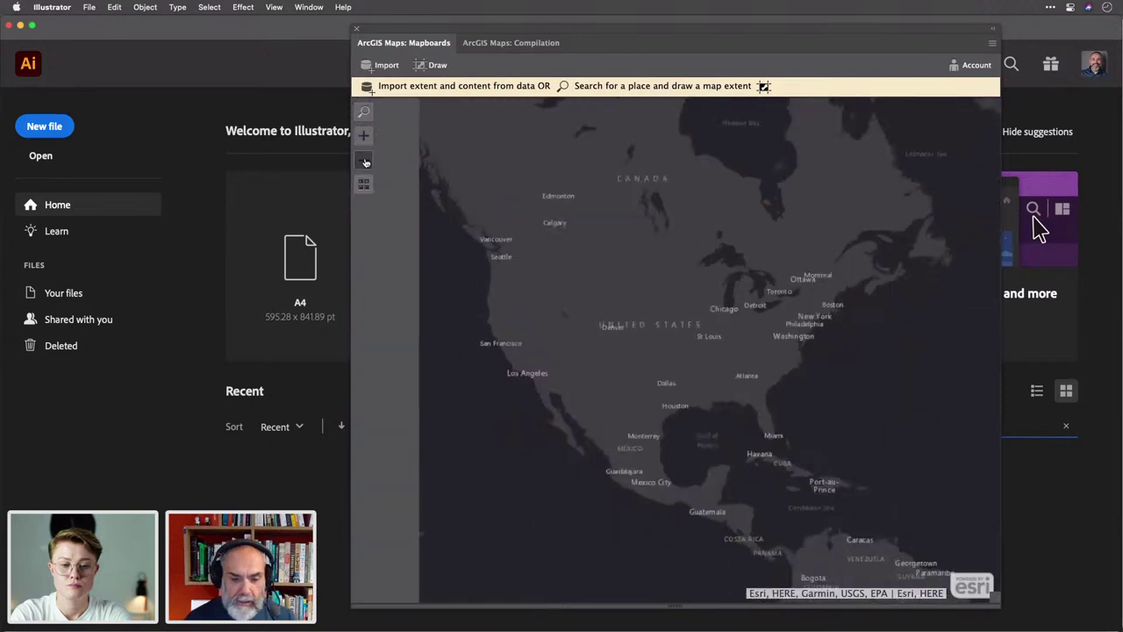
{"action": "left_click", "coordinate": [365, 162]}
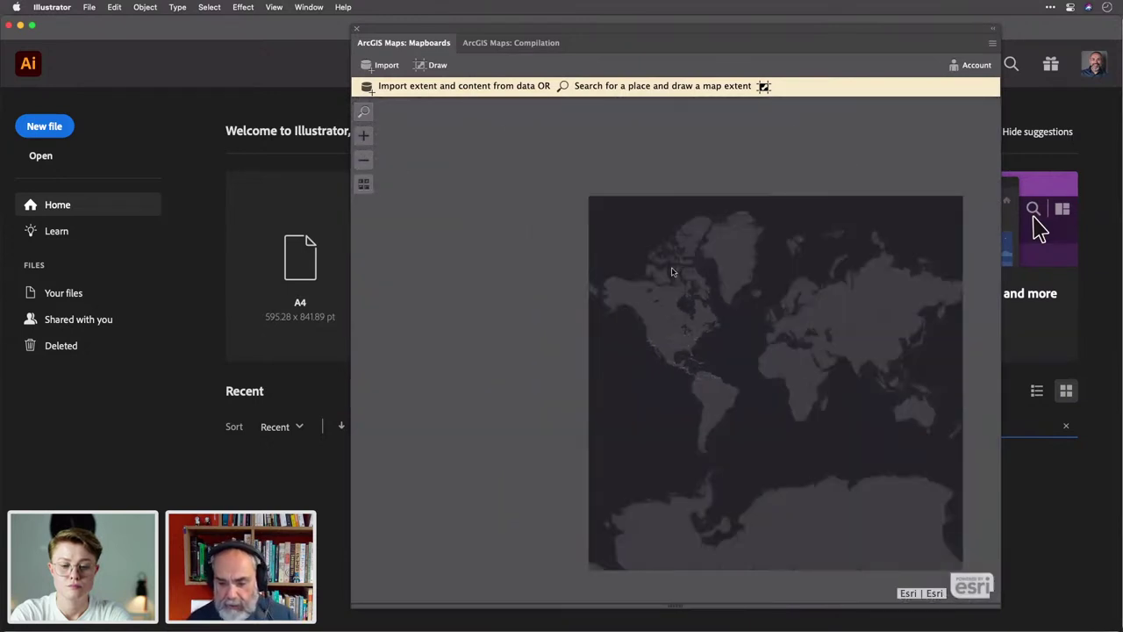
{"action": "left_click_drag", "start_coordinate": [763, 309], "coordinate": [740, 304]}
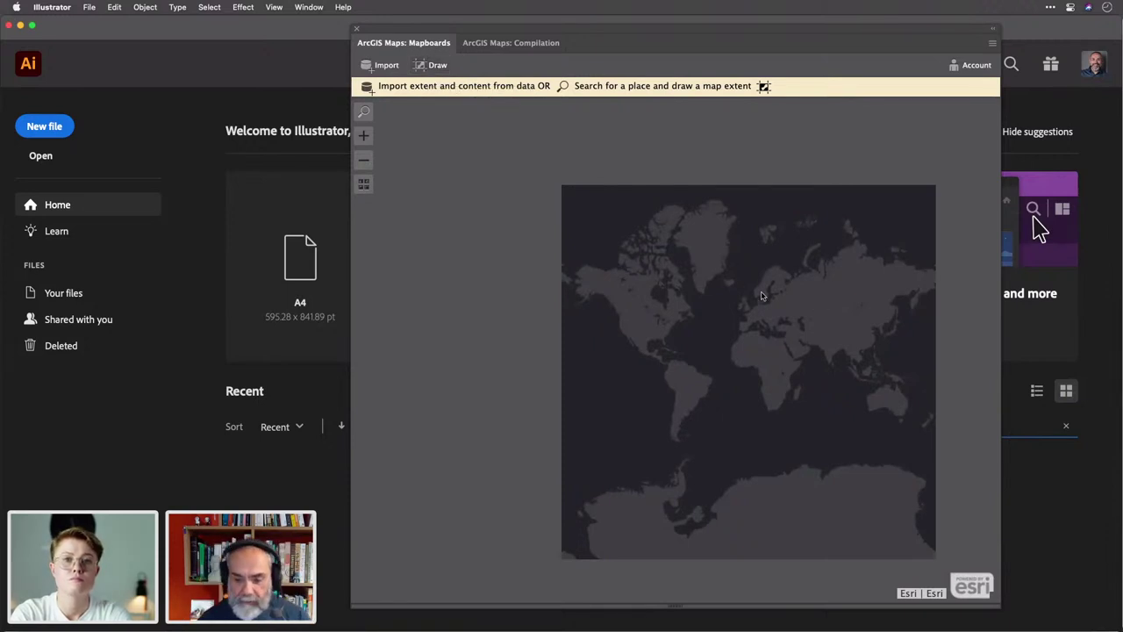
Import locationDataNYQ.csv from file to create a mapboard around its locations, and nudge the ArcGIS Maps window into place.
{"action": "left_click", "coordinate": [386, 66]}
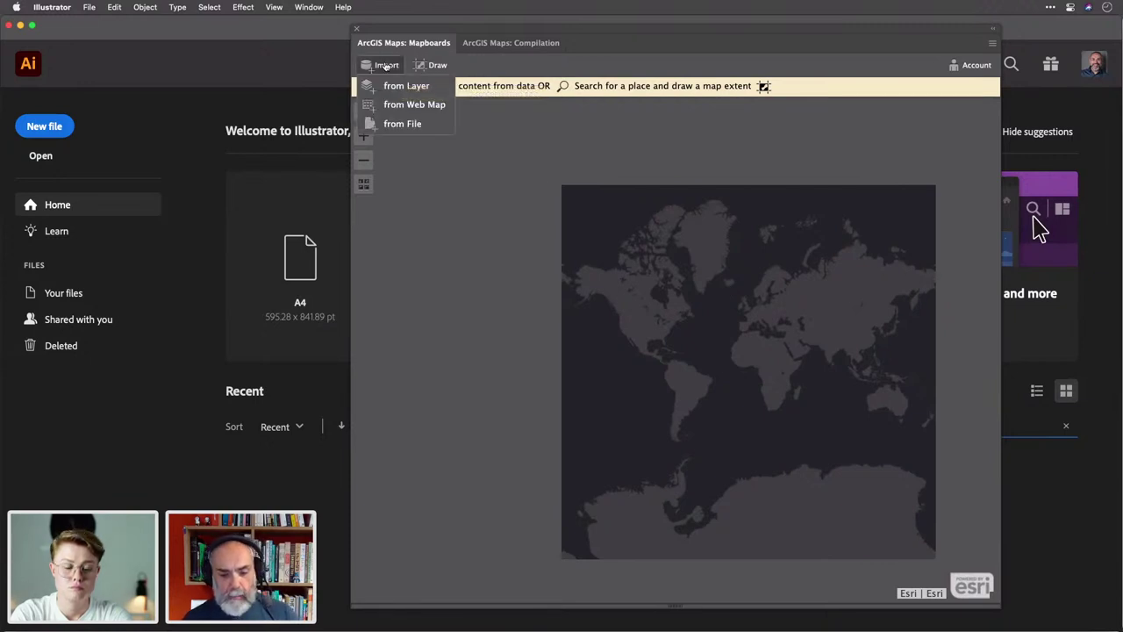
{"action": "left_click", "coordinate": [408, 125]}
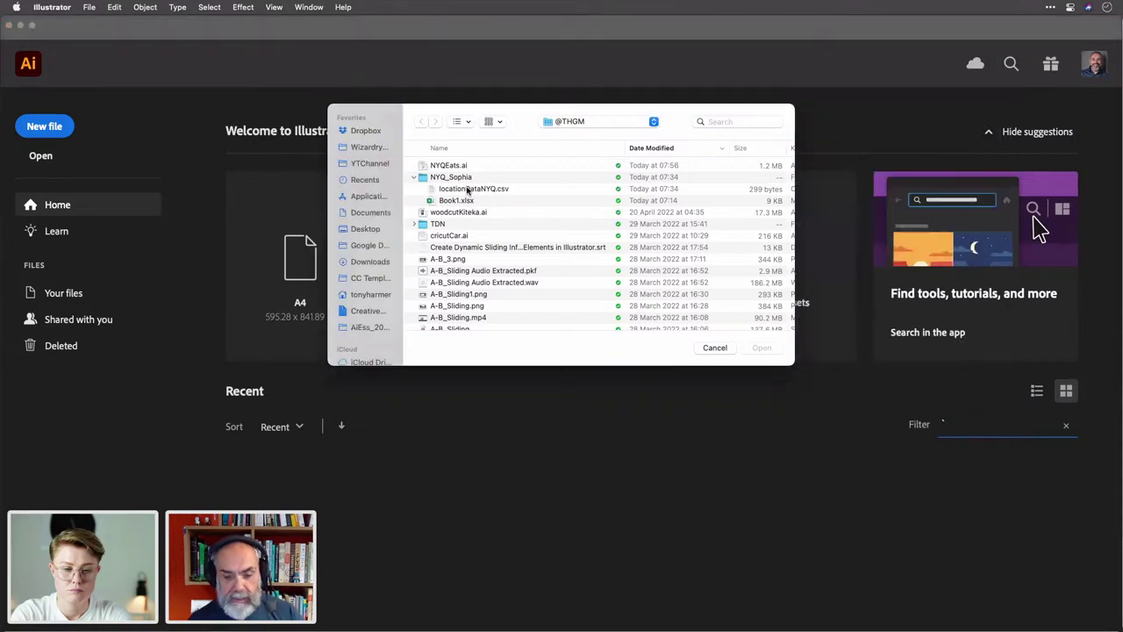
{"action": "left_click", "coordinate": [468, 189]}
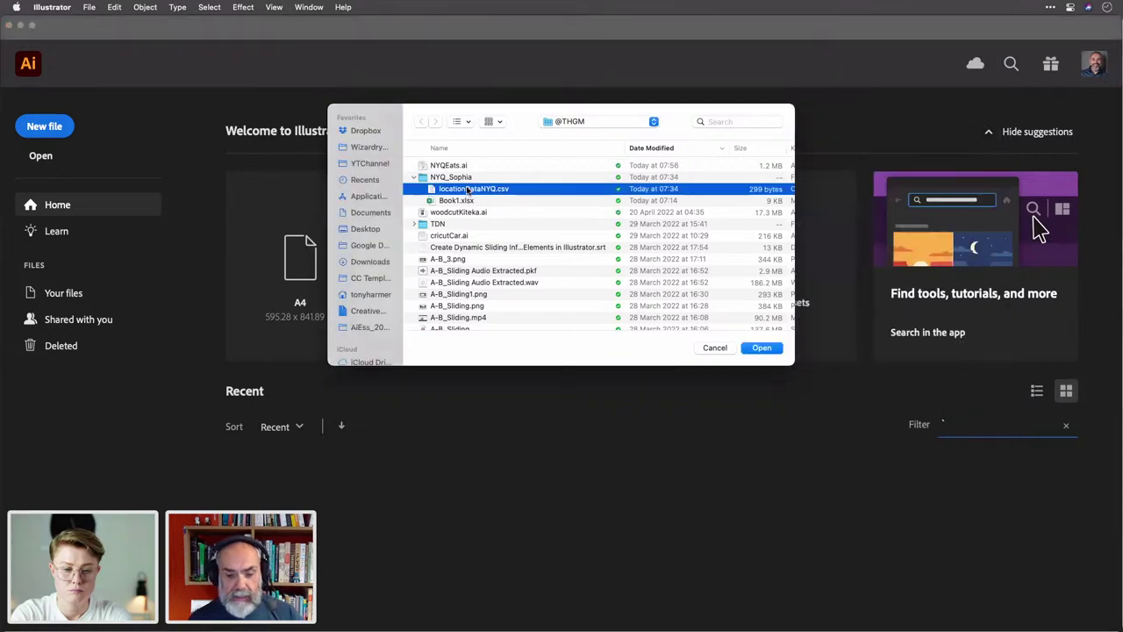
{"action": "left_click", "coordinate": [765, 348]}
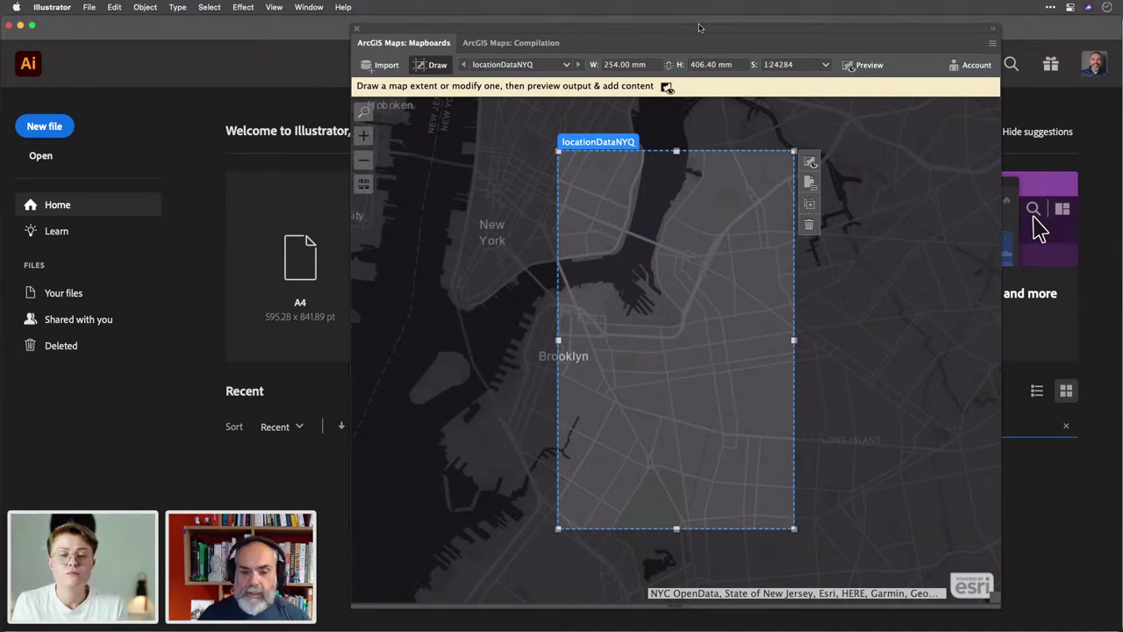
{"action": "left_click_drag", "start_coordinate": [702, 34], "coordinate": [689, 32]}
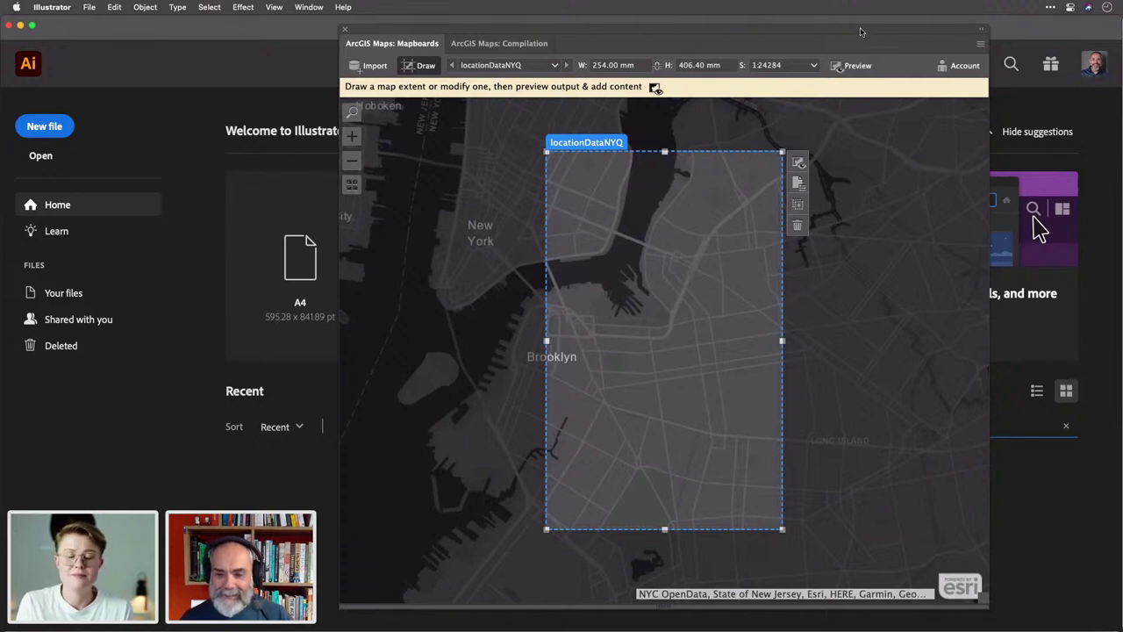
{"action": "left_click_drag", "start_coordinate": [861, 32], "coordinate": [863, 30]}
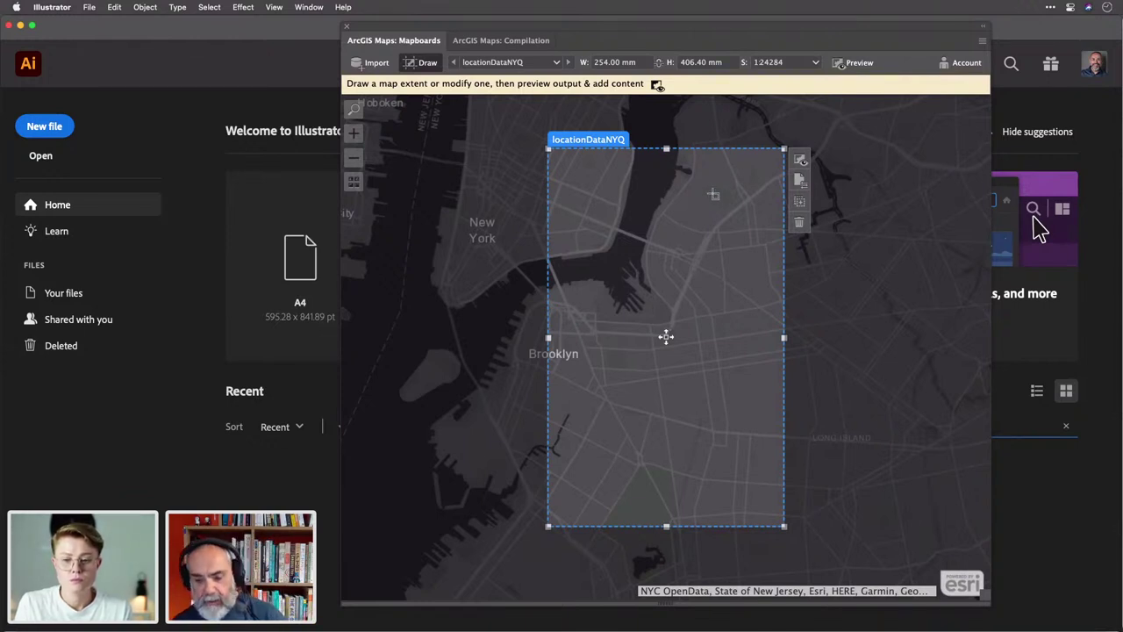
Examine the artboard size presets in the locationDataNYQ mapboard's options, and dismiss the options without changing them.
{"action": "left_click", "coordinate": [800, 181]}
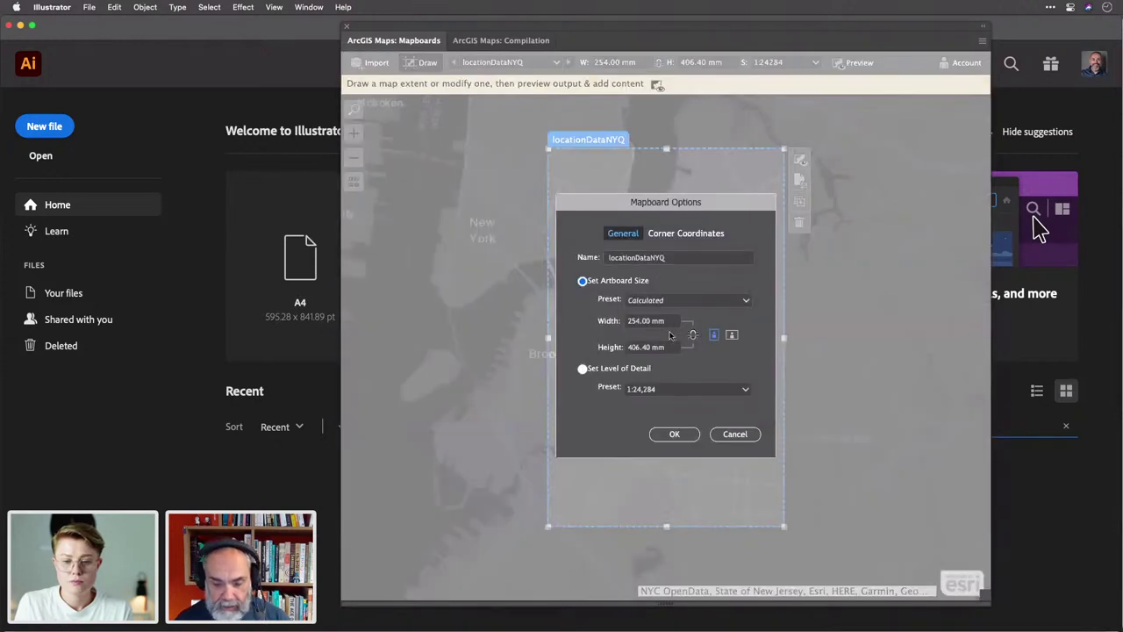
{"action": "left_click", "coordinate": [746, 301]}
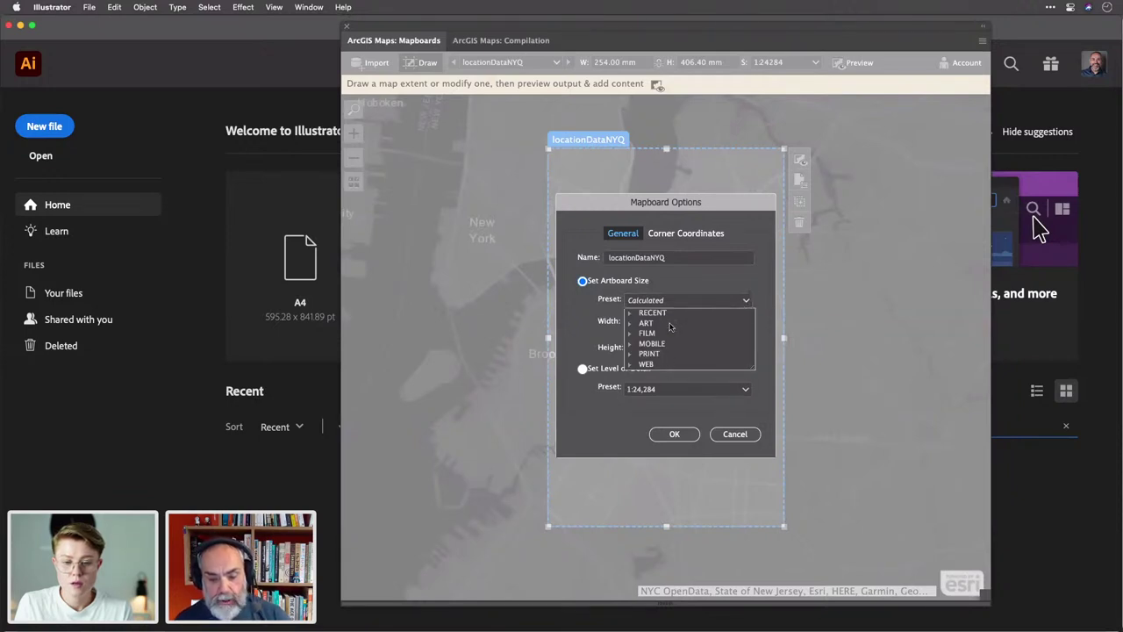
{"action": "left_click", "coordinate": [753, 277]}
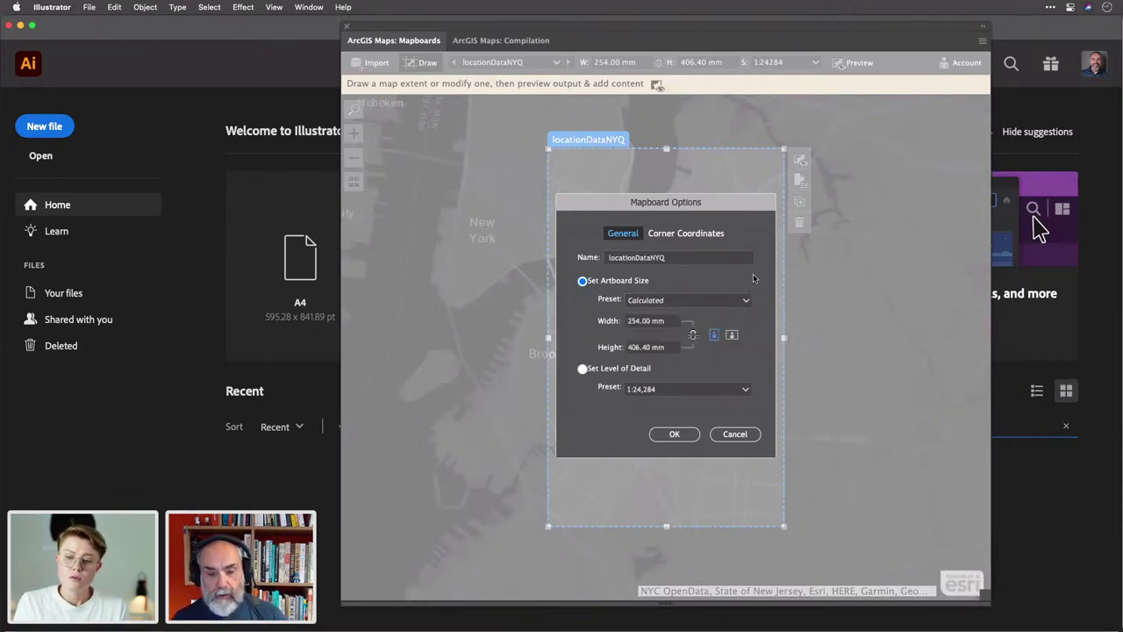
{"action": "left_click", "coordinate": [734, 434]}
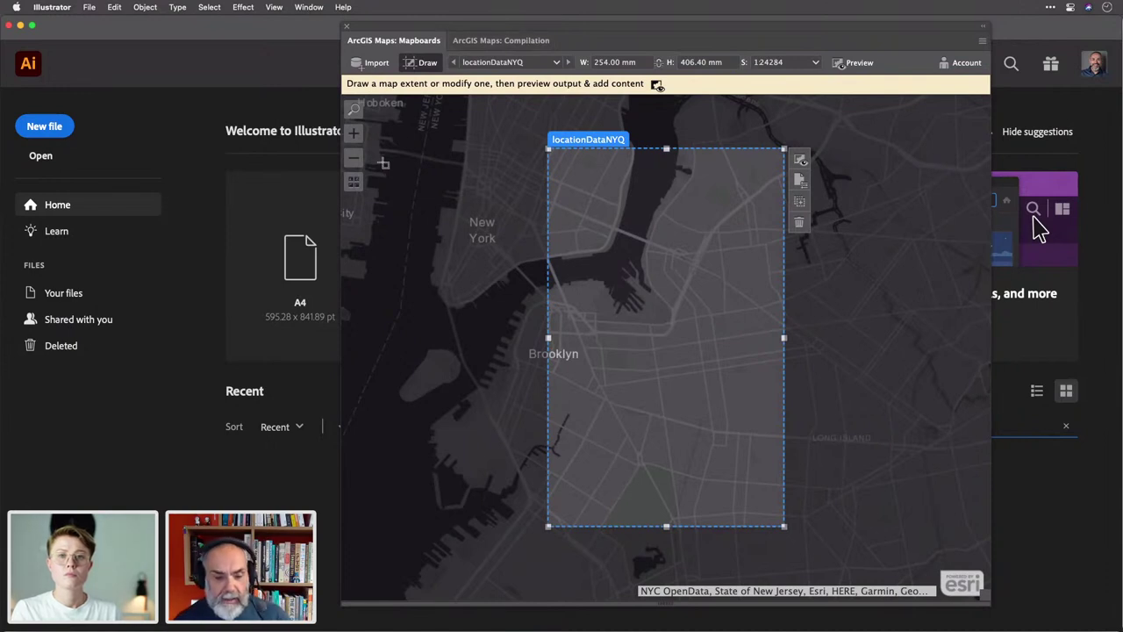
Change the Mapboards basemap to Streets.
{"action": "left_click", "coordinate": [352, 184]}
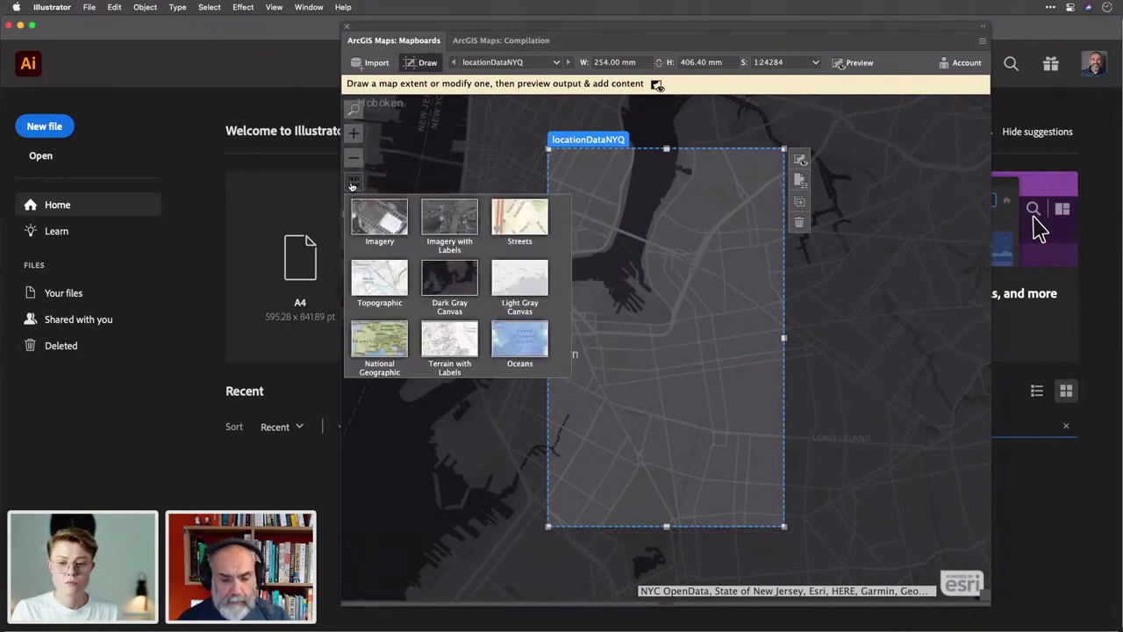
{"action": "left_click", "coordinate": [525, 212]}
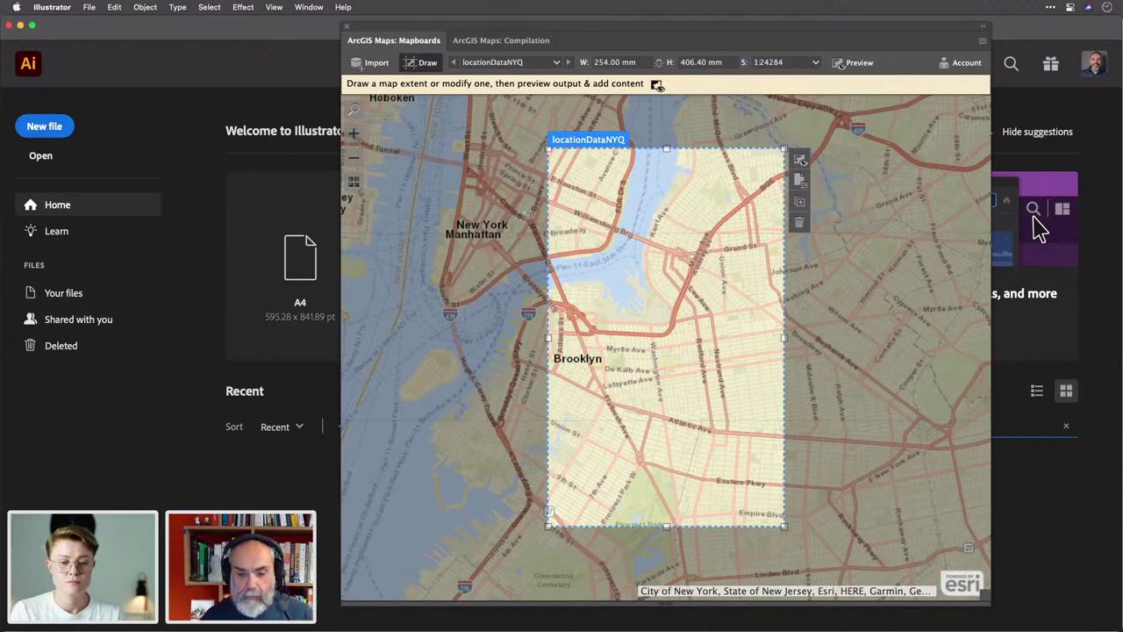
Show the locationDataNYQ mapboard in the Compilation window and bring up its zoom level choices.
{"action": "left_click", "coordinate": [523, 42]}
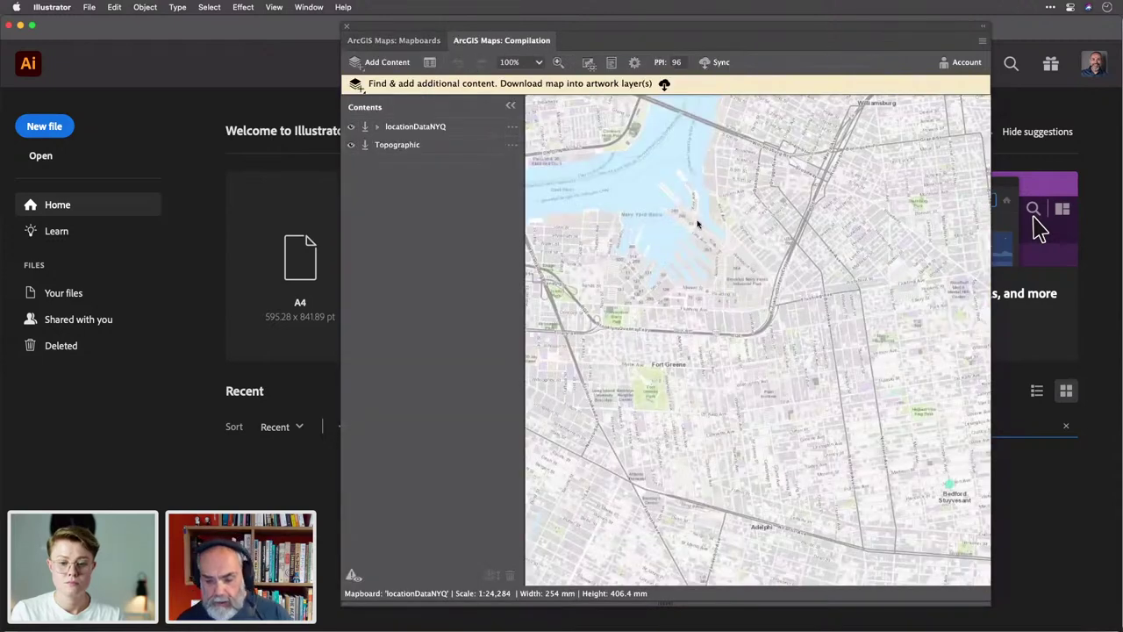
{"action": "left_click", "coordinate": [539, 62]}
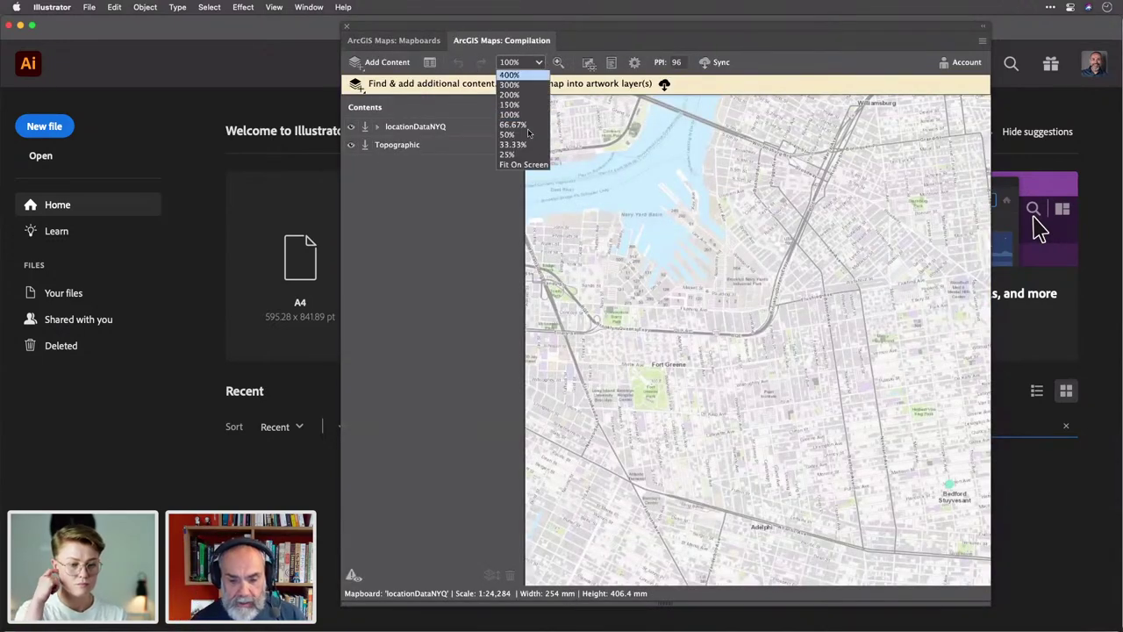
Fit the map on screen and change the locationDataNYQ point symbols' fill colour to magenta #FF00C5.
{"action": "left_click", "coordinate": [523, 165]}
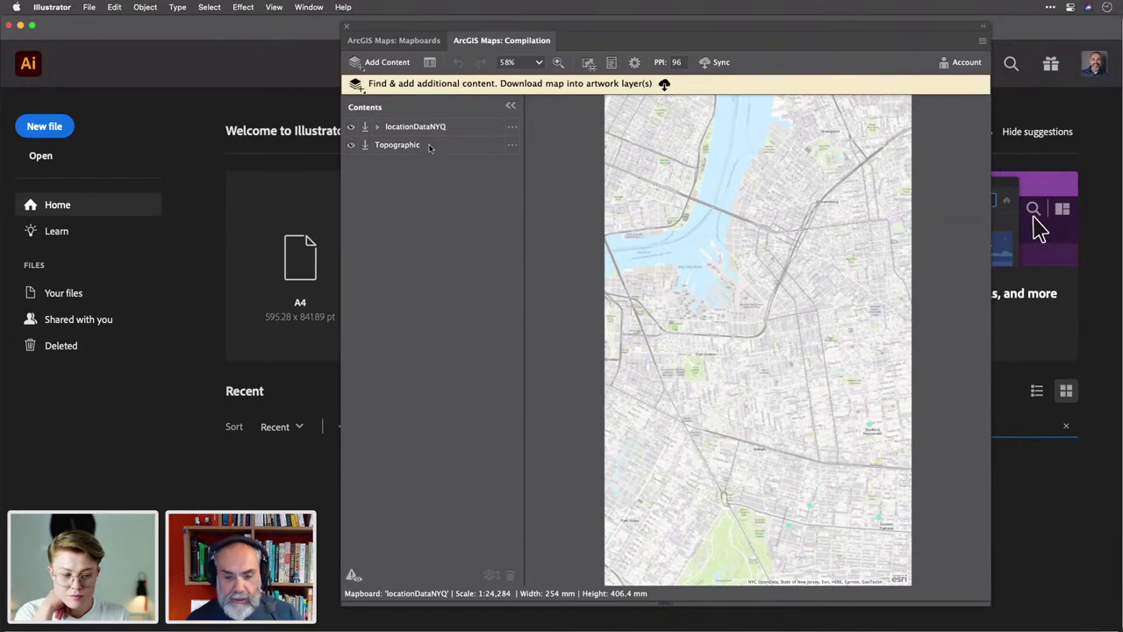
{"action": "left_click", "coordinate": [511, 128]}
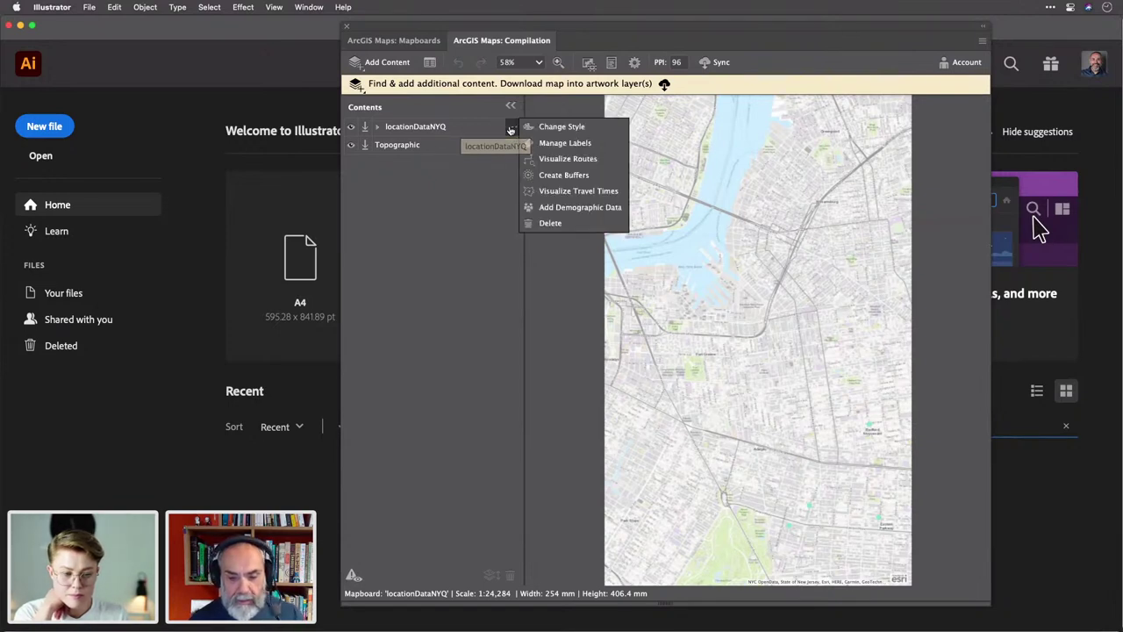
{"action": "left_click", "coordinate": [542, 126]}
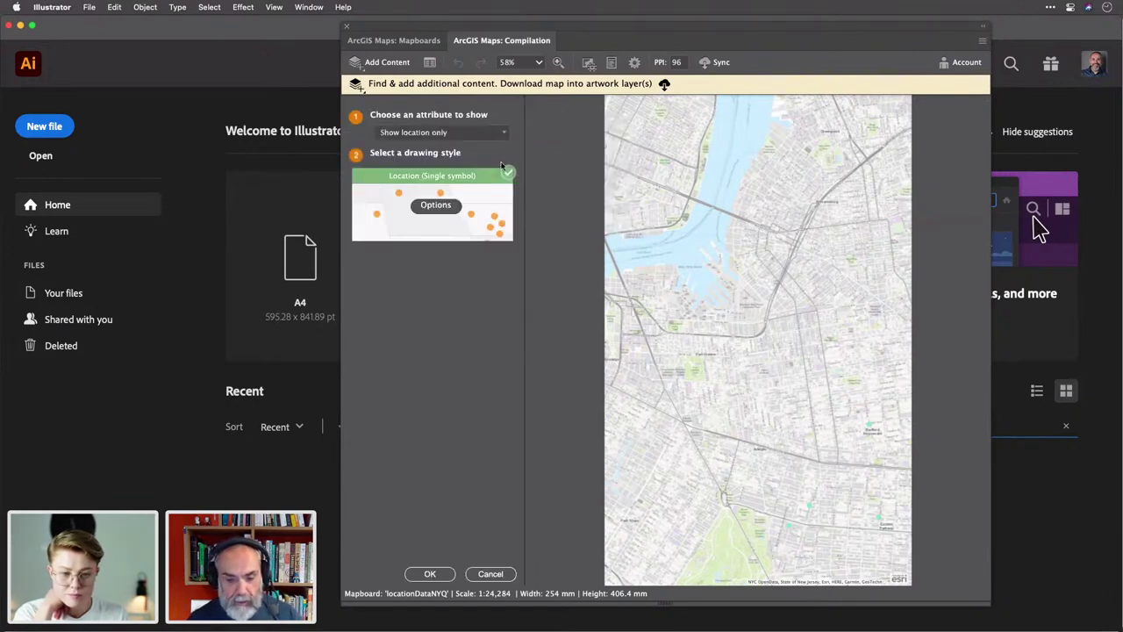
{"action": "left_click", "coordinate": [478, 190]}
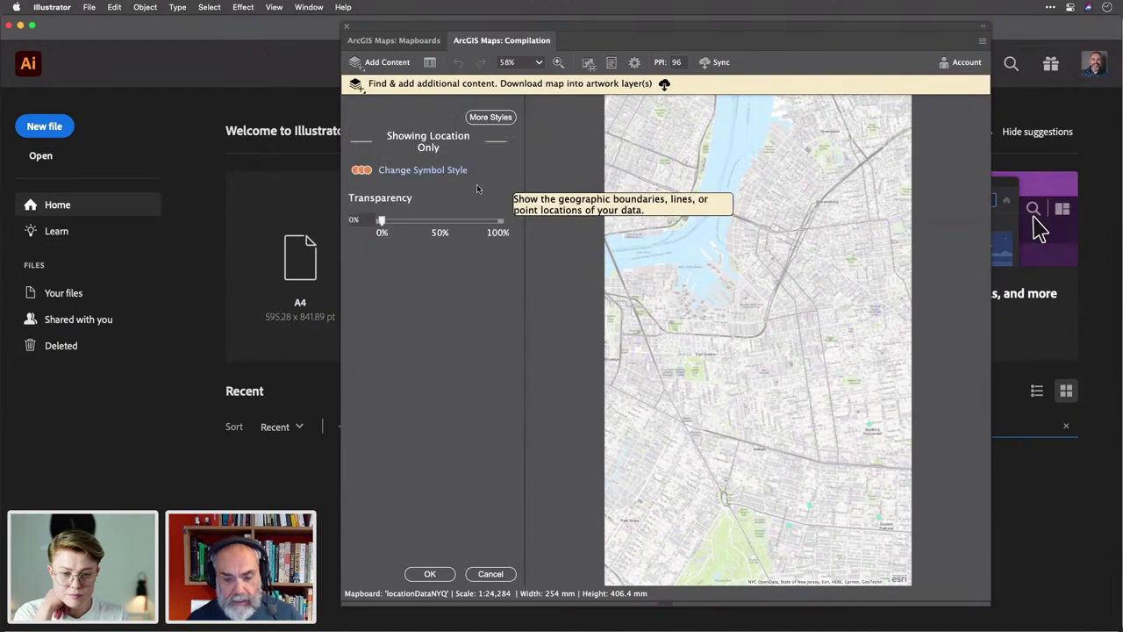
{"action": "left_click", "coordinate": [405, 172]}
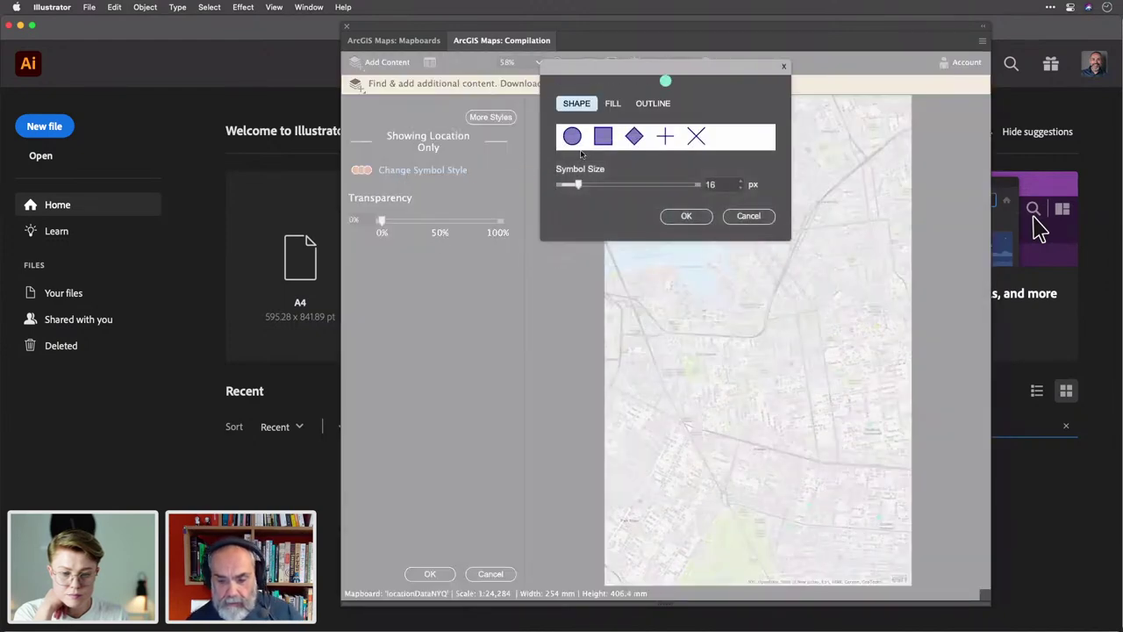
{"action": "left_click", "coordinate": [613, 106]}
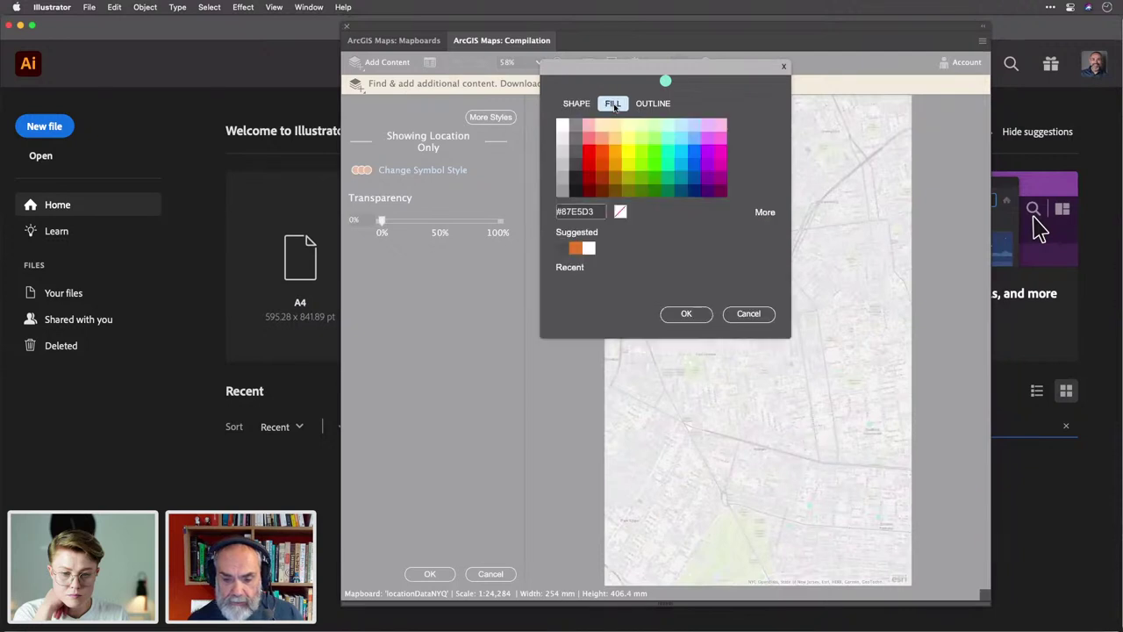
{"action": "left_click", "coordinate": [602, 156]}
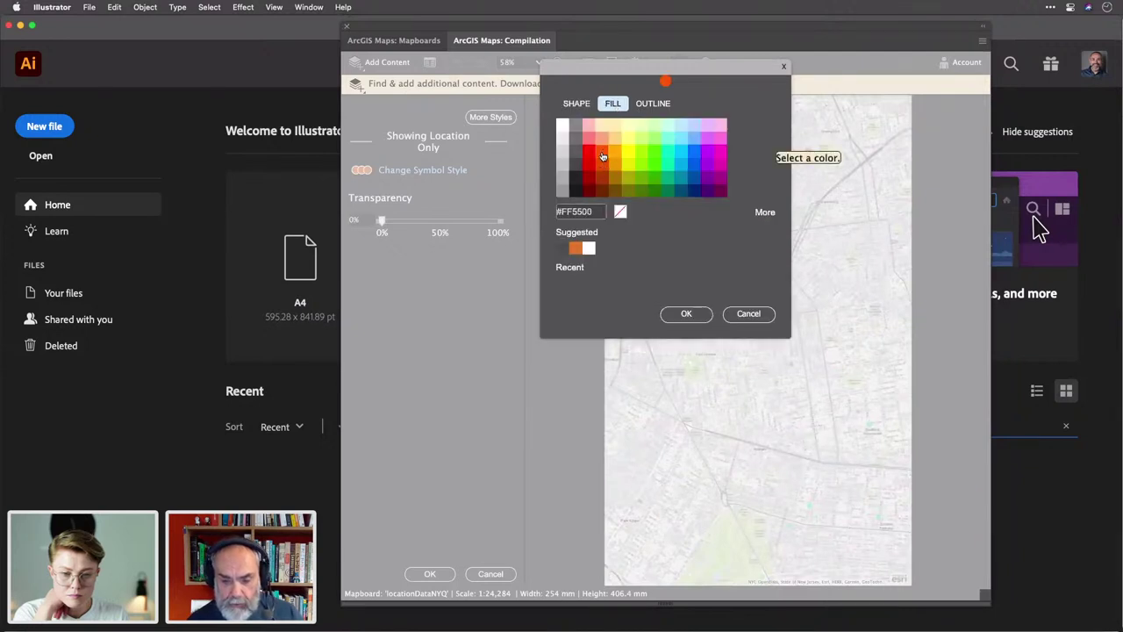
{"action": "left_click", "coordinate": [720, 157]}
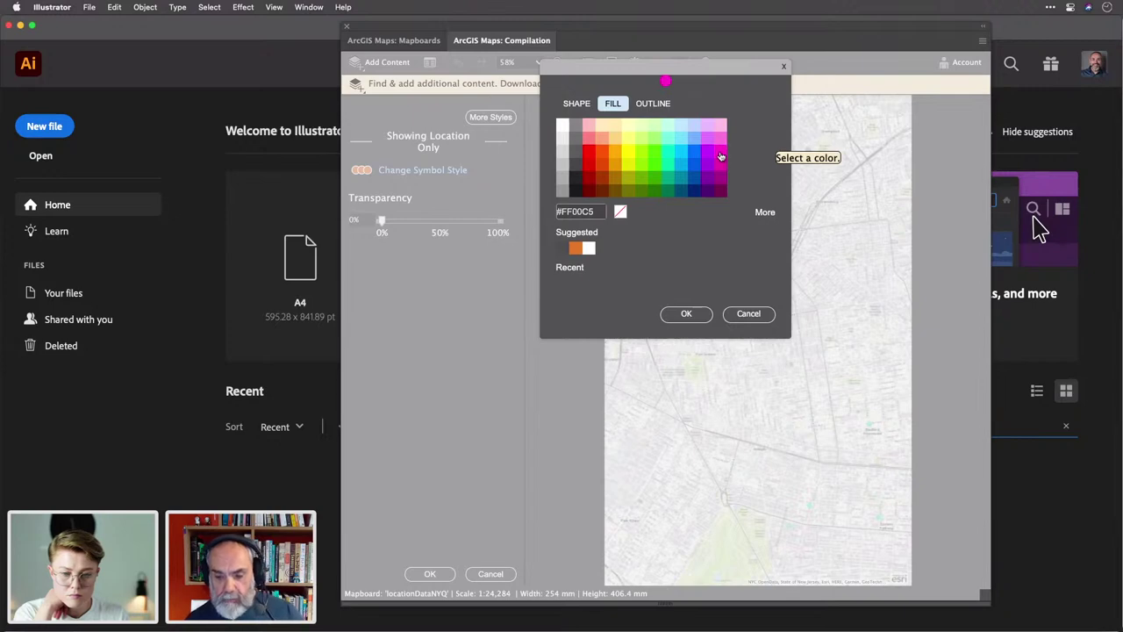
{"action": "left_click", "coordinate": [684, 313]}
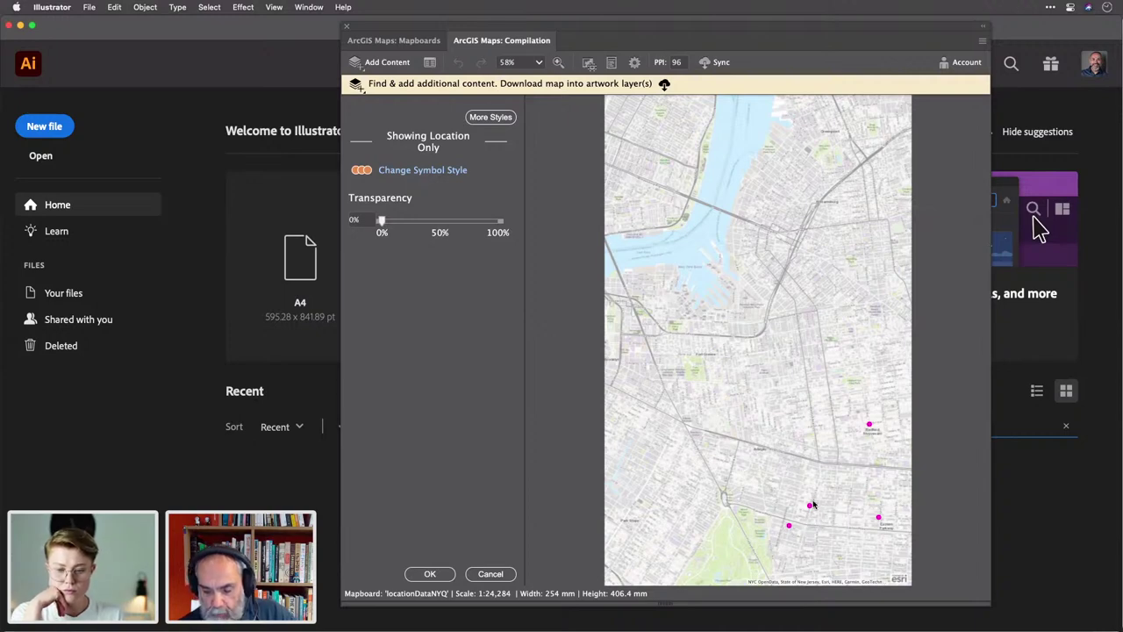
Enlarge the locationDataNYQ mapboard extent around its centre to a scale of about 1:26,251 and preview the compiled map.
{"action": "left_click", "coordinate": [408, 42]}
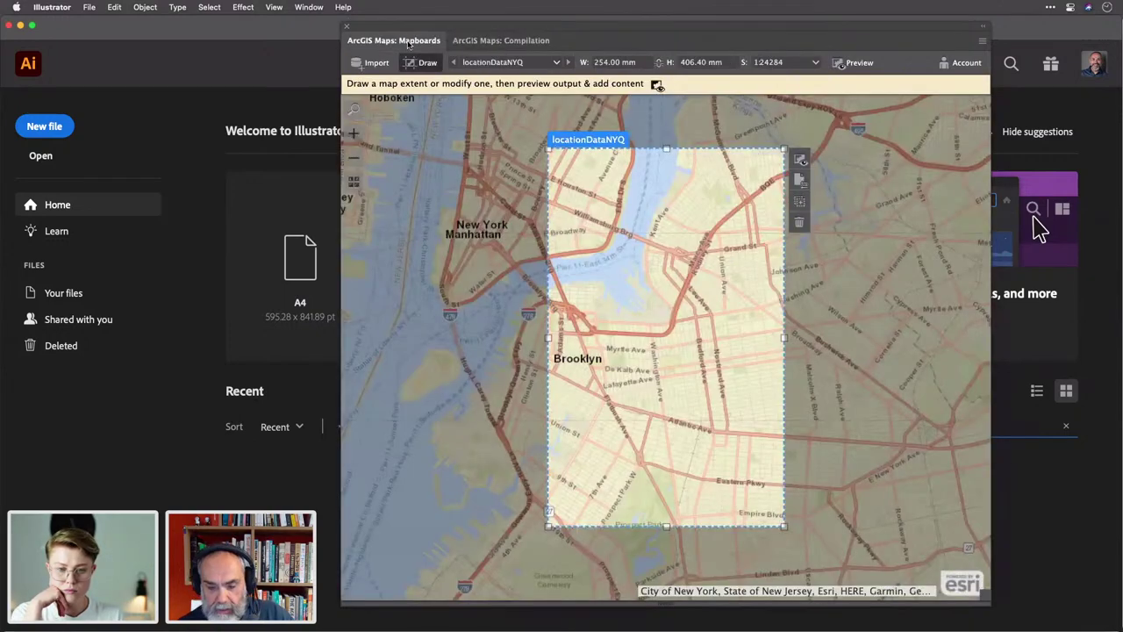
{"action": "left_click_drag", "start_coordinate": [548, 149], "coordinate": [533, 129]}
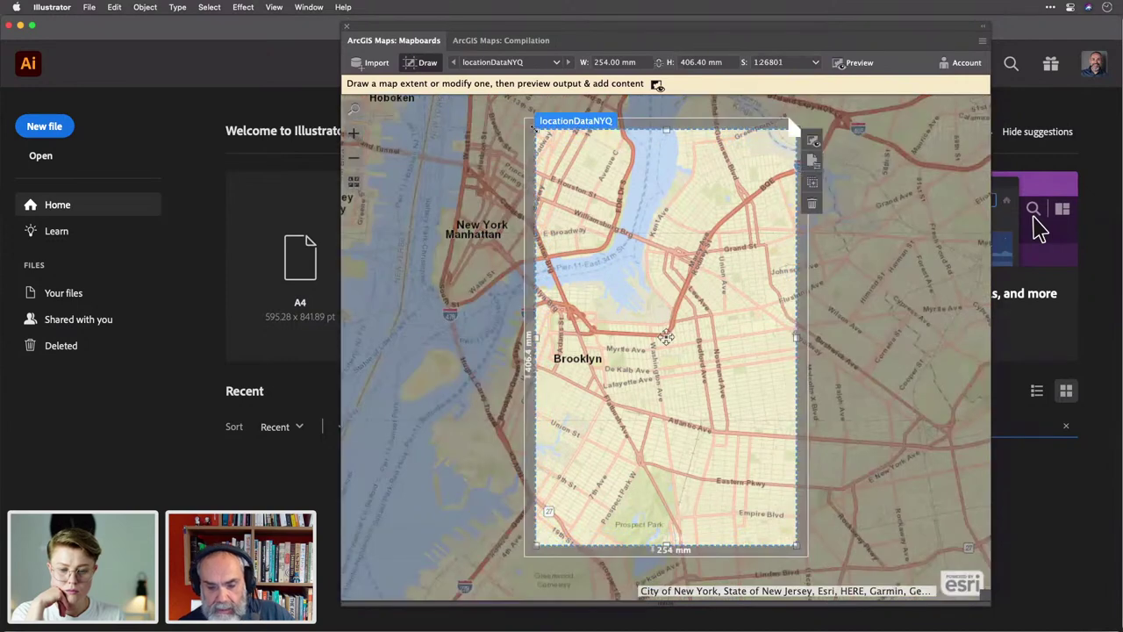
{"action": "left_click", "coordinate": [515, 41]}
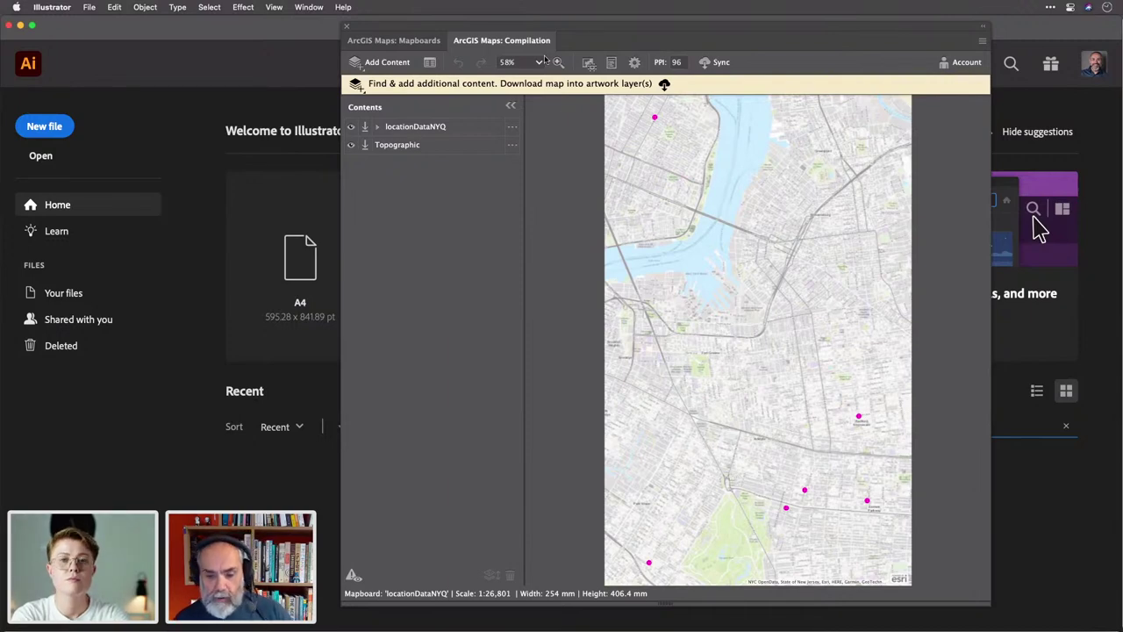
{"action": "left_click", "coordinate": [407, 40]}
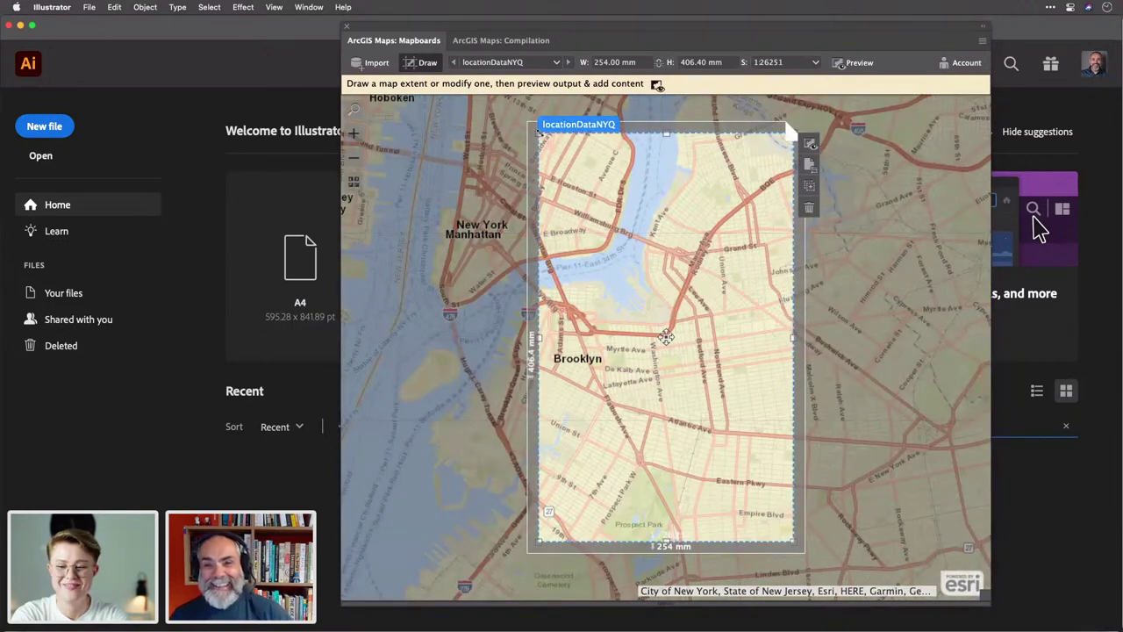
{"action": "left_click", "coordinate": [506, 42]}
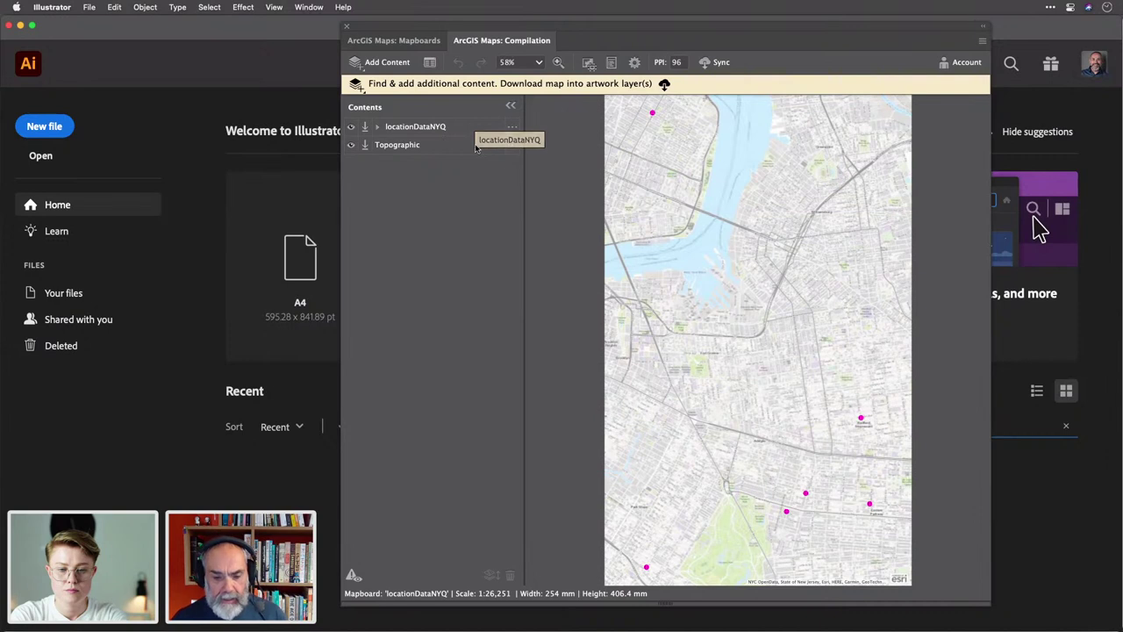
Replace the Topographic basemap with VectorStreetMap.
{"action": "left_click", "coordinate": [512, 147]}
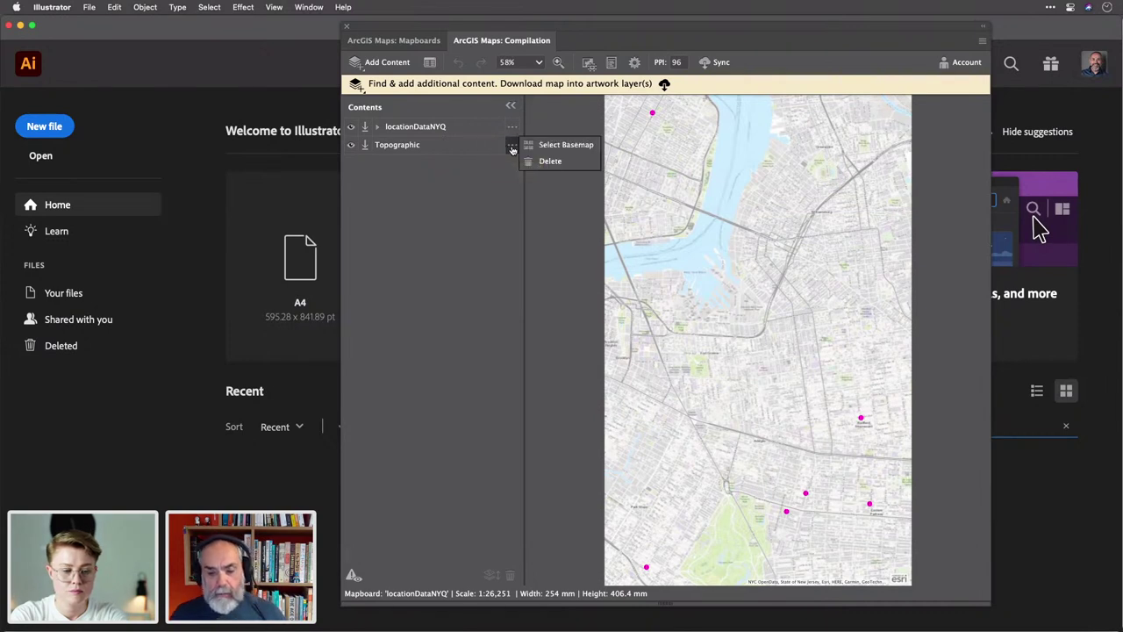
{"action": "left_click", "coordinate": [498, 182]}
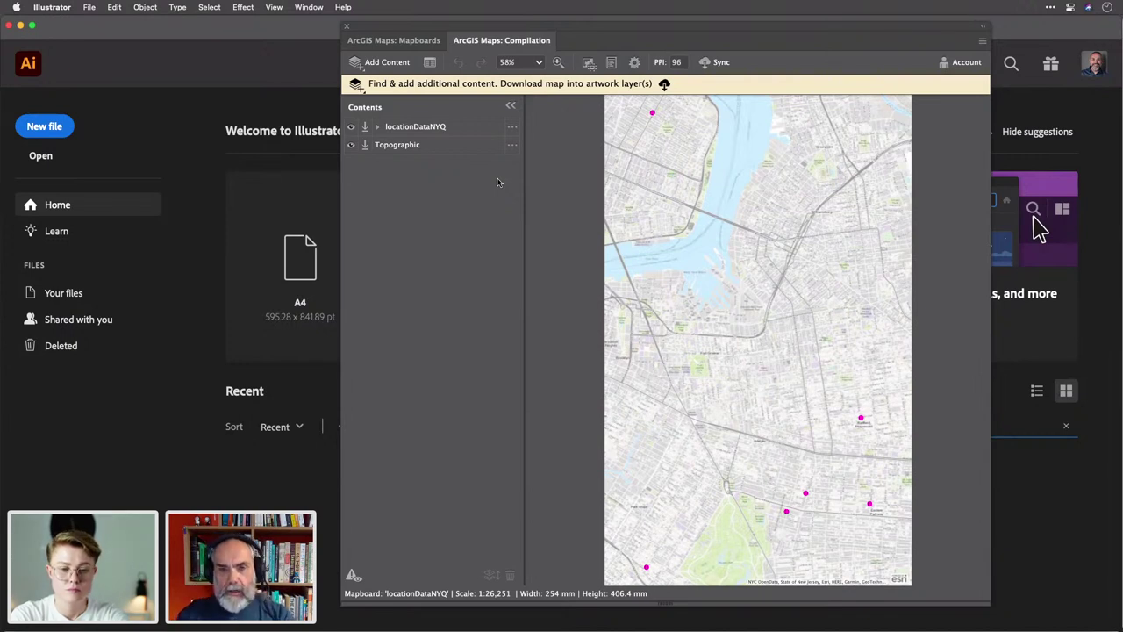
{"action": "left_click", "coordinate": [512, 145]}
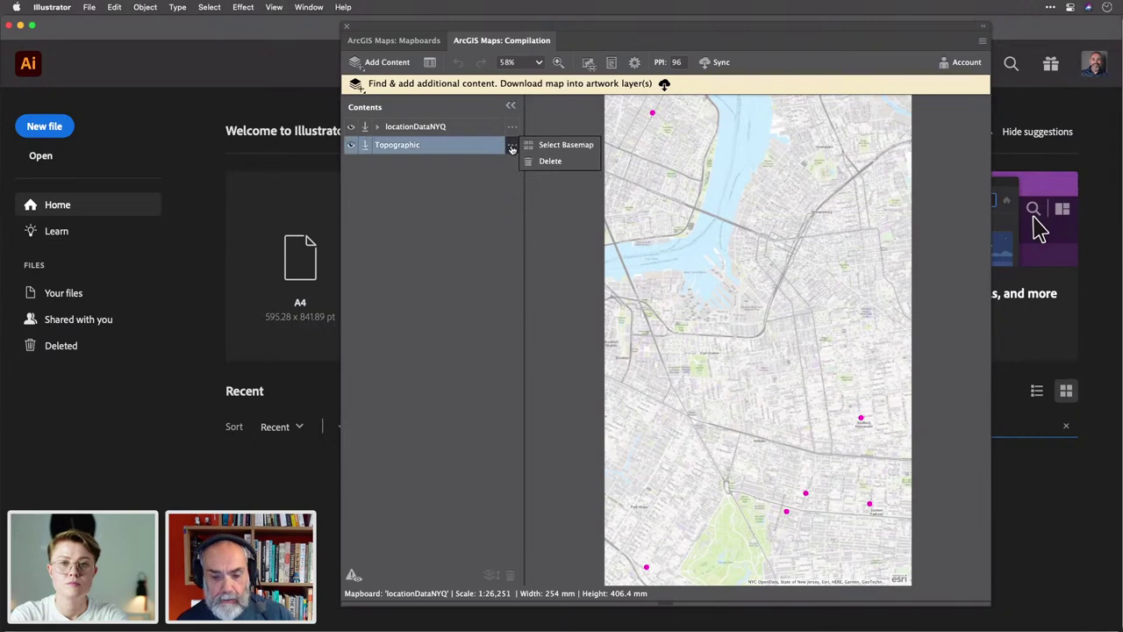
{"action": "left_click", "coordinate": [532, 147]}
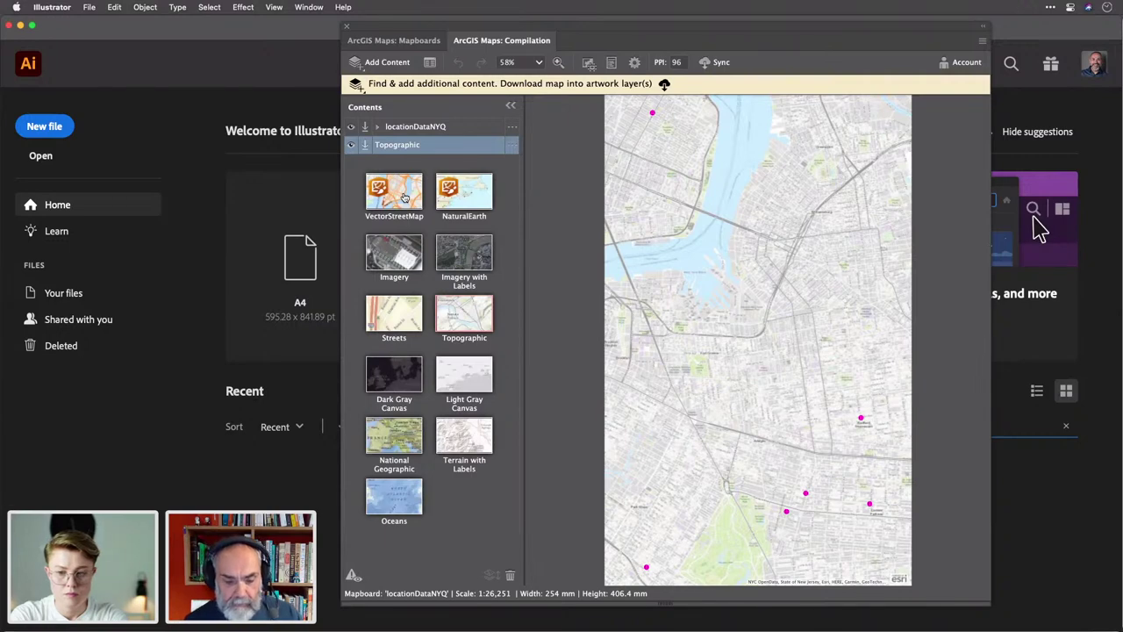
{"action": "left_click", "coordinate": [403, 196]}
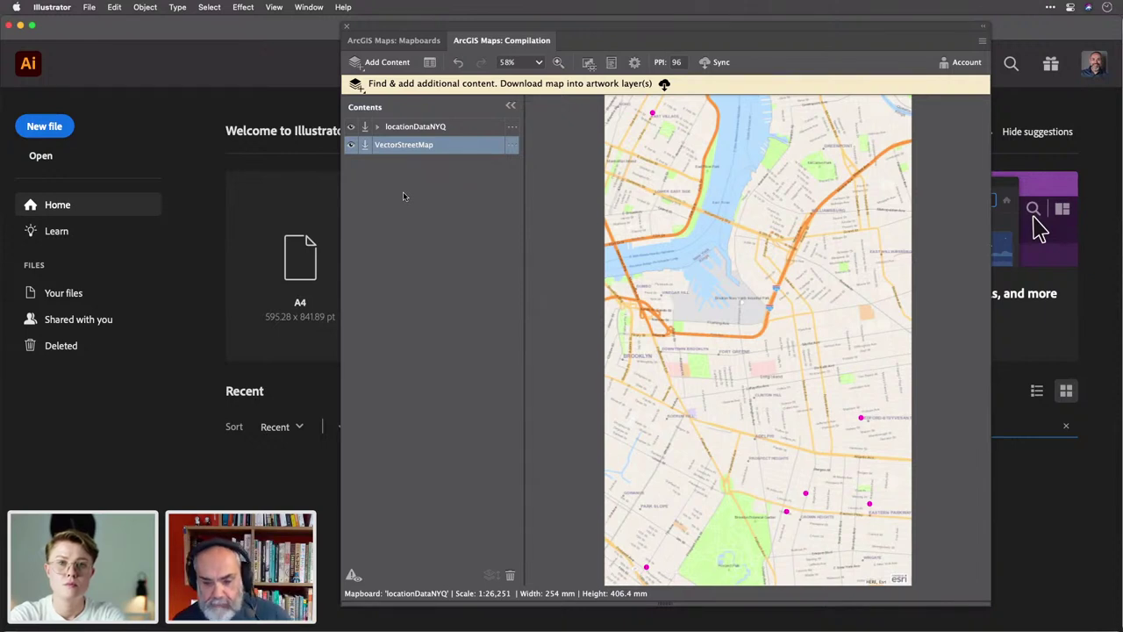
{"action": "left_click", "coordinate": [512, 127]}
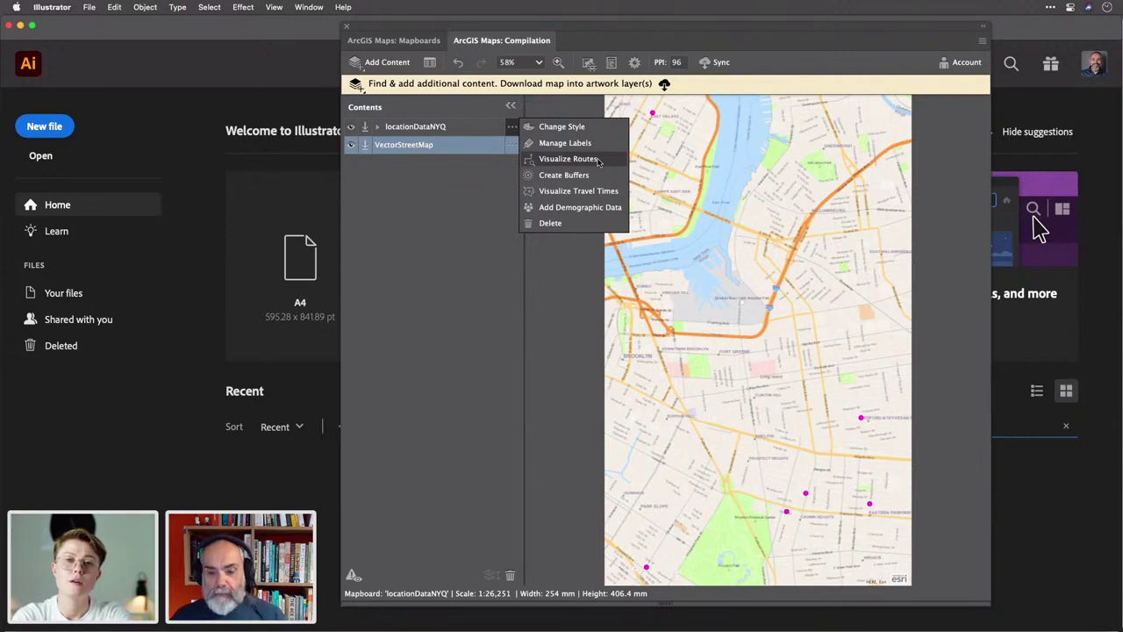
{"action": "left_click", "coordinate": [656, 143]}
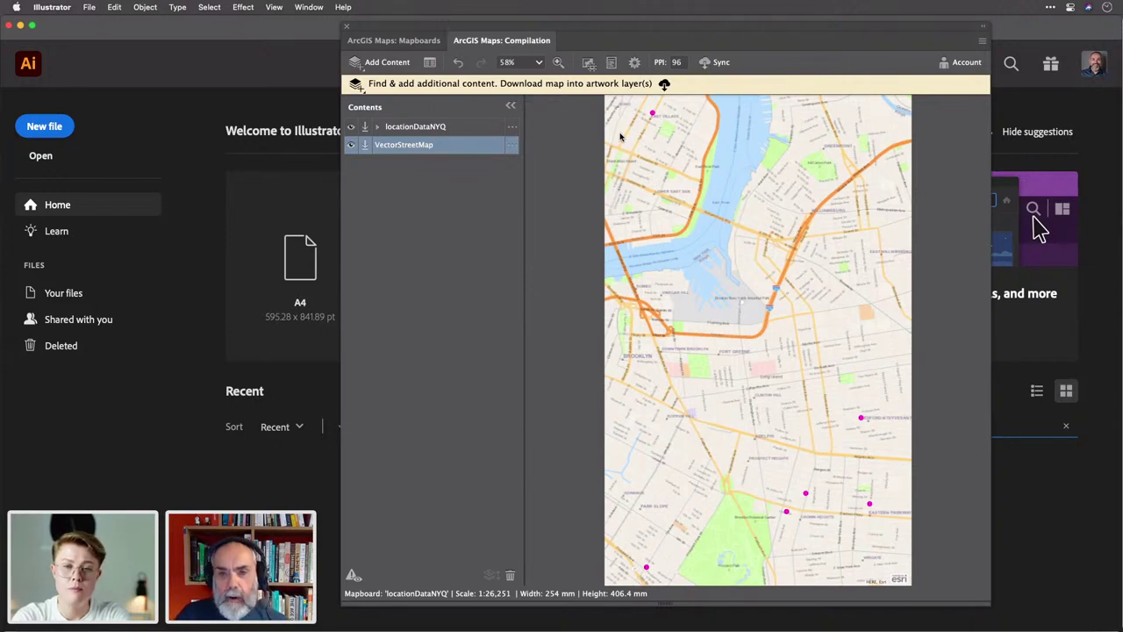
{"action": "left_click", "coordinate": [513, 145]}
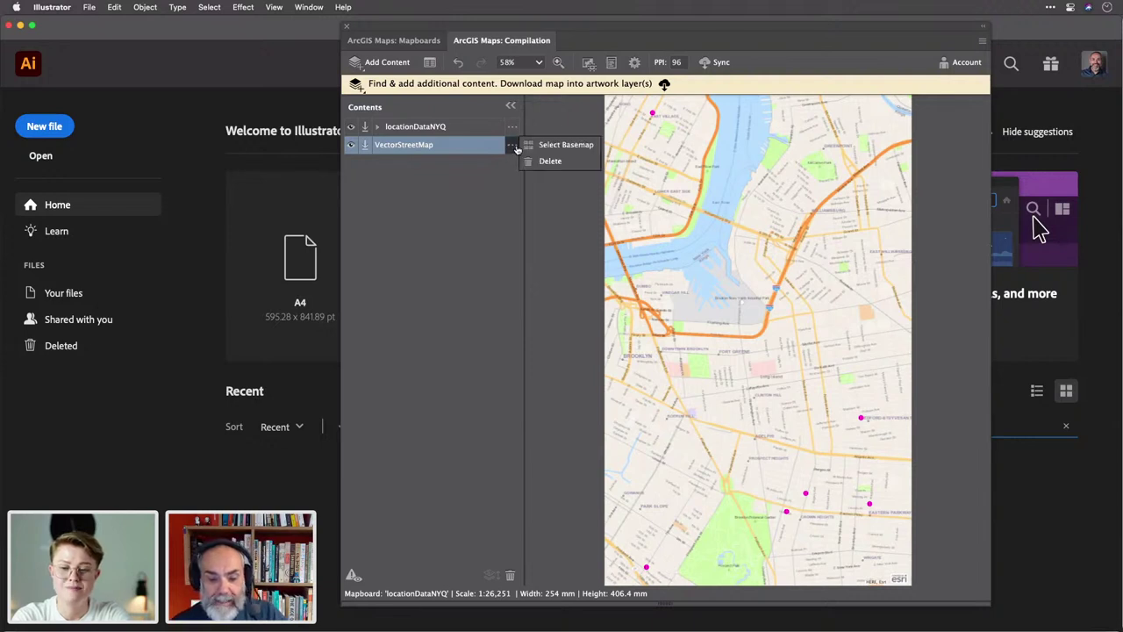
Turn on feature labels for the locationDataNYQ layer, using the Name attribute as the label text.
{"action": "left_click", "coordinate": [514, 127]}
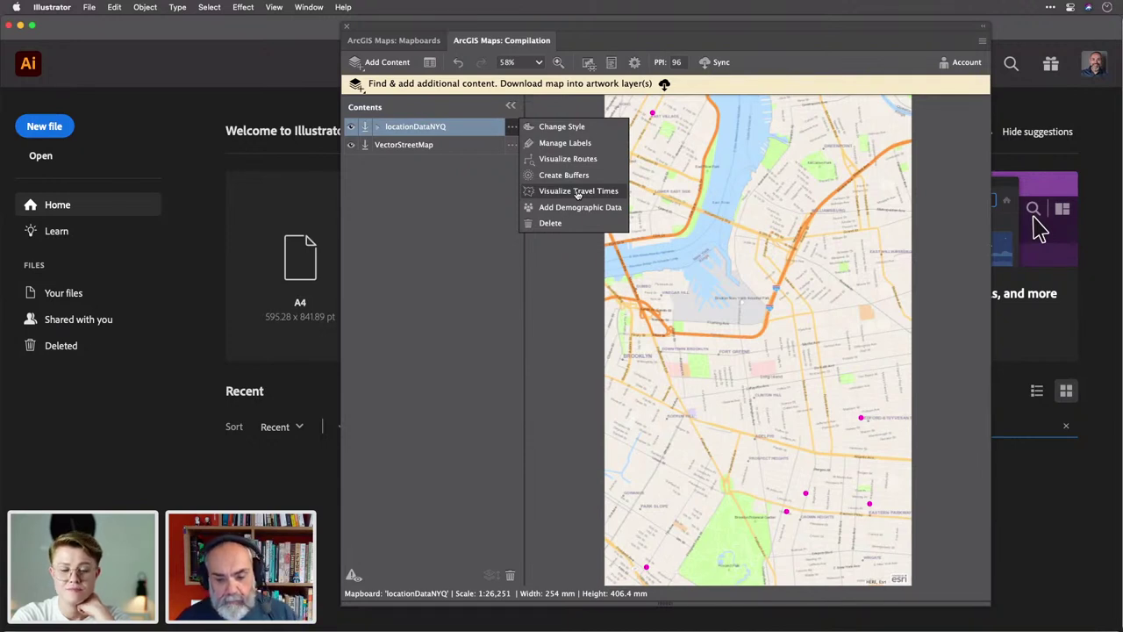
{"action": "left_click", "coordinate": [577, 144]}
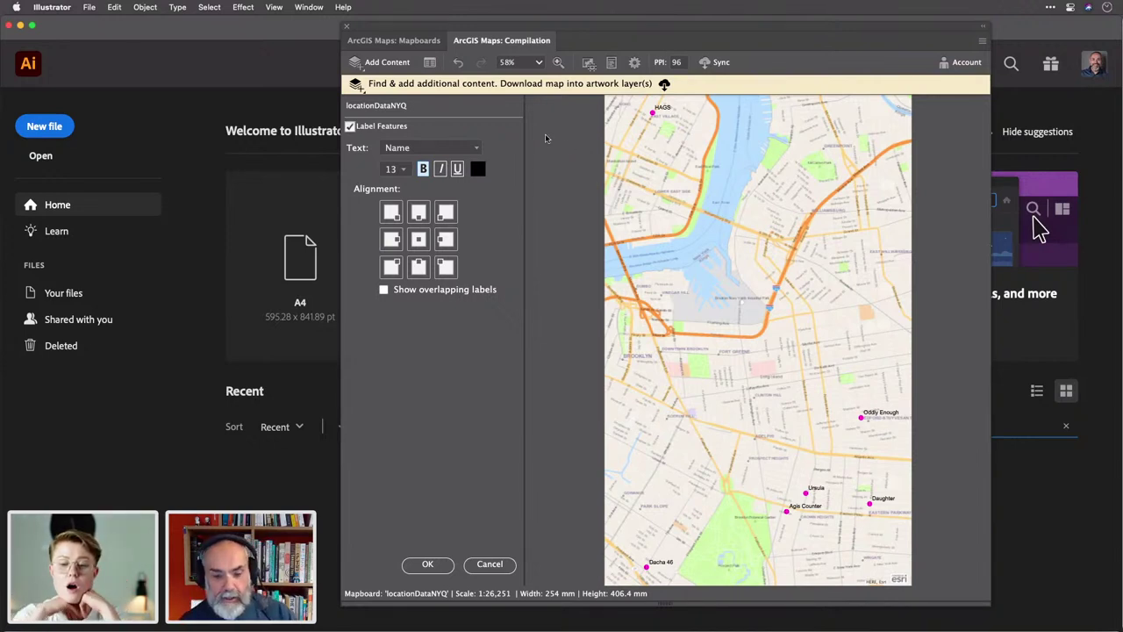
{"action": "left_click", "coordinate": [476, 148]}
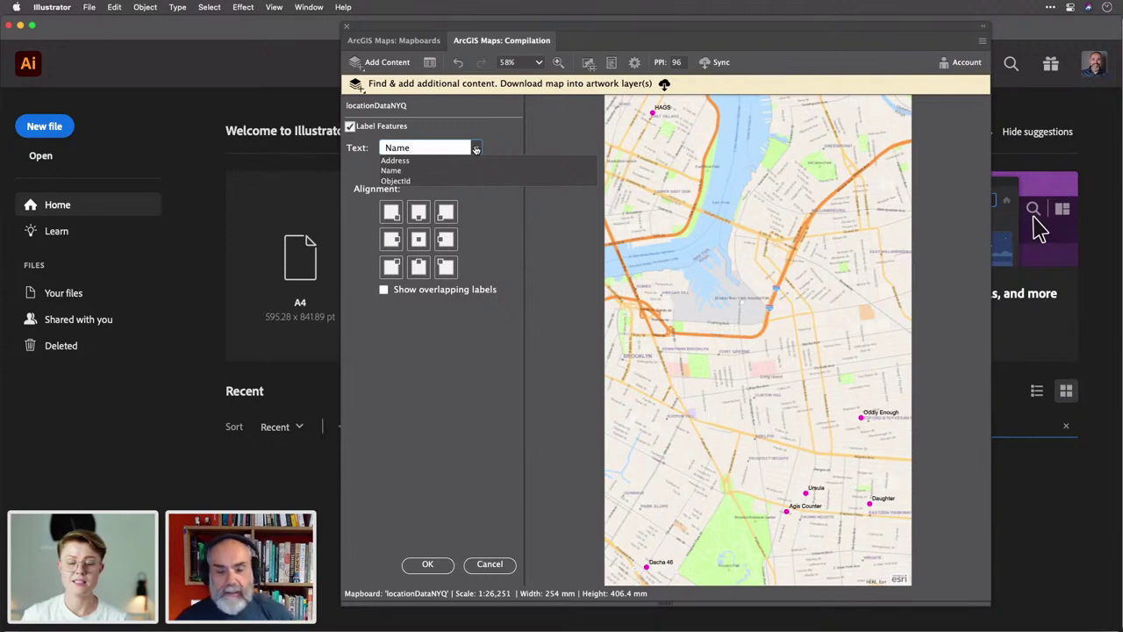
{"action": "left_click", "coordinate": [492, 135]}
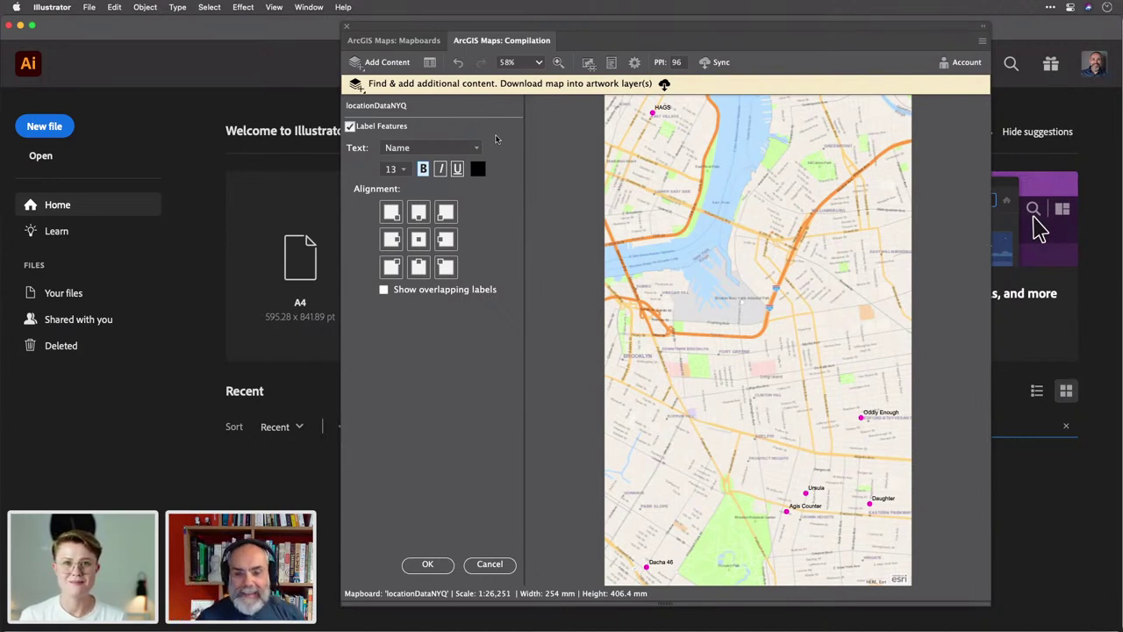
{"action": "left_click", "coordinate": [476, 151]}
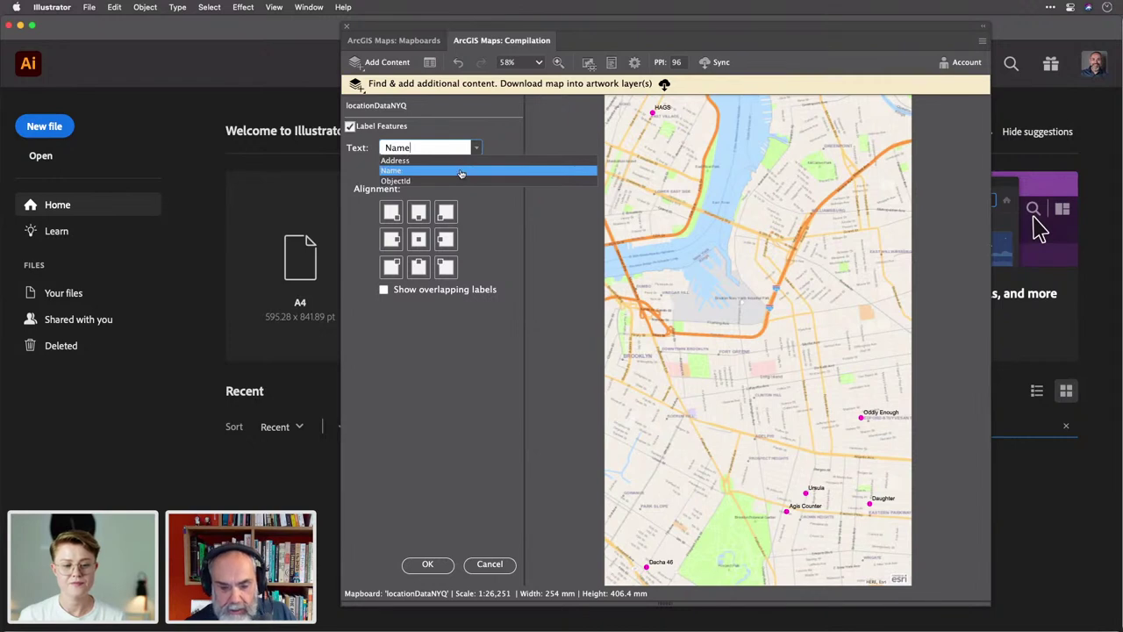
{"action": "left_click", "coordinate": [509, 136]}
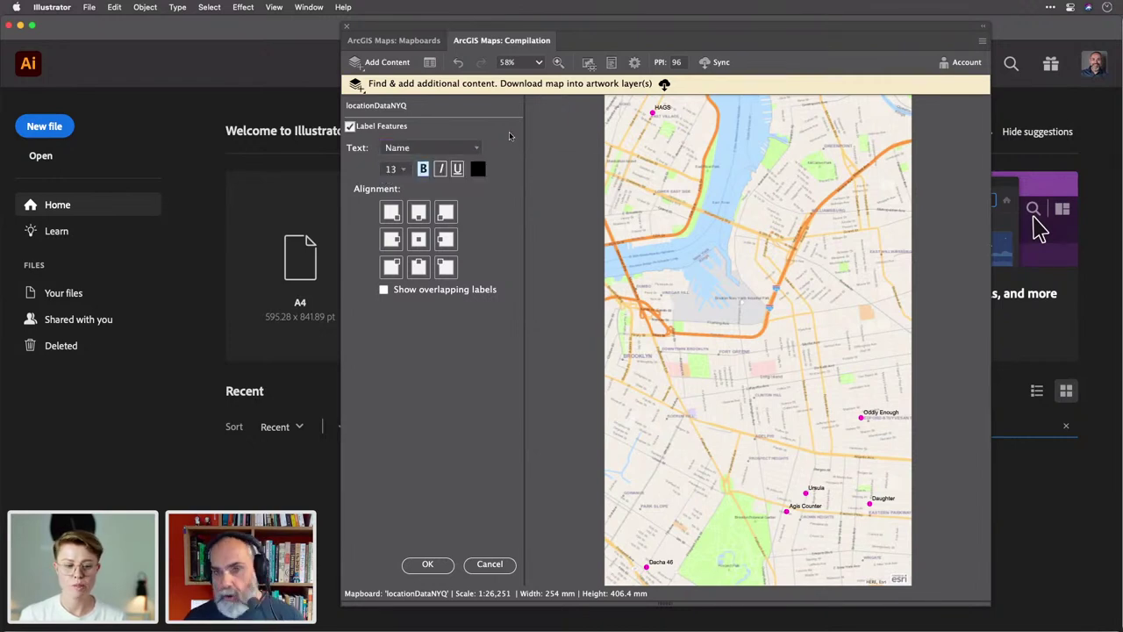
Set the location labels' text size to 20, centre them above their points and apply the label settings.
{"action": "left_click", "coordinate": [405, 171]}
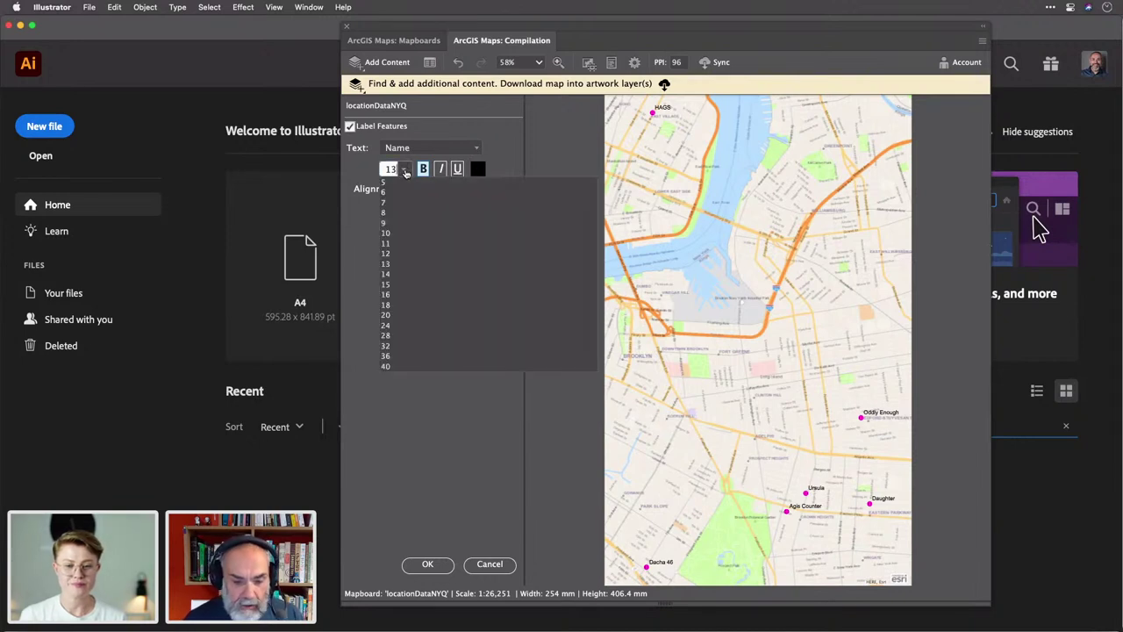
{"action": "left_click", "coordinate": [389, 317]}
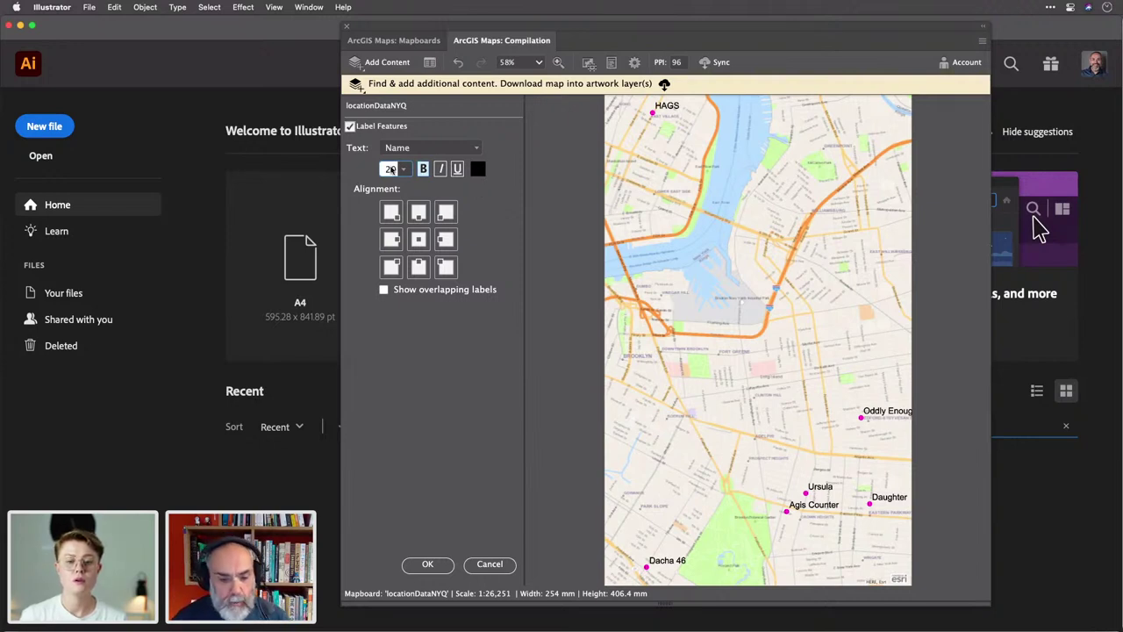
{"action": "left_click", "coordinate": [419, 215]}
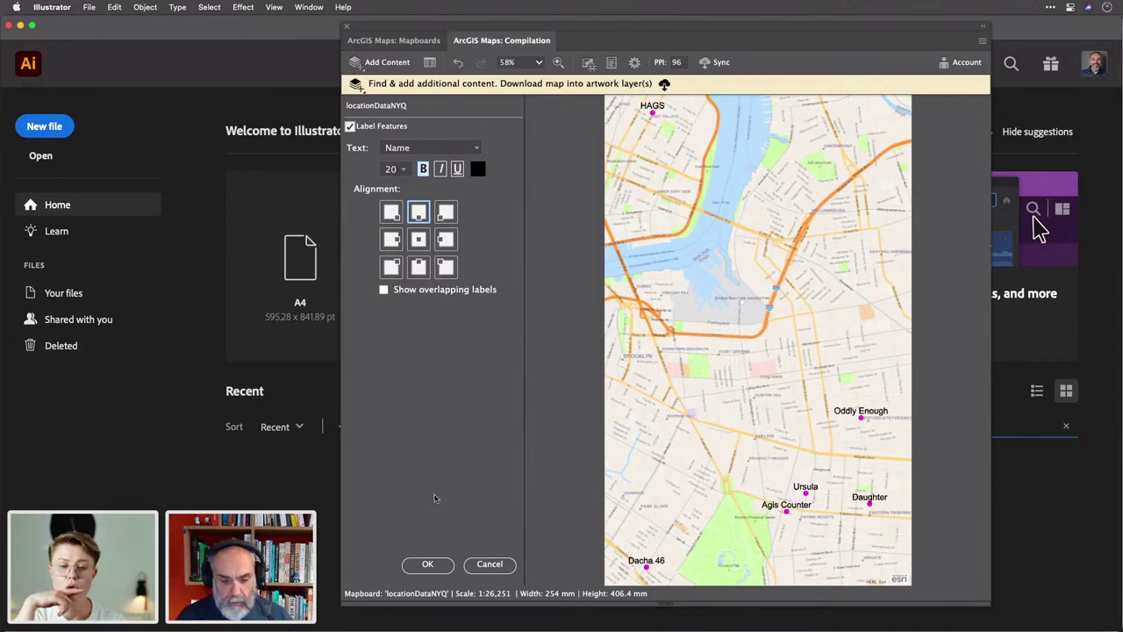
{"action": "left_click", "coordinate": [427, 566]}
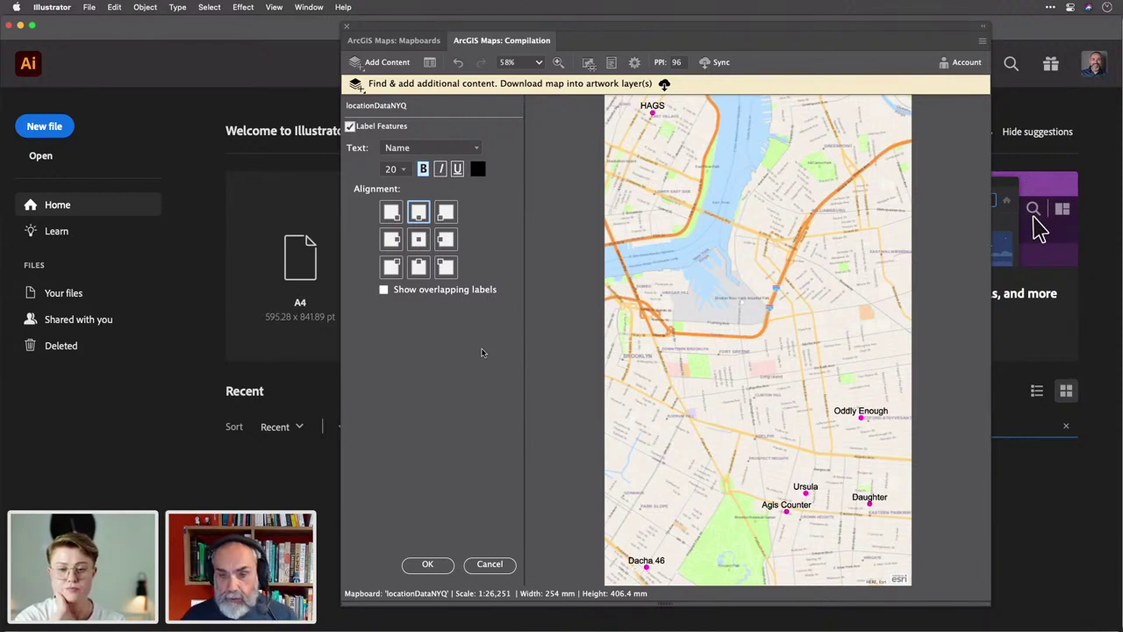
{"action": "left_click", "coordinate": [427, 565]}
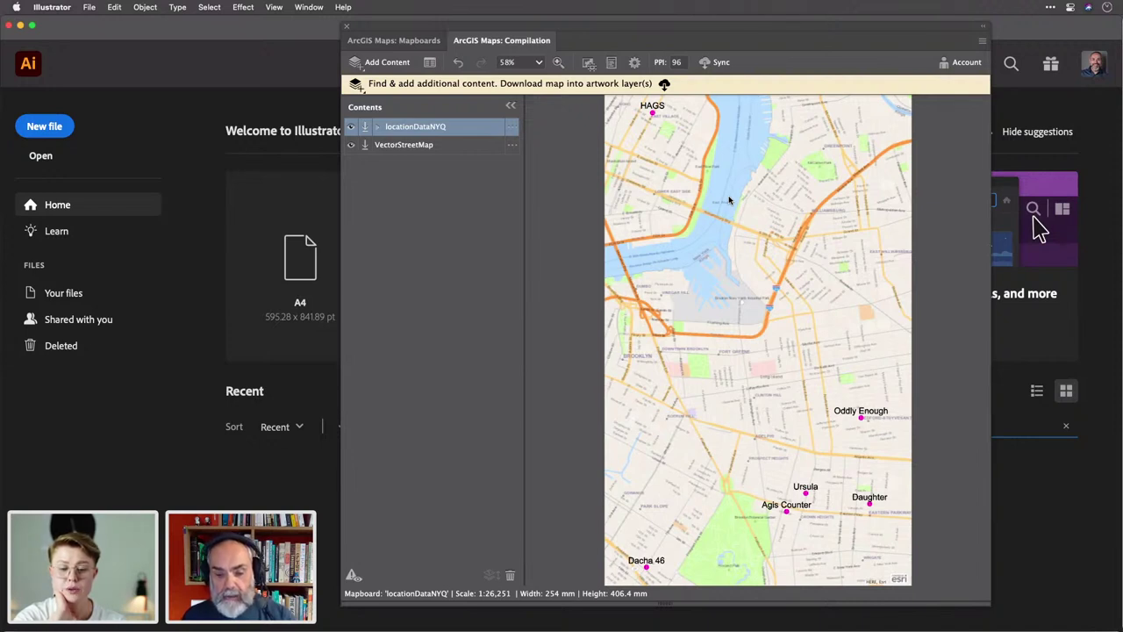
Download the compiled locationDataNYQ map as Illustrator artwork layers, embedding the map in the document.
{"action": "left_click", "coordinate": [664, 85]}
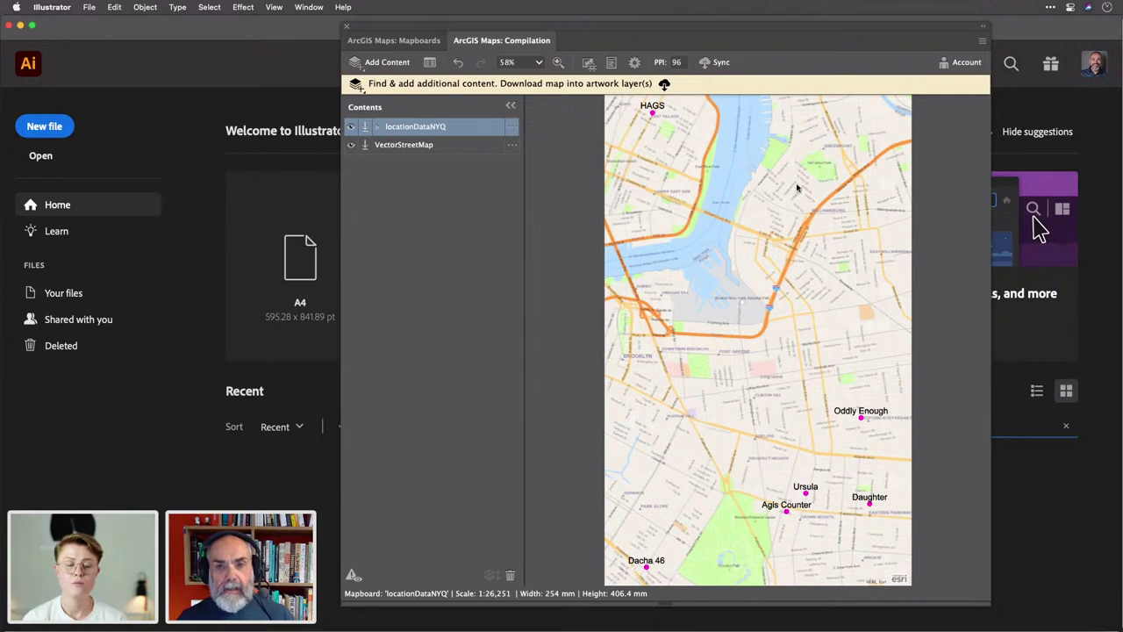
{"action": "left_click", "coordinate": [665, 85]}
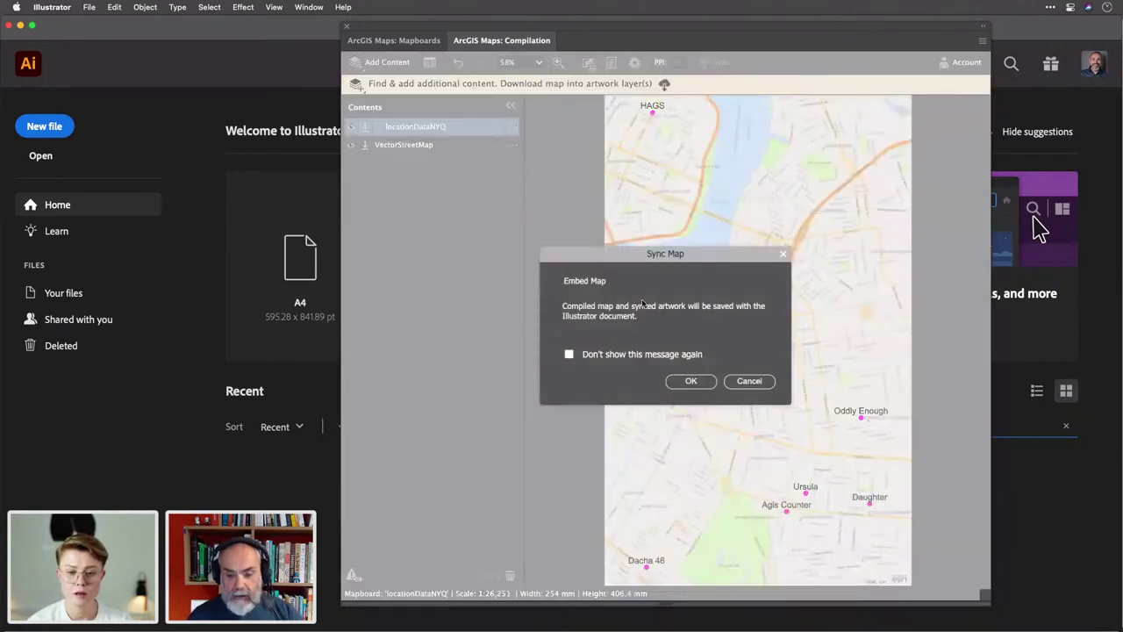
{"action": "left_click", "coordinate": [690, 380]}
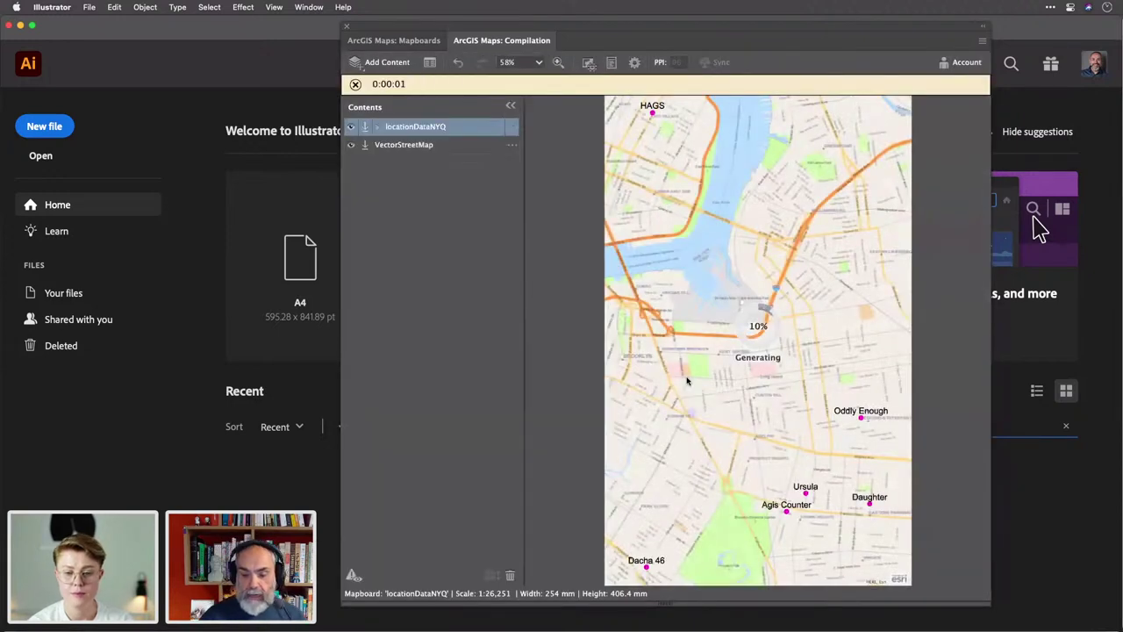
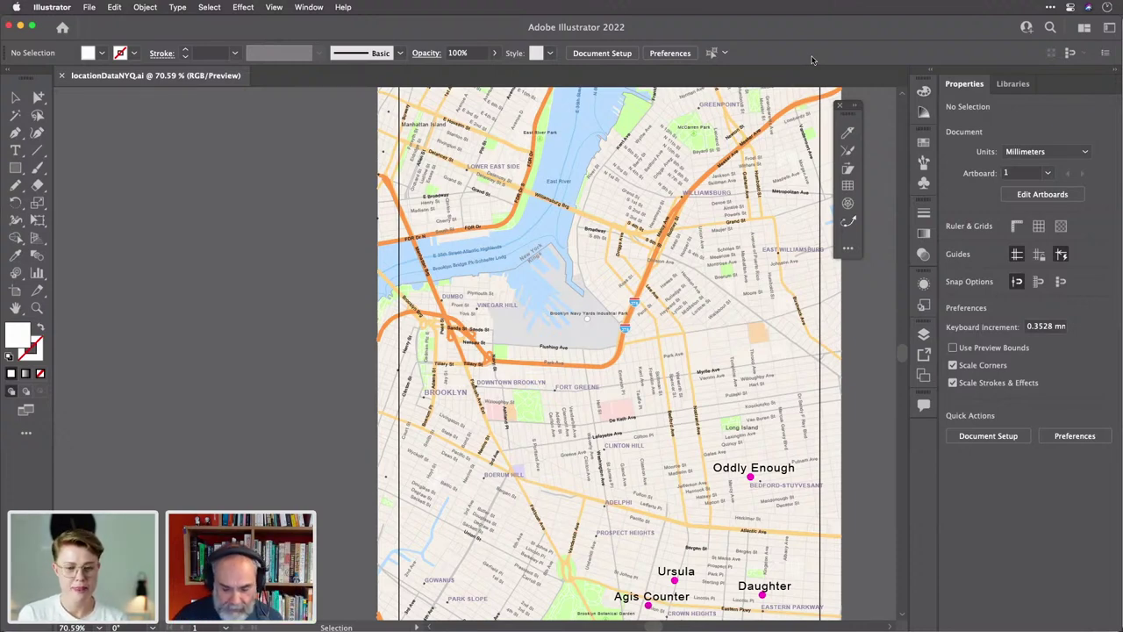
Set up Layers as a tall, expanded floating panel beside the whole map and close the other floating panel.
{"action": "key", "text": "super+minus"}
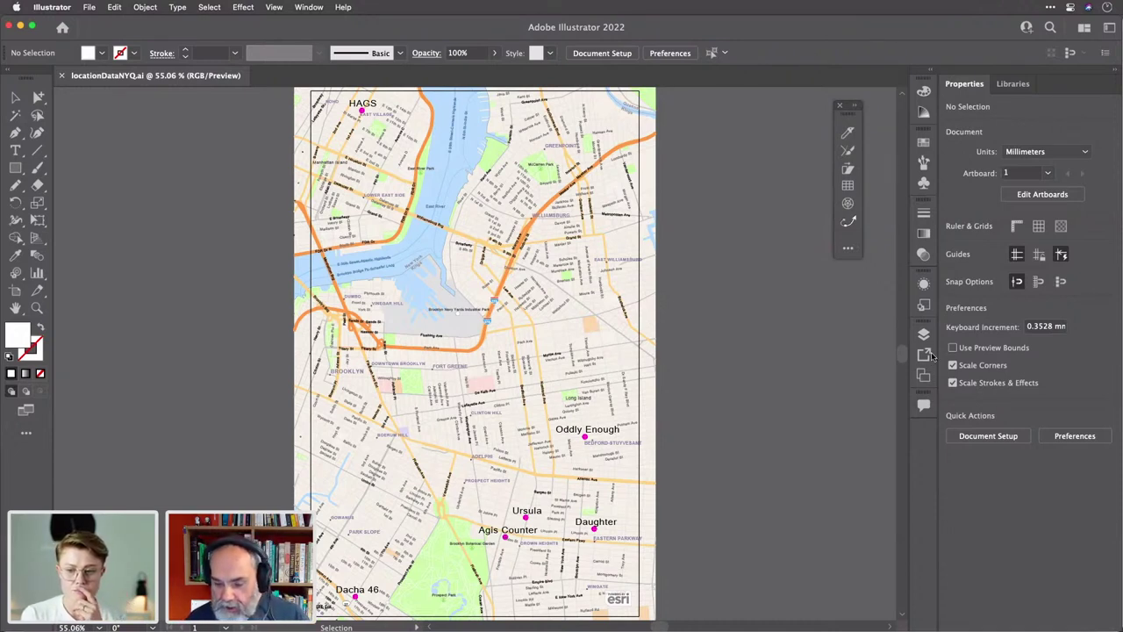
{"action": "left_click_drag", "start_coordinate": [924, 333], "coordinate": [745, 156]}
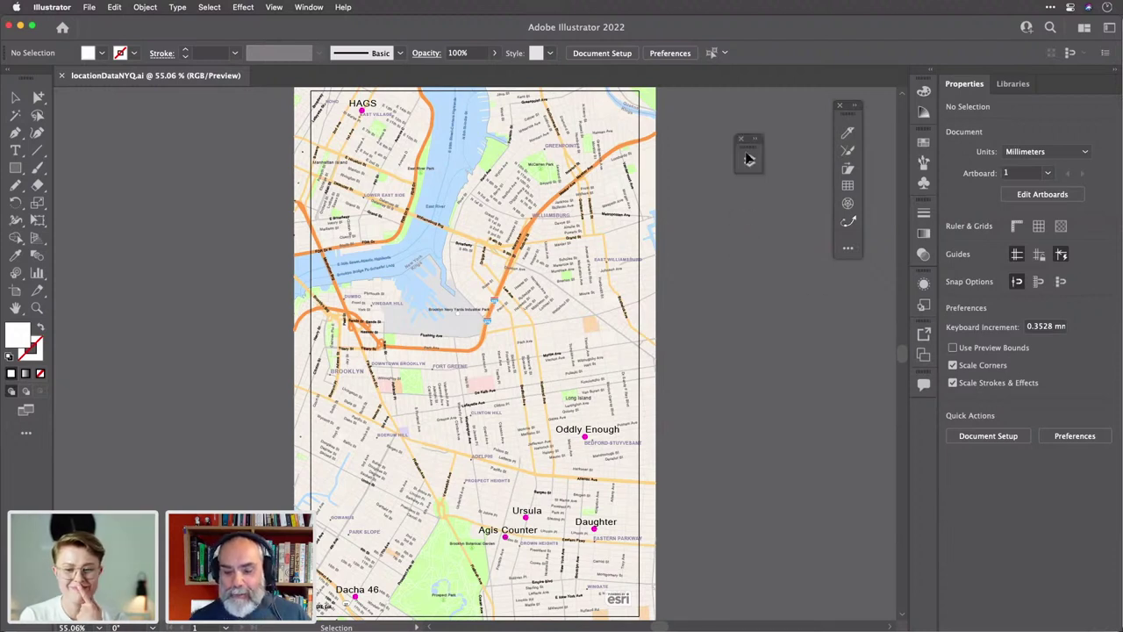
{"action": "left_click", "coordinate": [841, 106]}
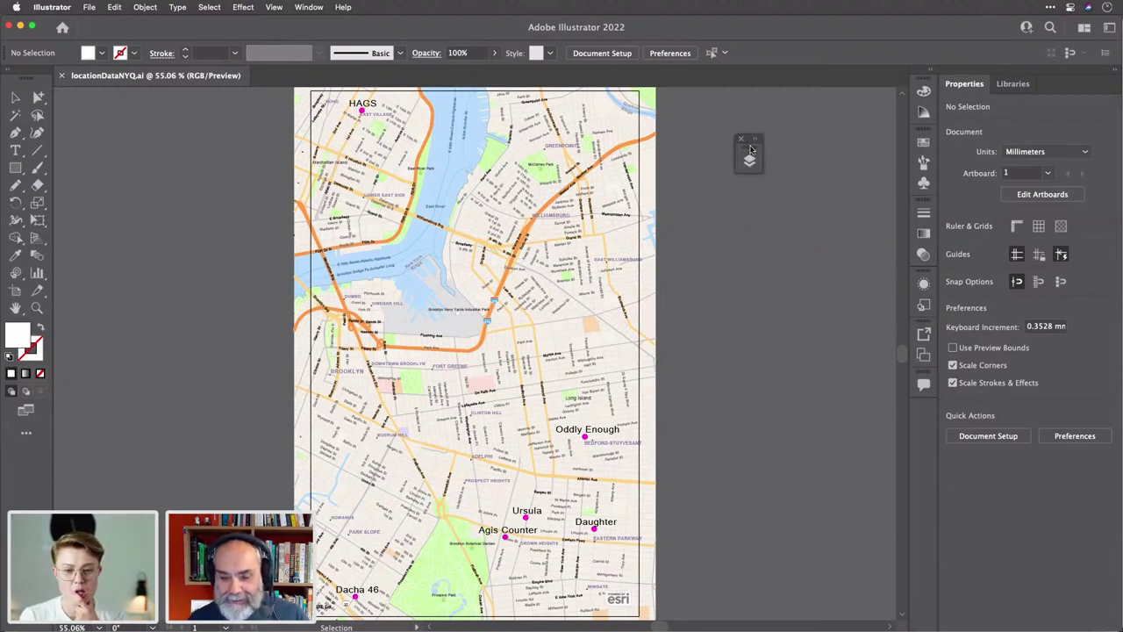
{"action": "left_click_drag", "start_coordinate": [751, 149], "coordinate": [716, 102]}
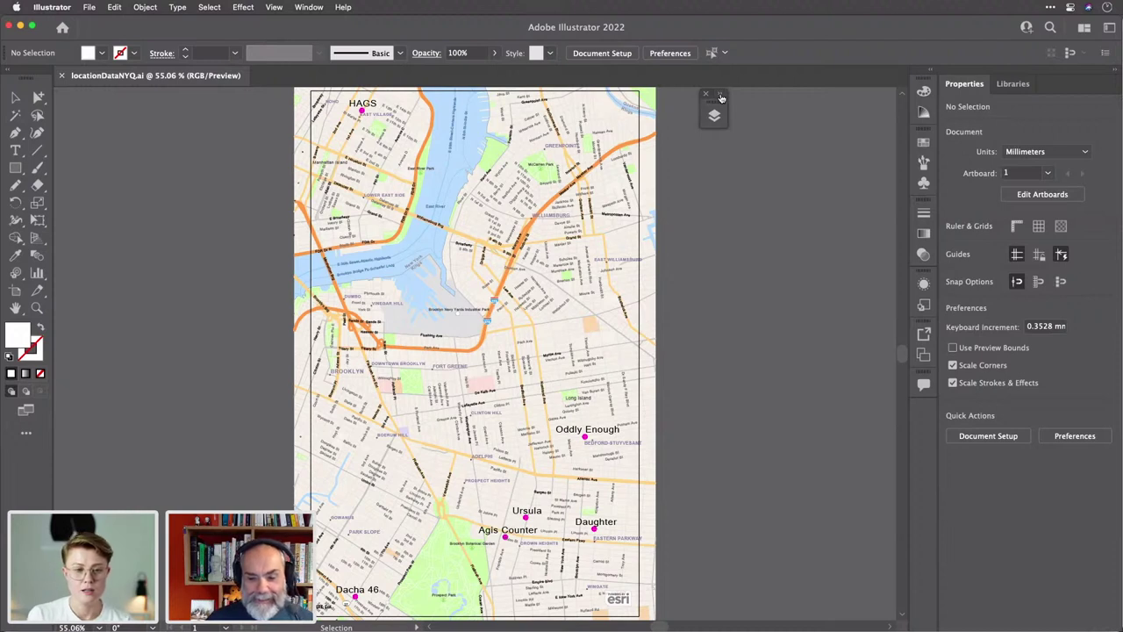
{"action": "left_click", "coordinate": [721, 97]}
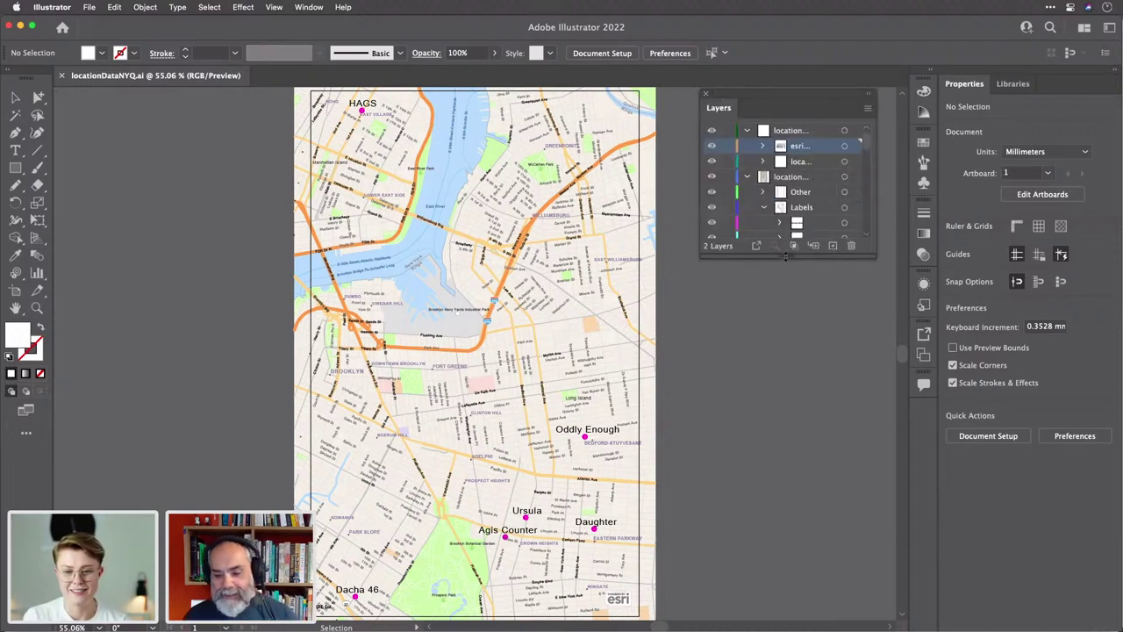
{"action": "left_click_drag", "start_coordinate": [786, 256], "coordinate": [800, 600]}
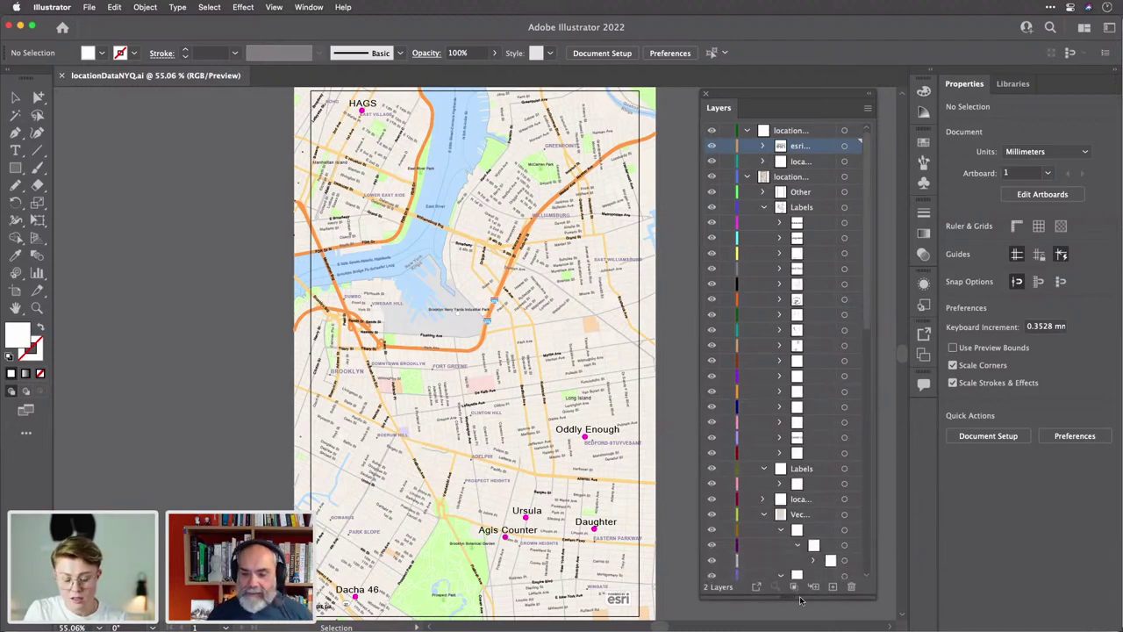
Toggle the upper Labels group to compare the map, and hide its sublayers from Small Islands through Major/Minor Arterial name.
{"action": "left_click", "coordinate": [712, 207]}
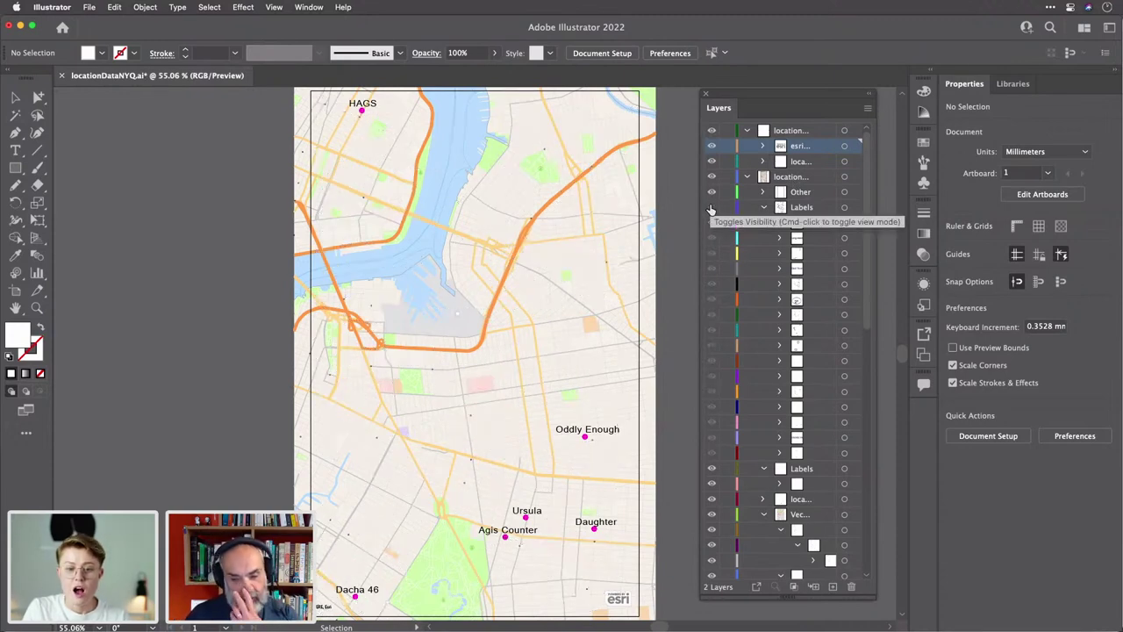
{"action": "left_click", "coordinate": [712, 207]}
{"action": "left_click", "coordinate": [711, 207]}
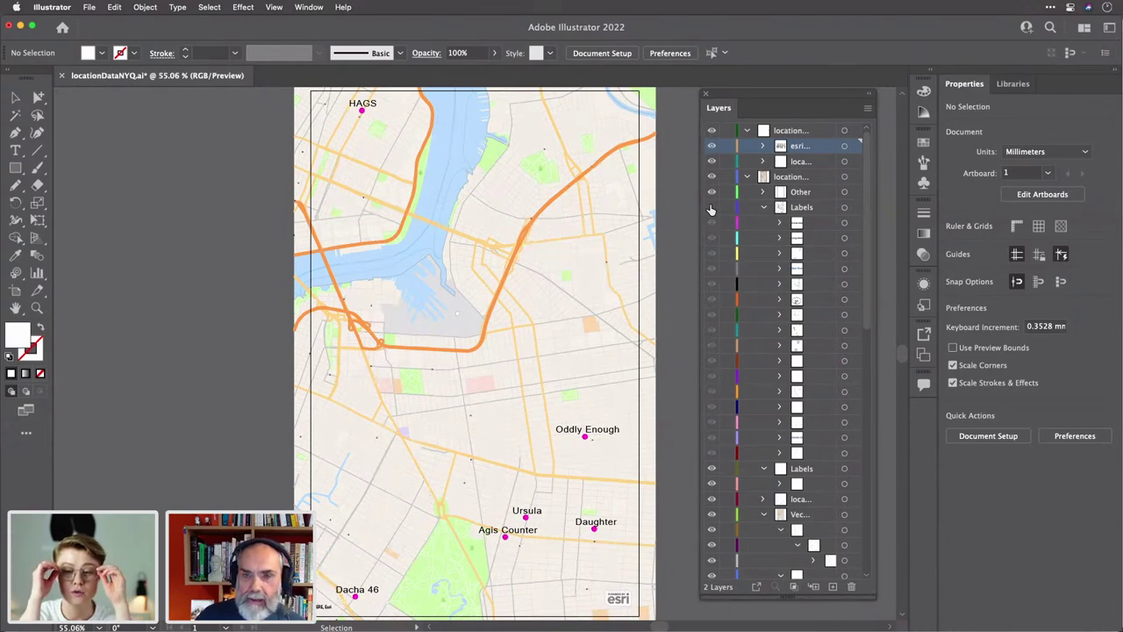
{"action": "left_click", "coordinate": [711, 207]}
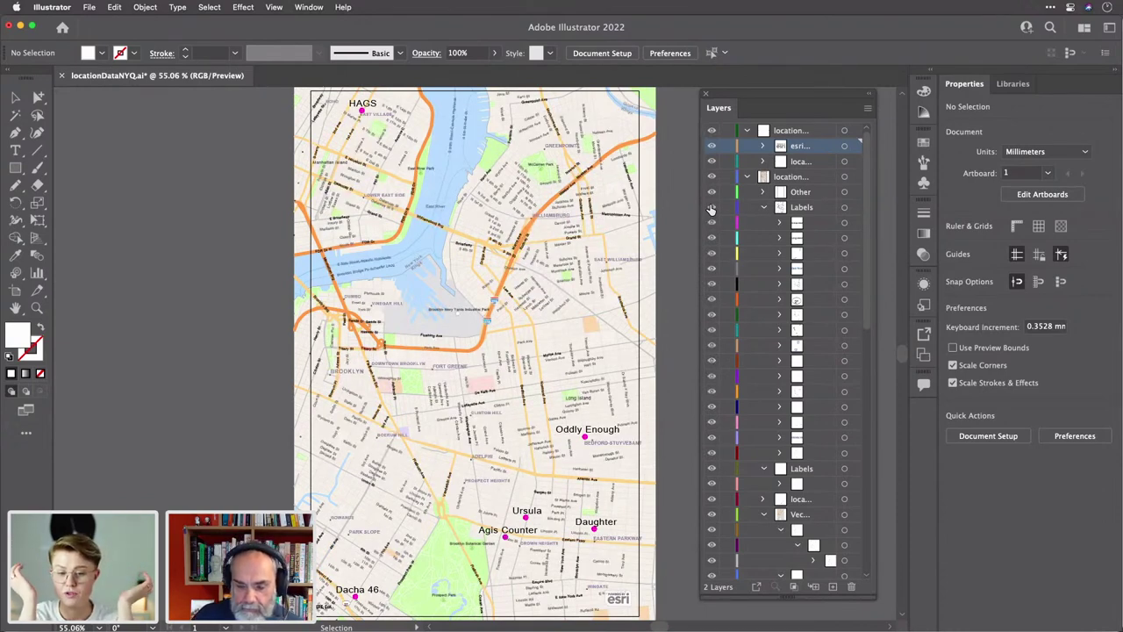
{"action": "left_click_drag", "start_coordinate": [712, 221], "coordinate": [712, 324]}
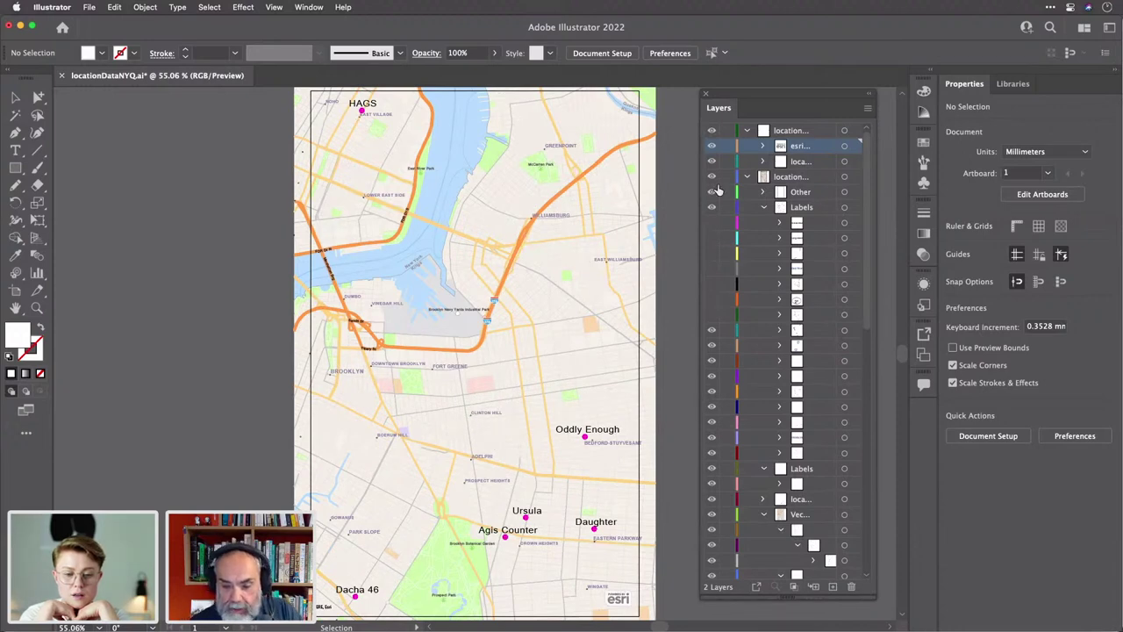
Widen the Layers panel until the full layer names are readable and position the map beside it.
{"action": "left_click_drag", "start_coordinate": [700, 107], "coordinate": [546, 103]}
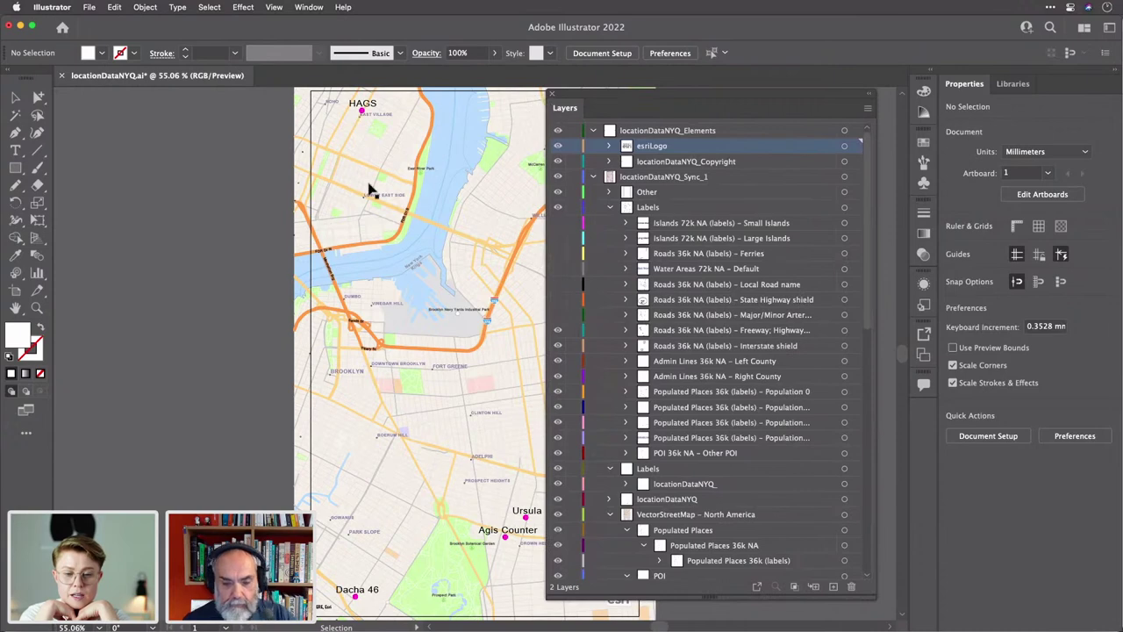
{"action": "scroll", "coordinate": [370, 190], "scroll_direction": "right", "scroll_amount": 6}
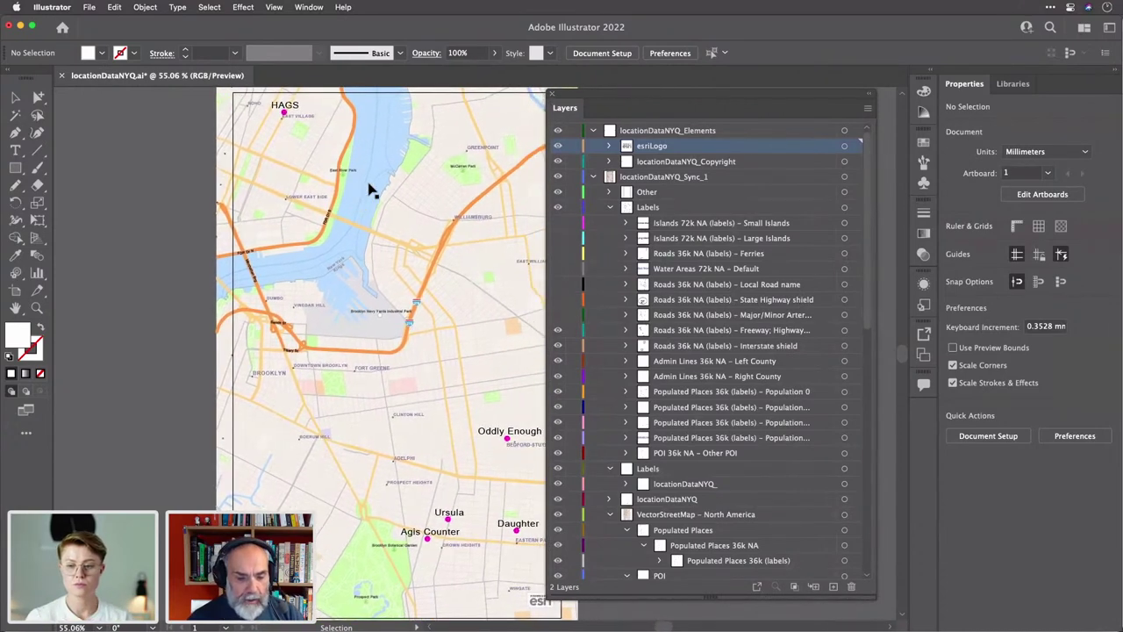
{"action": "scroll", "coordinate": [370, 191], "scroll_direction": "right", "scroll_amount": 3}
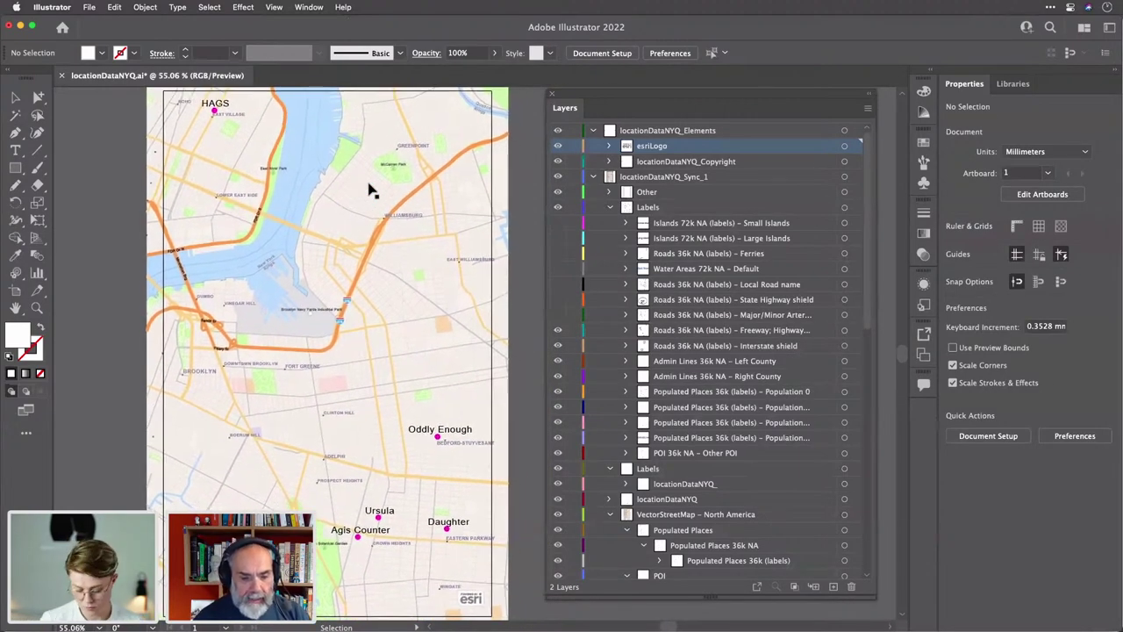
{"action": "scroll", "coordinate": [370, 190], "scroll_direction": "right", "scroll_amount": 2}
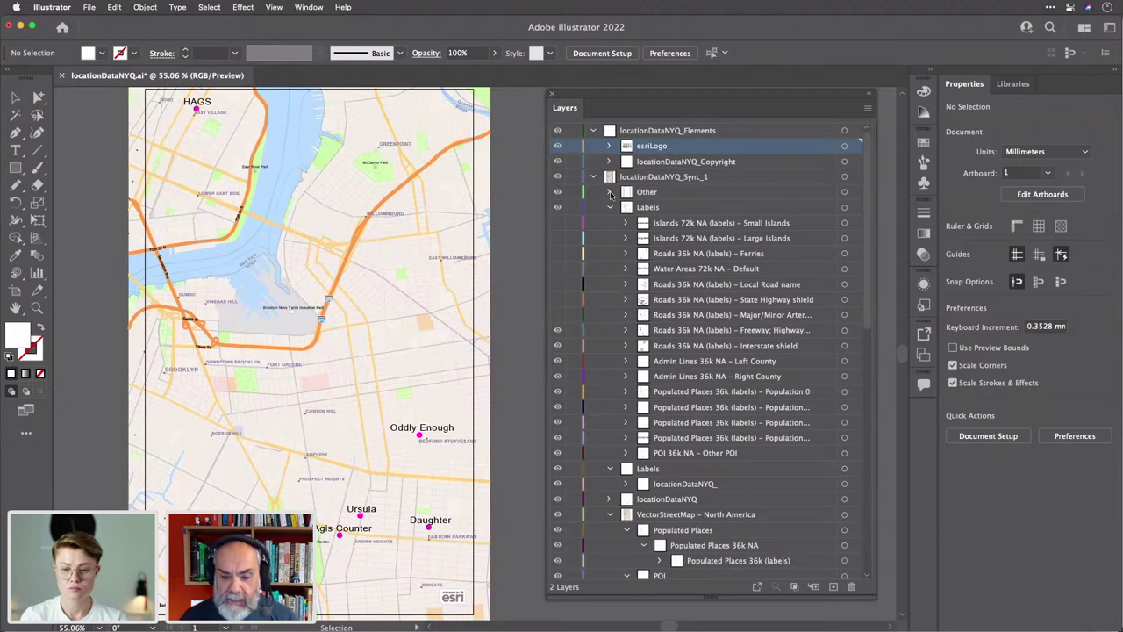
{"action": "left_click_drag", "start_coordinate": [544, 195], "coordinate": [518, 198]}
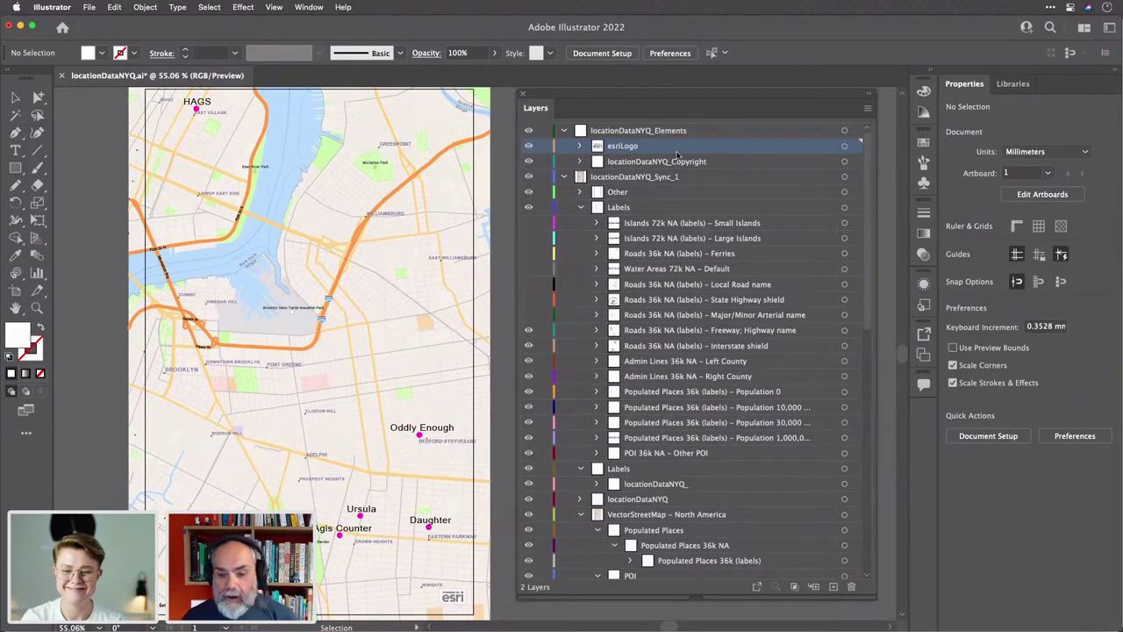
{"action": "left_click_drag", "start_coordinate": [715, 97], "coordinate": [722, 103]}
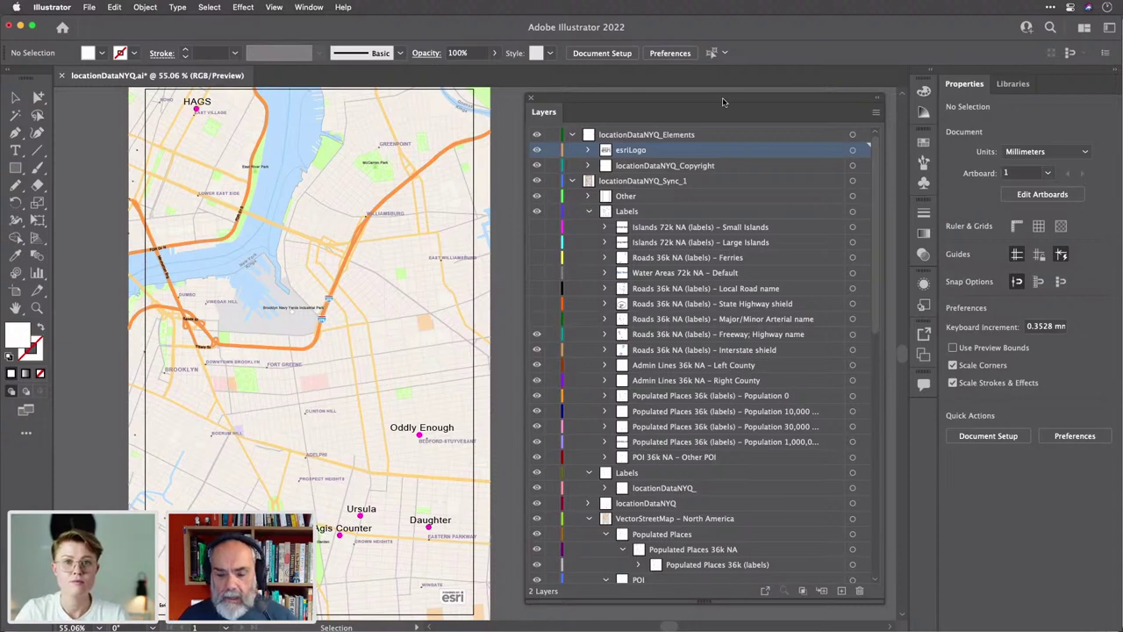
{"action": "left_click_drag", "start_coordinate": [723, 102], "coordinate": [718, 101]}
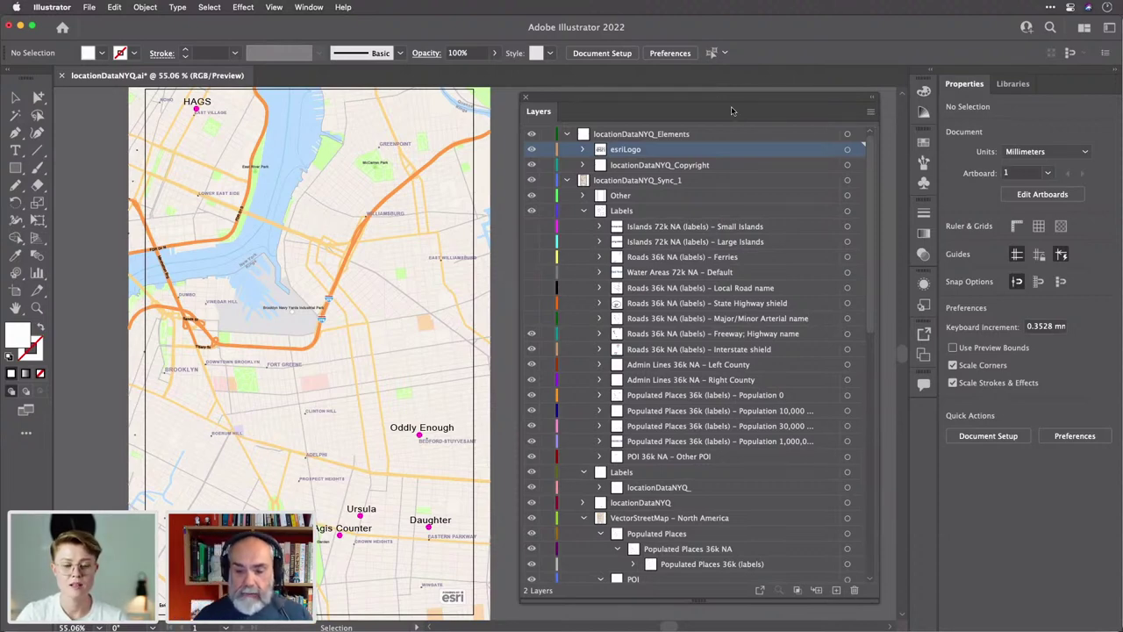
{"action": "left_click_drag", "start_coordinate": [751, 96], "coordinate": [750, 96]}
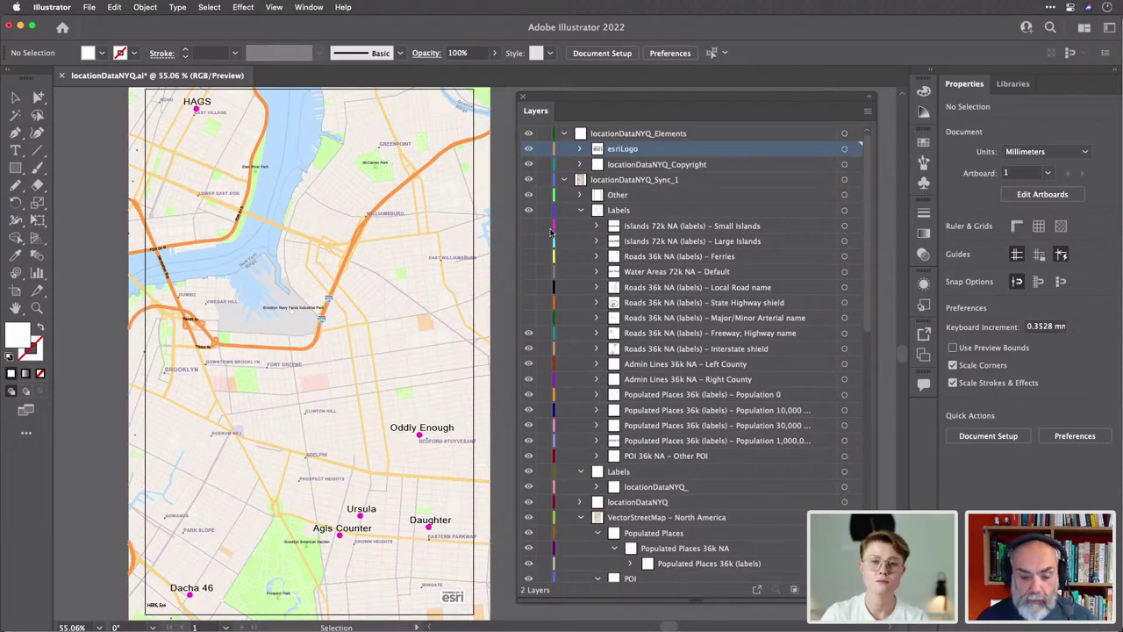
Make the hidden label sublayers visible again, and hide and collapse the whole upper Labels group containing the street and place names.
{"action": "left_click_drag", "start_coordinate": [528, 226], "coordinate": [529, 320]}
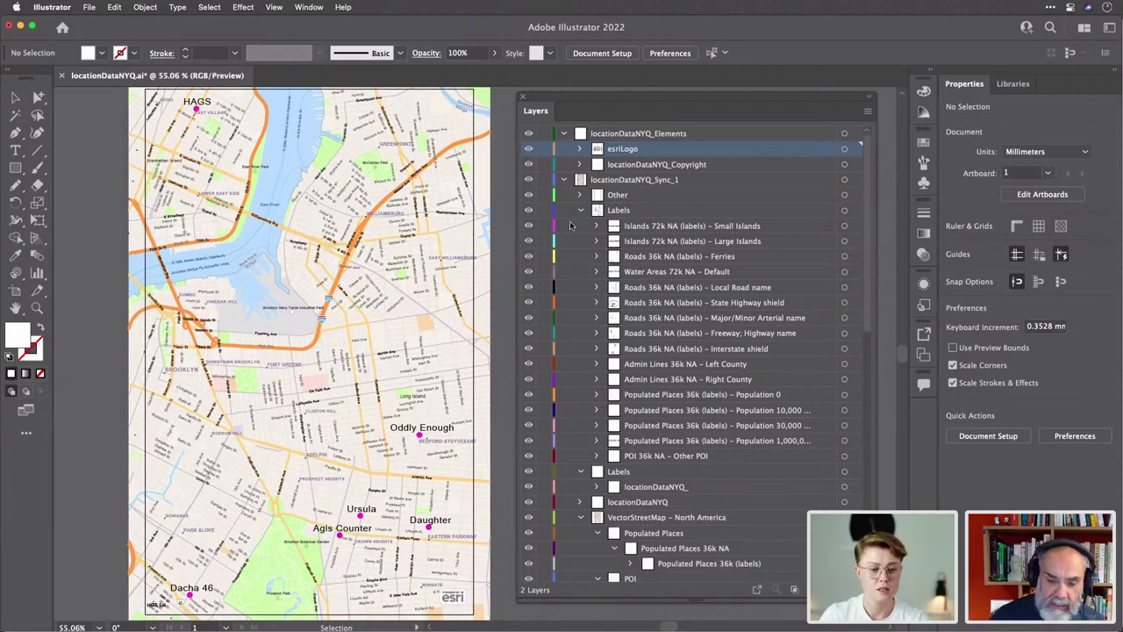
{"action": "left_click", "coordinate": [529, 211]}
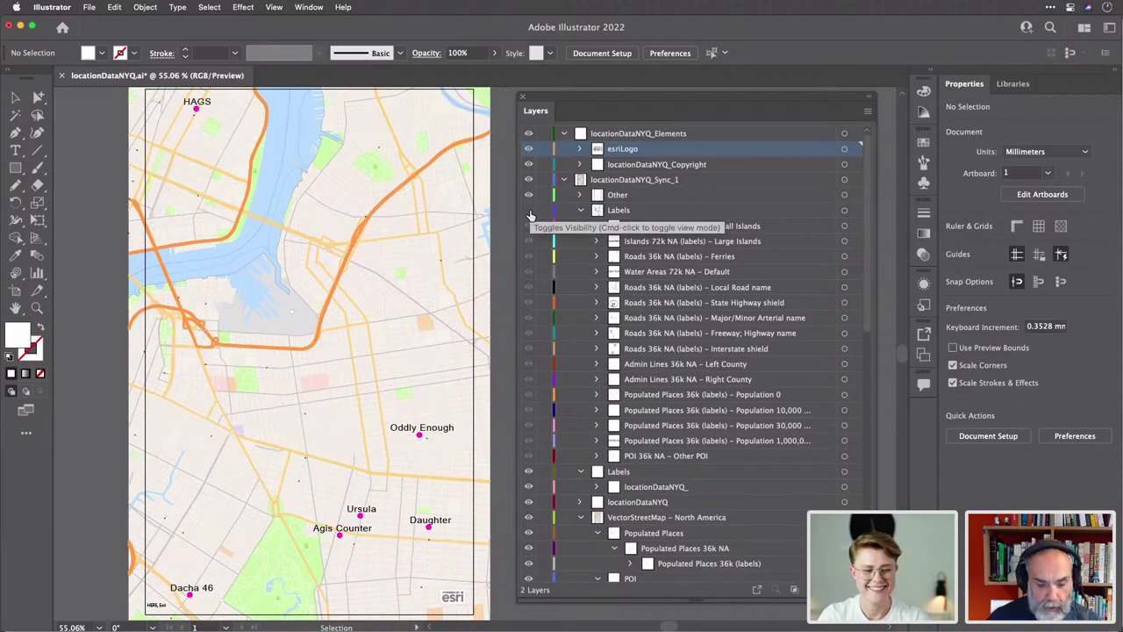
{"action": "left_click", "coordinate": [529, 211]}
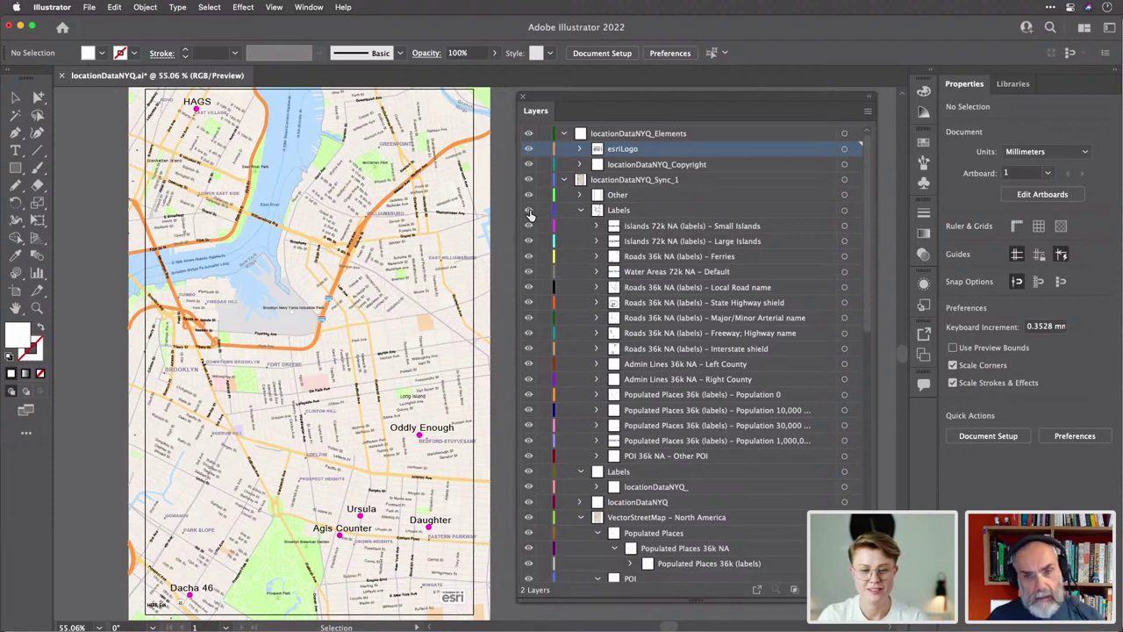
{"action": "left_click", "coordinate": [529, 211]}
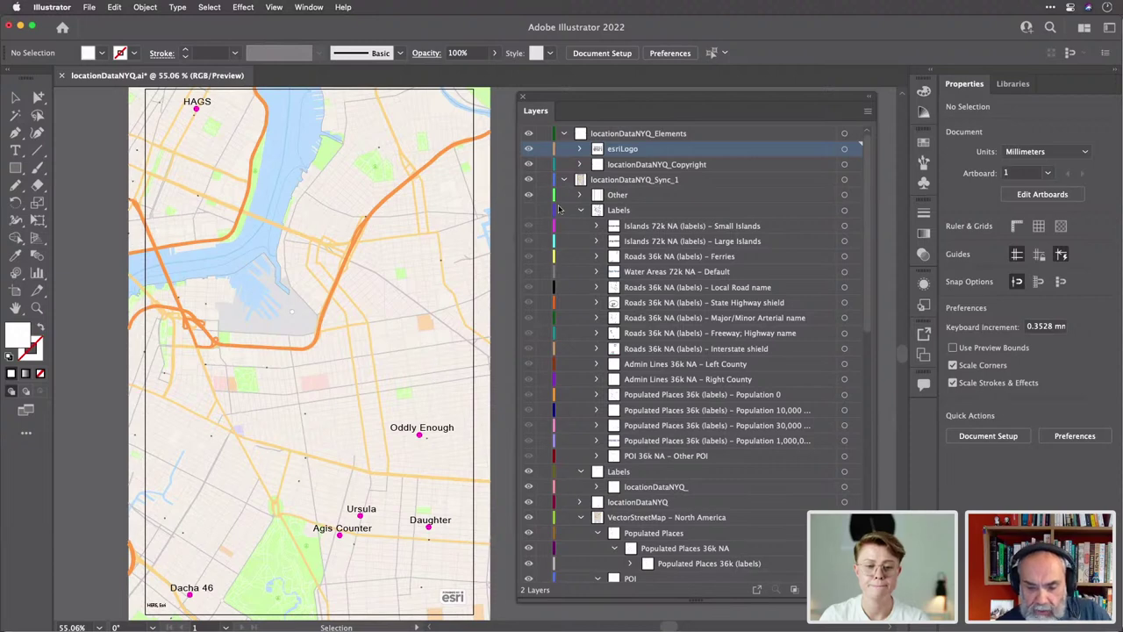
{"action": "left_click", "coordinate": [580, 211]}
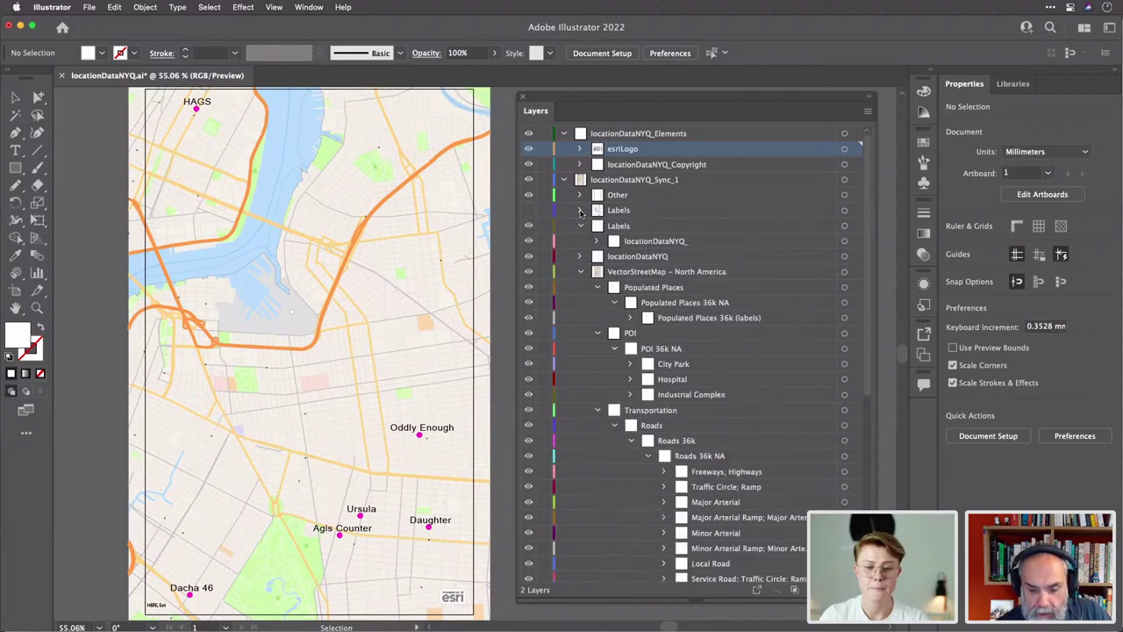
Check what the locationDataNYQ_ label layer contains by toggling its visibility and inspecting its individual text objects.
{"action": "left_click", "coordinate": [528, 241]}
{"action": "left_click", "coordinate": [528, 241]}
{"action": "left_click", "coordinate": [528, 241]}
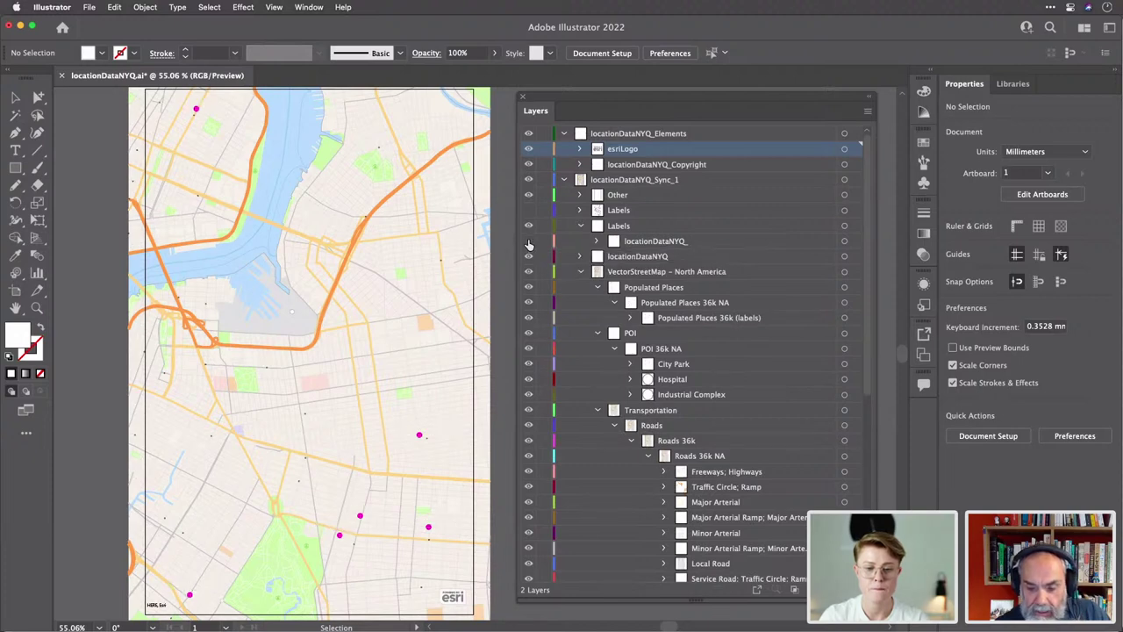
{"action": "left_click", "coordinate": [528, 241]}
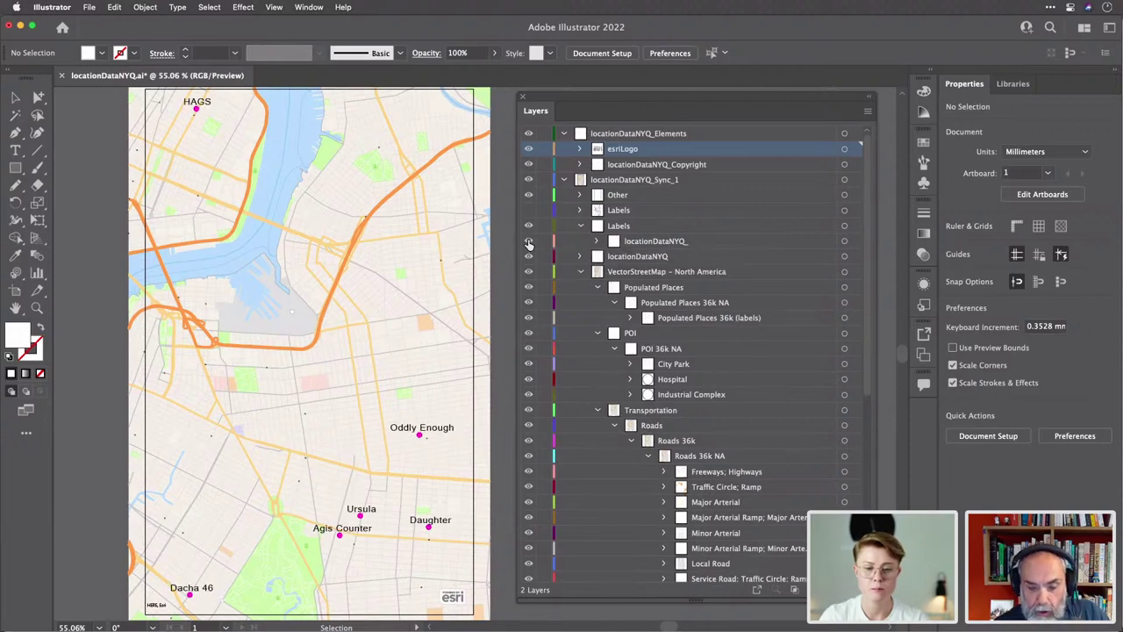
{"action": "left_click", "coordinate": [528, 242]}
{"action": "left_click", "coordinate": [528, 241]}
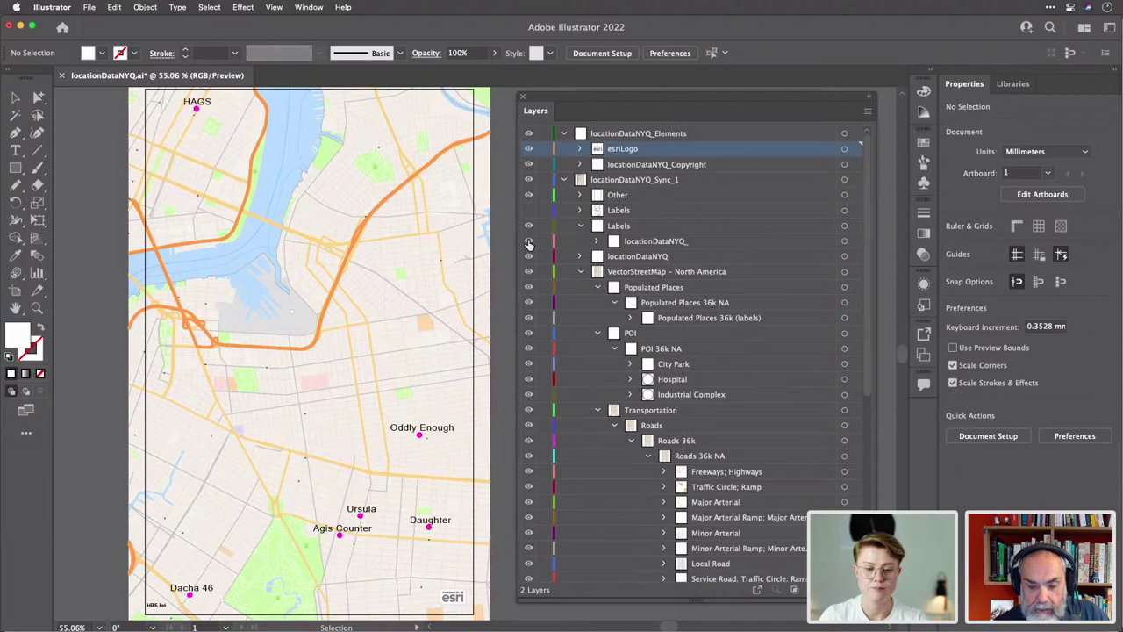
{"action": "left_click", "coordinate": [596, 241]}
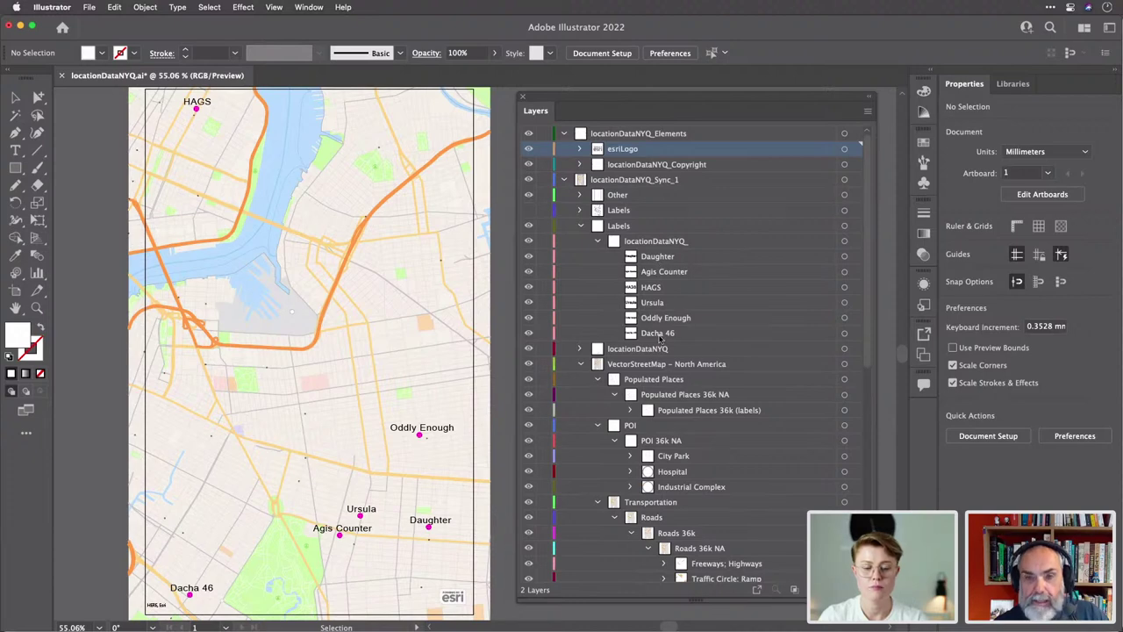
{"action": "left_click", "coordinate": [597, 241]}
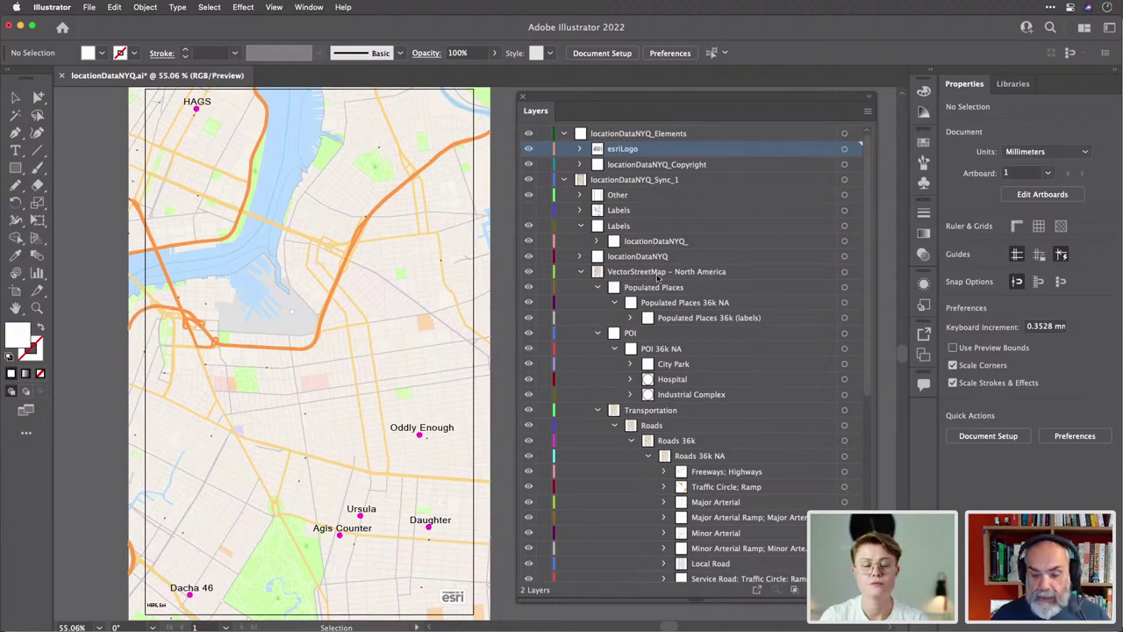
Examine the VectorStreetMap – North America and Populated Places 36k NA layers by switching their visibility off and on.
{"action": "left_click", "coordinate": [529, 272]}
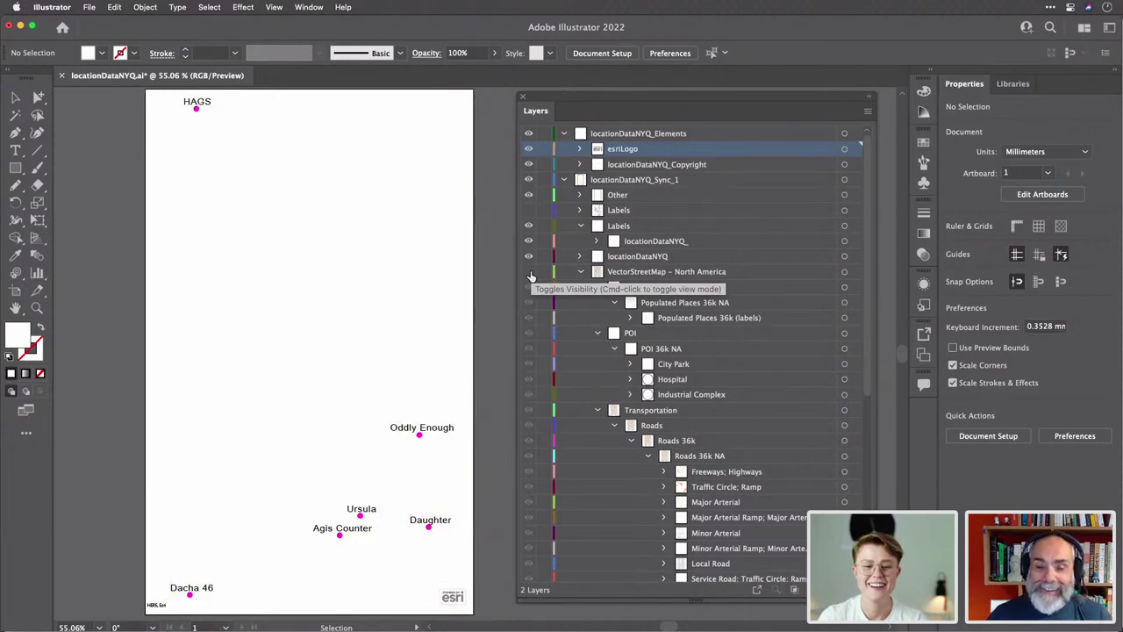
{"action": "left_click", "coordinate": [529, 273]}
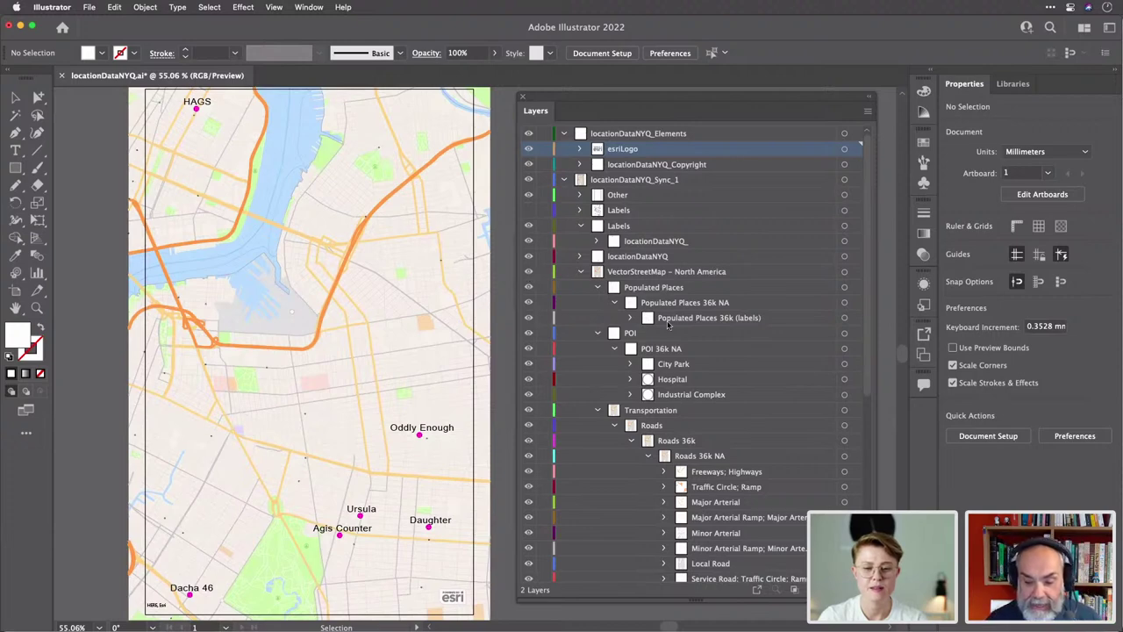
{"action": "left_click", "coordinate": [529, 304]}
{"action": "left_click", "coordinate": [529, 304]}
{"action": "left_click", "coordinate": [529, 304]}
{"action": "left_click", "coordinate": [529, 304]}
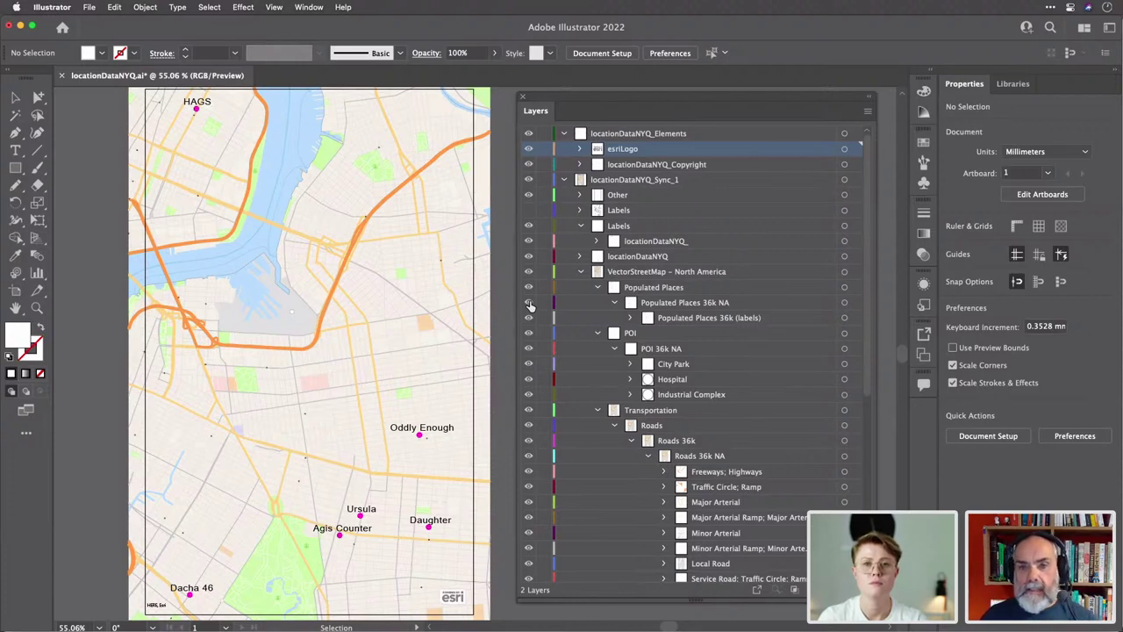
Check the Populated Places 36k NA layer's effect on the map by toggling its visibility, and leave it hidden.
{"action": "left_click", "coordinate": [529, 303]}
{"action": "left_click", "coordinate": [529, 303]}
{"action": "left_click", "coordinate": [529, 303]}
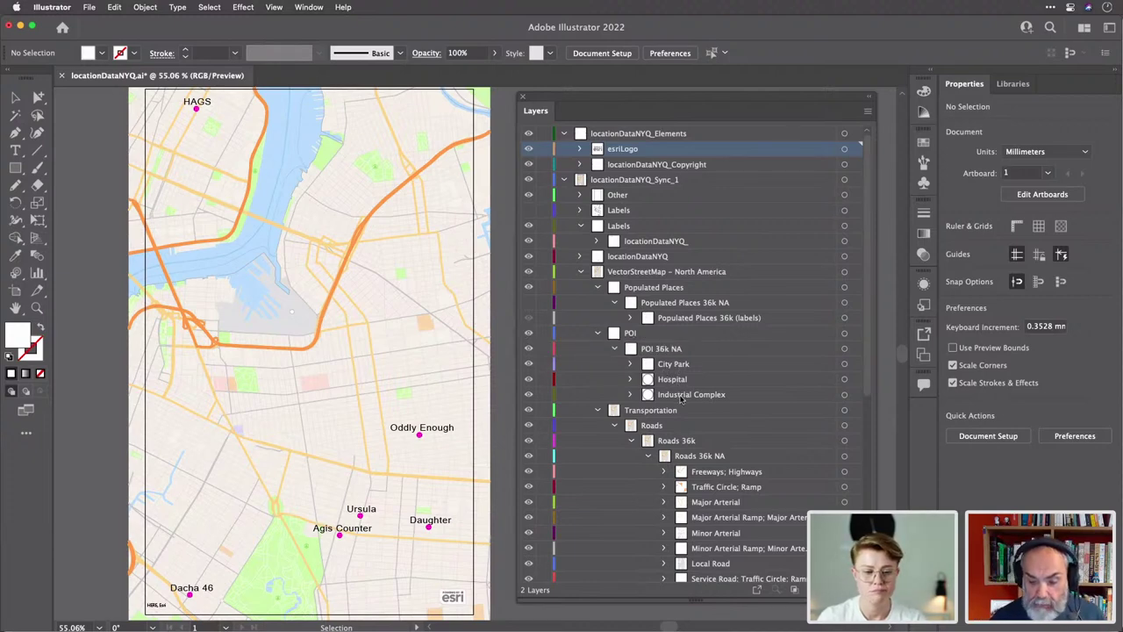
Compare the map with and without the POI layers by switching their visibility, and leave the POI layer hidden.
{"action": "left_click", "coordinate": [528, 348]}
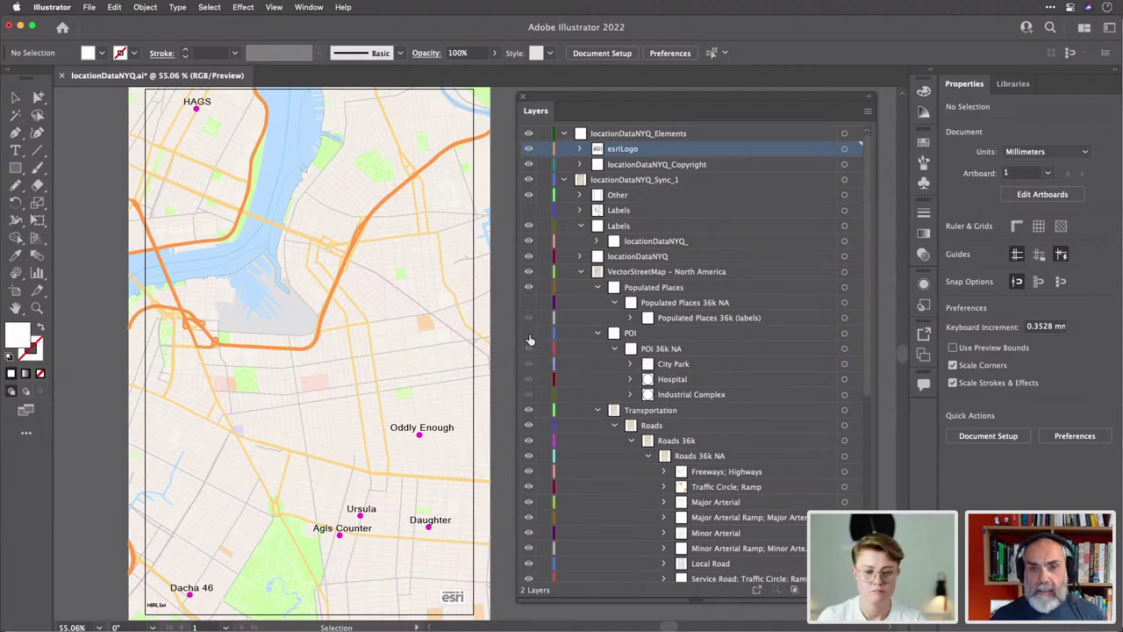
{"action": "left_click", "coordinate": [528, 341]}
{"action": "left_click", "coordinate": [529, 341]}
{"action": "left_click", "coordinate": [529, 342]}
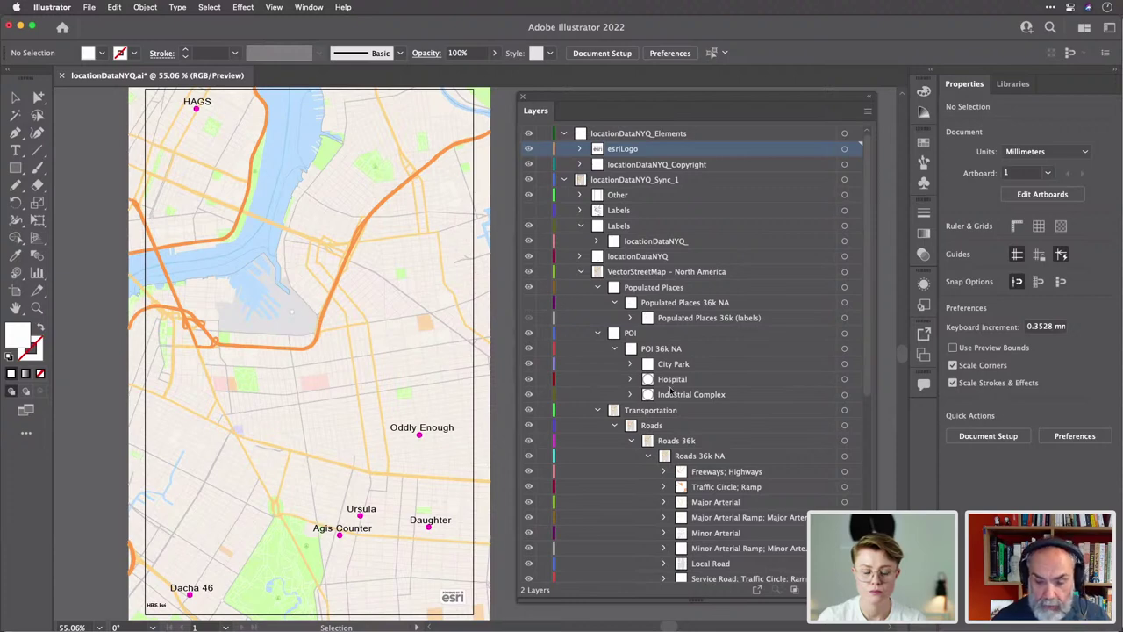
{"action": "left_click", "coordinate": [529, 334]}
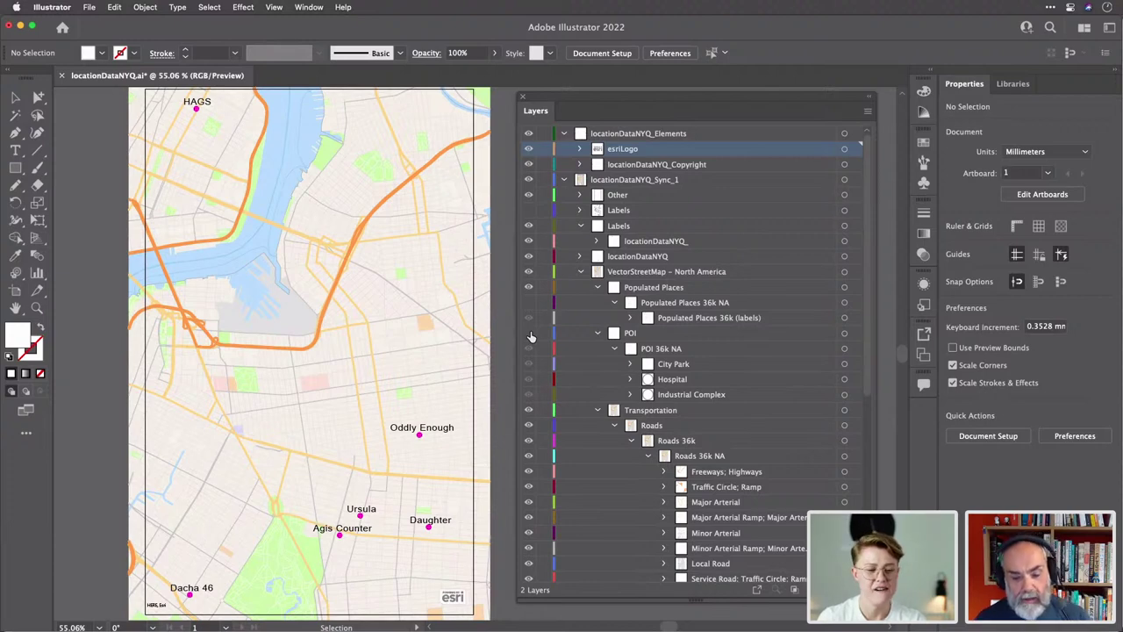
{"action": "left_click", "coordinate": [529, 334]}
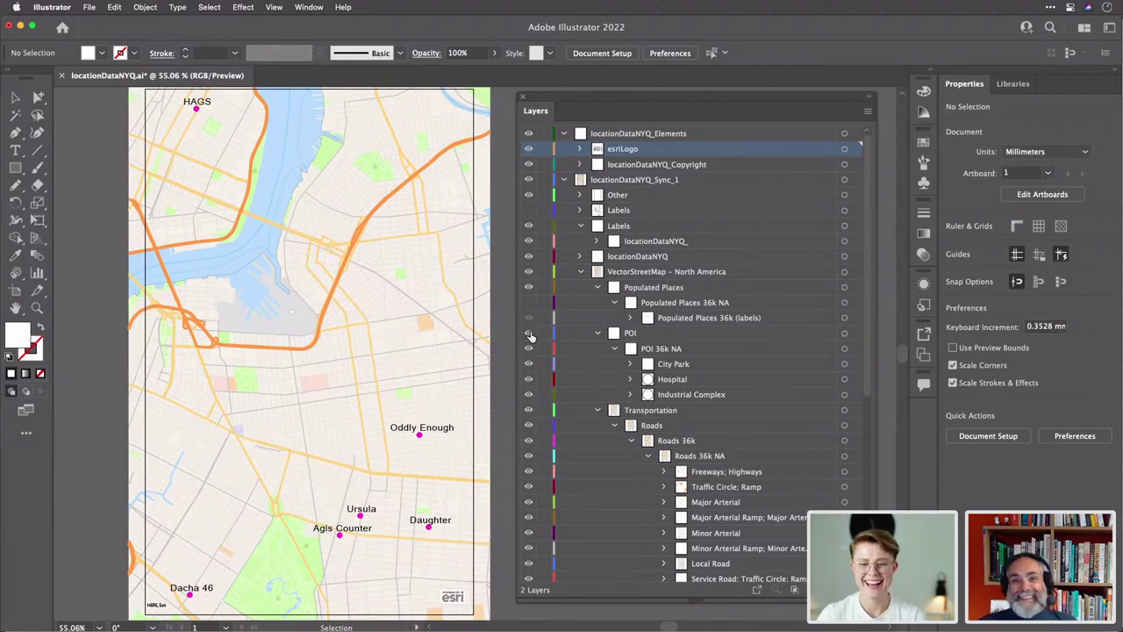
{"action": "left_click", "coordinate": [529, 333]}
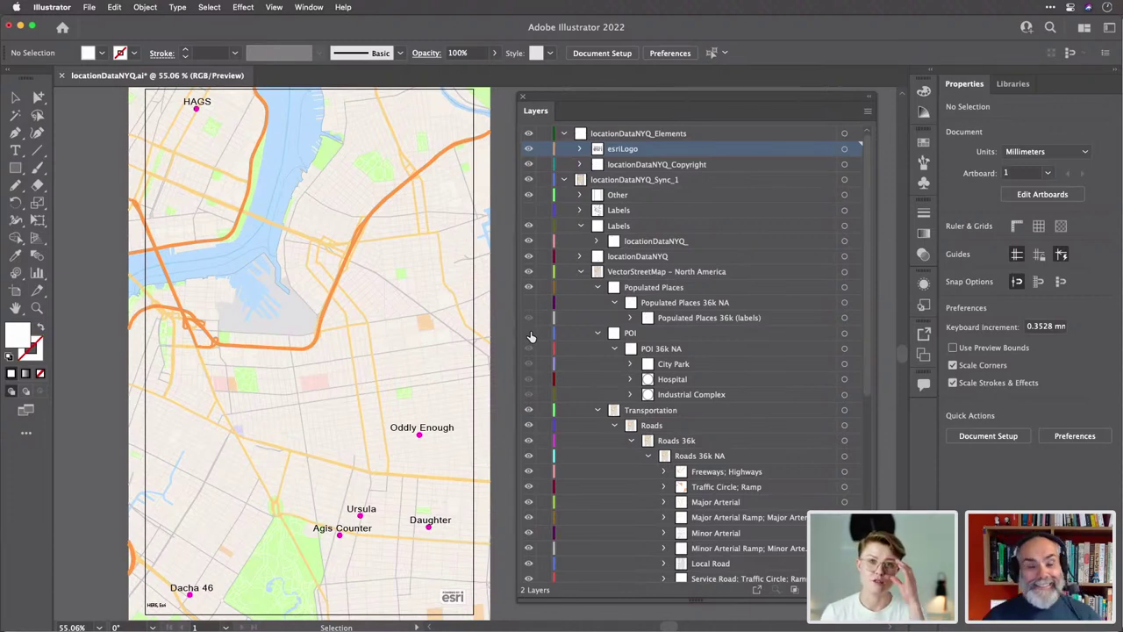
Identify the railroad lines by toggling the Railroads layer under Transportation, and leave that layer hidden.
{"action": "scroll", "coordinate": [531, 330], "scroll_direction": "down", "scroll_amount": 4}
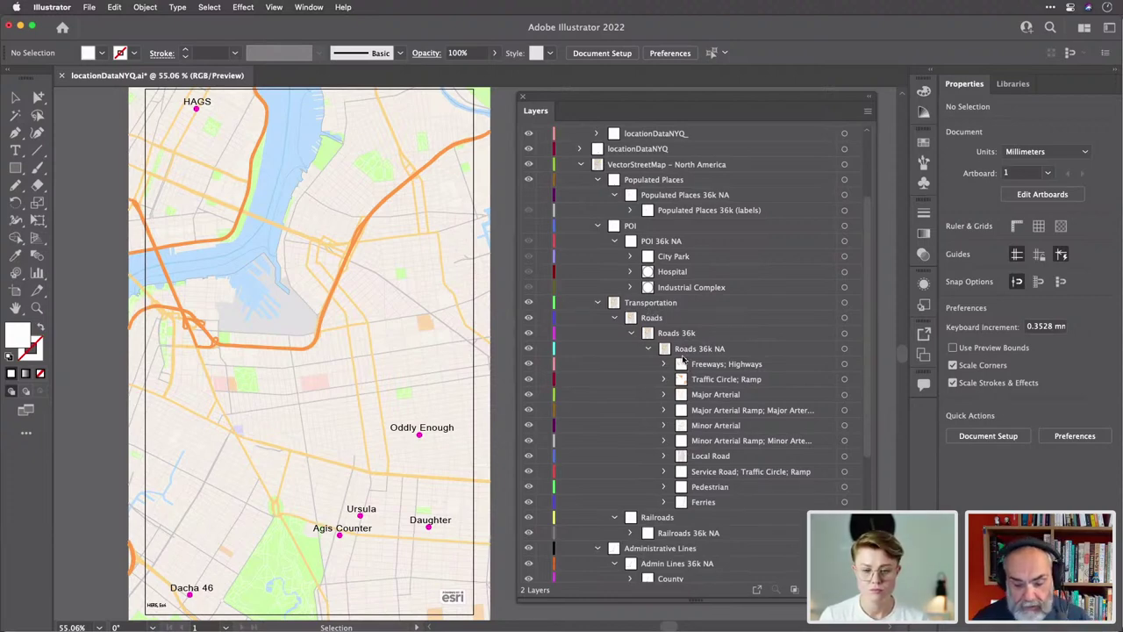
{"action": "left_click", "coordinate": [528, 517]}
{"action": "left_click", "coordinate": [528, 518]}
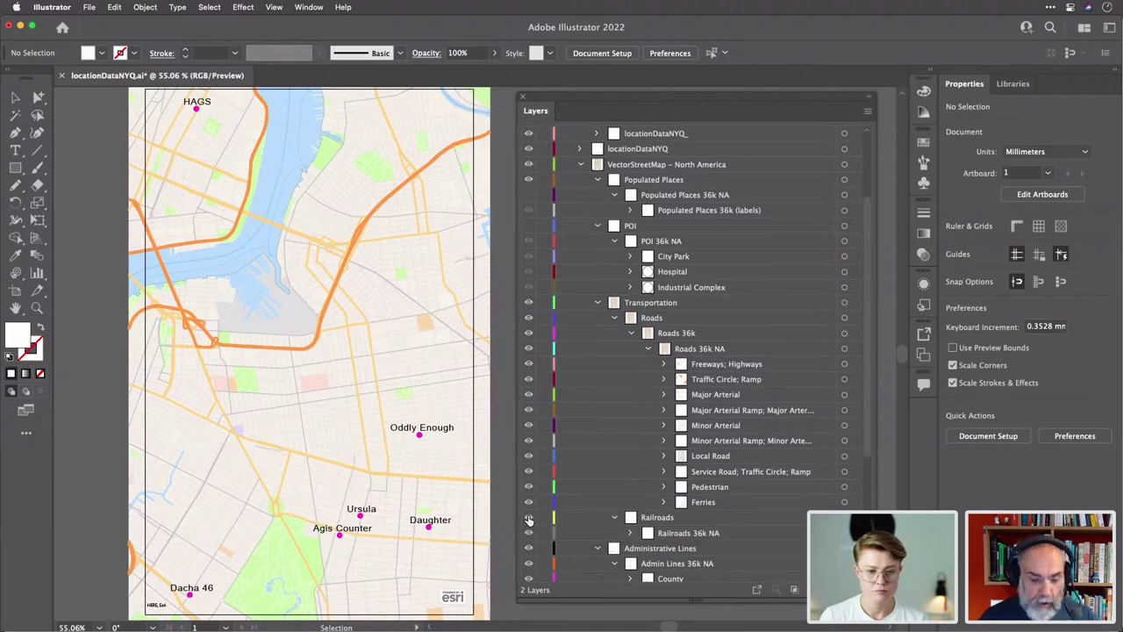
{"action": "left_click", "coordinate": [528, 519]}
{"action": "left_click", "coordinate": [528, 518]}
{"action": "left_click", "coordinate": [528, 518]}
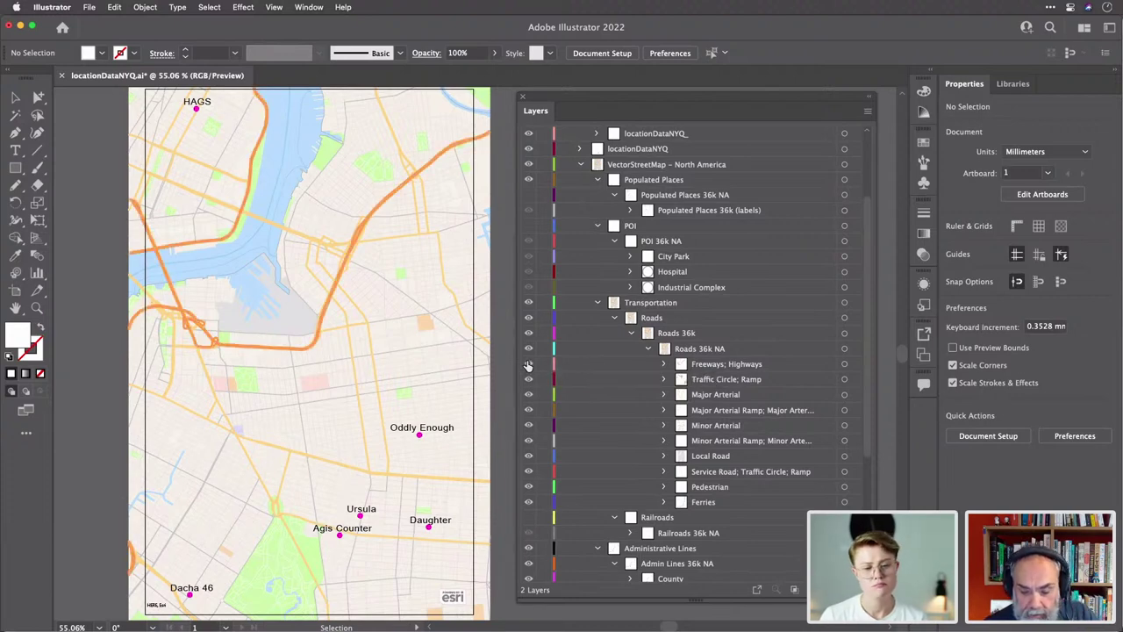
Examine which streets the ramp, Major Arterial and Minor Arterial sublayers of Roads 36k NA contain by toggling their visibility.
{"action": "left_click", "coordinate": [529, 380]}
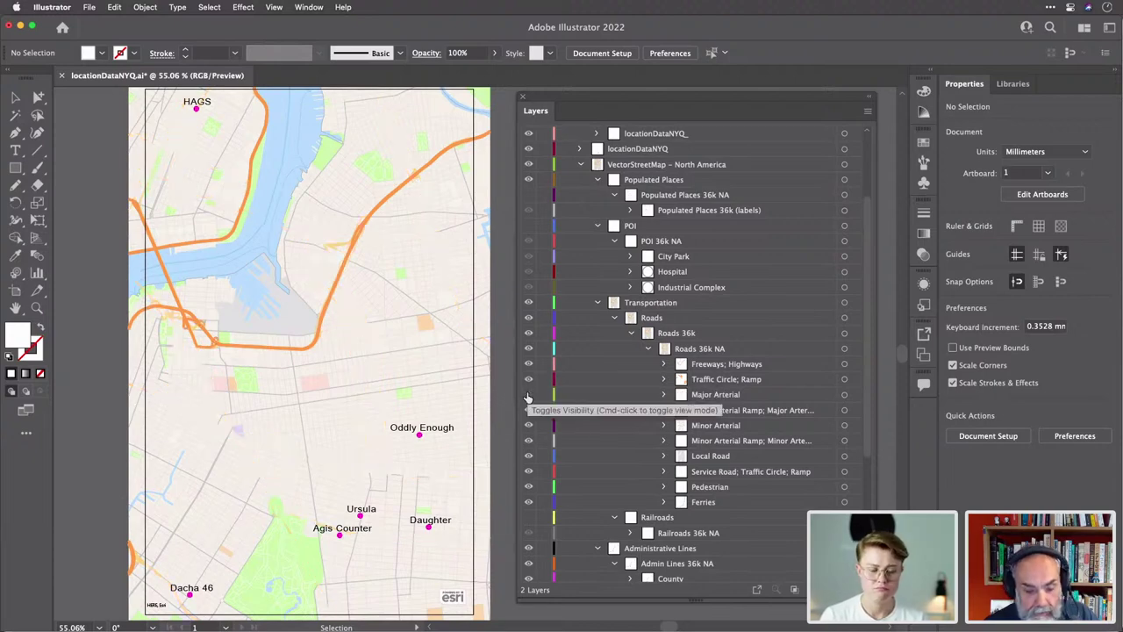
{"action": "left_click", "coordinate": [528, 395]}
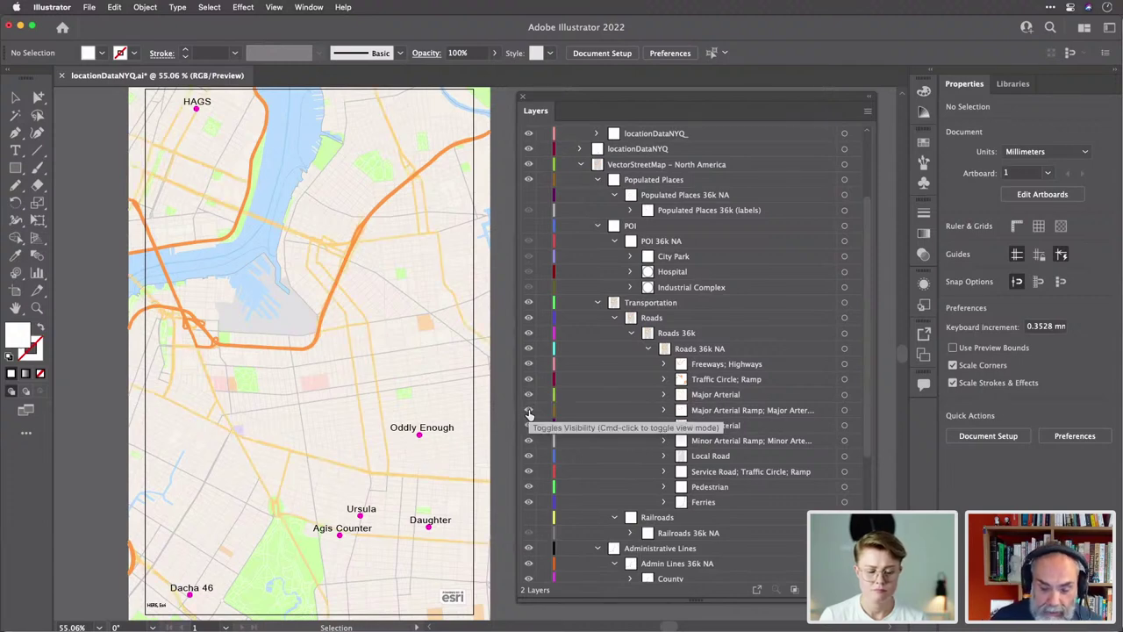
{"action": "left_click", "coordinate": [528, 426]}
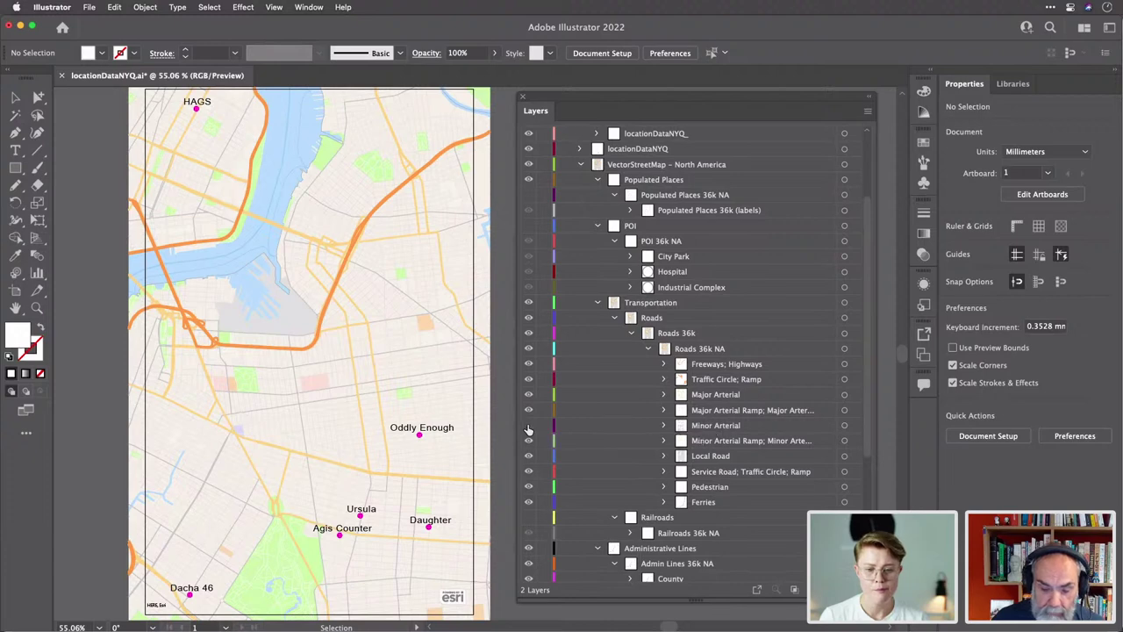
{"action": "left_click", "coordinate": [528, 427]}
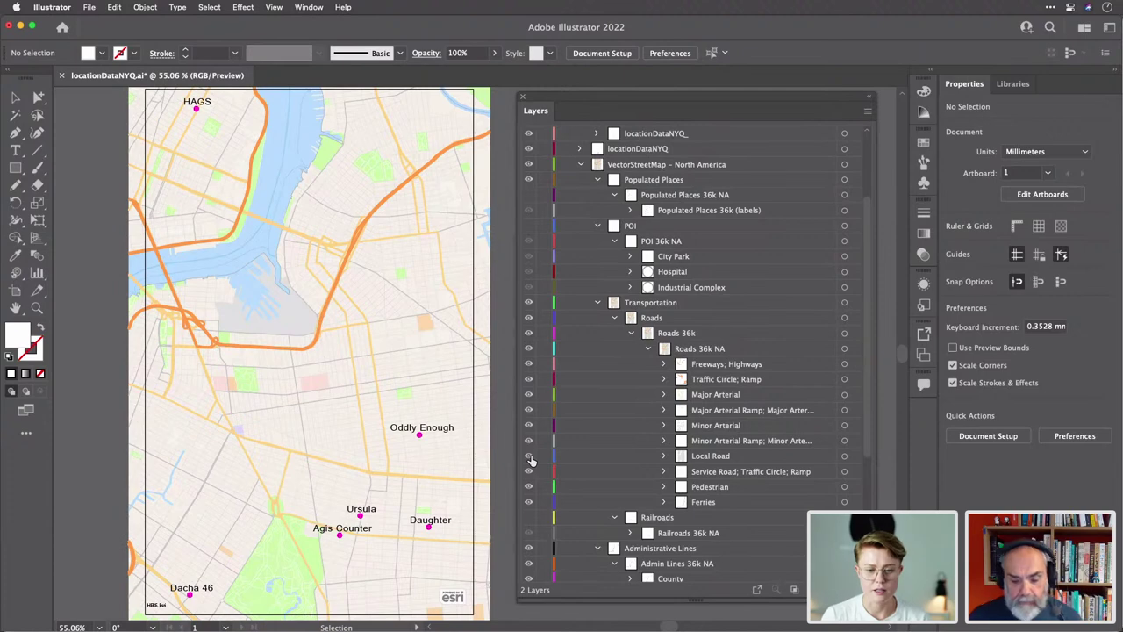
Select all artwork on the Local Road layer, recolour its stroke to purple C100FF, and deselect it.
{"action": "left_click", "coordinate": [855, 456]}
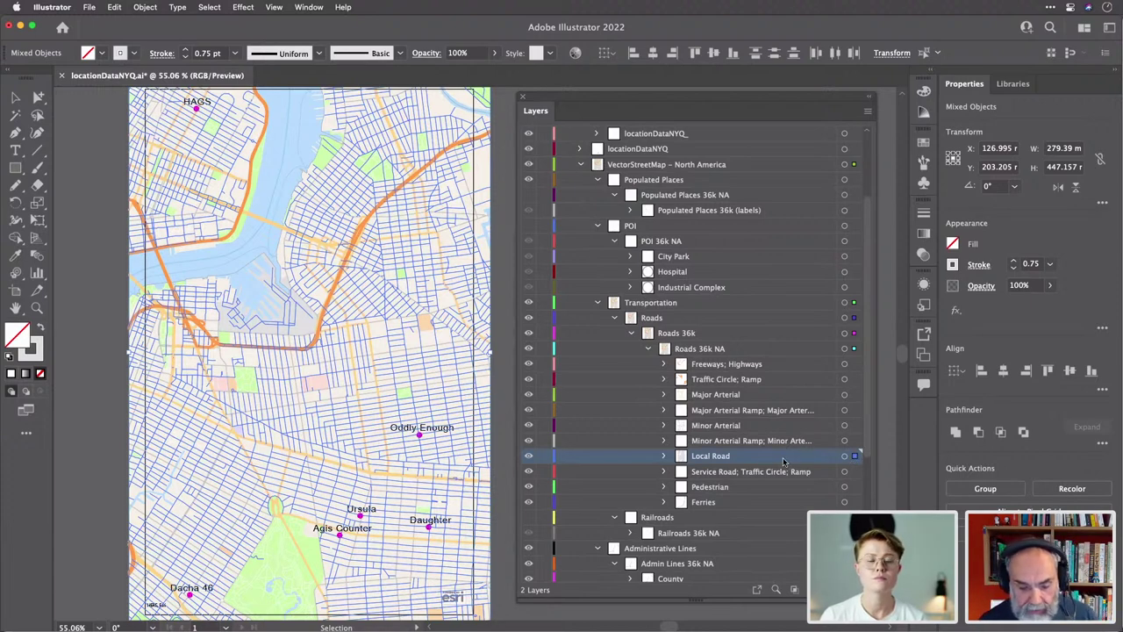
{"action": "left_click", "coordinate": [953, 265]}
{"action": "left_click", "coordinate": [884, 293]}
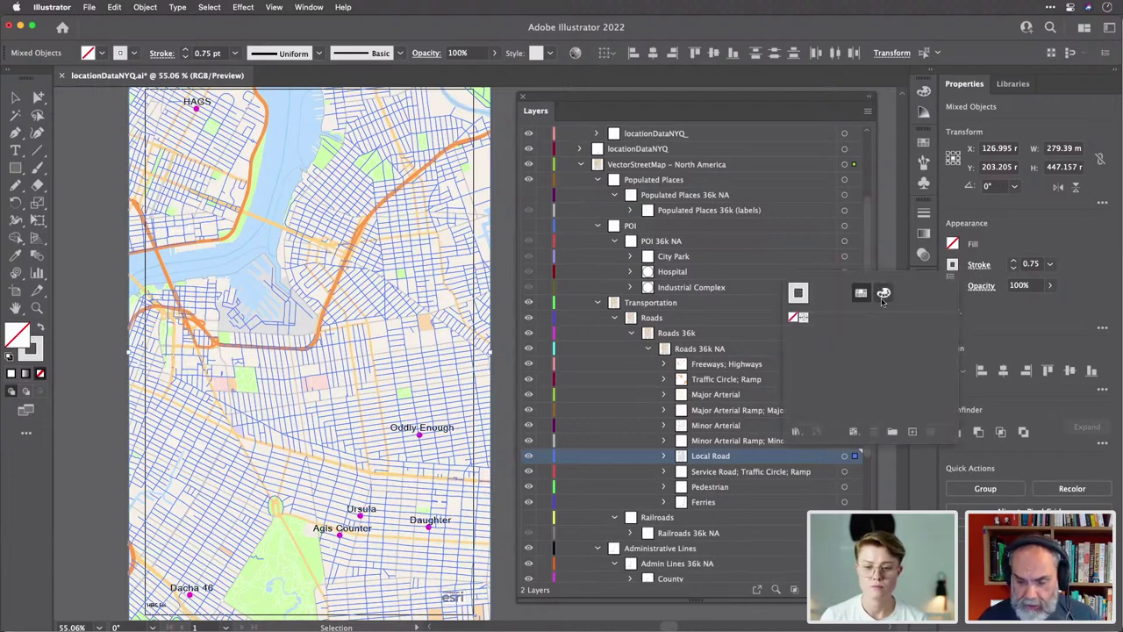
{"action": "mouse_move", "coordinate": [852, 408]}
{"action": "left_mouse_down"}
{"action": "mouse_move", "coordinate": [830, 411]}
{"action": "mouse_move", "coordinate": [918, 415]}
{"action": "left_mouse_up"}
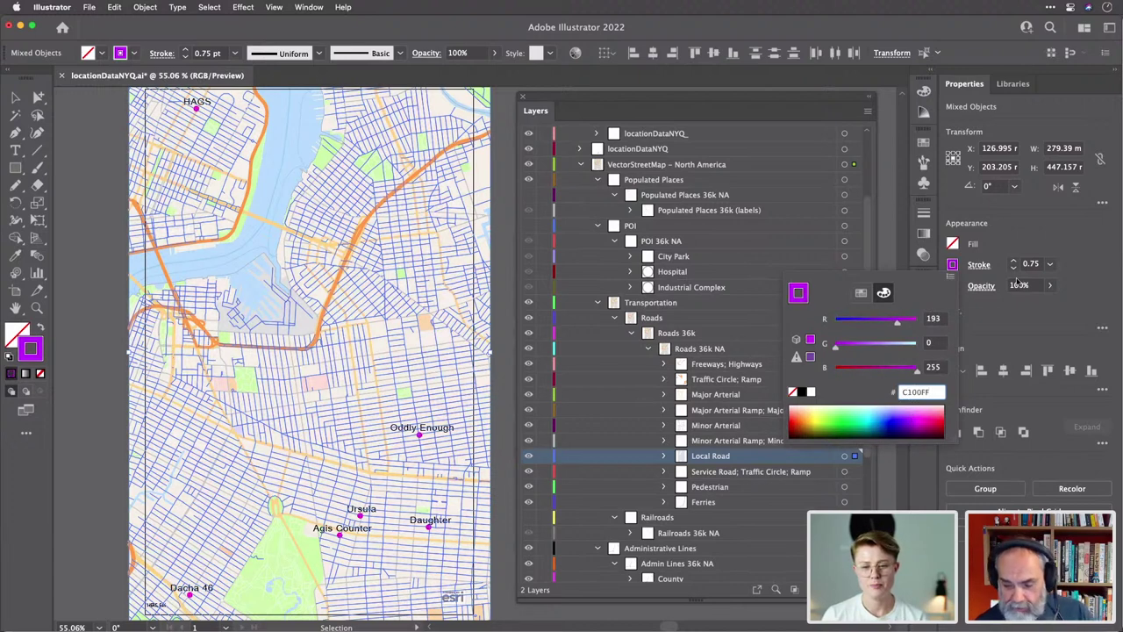
{"action": "left_click", "coordinate": [1010, 237]}
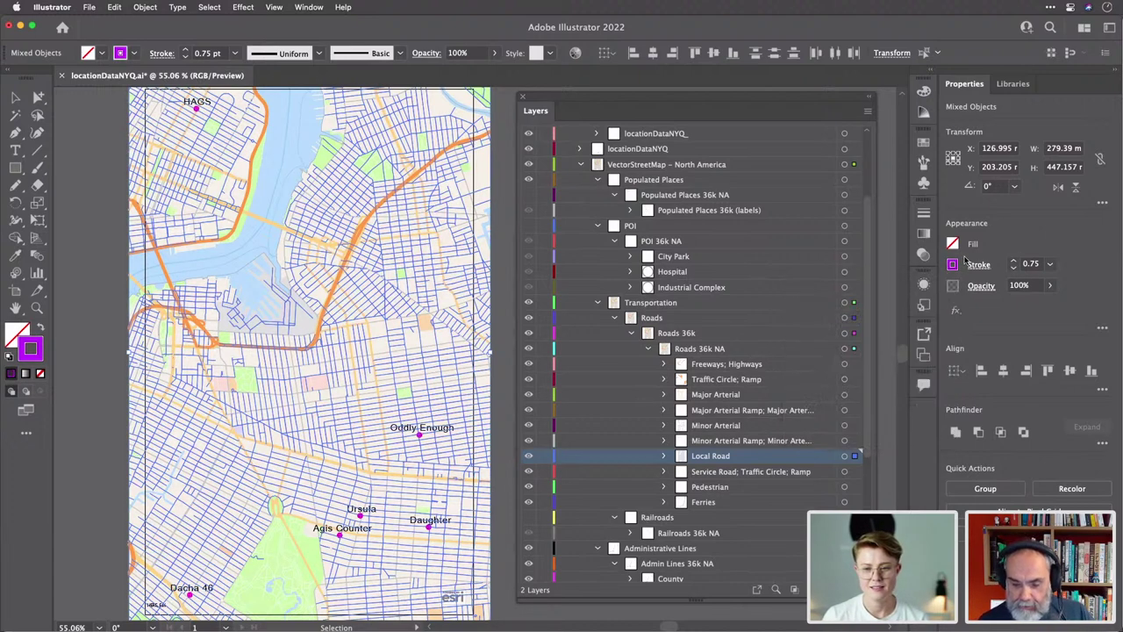
{"action": "left_click", "coordinate": [502, 422]}
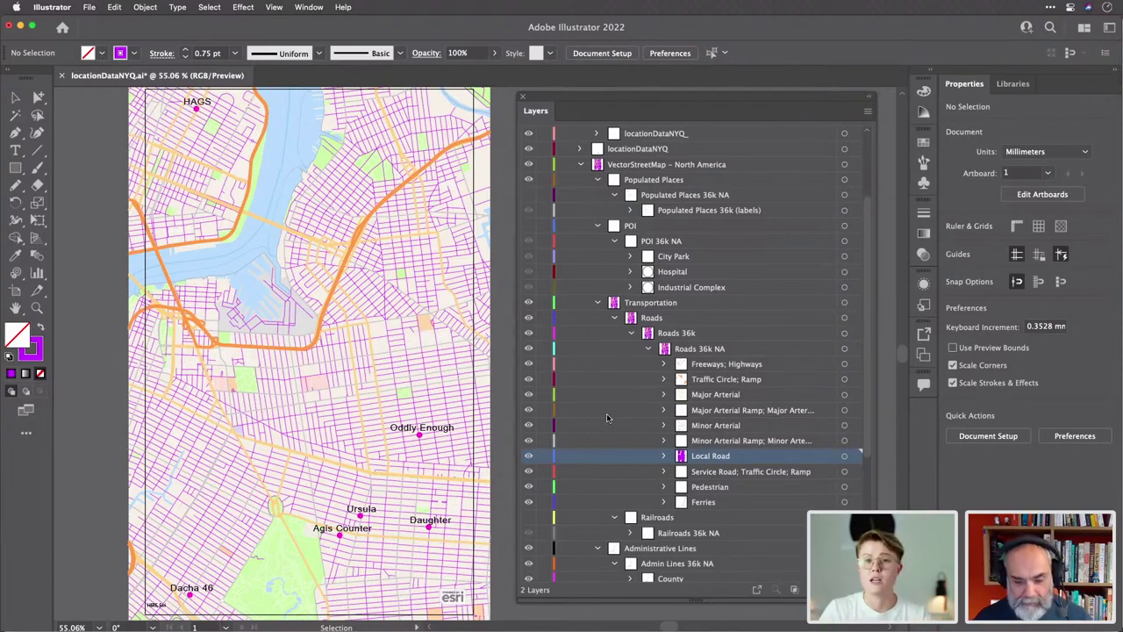
Reselect the Local Road artwork, undo its purple stroke colour, and clear the selection.
{"action": "left_click", "coordinate": [855, 458]}
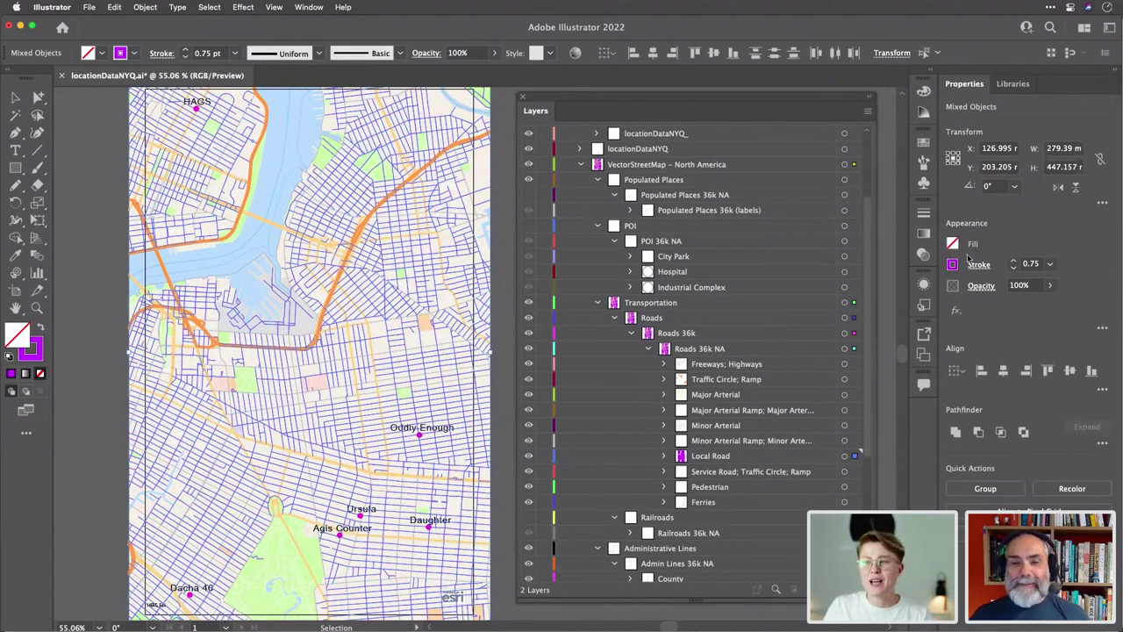
{"action": "key", "text": "ctrl+z"}
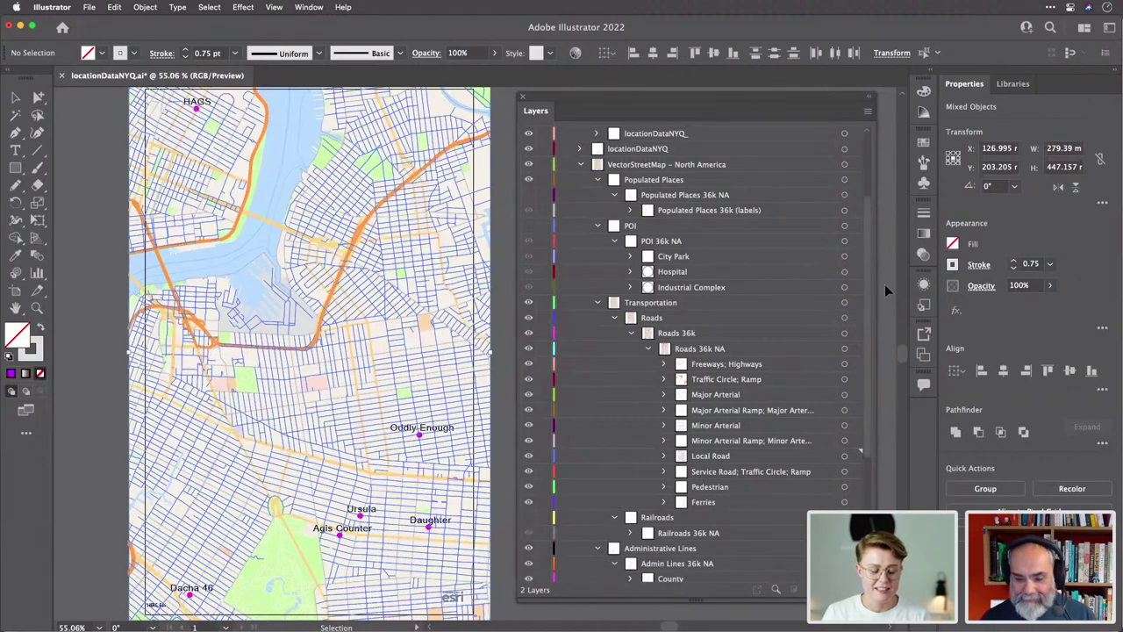
{"action": "key", "text": "ctrl+shift+a"}
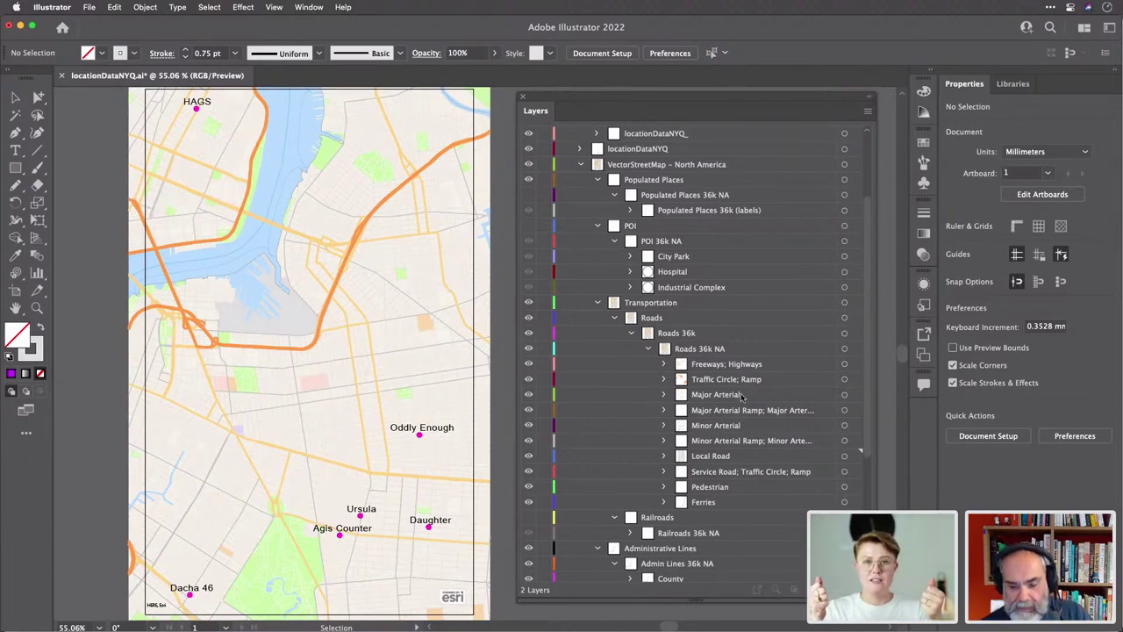
Hide the Ferries and Pedestrian sublayers of Roads 36k NA.
{"action": "scroll", "coordinate": [741, 396], "scroll_direction": "down", "scroll_amount": 5}
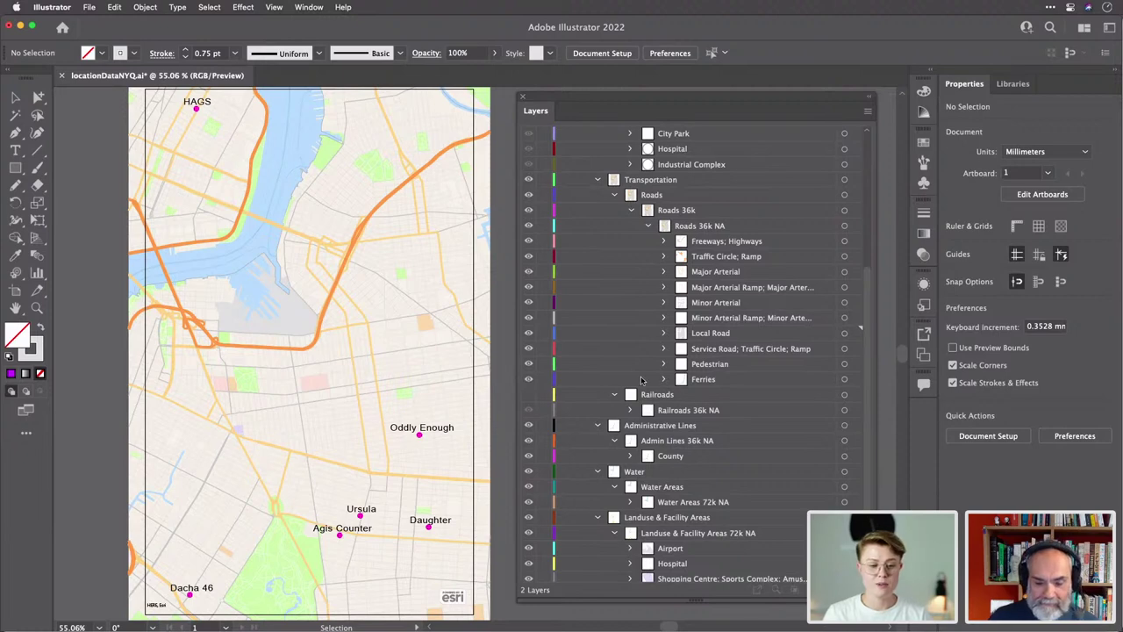
{"action": "scroll", "coordinate": [640, 379], "scroll_direction": "up", "scroll_amount": 2}
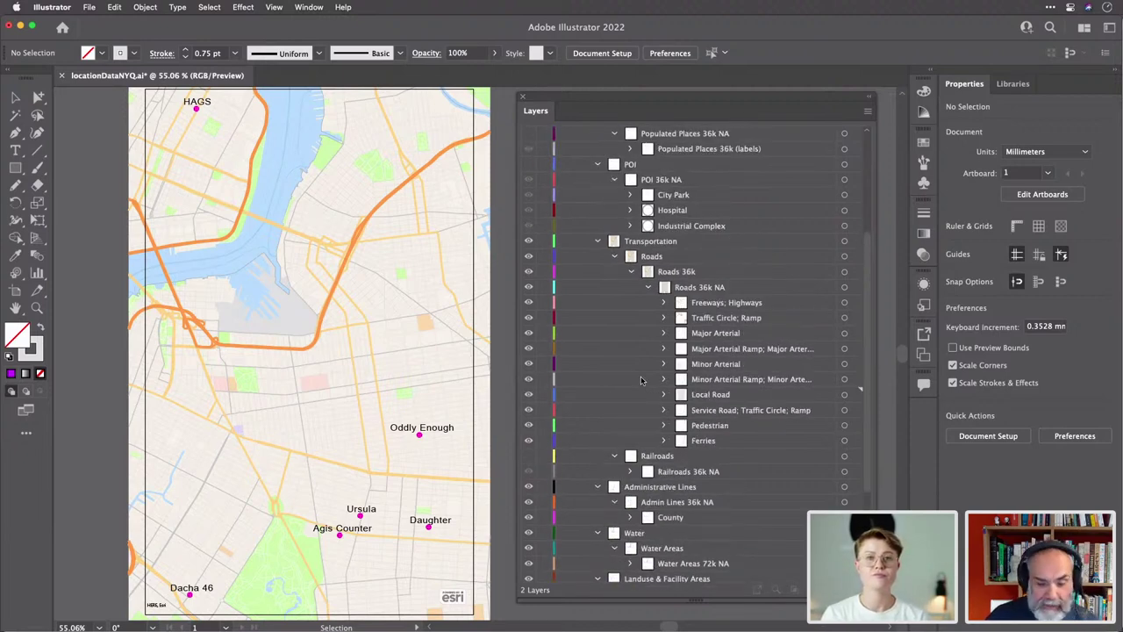
{"action": "left_click", "coordinate": [528, 443]}
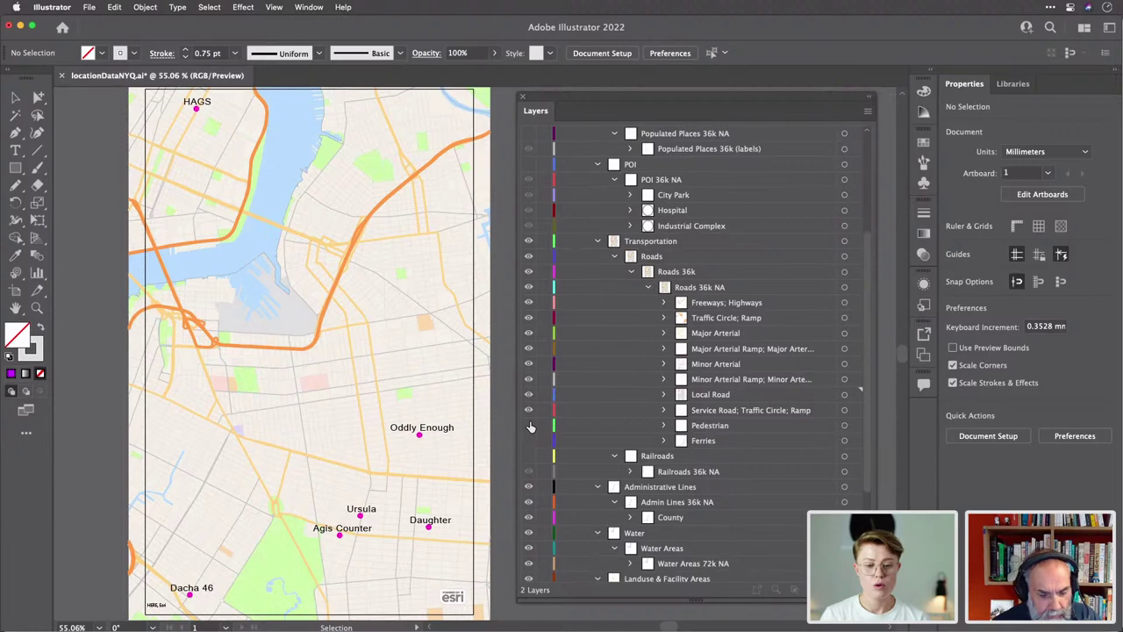
{"action": "left_click", "coordinate": [529, 425]}
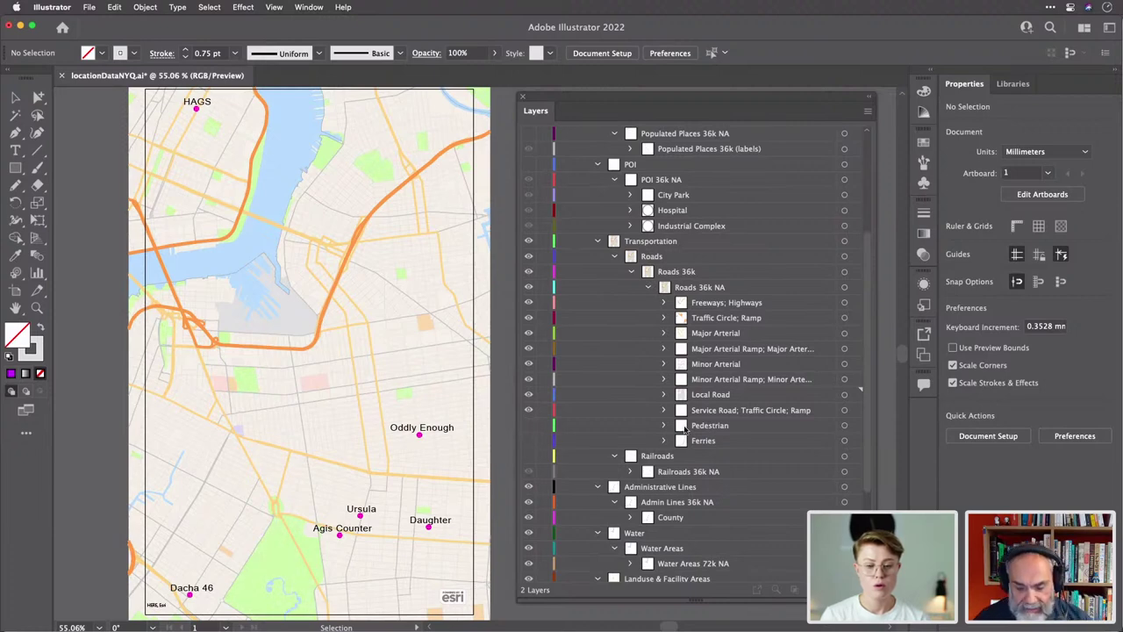
Hide the Admin Lines 36k NA layer and check which paths its County sublayer contains.
{"action": "scroll", "coordinate": [684, 427], "scroll_direction": "down", "scroll_amount": 3}
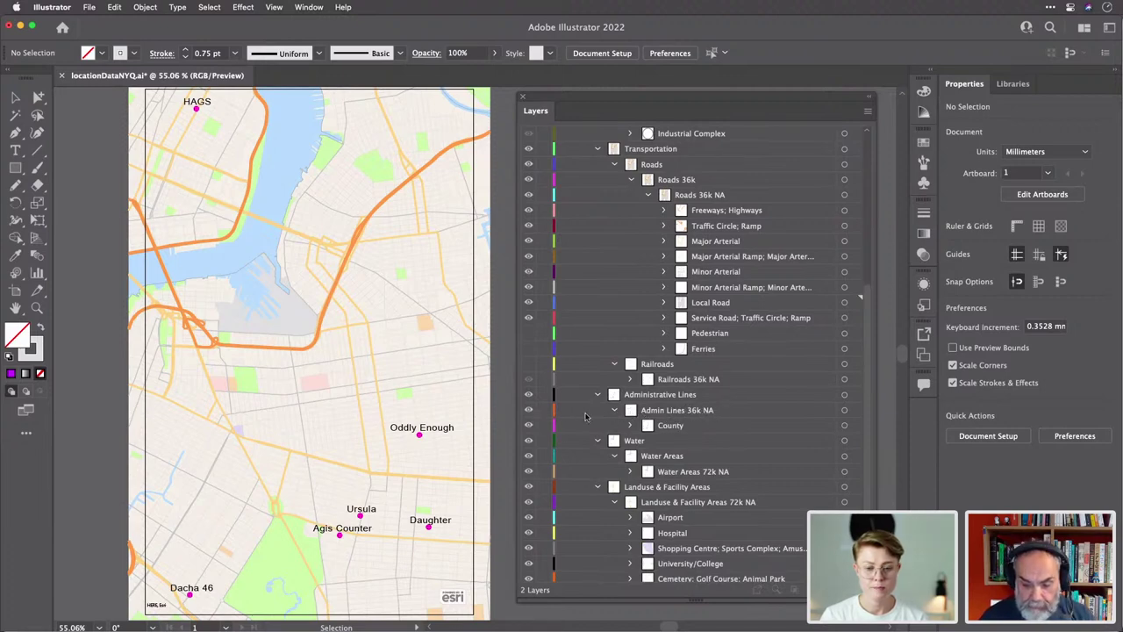
{"action": "left_click", "coordinate": [528, 424]}
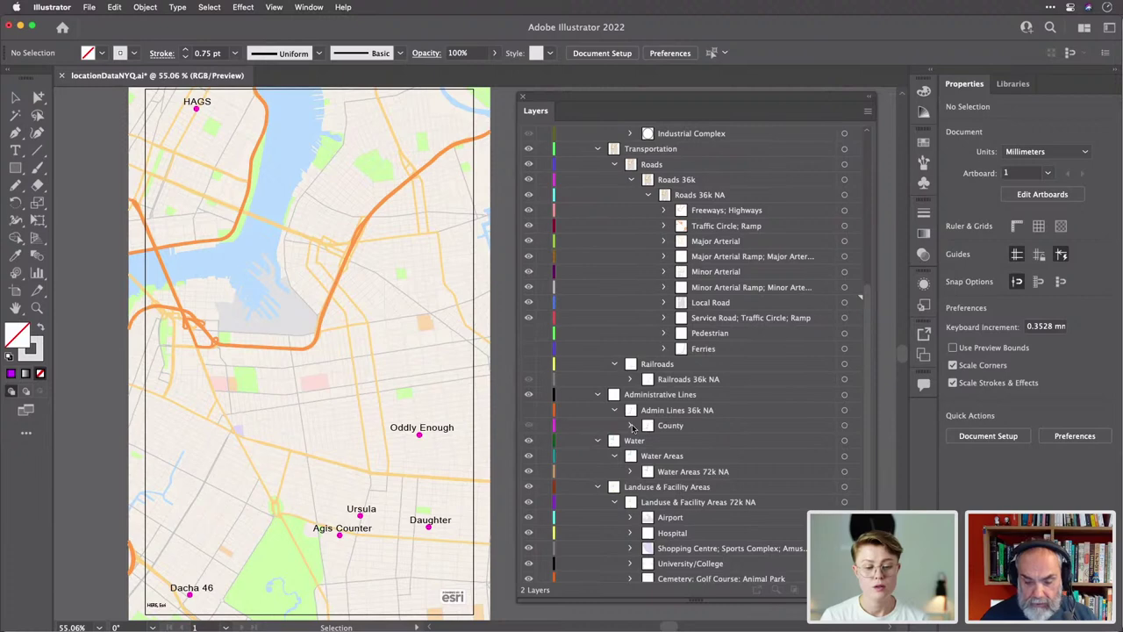
{"action": "left_click", "coordinate": [629, 425]}
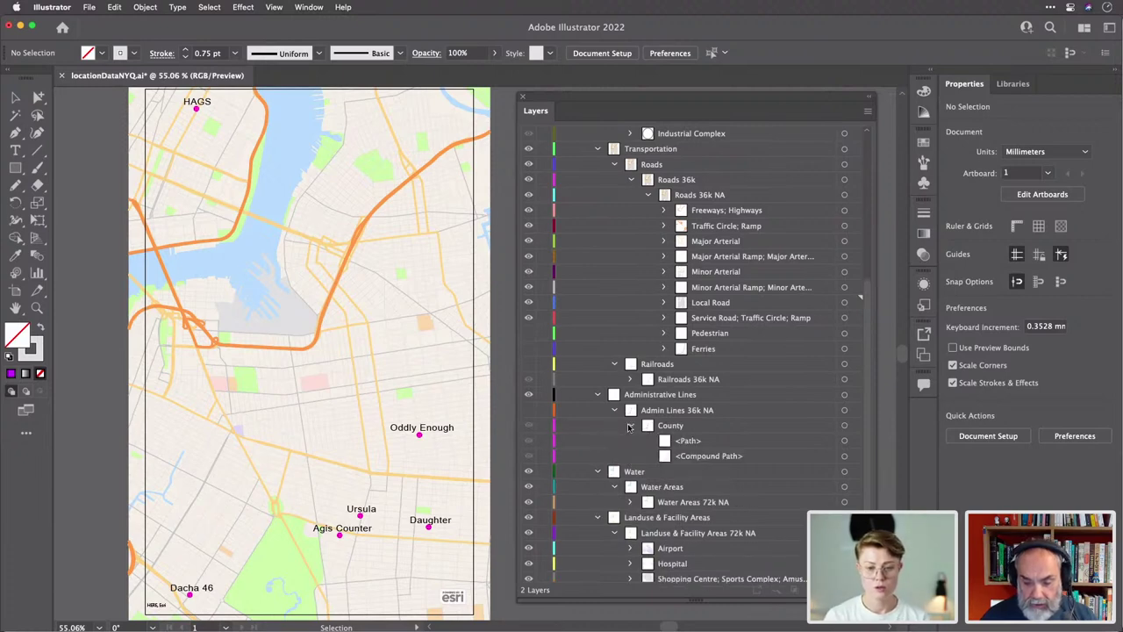
{"action": "left_click", "coordinate": [629, 425]}
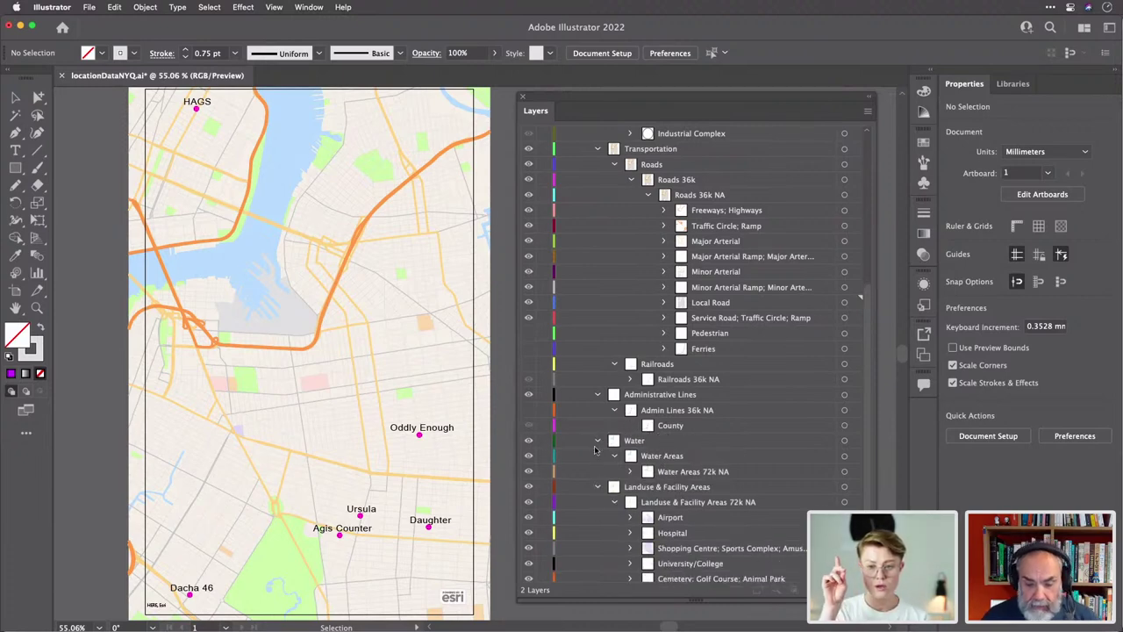
Examine what the Water Areas layer draws on the map by switching its visibility off and on.
{"action": "scroll", "coordinate": [691, 434], "scroll_direction": "down", "scroll_amount": 3}
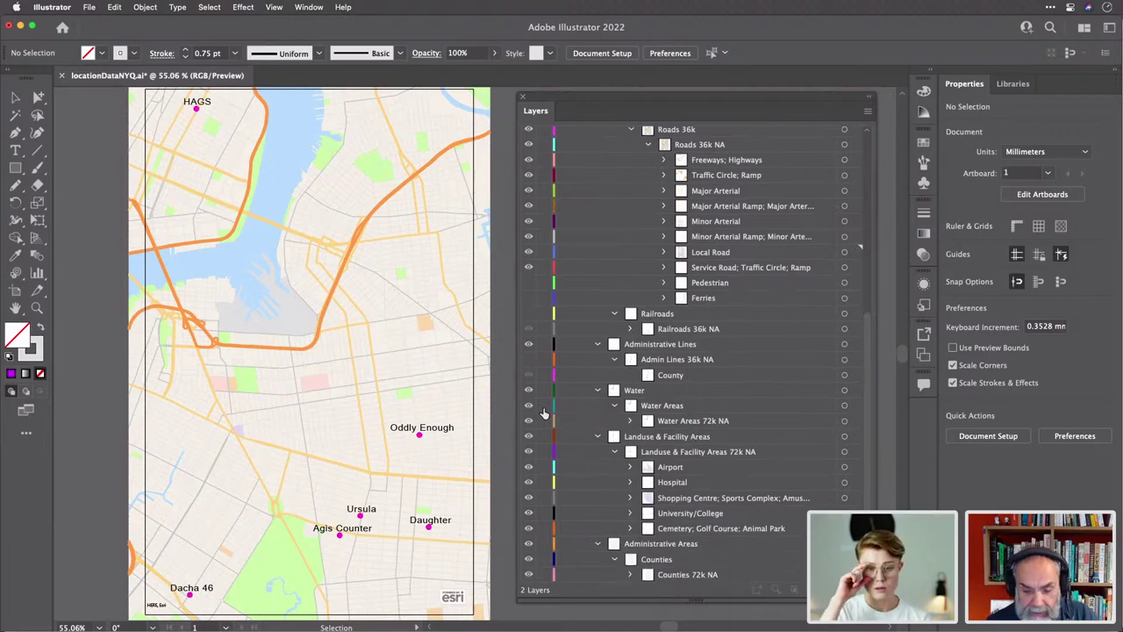
{"action": "left_click", "coordinate": [529, 407]}
{"action": "left_click", "coordinate": [529, 407]}
{"action": "left_click", "coordinate": [529, 407]}
{"action": "left_click", "coordinate": [529, 407]}
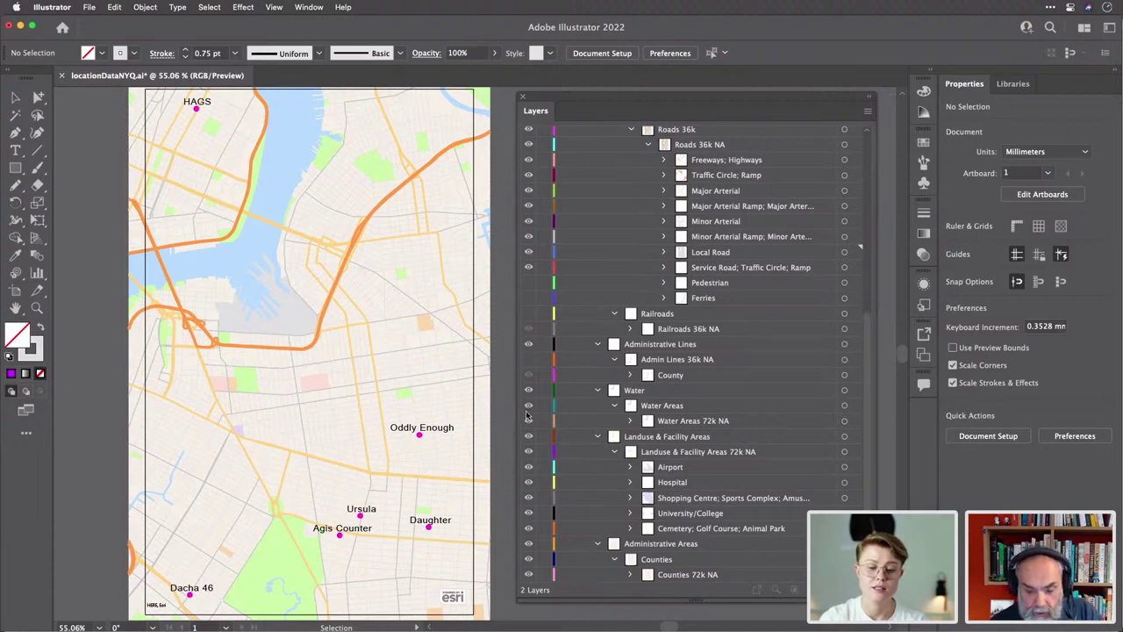
{"action": "left_click", "coordinate": [528, 406]}
{"action": "left_click", "coordinate": [528, 407]}
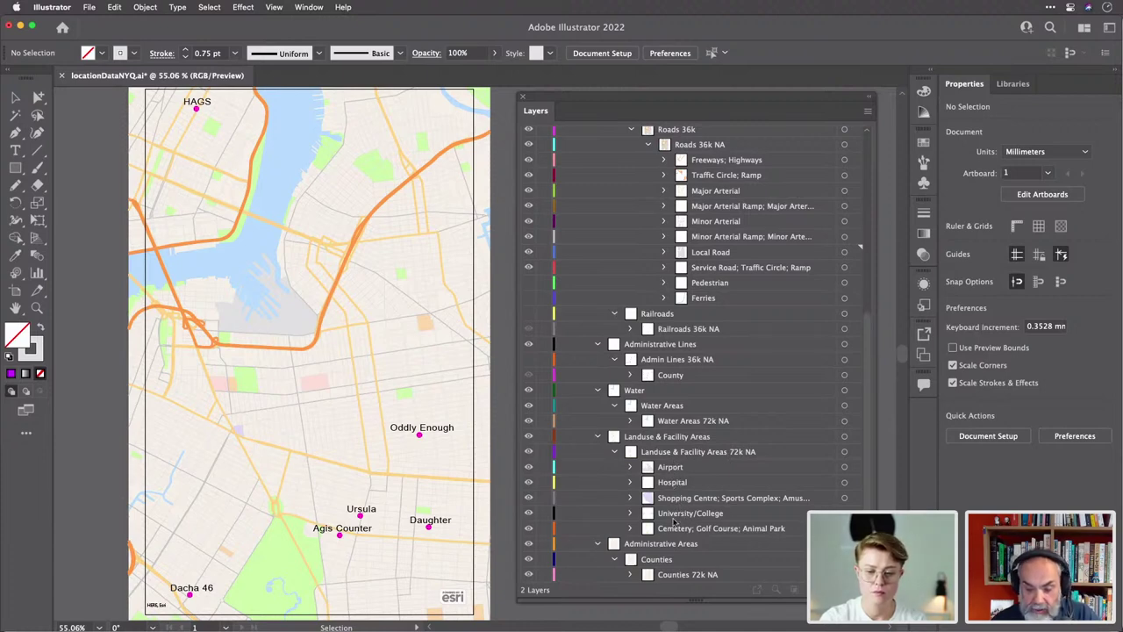
Check what Landuse & Facility Areas 72k NA draws, and hide its Airport, Hospital, Shopping Centre and University/College sublayers.
{"action": "left_click", "coordinate": [529, 452]}
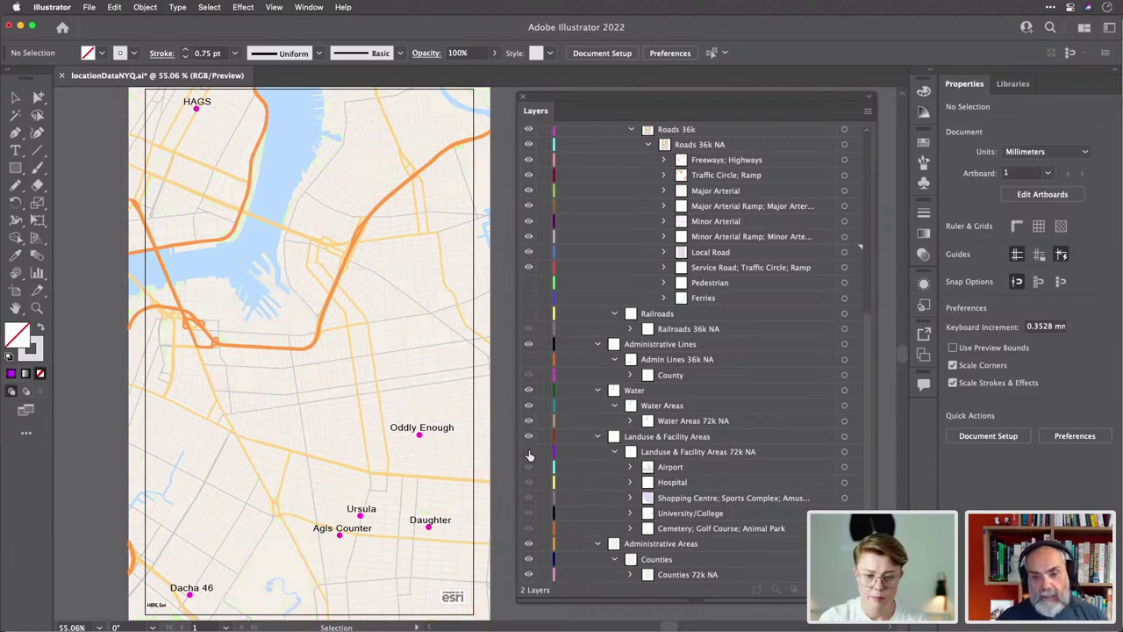
{"action": "left_click", "coordinate": [529, 453]}
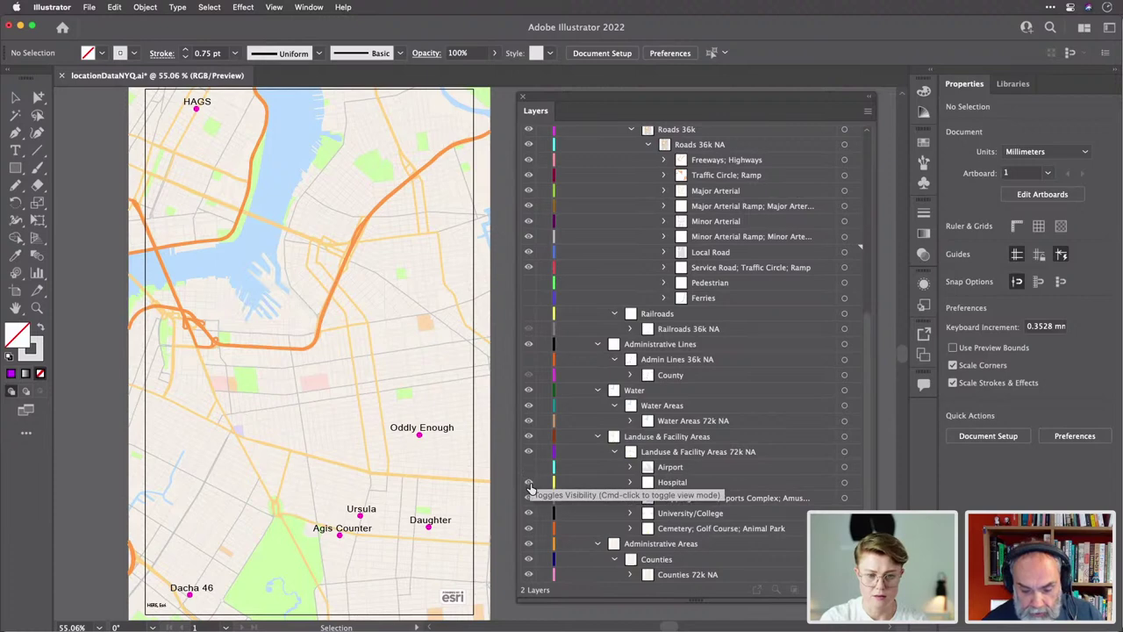
{"action": "left_click", "coordinate": [529, 487]}
{"action": "left_click", "coordinate": [529, 497]}
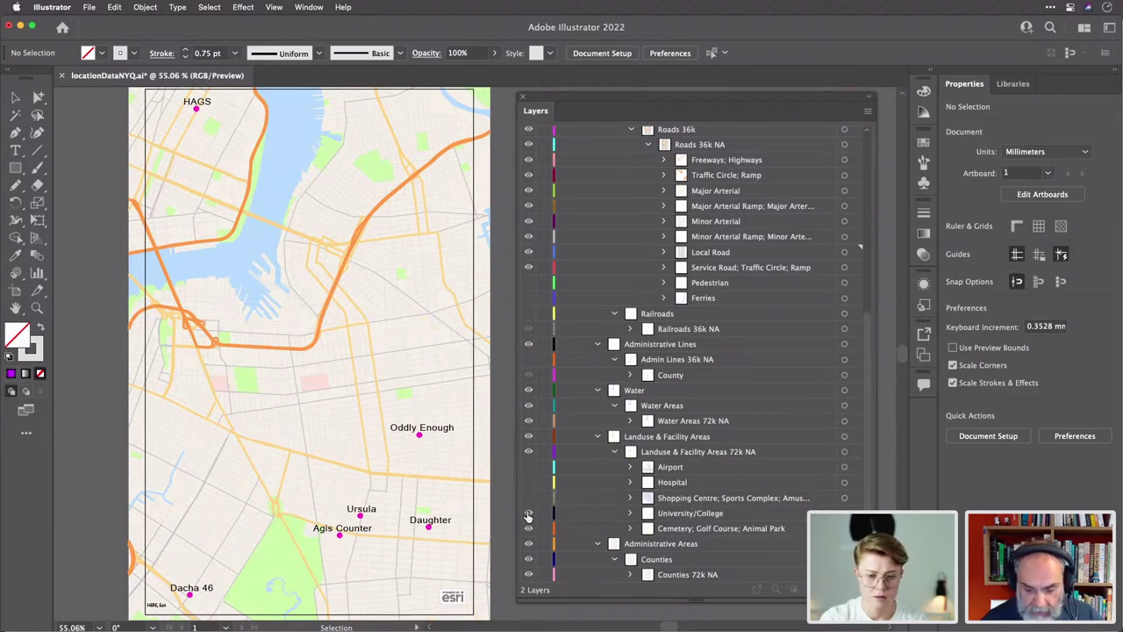
{"action": "left_click", "coordinate": [528, 514]}
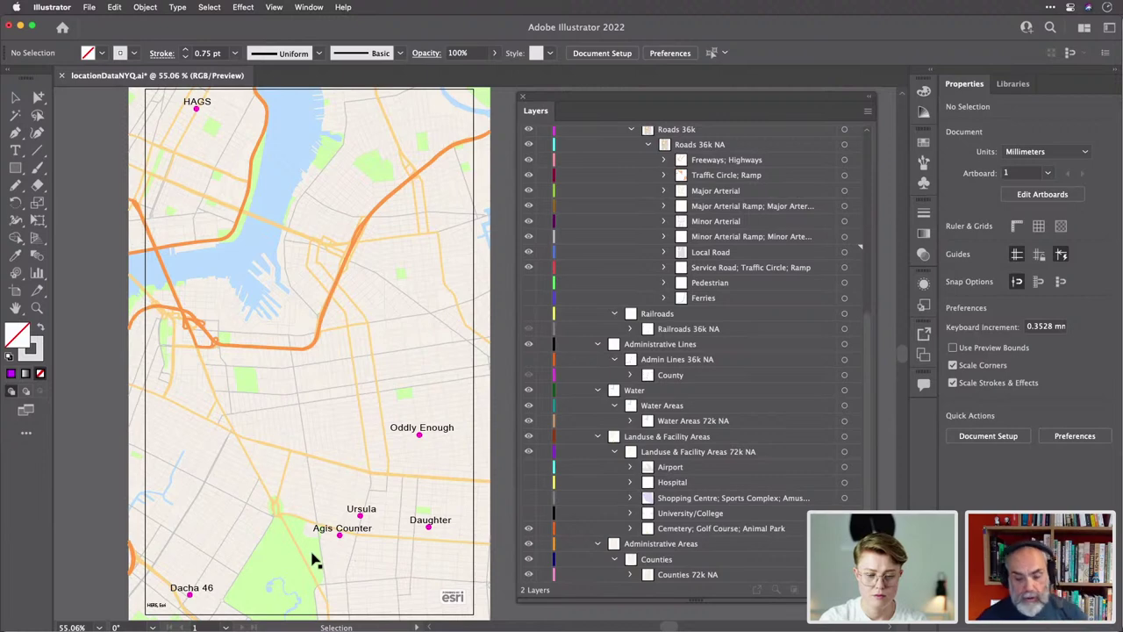
Expand the Cemetery; Golf Course; Animal Park sublayer, select its first path to locate it on the map, and collapse the sublayer.
{"action": "left_click", "coordinate": [630, 528]}
{"action": "scroll", "coordinate": [712, 483], "scroll_direction": "down", "scroll_amount": 4}
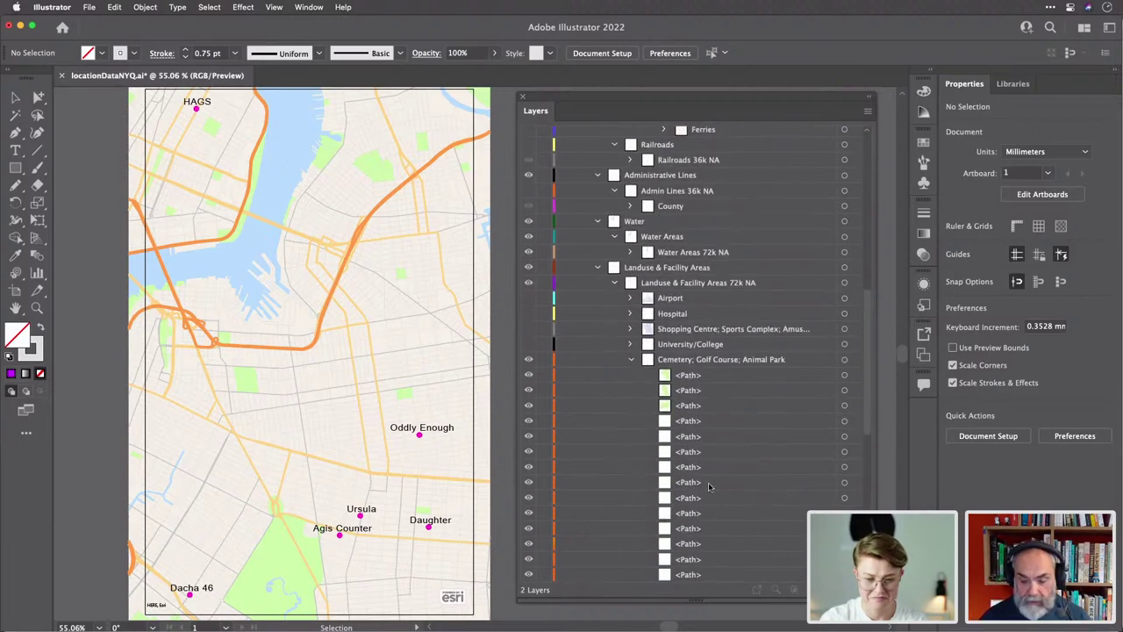
{"action": "left_click", "coordinate": [849, 375]}
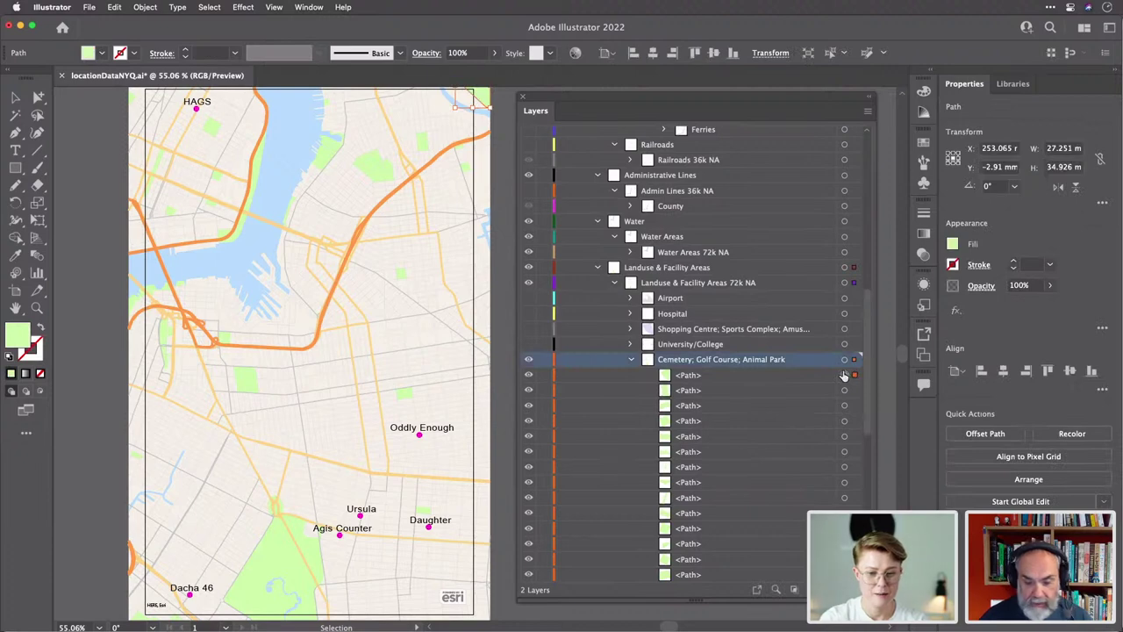
{"action": "left_click", "coordinate": [631, 359]}
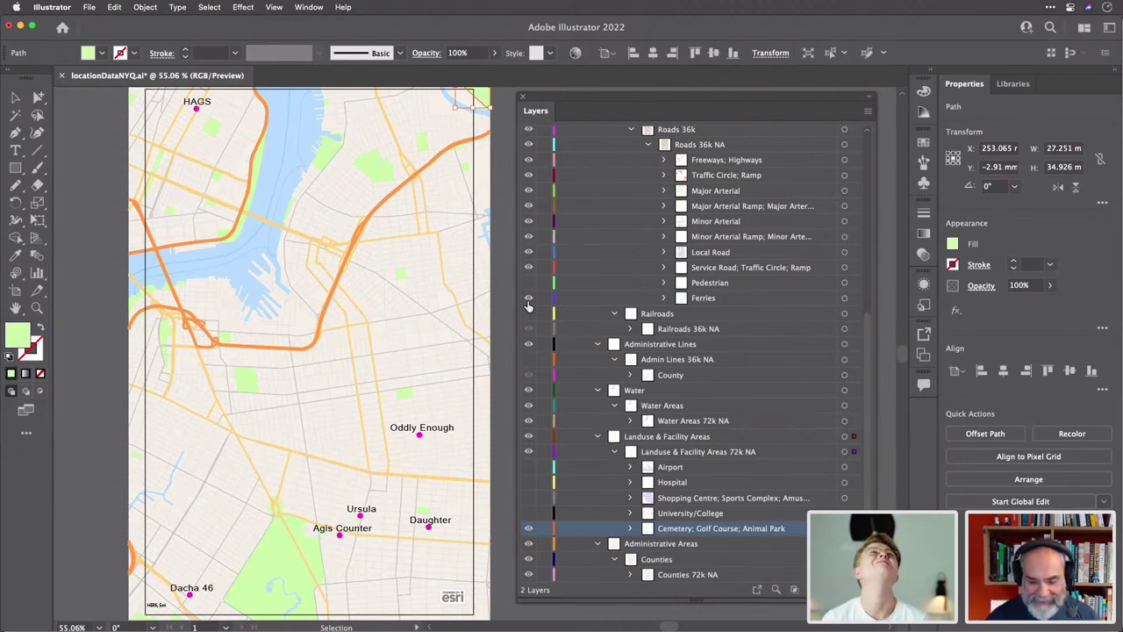
Examine what the Counties layer draws on the map by switching its visibility off and on.
{"action": "left_click", "coordinate": [528, 560]}
{"action": "left_click", "coordinate": [528, 559]}
{"action": "left_click", "coordinate": [528, 560]}
{"action": "left_click", "coordinate": [528, 560]}
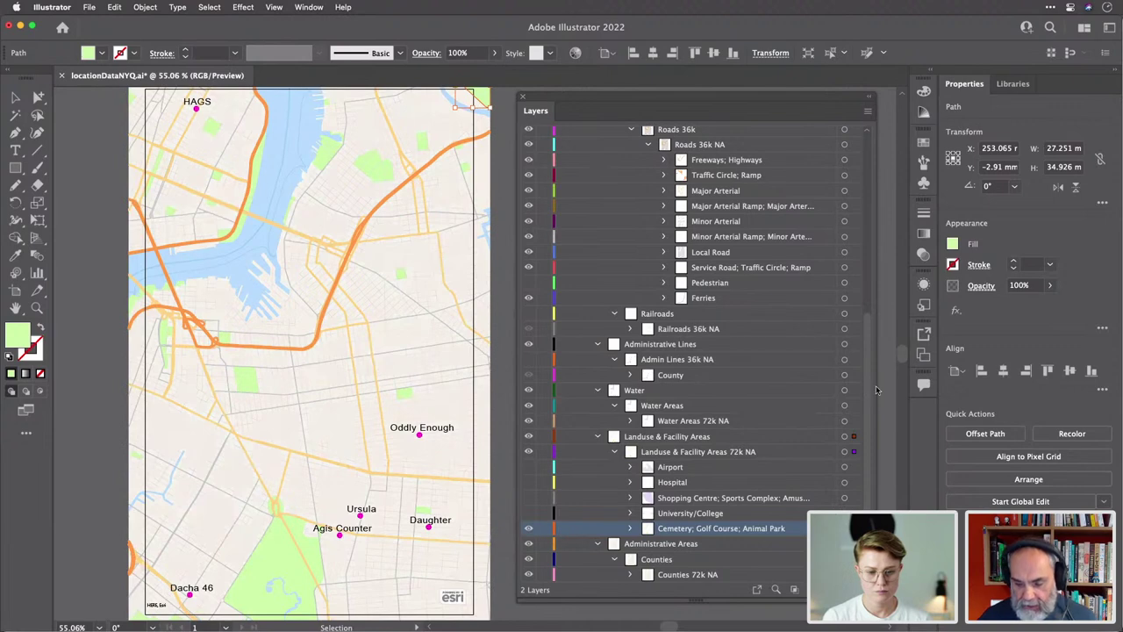
Expand Counties 72k NA and fill its largest land path with dark brown 5F4300.
{"action": "left_click", "coordinate": [629, 574]}
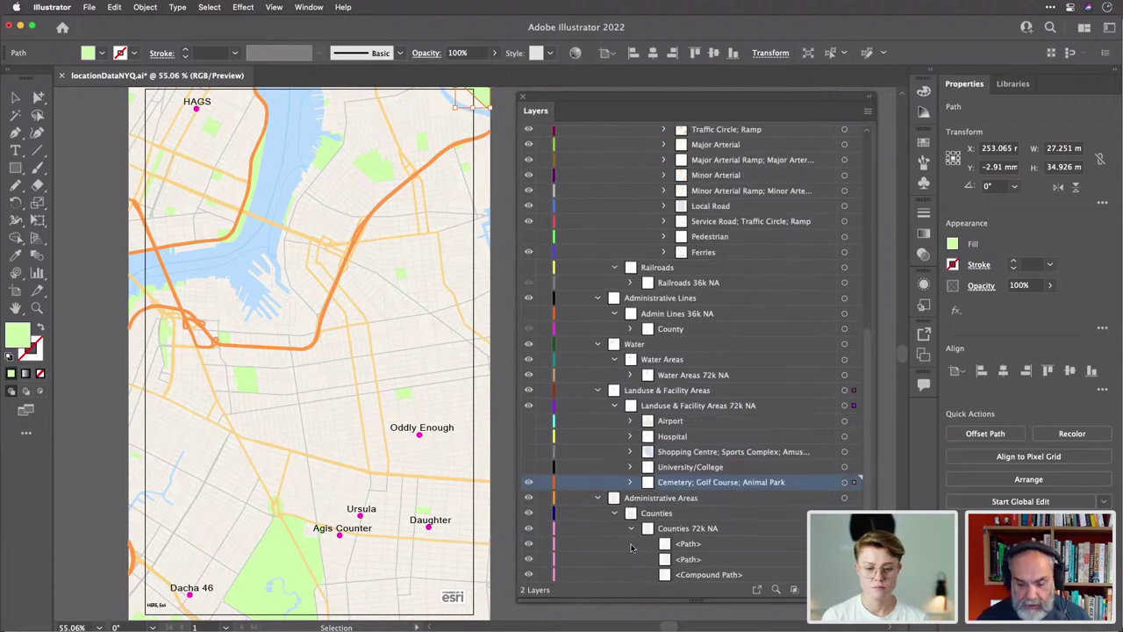
{"action": "left_click", "coordinate": [688, 527]}
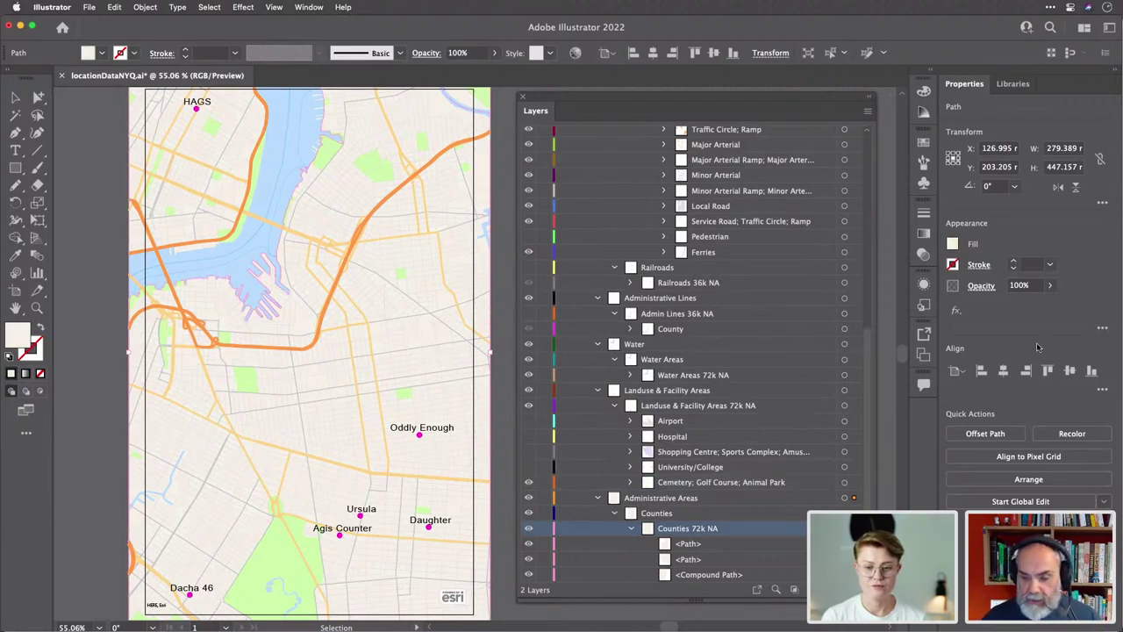
{"action": "left_click", "coordinate": [952, 245]}
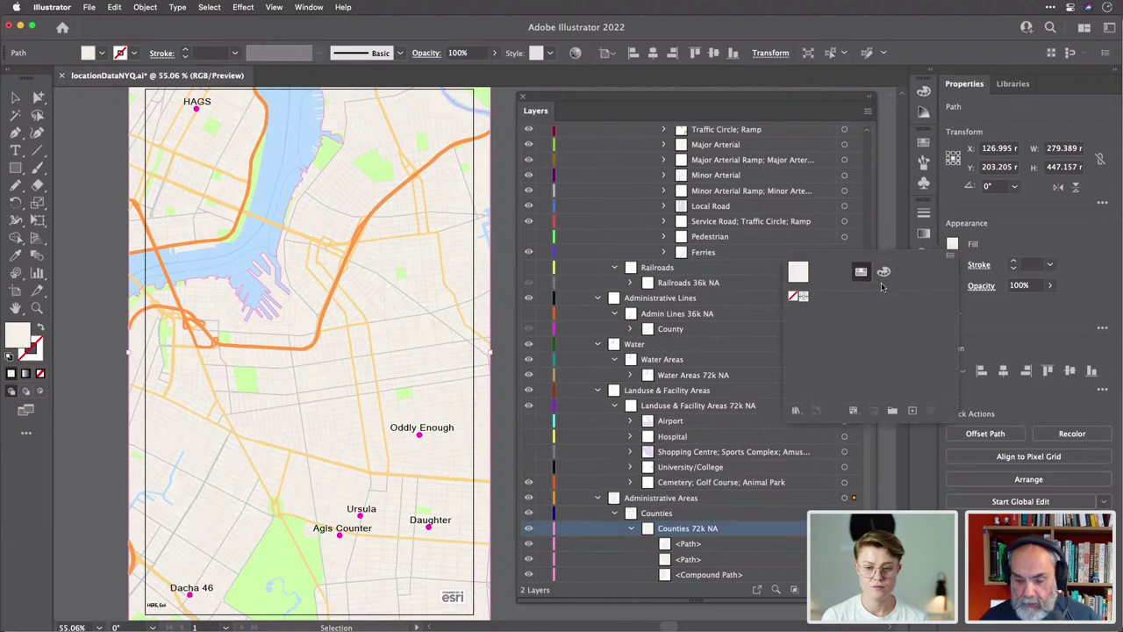
{"action": "left_click", "coordinate": [883, 271]}
{"action": "left_click_drag", "start_coordinate": [821, 391], "coordinate": [813, 404]}
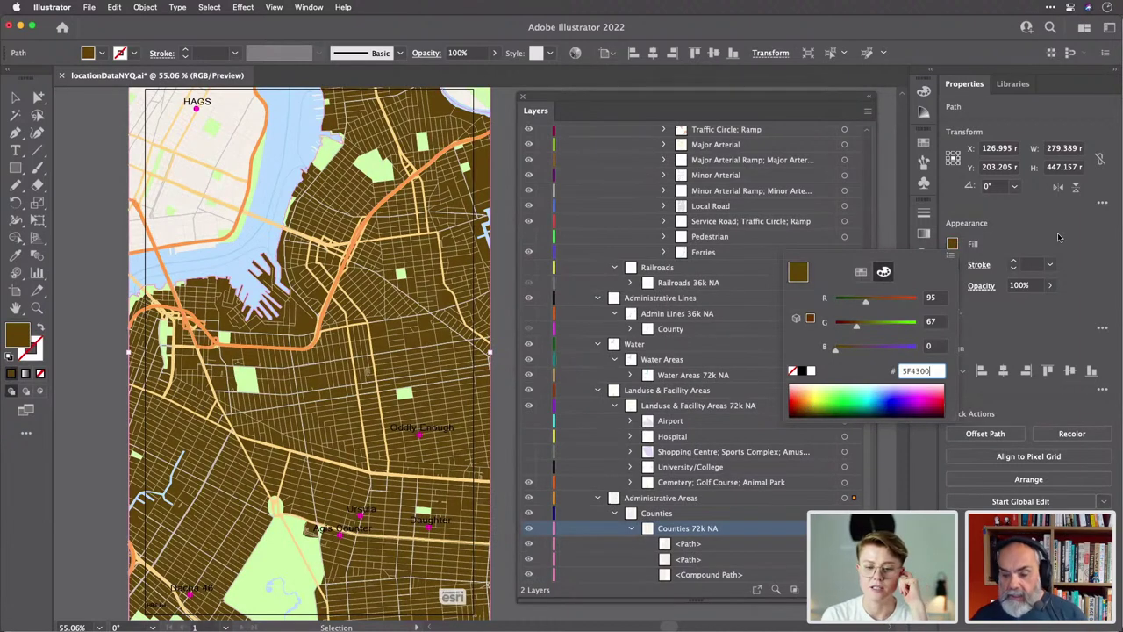
{"action": "left_click", "coordinate": [1059, 238]}
Check which separate land paths make up the counties, and undo the brown fill.
{"action": "left_click", "coordinate": [460, 107]}
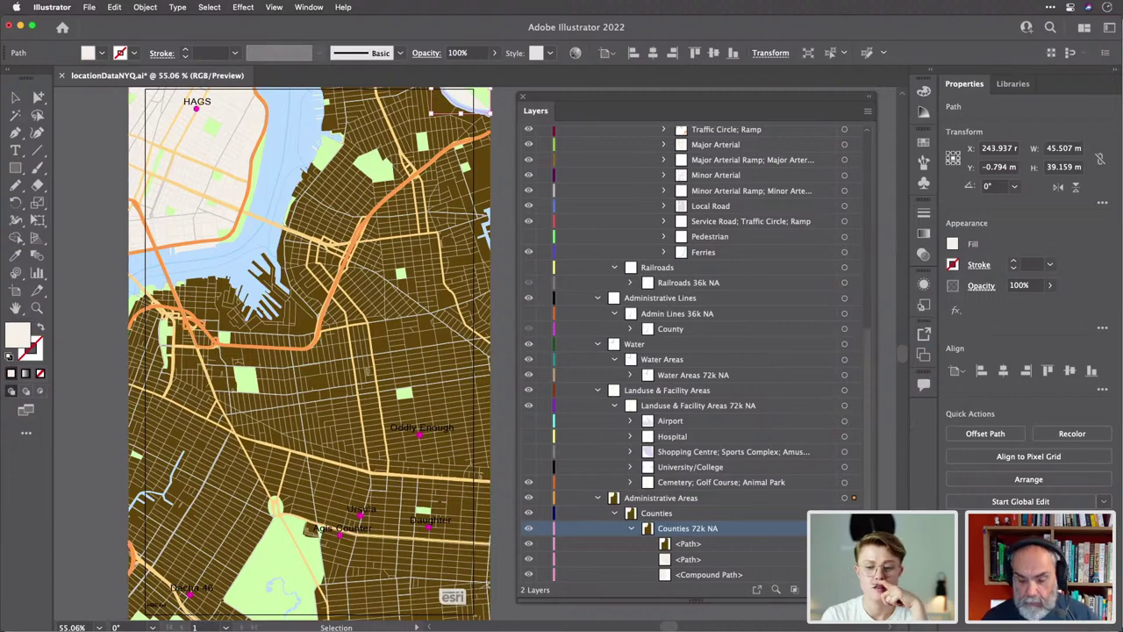
{"action": "left_click", "coordinate": [461, 123]}
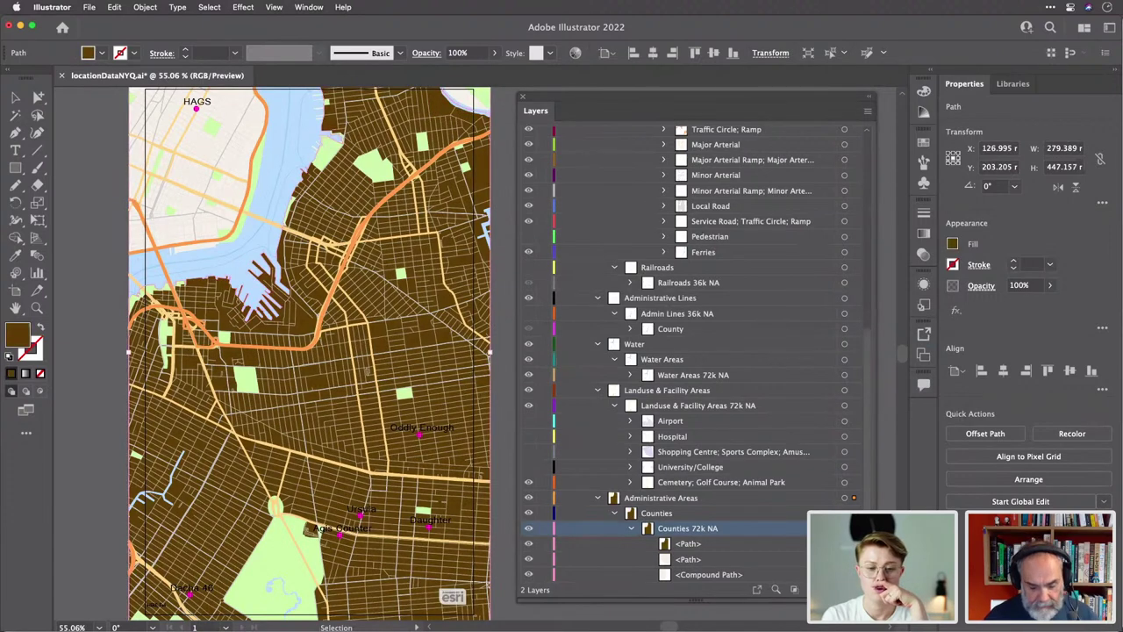
{"action": "key", "text": "cmd+z"}
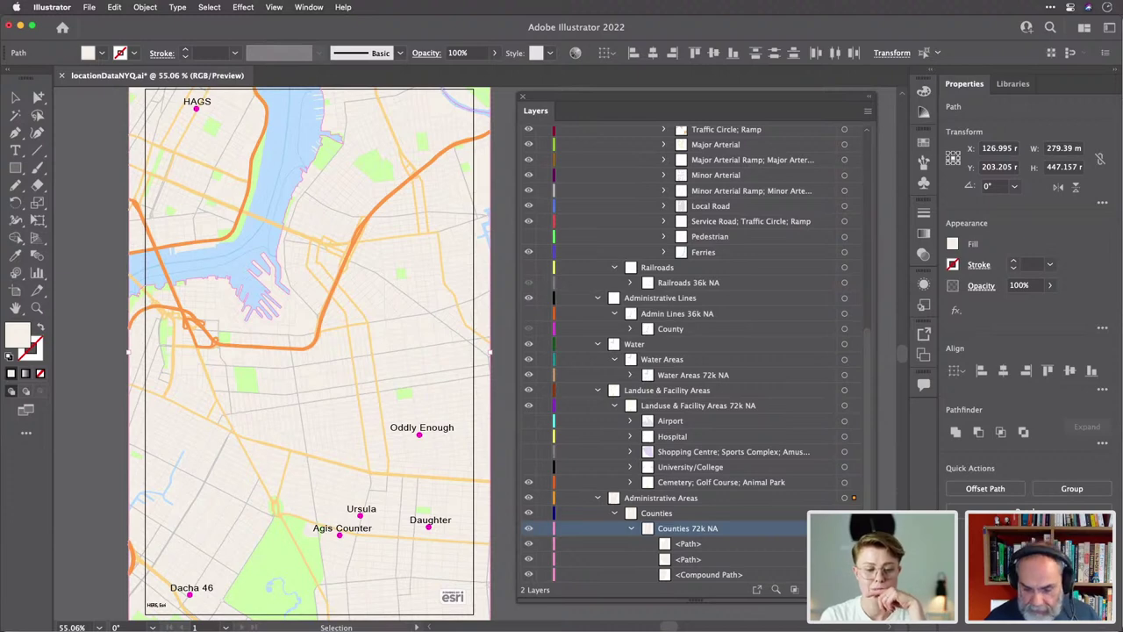
Select the main land path and the compound path in Counties 72k NA together and fill them with warm grey 979290.
{"action": "key", "text": "super+z"}
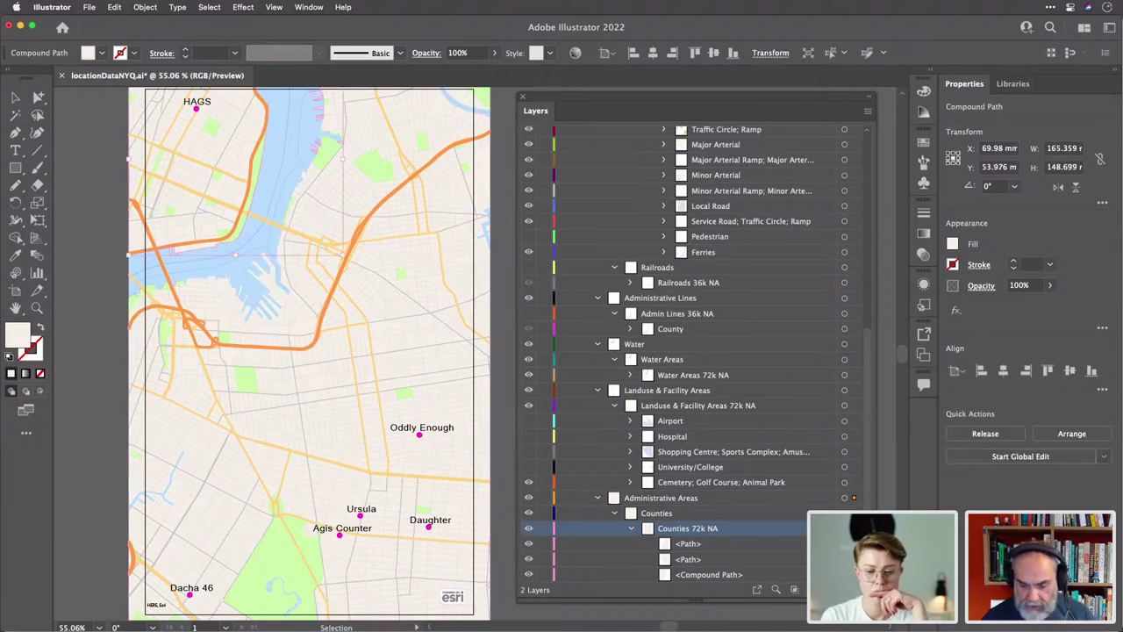
{"action": "key", "text": "a"}
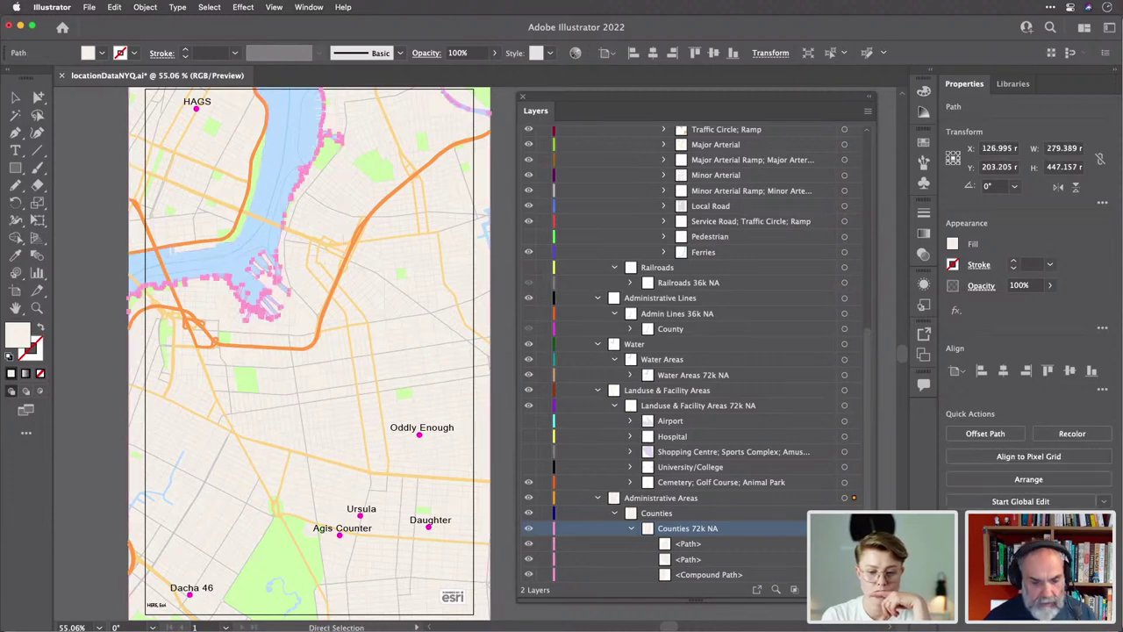
{"action": "key", "text": "v"}
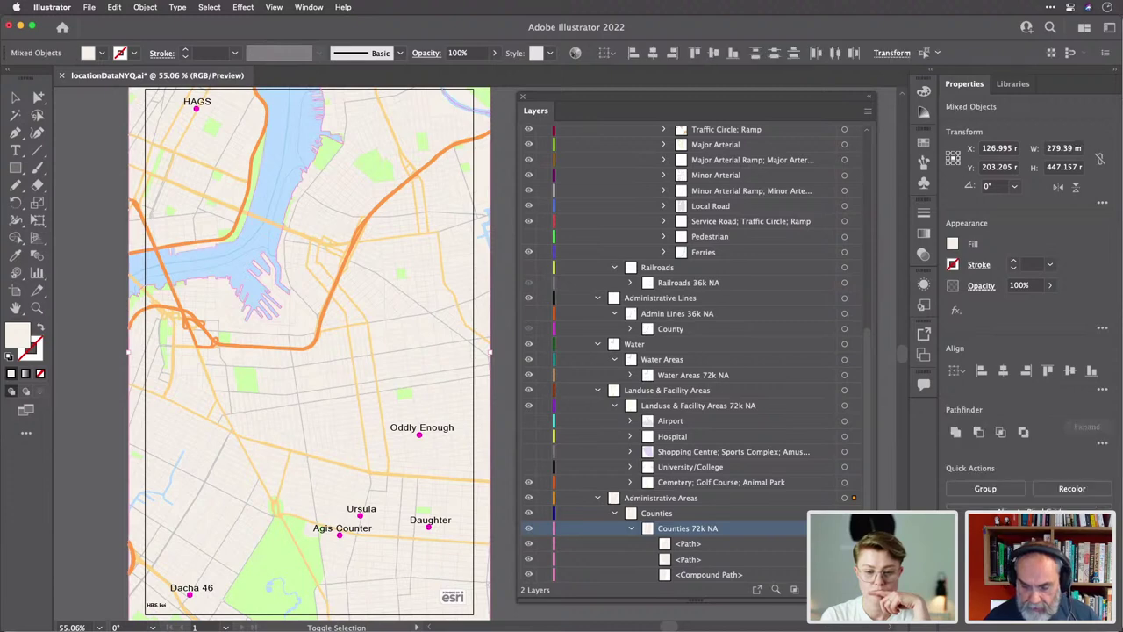
{"action": "left_click", "coordinate": [952, 245]}
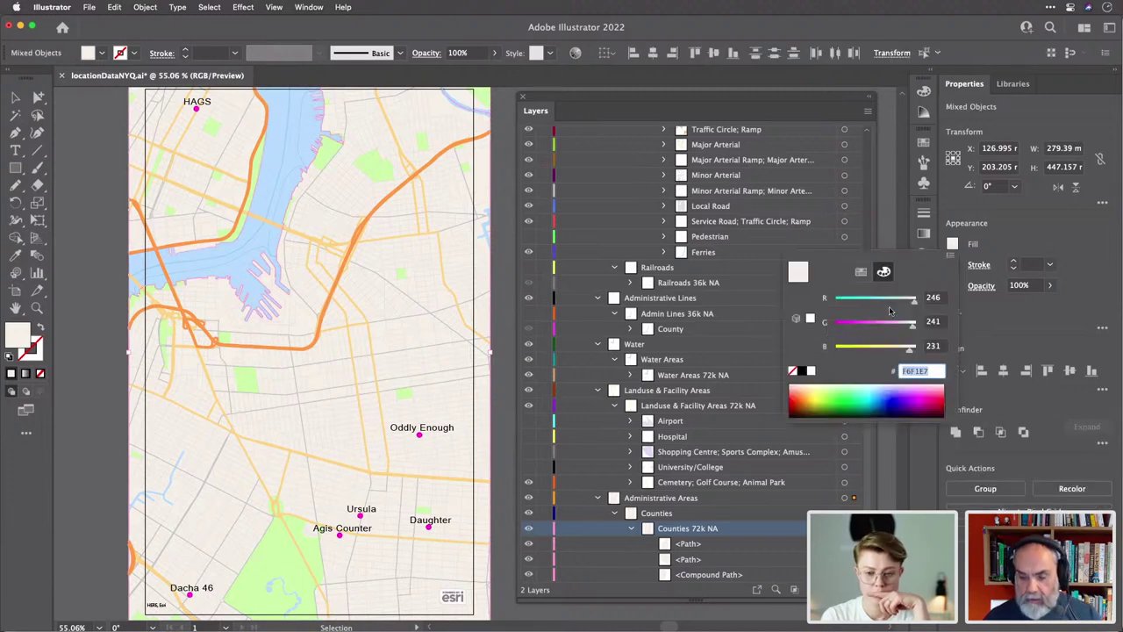
{"action": "left_click_drag", "start_coordinate": [862, 387], "coordinate": [814, 402]}
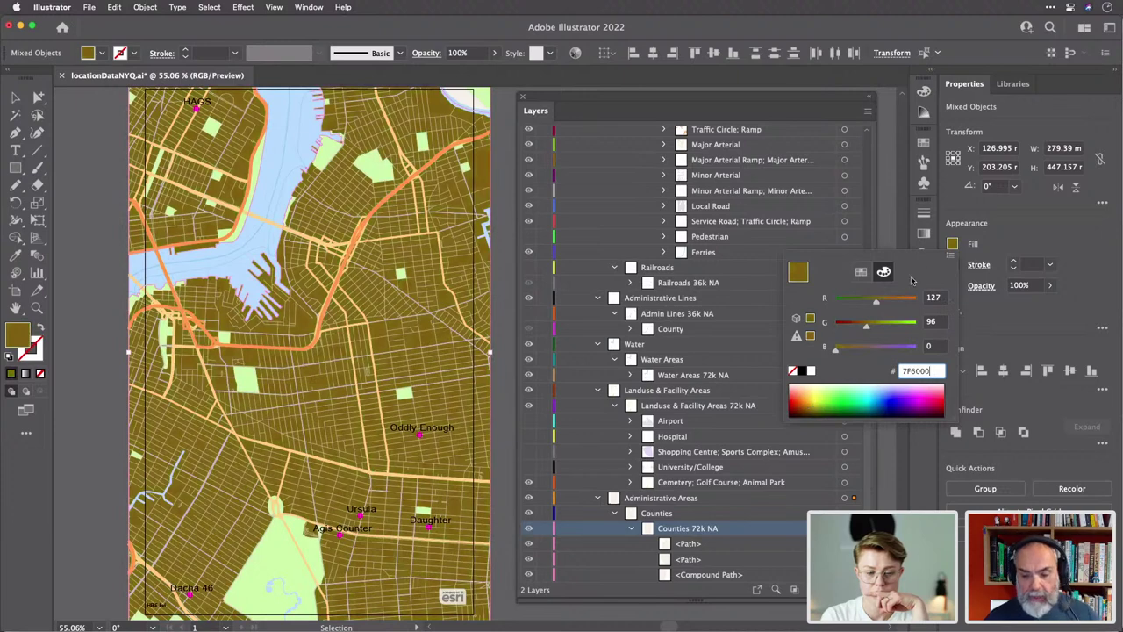
{"action": "left_click_drag", "start_coordinate": [836, 350], "coordinate": [864, 352]}
{"action": "left_click_drag", "start_coordinate": [877, 303], "coordinate": [863, 329]}
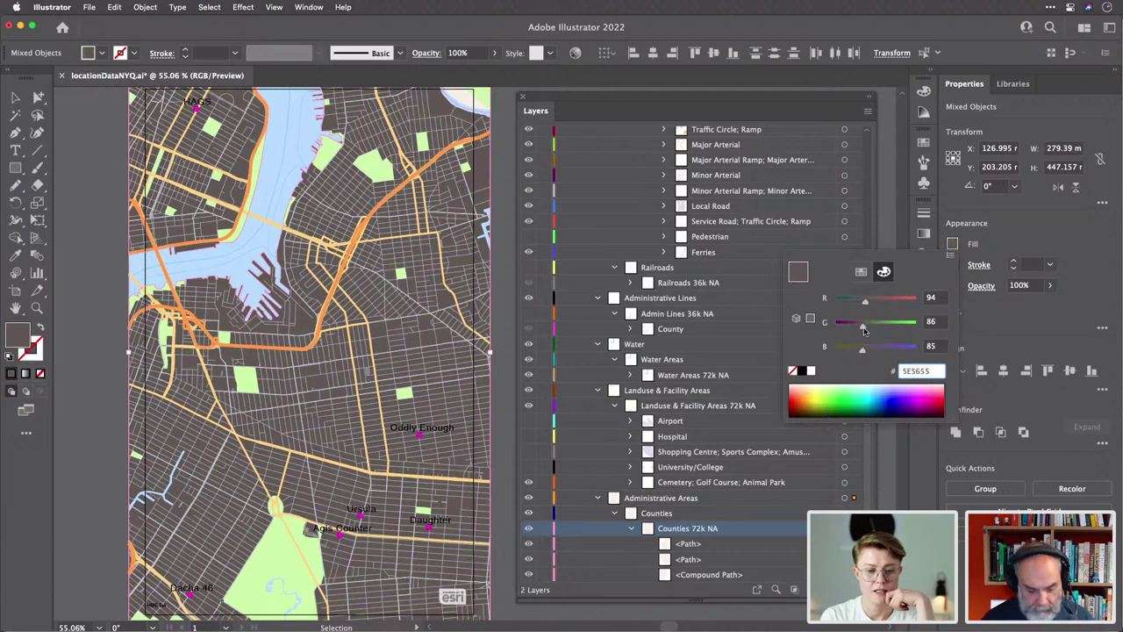
{"action": "mouse_move", "coordinate": [864, 329]}
{"action": "left_mouse_down"}
{"action": "mouse_move", "coordinate": [895, 330]}
{"action": "mouse_move", "coordinate": [882, 330]}
{"action": "left_mouse_up"}
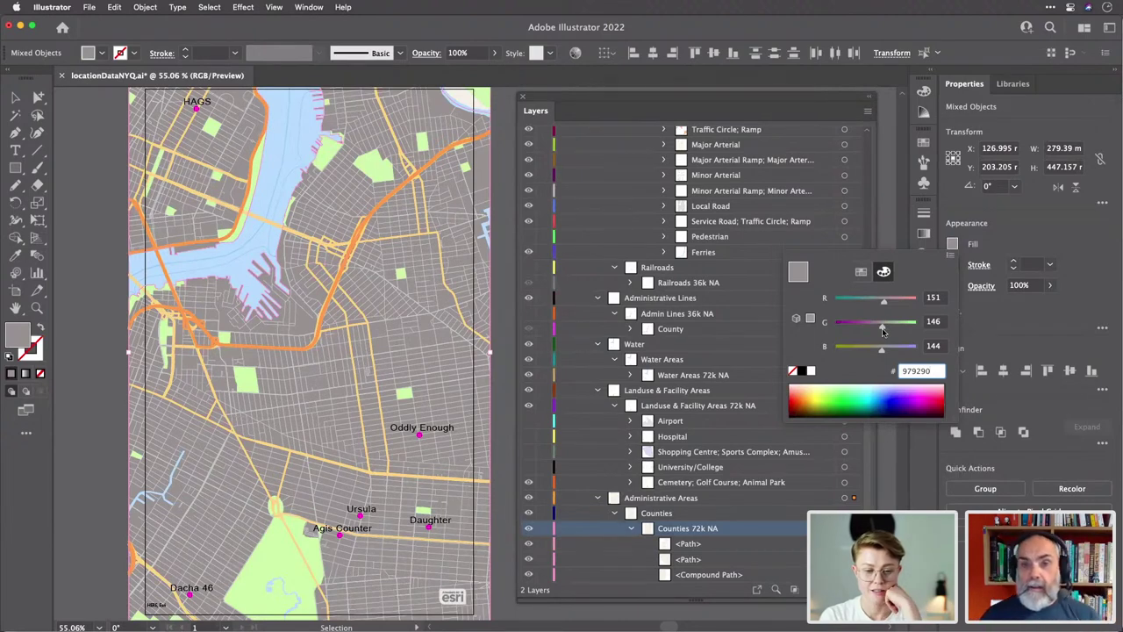
{"action": "left_click", "coordinate": [972, 321]}
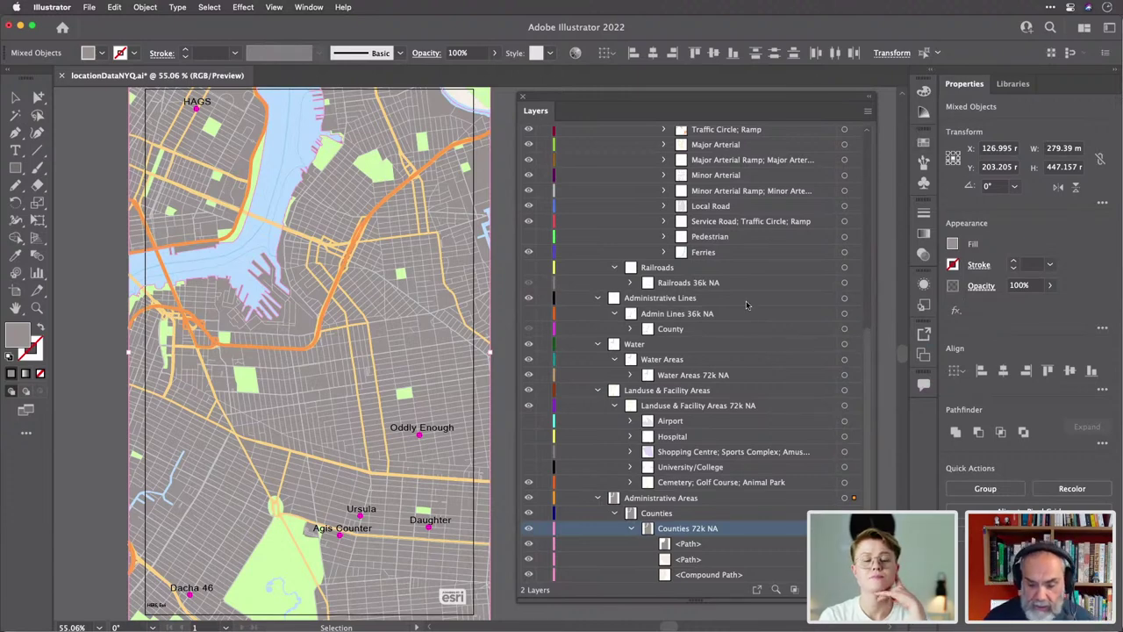
Review the layer list, collapse the floating Layers panel, dock it among the collapsed panel icons, and test opening and closing it.
{"action": "scroll", "coordinate": [747, 321], "scroll_direction": "up", "scroll_amount": 10}
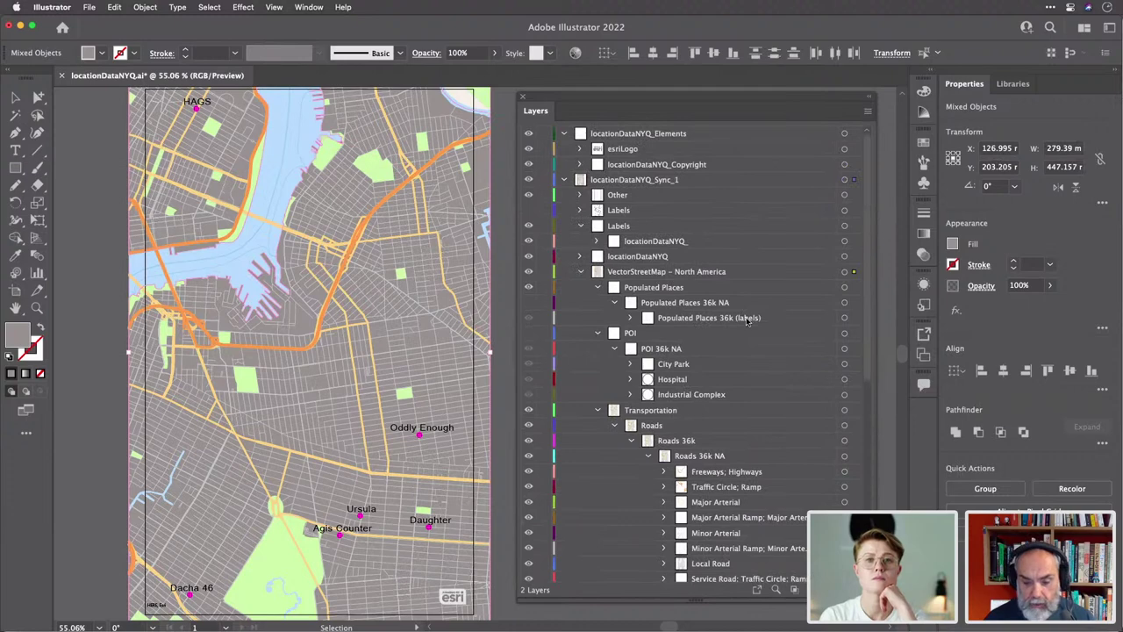
{"action": "scroll", "coordinate": [746, 321], "scroll_direction": "down", "scroll_amount": 10}
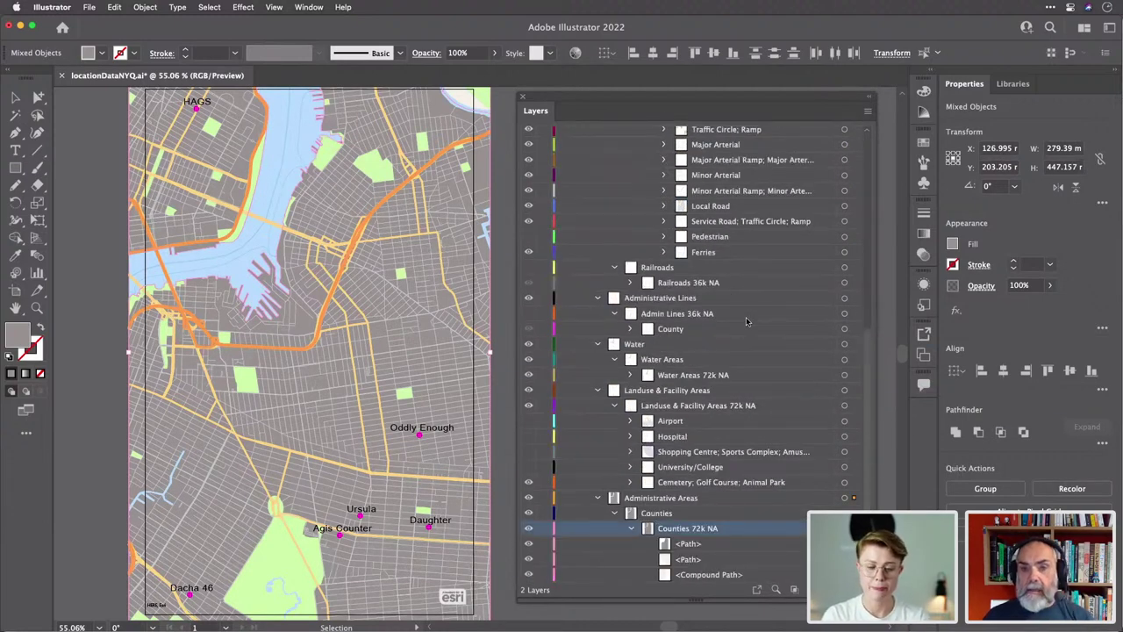
{"action": "scroll", "coordinate": [745, 289], "scroll_direction": "up", "scroll_amount": 10}
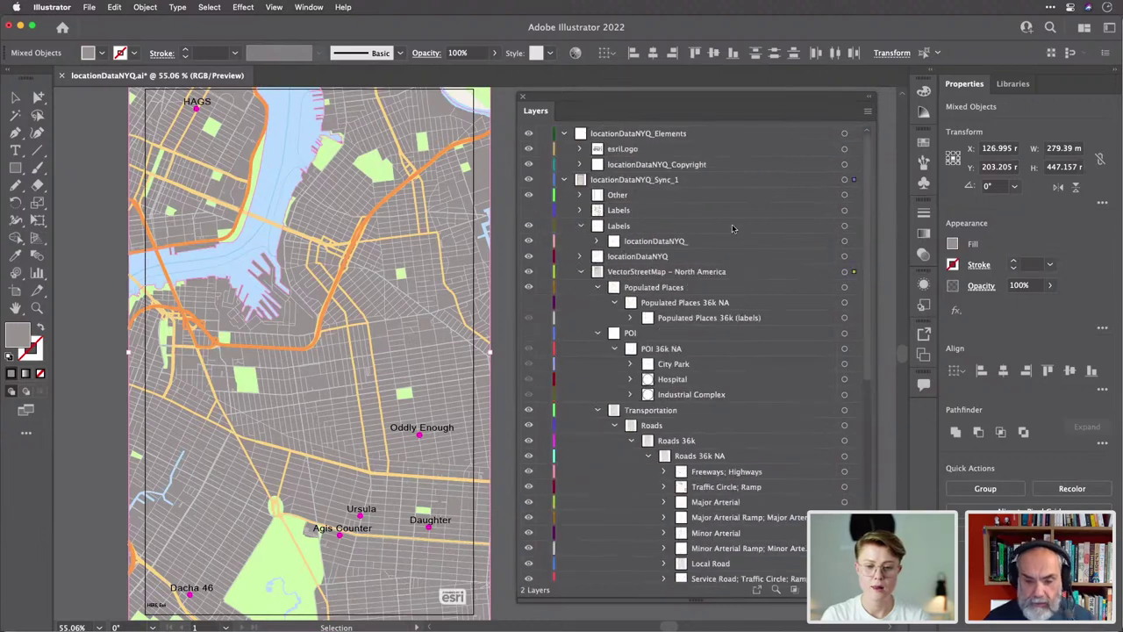
{"action": "double_click", "coordinate": [538, 112]}
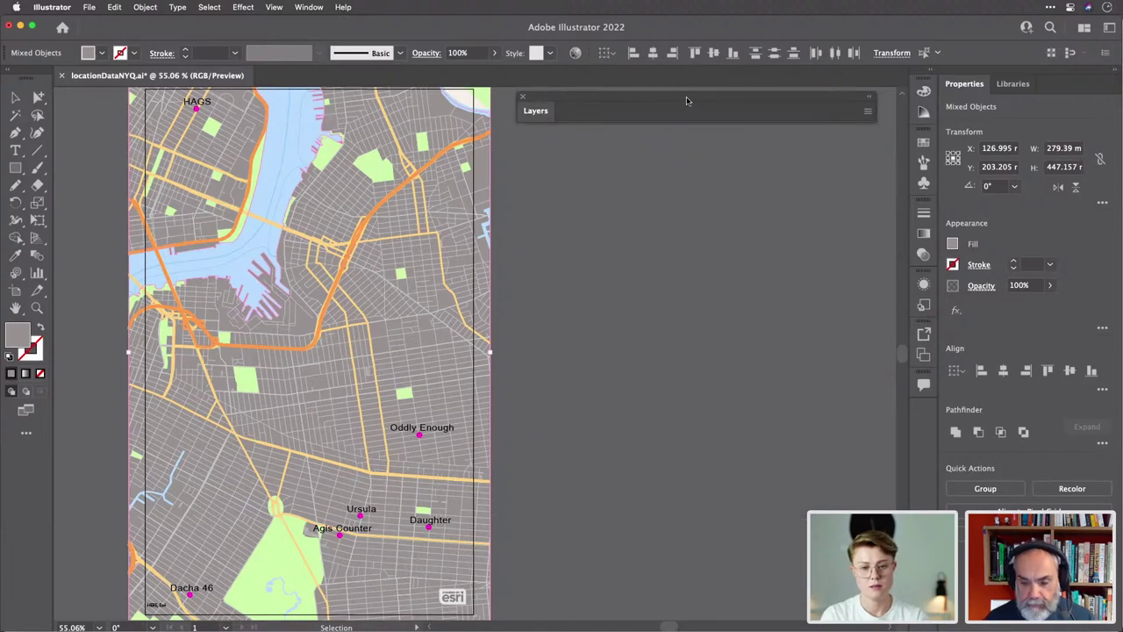
{"action": "left_click_drag", "start_coordinate": [687, 100], "coordinate": [922, 80]}
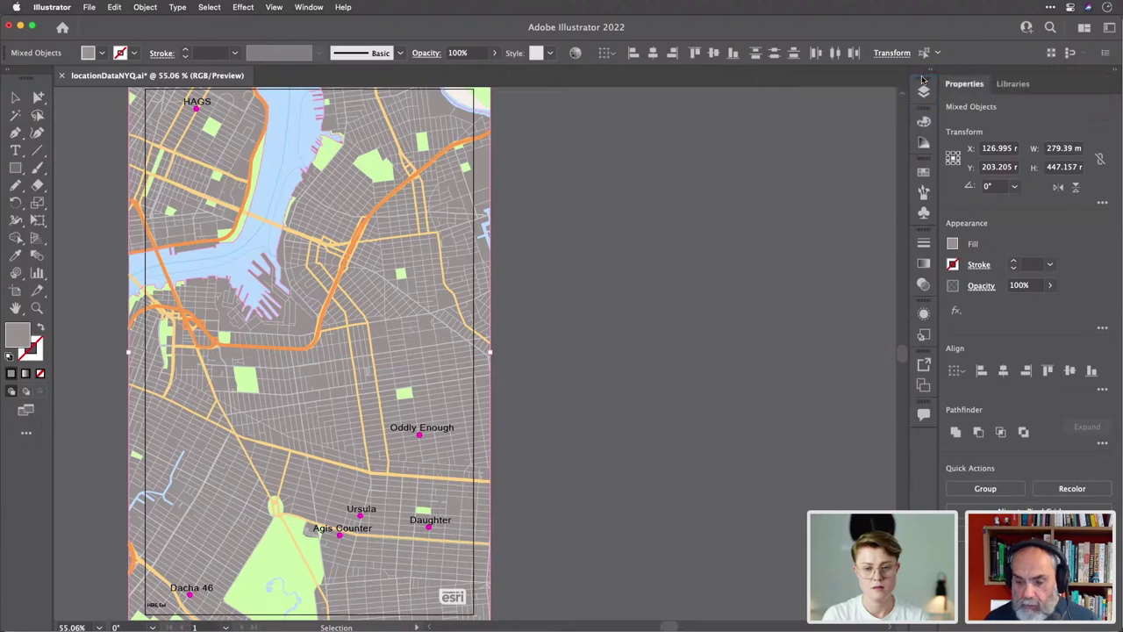
{"action": "left_click", "coordinate": [923, 91]}
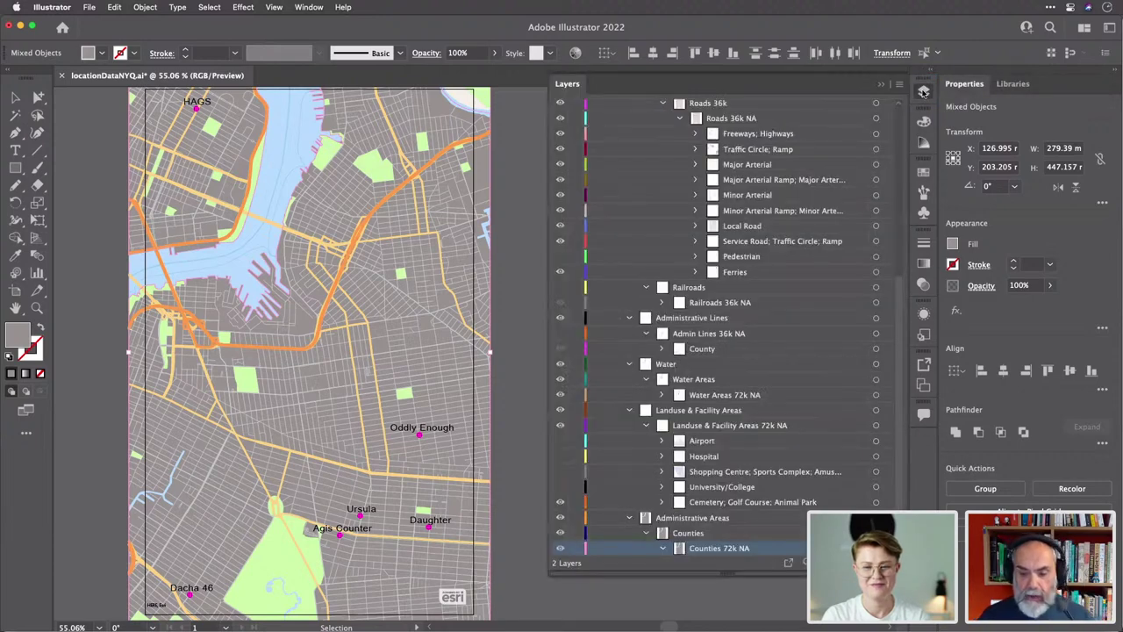
{"action": "left_click", "coordinate": [923, 91]}
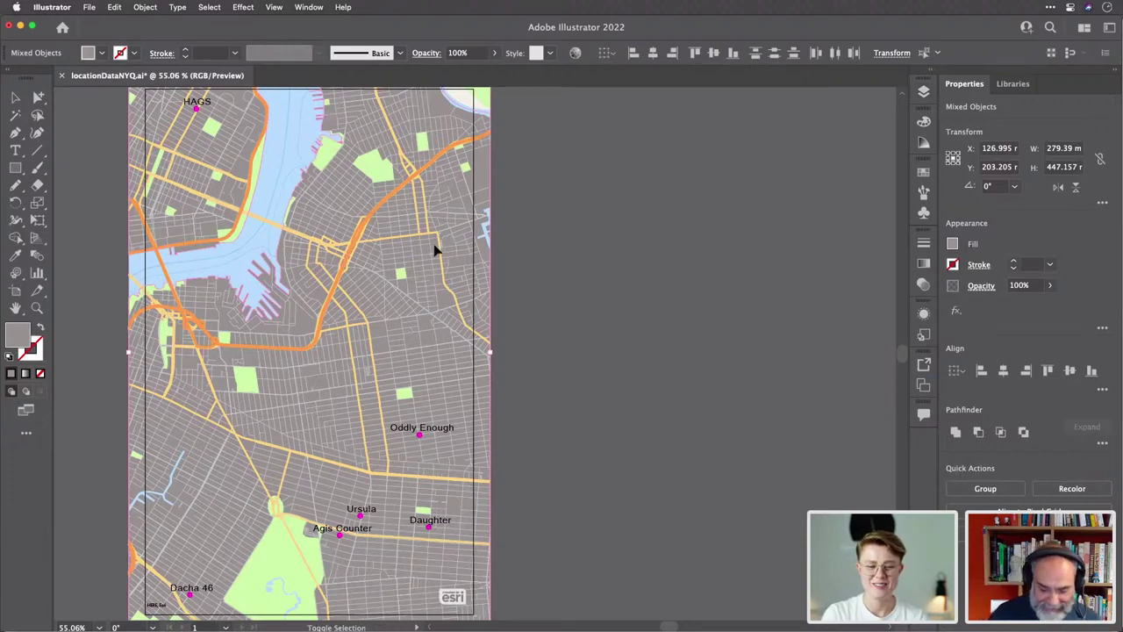
Save the recoloured map in locationDataNYQ.ai and clear the selection.
{"action": "key", "text": "a"}
{"action": "scroll", "coordinate": [434, 250], "scroll_direction": "left", "scroll_amount": 5}
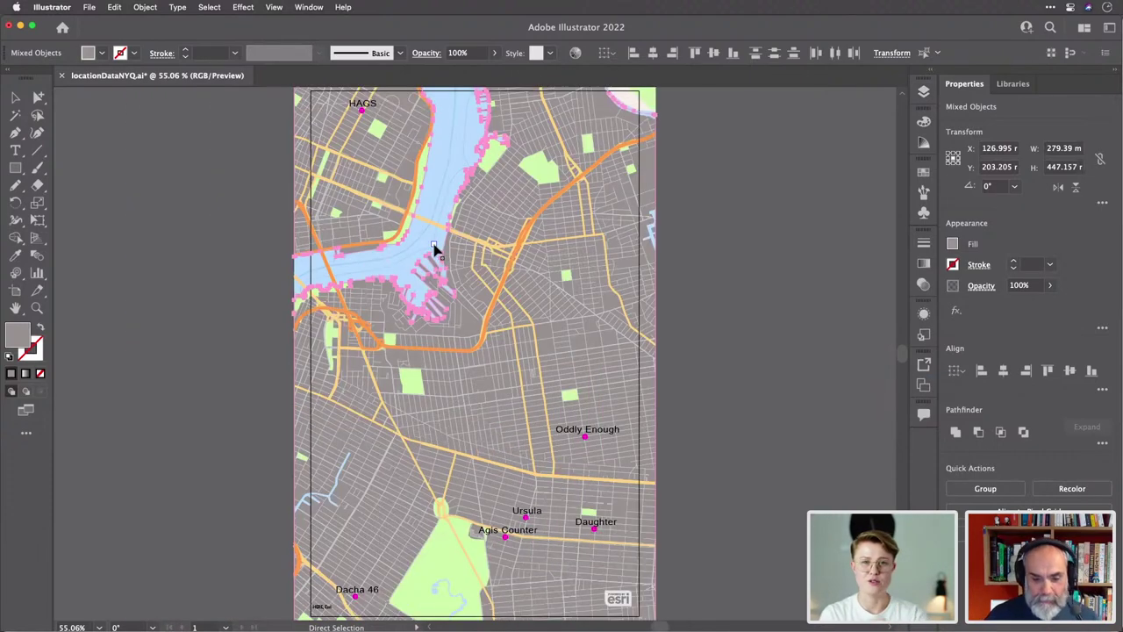
{"action": "key", "text": "super+s"}
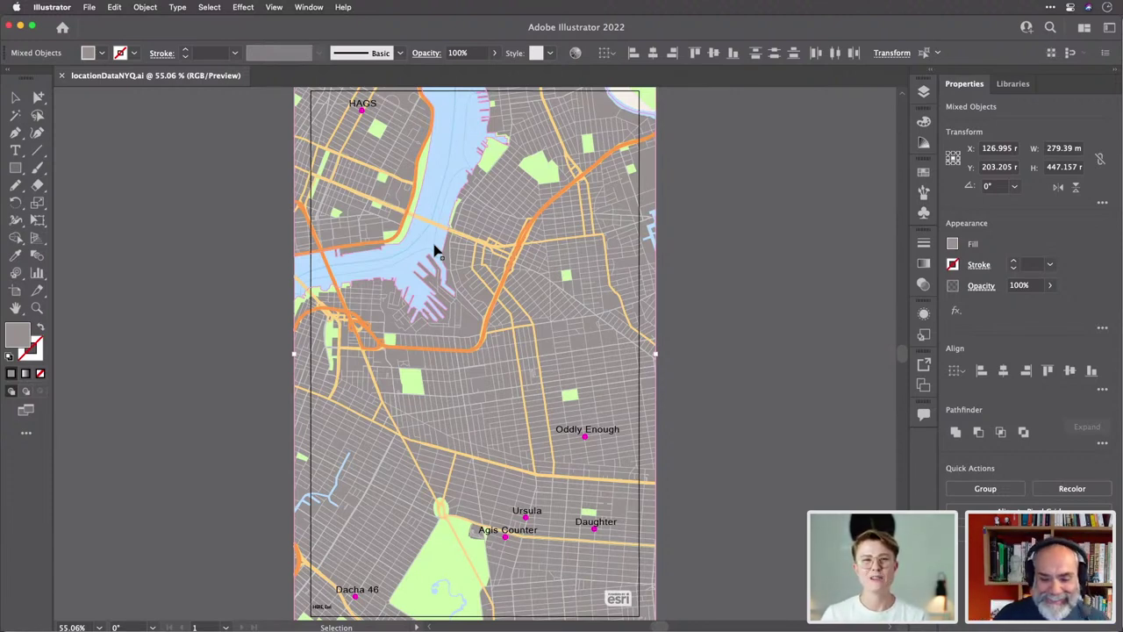
{"action": "left_click", "coordinate": [702, 258]}
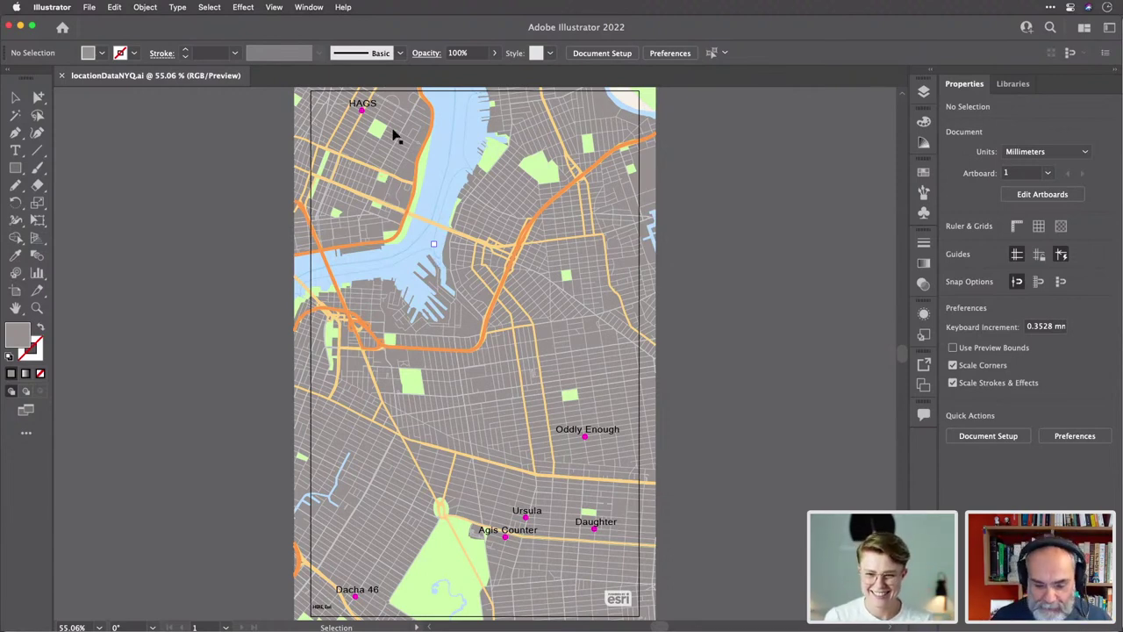
Select all the location labels and try the Gilbert Bold font on them.
{"action": "left_click", "coordinate": [364, 107]}
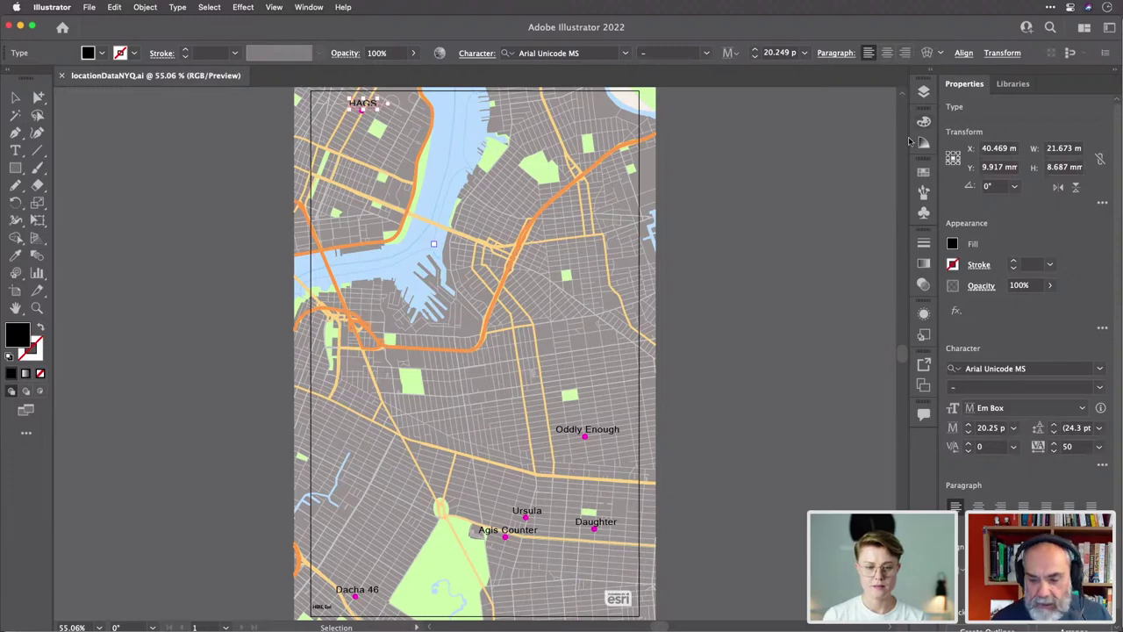
{"action": "left_click", "coordinate": [922, 91]}
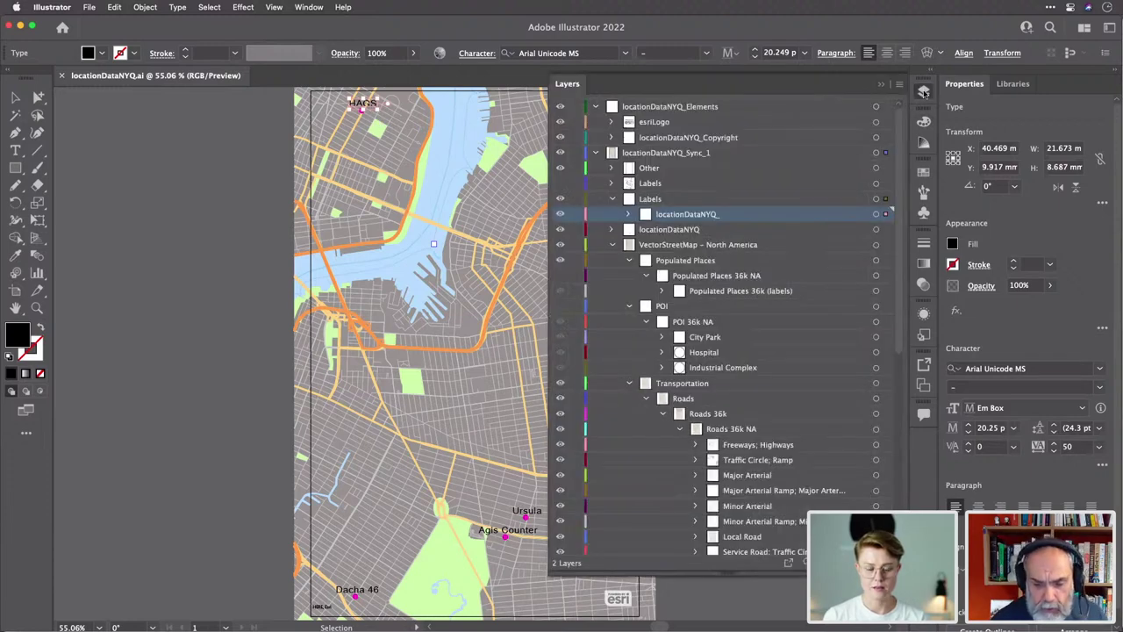
{"action": "left_click", "coordinate": [884, 214]}
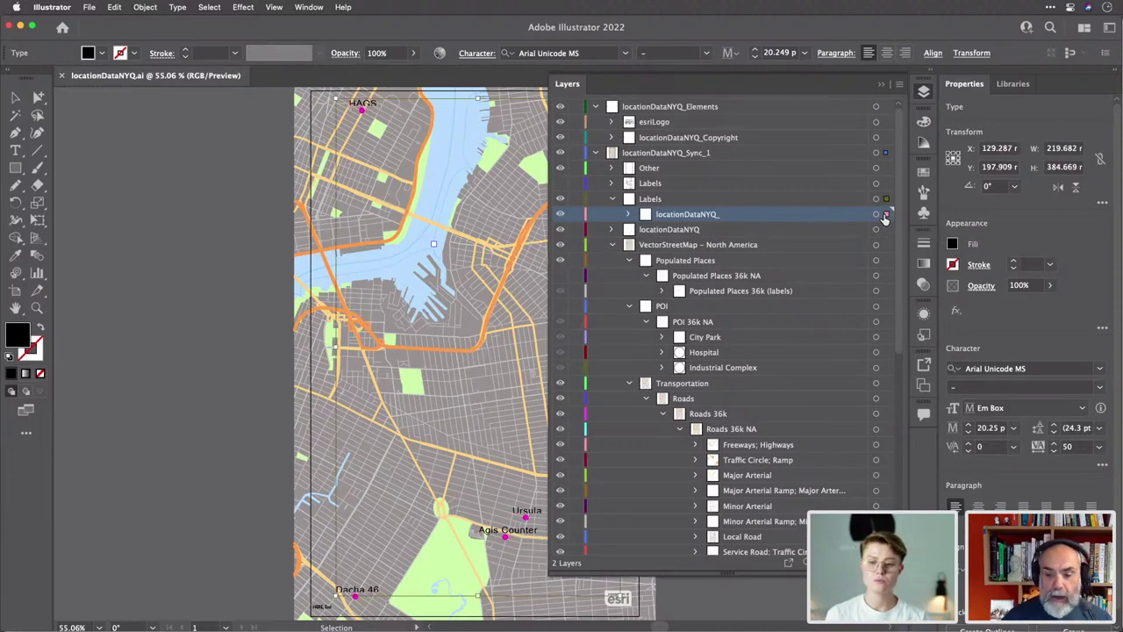
{"action": "left_click", "coordinate": [924, 92]}
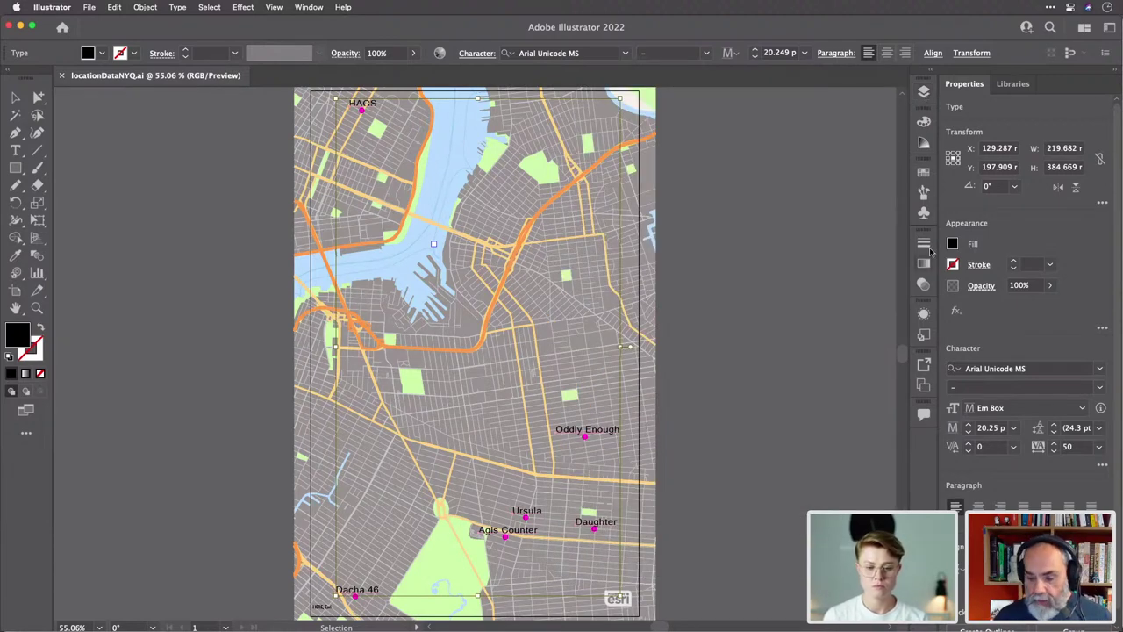
{"action": "left_click", "coordinate": [1046, 367]}
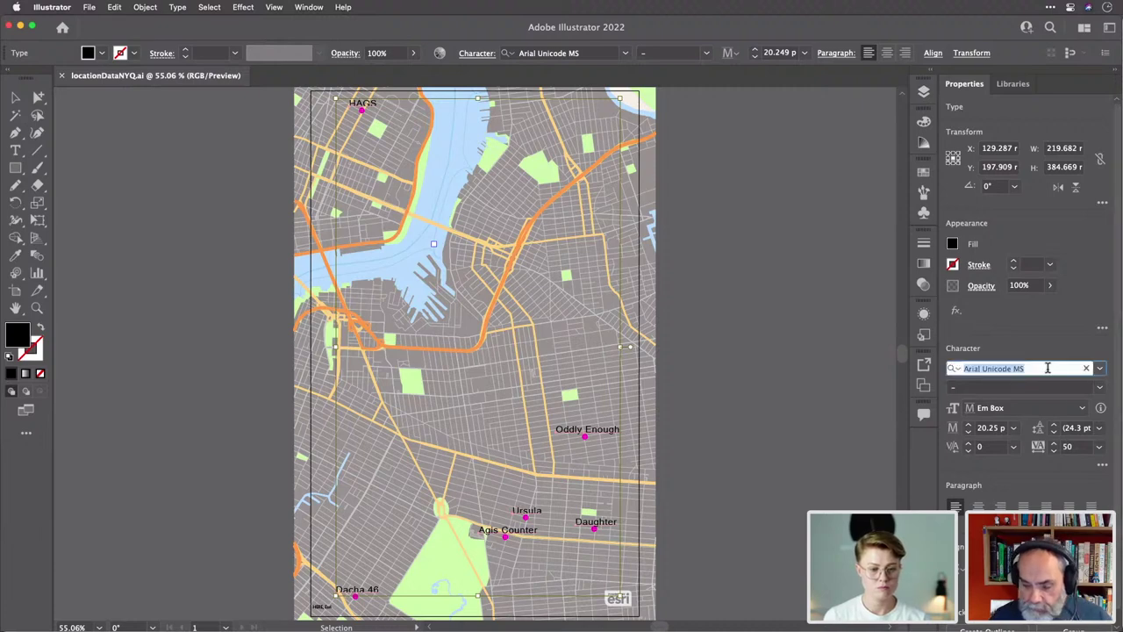
{"action": "type", "text": "gil"}
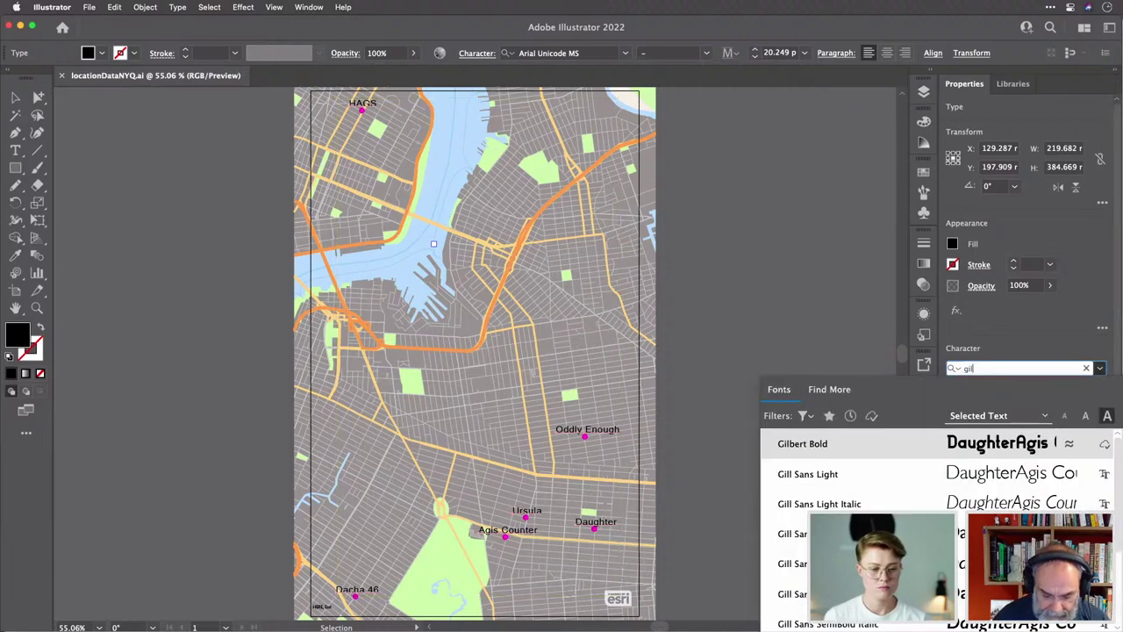
{"action": "type", "text": "bert"}
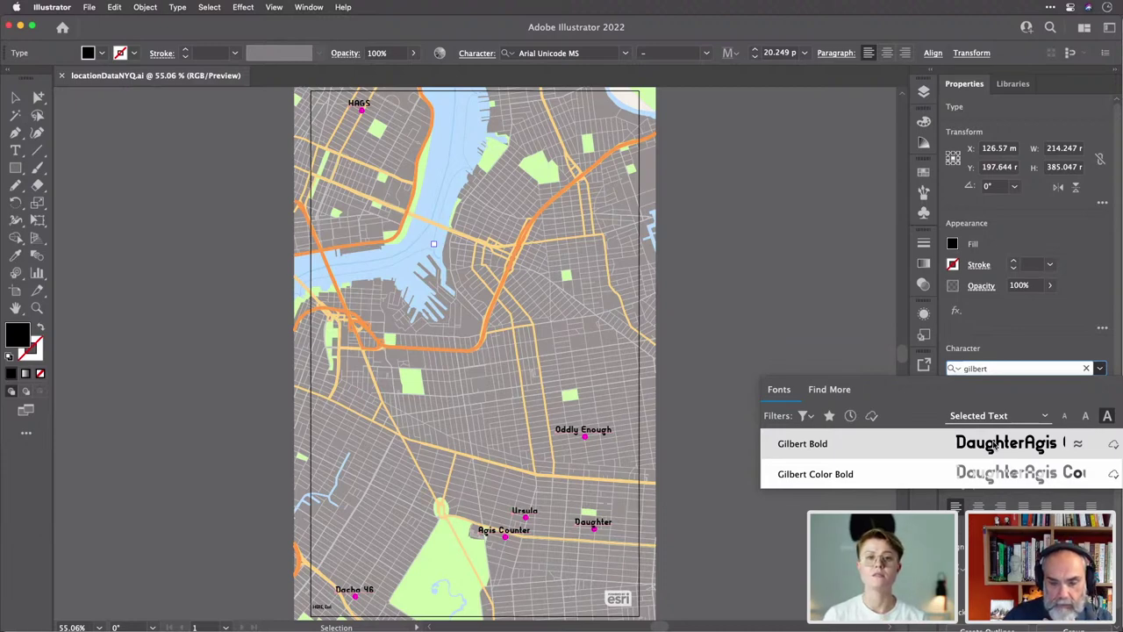
{"action": "left_click", "coordinate": [1018, 333]}
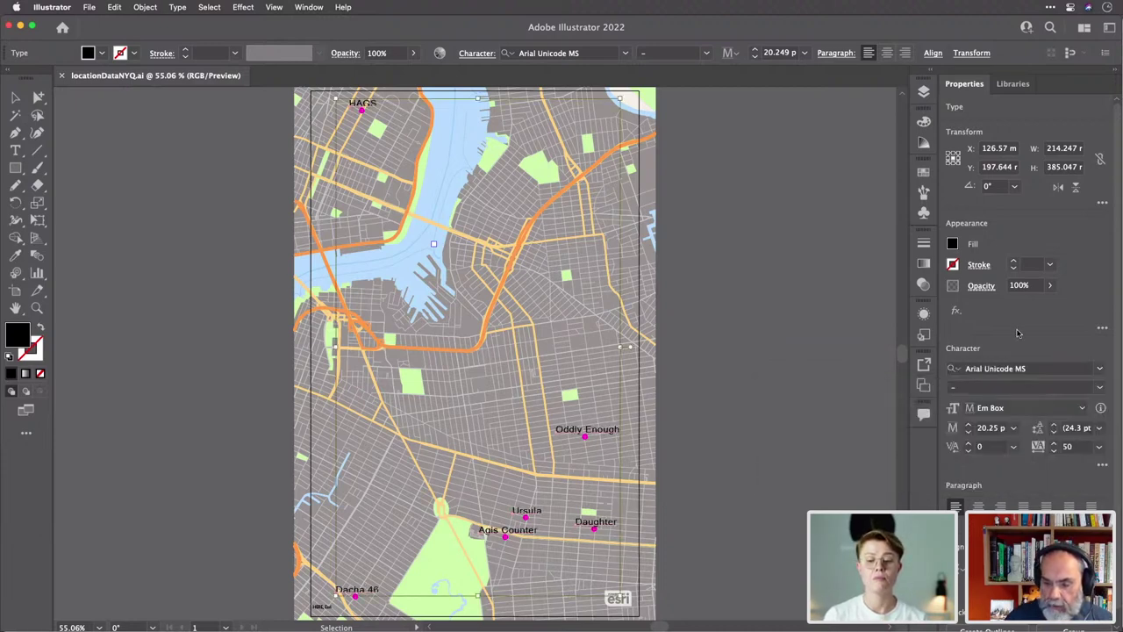
{"action": "left_click", "coordinate": [768, 253]}
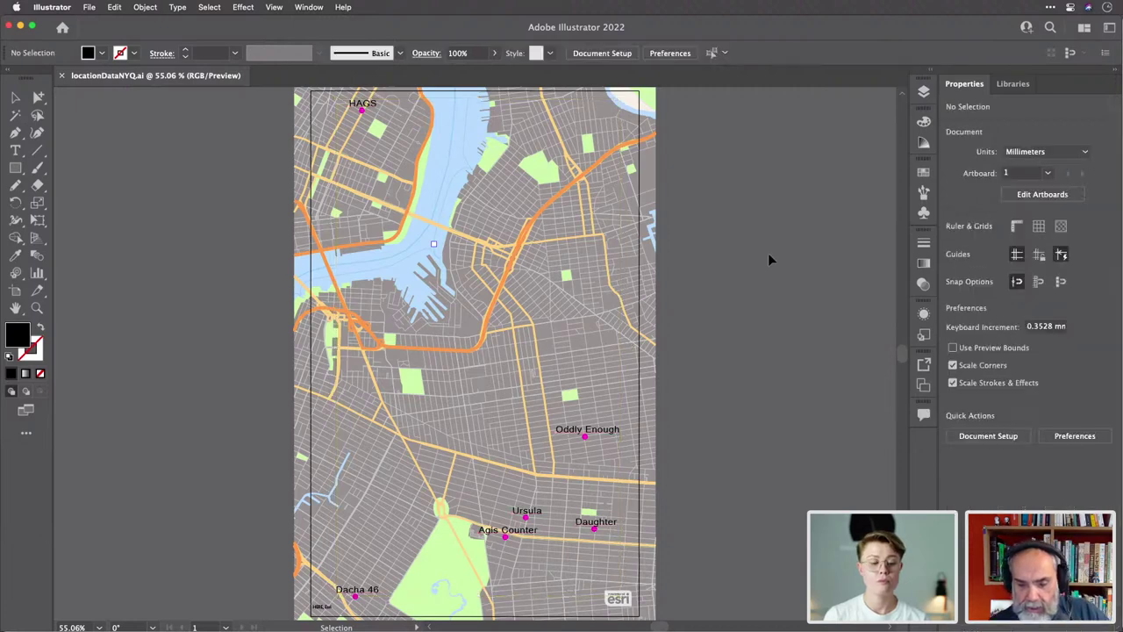
Add a new layer directly above VectorStreetMap – North America, keeping its default name.
{"action": "left_click", "coordinate": [923, 93]}
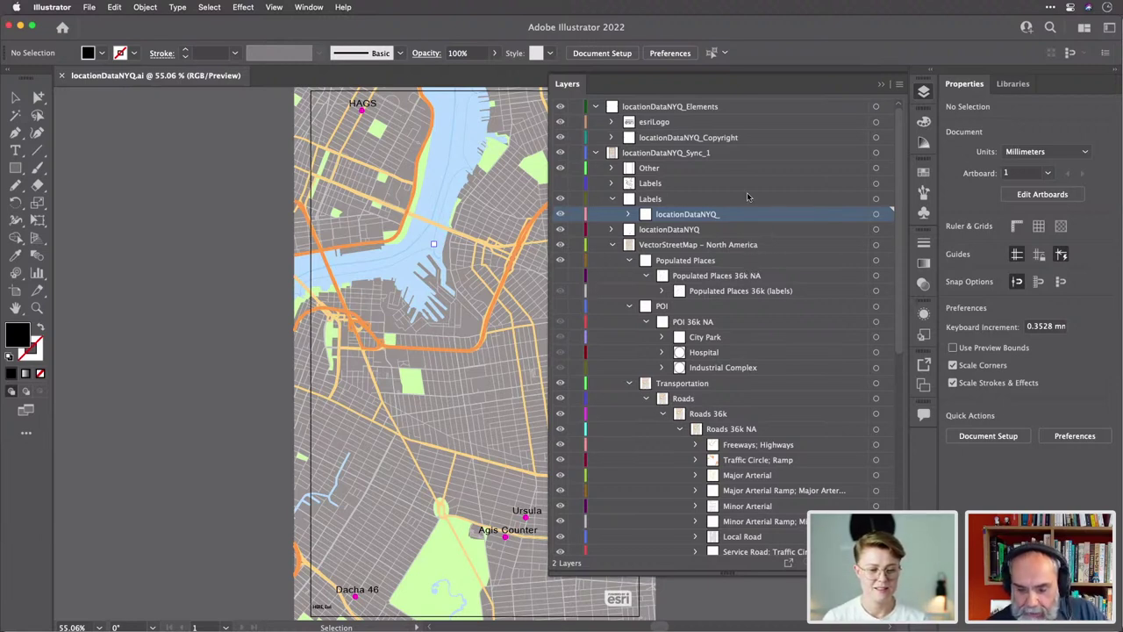
{"action": "left_click", "coordinate": [772, 246]}
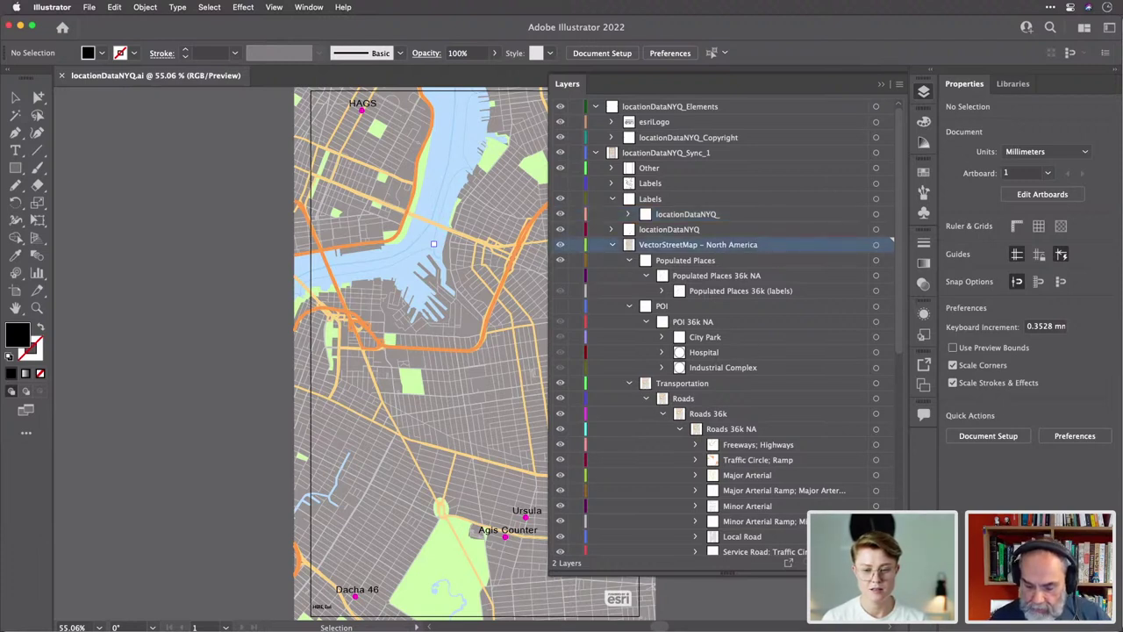
{"action": "key", "text": "super+l"}
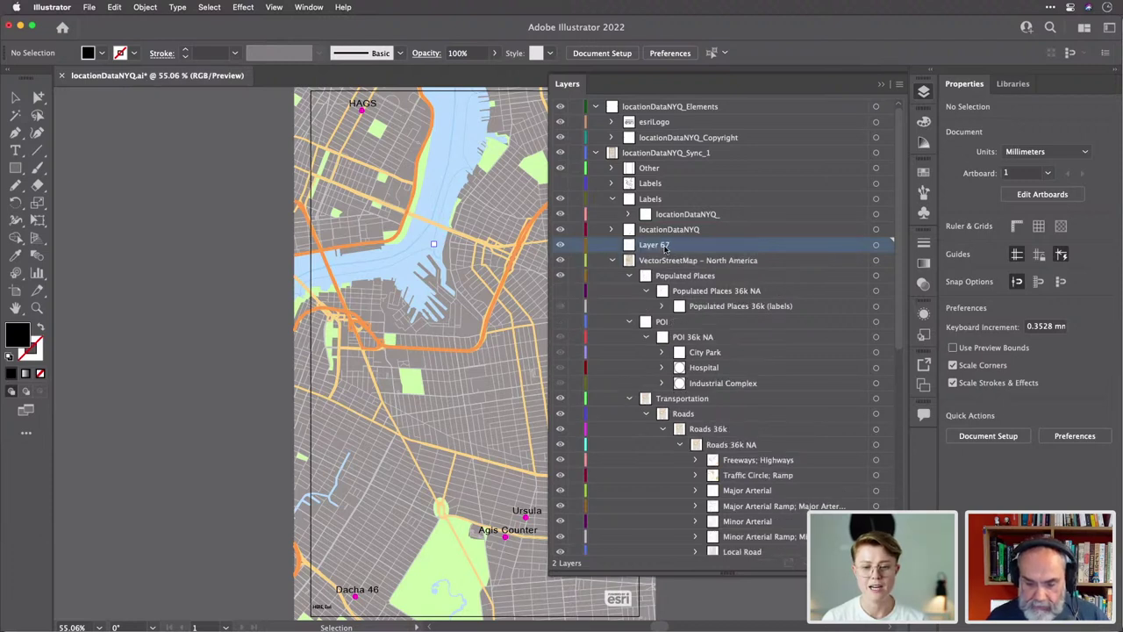
{"action": "double_click", "coordinate": [659, 247]}
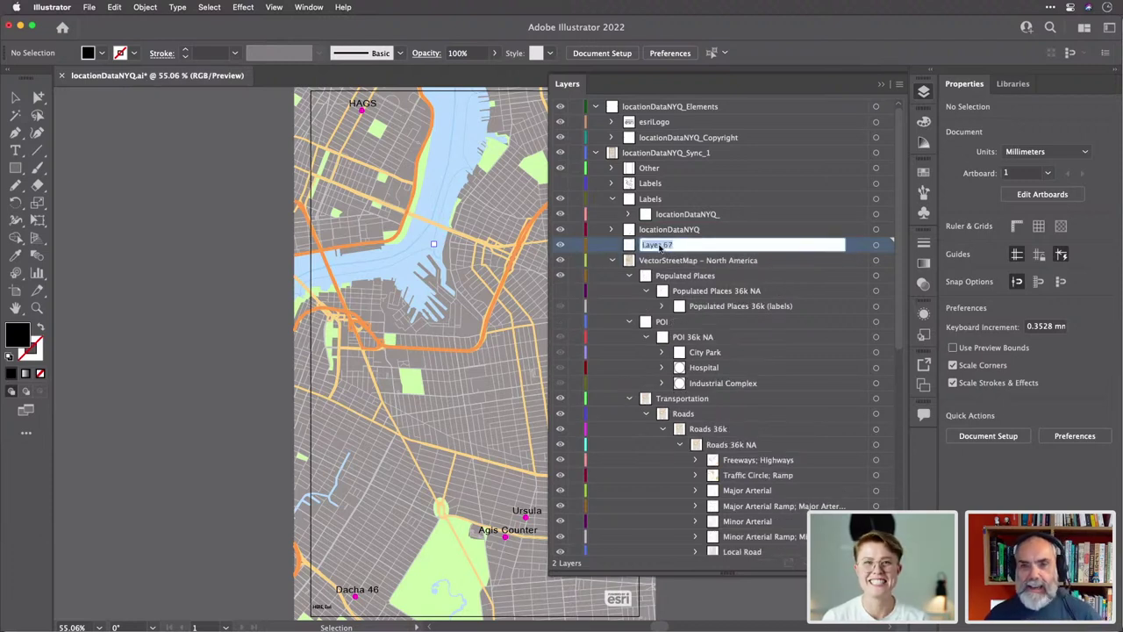
{"action": "left_click", "coordinate": [860, 246]}
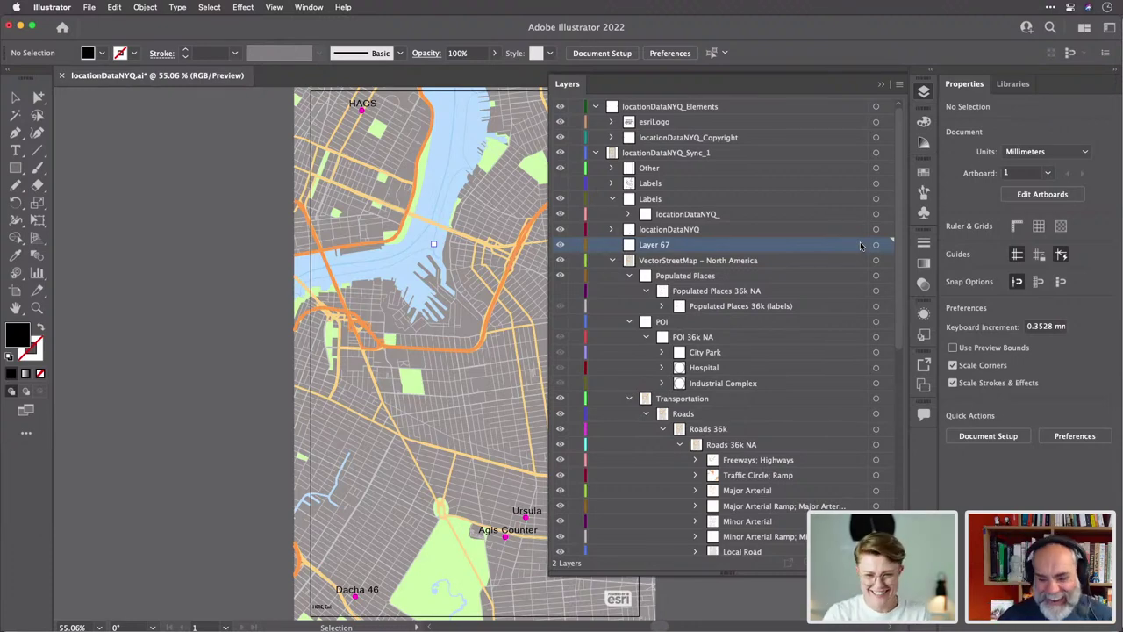
{"action": "left_click", "coordinate": [923, 92]}
Draw a black rectangle without a stroke, about 281 × 451 mm, covering the whole map.
{"action": "scroll", "coordinate": [249, 162], "scroll_direction": "down", "scroll_amount": 3}
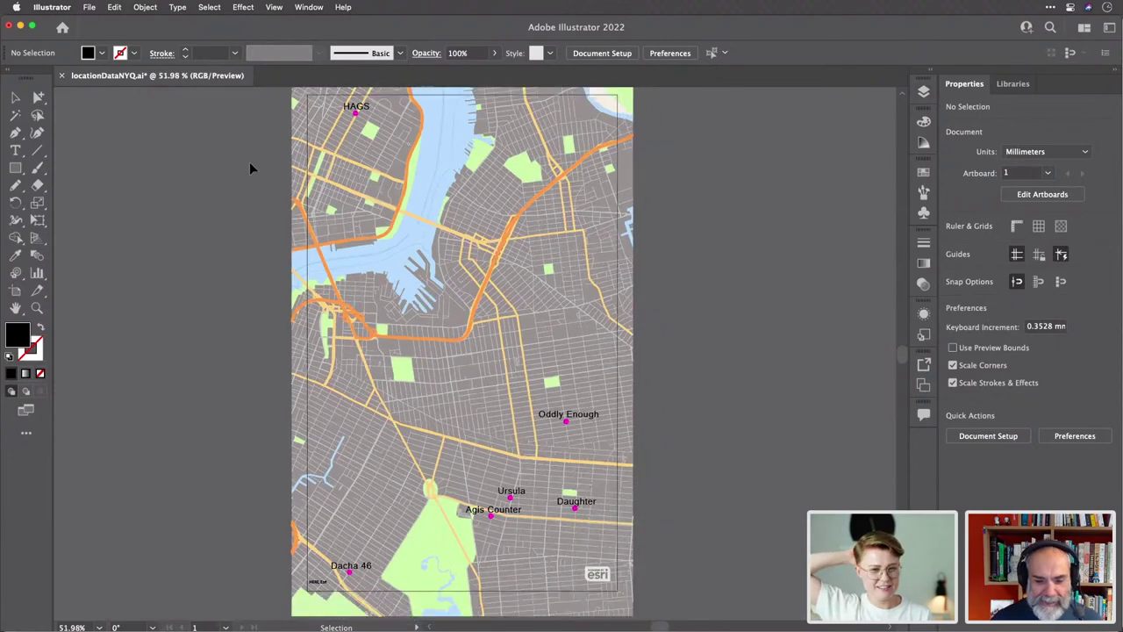
{"action": "scroll", "coordinate": [249, 162], "scroll_direction": "left", "scroll_amount": 1}
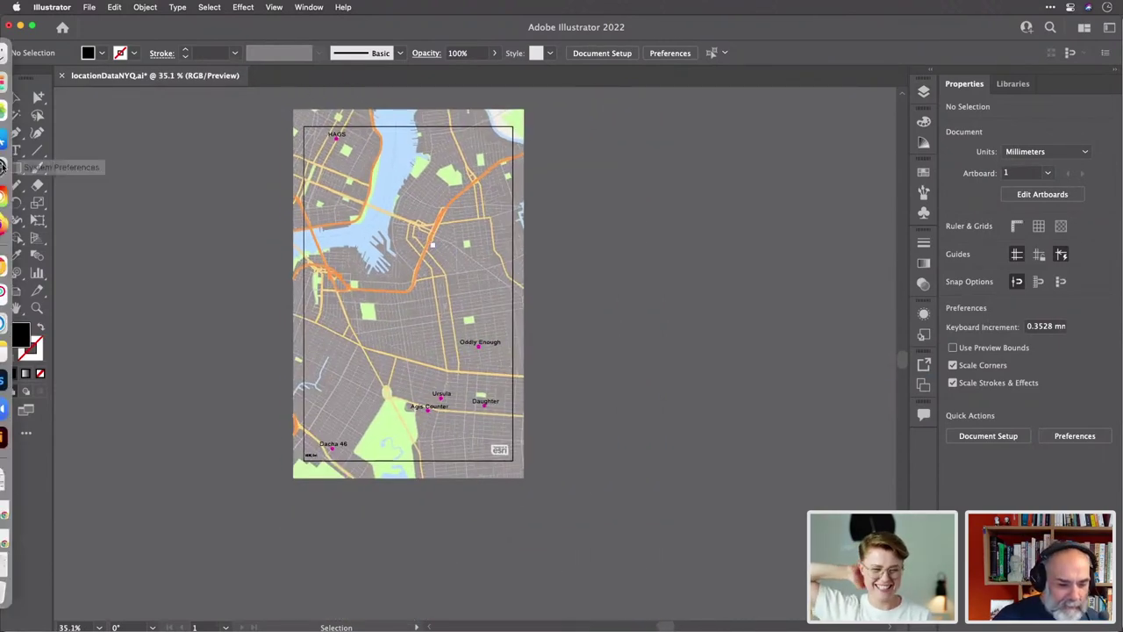
{"action": "left_click", "coordinate": [15, 169]}
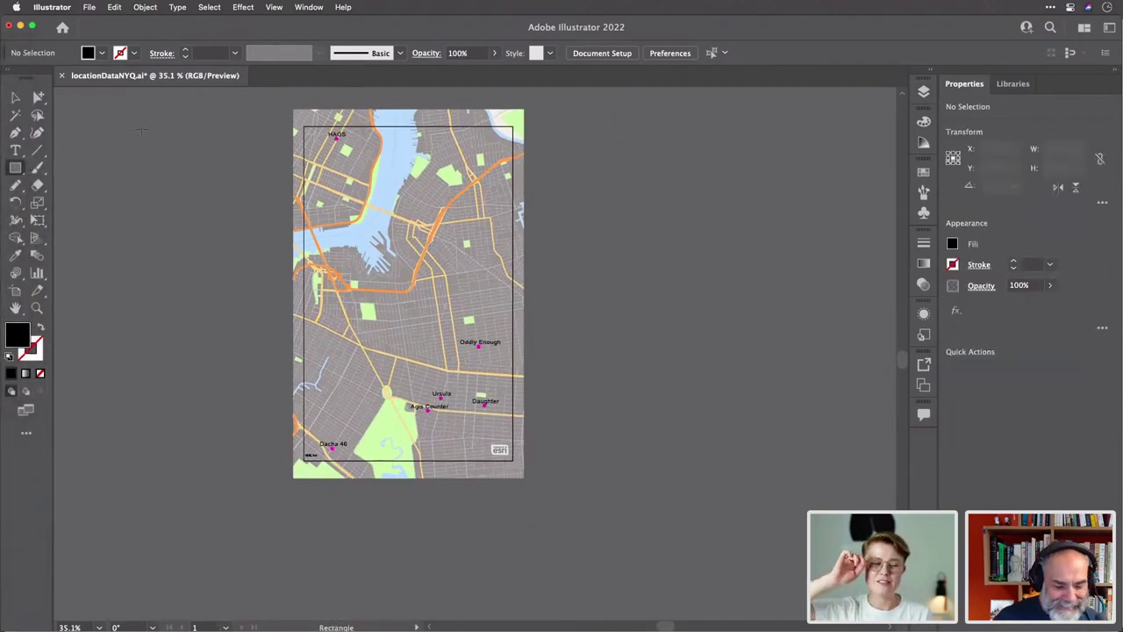
{"action": "left_click_drag", "start_coordinate": [292, 109], "coordinate": [526, 481]}
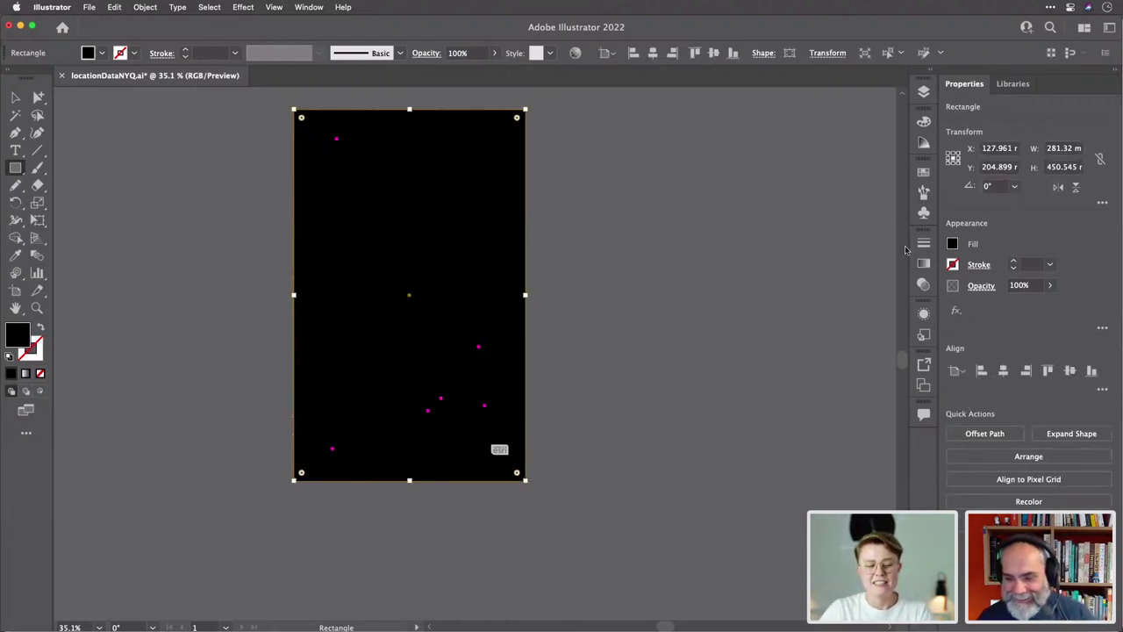
Target the layer holding the black rectangle and set its blending mode to Color at 100% opacity.
{"action": "left_click", "coordinate": [923, 92]}
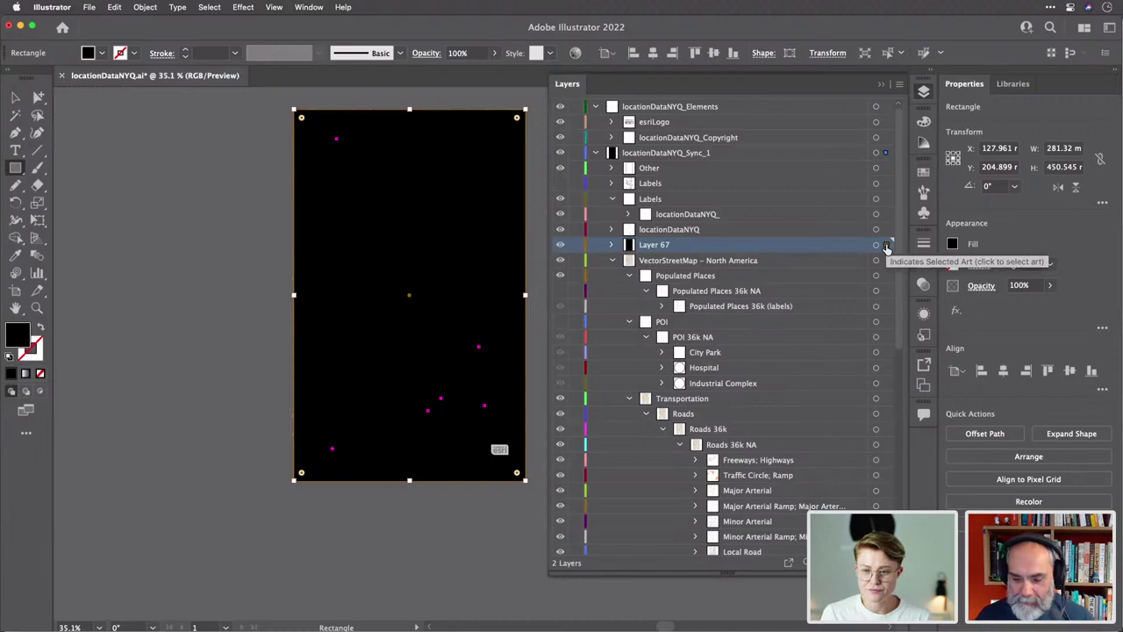
{"action": "left_click", "coordinate": [875, 249]}
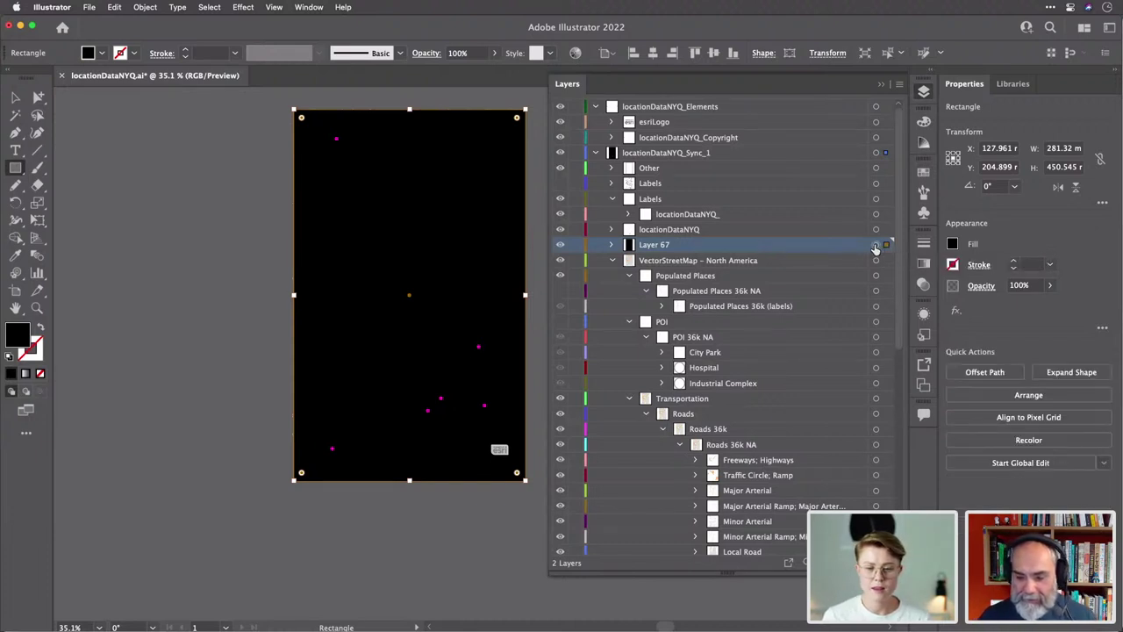
{"action": "left_click", "coordinate": [923, 314]}
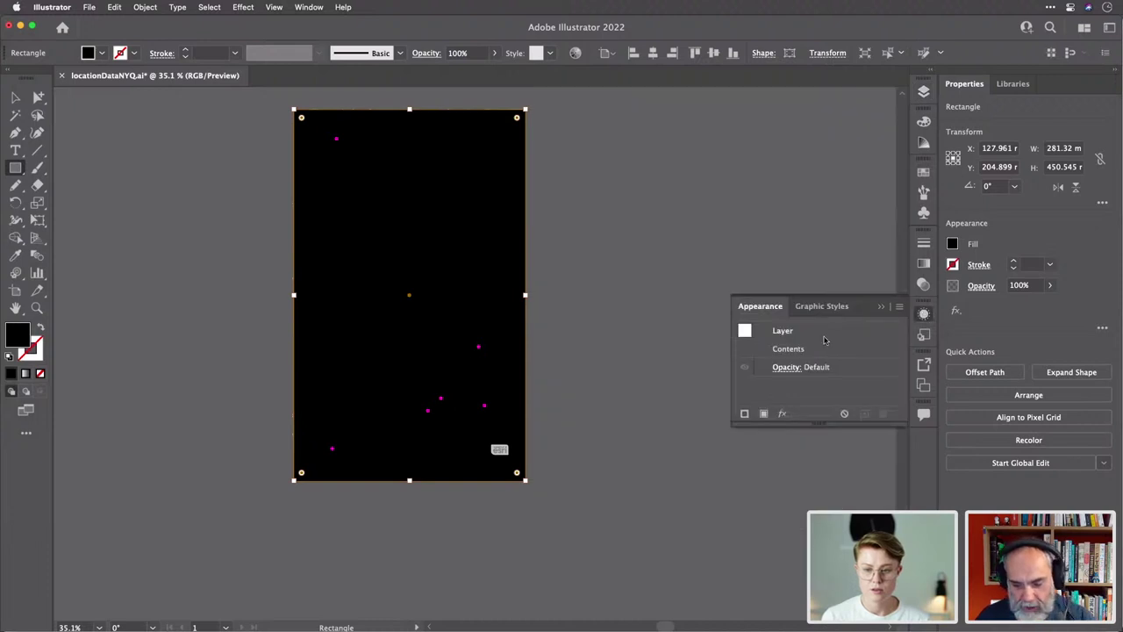
{"action": "left_click", "coordinate": [786, 368]}
{"action": "left_click", "coordinate": [694, 395]}
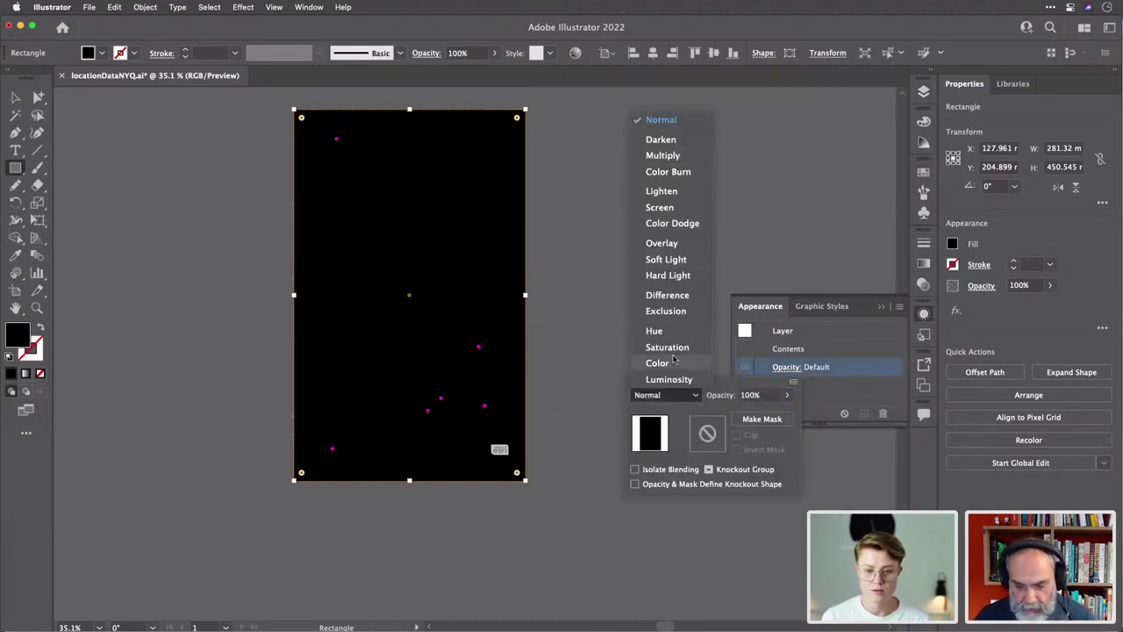
{"action": "left_click", "coordinate": [672, 361]}
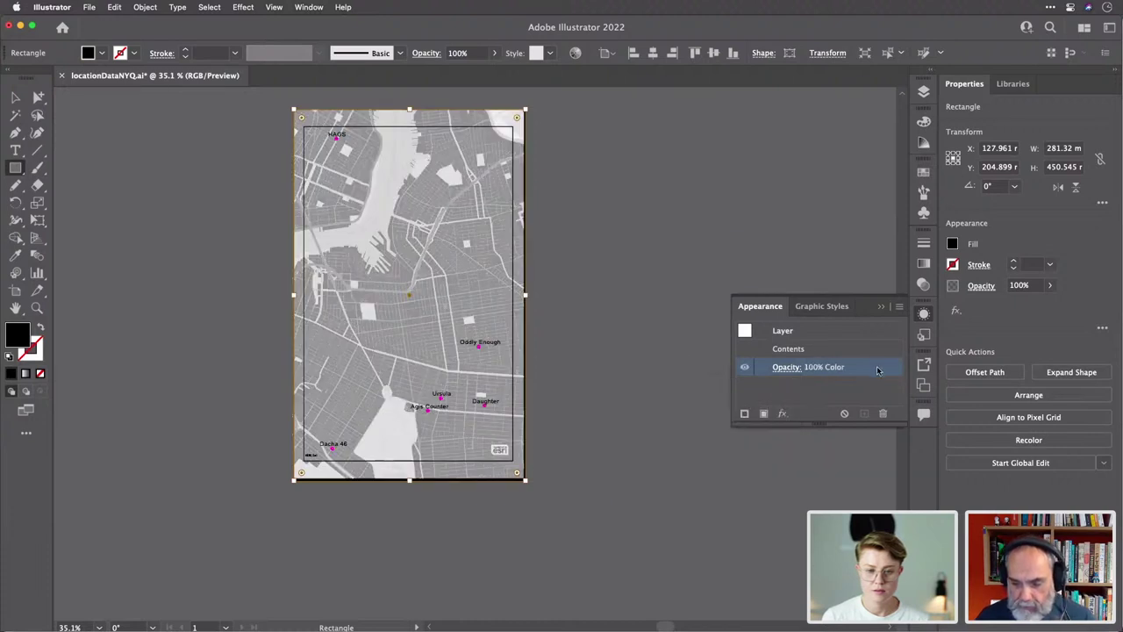
{"action": "left_click", "coordinate": [919, 316]}
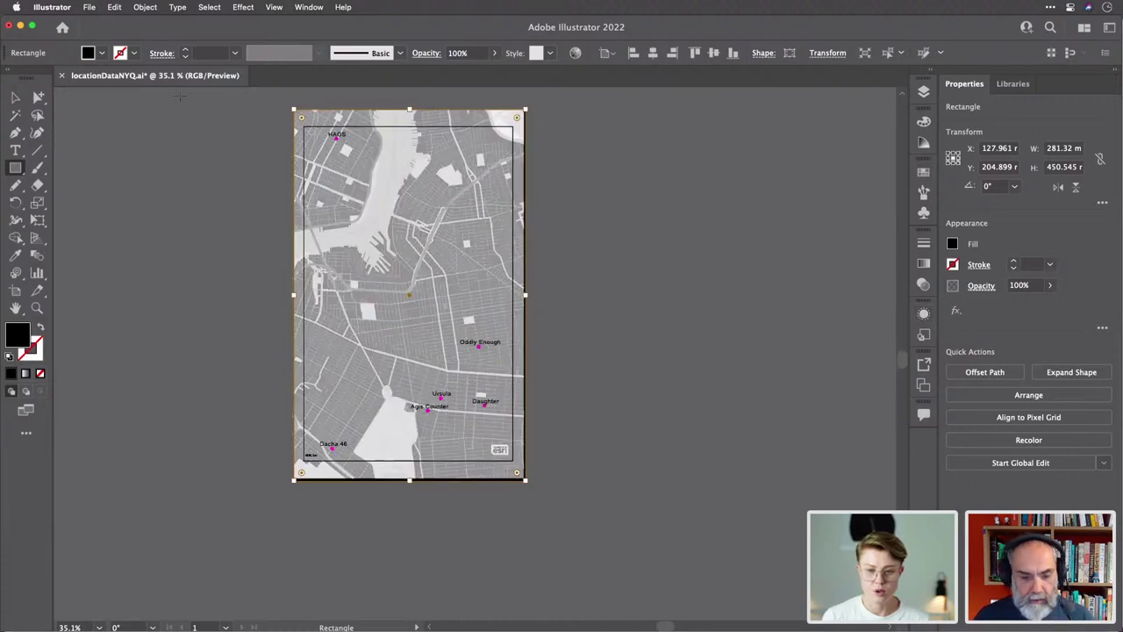
{"action": "left_click", "coordinate": [15, 98]}
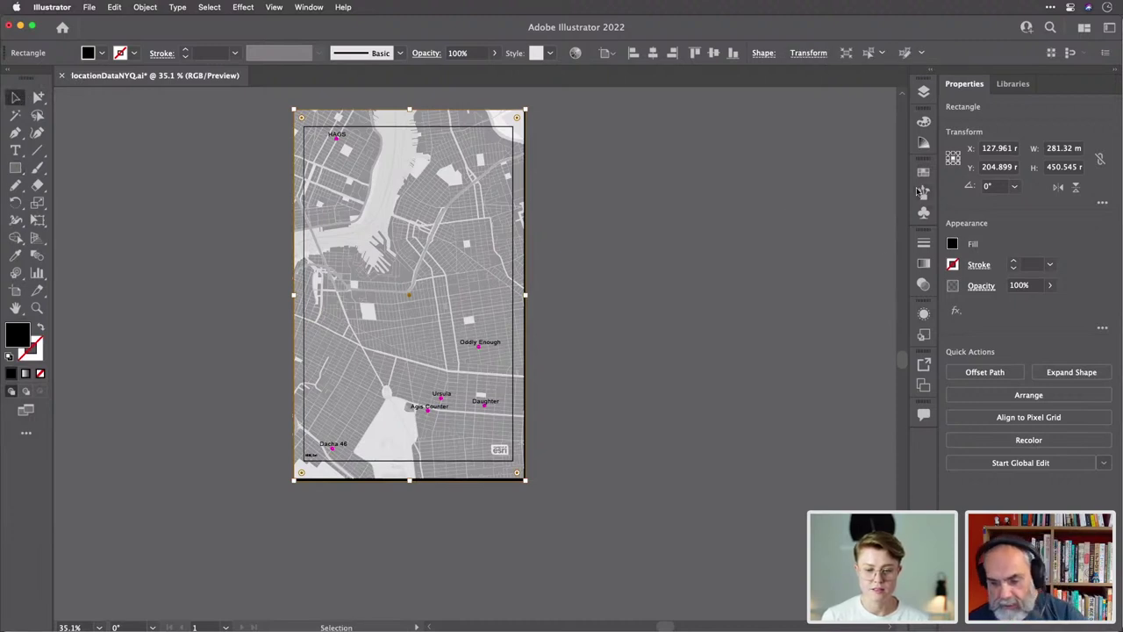
Try tinting the map with a peach rectangle fill of RGB 255, 214, 180, and return the fill to black.
{"action": "left_click", "coordinate": [923, 92]}
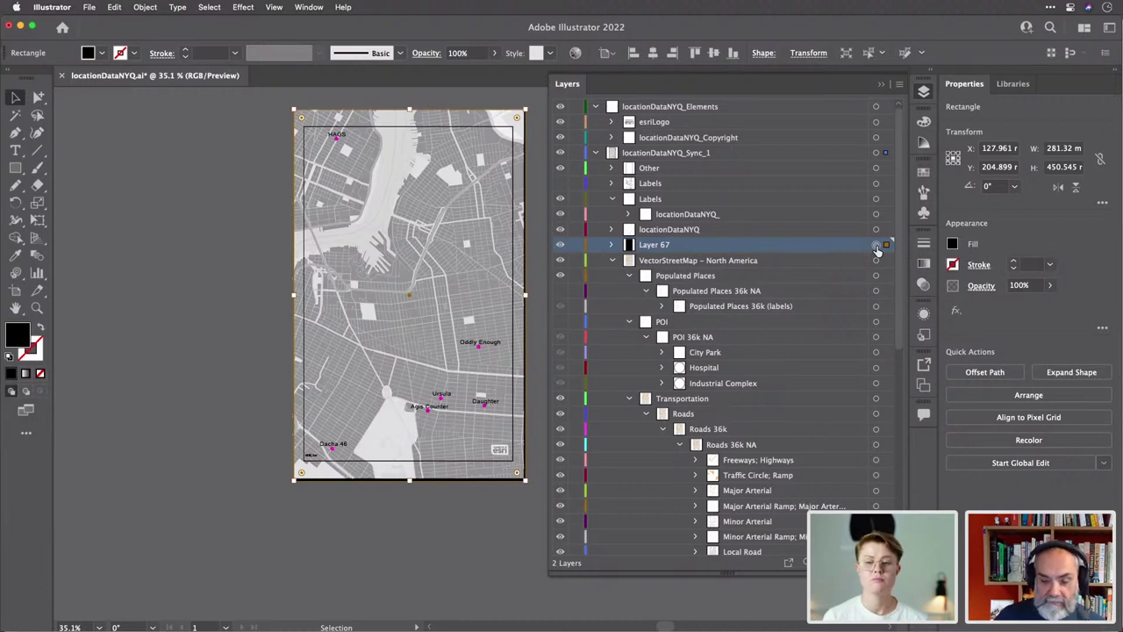
{"action": "left_click", "coordinate": [952, 245]}
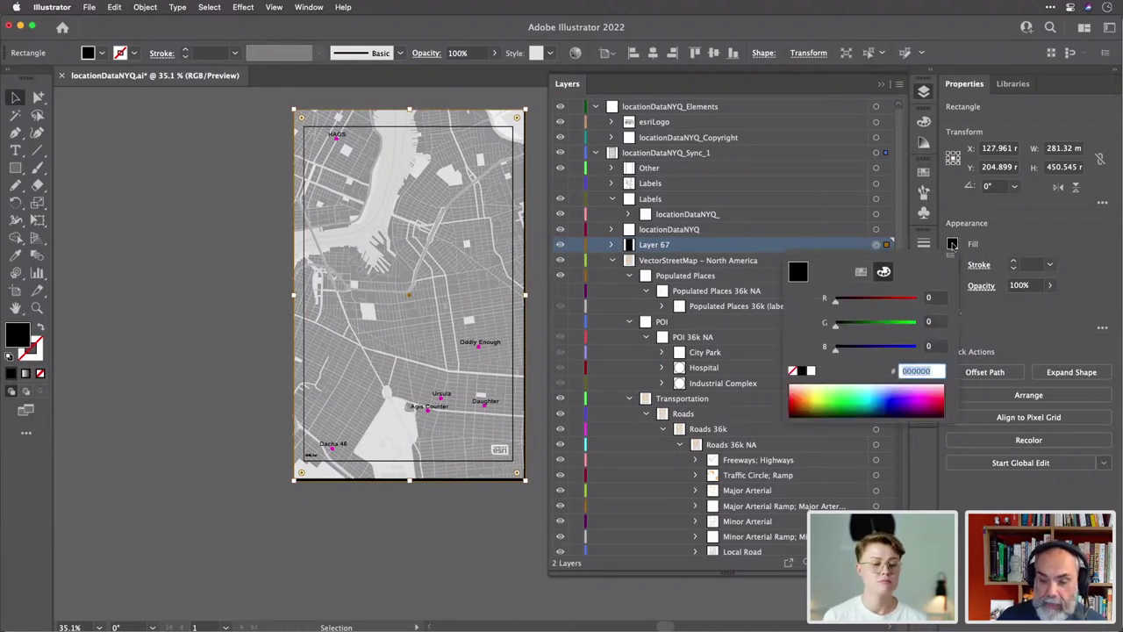
{"action": "left_click_drag", "start_coordinate": [896, 391], "coordinate": [807, 383]}
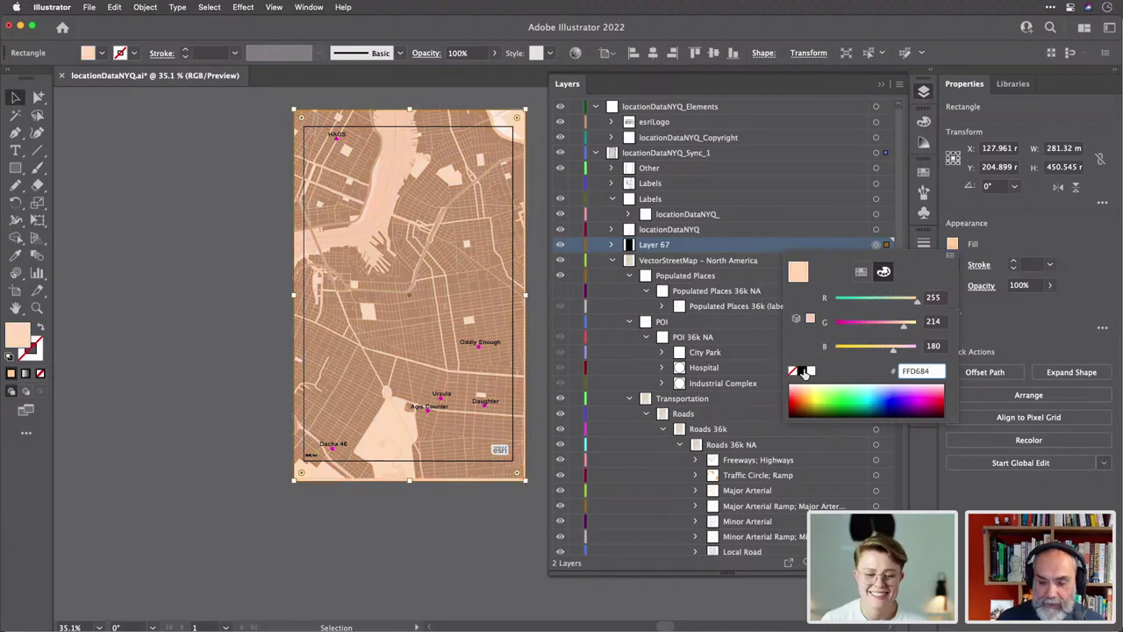
{"action": "left_click", "coordinate": [802, 370]}
{"action": "left_click", "coordinate": [1015, 239]}
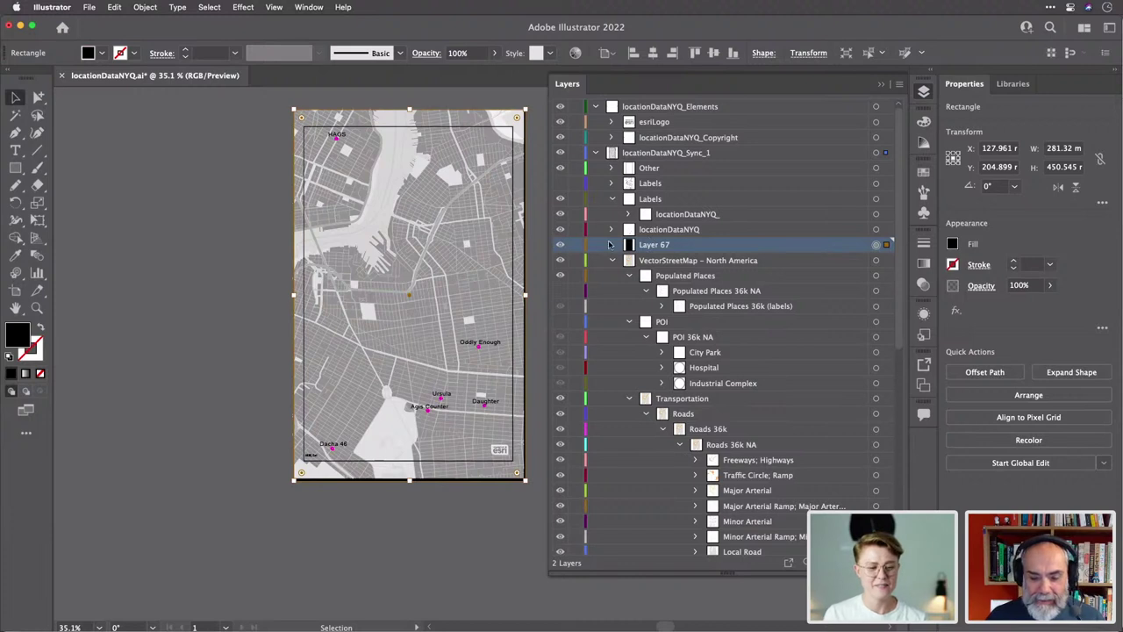
Lock the layer holding the black Color-blend rectangle.
{"action": "left_click", "coordinate": [574, 246]}
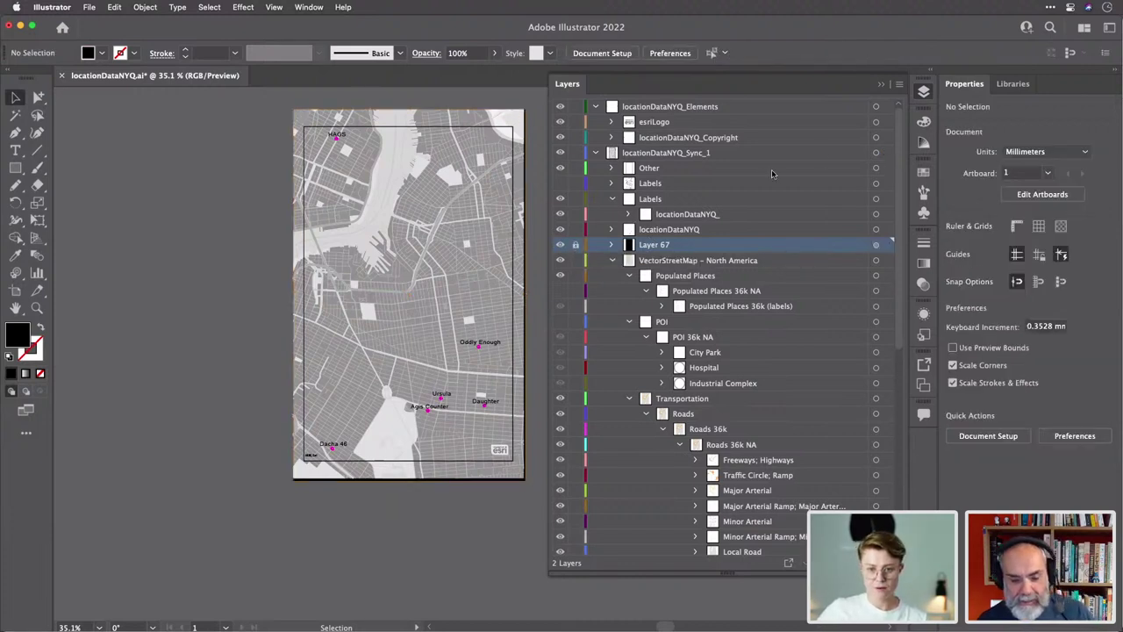
{"action": "right_click", "coordinate": [947, 82]}
{"action": "left_click", "coordinate": [1075, 133]}
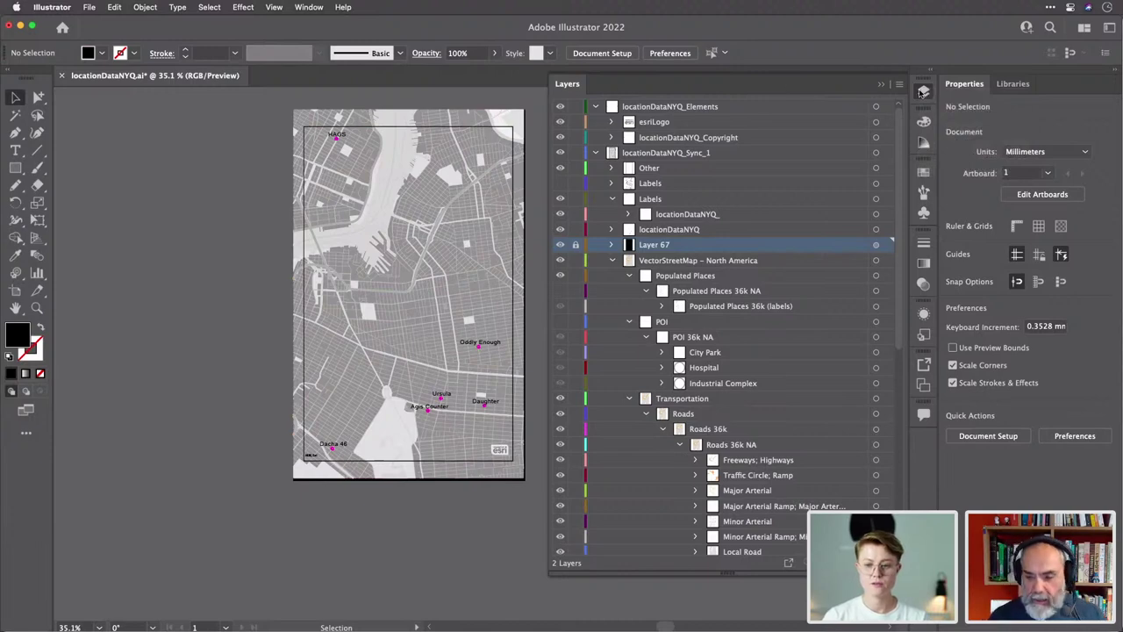
{"action": "left_click", "coordinate": [923, 91]}
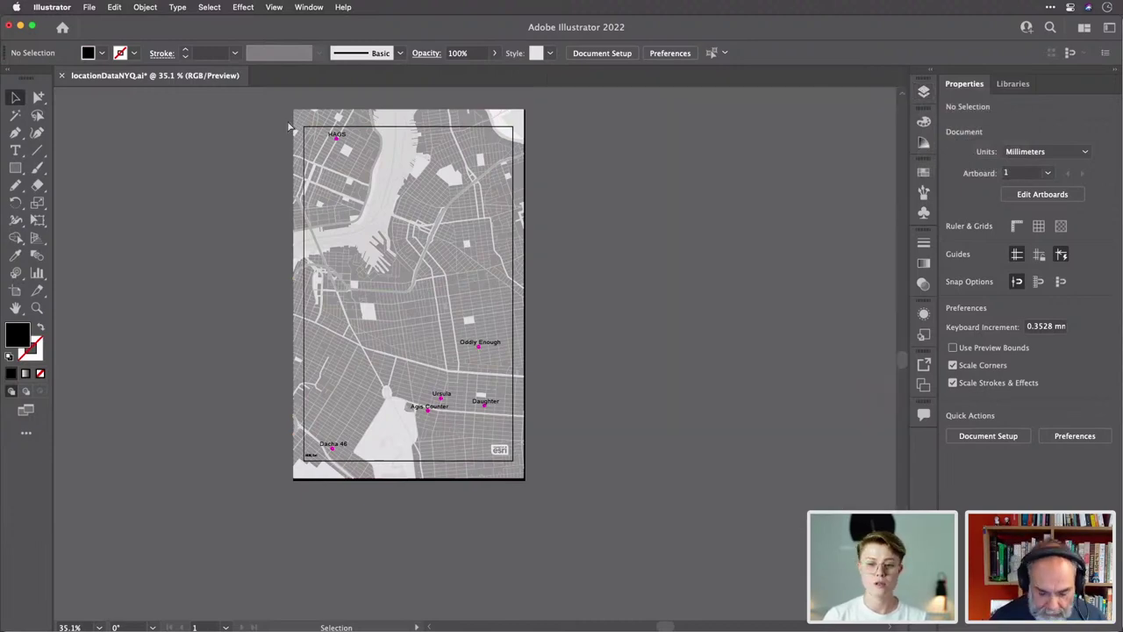
Select all map labels sharing the HAGS label's font family, style and size, and set their font to Gilbert Color Bold.
{"action": "scroll", "coordinate": [290, 125], "scroll_direction": "up", "scroll_amount": 2}
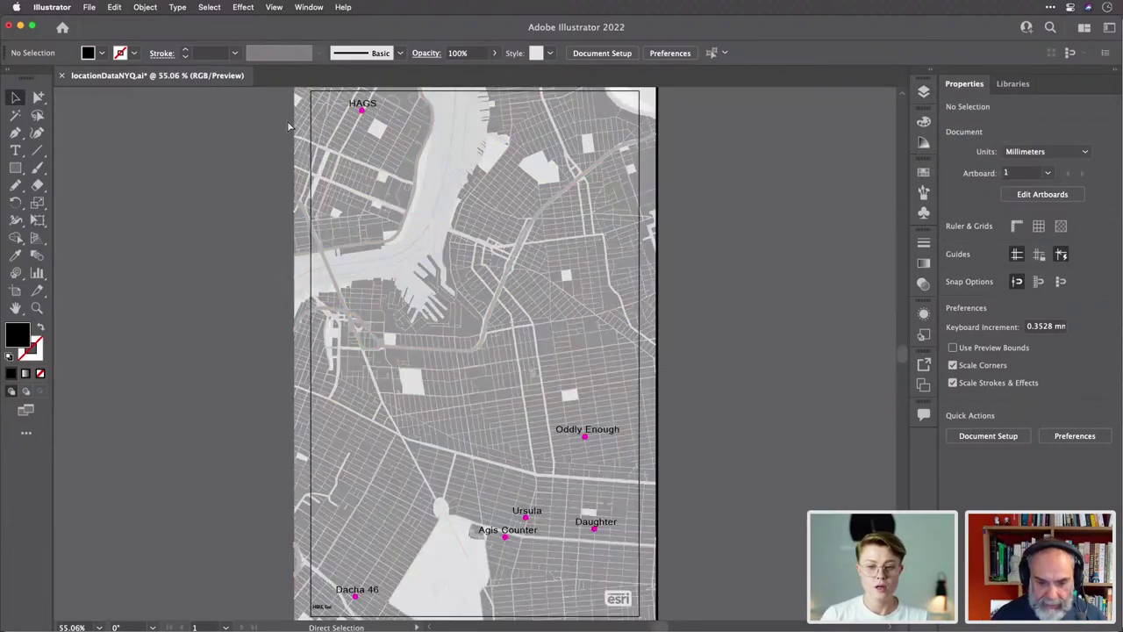
{"action": "left_click", "coordinate": [371, 104]}
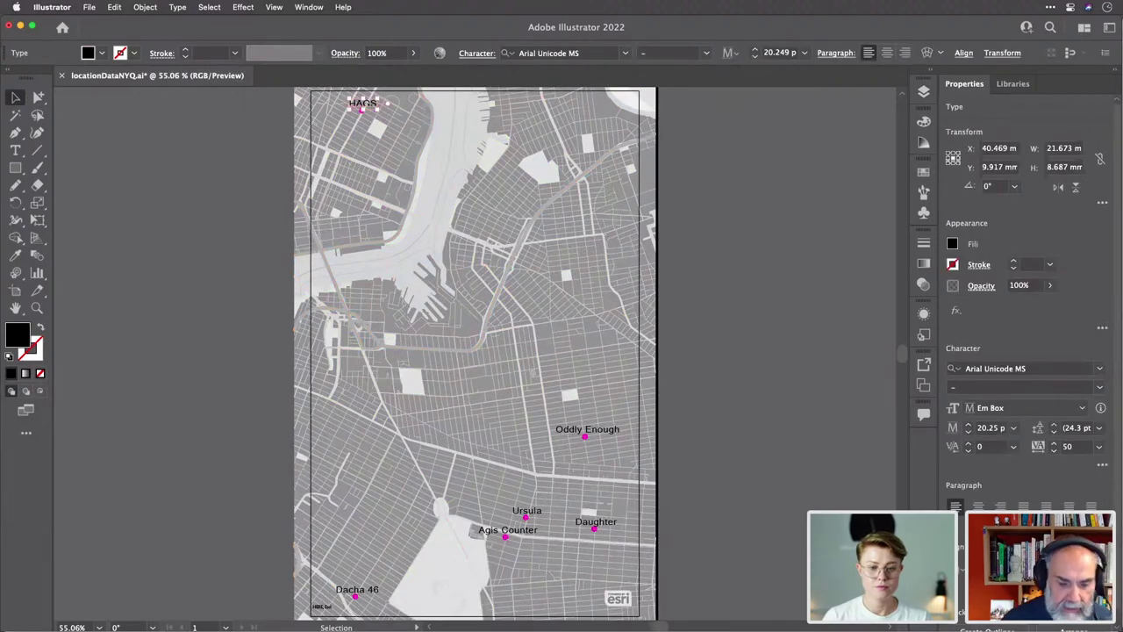
{"action": "left_click", "coordinate": [217, 7]}
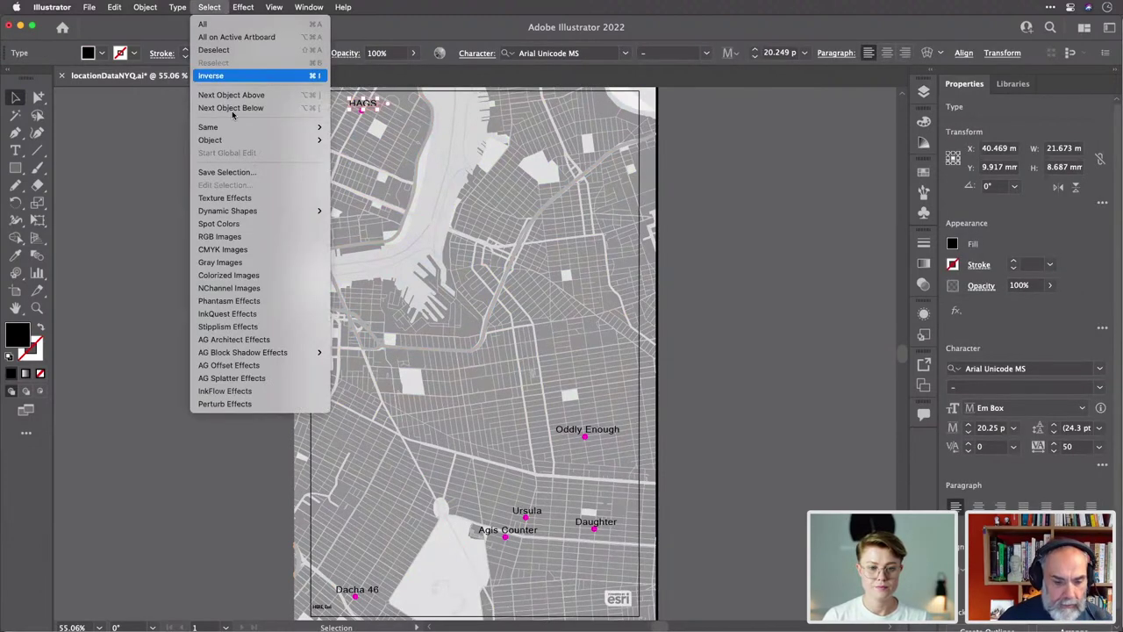
{"action": "mouse_move", "coordinate": [236, 130]}
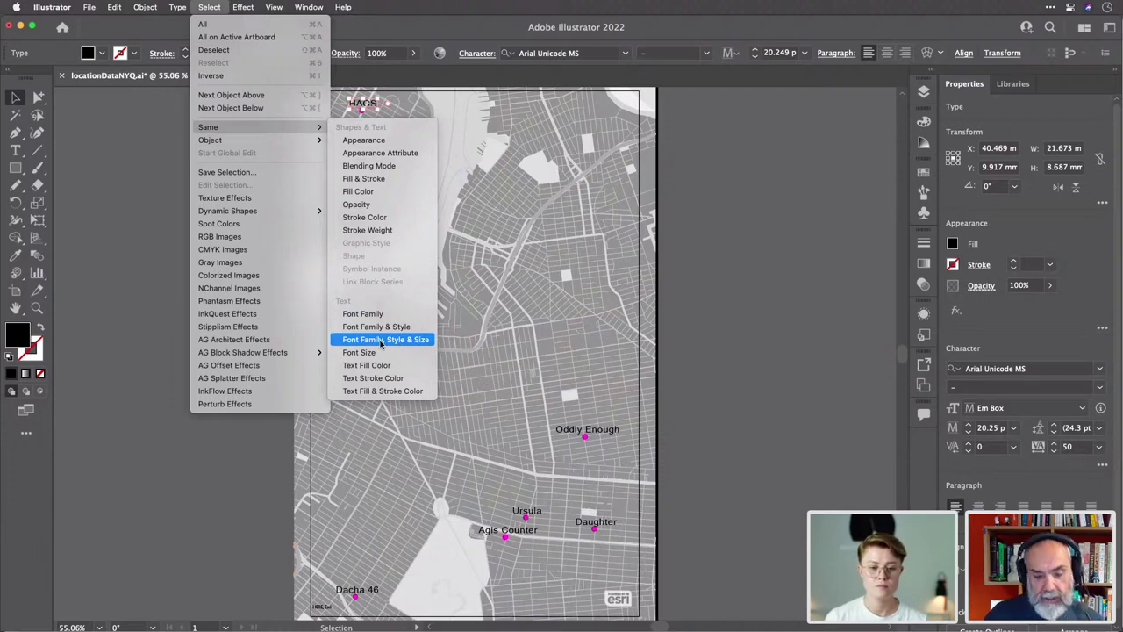
{"action": "left_click", "coordinate": [379, 340]}
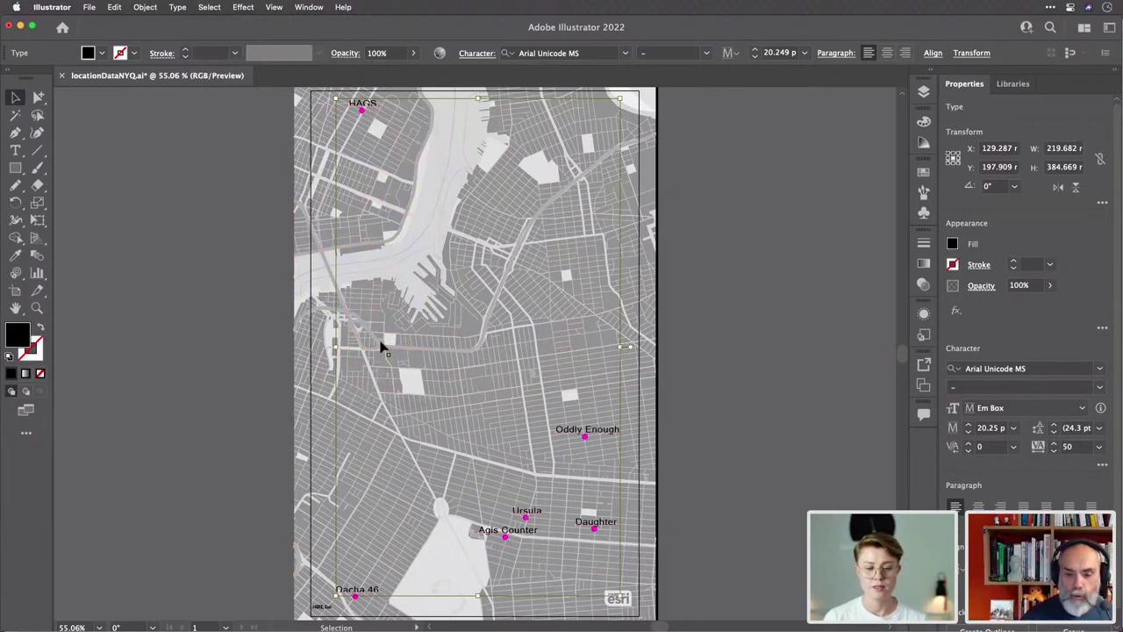
{"action": "left_click", "coordinate": [594, 52]}
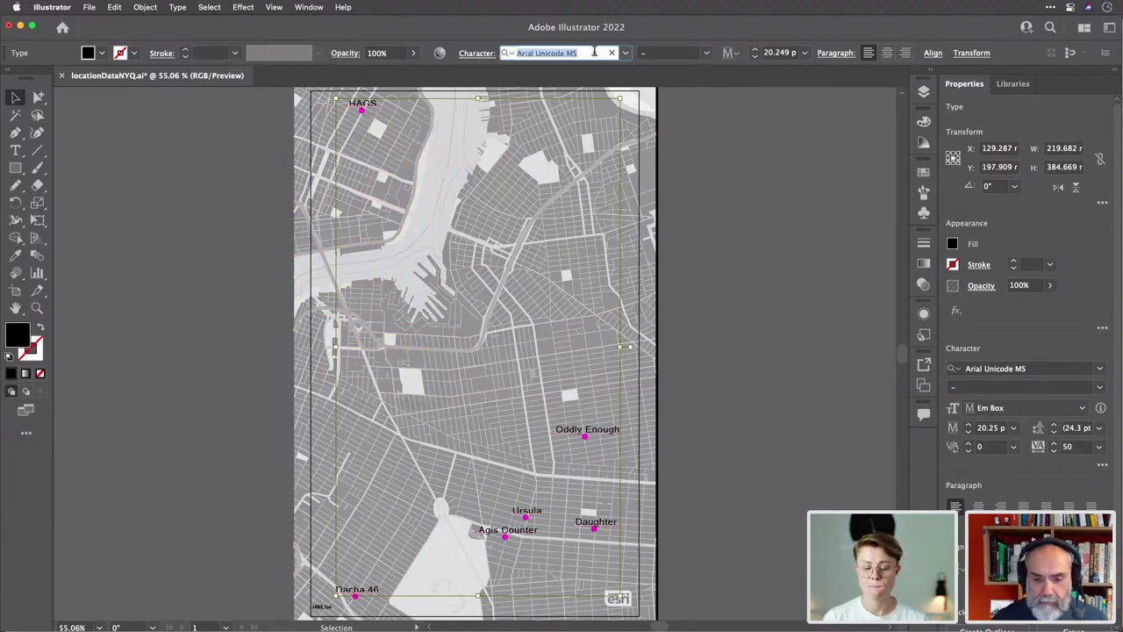
{"action": "type", "text": "Gilbert"}
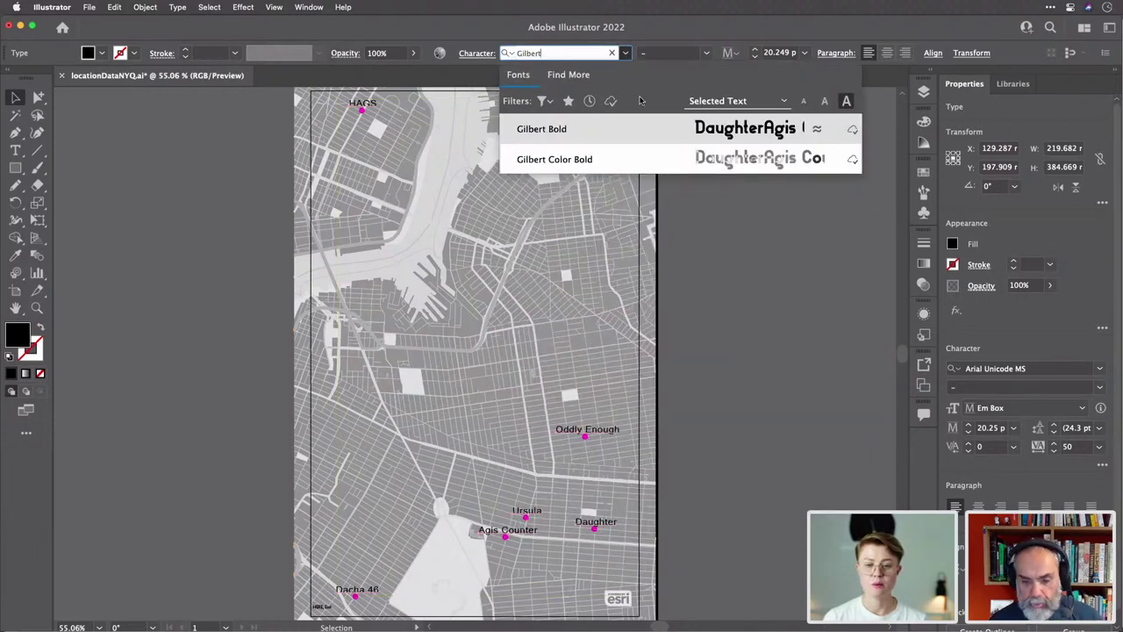
{"action": "left_click", "coordinate": [639, 161]}
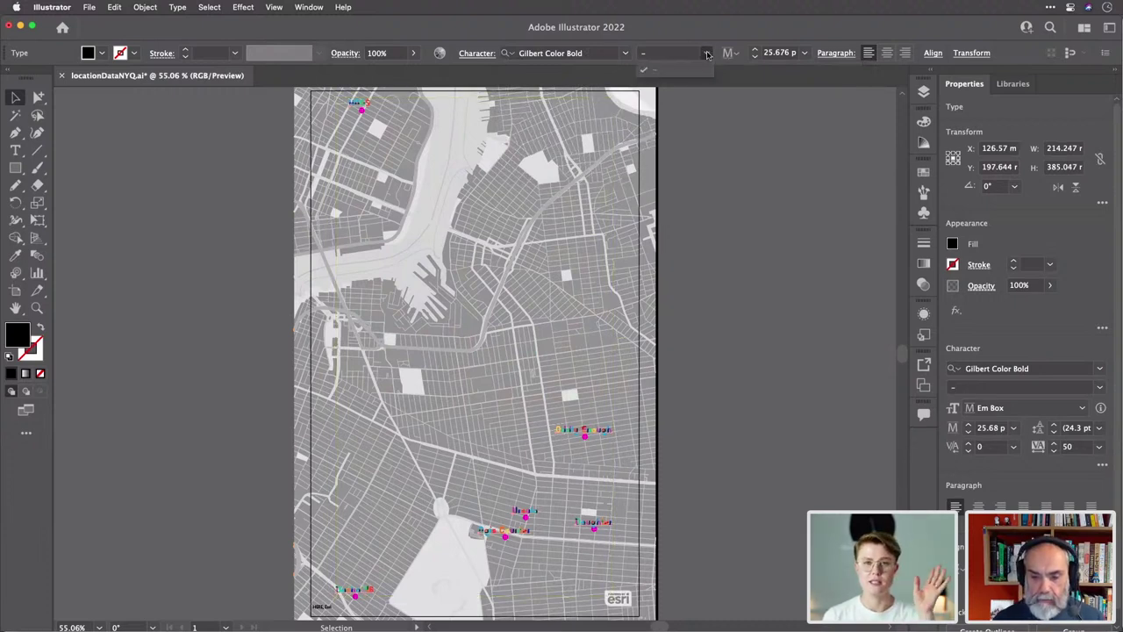
{"action": "left_click", "coordinate": [654, 54]}
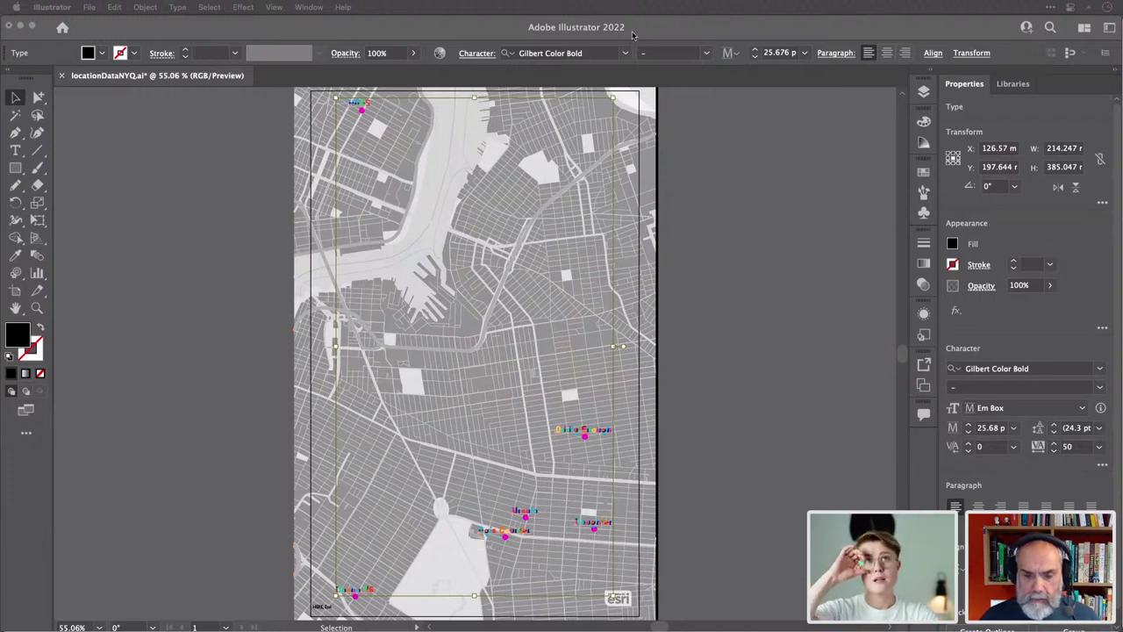
{"action": "left_click", "coordinate": [1101, 389]}
{"action": "left_click", "coordinate": [1101, 388]}
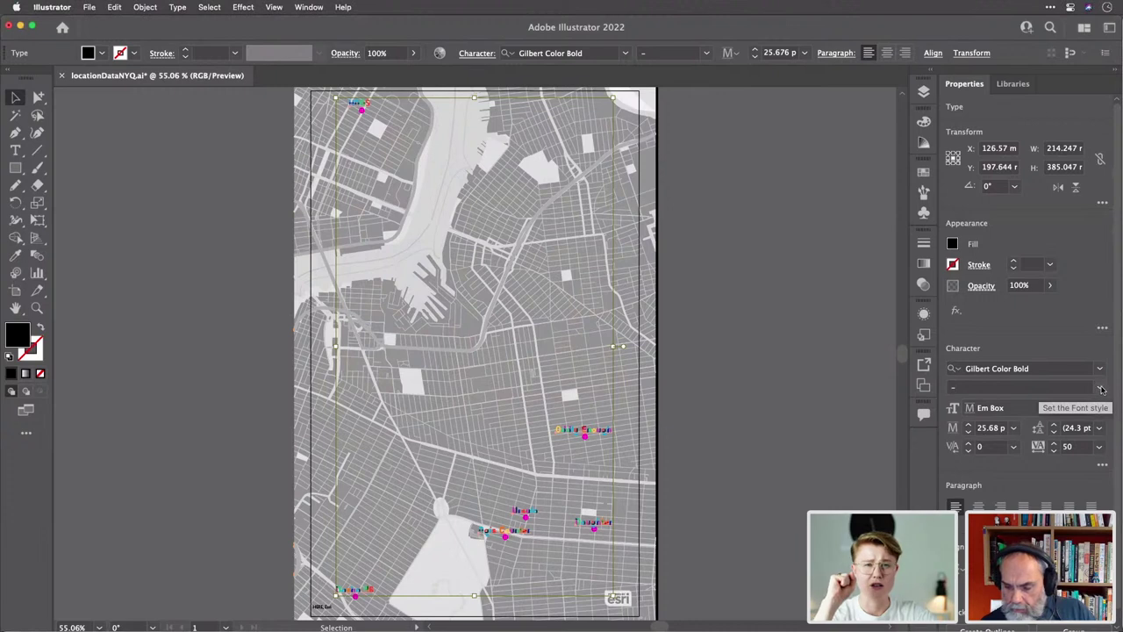
{"action": "left_click", "coordinate": [1100, 388]}
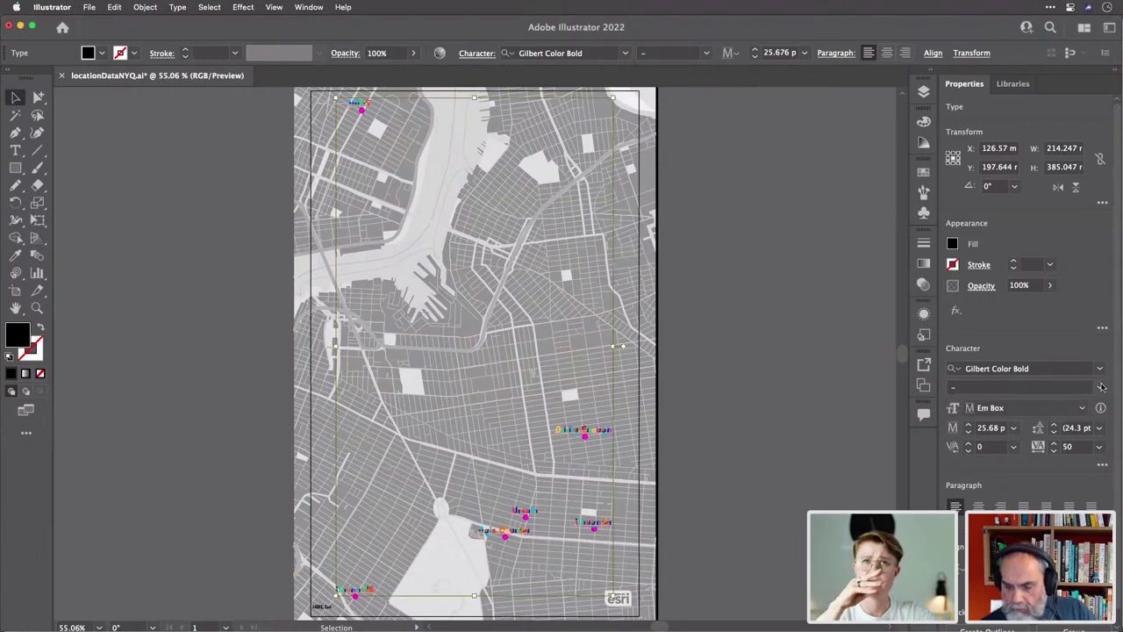
{"action": "left_click", "coordinate": [715, 316]}
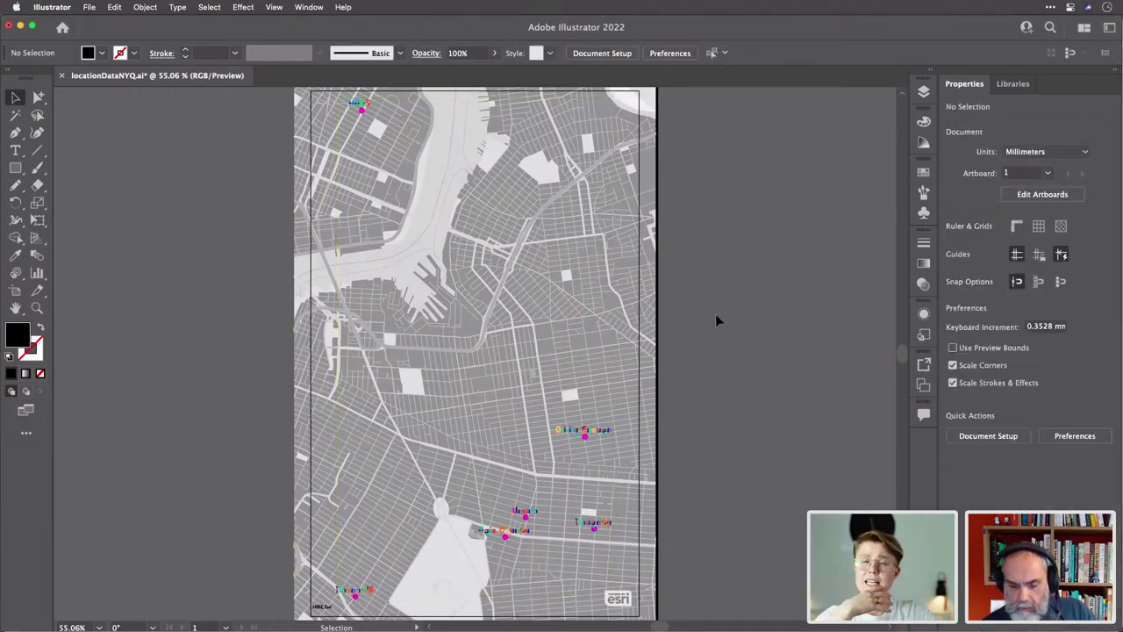
{"action": "left_click", "coordinate": [360, 105]}
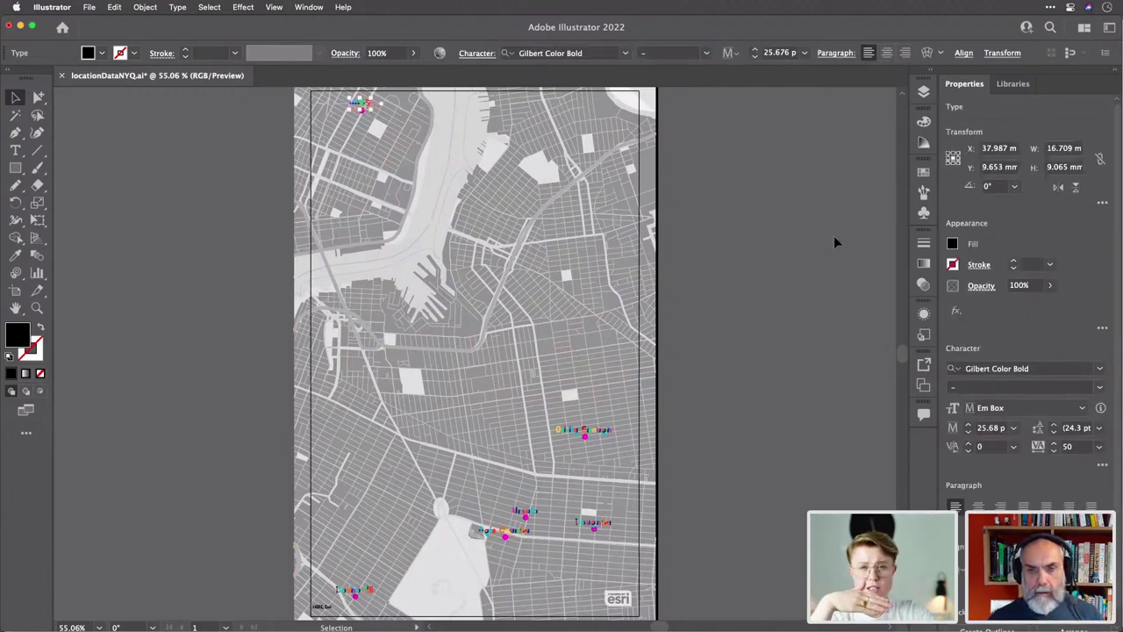
{"action": "left_click", "coordinate": [803, 250]}
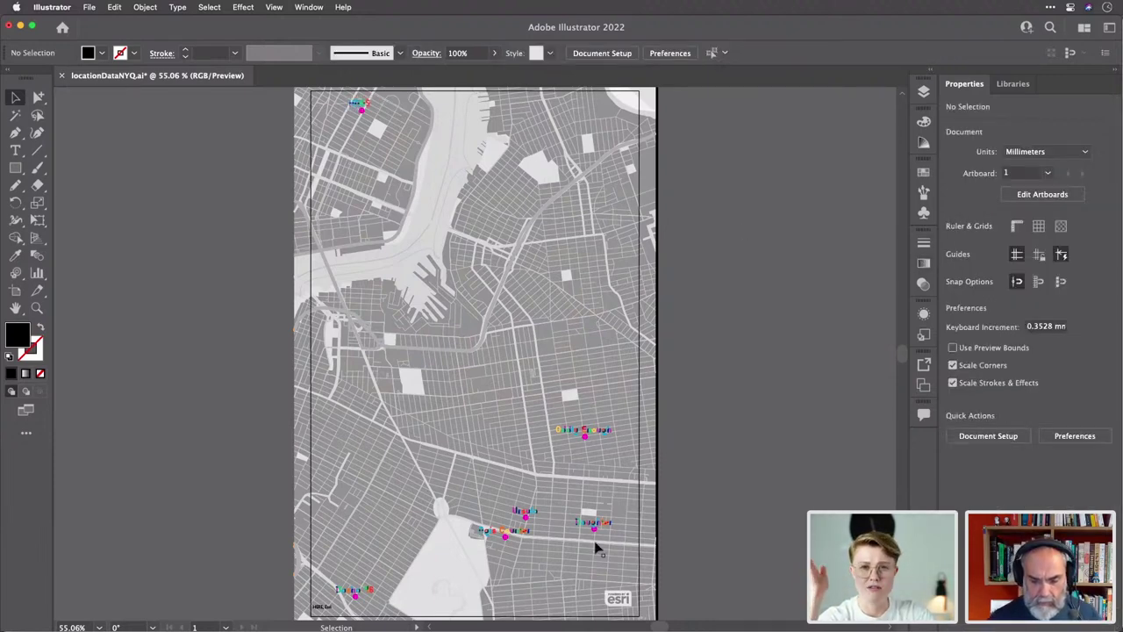
{"action": "scroll", "coordinate": [595, 548], "scroll_direction": "up", "scroll_amount": 10}
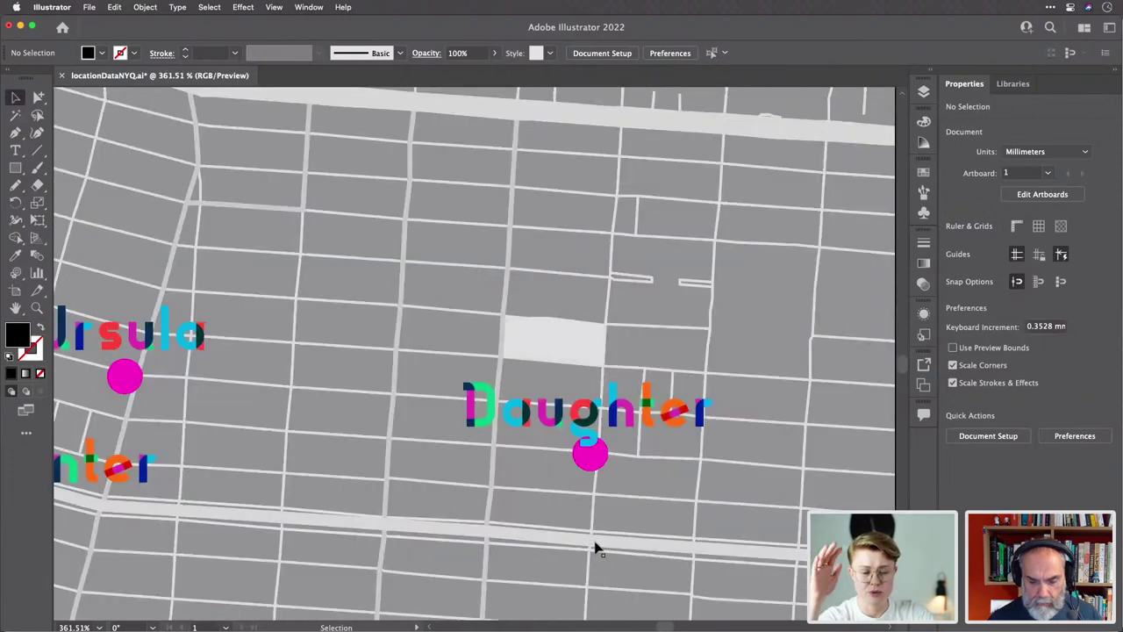
{"action": "scroll", "coordinate": [595, 548], "scroll_direction": "down", "scroll_amount": 8}
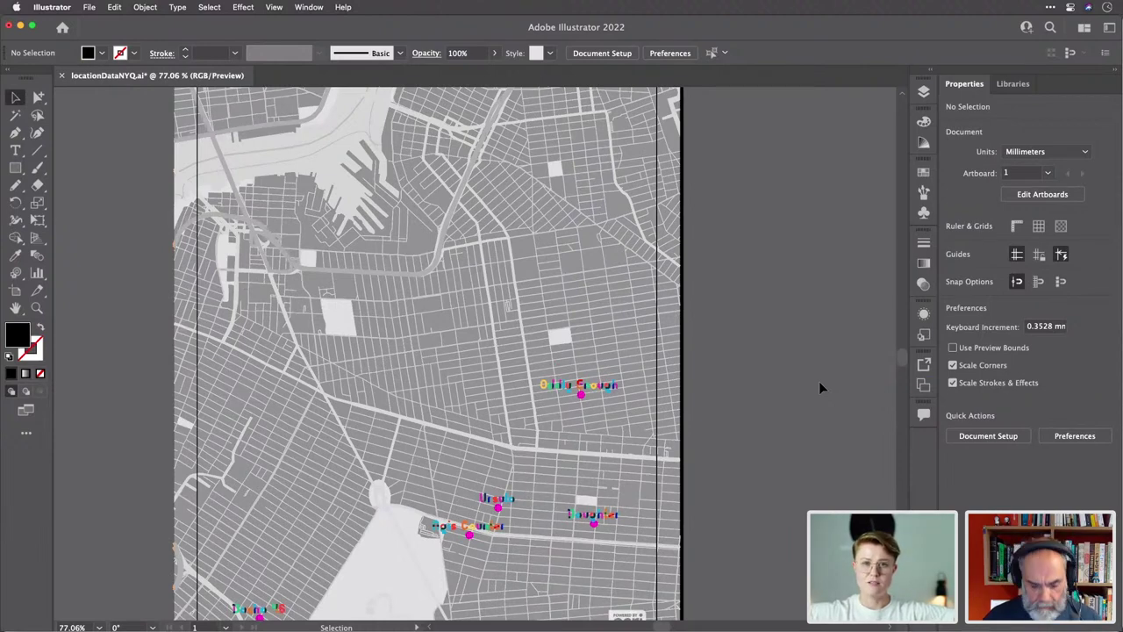
{"action": "key", "text": "super+0"}
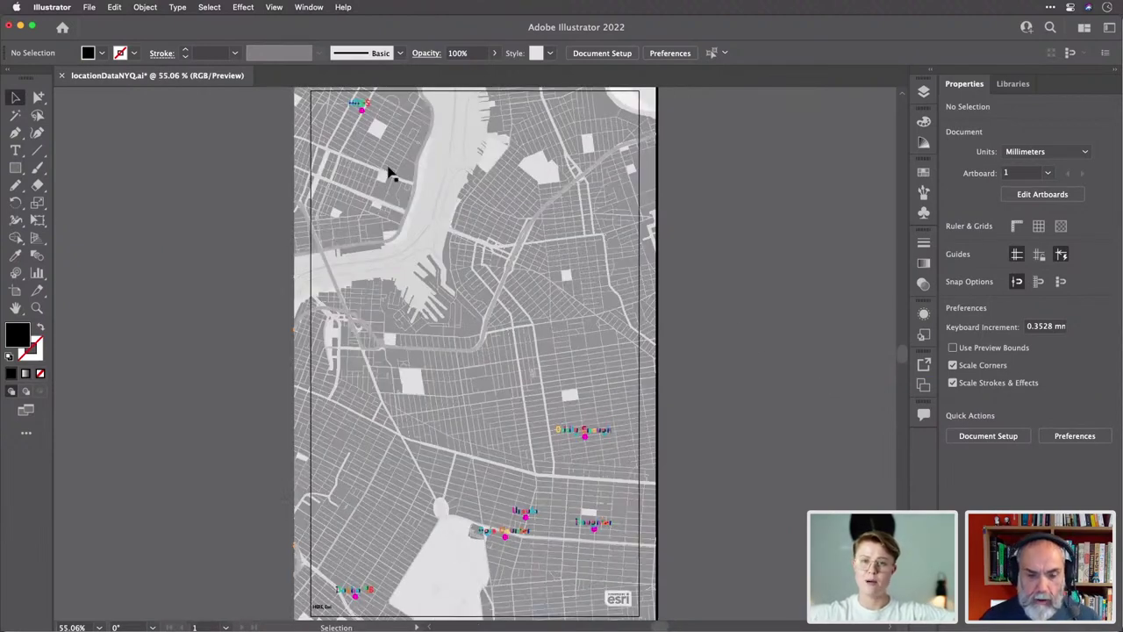
{"action": "left_click", "coordinate": [360, 103]}
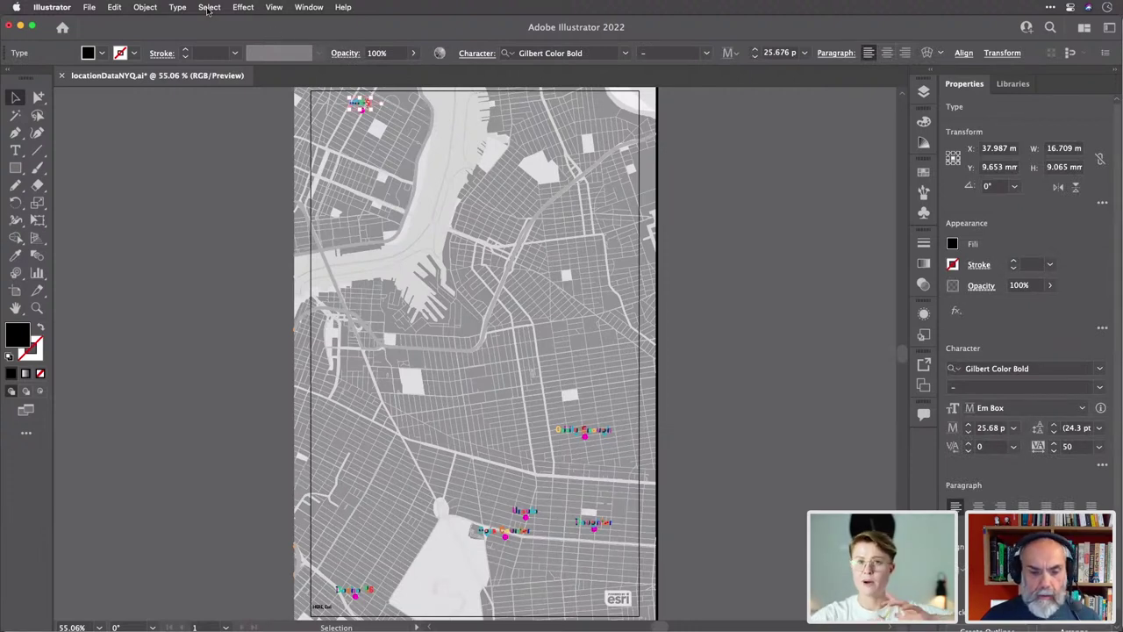
{"action": "left_click", "coordinate": [775, 272]}
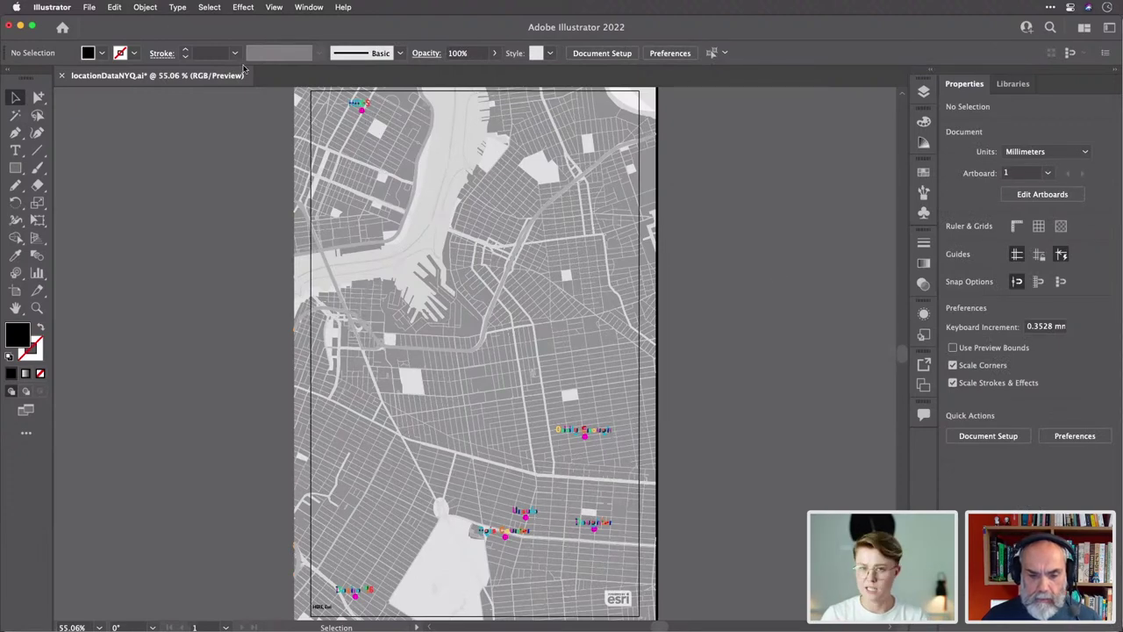
{"action": "left_click", "coordinate": [209, 7]}
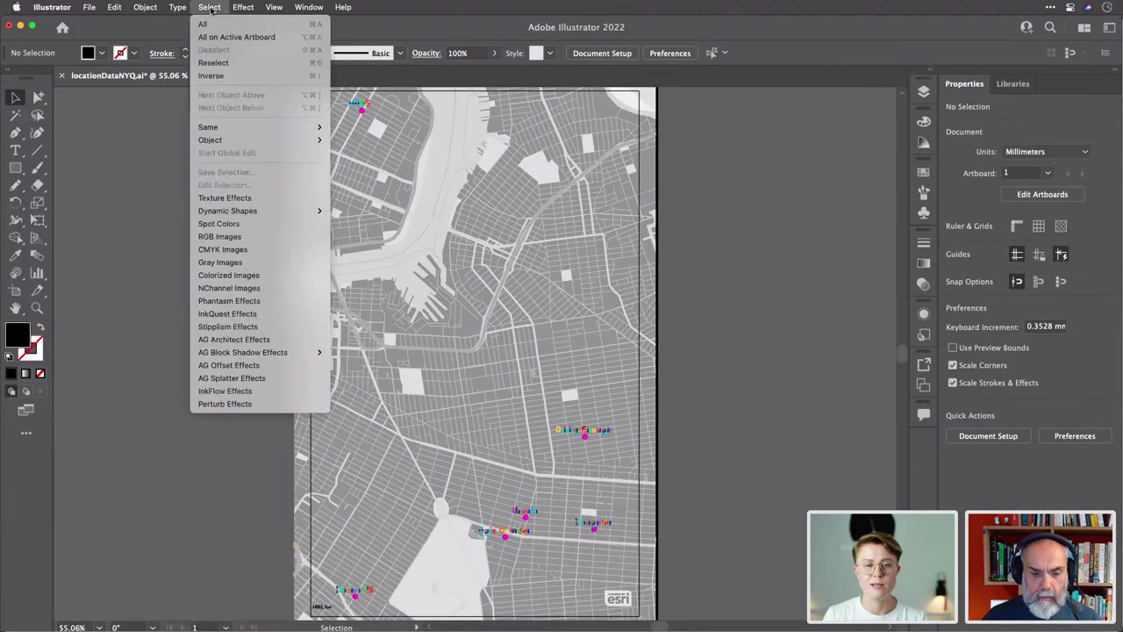
{"action": "left_click", "coordinate": [232, 64]}
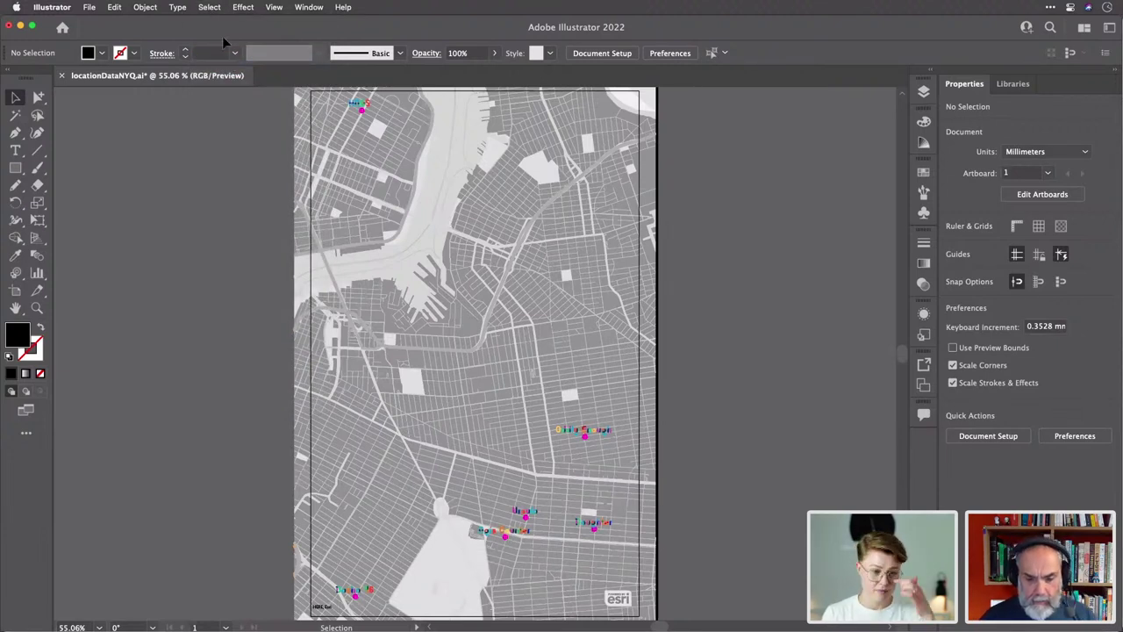
Select all labels matching the HAGS label's font family, style and size, set their font size to 36 pt, and deselect them.
{"action": "left_click", "coordinate": [358, 105]}
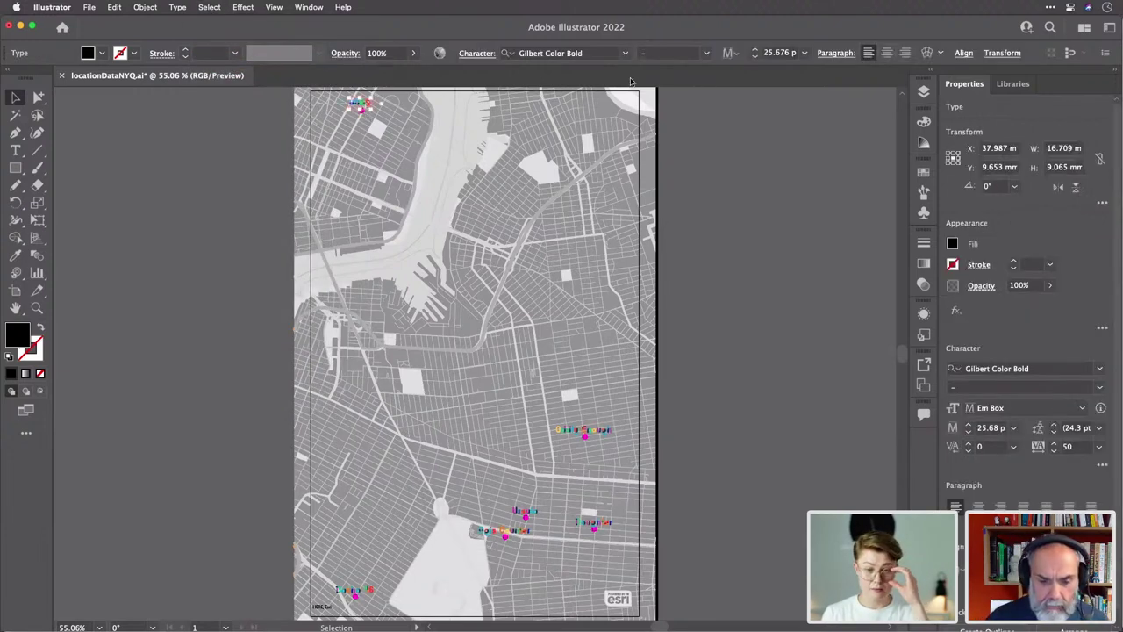
{"action": "left_click", "coordinate": [673, 52]}
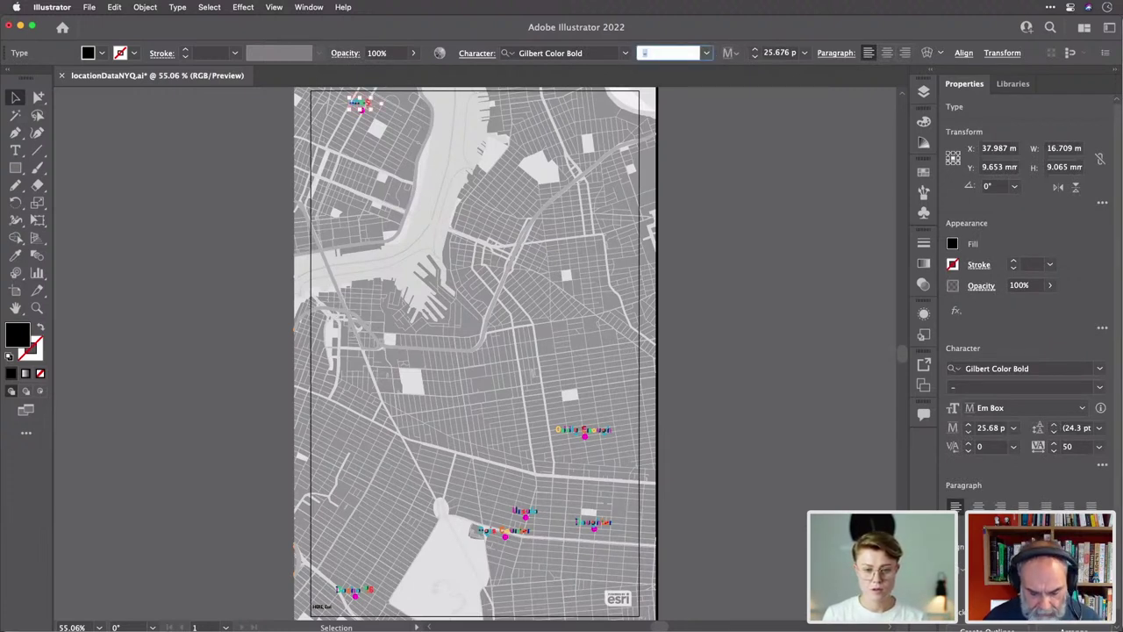
{"action": "key", "text": "Escape"}
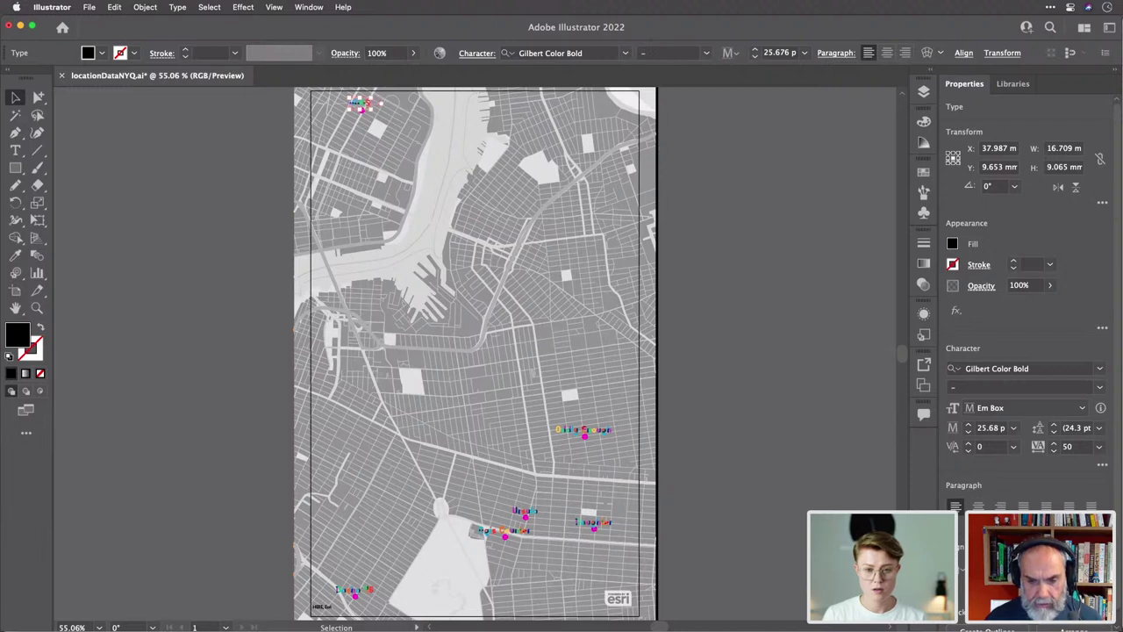
{"action": "left_click", "coordinate": [804, 54]}
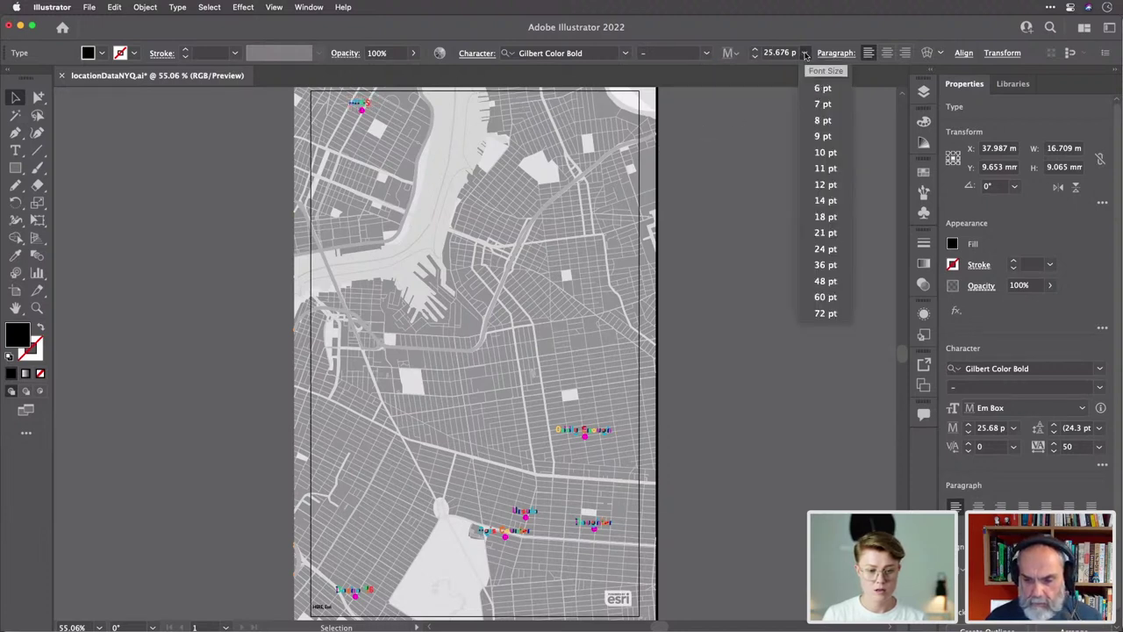
{"action": "left_click", "coordinate": [805, 53]}
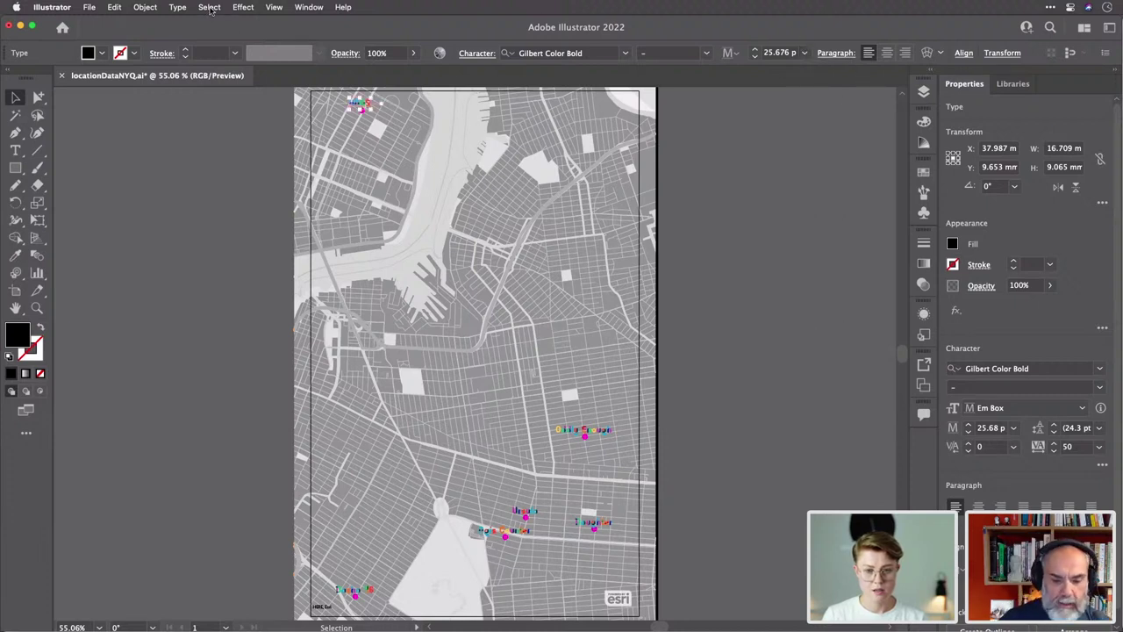
{"action": "left_click", "coordinate": [210, 8]}
{"action": "mouse_move", "coordinate": [254, 138]}
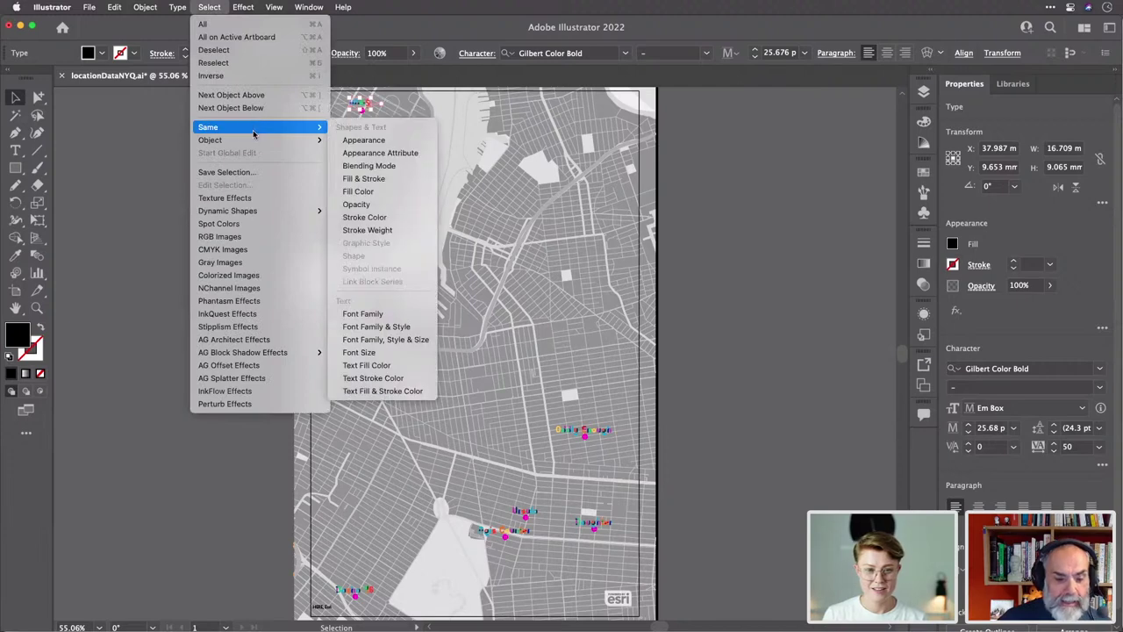
{"action": "left_click", "coordinate": [411, 343]}
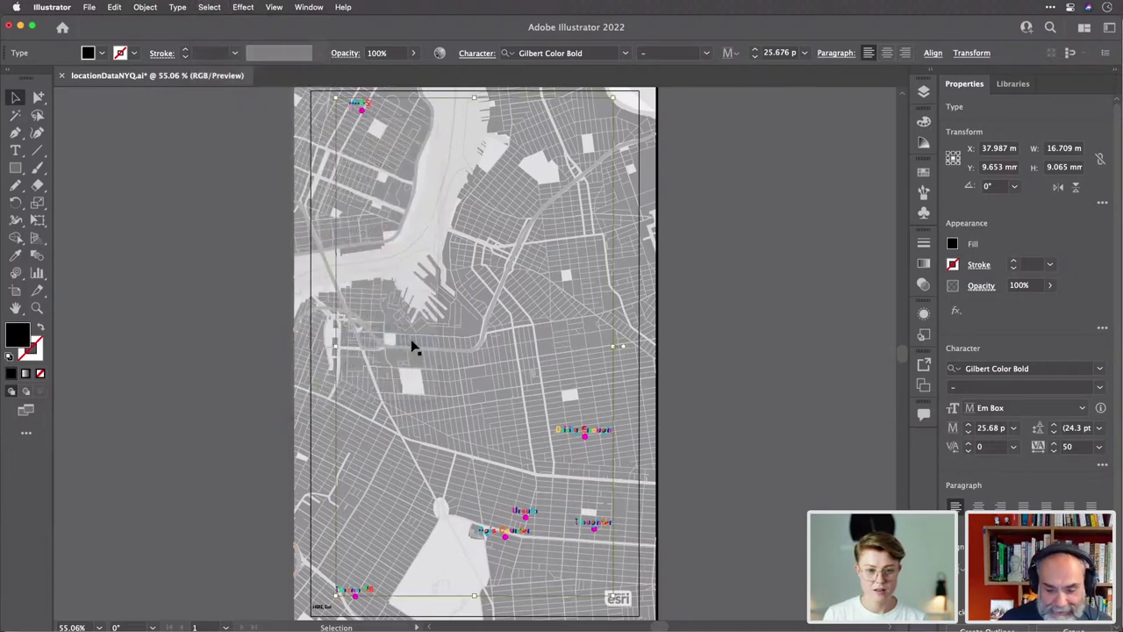
{"action": "left_click", "coordinate": [804, 54]}
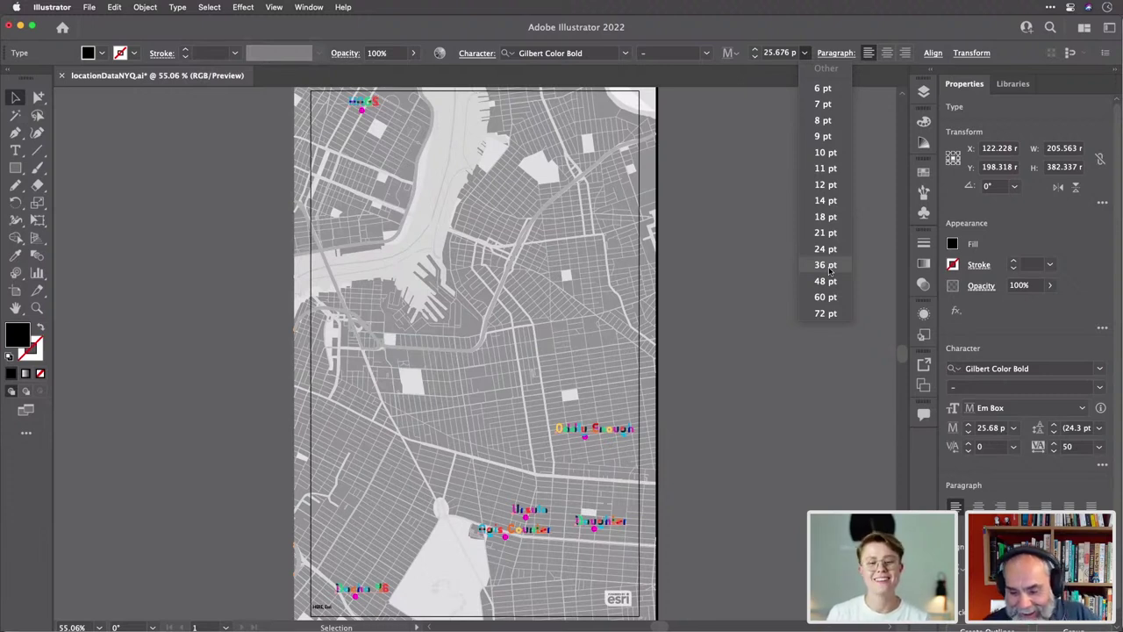
{"action": "left_click", "coordinate": [826, 265]}
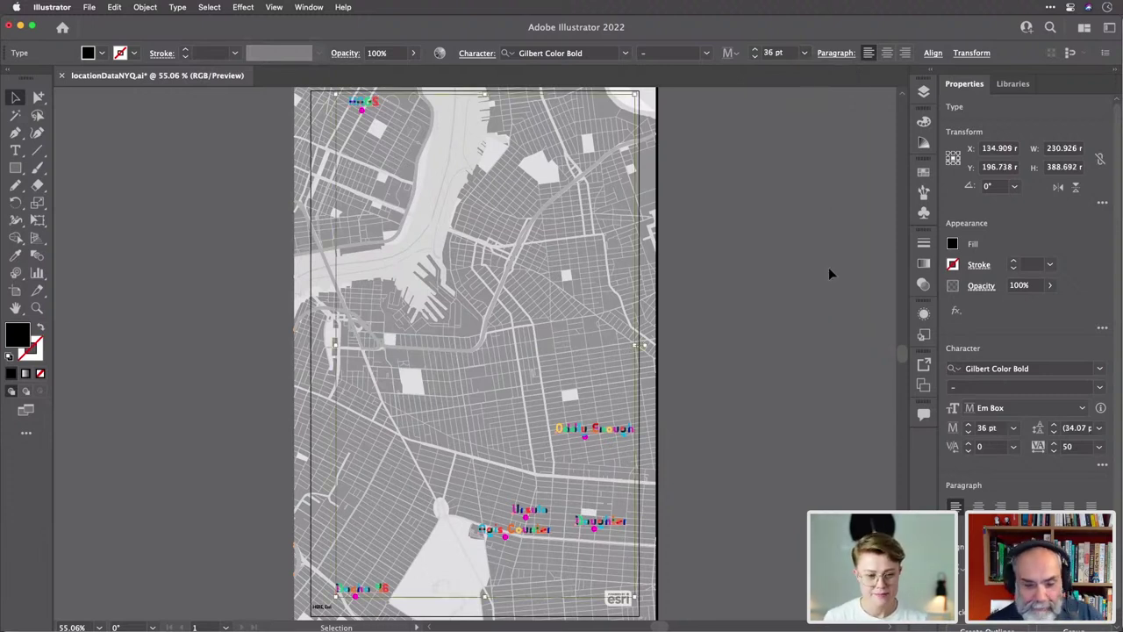
{"action": "left_click", "coordinate": [721, 435]}
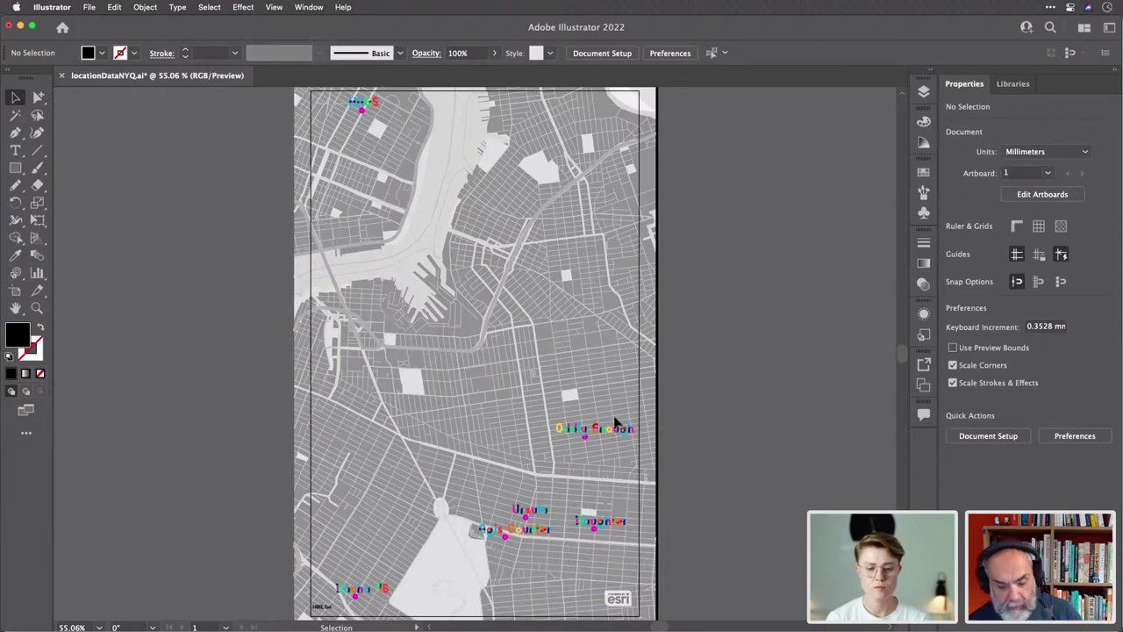
Select all labels matching the Ursula label's font family, style and size, and nudge them up about 1.4 mm.
{"action": "scroll", "coordinate": [521, 544], "scroll_direction": "up", "scroll_amount": 1}
{"action": "scroll", "coordinate": [519, 547], "scroll_direction": "up", "scroll_amount": 4}
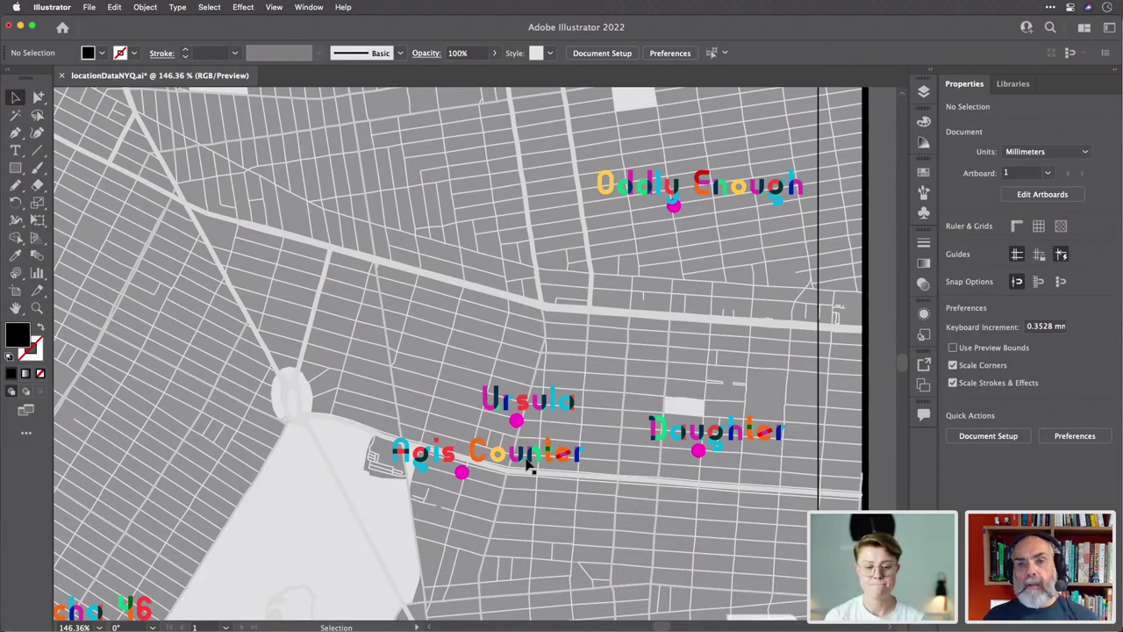
{"action": "left_click", "coordinate": [213, 8]}
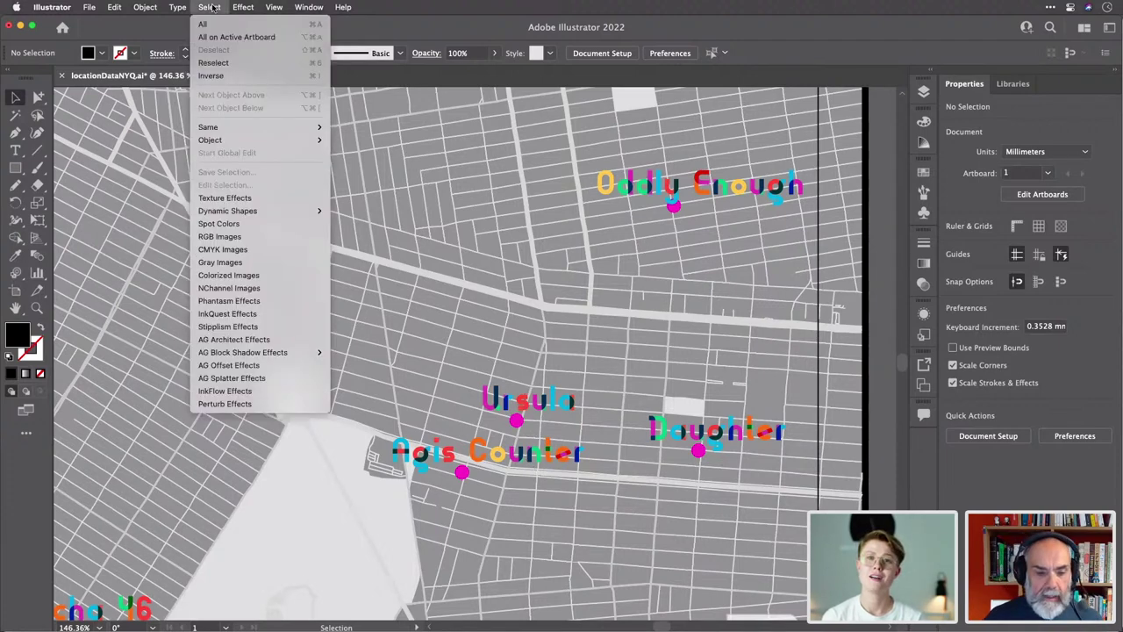
{"action": "left_click", "coordinate": [226, 64]}
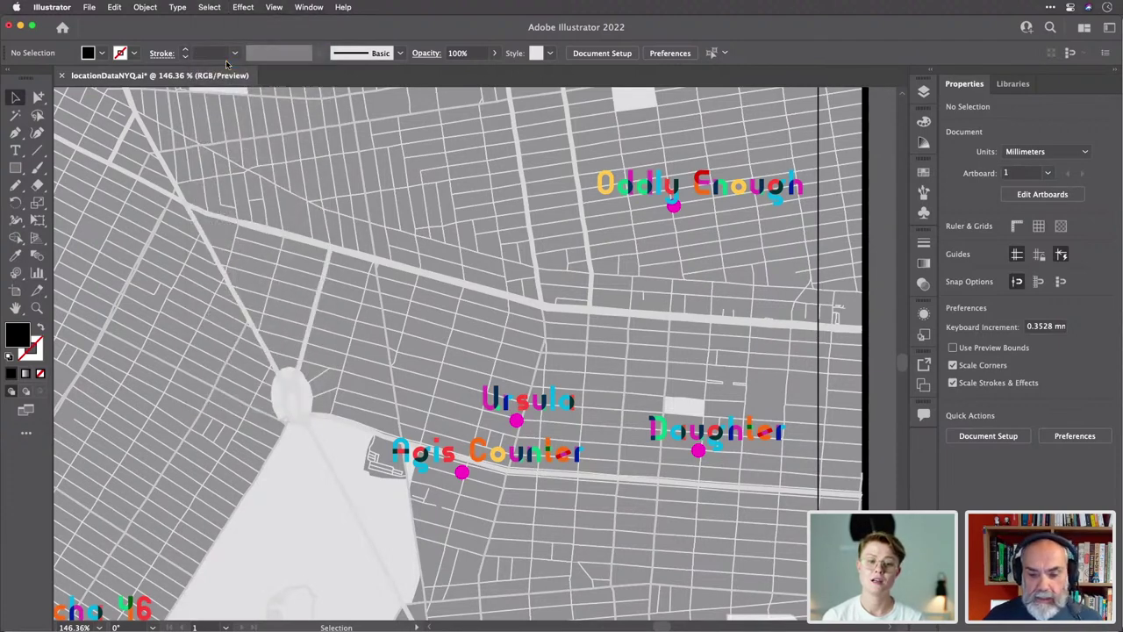
{"action": "left_click", "coordinate": [539, 411]}
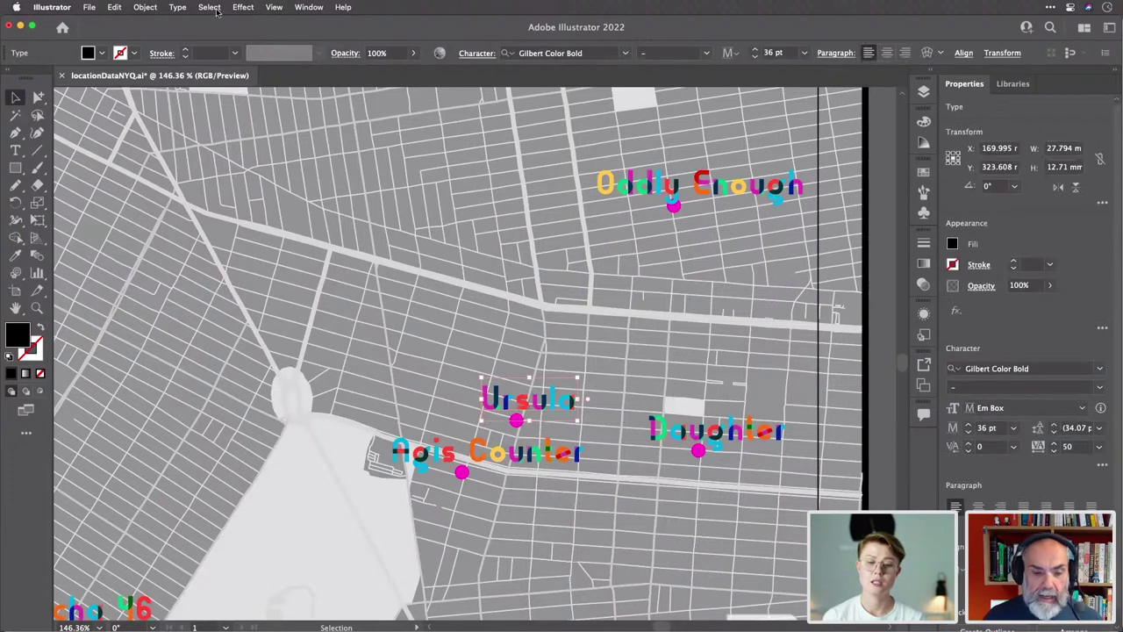
{"action": "left_click", "coordinate": [217, 10]}
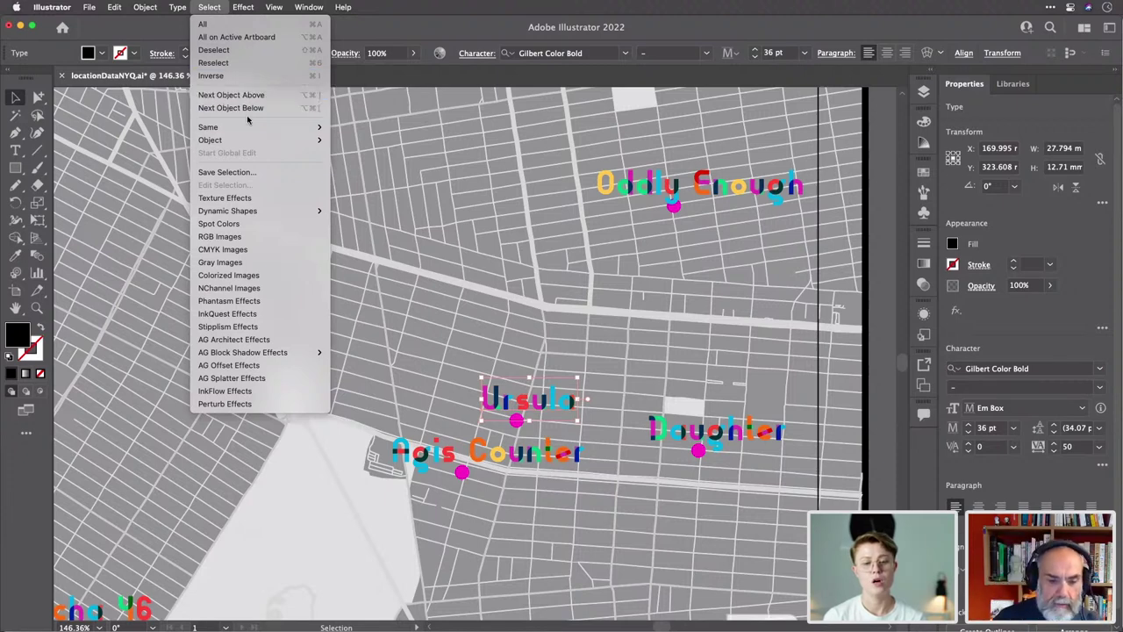
{"action": "mouse_move", "coordinate": [247, 130]}
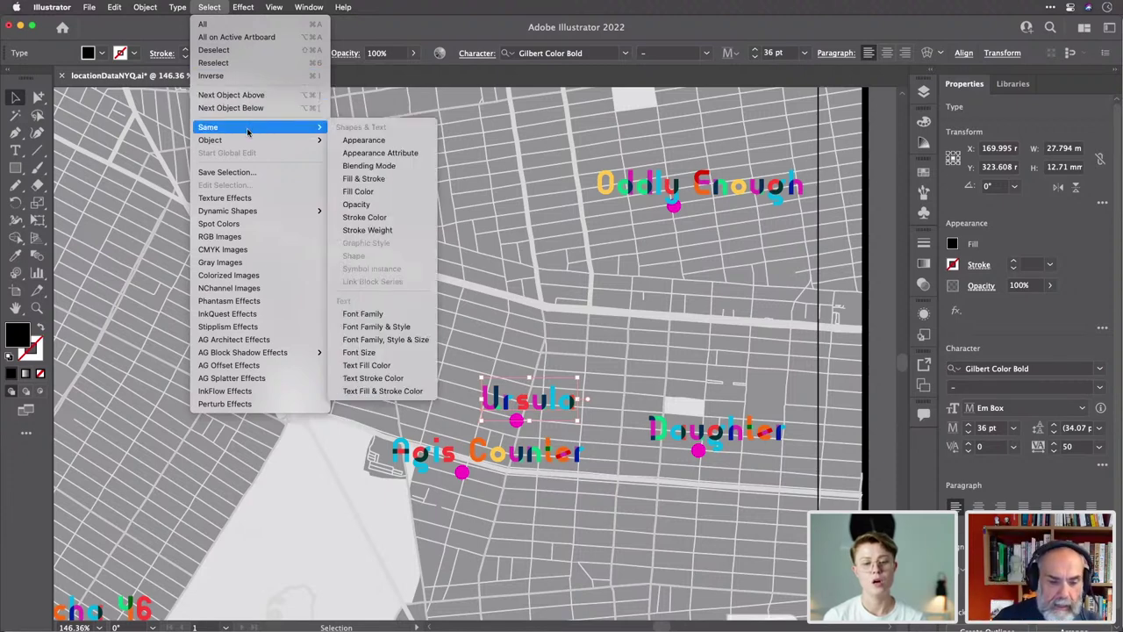
{"action": "left_click", "coordinate": [396, 343]}
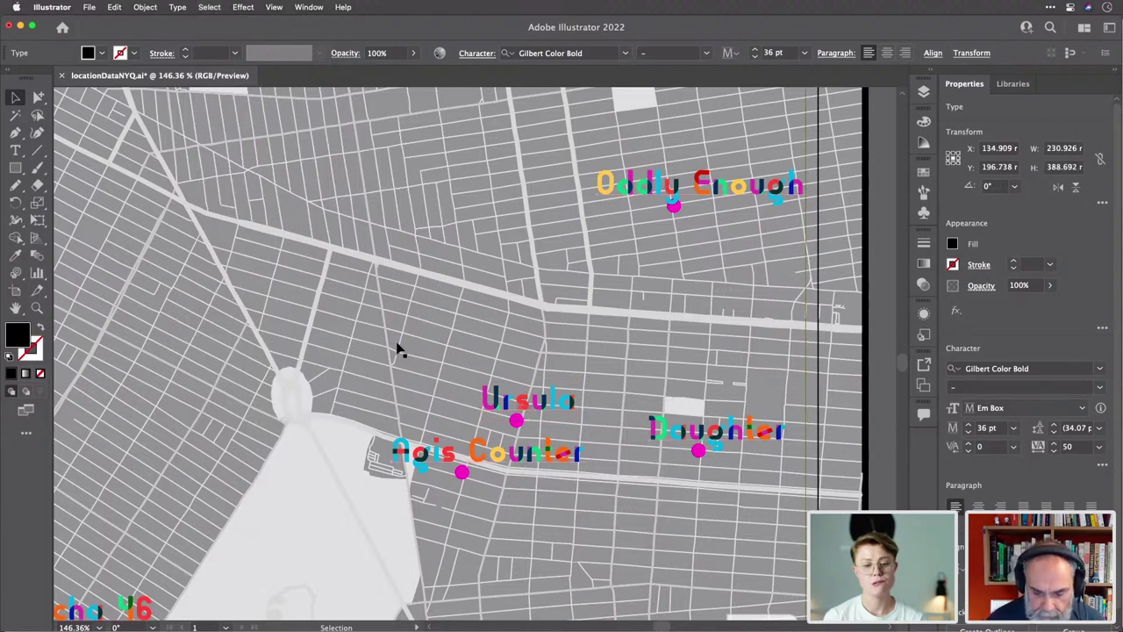
{"action": "key", "text": "Up"}
{"action": "key", "text": "Up"}
{"action": "key", "text": "Up"}
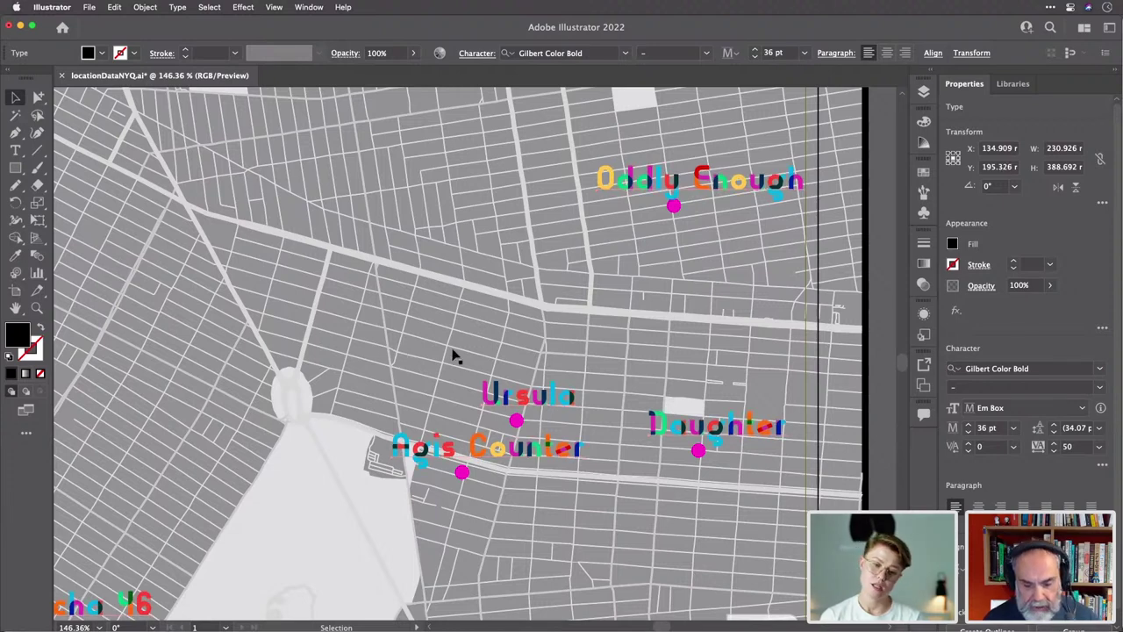
{"action": "key", "text": "Up"}
{"action": "scroll", "coordinate": [435, 376], "scroll_direction": "down", "scroll_amount": 5}
{"action": "scroll", "coordinate": [435, 376], "scroll_direction": "left", "scroll_amount": 2}
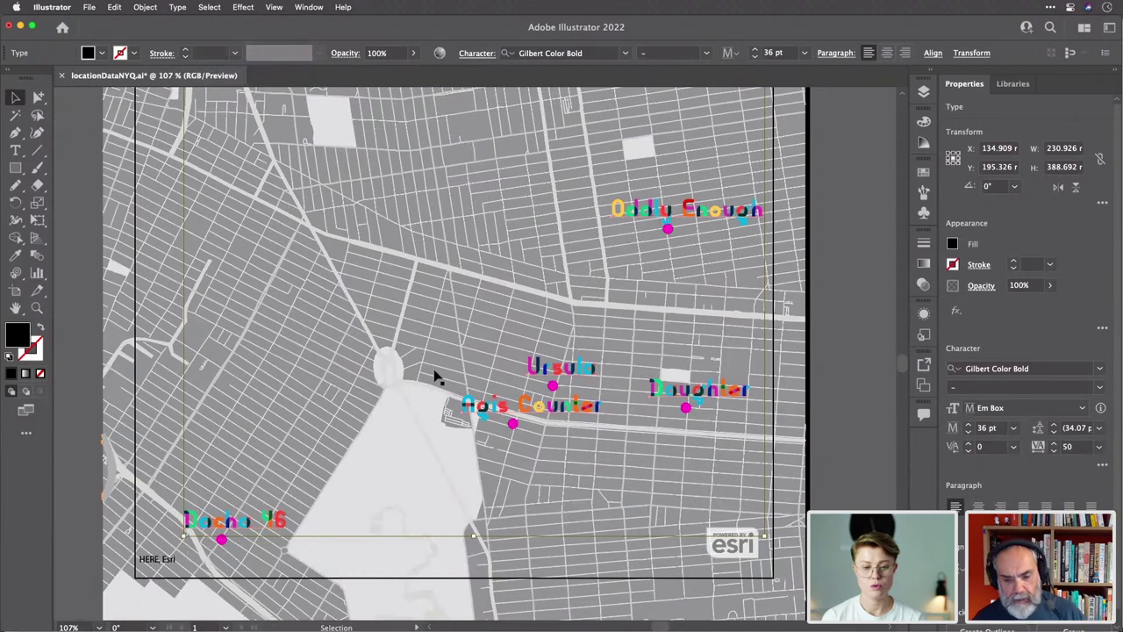
Add a new fill to the appearance of all the selected map labels.
{"action": "key", "text": "a"}
{"action": "key", "text": "v"}
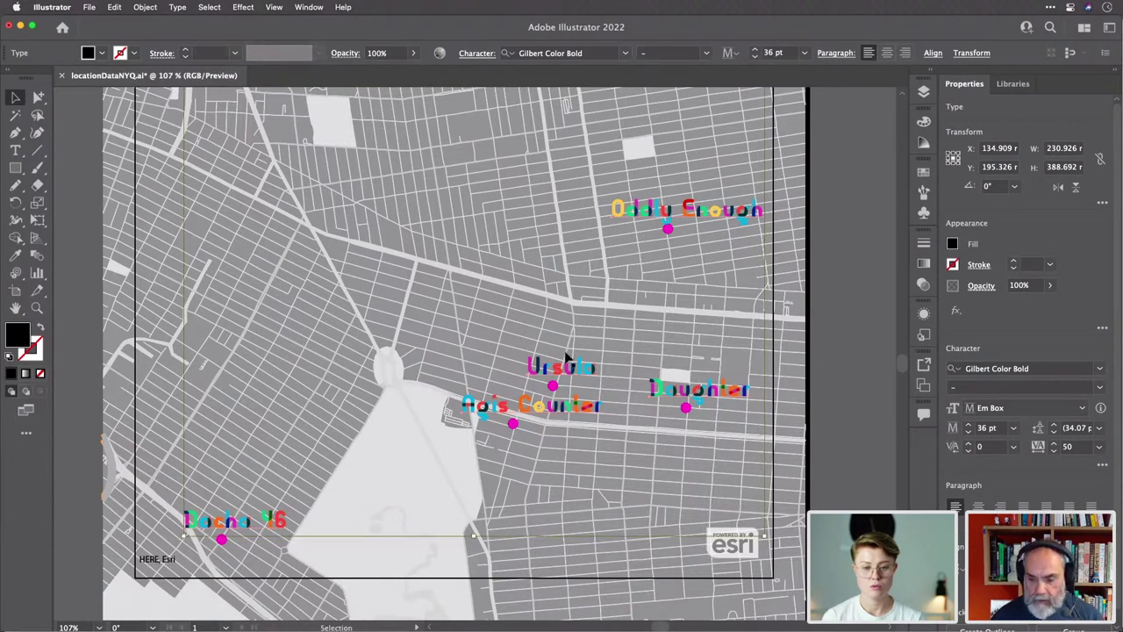
{"action": "left_click", "coordinate": [924, 313]}
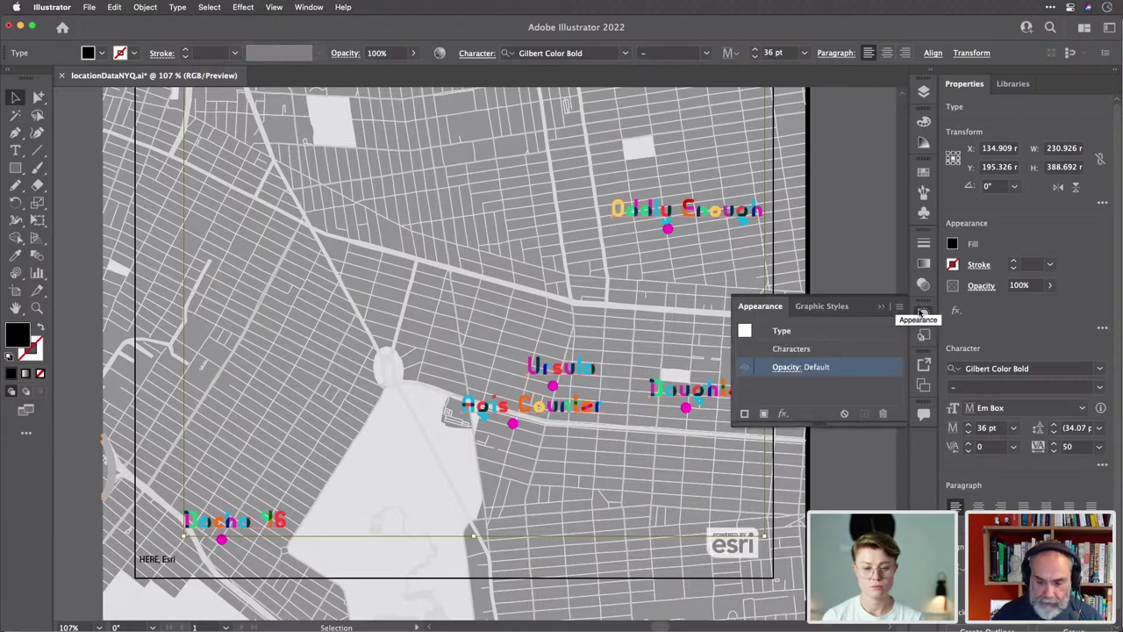
{"action": "key", "text": "super+slash"}
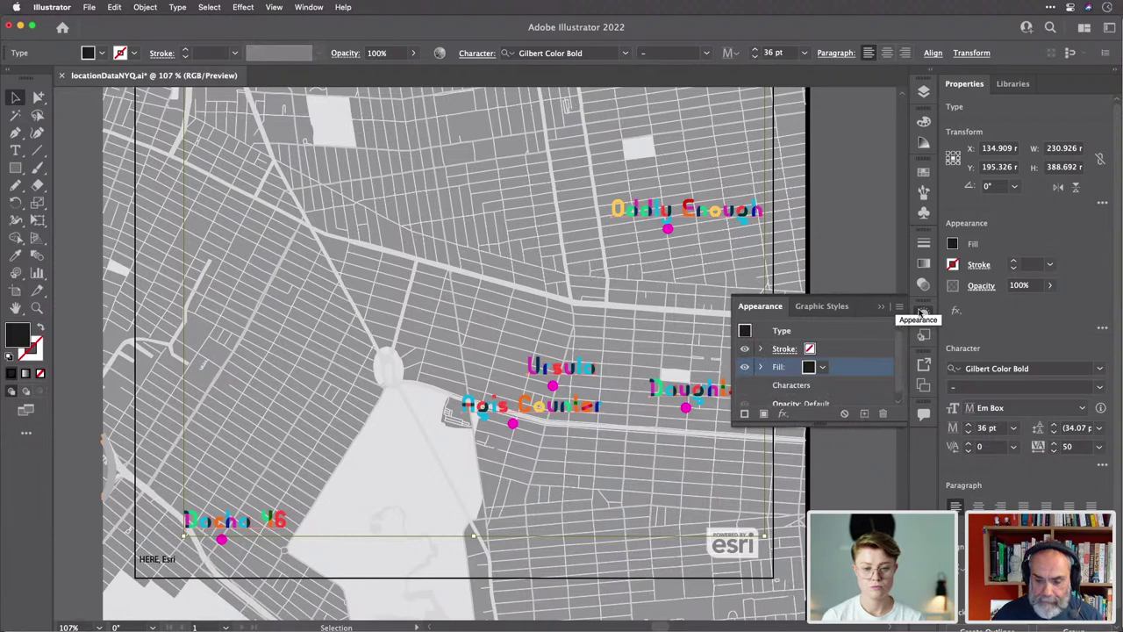
{"action": "left_click", "coordinate": [822, 368]}
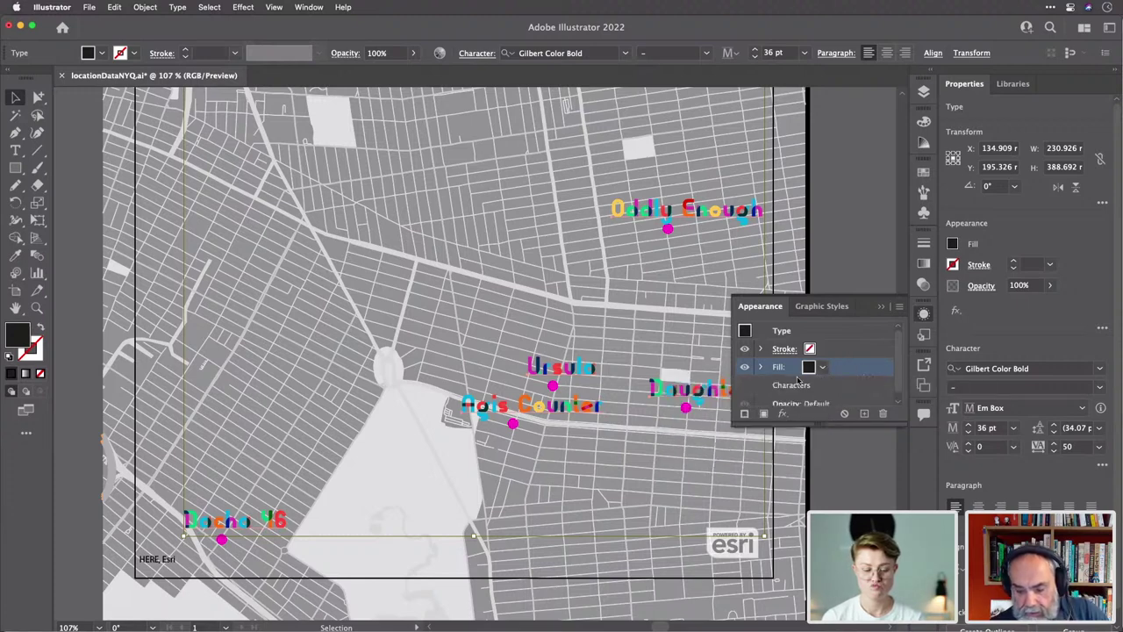
{"action": "left_click", "coordinate": [822, 369]}
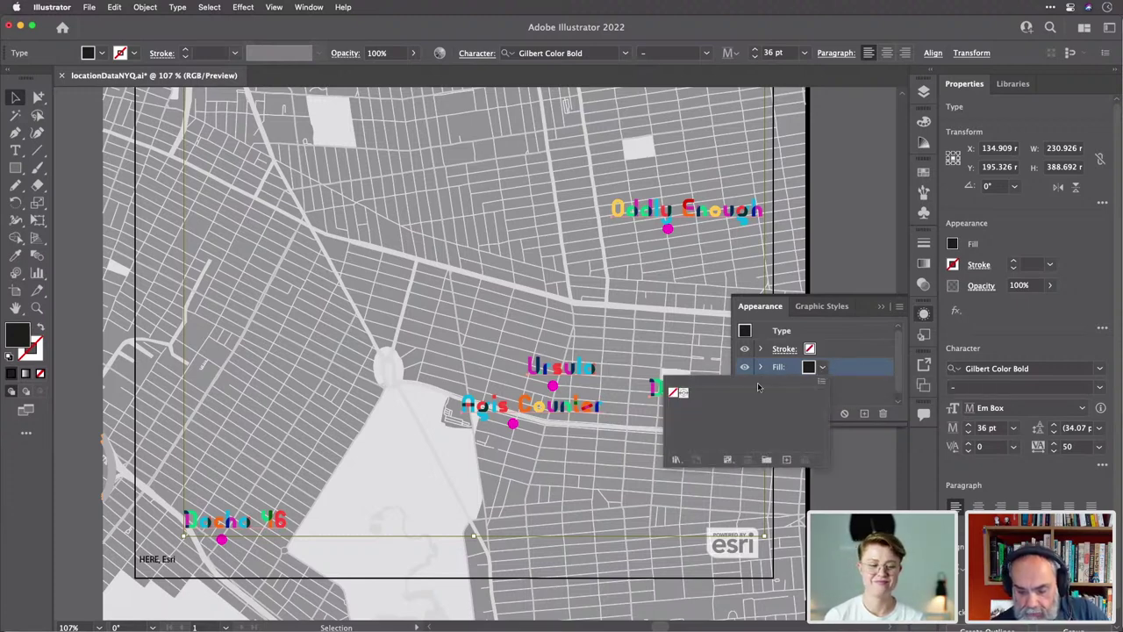
{"action": "left_click", "coordinate": [727, 459]}
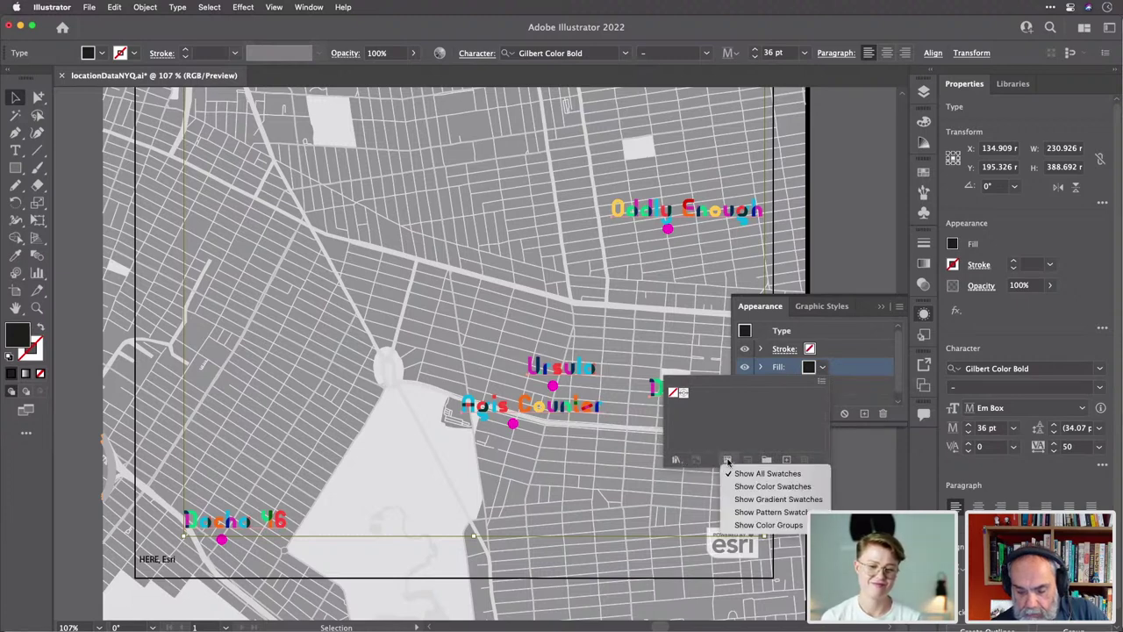
{"action": "key", "text": "Escape"}
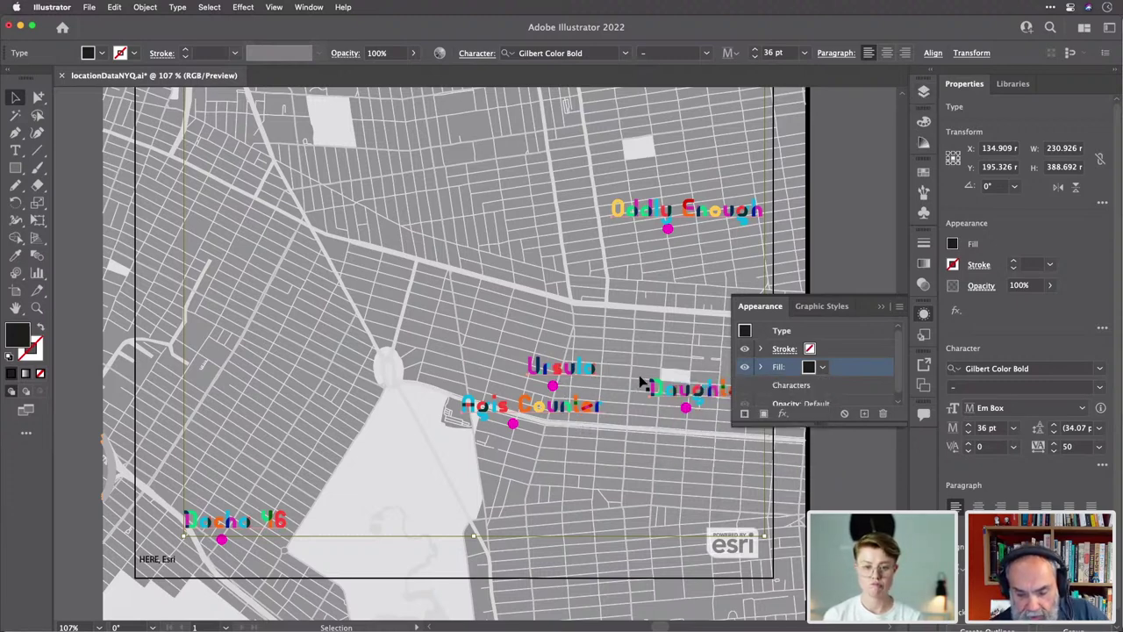
{"action": "left_click", "coordinate": [924, 315]}
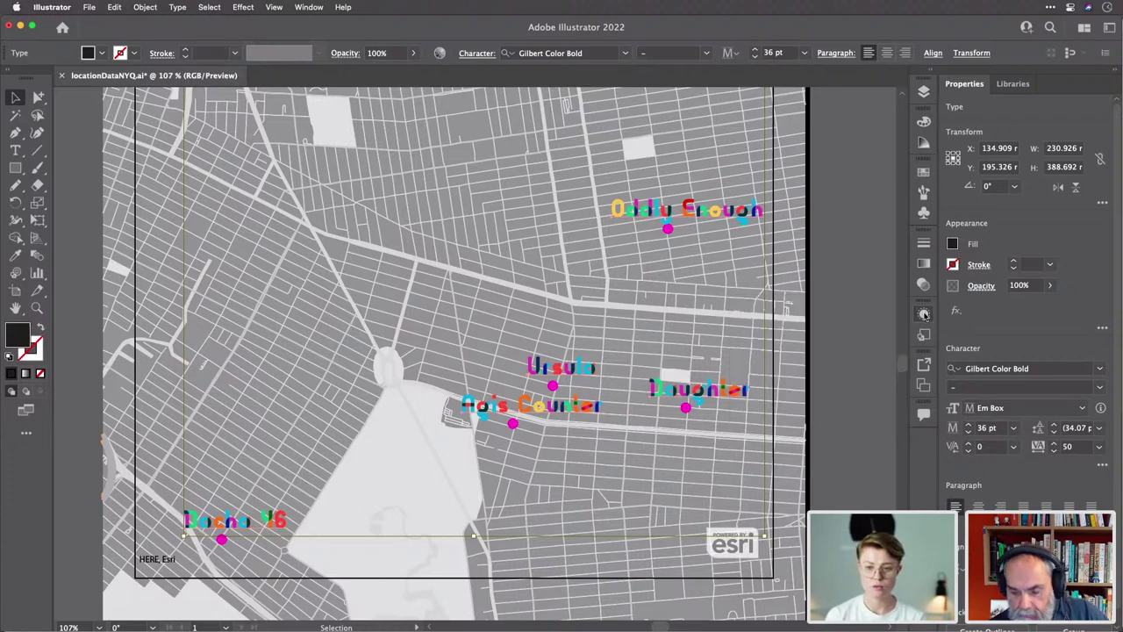
{"action": "left_click", "coordinate": [841, 384]}
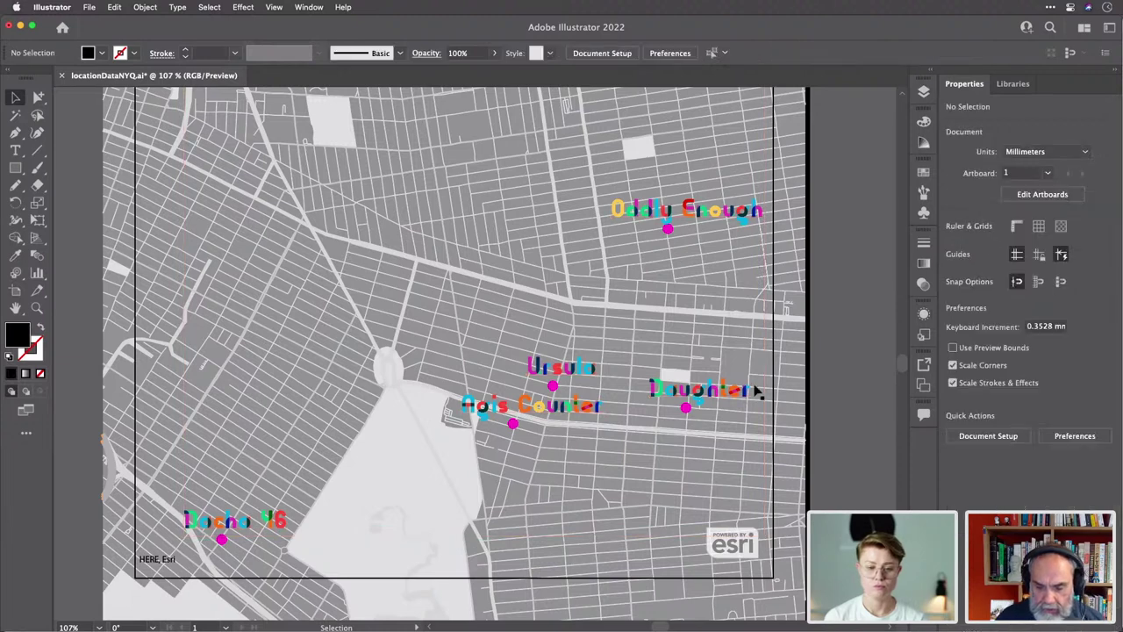
Move the Daughter label's added fill below its Characters in the appearance stacking order.
{"action": "left_click", "coordinate": [733, 392]}
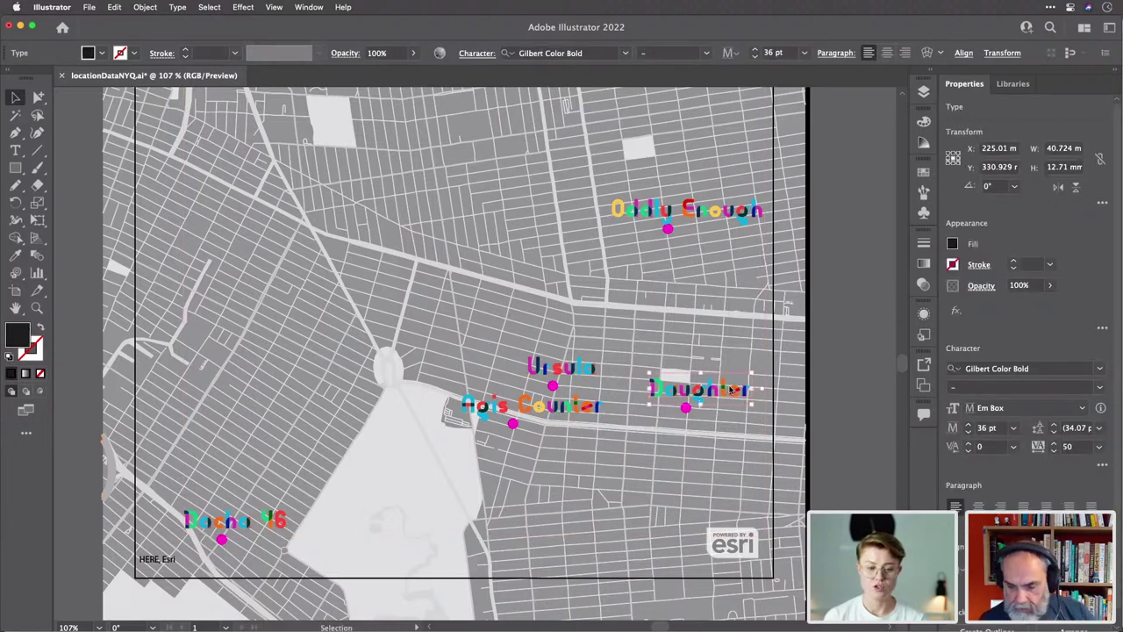
{"action": "left_click", "coordinate": [923, 314]}
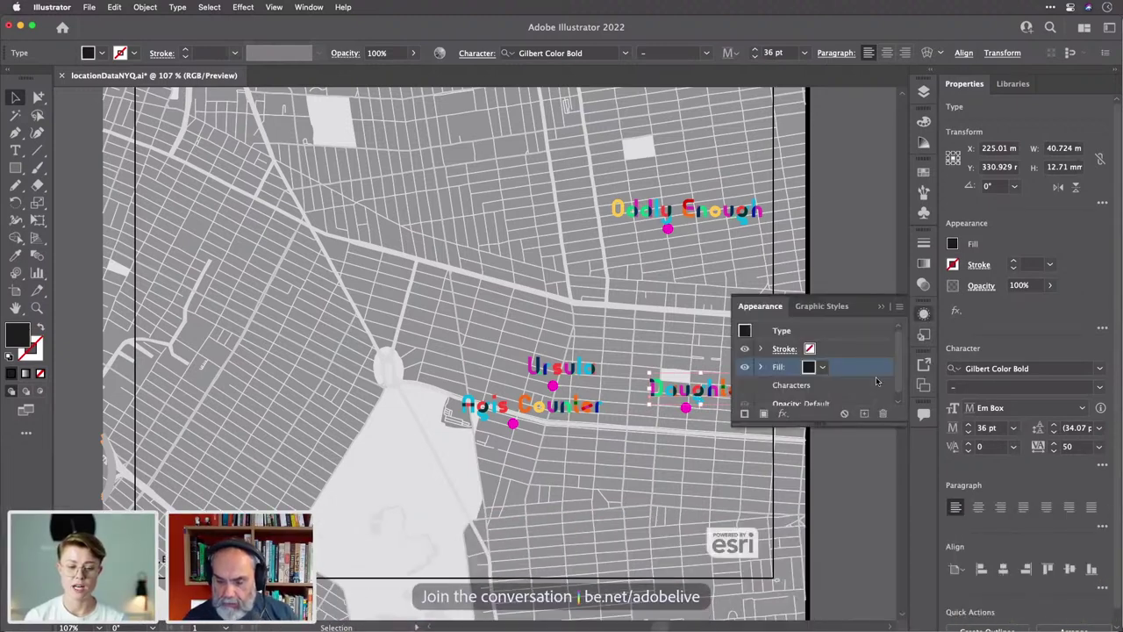
{"action": "mouse_move", "coordinate": [865, 370]}
{"action": "left_mouse_down"}
{"action": "mouse_move", "coordinate": [861, 394]}
{"action": "mouse_move", "coordinate": [851, 391]}
{"action": "left_mouse_up"}
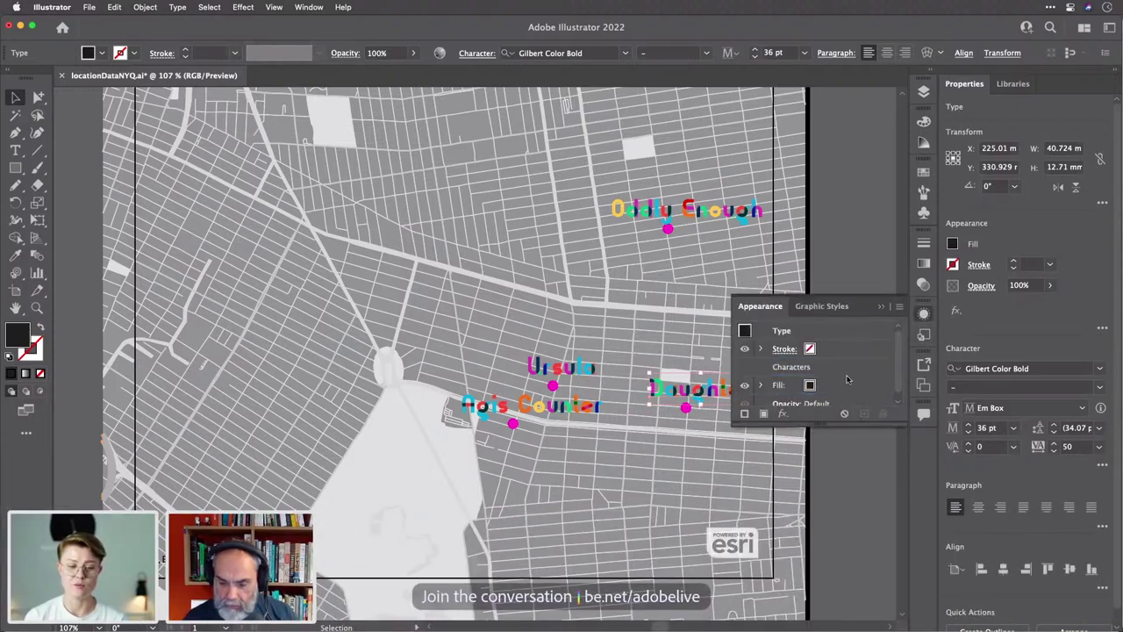
Apply an Offset Path effect to the Daughter label's added fill, with a 2 mm offset and Round joins.
{"action": "left_click", "coordinate": [842, 388]}
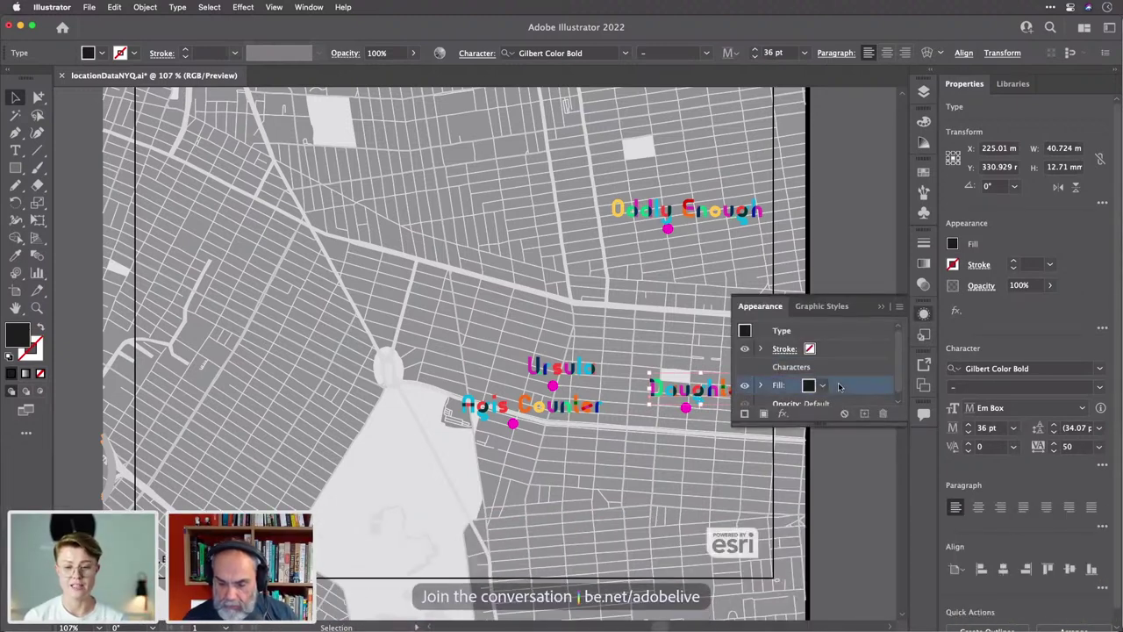
{"action": "left_click", "coordinate": [782, 414]}
{"action": "mouse_move", "coordinate": [817, 312]}
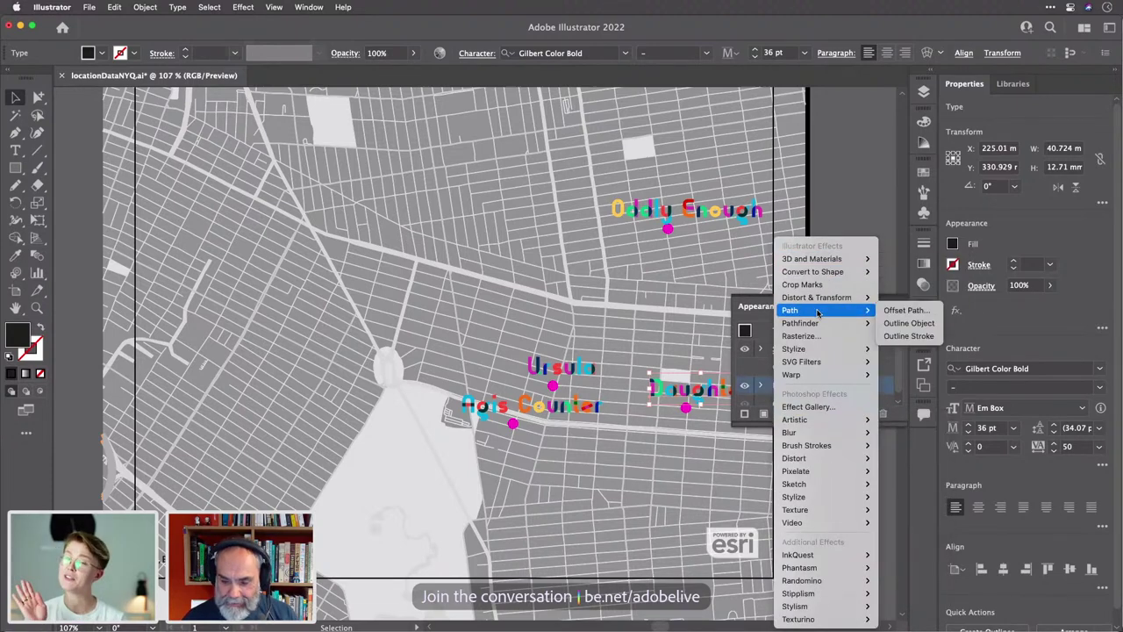
{"action": "left_click", "coordinate": [895, 310]}
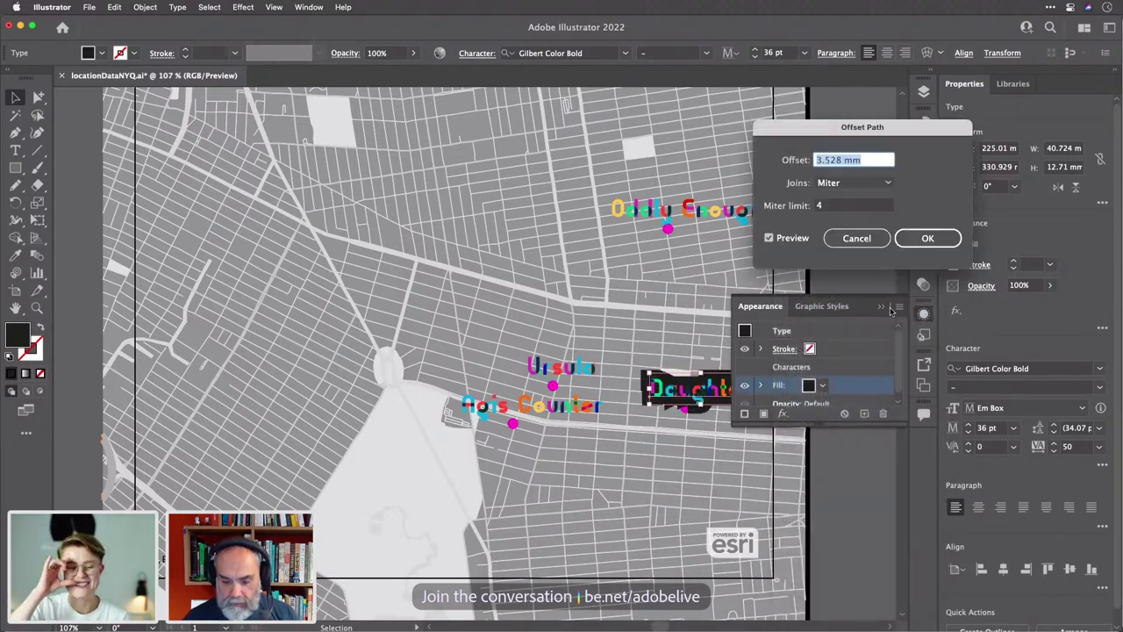
{"action": "left_click", "coordinate": [864, 183]}
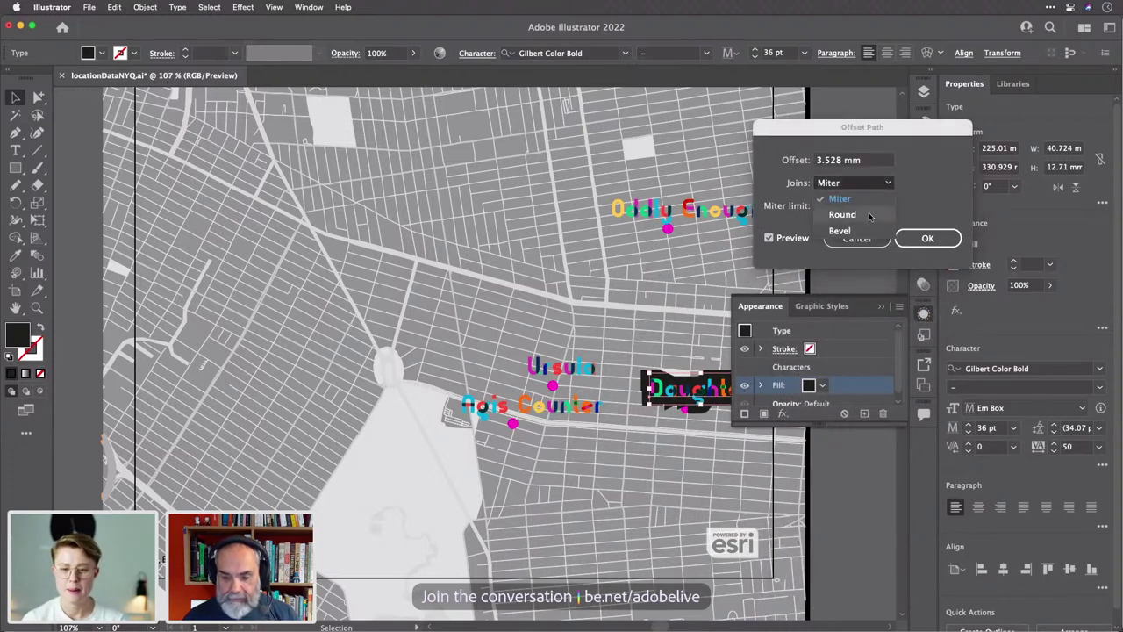
{"action": "left_click", "coordinate": [869, 215]}
{"action": "left_click", "coordinate": [869, 160]}
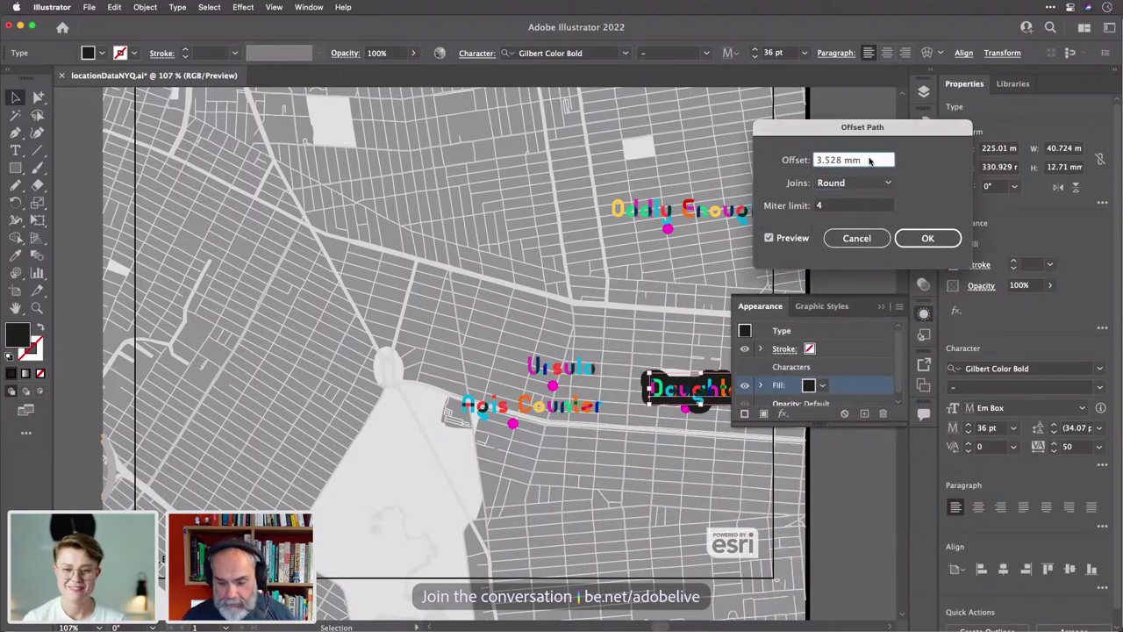
{"action": "key", "text": "super+a"}
{"action": "type", "text": "2"}
{"action": "key", "text": "Tab"}
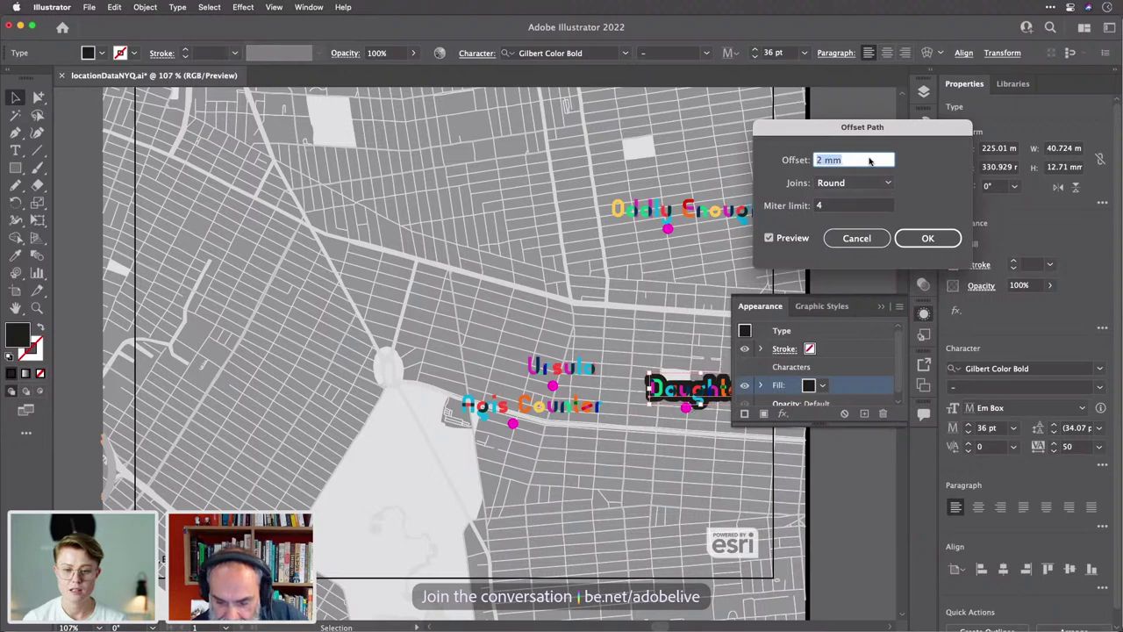
{"action": "left_click", "coordinate": [923, 239]}
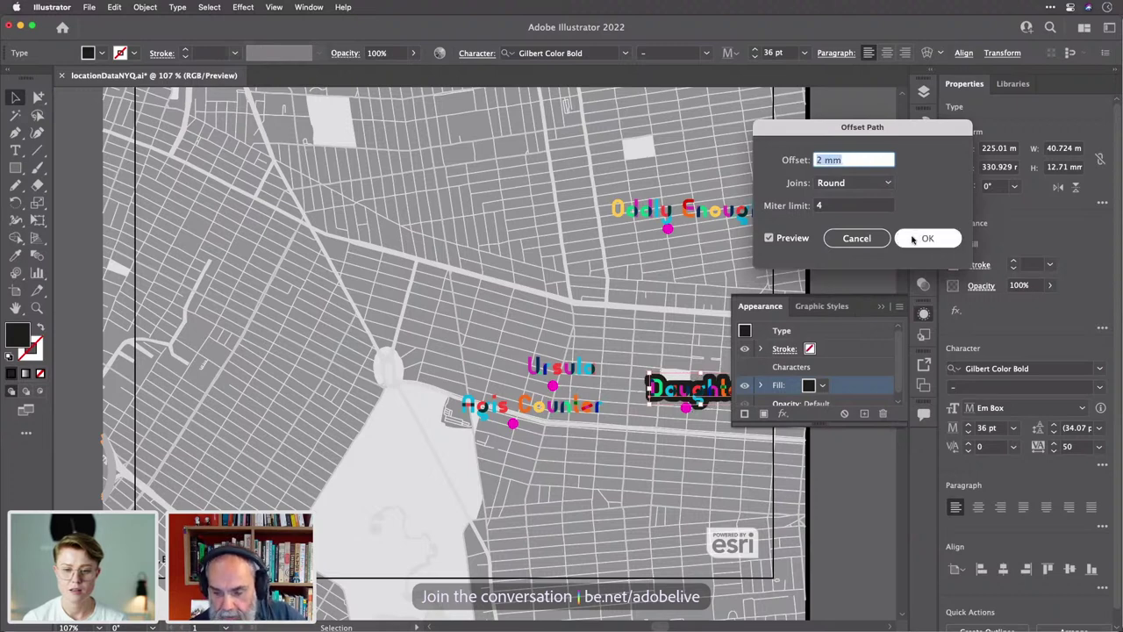
Set the Daughter label's offset fill to white from the Basic RGB swatch library, and deselect the label.
{"action": "left_click", "coordinate": [821, 386]}
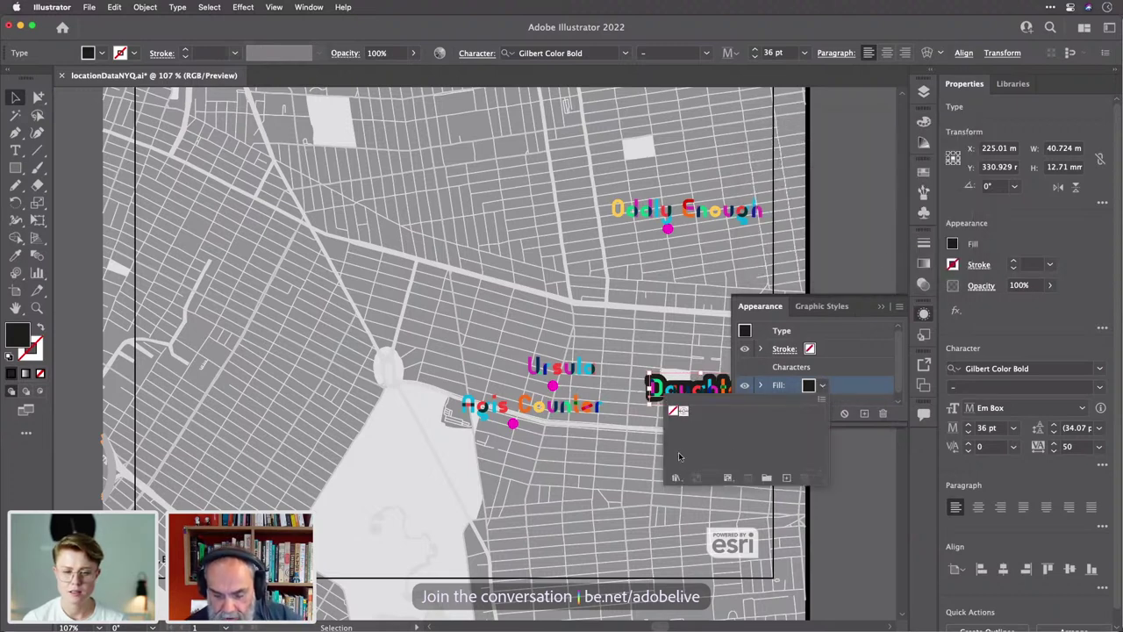
{"action": "left_click", "coordinate": [675, 478]}
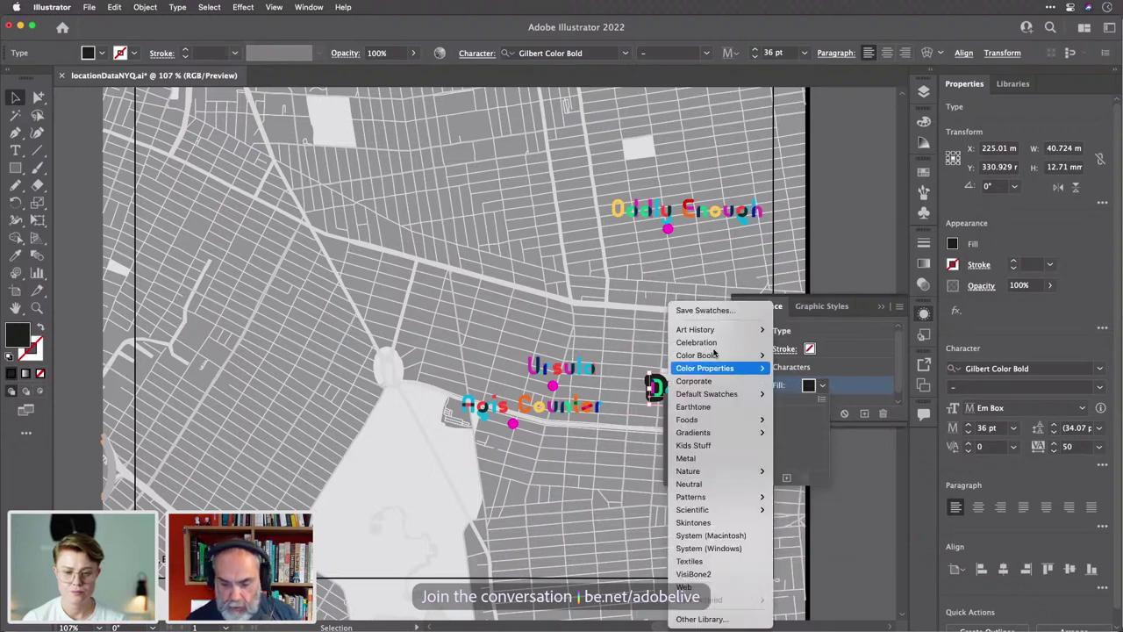
{"action": "mouse_move", "coordinate": [714, 394]}
{"action": "left_click", "coordinate": [796, 394]}
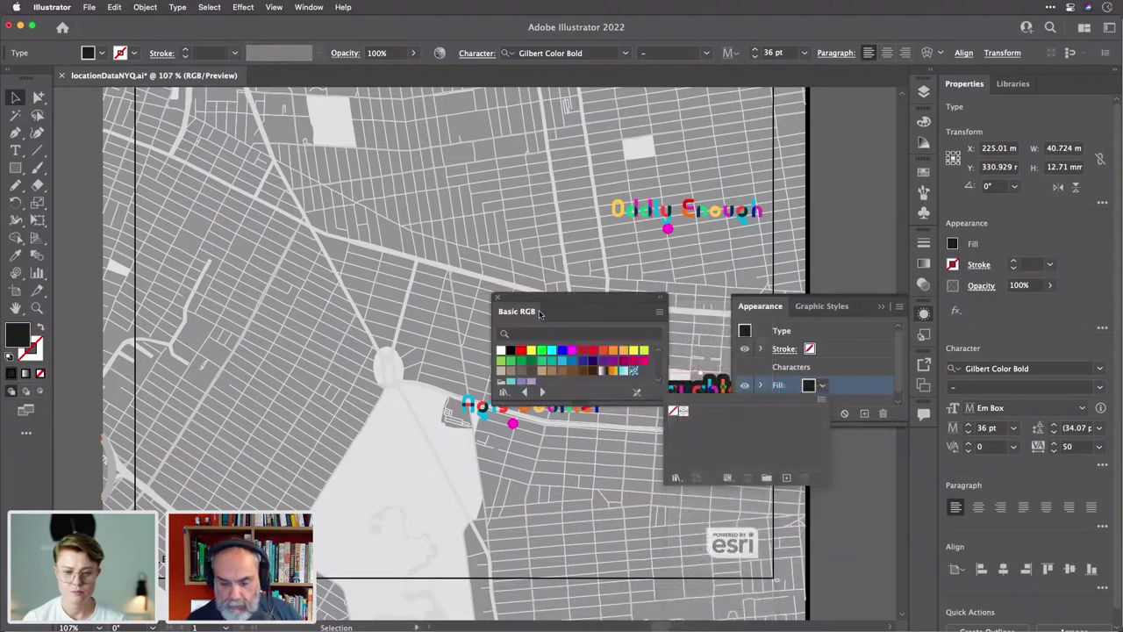
{"action": "left_click", "coordinate": [500, 351]}
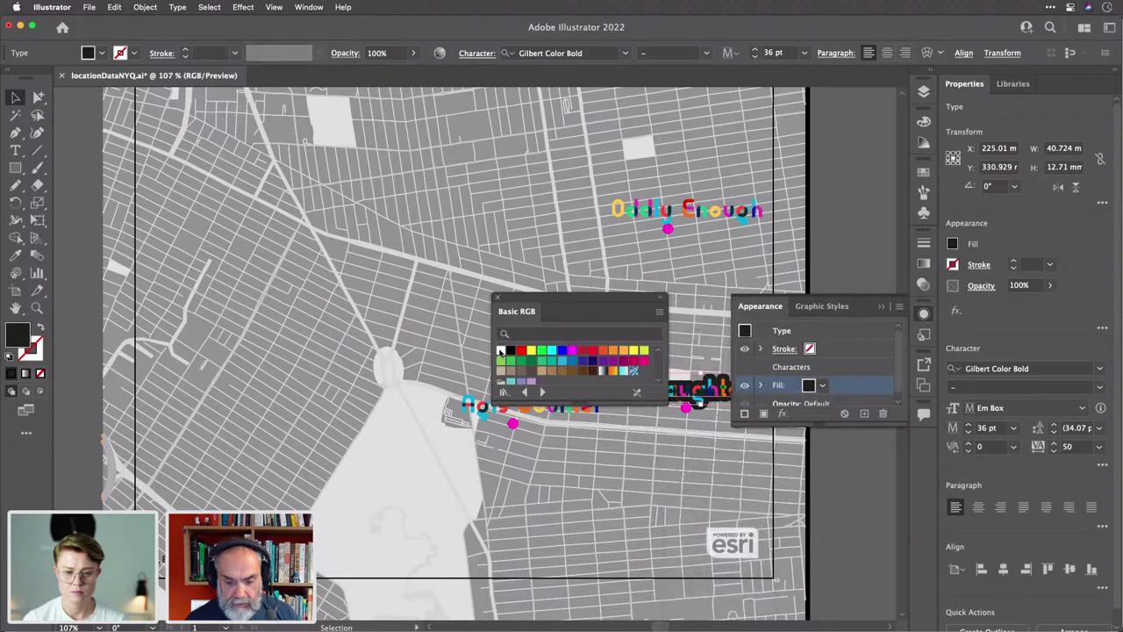
{"action": "left_click", "coordinate": [500, 352]}
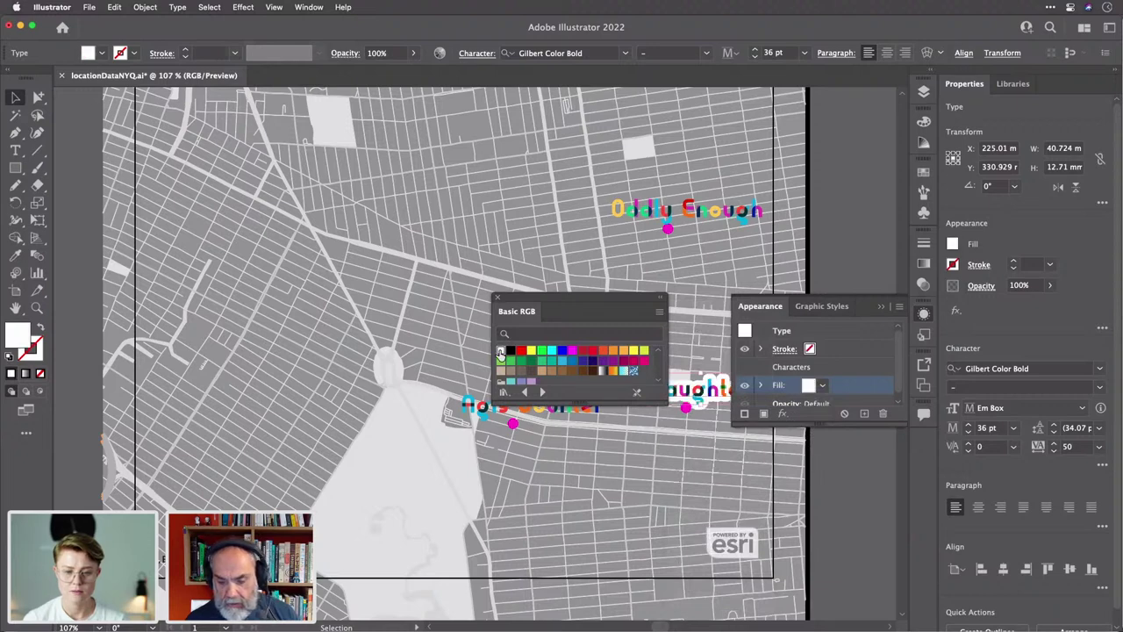
{"action": "left_click", "coordinate": [497, 297]}
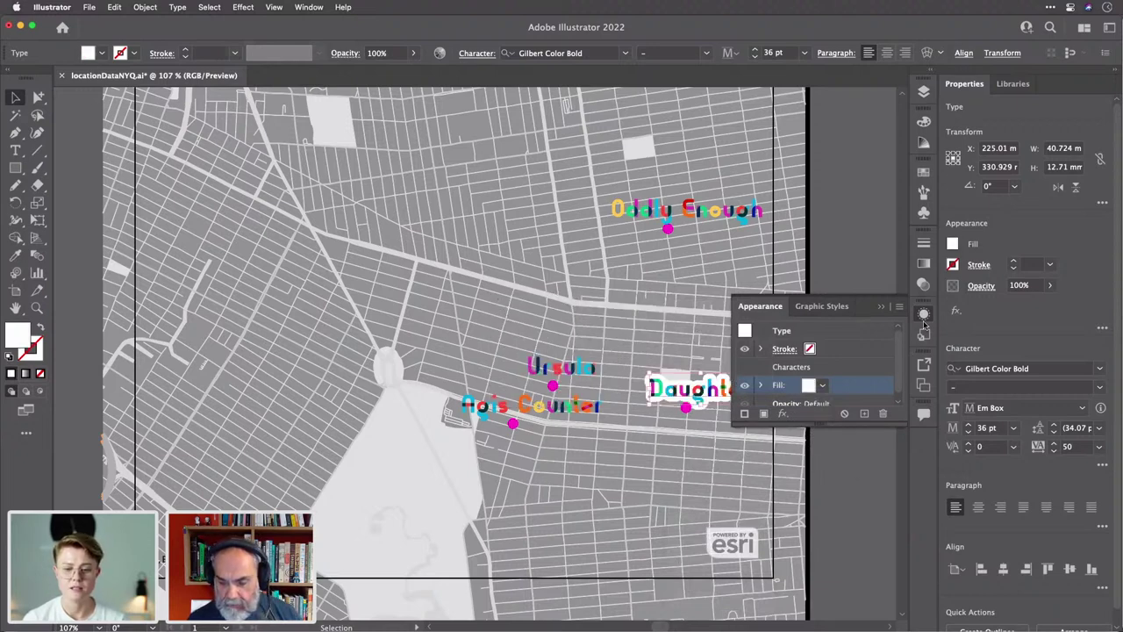
{"action": "left_click", "coordinate": [923, 315]}
{"action": "left_click", "coordinate": [867, 347]}
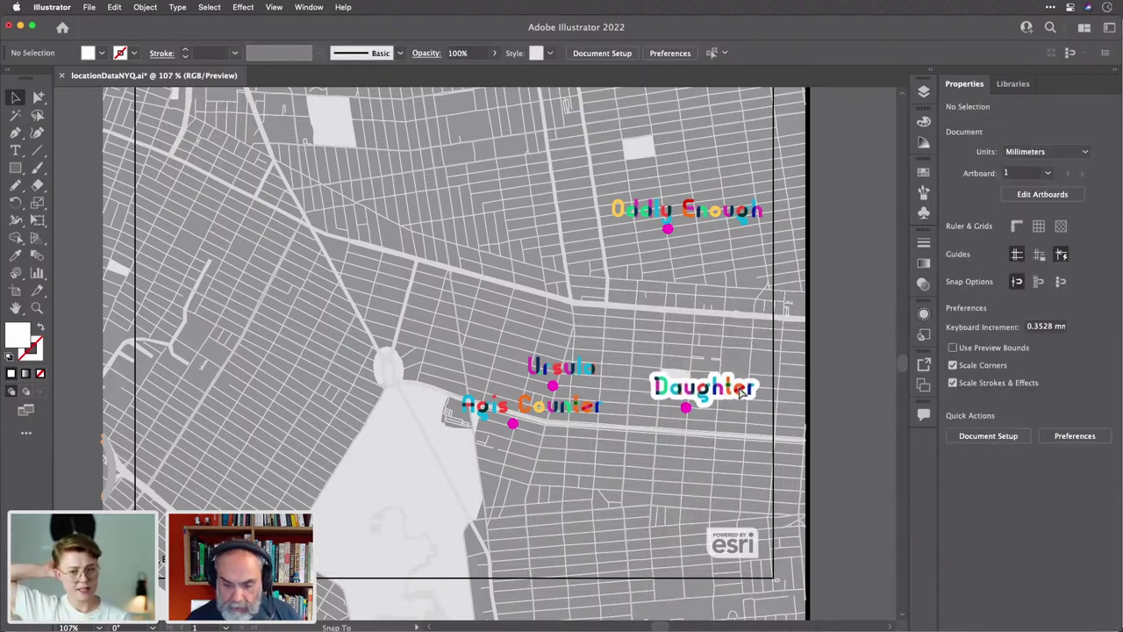
Try to copy the Daughter label's white offset appearance onto the Oddly Enough label.
{"action": "left_click", "coordinate": [740, 392]}
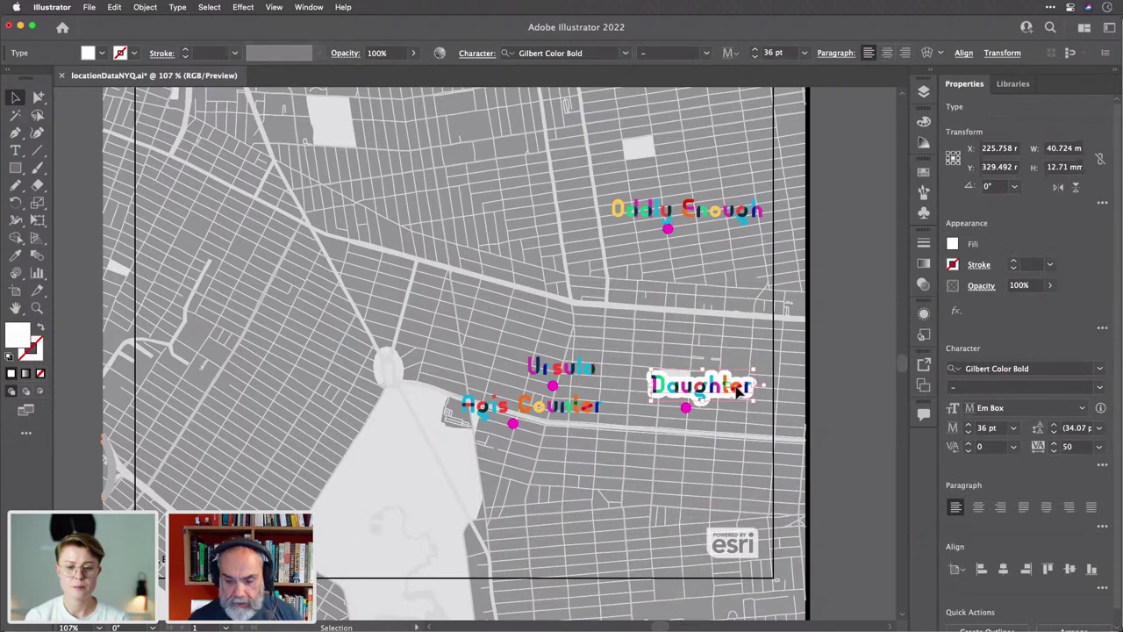
{"action": "left_click", "coordinate": [845, 357]}
{"action": "scroll", "coordinate": [710, 390], "scroll_direction": "up", "scroll_amount": 5}
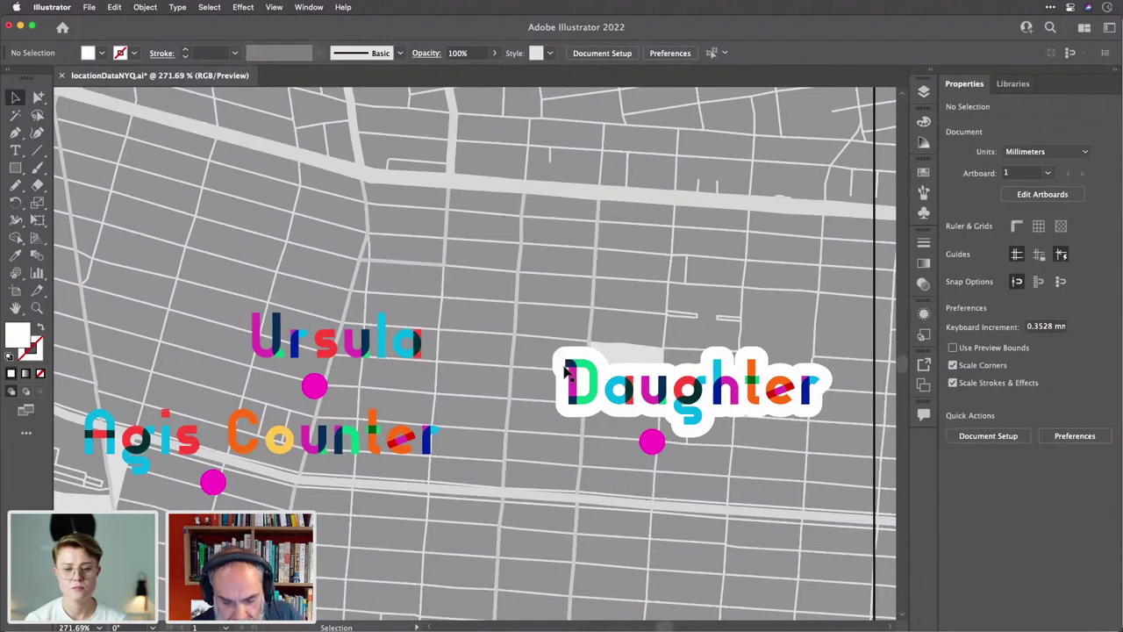
{"action": "scroll", "coordinate": [748, 401], "scroll_direction": "down", "scroll_amount": 6}
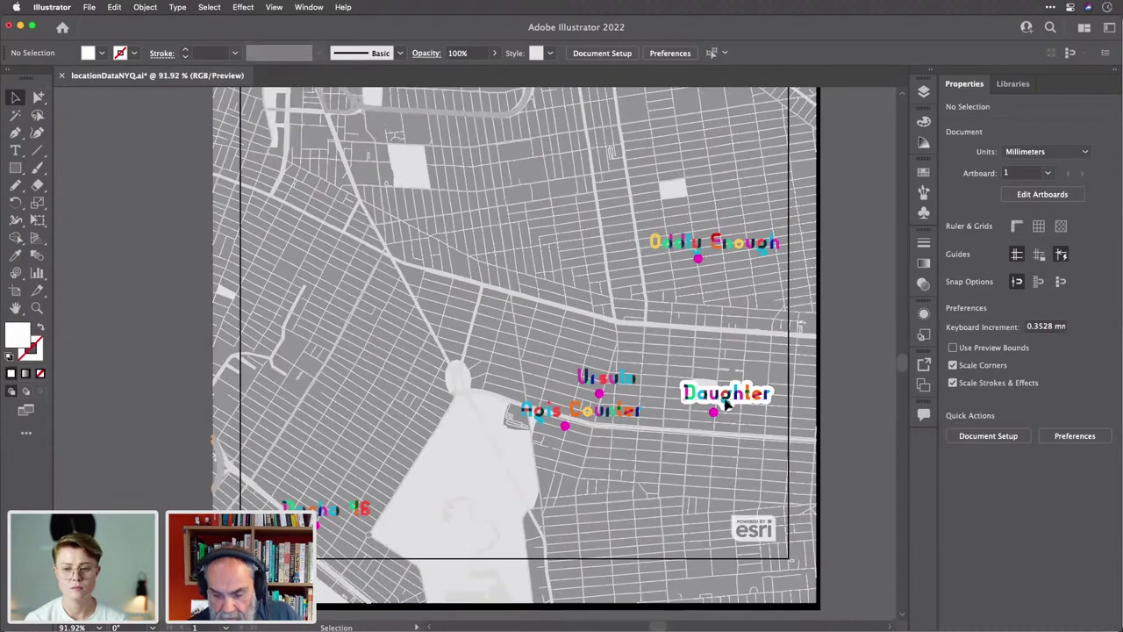
{"action": "left_click", "coordinate": [726, 392]}
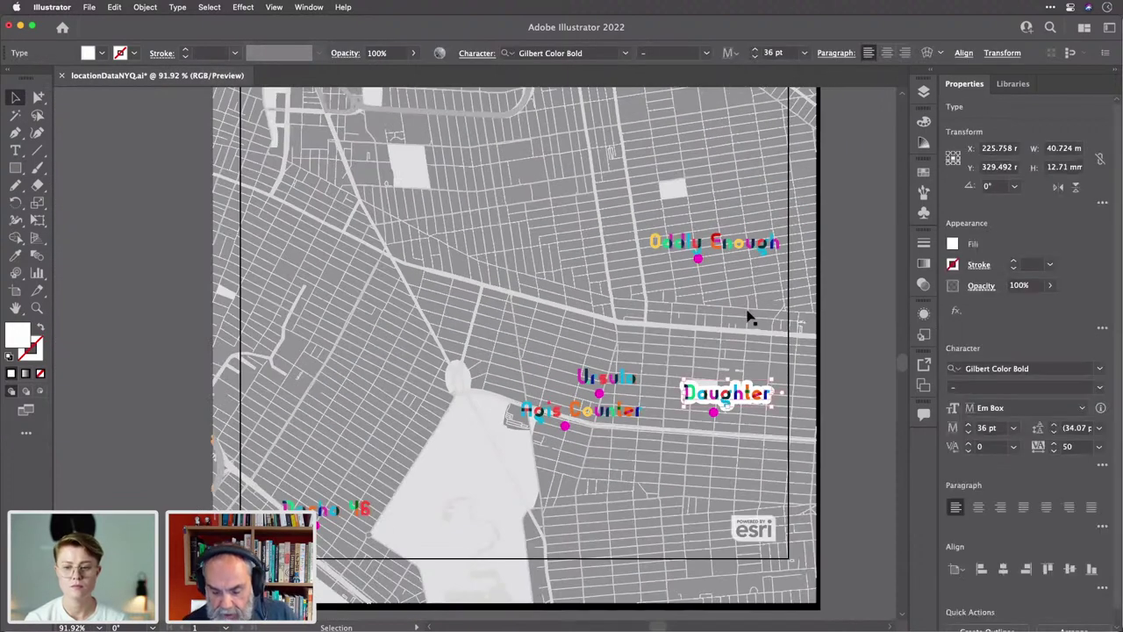
{"action": "left_click", "coordinate": [923, 311]}
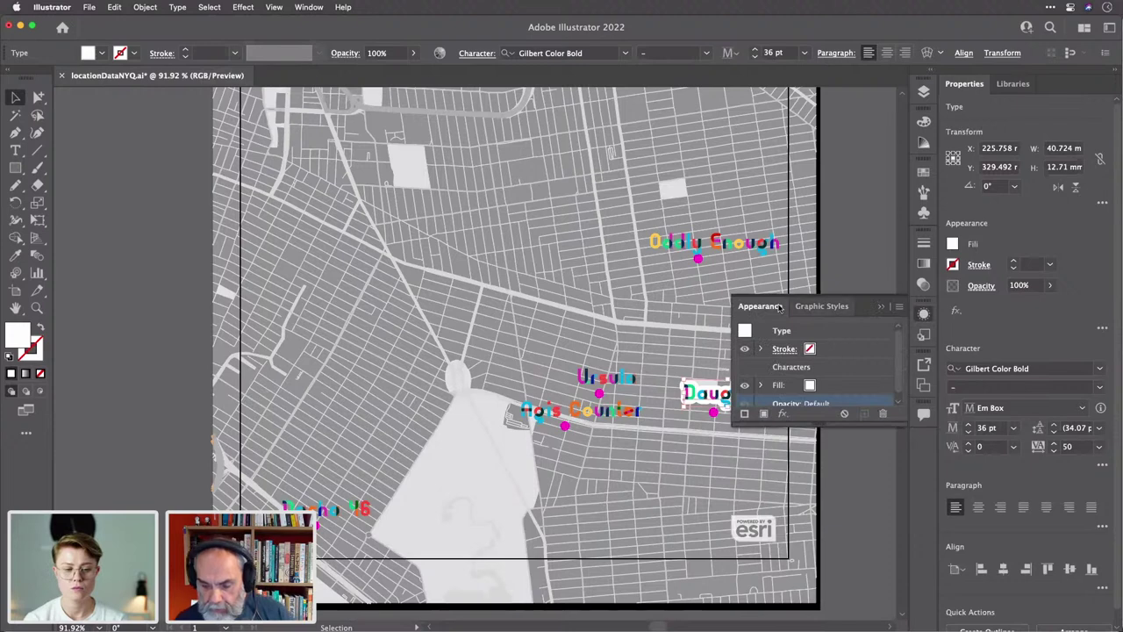
{"action": "left_click_drag", "start_coordinate": [744, 331], "coordinate": [715, 250]}
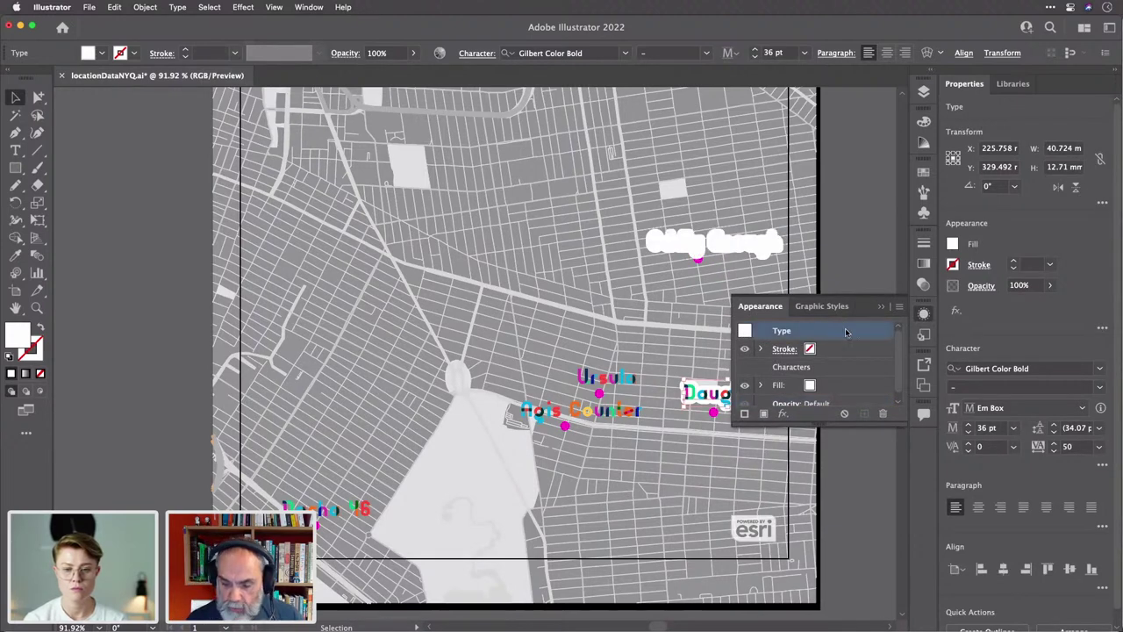
{"action": "scroll", "coordinate": [862, 343], "scroll_direction": "down", "scroll_amount": 1}
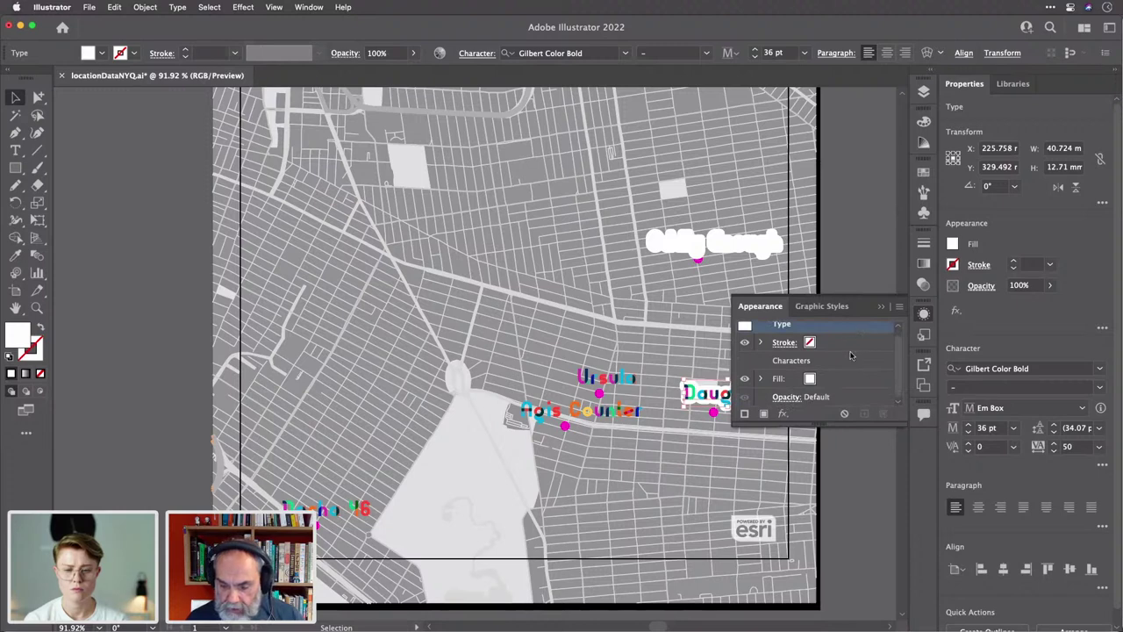
{"action": "right_click", "coordinate": [922, 313]}
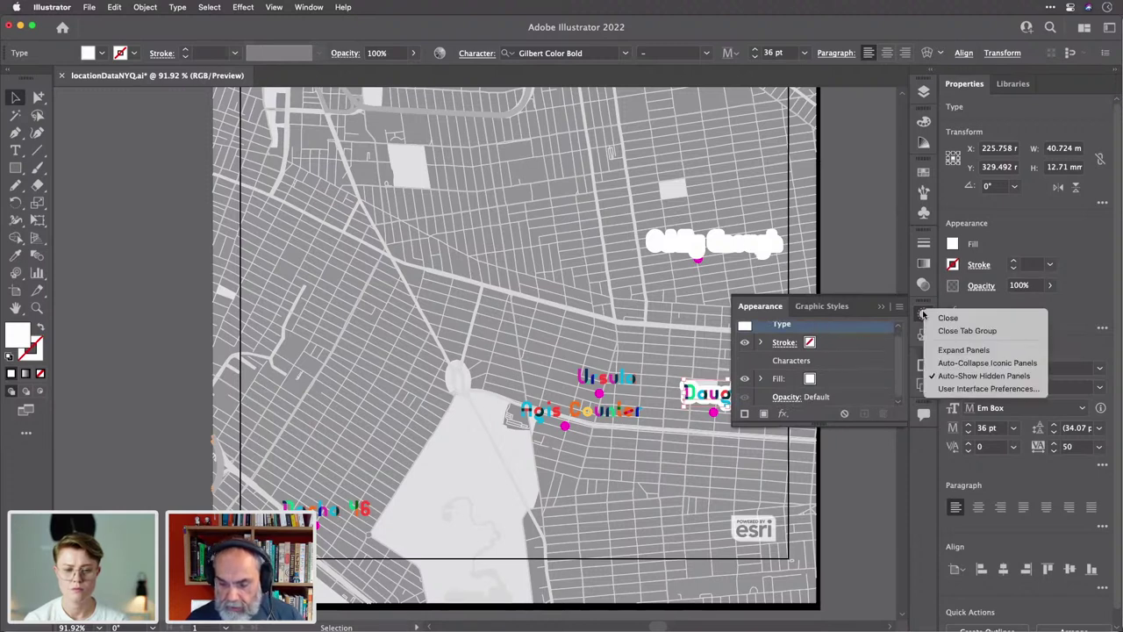
{"action": "left_click", "coordinate": [922, 315]}
{"action": "left_click", "coordinate": [923, 315]}
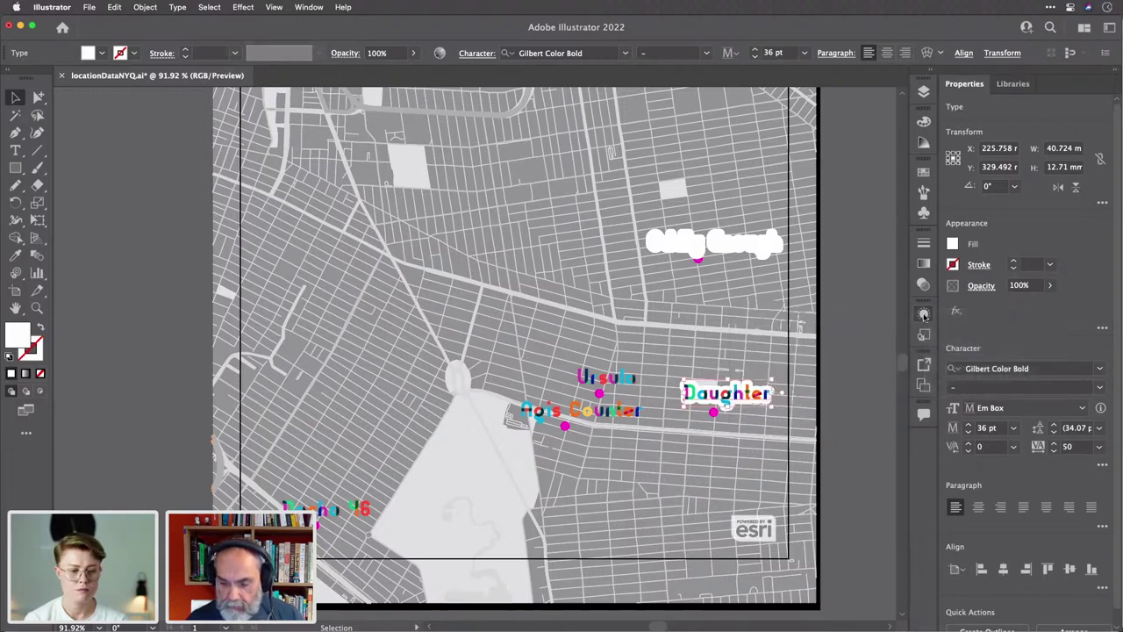
Undo the appearance copy and the Daughter label's white offset outline, and clear the selection.
{"action": "left_click", "coordinate": [869, 346]}
{"action": "key", "text": "super+z"}
{"action": "left_click", "coordinate": [870, 348]}
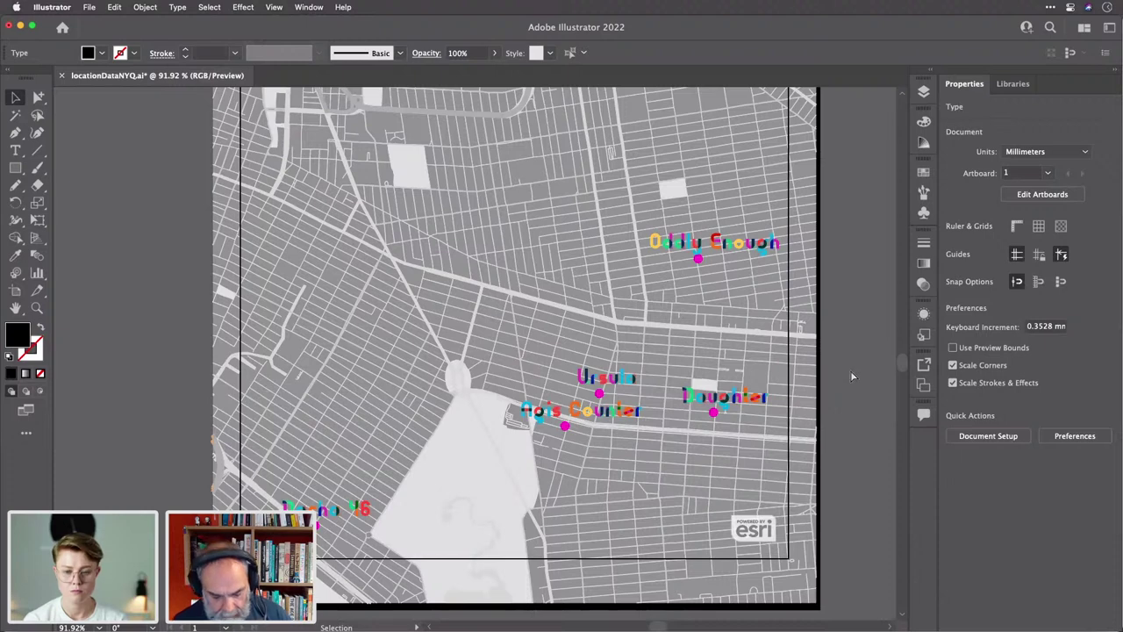
Delete the added fill from the Daughter label's appearance, so that it matches the Ursula label's appearance.
{"action": "left_click", "coordinate": [737, 402]}
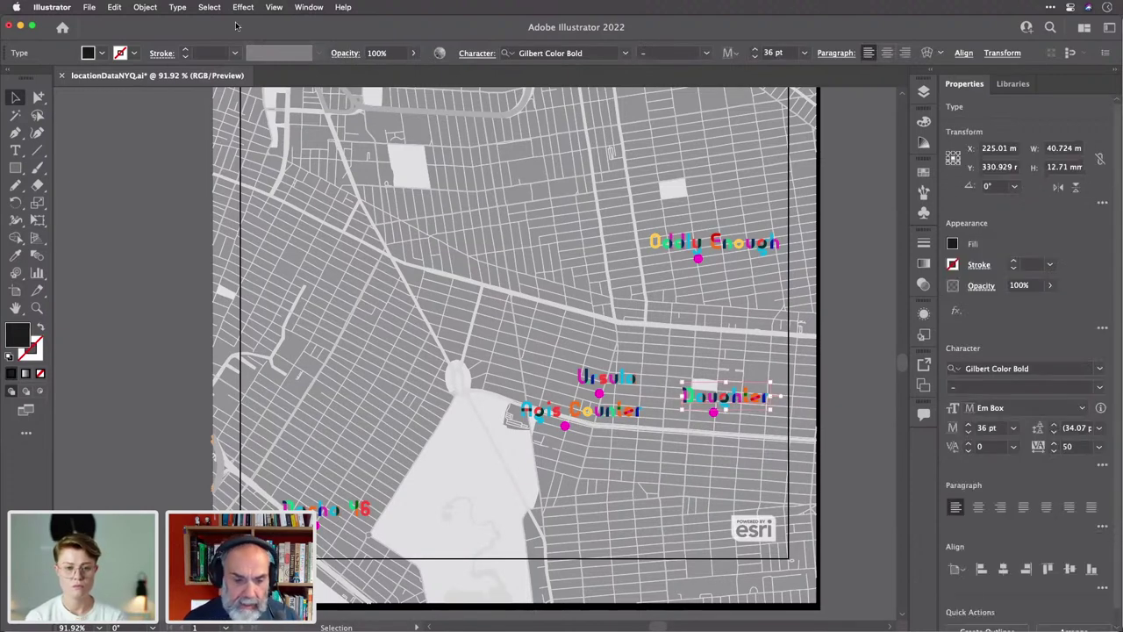
{"action": "right_click", "coordinate": [924, 315]}
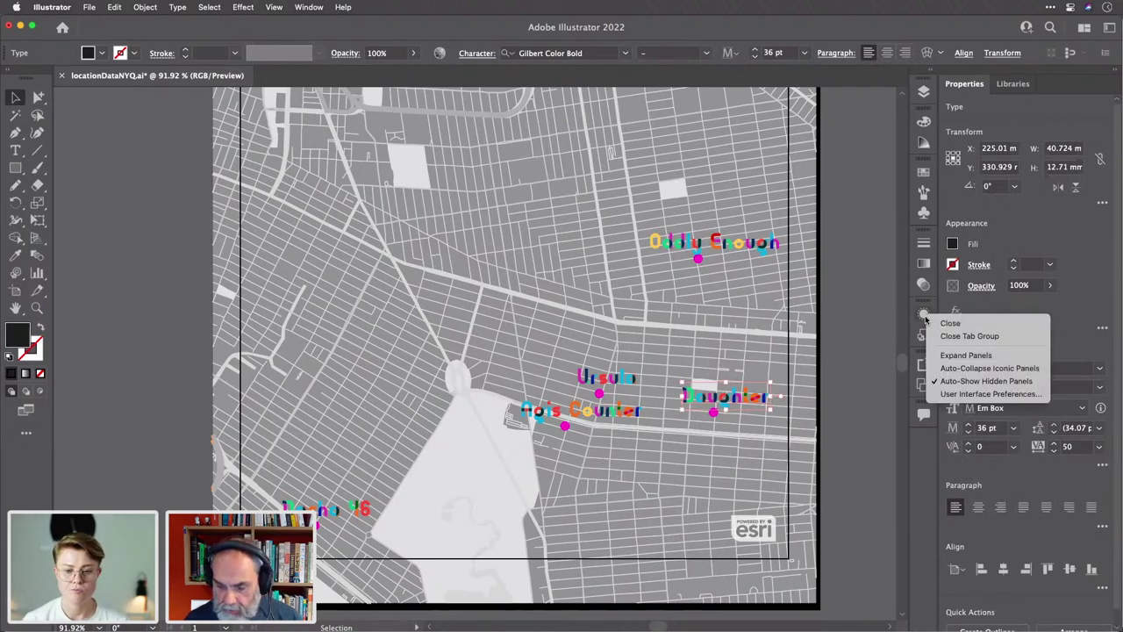
{"action": "left_click", "coordinate": [923, 316]}
{"action": "left_click", "coordinate": [924, 314]}
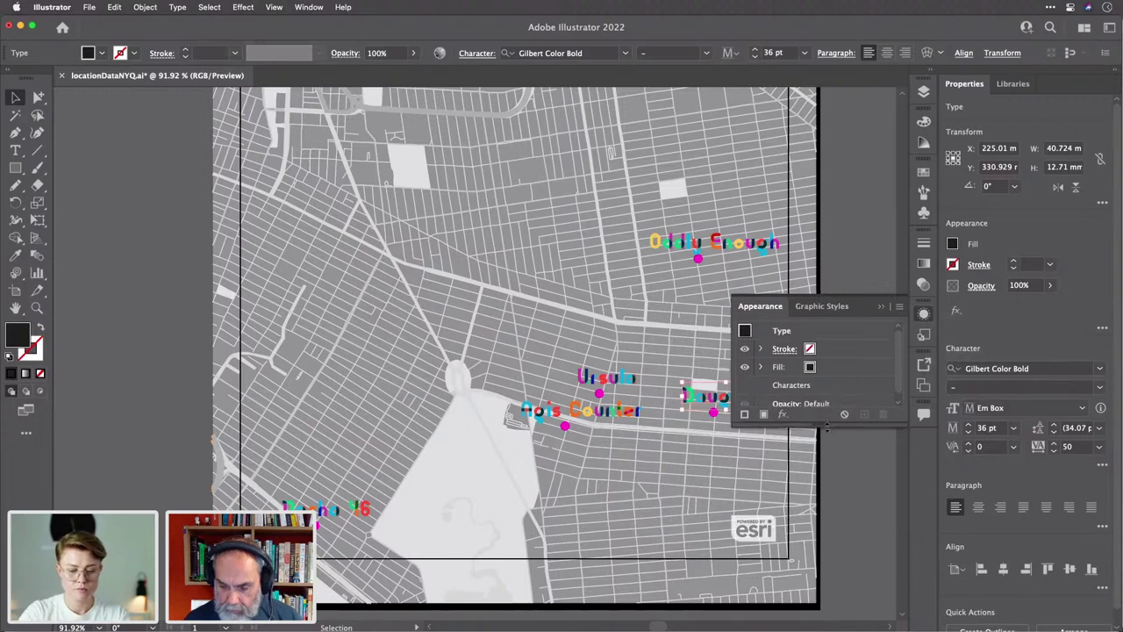
{"action": "left_click_drag", "start_coordinate": [827, 426], "coordinate": [827, 463]}
{"action": "left_click", "coordinate": [627, 383]}
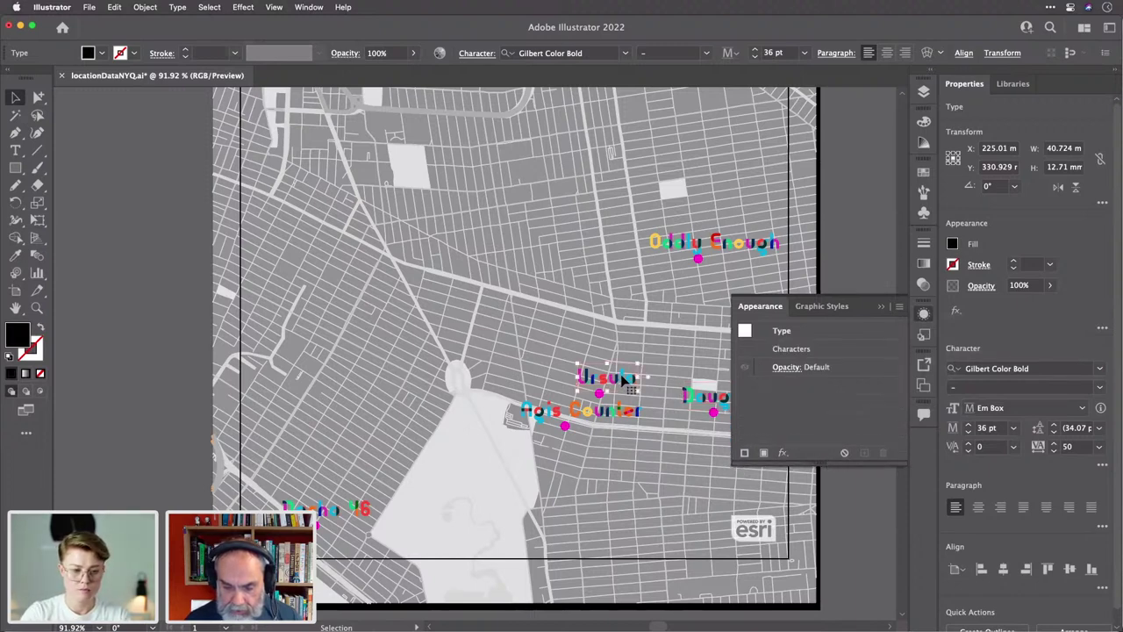
{"action": "left_click", "coordinate": [689, 394]}
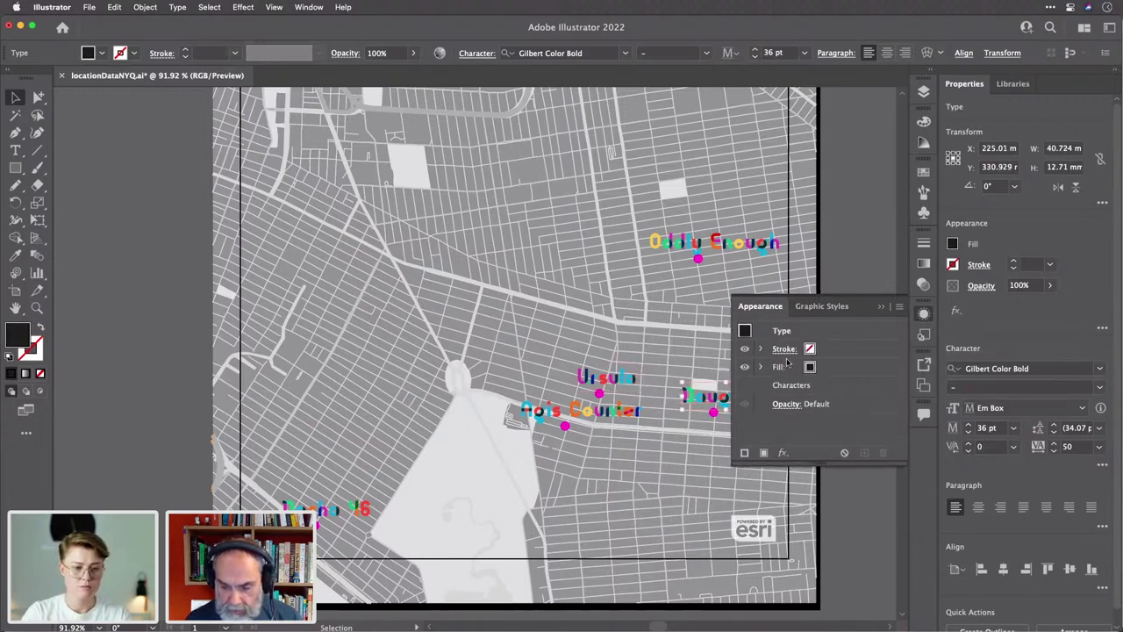
{"action": "left_click", "coordinate": [844, 369]}
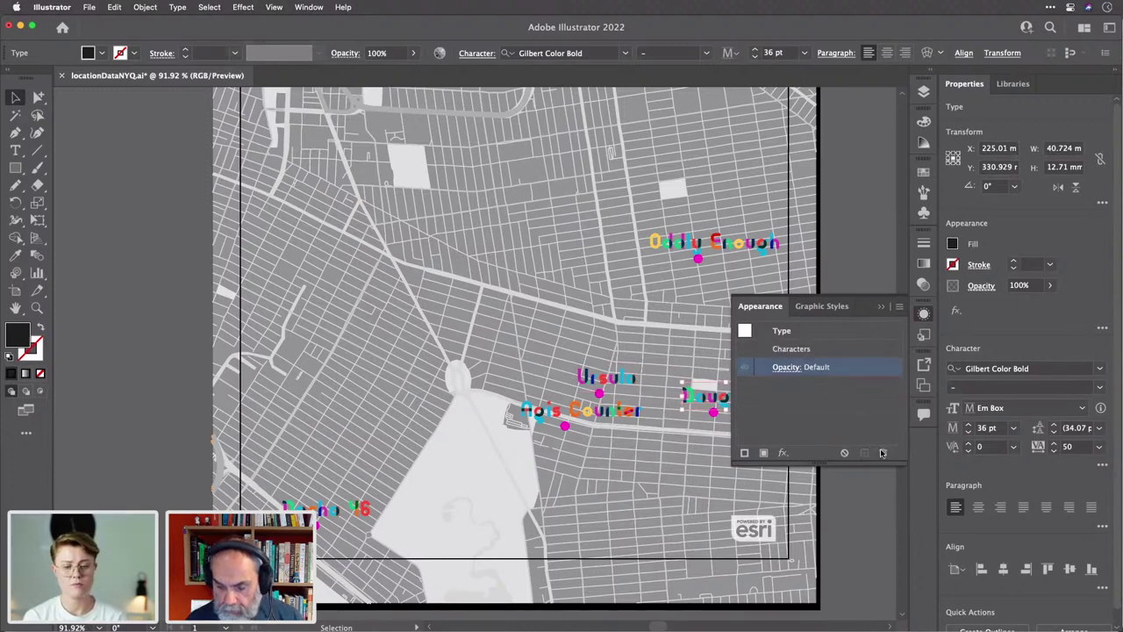
{"action": "left_click", "coordinate": [883, 451]}
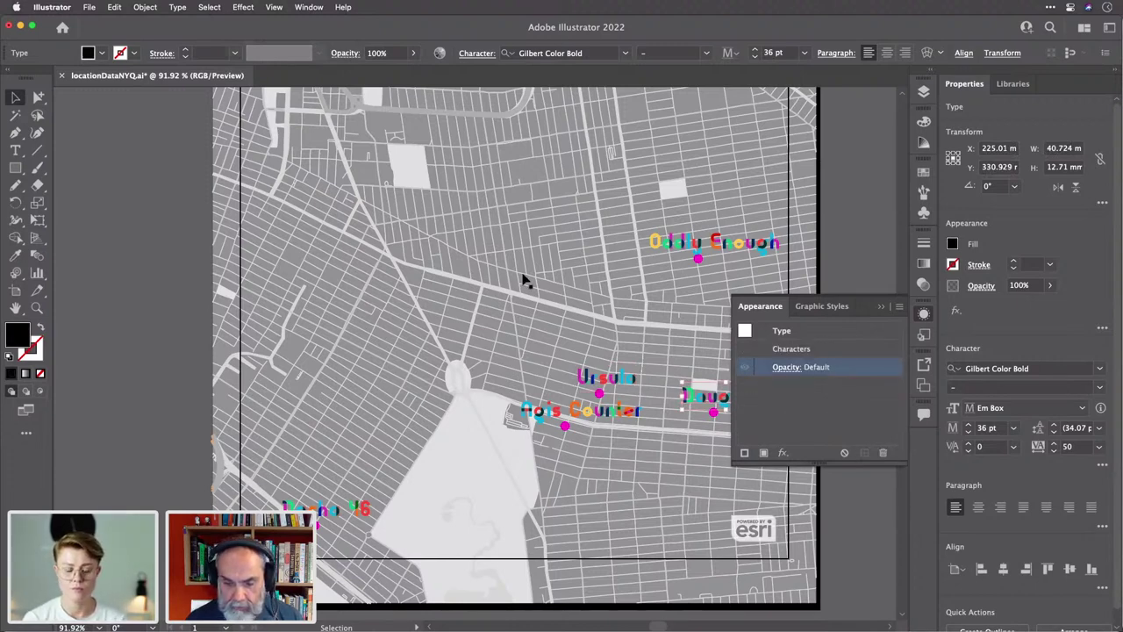
Select all labels sharing the Daughter label's font family, style and size, and add a new fill to their appearance.
{"action": "left_click", "coordinate": [208, 7]}
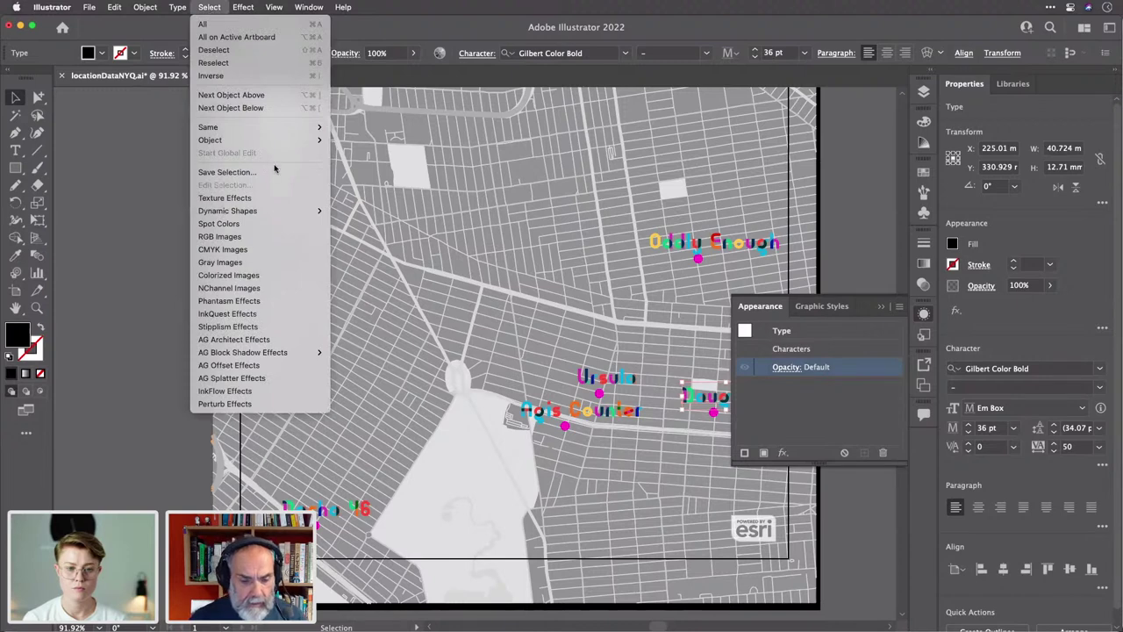
{"action": "mouse_move", "coordinate": [290, 131]}
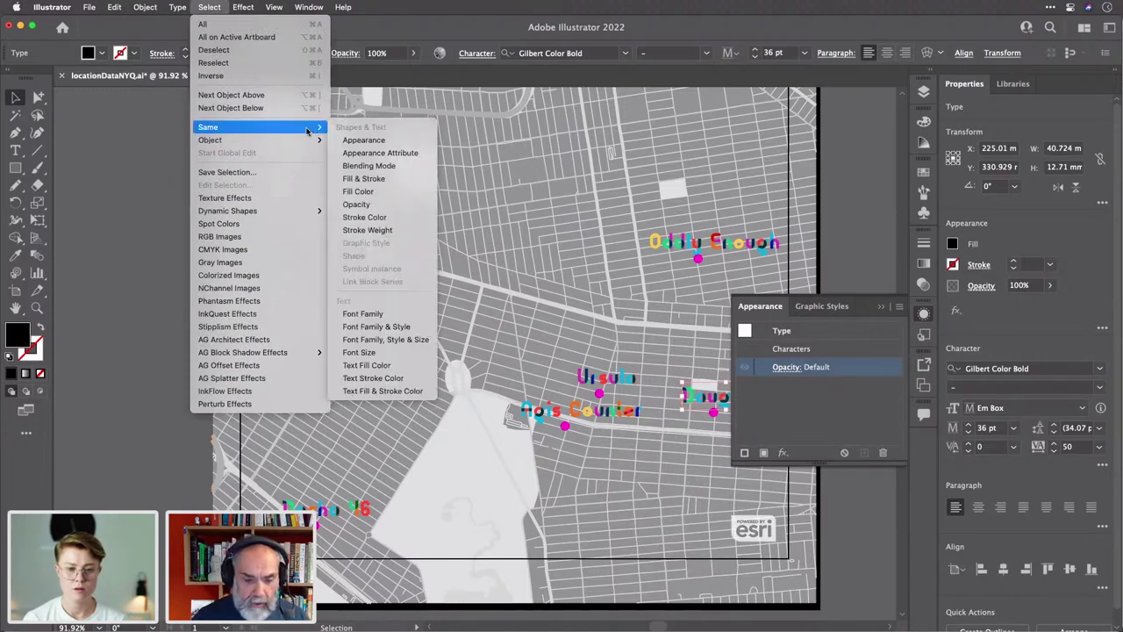
{"action": "left_click", "coordinate": [384, 339]}
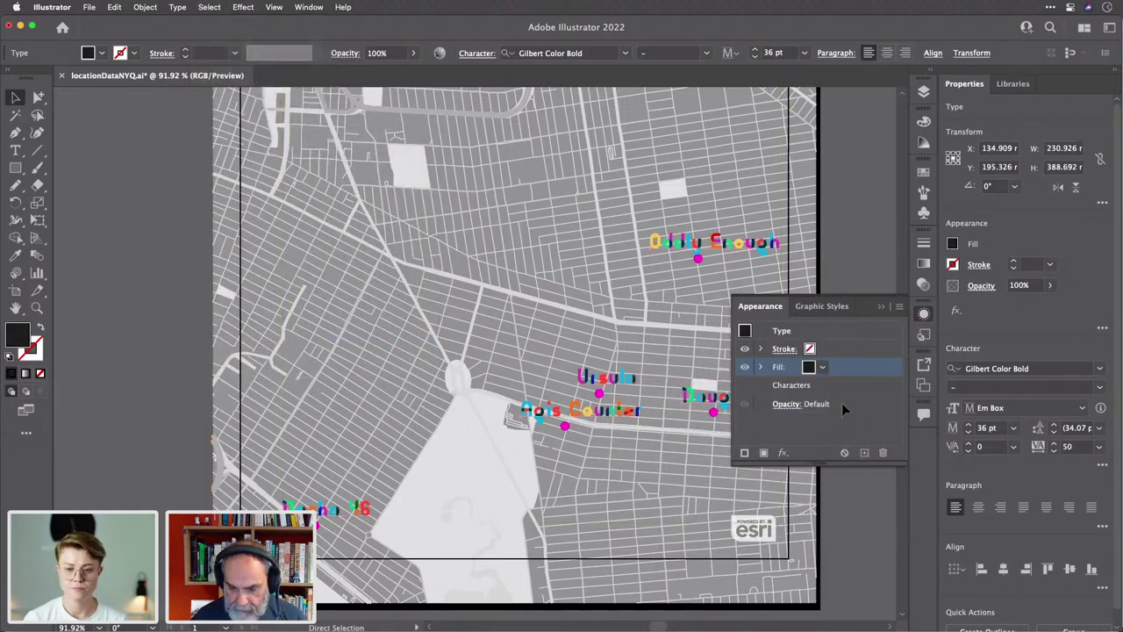
Set the added fill of all the selected labels to White from the Basic RGB swatch library.
{"action": "left_click", "coordinate": [822, 366]}
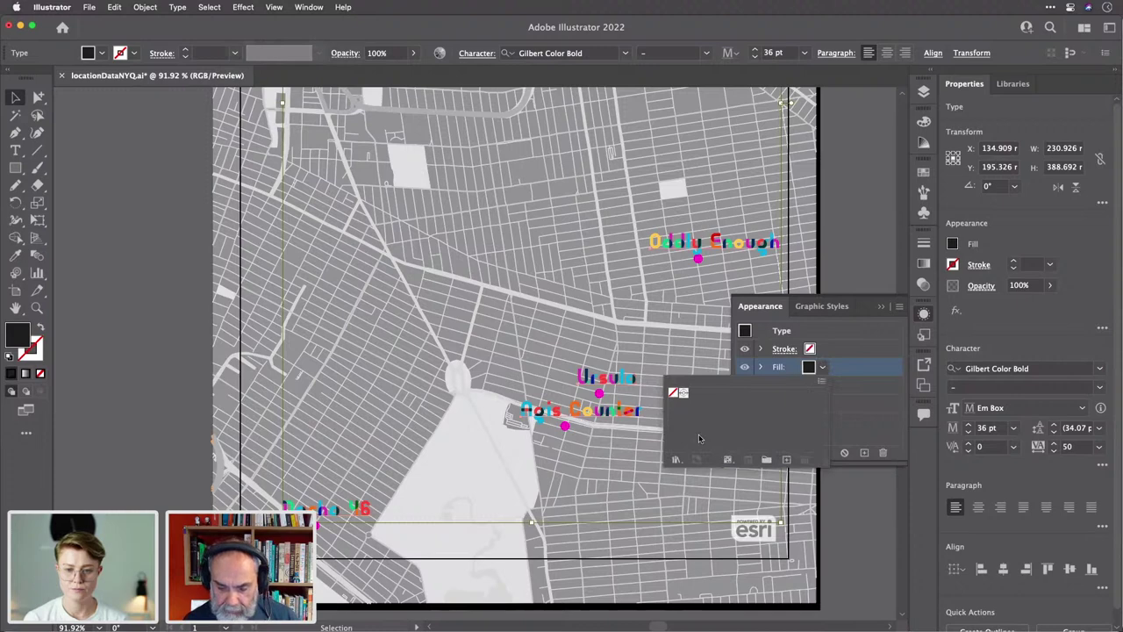
{"action": "left_click", "coordinate": [676, 459]}
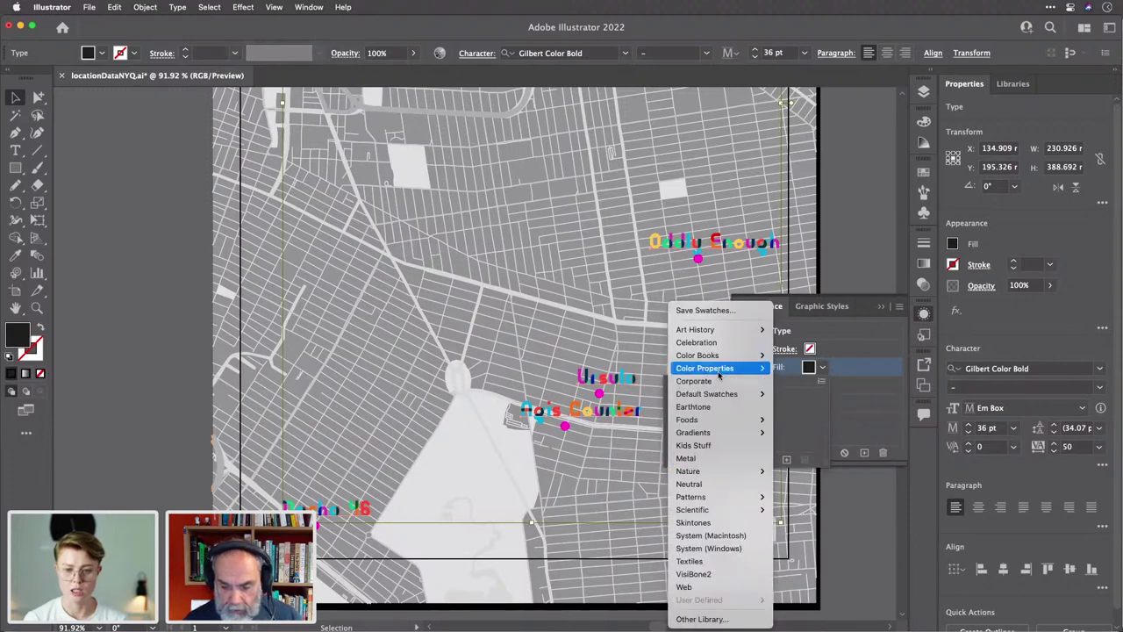
{"action": "mouse_move", "coordinate": [742, 394]}
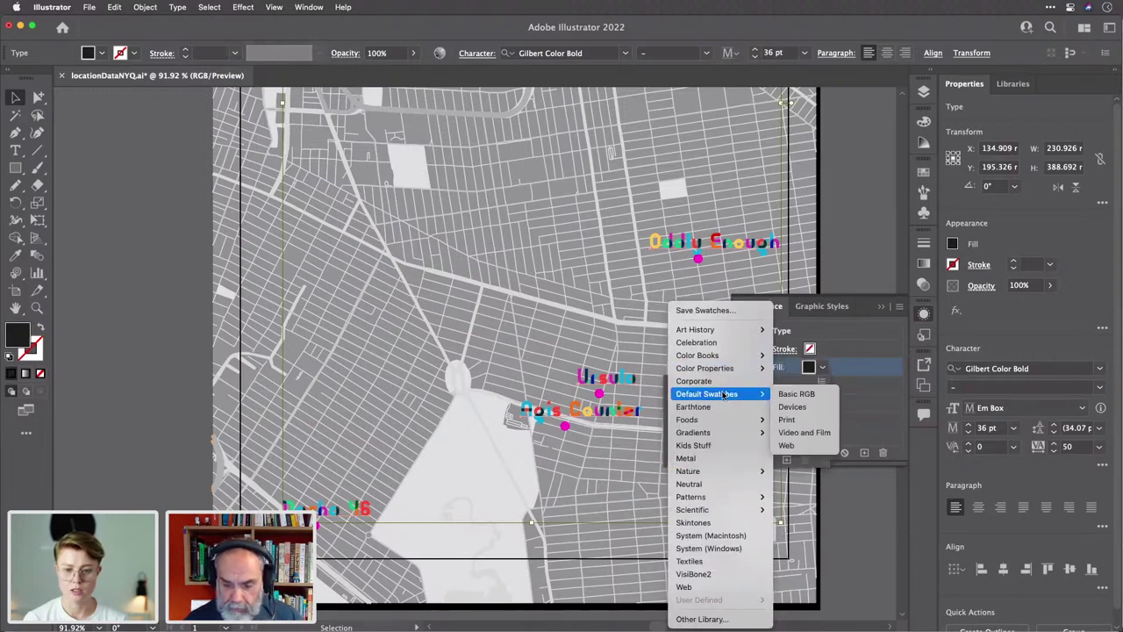
{"action": "left_click", "coordinate": [794, 395]}
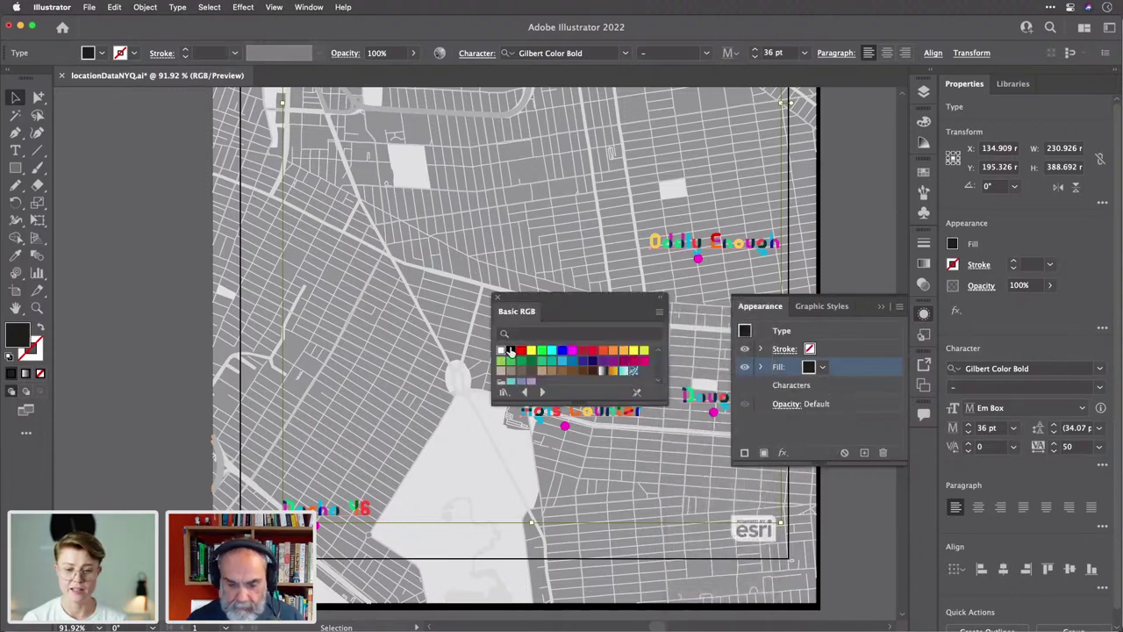
{"action": "left_click", "coordinate": [501, 350]}
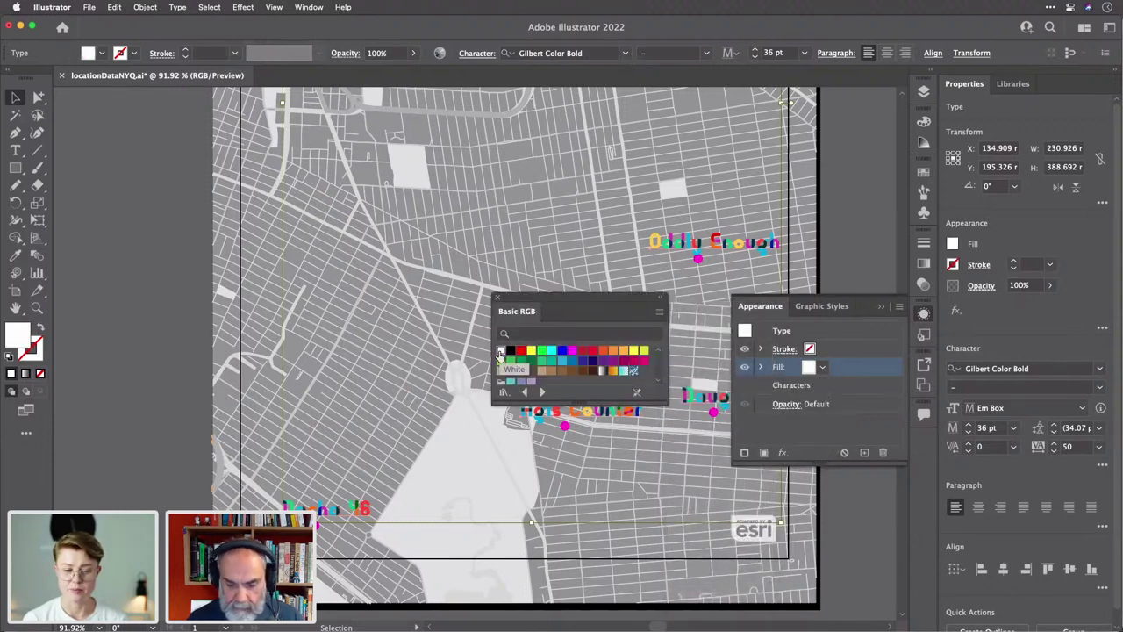
{"action": "left_click", "coordinate": [496, 299]}
Move the labels' white fill below Characters and give it a 2 mm Offset Path effect with Round joins.
{"action": "left_click_drag", "start_coordinate": [848, 376], "coordinate": [847, 389]}
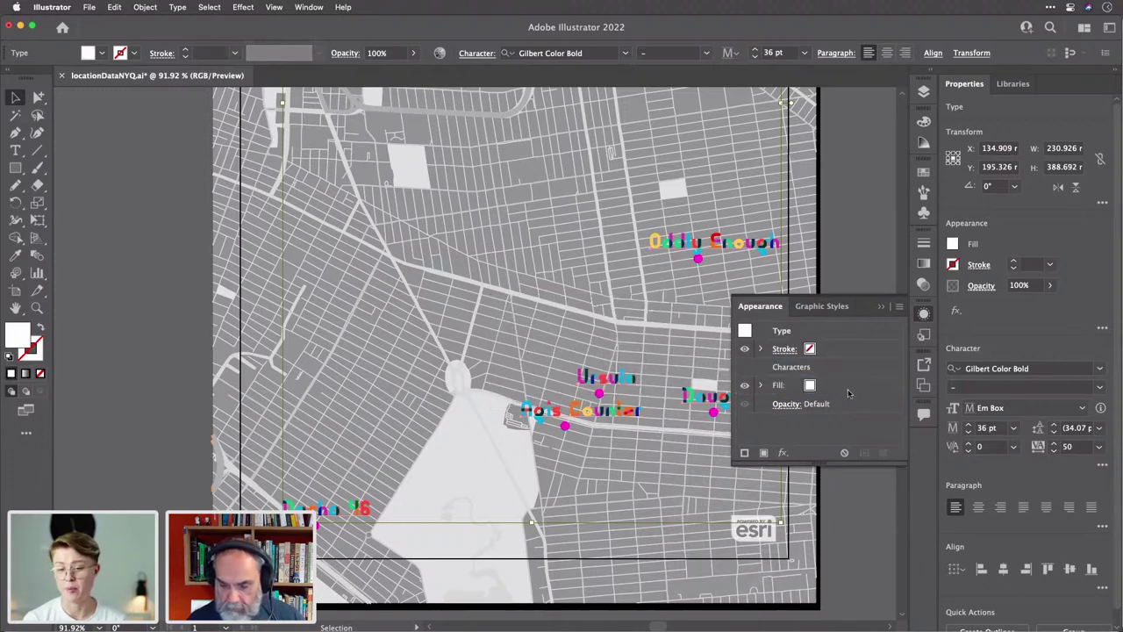
{"action": "left_click", "coordinate": [783, 452]}
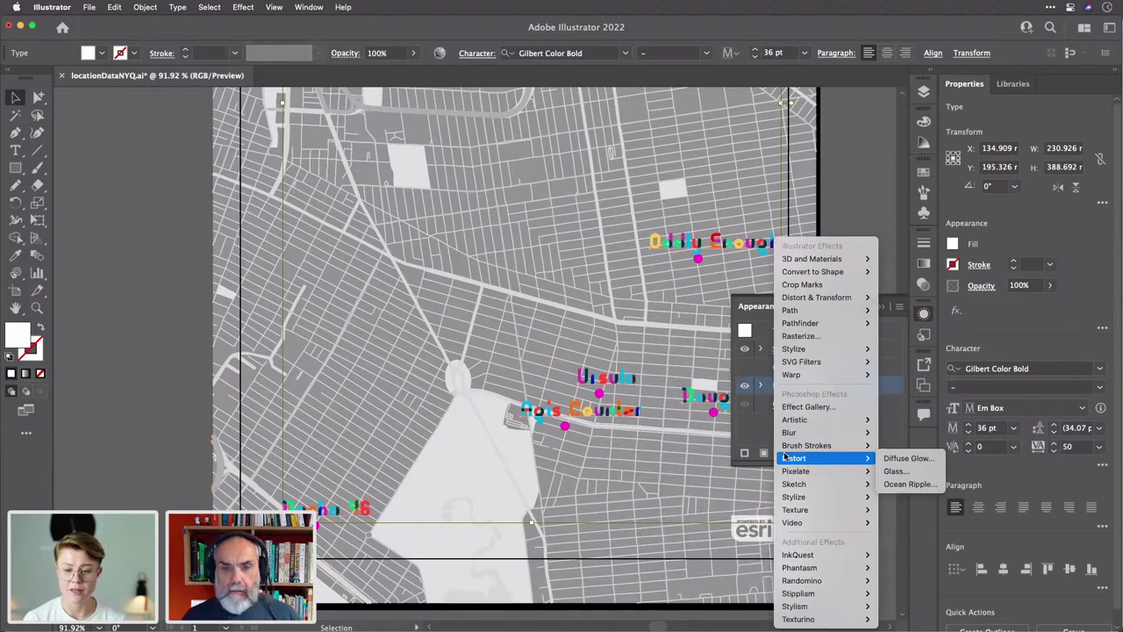
{"action": "mouse_move", "coordinate": [812, 310]}
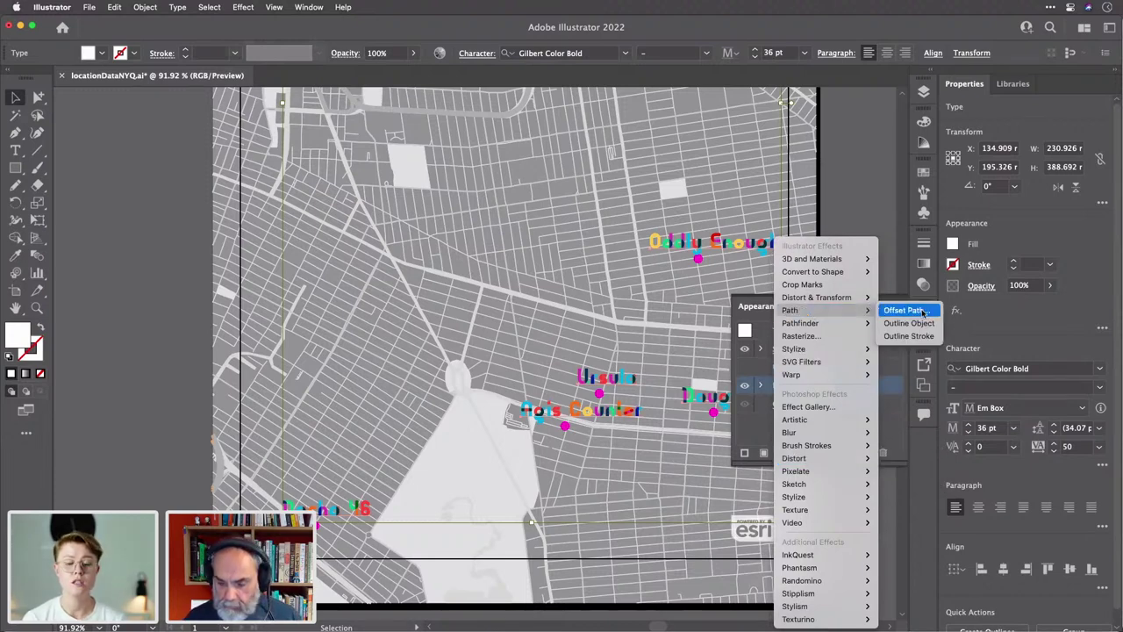
{"action": "left_click", "coordinate": [904, 311]}
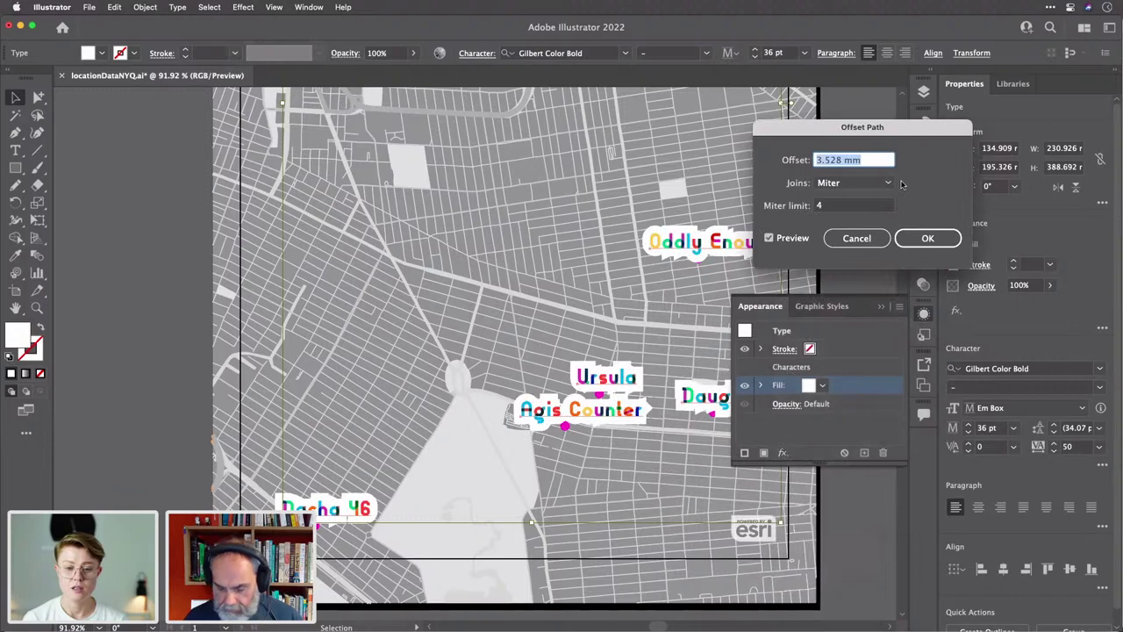
{"action": "type", "text": "2"}
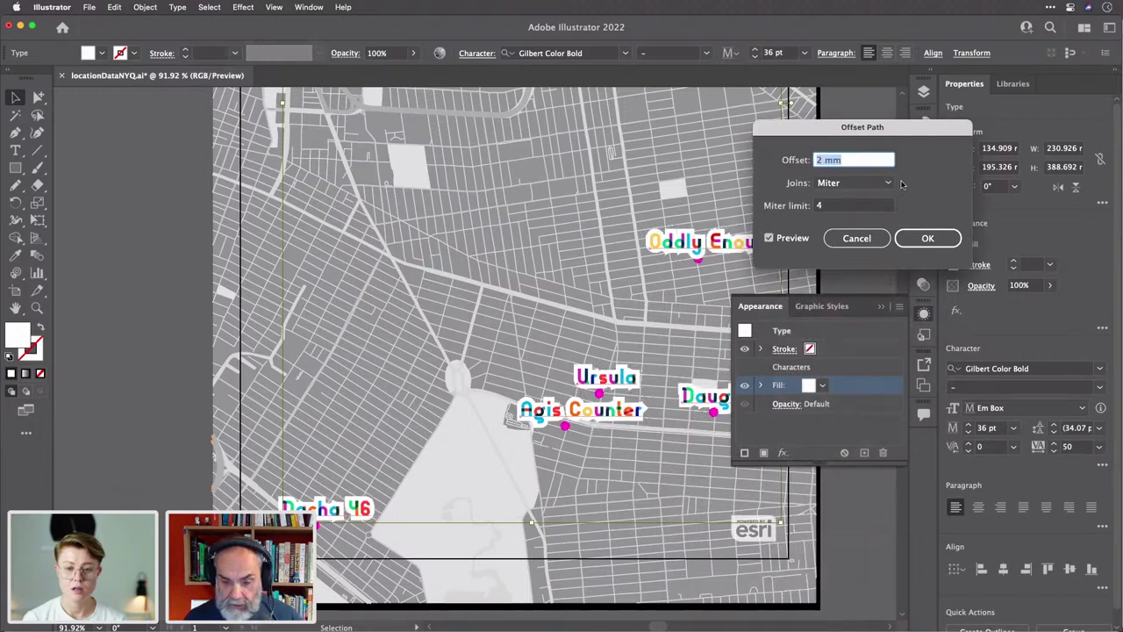
{"action": "left_click", "coordinate": [888, 182]}
{"action": "left_click", "coordinate": [859, 213]}
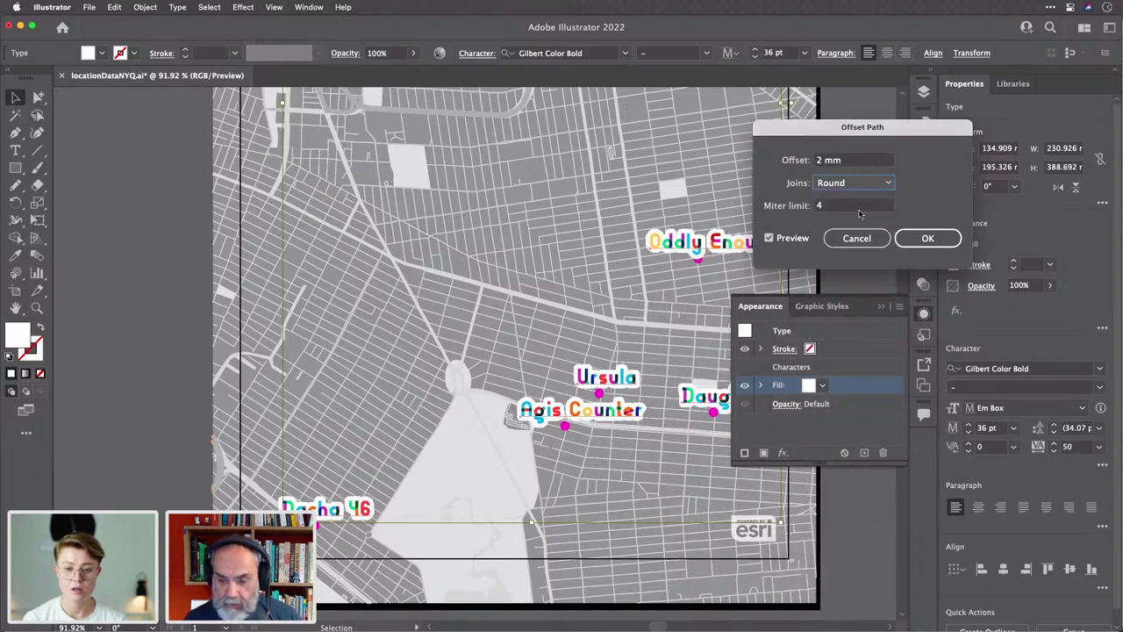
{"action": "left_click", "coordinate": [927, 236]}
{"action": "left_click", "coordinate": [924, 313]}
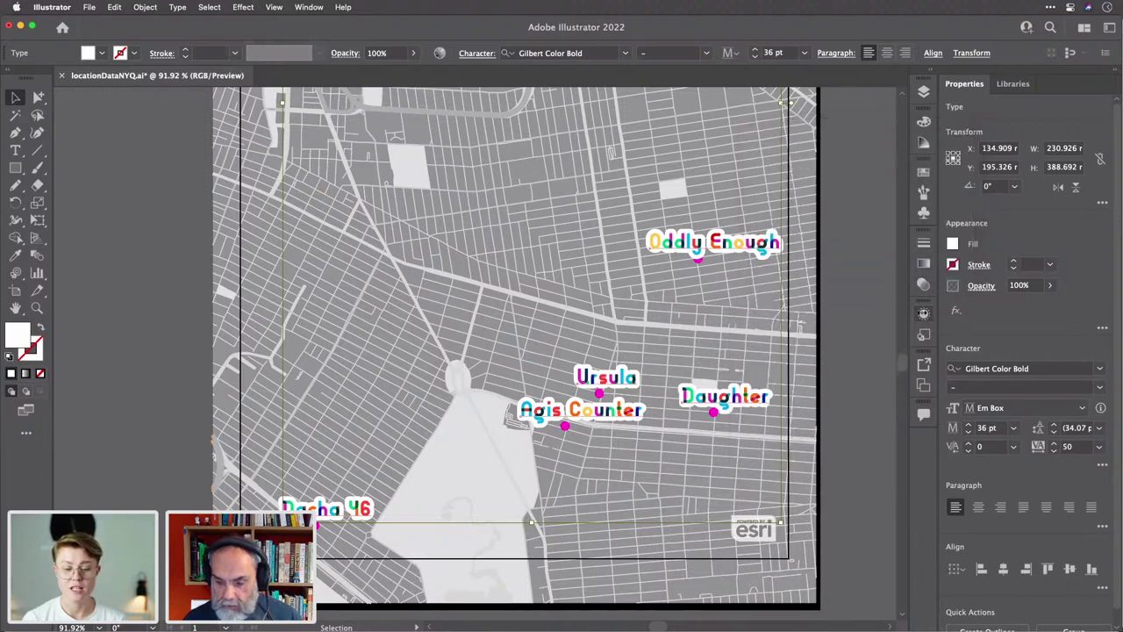
{"action": "left_click", "coordinate": [871, 292]}
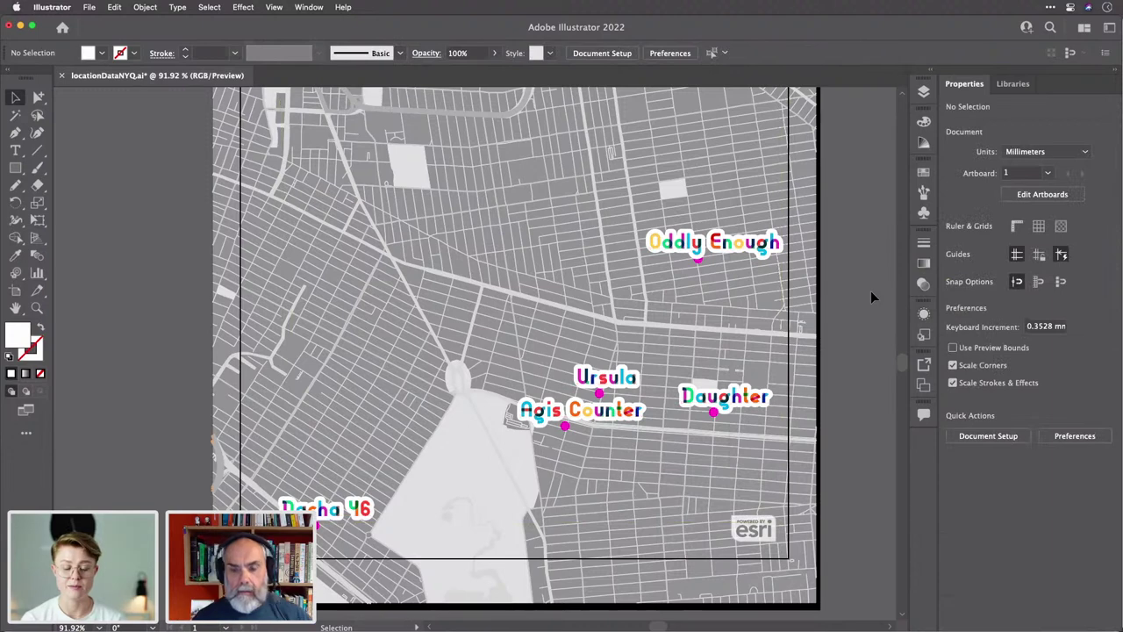
Fine-tune the positions of the Oddly Enough, Daughter, Ursula and Dacha 46 labels above their location dots, and save the artwork.
{"action": "left_click_drag", "start_coordinate": [767, 247], "coordinate": [756, 245]}
{"action": "left_click_drag", "start_coordinate": [755, 405], "coordinate": [756, 405]}
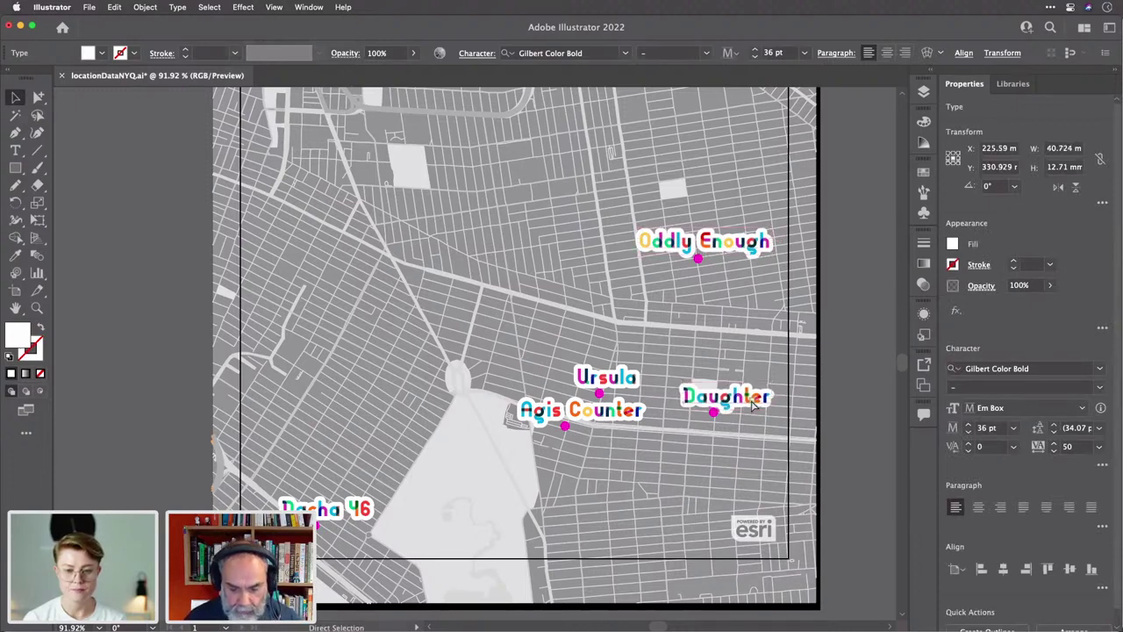
{"action": "key", "text": "cmd+s"}
{"action": "left_click", "coordinate": [613, 377]}
{"action": "left_click_drag", "start_coordinate": [613, 378], "coordinate": [601, 413]}
{"action": "left_click_drag", "start_coordinate": [346, 518], "coordinate": [349, 515]}
{"action": "scroll", "coordinate": [472, 338], "scroll_direction": "up", "scroll_amount": 1}
{"action": "scroll", "coordinate": [472, 337], "scroll_direction": "up", "scroll_amount": 15}
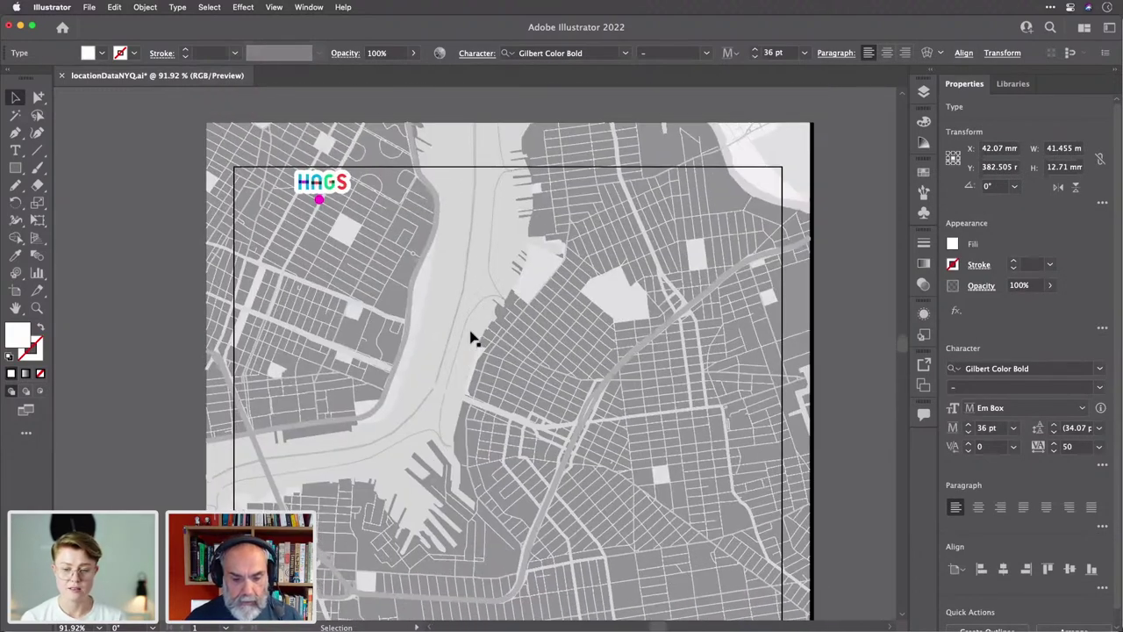
Reposition the HAGS label just east of its location dot and the Oddly Enough label just west of its dot.
{"action": "scroll", "coordinate": [472, 338], "scroll_direction": "up", "scroll_amount": 5}
{"action": "left_click_drag", "start_coordinate": [329, 231], "coordinate": [364, 248]}
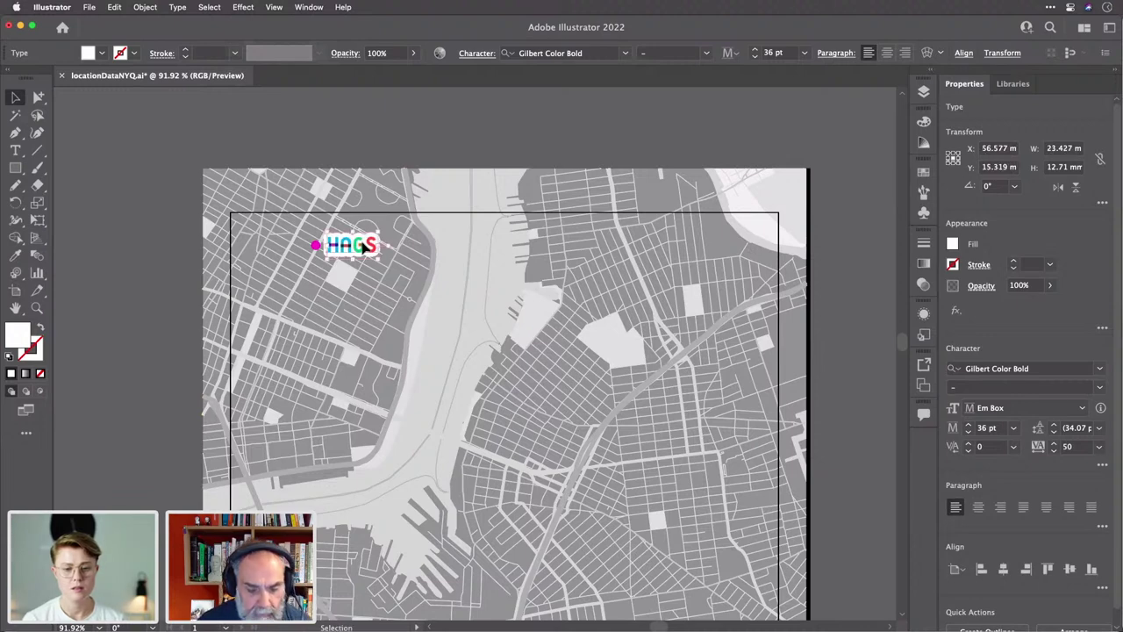
{"action": "left_click", "coordinate": [427, 136]}
{"action": "scroll", "coordinate": [556, 318], "scroll_direction": "down", "scroll_amount": 3}
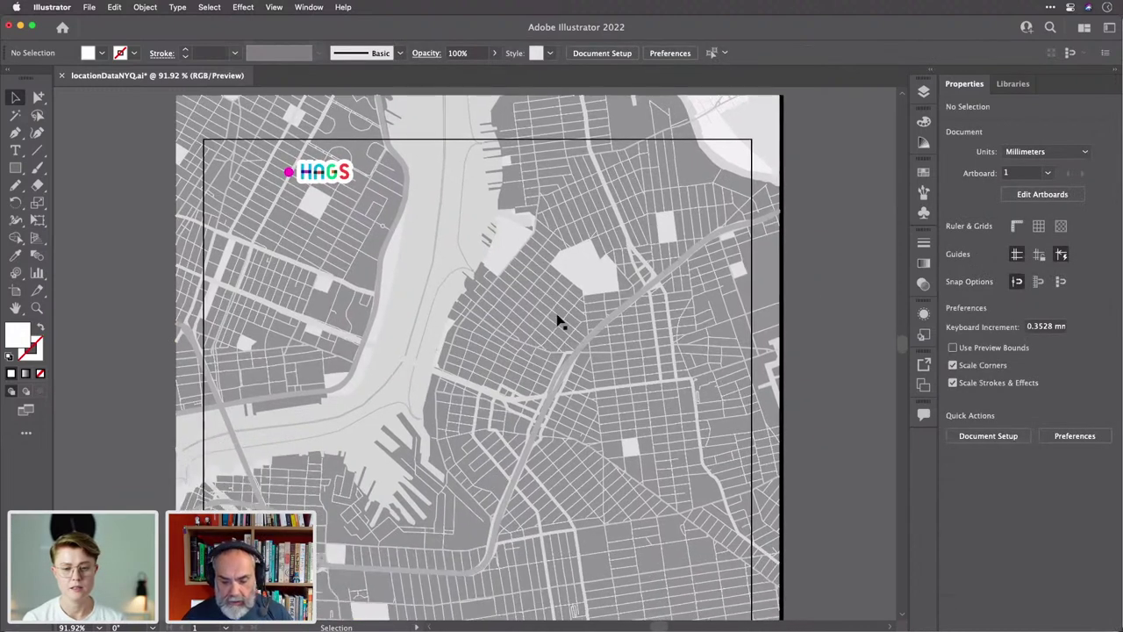
{"action": "scroll", "coordinate": [556, 319], "scroll_direction": "down", "scroll_amount": 10}
{"action": "left_click_drag", "start_coordinate": [658, 327], "coordinate": [574, 342]}
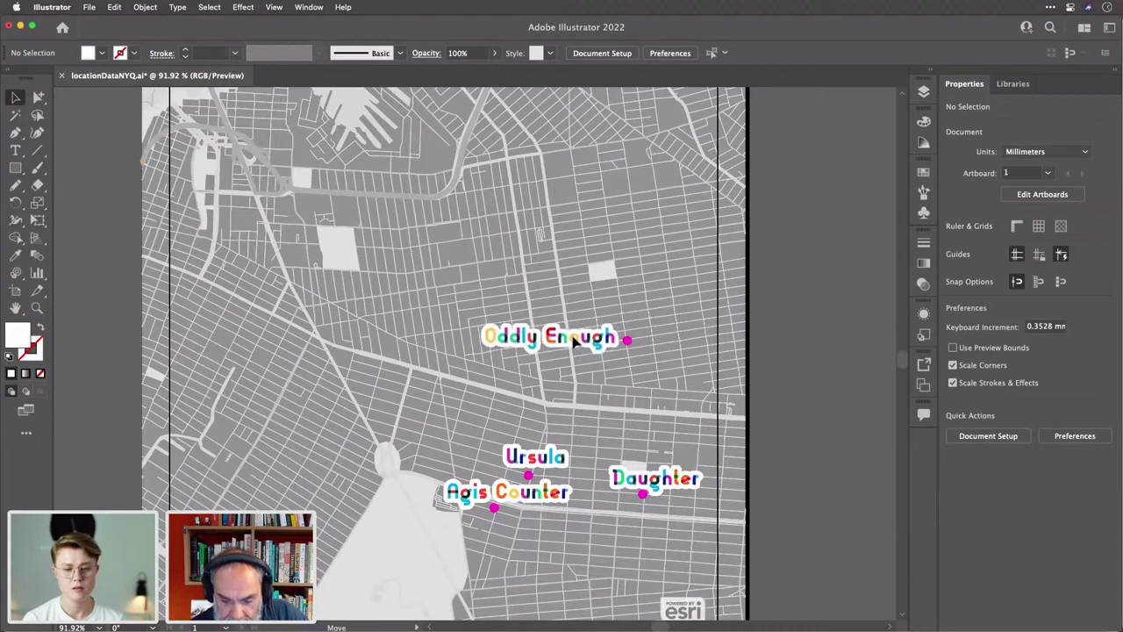
Move the Daughter and Agis Counter labels below their location dots, check the whole map, and save the artwork.
{"action": "left_click_drag", "start_coordinate": [668, 481], "coordinate": [664, 517]}
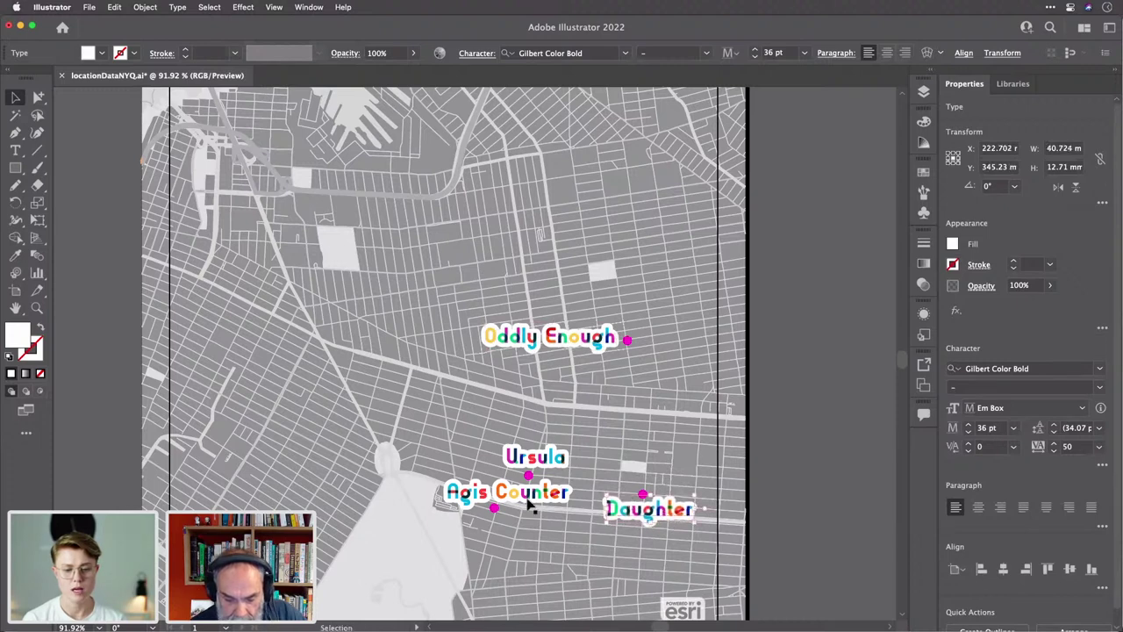
{"action": "left_click_drag", "start_coordinate": [528, 500], "coordinate": [507, 535]}
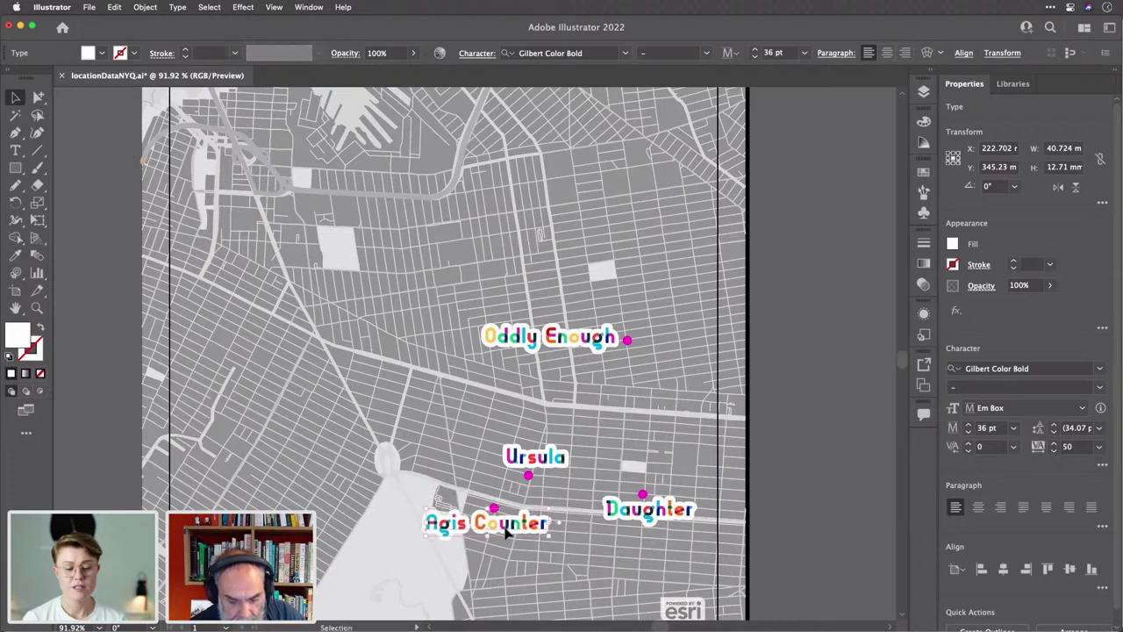
{"action": "left_click", "coordinate": [821, 407]}
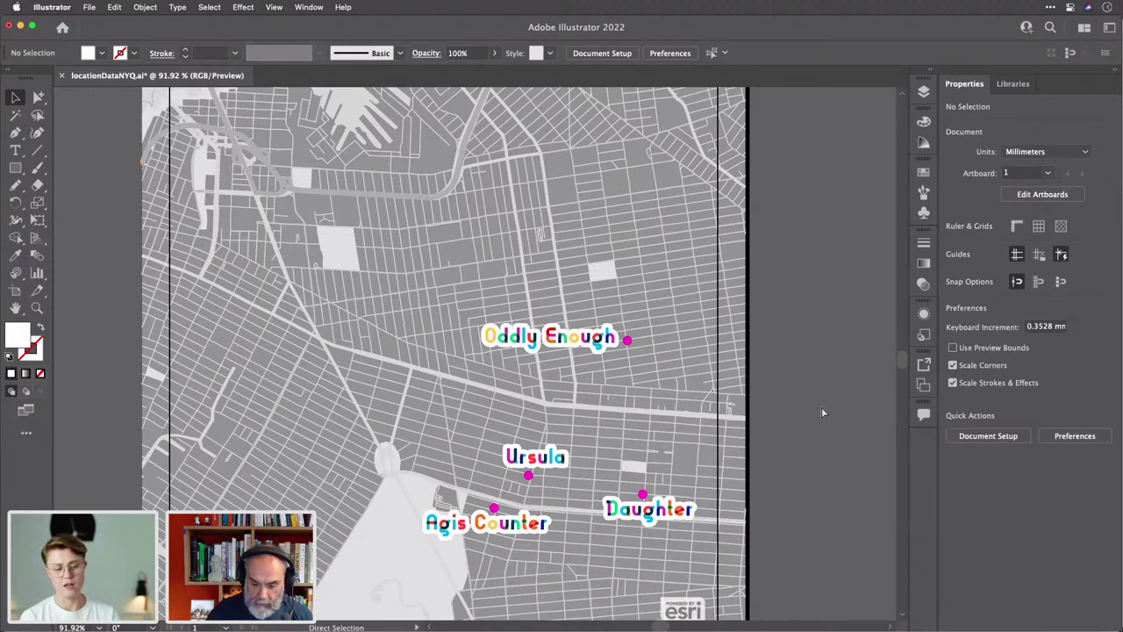
{"action": "key", "text": "super+0"}
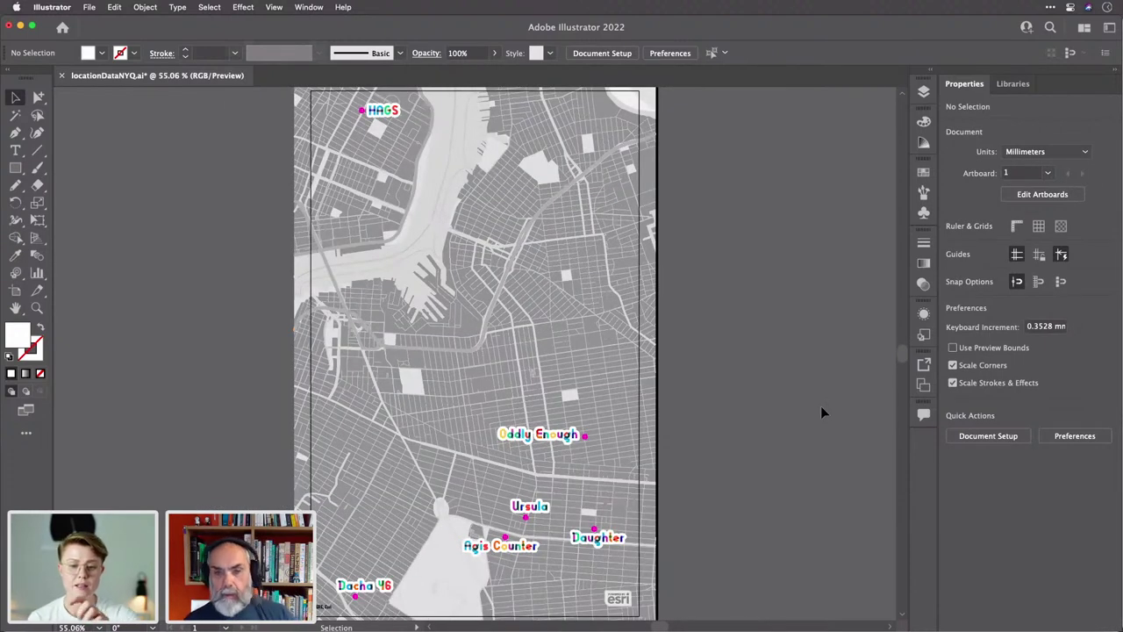
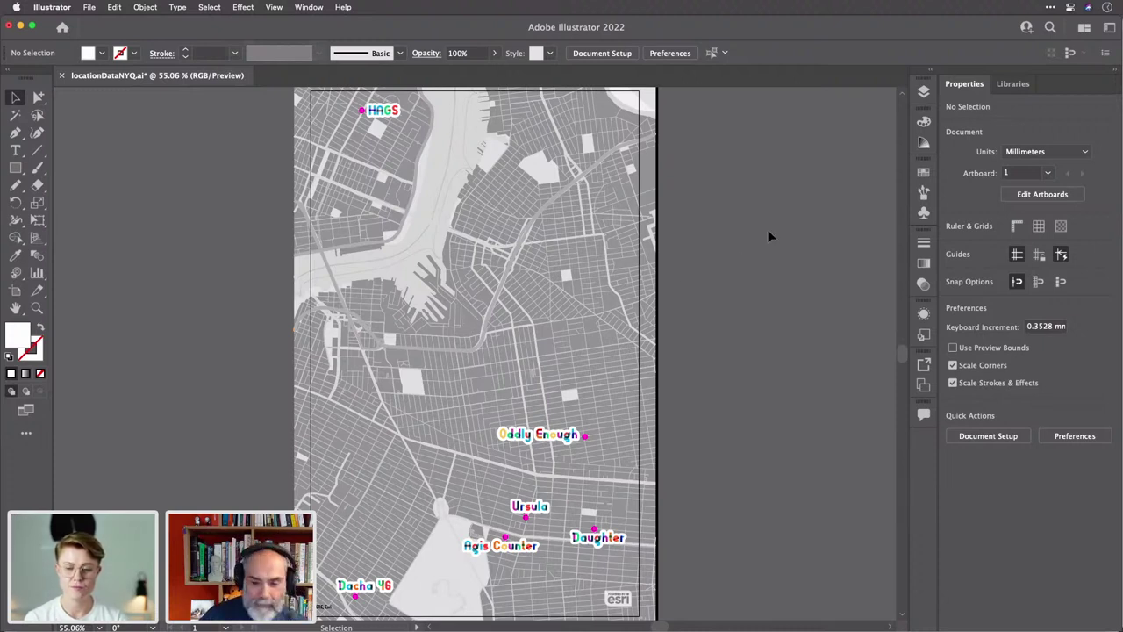
{"action": "key", "text": "a"}
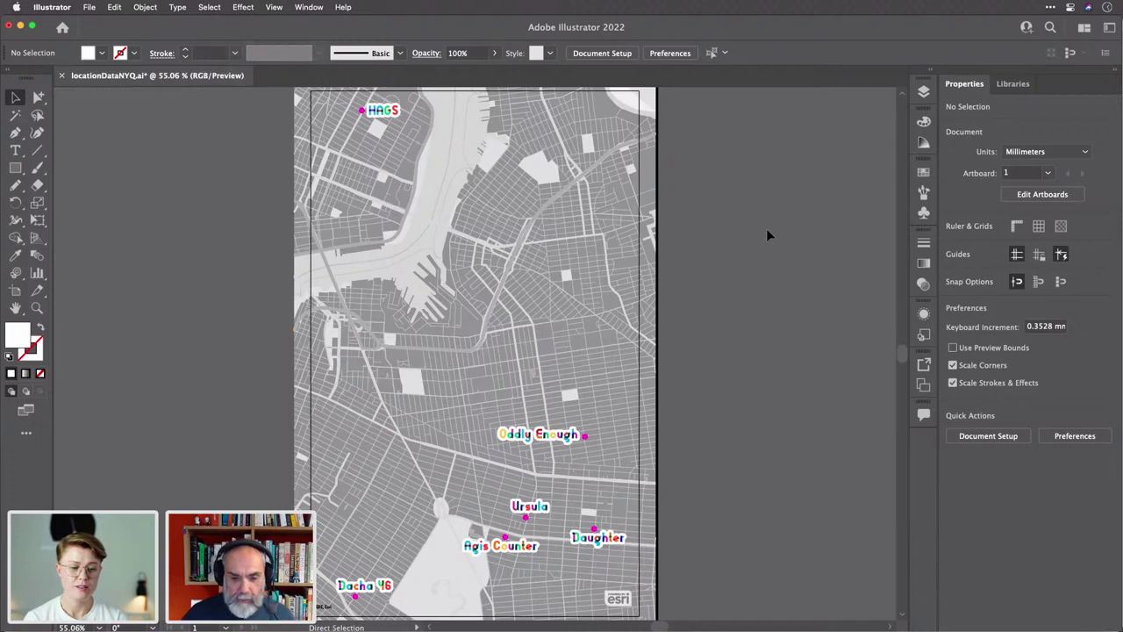
{"action": "key", "text": "super+s"}
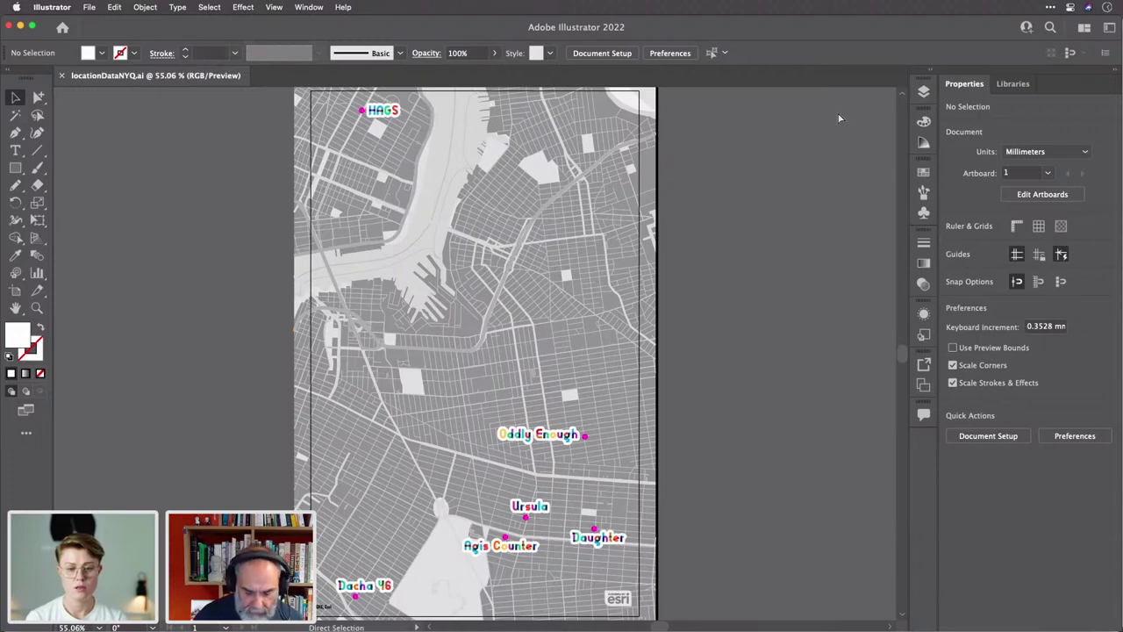
Create a new portrait Art & Illustration document measuring 457.2 x 609.6 mm.
{"action": "key", "text": "super+n"}
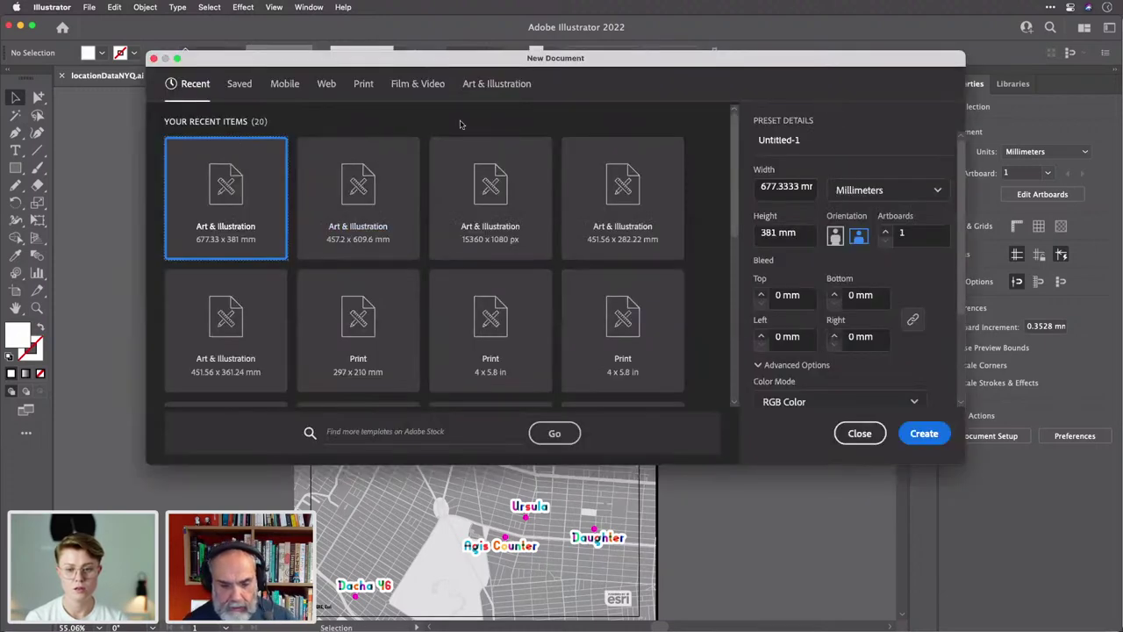
{"action": "left_click", "coordinate": [497, 83]}
{"action": "left_click", "coordinate": [358, 188]}
{"action": "double_click", "coordinate": [359, 187]}
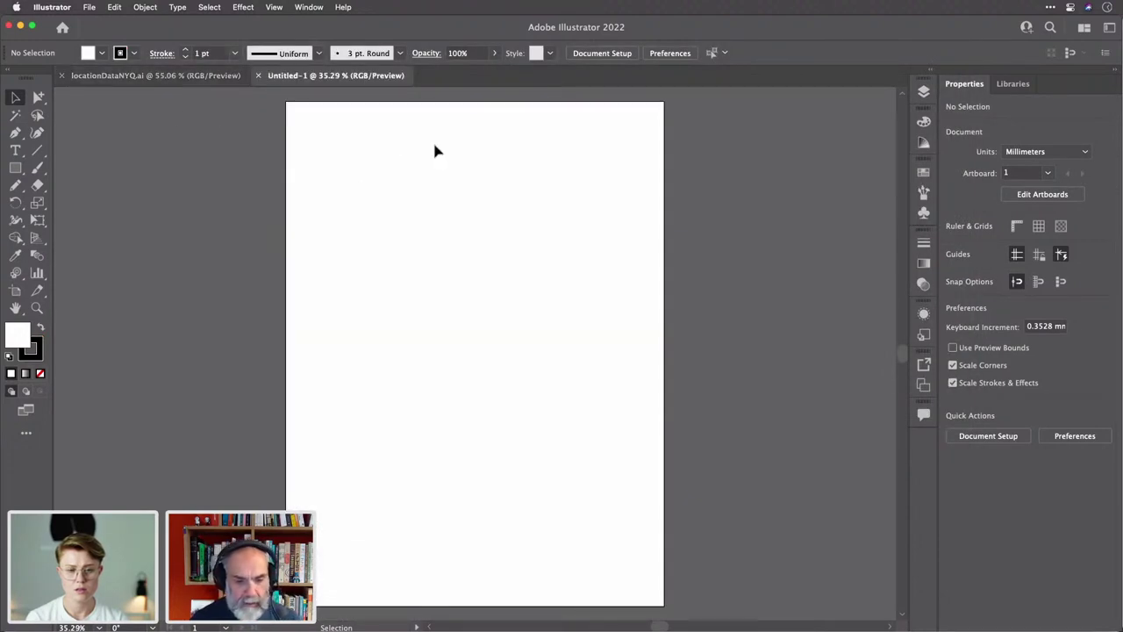
Check the folder path where locationDataNYQ.ai is stored by floating its document window, and dock the window again.
{"action": "left_click", "coordinate": [189, 78]}
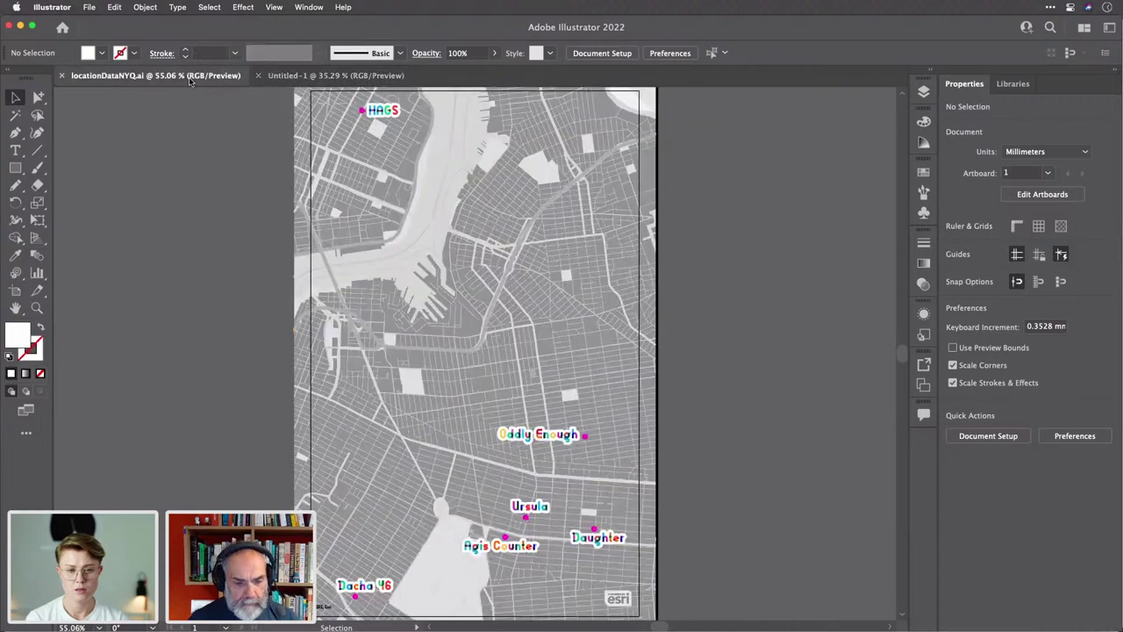
{"action": "left_click_drag", "start_coordinate": [189, 77], "coordinate": [450, 143]}
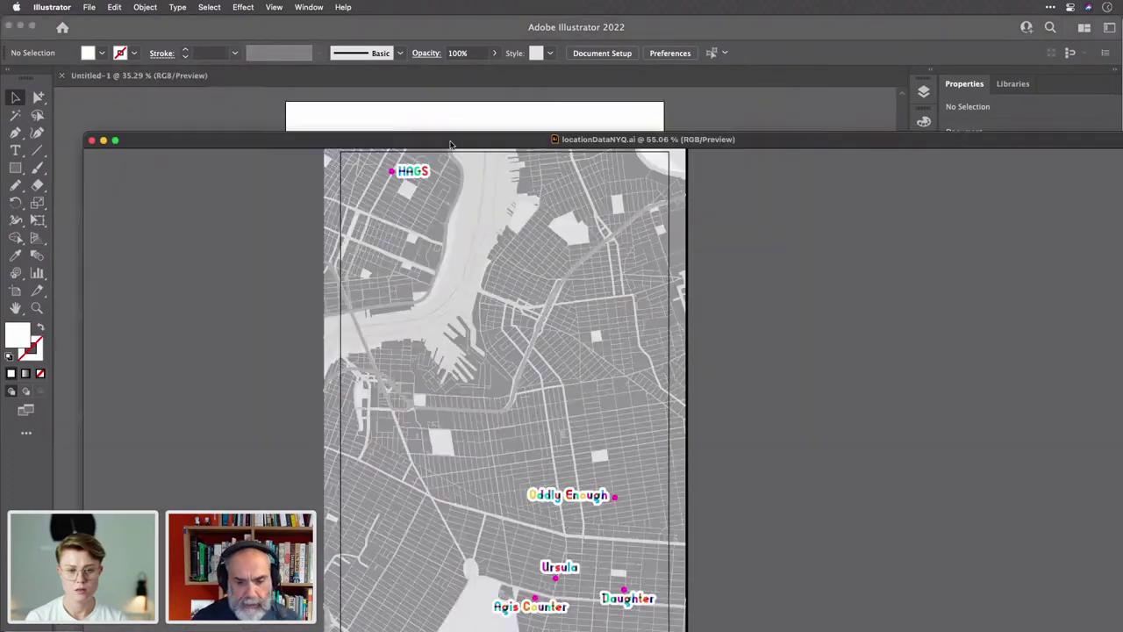
{"action": "right_click", "coordinate": [576, 142]}
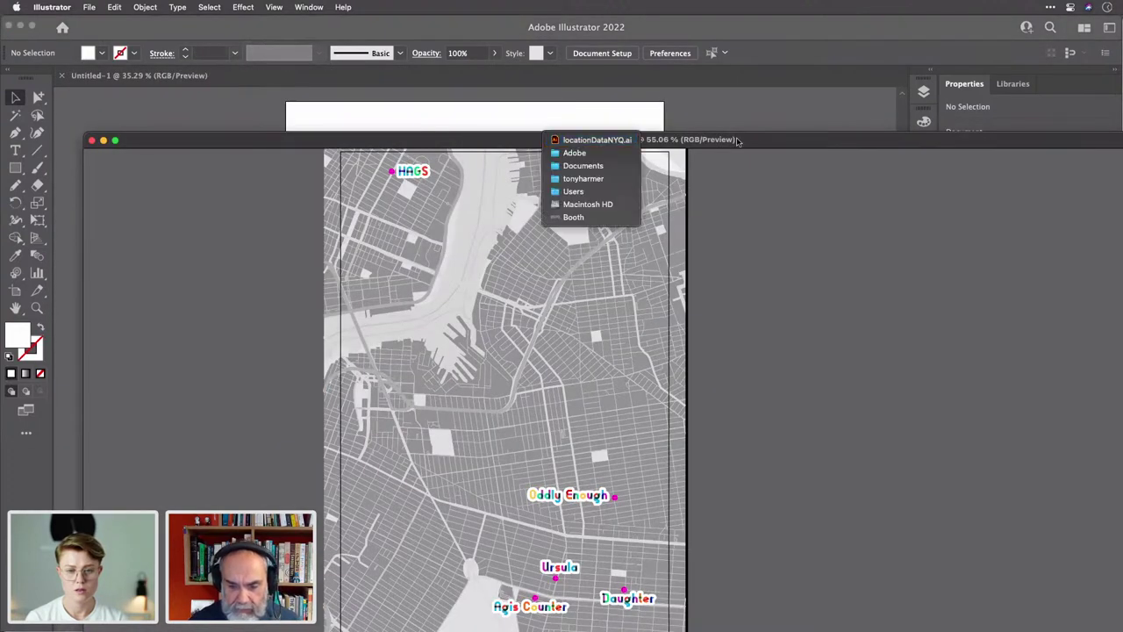
{"action": "left_click", "coordinate": [756, 169]}
{"action": "left_click_drag", "start_coordinate": [668, 149], "coordinate": [644, 75]}
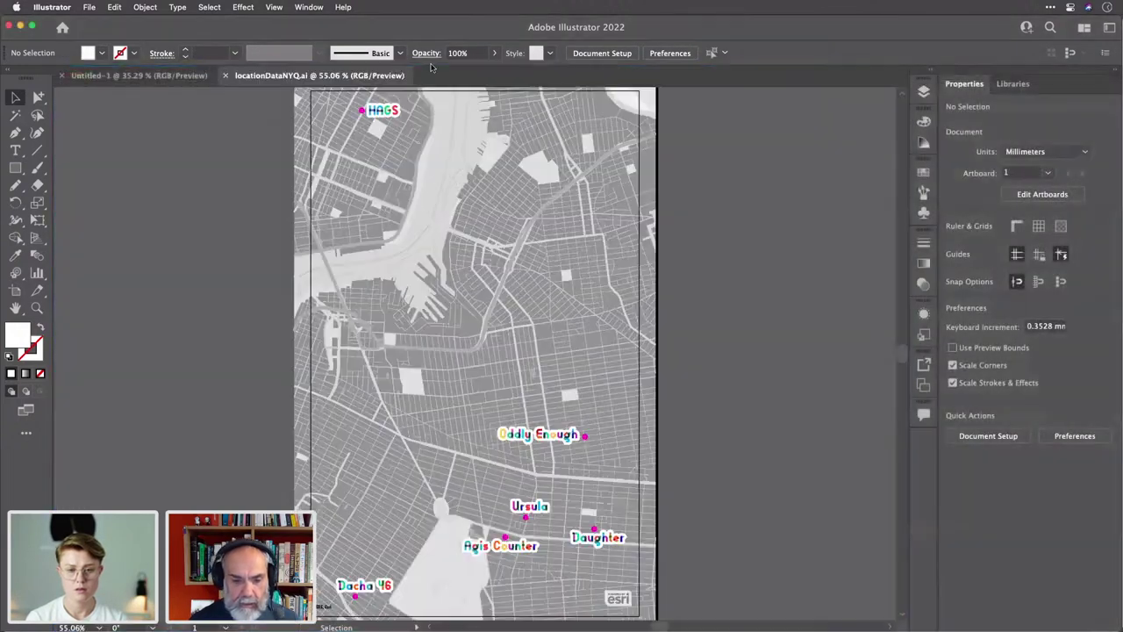
Place locationDataNYQ.ai from the Adobe folder in Documents as a linked file on the new document's artboard.
{"action": "left_click", "coordinate": [150, 76]}
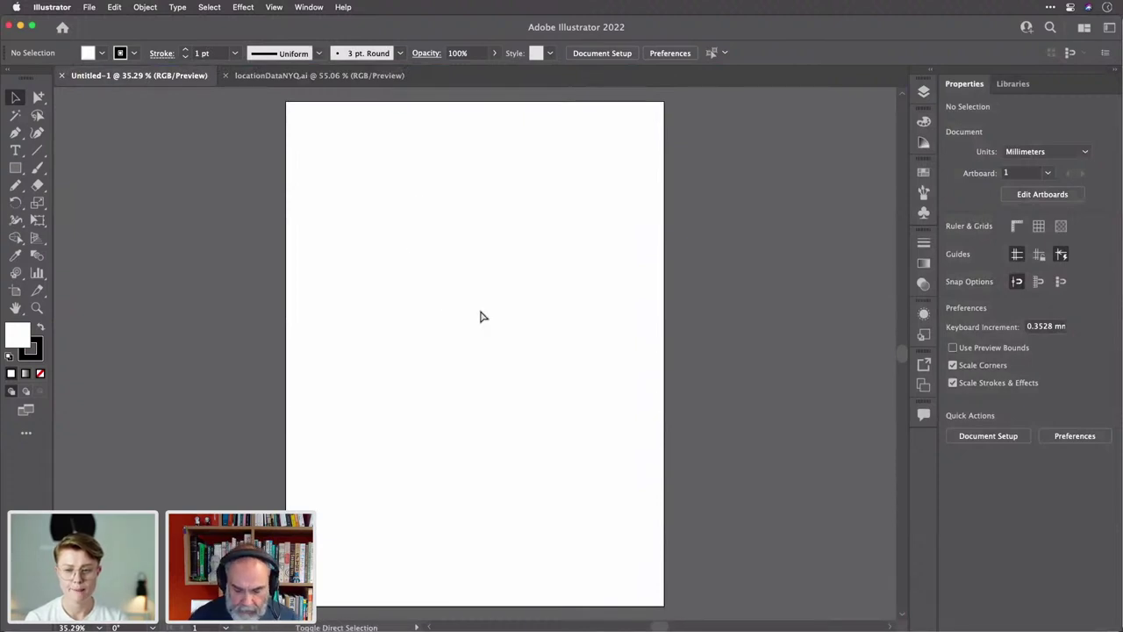
{"action": "key", "text": "super+shift+p"}
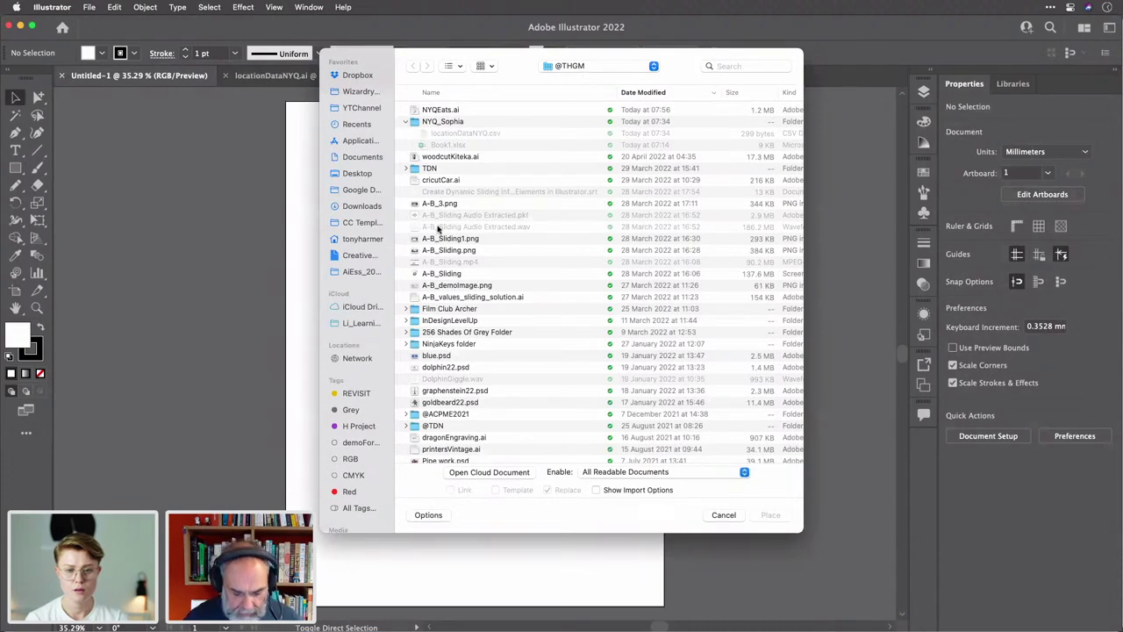
{"action": "key", "text": "super+shift+h"}
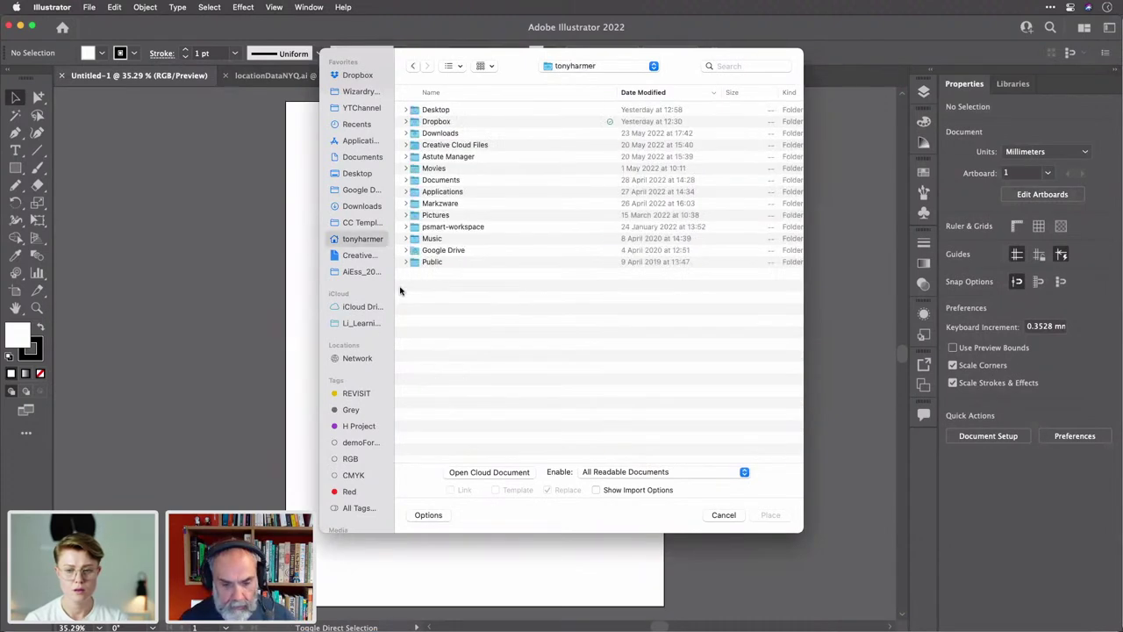
{"action": "left_click", "coordinate": [365, 156]}
{"action": "double_click", "coordinate": [415, 110]}
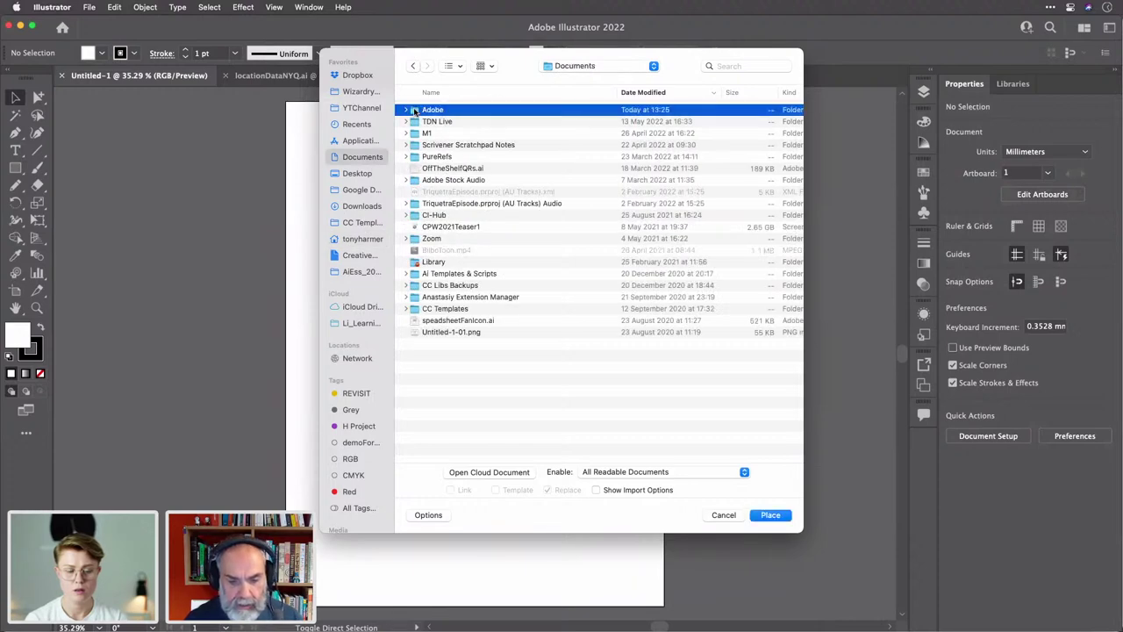
{"action": "left_click", "coordinate": [455, 112]}
{"action": "key", "text": "space"}
{"action": "key", "text": "space"}
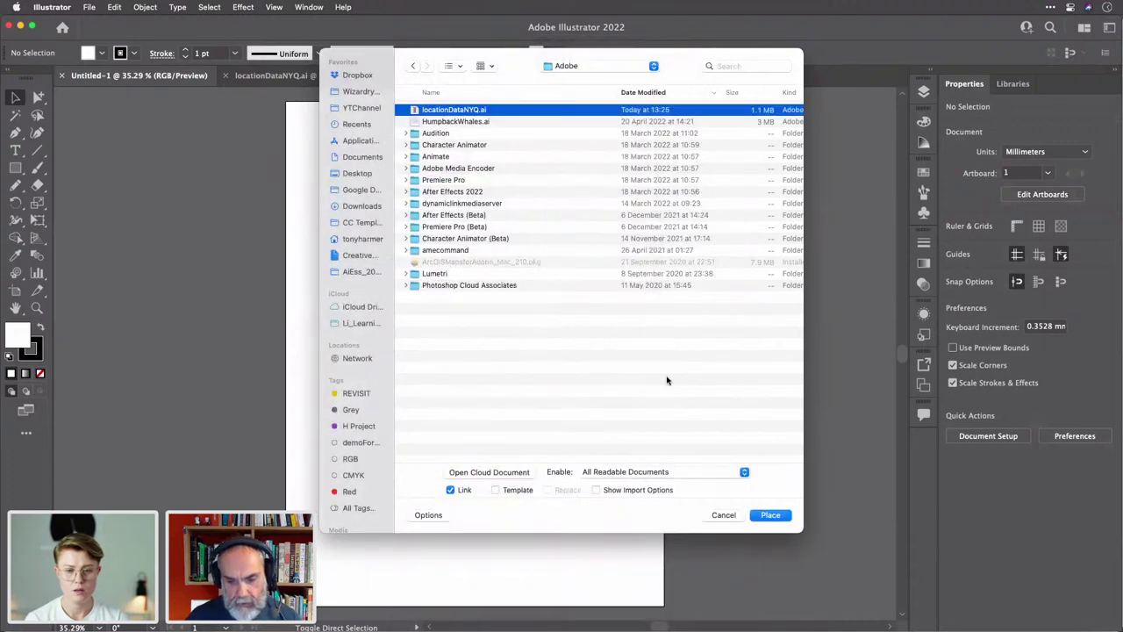
{"action": "left_click", "coordinate": [769, 515]}
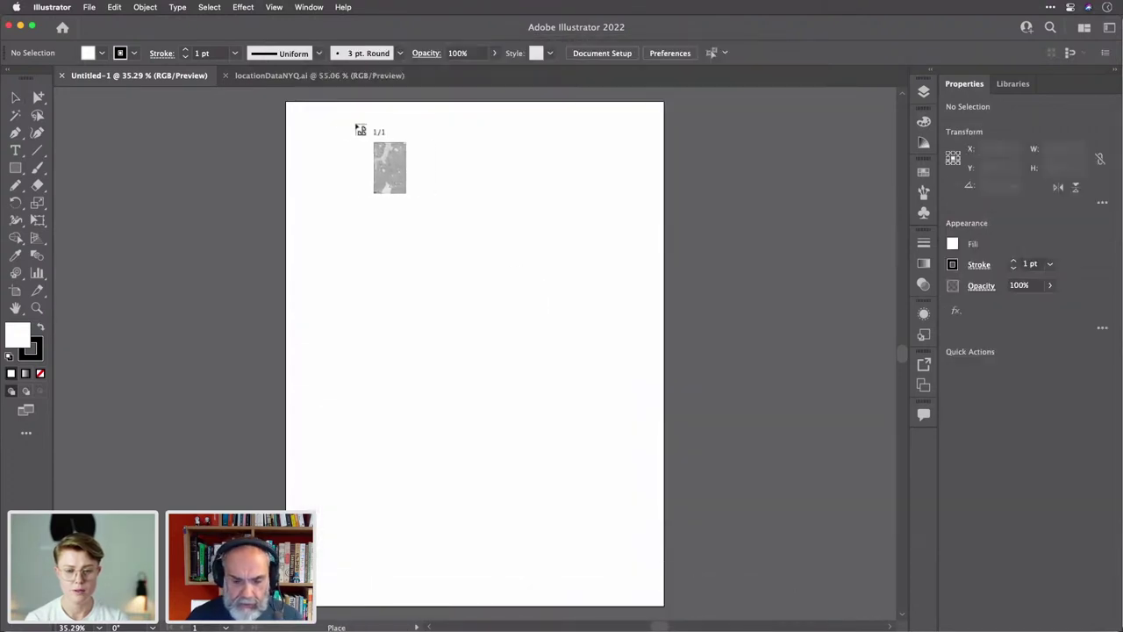
{"action": "left_click", "coordinate": [330, 129]}
Scale the placed map to about 370 x 592 mm and position it near the artboard's left edge with a narrow margin.
{"action": "left_click_drag", "start_coordinate": [369, 146], "coordinate": [355, 149]}
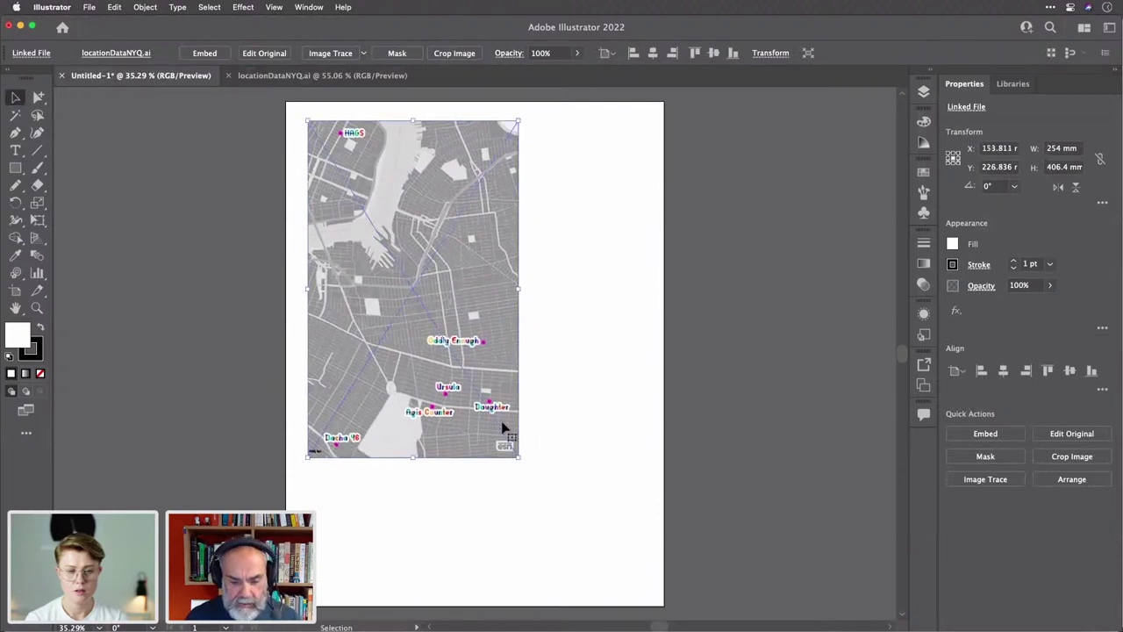
{"action": "left_click_drag", "start_coordinate": [516, 460], "coordinate": [690, 603]}
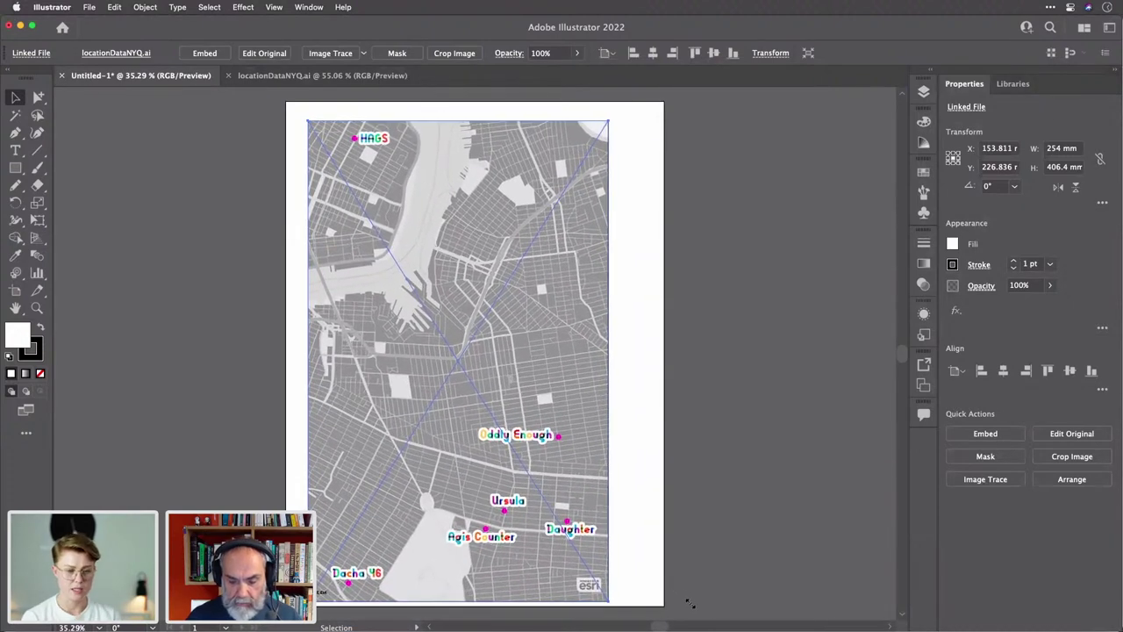
{"action": "left_click_drag", "start_coordinate": [307, 121], "coordinate": [300, 113]}
{"action": "left_click_drag", "start_coordinate": [469, 199], "coordinate": [462, 199]}
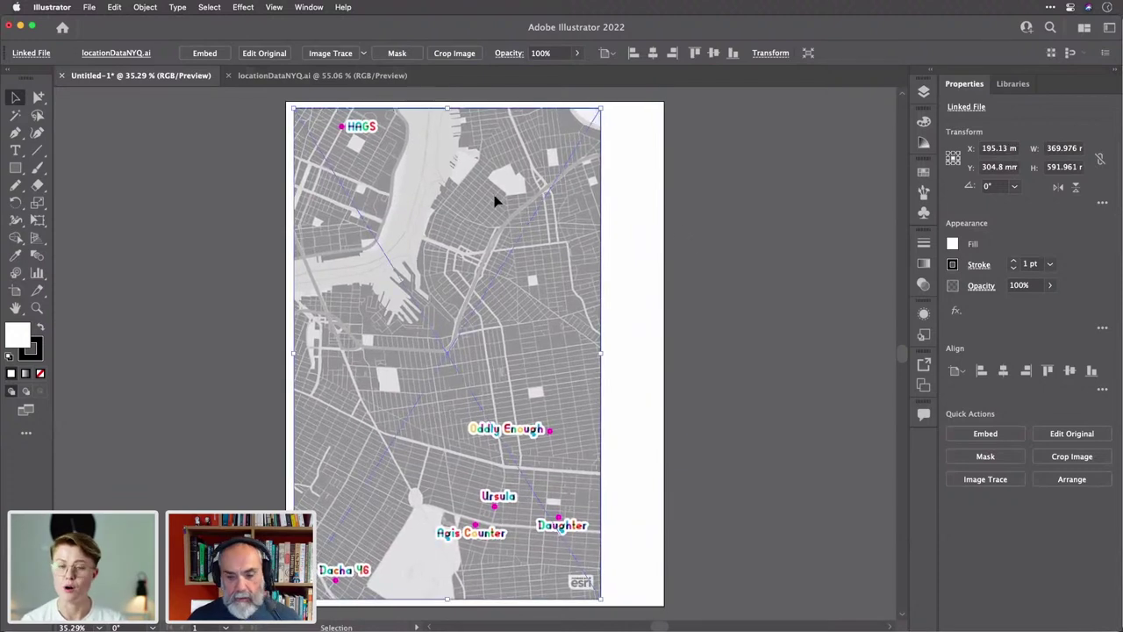
Narrow the artboard from its right edge so it ends just beyond the map, leaving a slim white margin.
{"action": "left_click", "coordinate": [640, 233]}
{"action": "key", "text": "shift+o"}
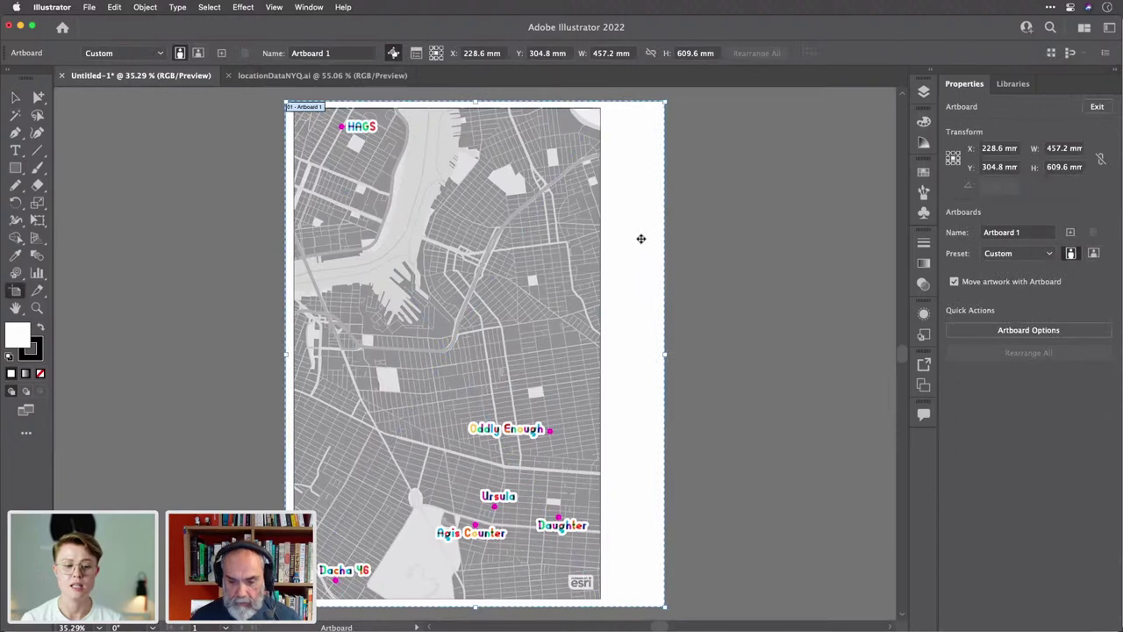
{"action": "left_click_drag", "start_coordinate": [665, 355], "coordinate": [612, 350]}
{"action": "key", "text": "Escape"}
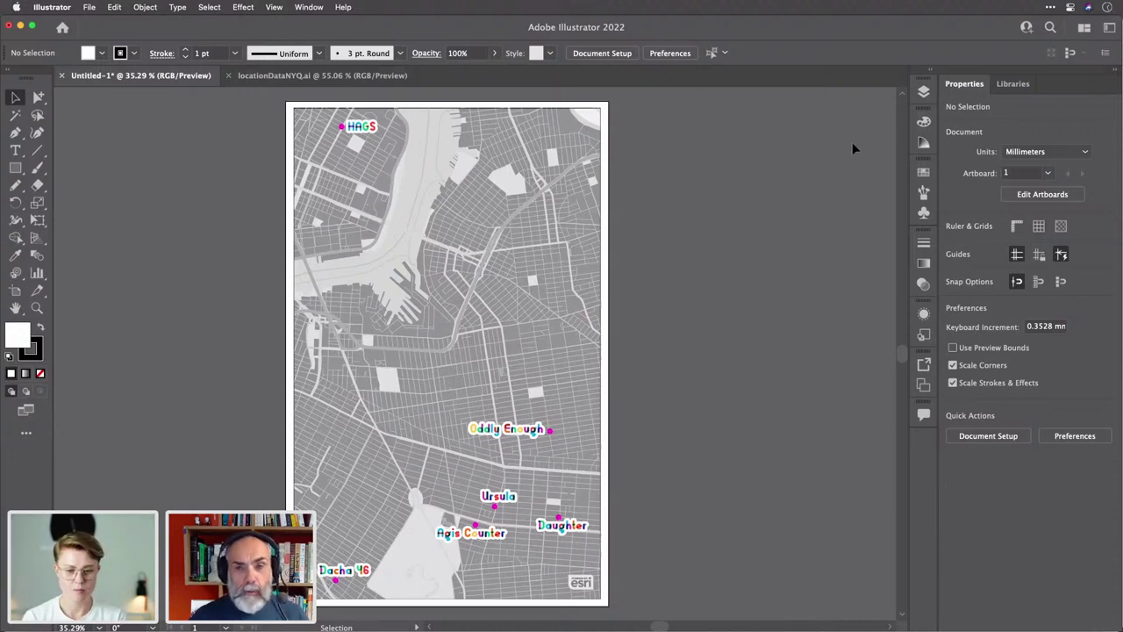
Lock the layer holding the placed map and add a new layer above it.
{"action": "left_click", "coordinate": [923, 92]}
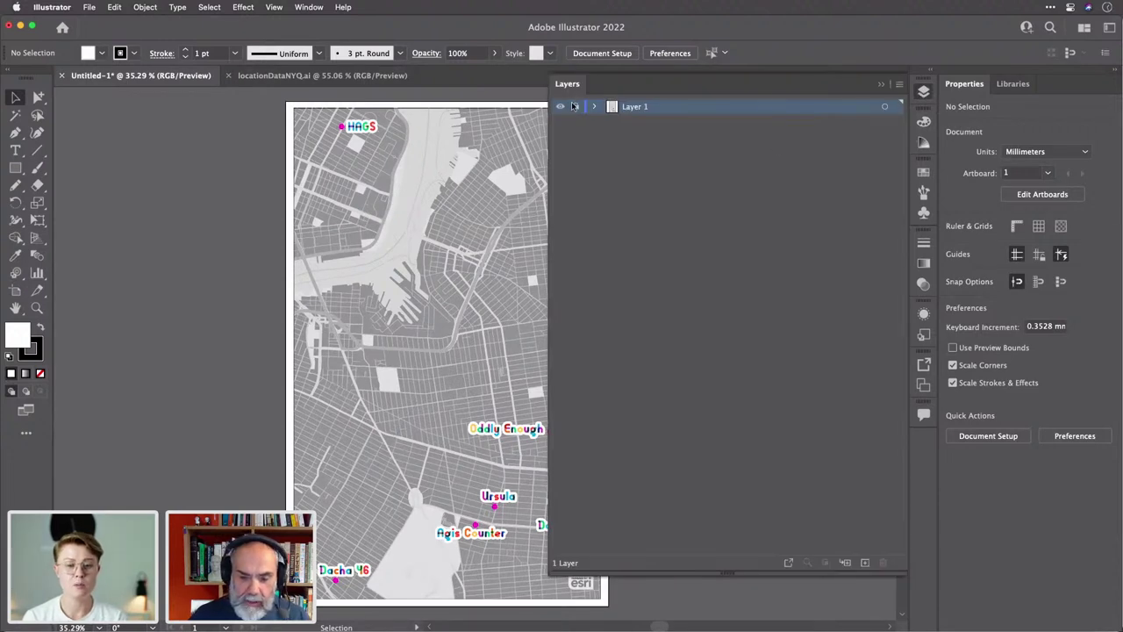
{"action": "left_click", "coordinate": [864, 562]}
{"action": "left_click", "coordinate": [923, 92]}
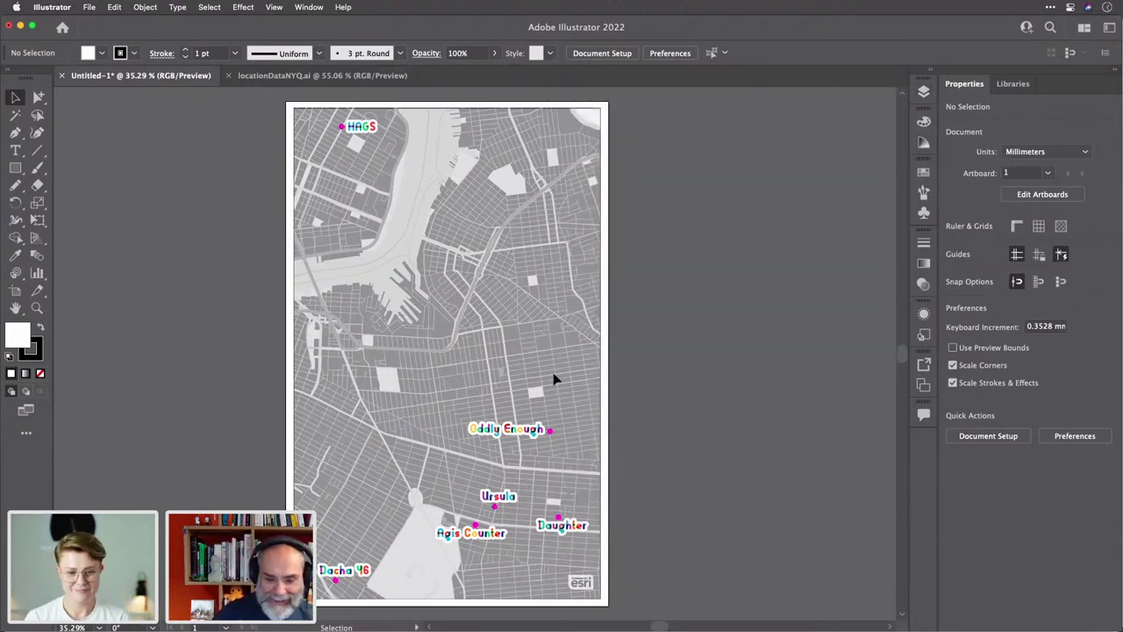
Draw a white rectangle about 195 x 70 mm over the upper map and duplicate it into a staggered, overlapping stack of seven.
{"action": "left_click", "coordinate": [16, 167]}
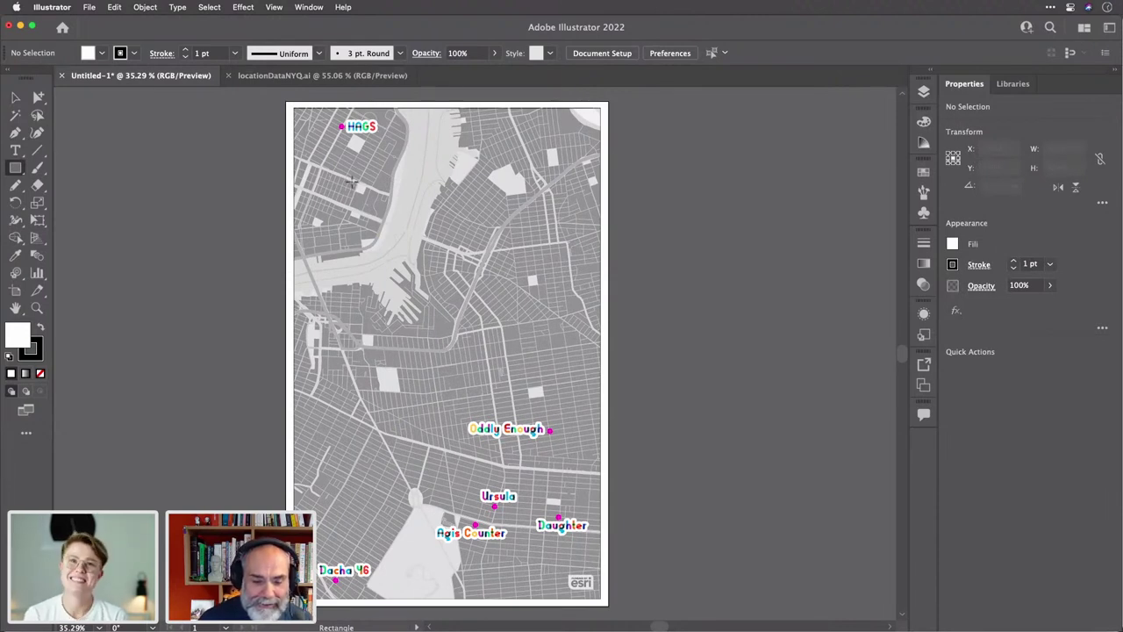
{"action": "left_click_drag", "start_coordinate": [341, 189], "coordinate": [502, 247]}
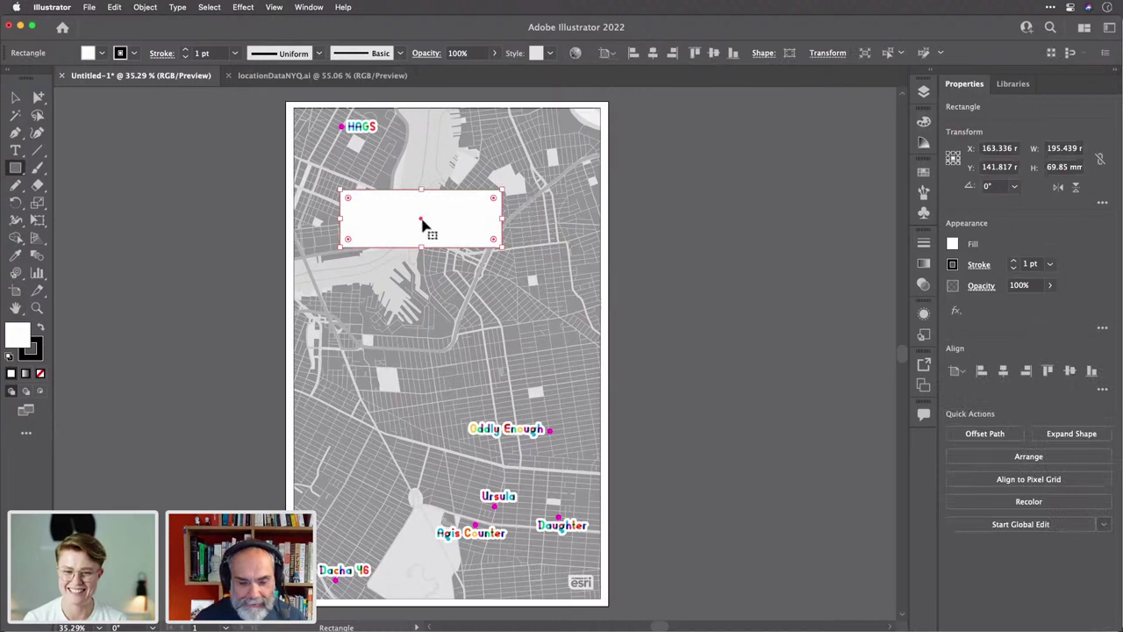
{"action": "left_click_drag", "start_coordinate": [422, 221], "coordinate": [483, 346]}
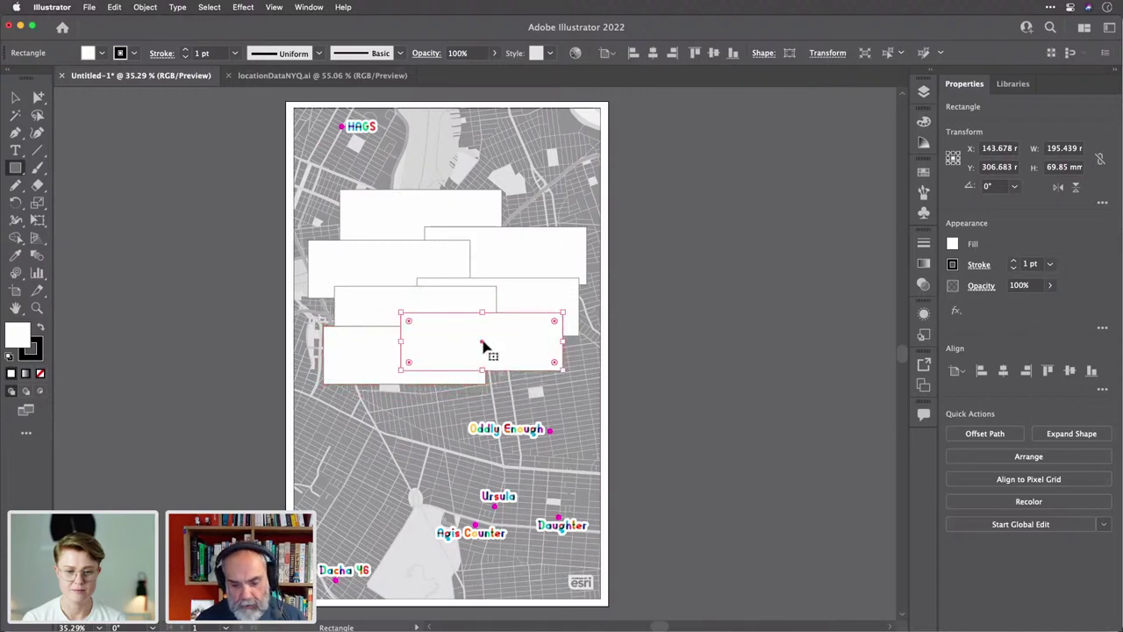
Select all the overlapping rectangles and merge them into one shape with Pathfinder Unite.
{"action": "key", "text": "v"}
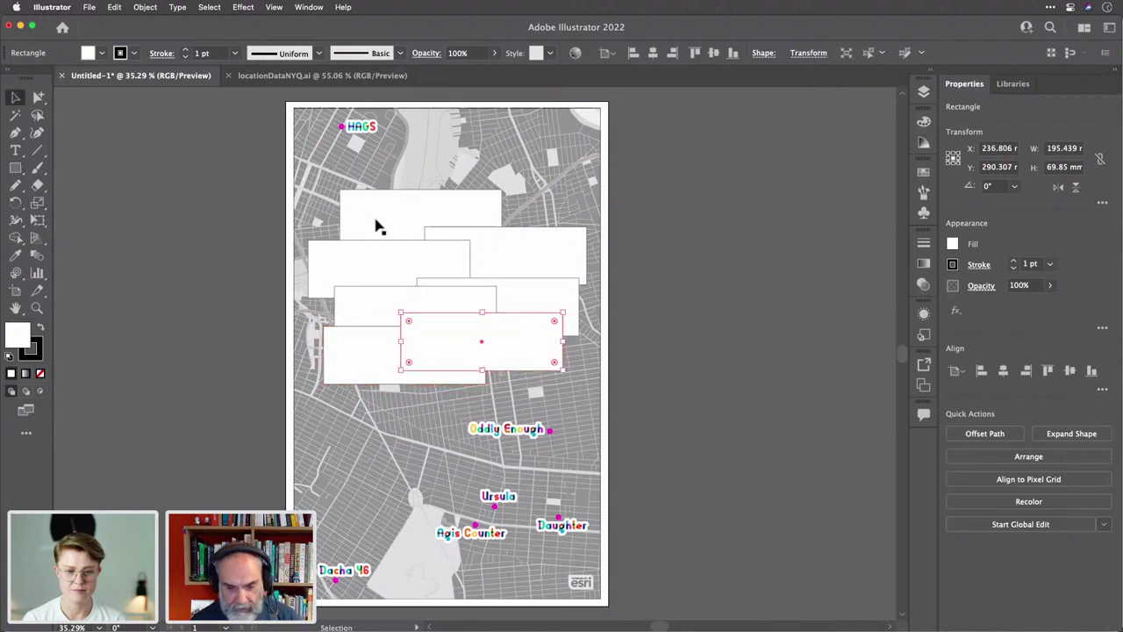
{"action": "left_click", "coordinate": [232, 197]}
{"action": "key", "text": "super+a"}
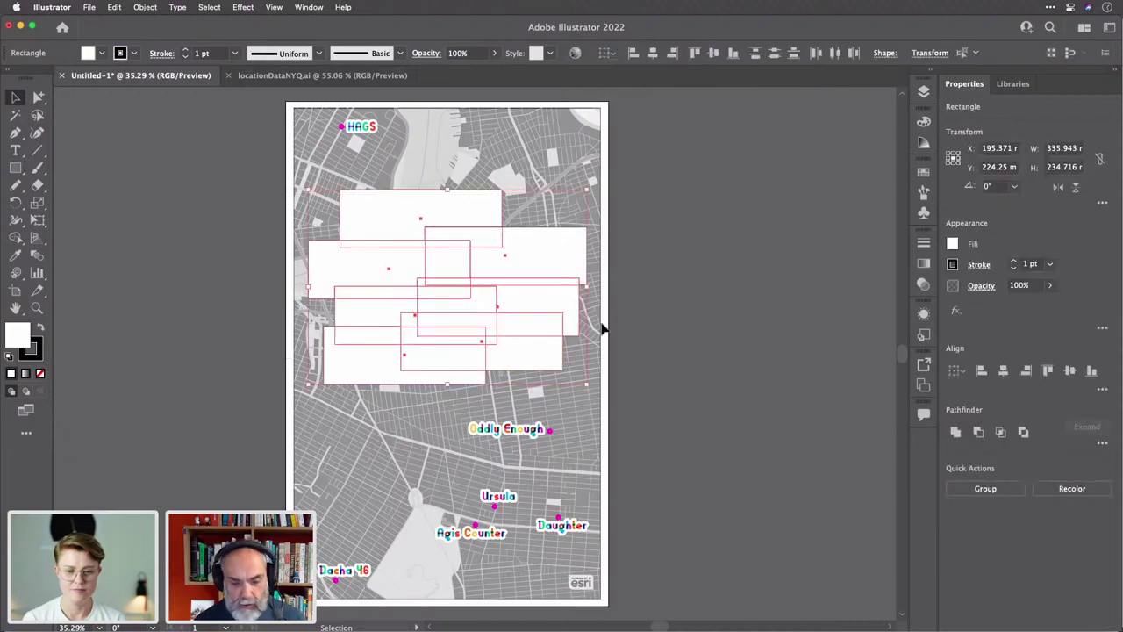
{"action": "left_click", "coordinate": [955, 432]}
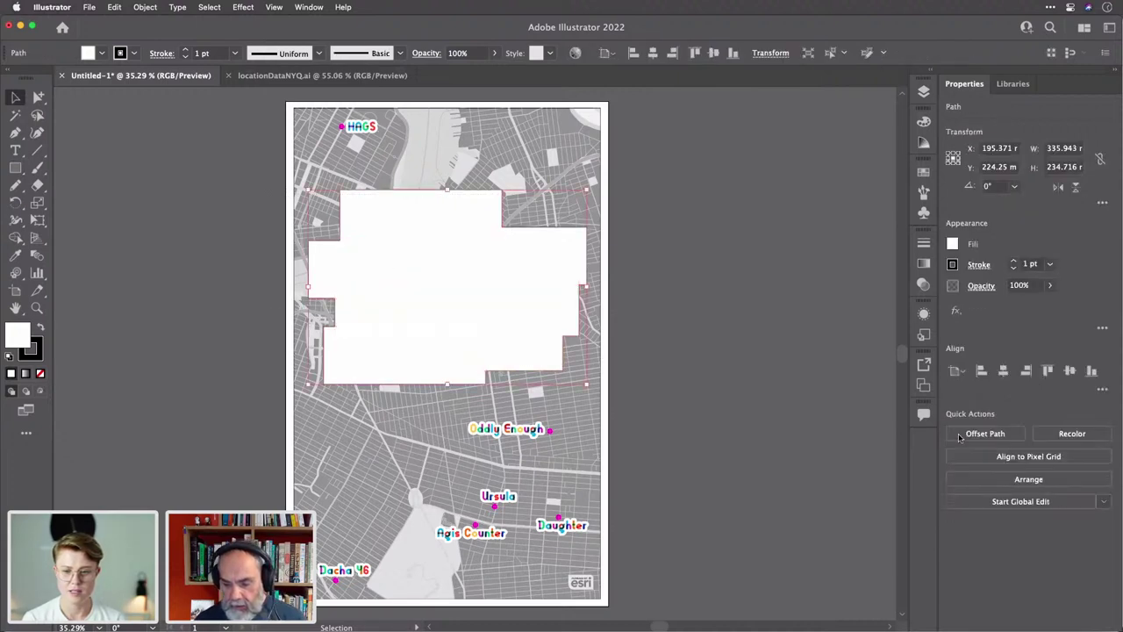
Round all corners of the merged white shape to about 4.6 mm and its two topmost corners to about 21.7 mm.
{"action": "key", "text": "a"}
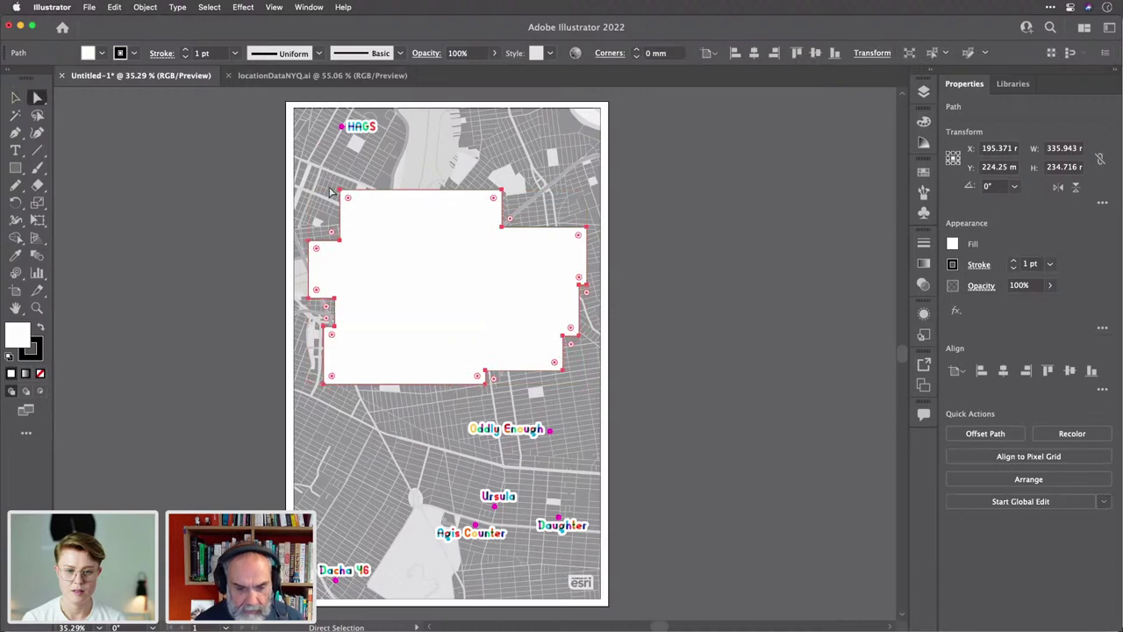
{"action": "left_click", "coordinate": [337, 239]}
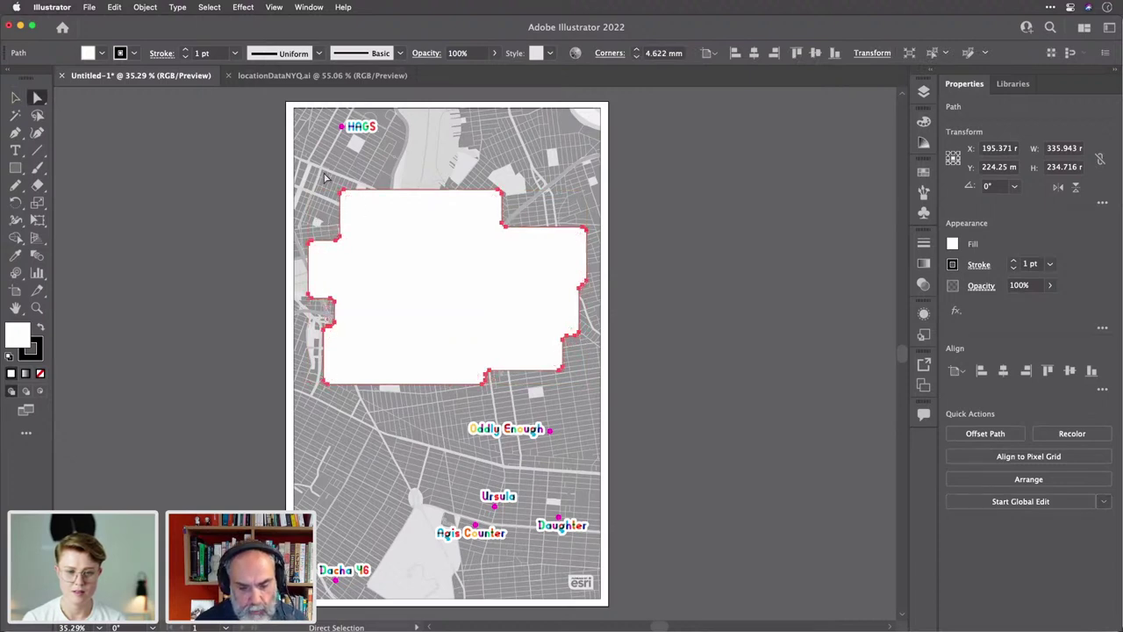
{"action": "left_click", "coordinate": [539, 215]}
{"action": "left_click", "coordinate": [395, 192]}
{"action": "left_click_drag", "start_coordinate": [352, 205], "coordinate": [362, 210]}
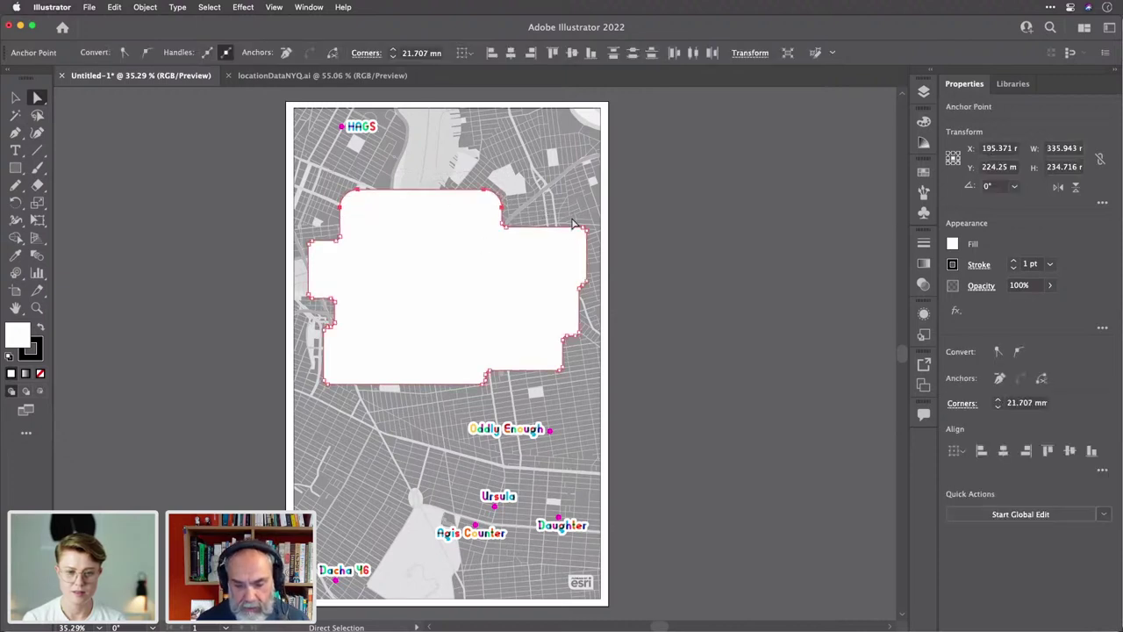
Round the white shape's upper-right corner to about 25.4 mm and both corners of its left protrusion, the lower one to about 21.5 mm.
{"action": "left_click_drag", "start_coordinate": [575, 240], "coordinate": [562, 248]}
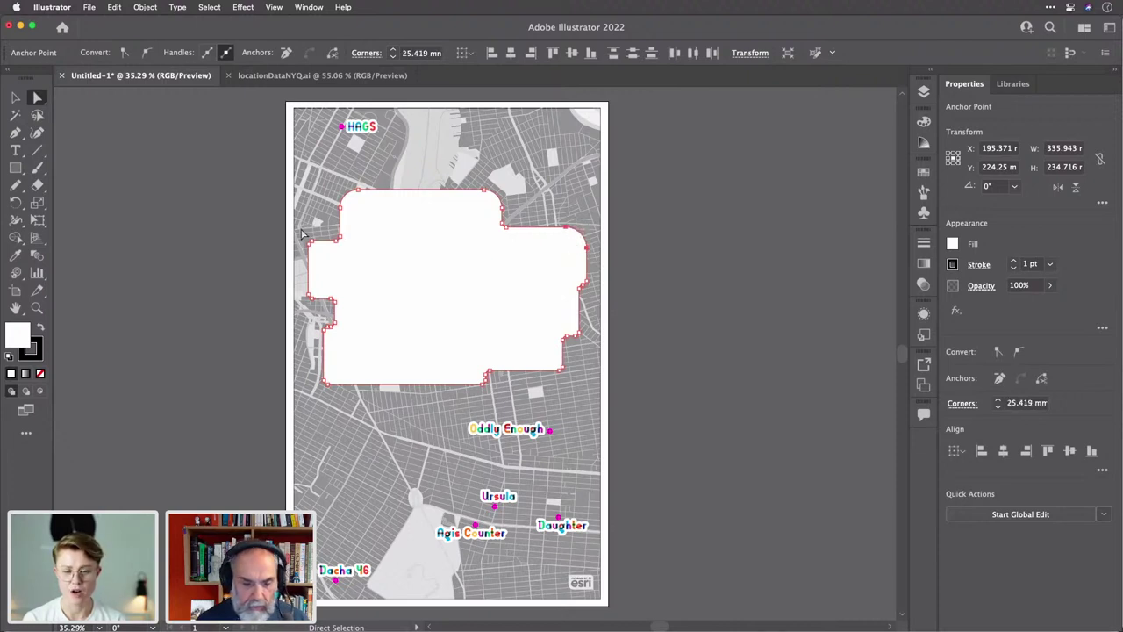
{"action": "left_click", "coordinate": [321, 253]}
{"action": "left_click_drag", "start_coordinate": [316, 250], "coordinate": [323, 254]}
{"action": "left_click", "coordinate": [314, 292]}
{"action": "left_click_drag", "start_coordinate": [315, 292], "coordinate": [332, 286]}
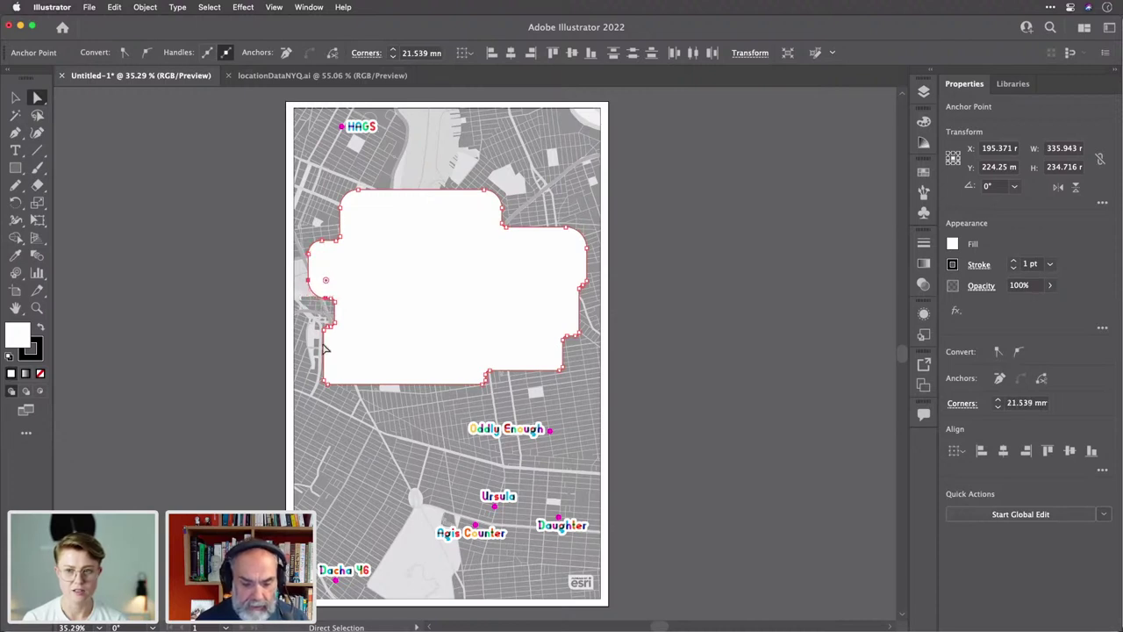
Round the white shape's bottom-left corner to about 34.4 mm and its lower-right corner to about 28 mm.
{"action": "left_click", "coordinate": [324, 382]}
{"action": "left_click_drag", "start_coordinate": [331, 377], "coordinate": [360, 363]}
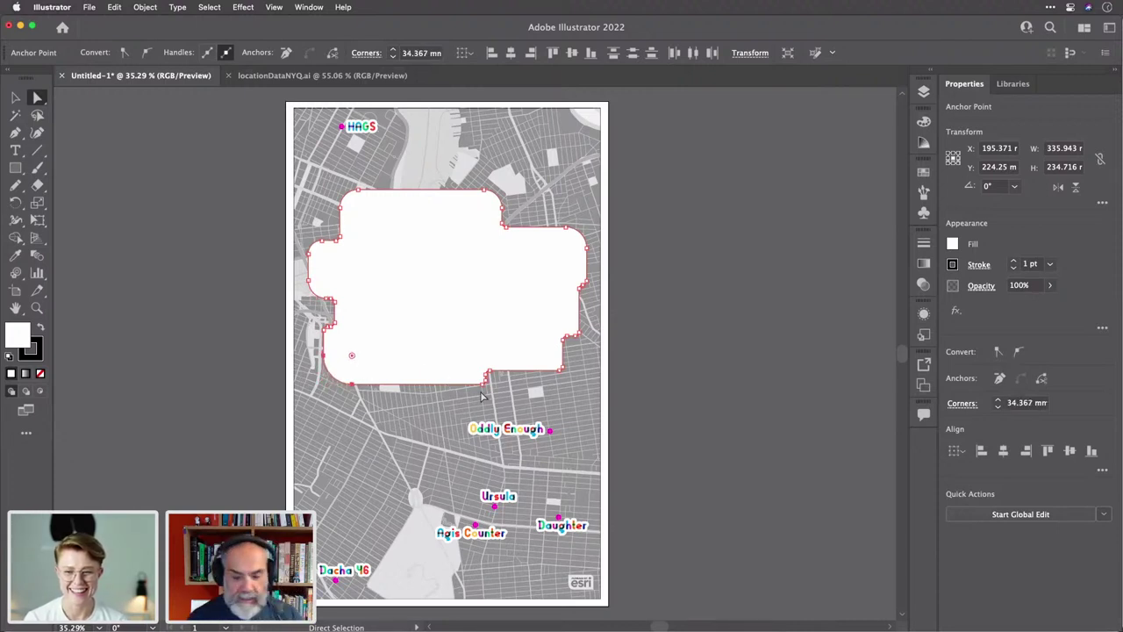
{"action": "left_click_drag", "start_coordinate": [550, 362], "coordinate": [538, 353]}
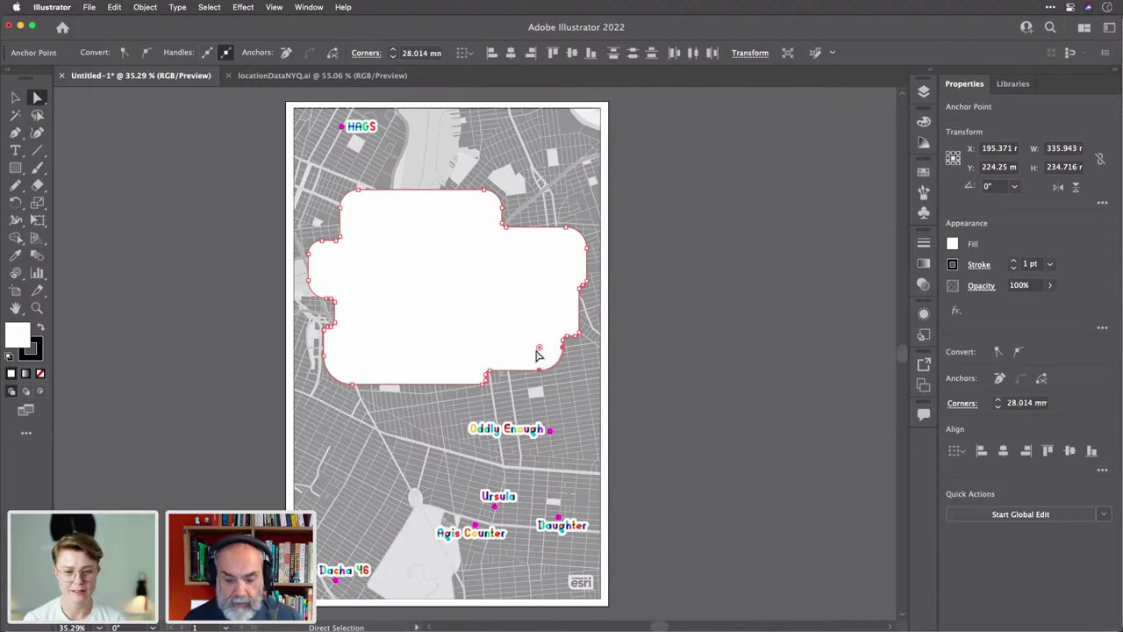
{"action": "left_click", "coordinate": [653, 359]}
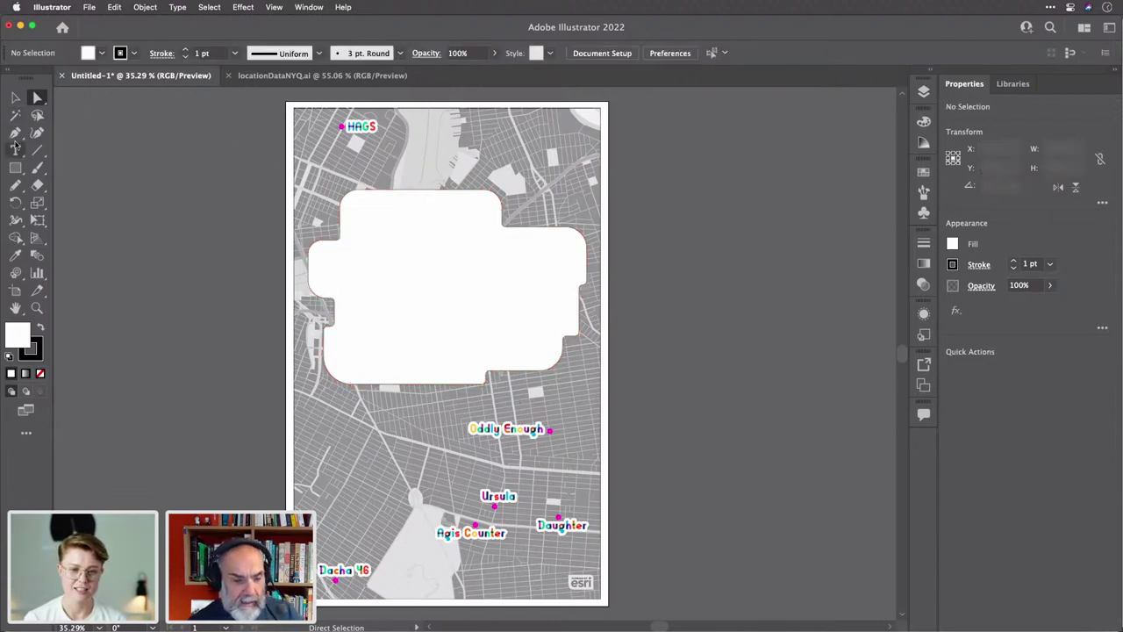
Add the text "Queer Food Stories" beside the artboard and scale it up to about 55 pt.
{"action": "left_click", "coordinate": [15, 150]}
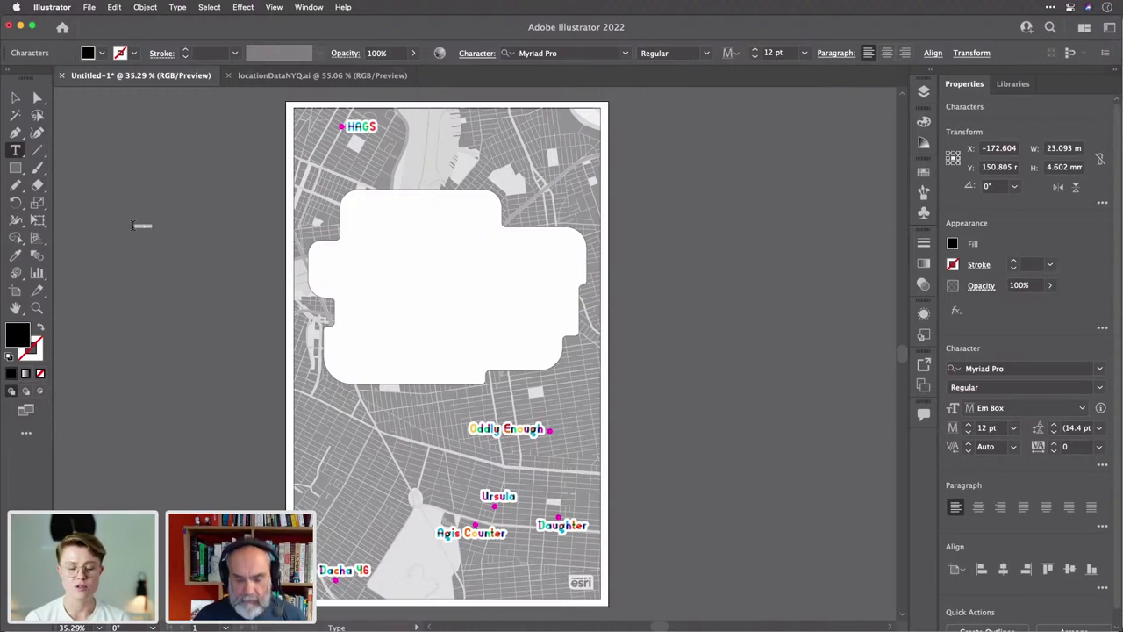
{"action": "key", "text": "BackSpace"}
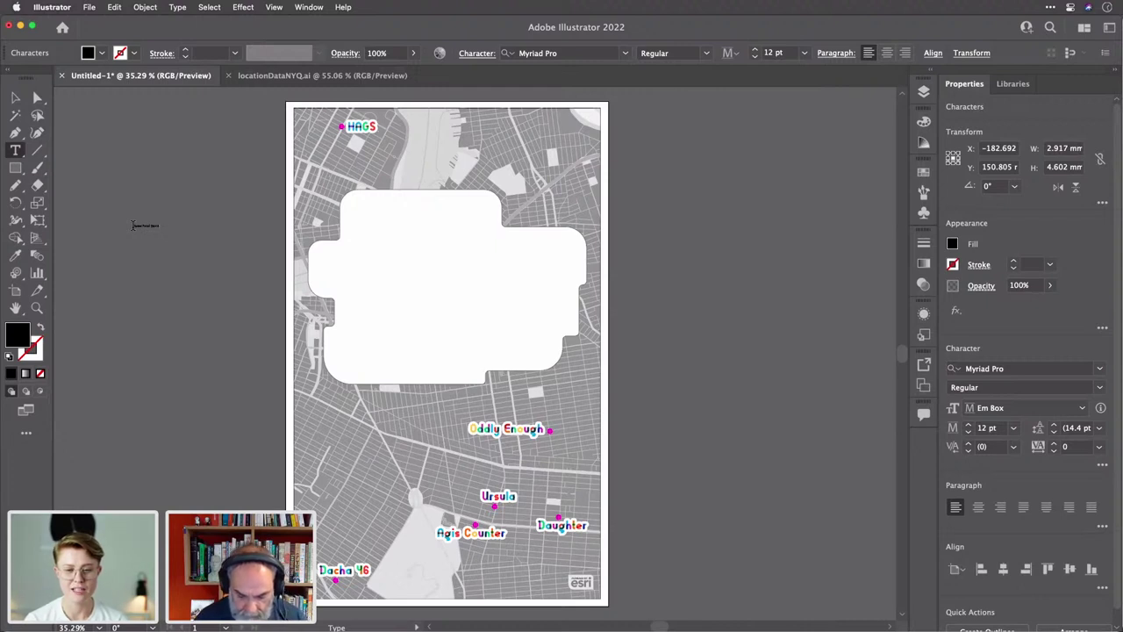
{"action": "key", "text": "Escape"}
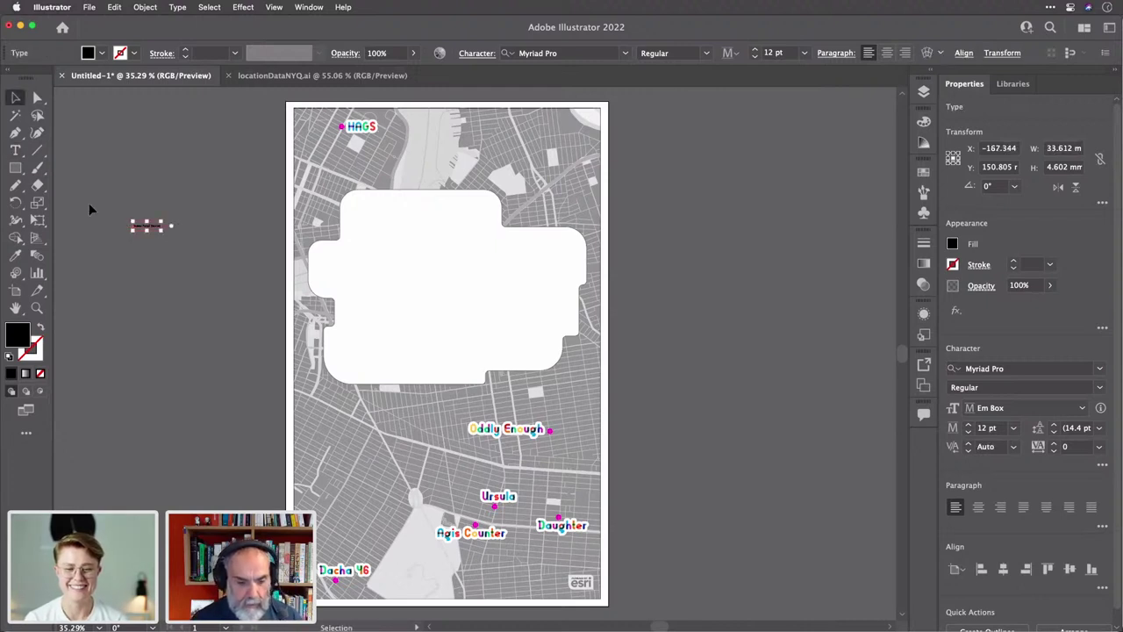
{"action": "left_click_drag", "start_coordinate": [161, 232], "coordinate": [263, 275]}
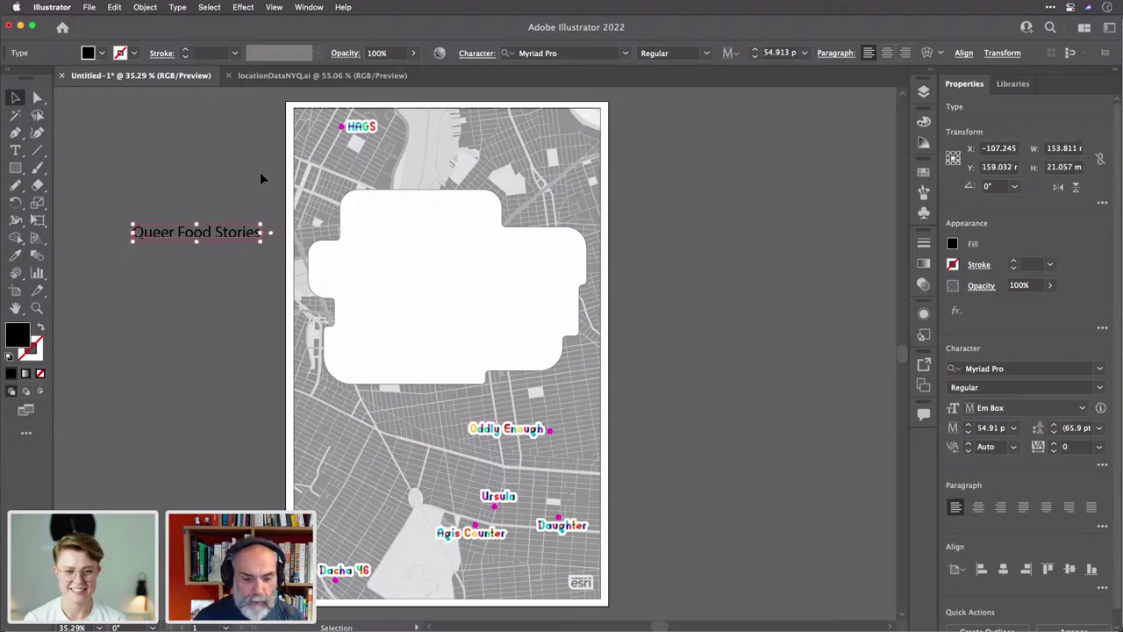
Set the title text in Gilbert Color Bold, enlarge it to about 147 pt and place it across the white shape.
{"action": "left_click", "coordinate": [554, 50]}
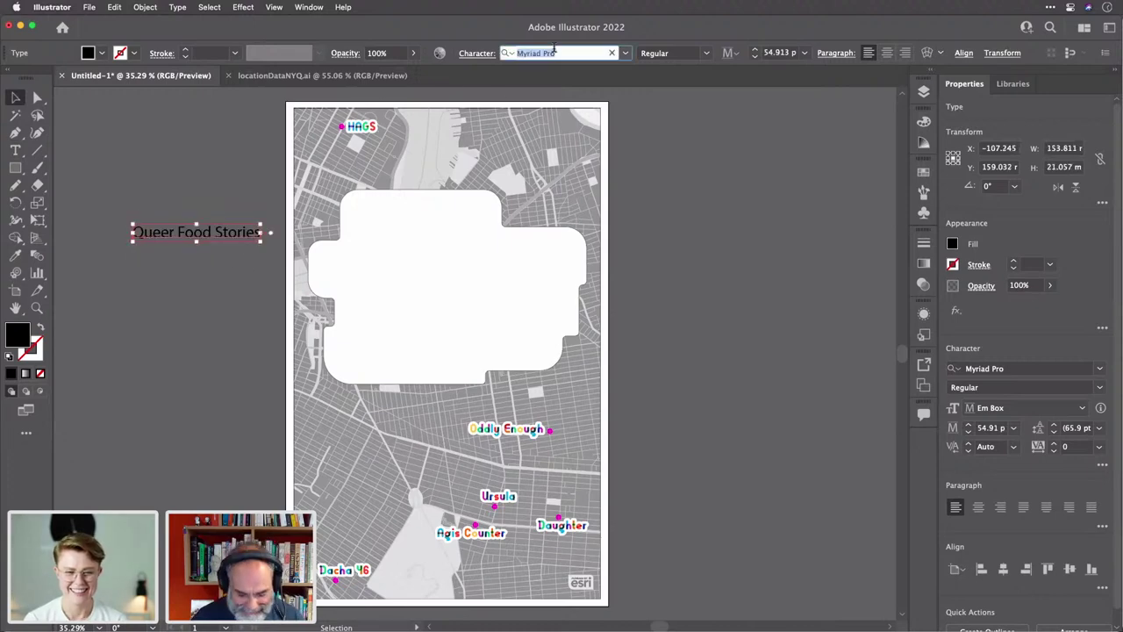
{"action": "type", "text": "gilb"}
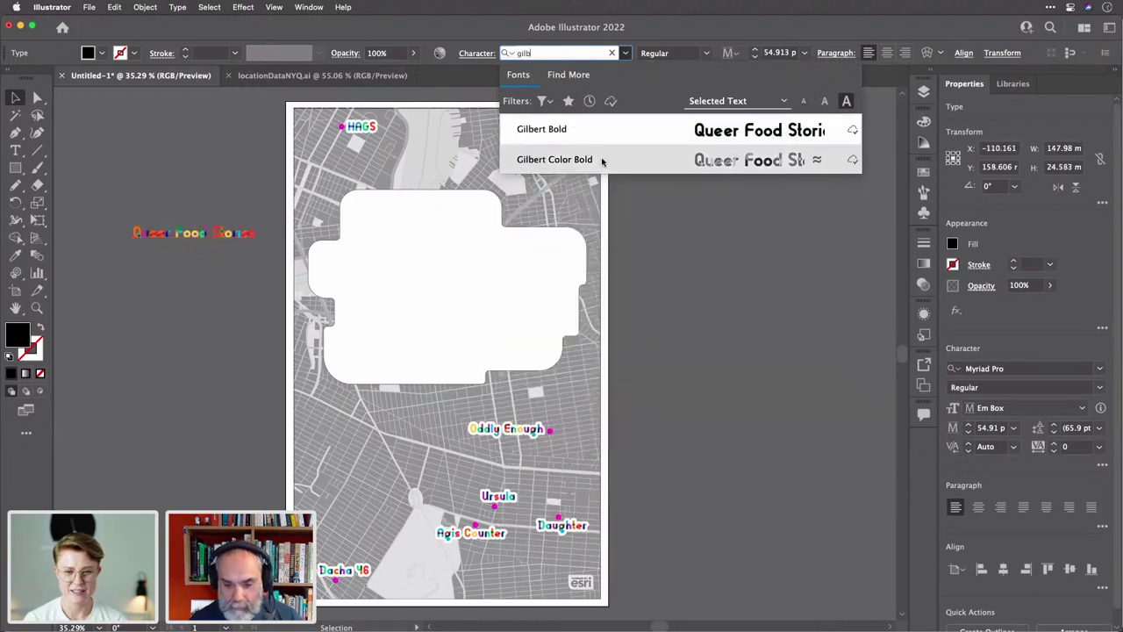
{"action": "left_click", "coordinate": [604, 160]}
{"action": "left_click_drag", "start_coordinate": [238, 239], "coordinate": [576, 310]}
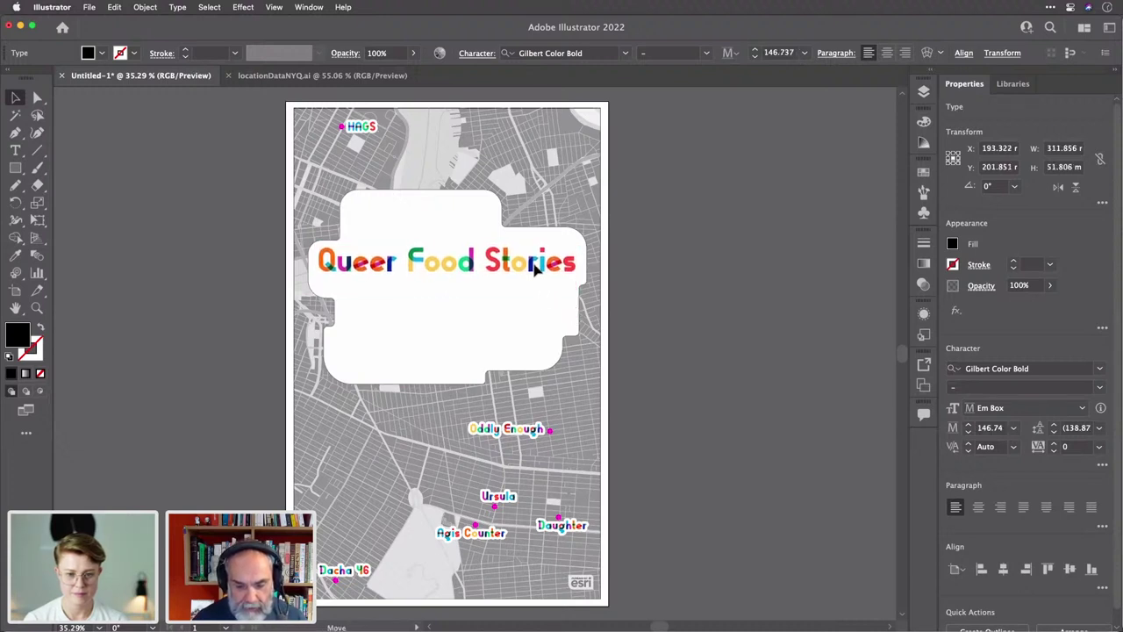
{"action": "left_click_drag", "start_coordinate": [533, 270], "coordinate": [535, 267]}
{"action": "left_click", "coordinate": [664, 261]}
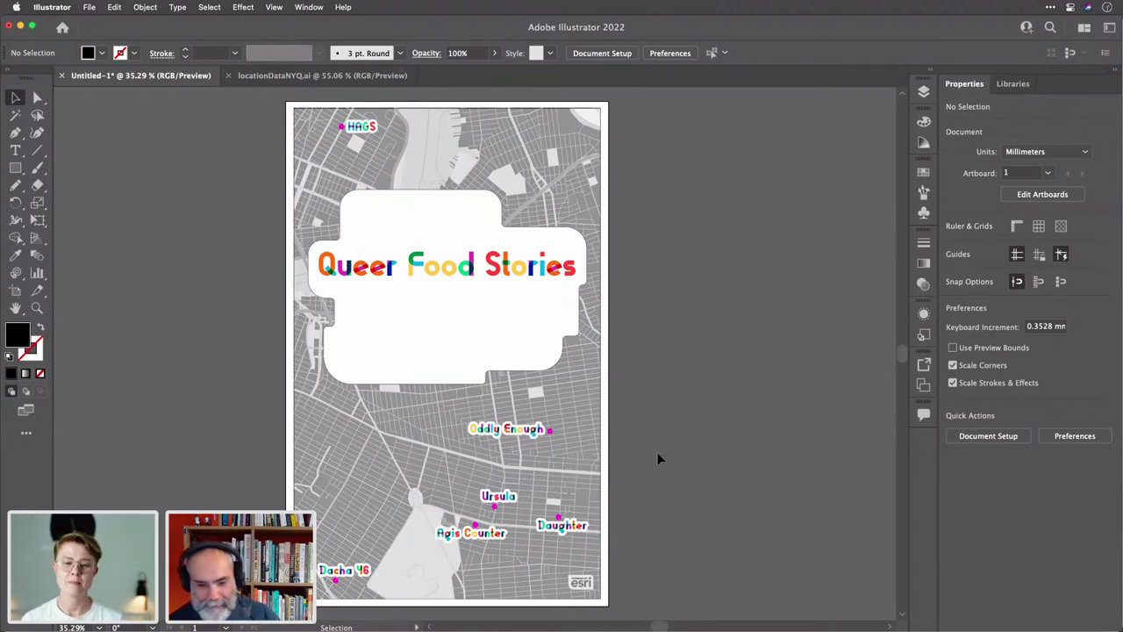
{"action": "key", "text": "a"}
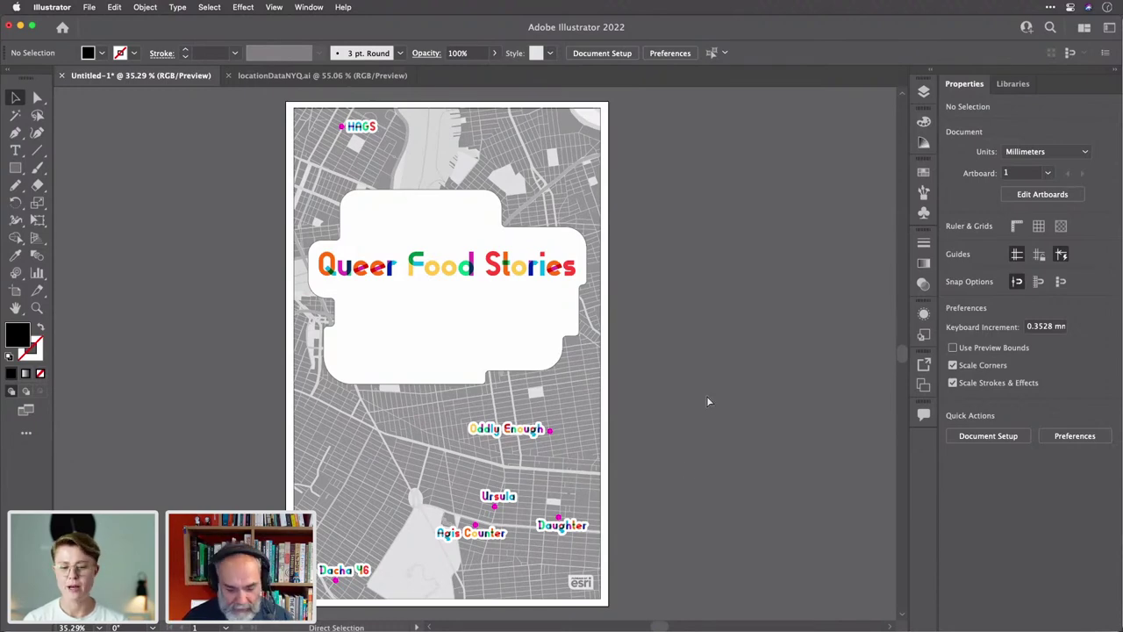
{"action": "key", "text": "super+s"}
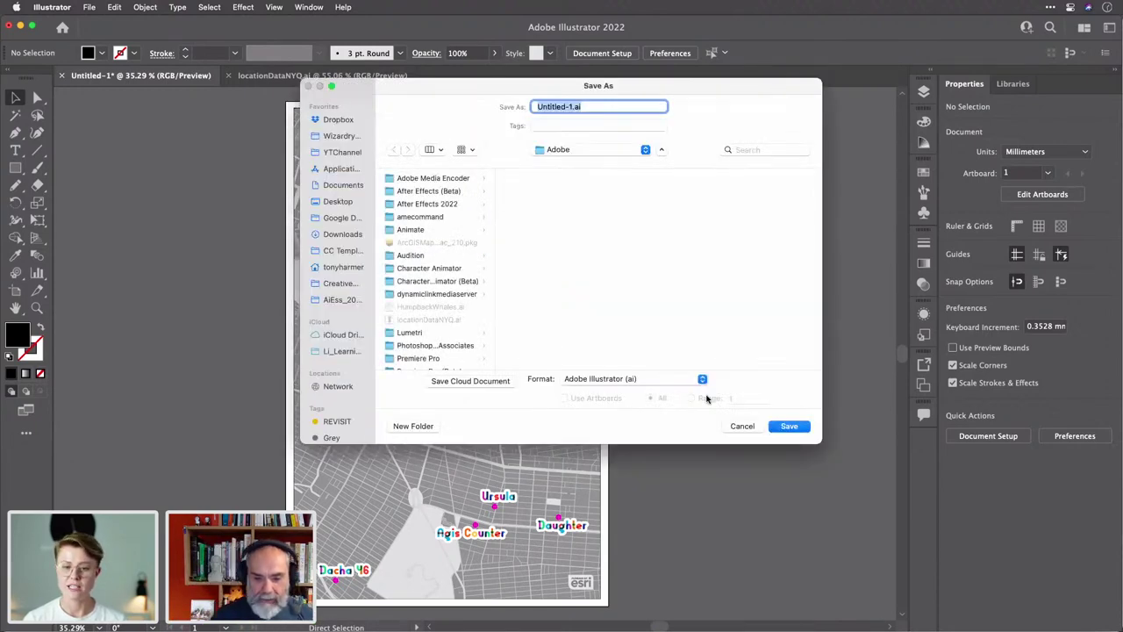
{"action": "key", "text": "Escape"}
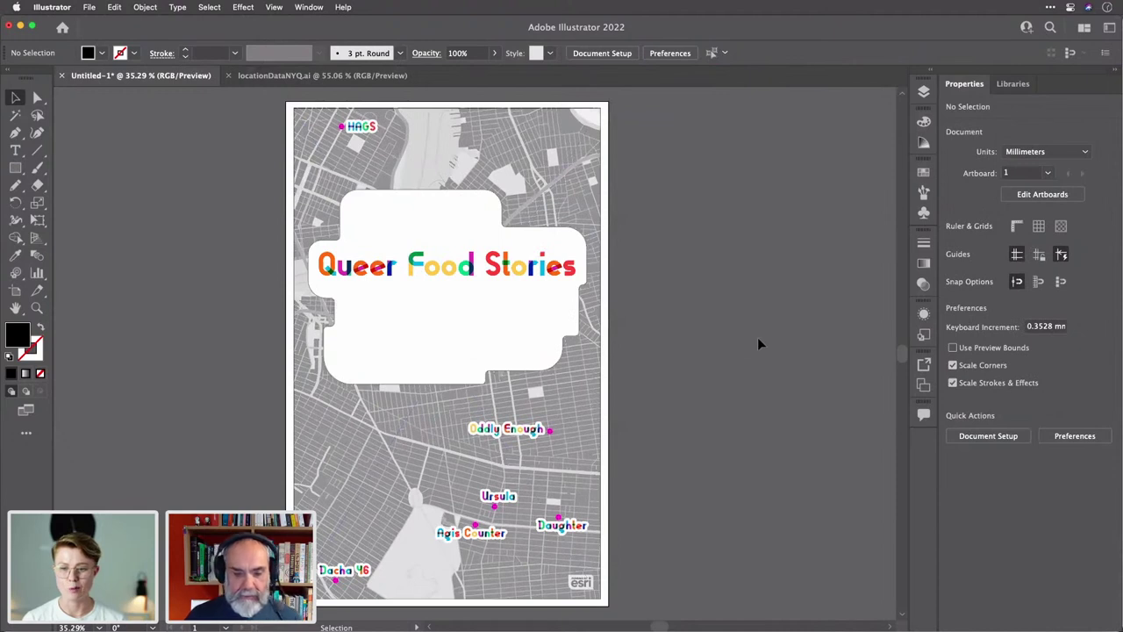